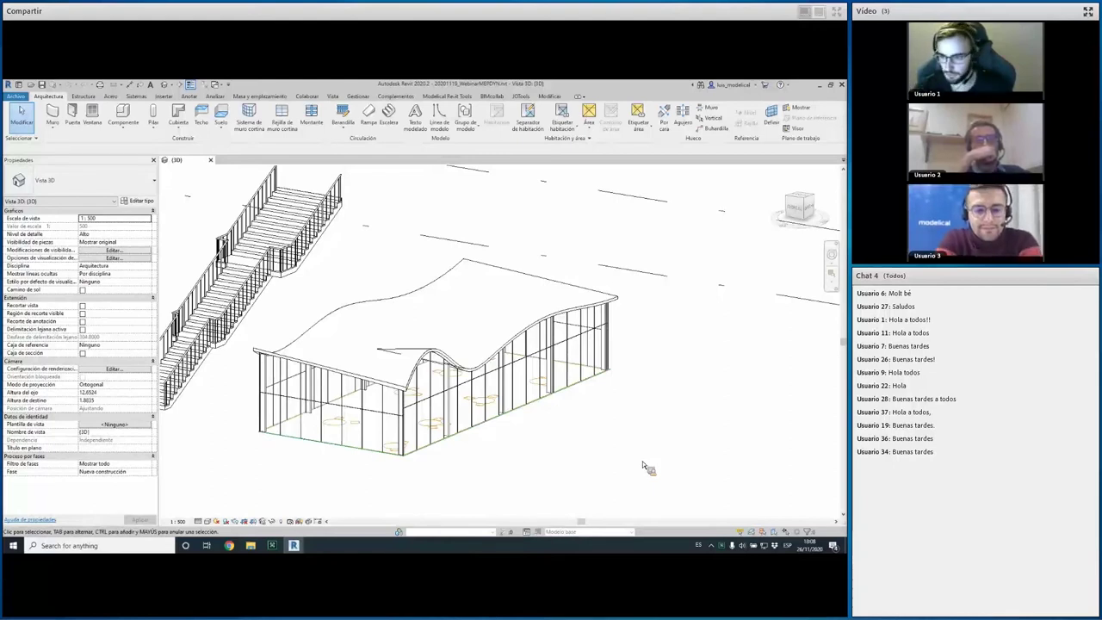
Temporarily hide the front curtain wall and isolate the imported floor plan DWG
scroll(449, 424, "up", 3)
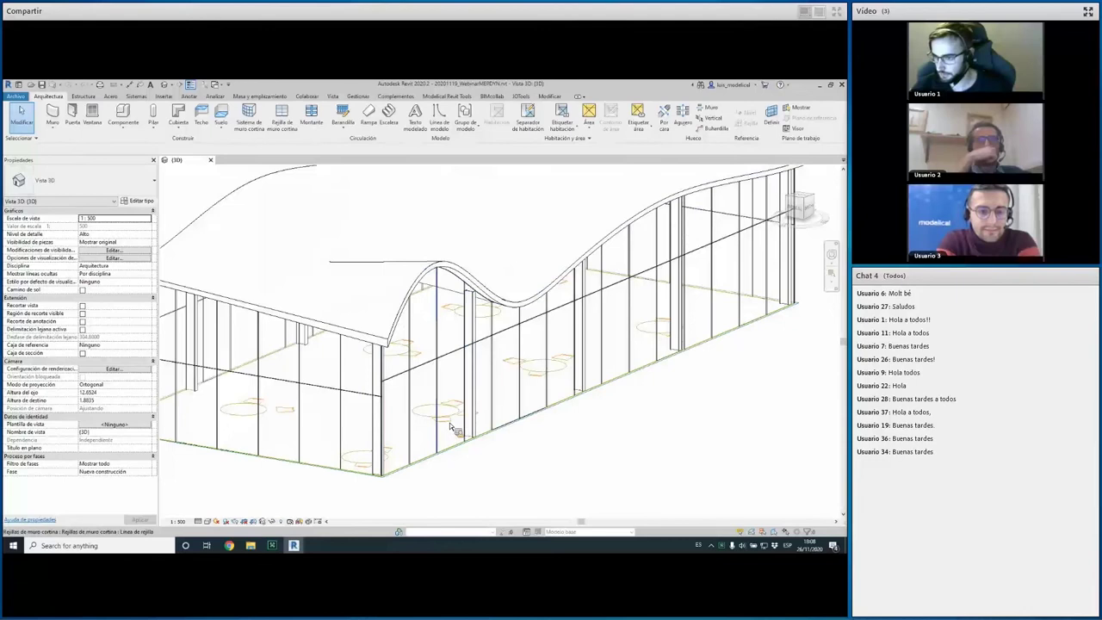
left_click(449, 424)
key("h")
key("h")
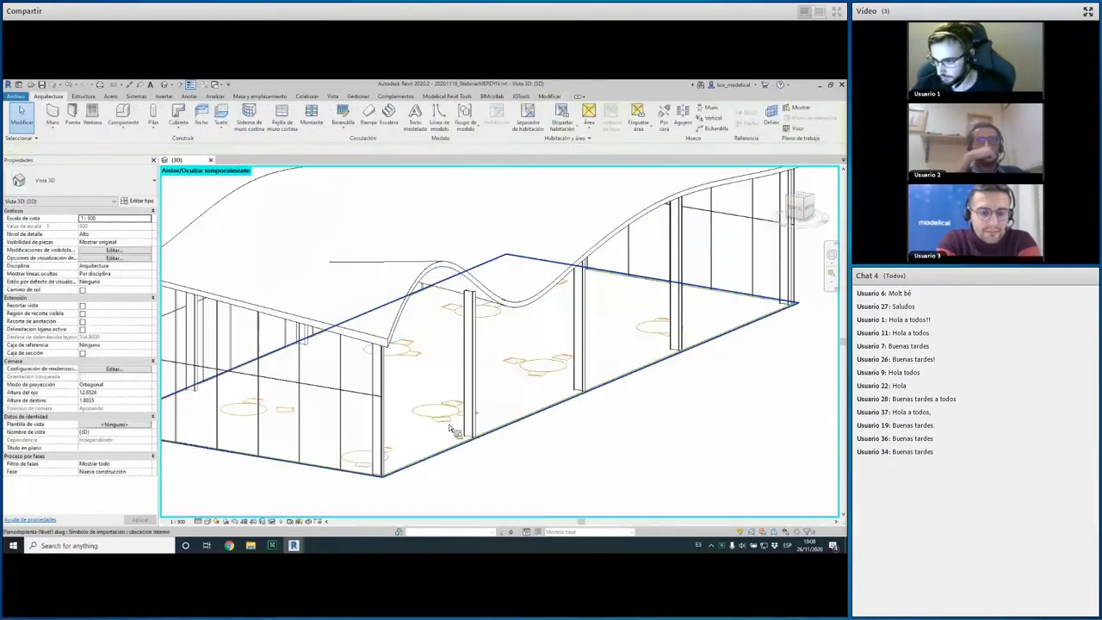
left_click(449, 422)
middle_click_drag(449, 422, 413, 497, "shift")
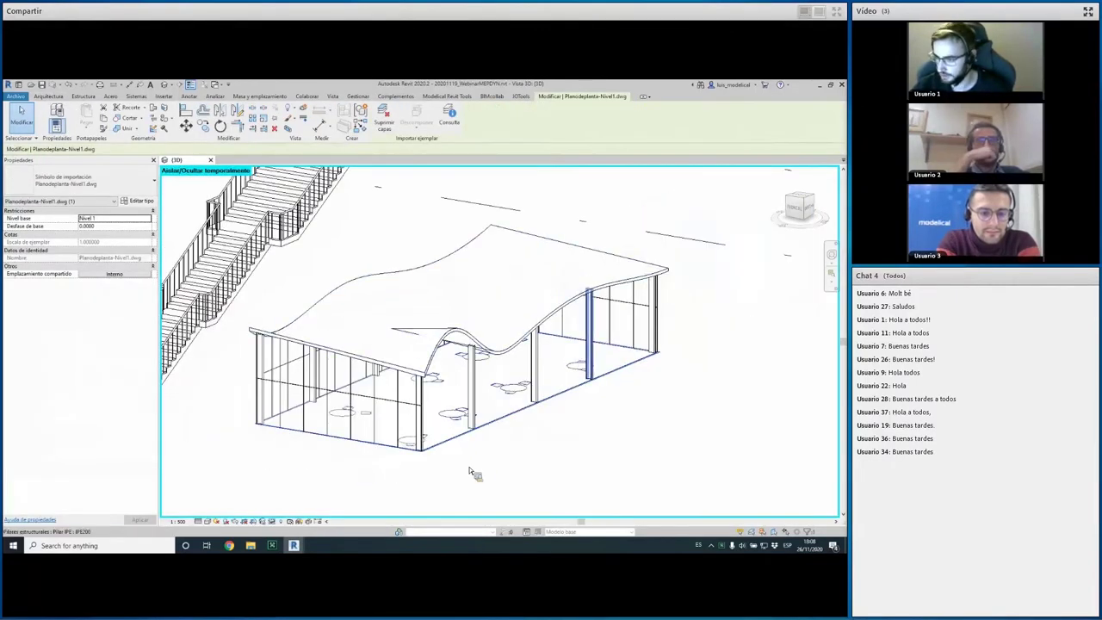
key("h")
key("i")
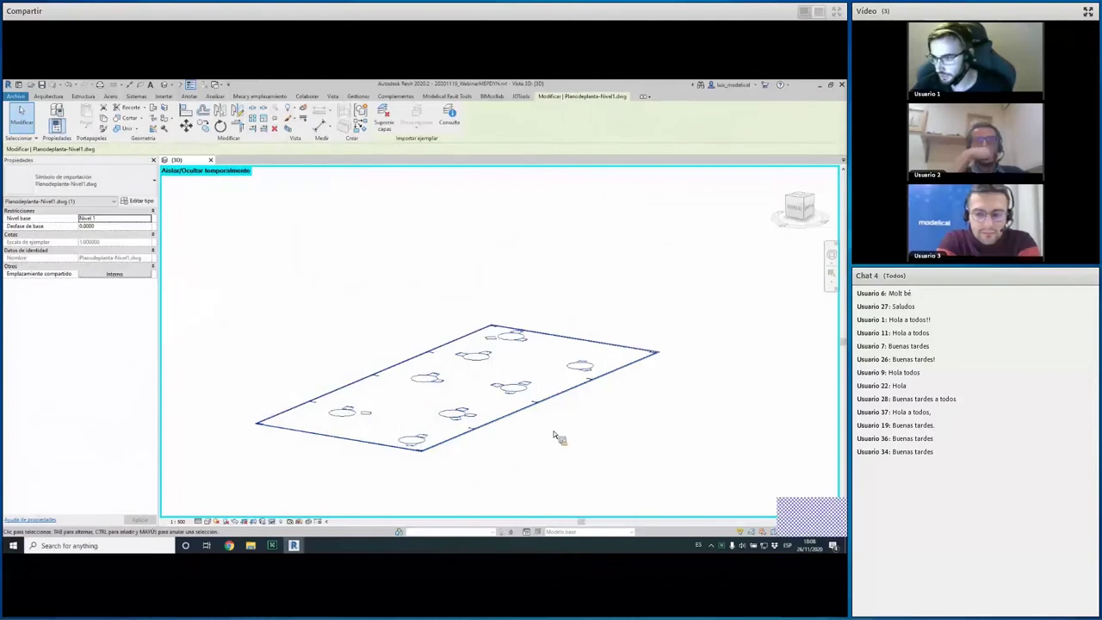
Clear the selection, orbit to a top-down view, and reset the temporary hide/isolate
left_click(555, 438)
middle_click_drag(553, 332, 545, 374, "shift")
scroll(448, 422, "up", 1)
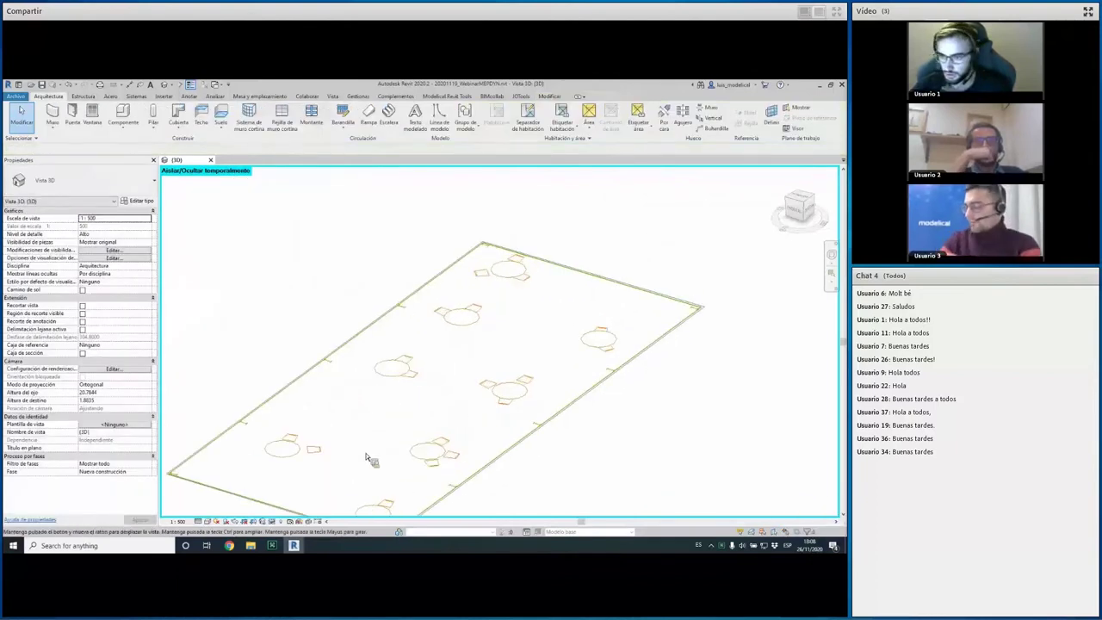
scroll(307, 438, "up", 1)
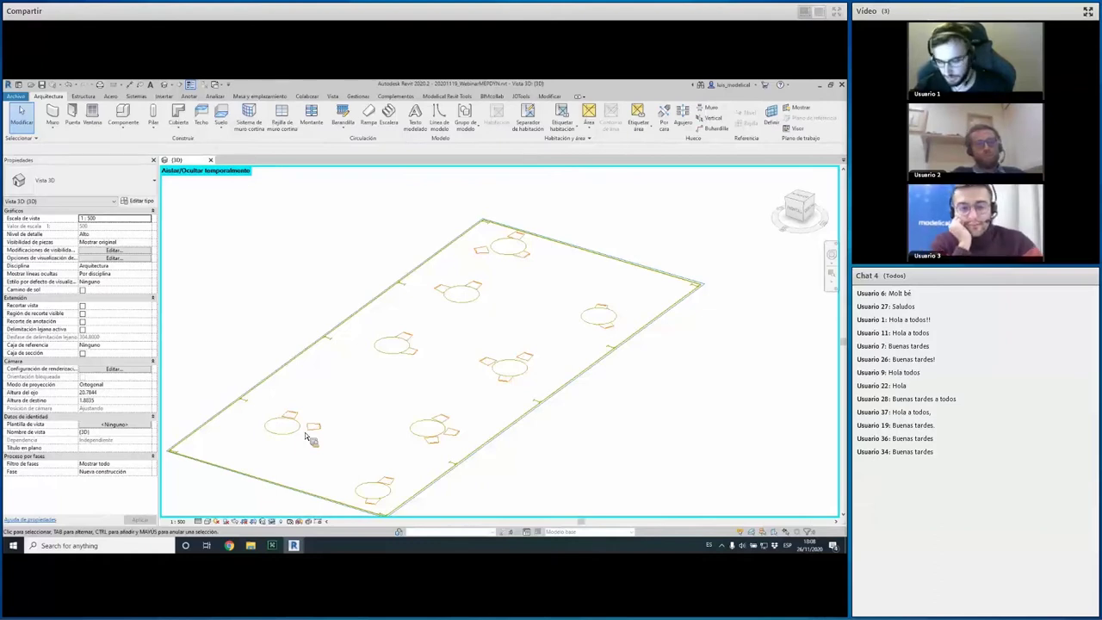
key("h")
key("r")
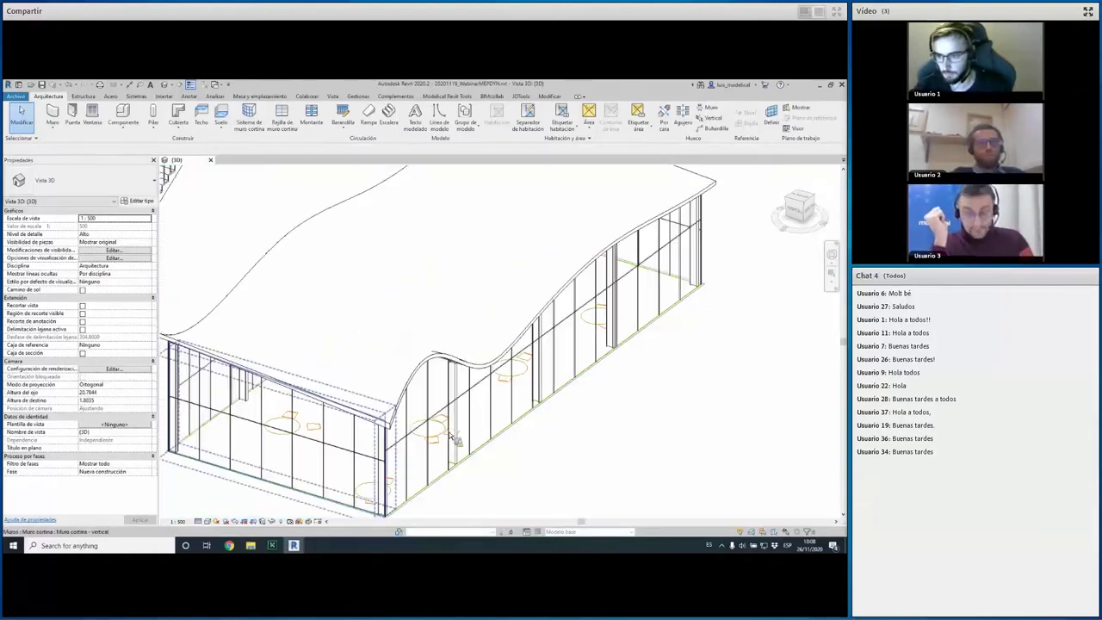
Hide the front curtain walls, the imported floor plan DWG and the Mesas table DWG
left_click(441, 467)
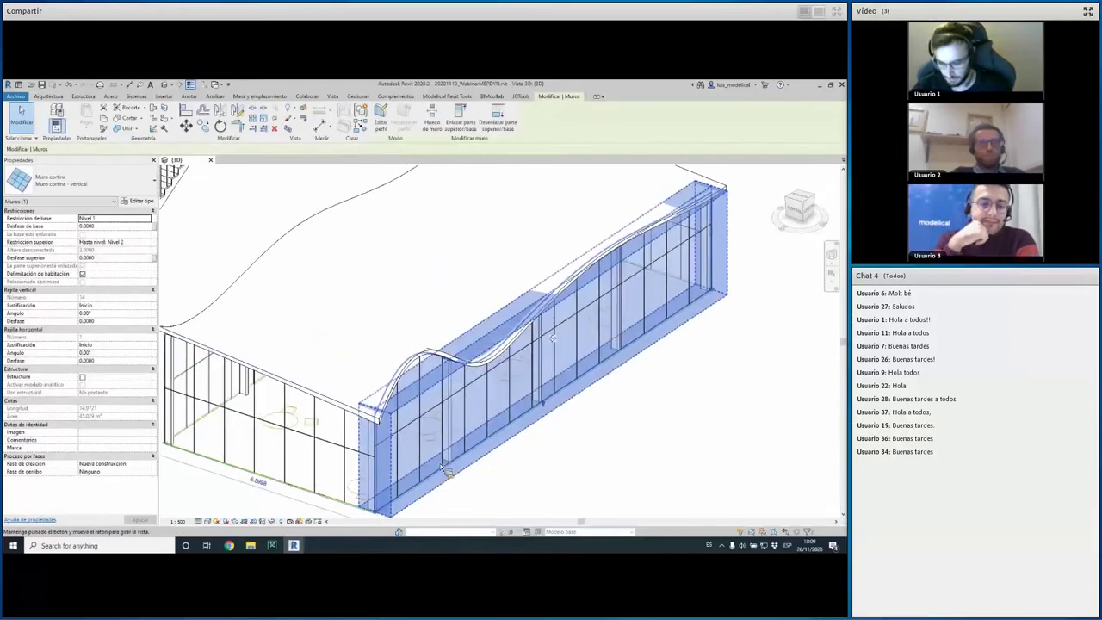
key("h")
key("h")
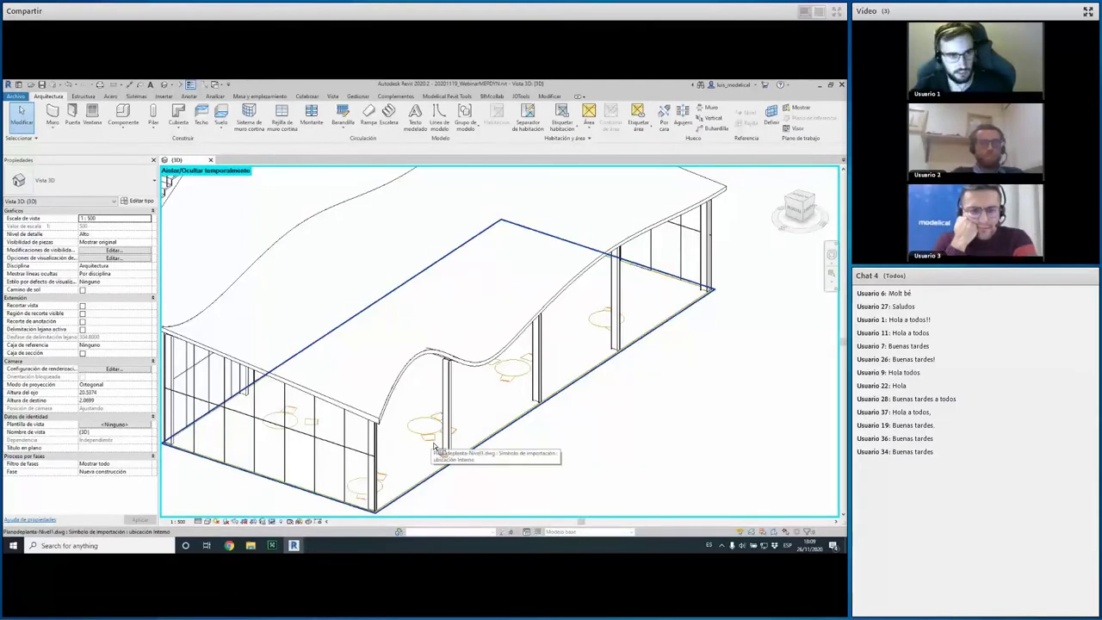
left_click(435, 447)
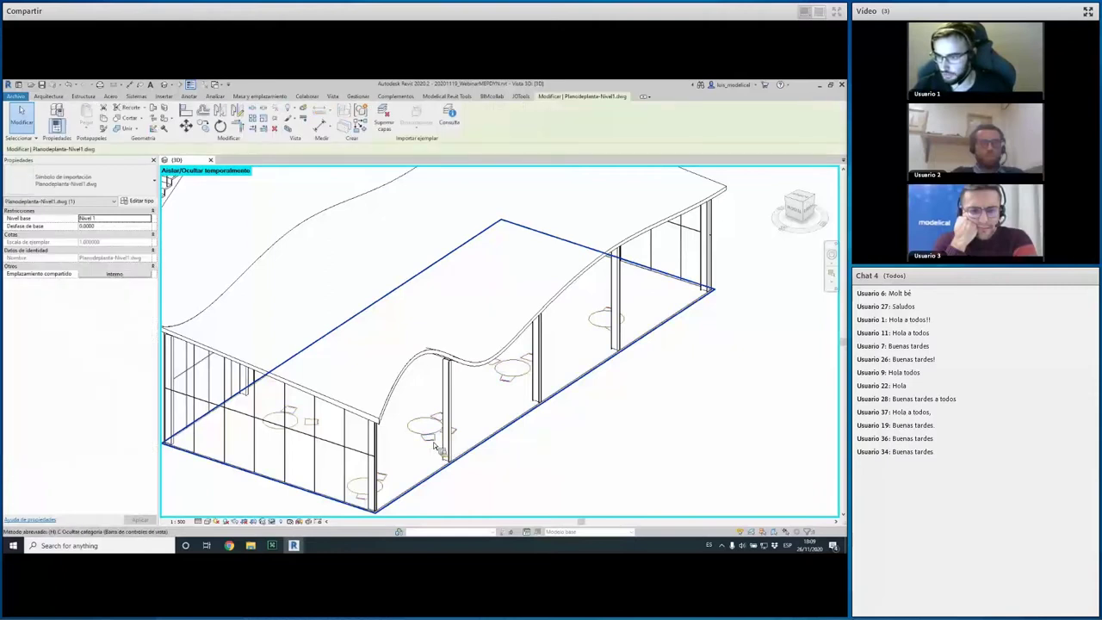
key("Delete")
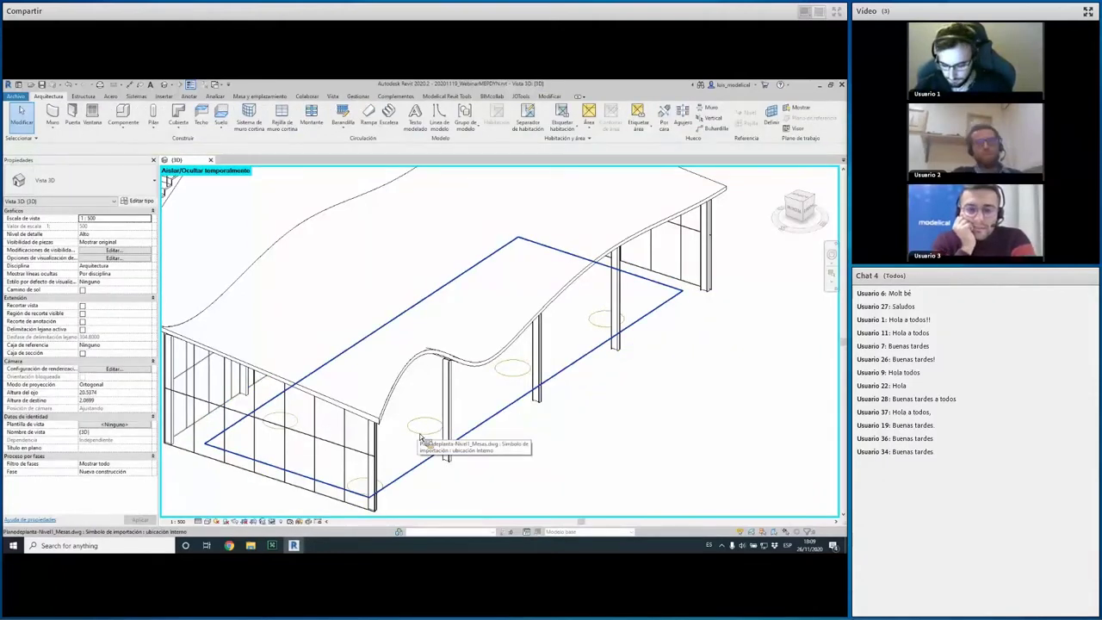
left_click(454, 446)
key("Delete")
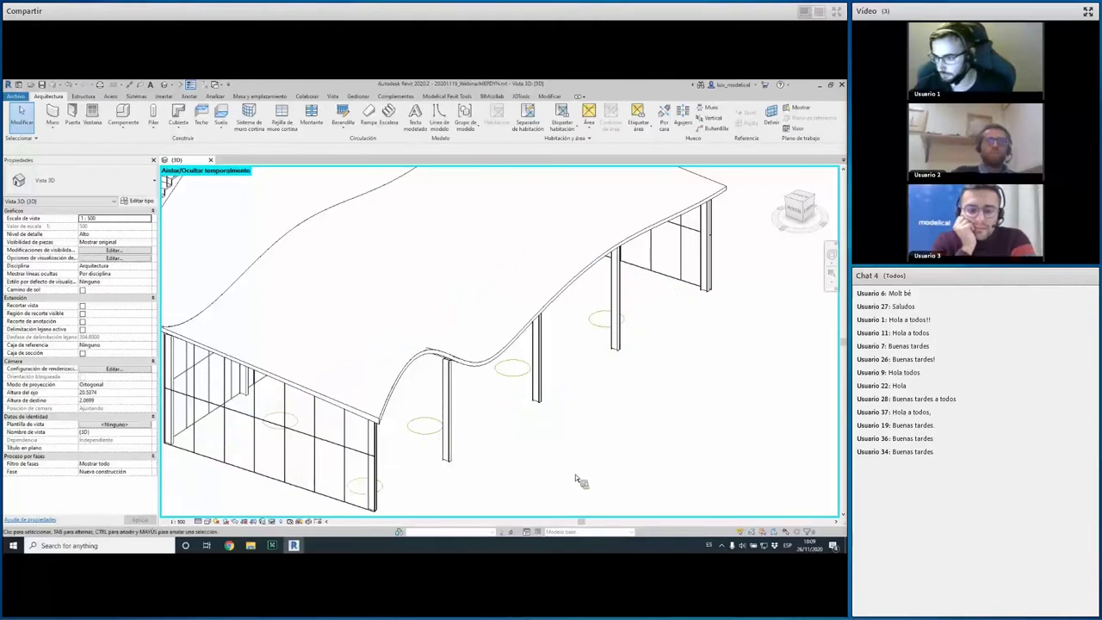
middle_click_drag(580, 477, 348, 389, "shift")
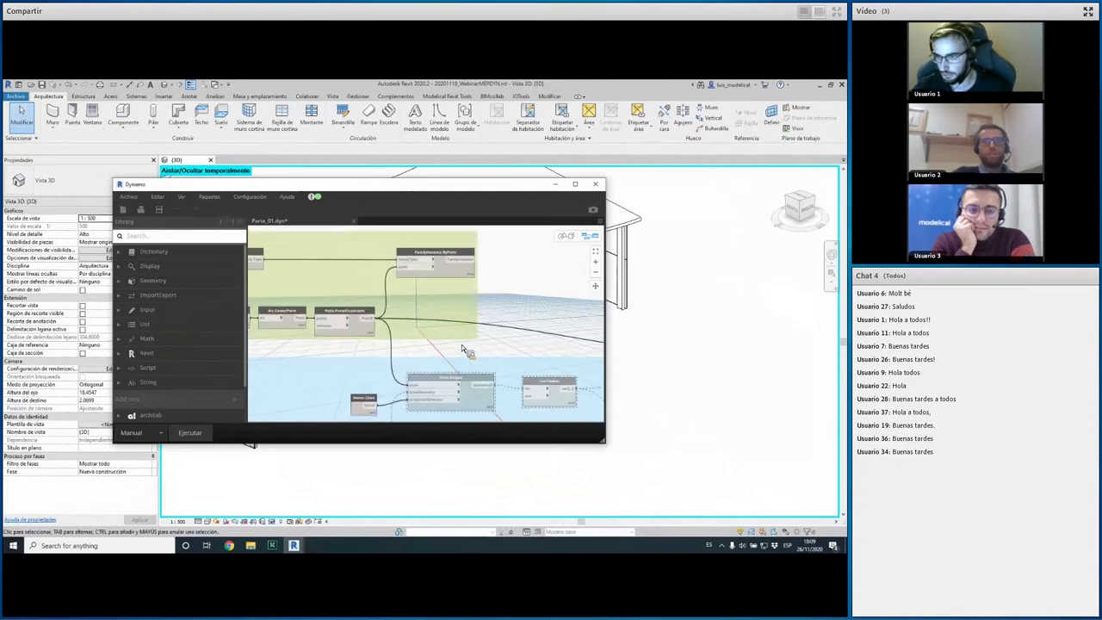
left_click_drag(211, 184, 525, 213)
mouse_move(467, 164)
left_mouse_down()
mouse_move(296, 165)
mouse_move(365, 168)
left_mouse_up()
scroll(586, 336, "up", 5)
scroll(654, 363, "up", 2)
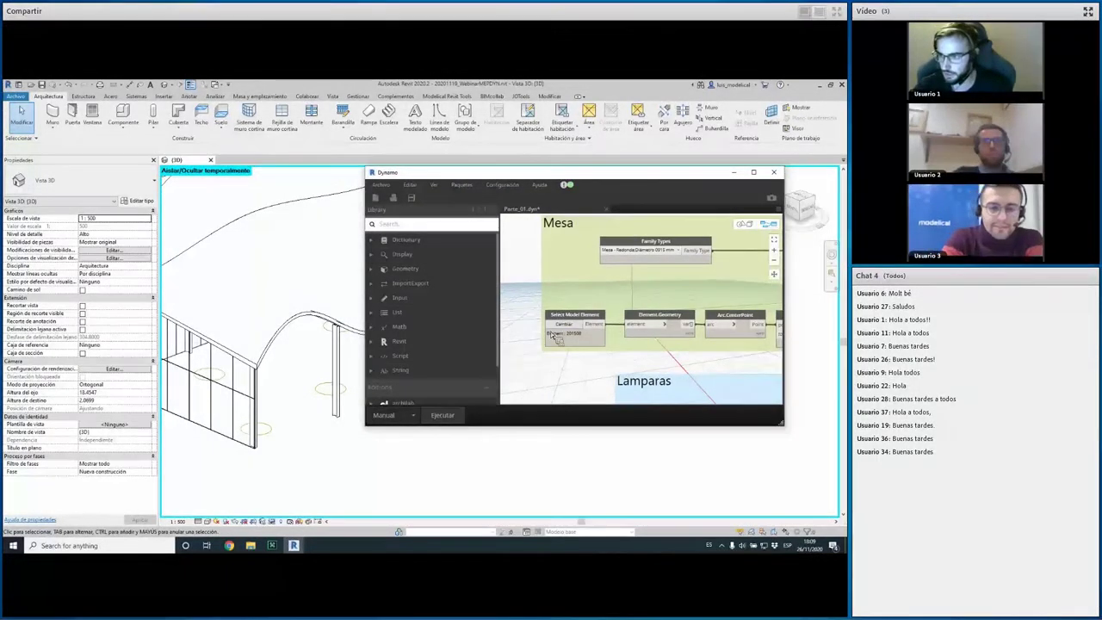
left_click(342, 413)
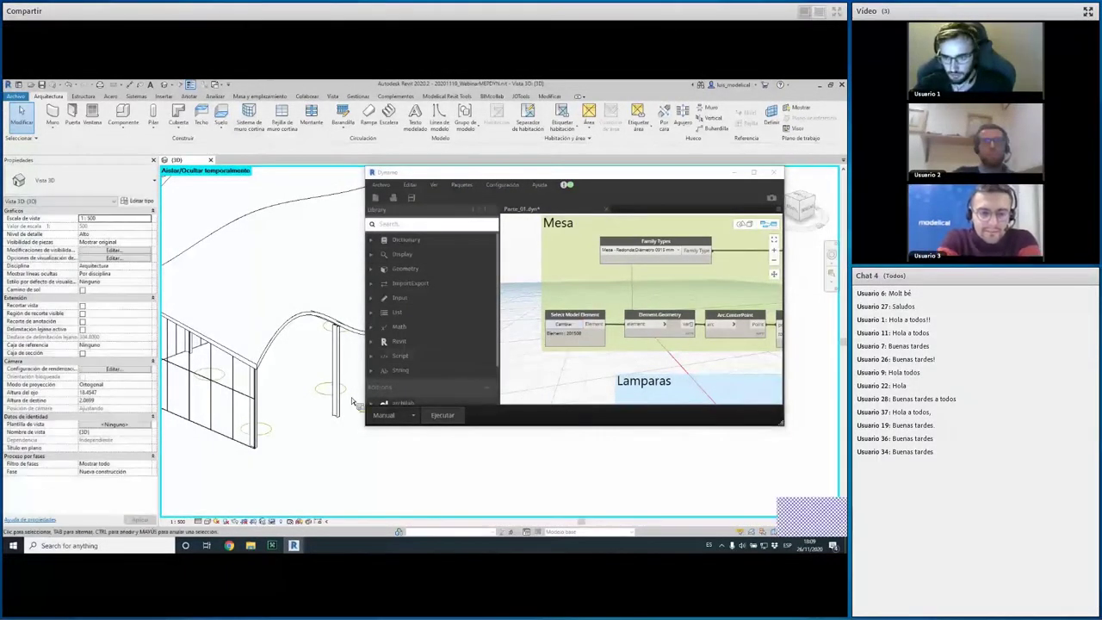
middle_click_drag(577, 379, 518, 385)
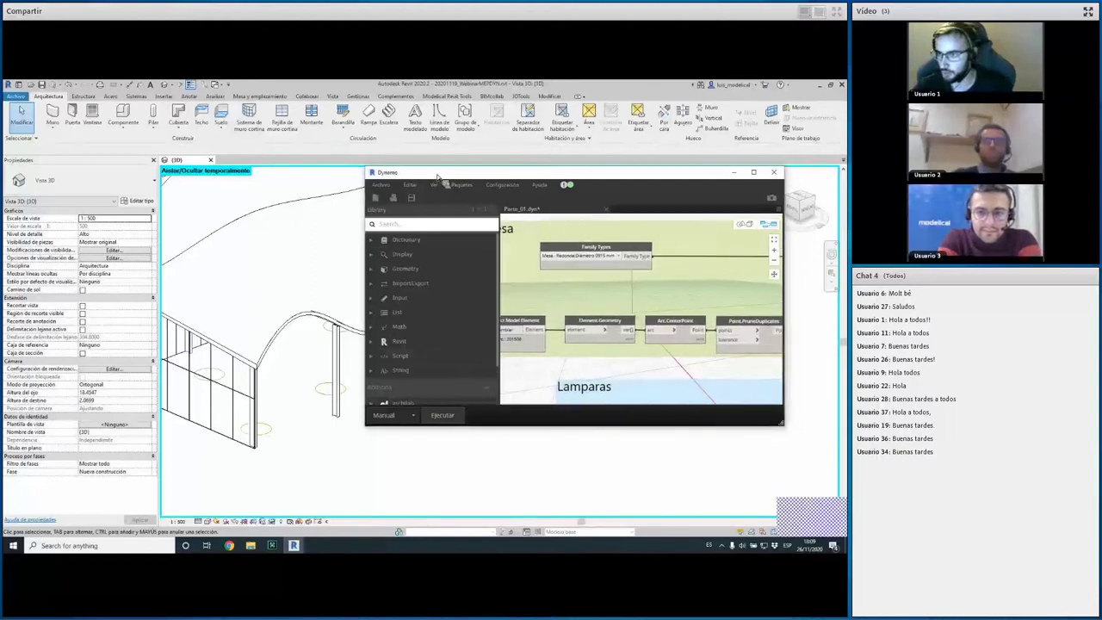
left_click_drag(371, 173, 273, 159)
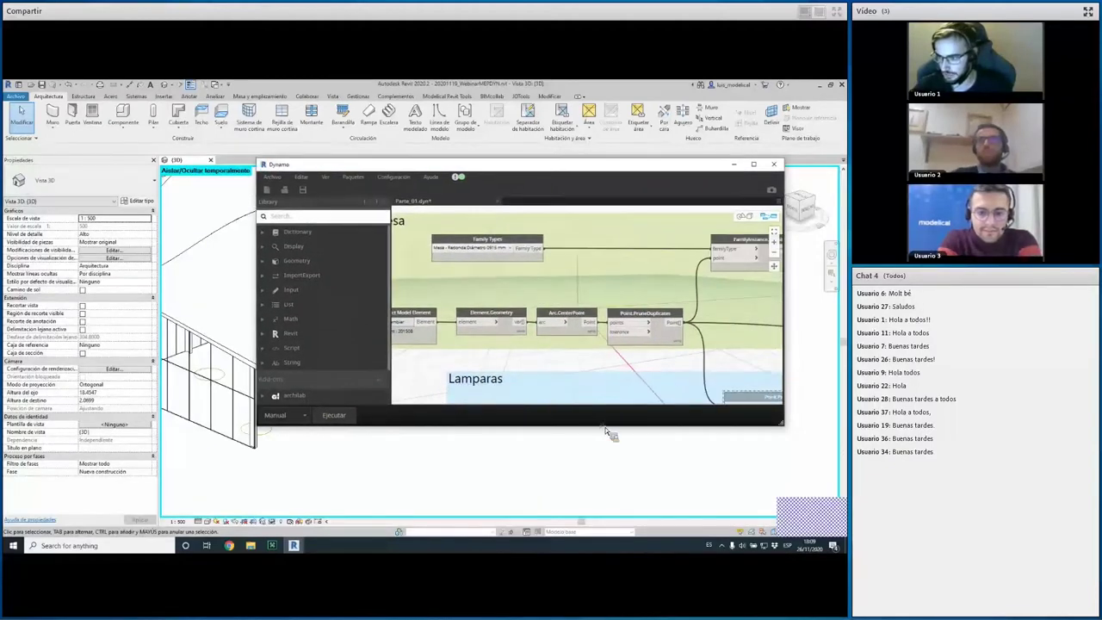
left_click_drag(606, 430, 594, 481)
scroll(629, 416, "down", 3)
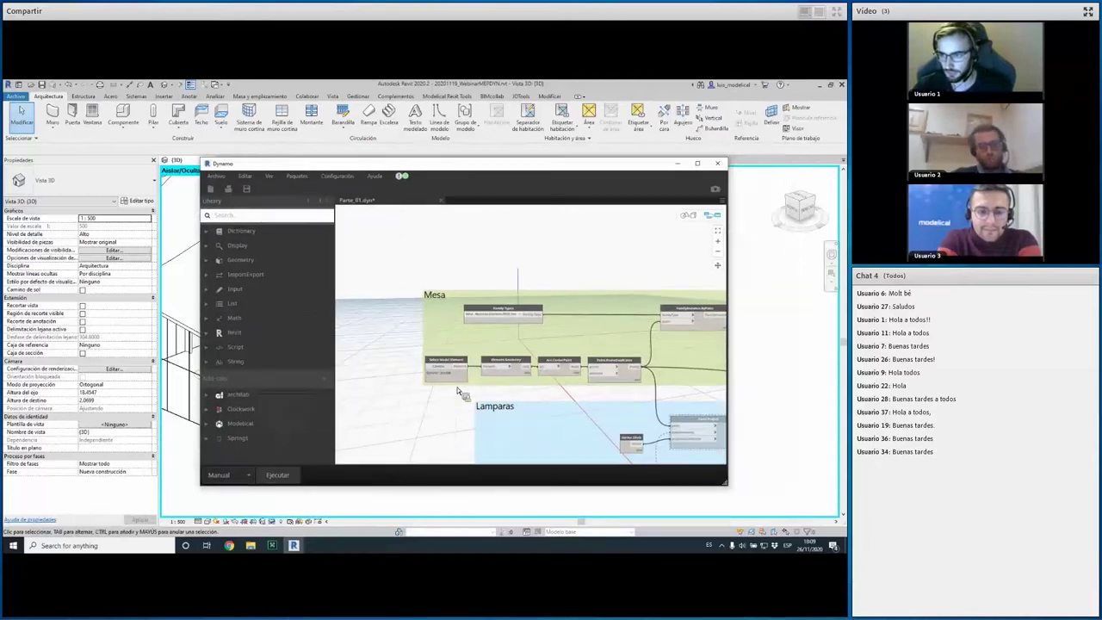
scroll(423, 358, "up", 3)
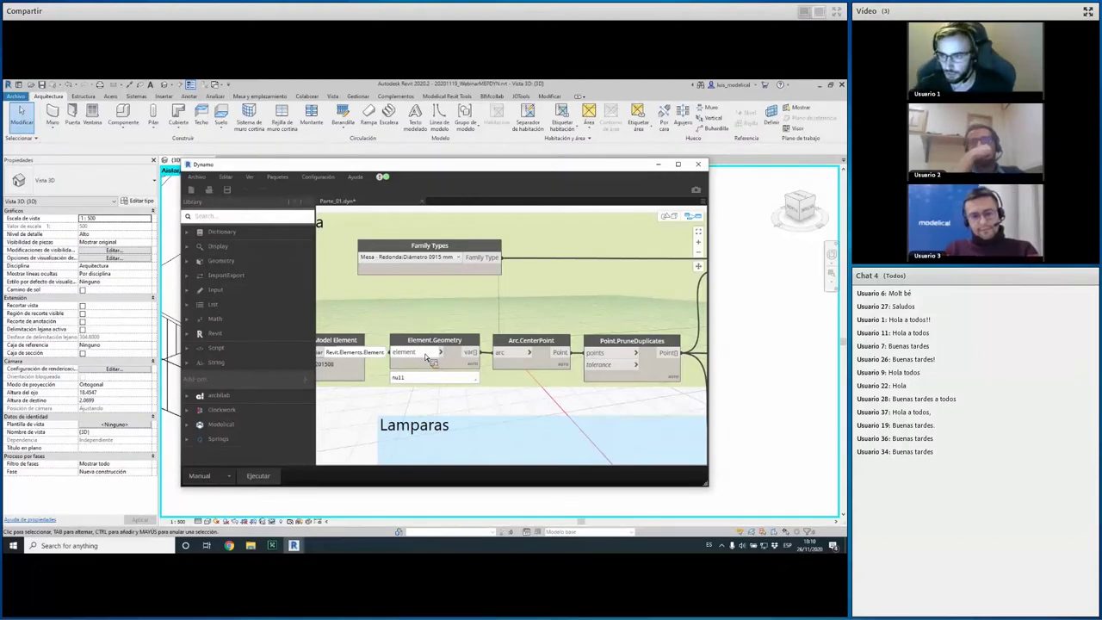
Zoom out the Dynamo canvas, shrink its window, and pan Revit's 3D view to the pavilion
scroll(525, 396, "down", 1)
scroll(507, 420, "down", 1)
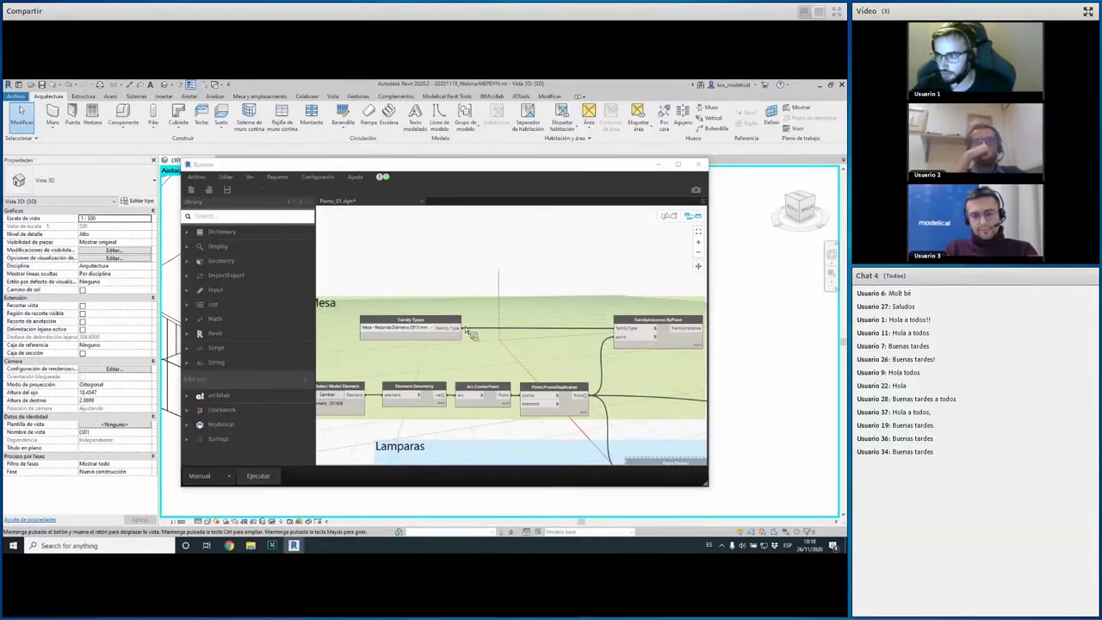
scroll(500, 346, "up", 2)
scroll(573, 334, "up", 1)
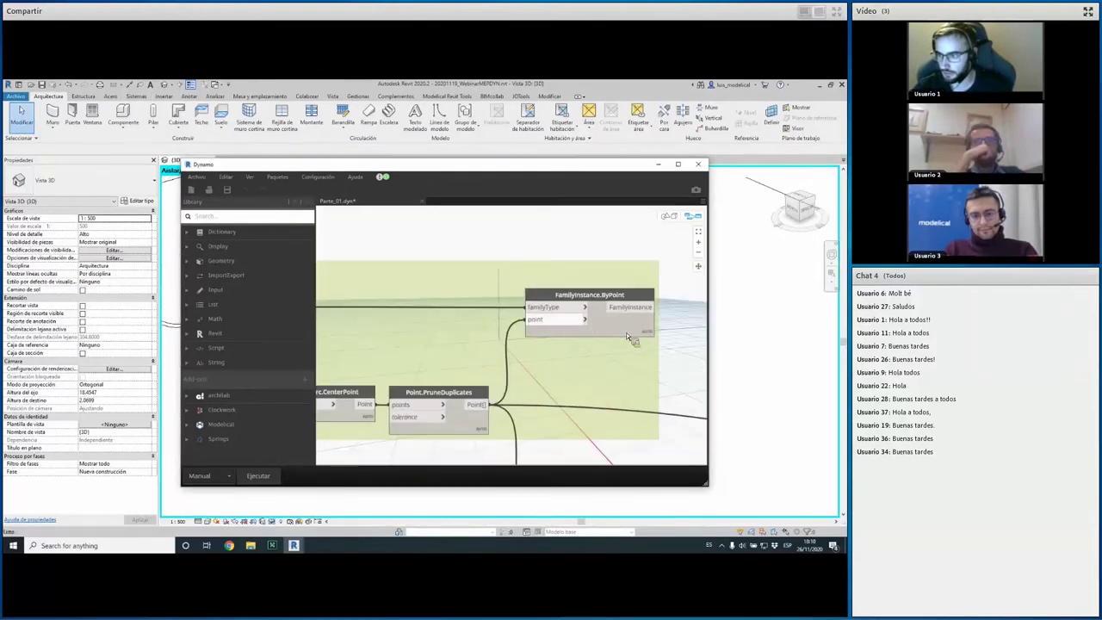
mouse_move(589, 320)
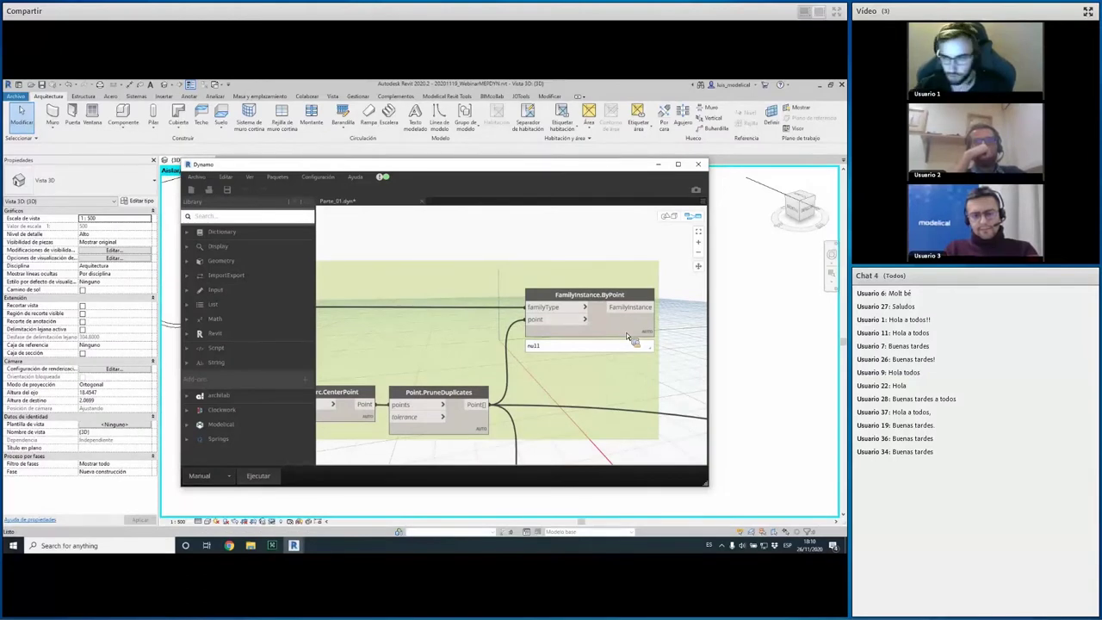
scroll(387, 344, "down", 3)
scroll(361, 334, "up", 2)
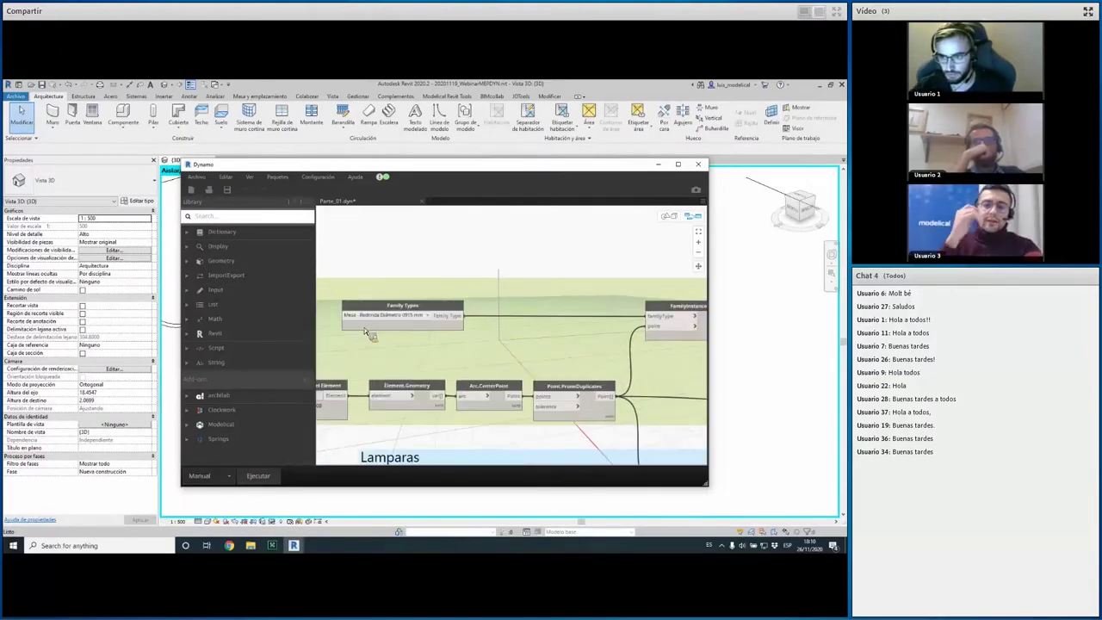
scroll(362, 334, "down", 1)
scroll(507, 373, "down", 2)
scroll(511, 364, "down", 1)
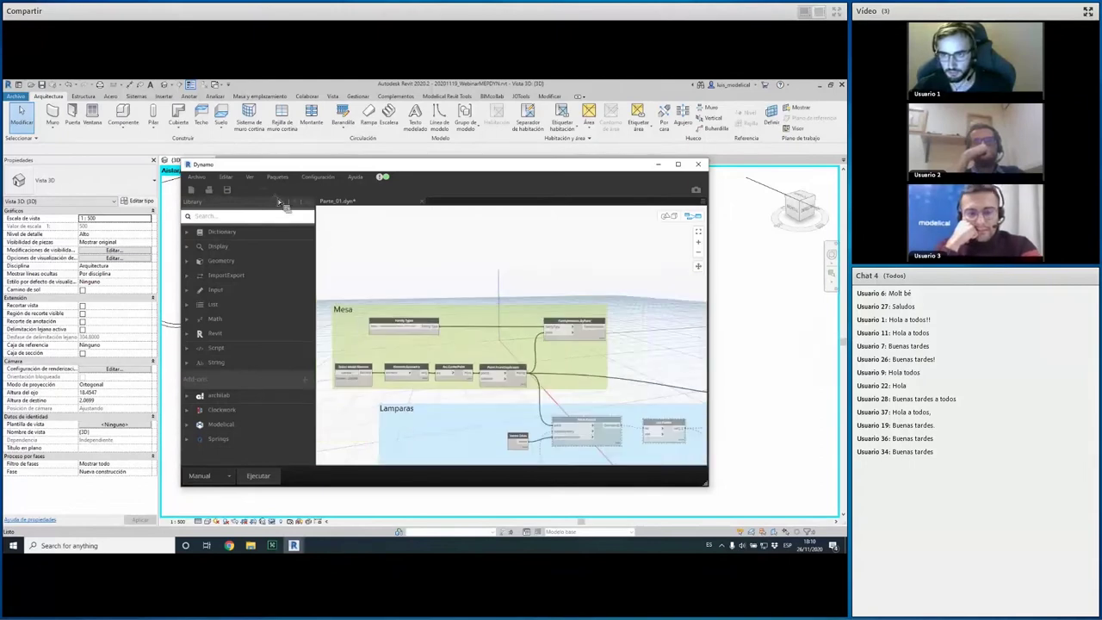
left_click_drag(181, 160, 301, 204)
mouse_move(237, 391)
middle_mouse_down()
mouse_move(267, 420)
mouse_move(351, 408)
middle_mouse_up()
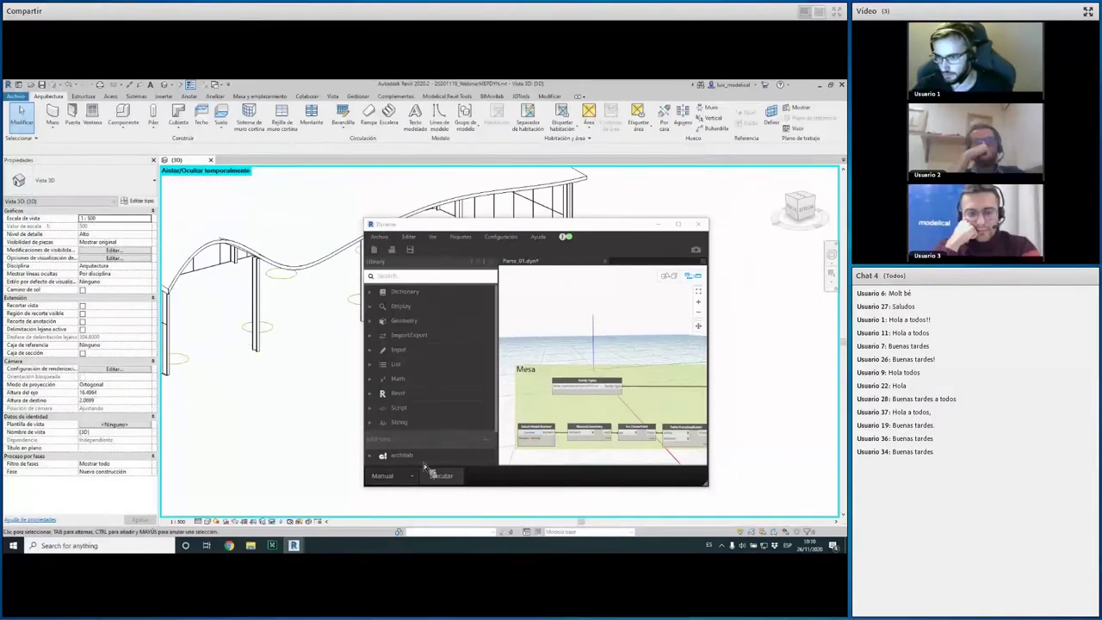
Orbit under the roof and select one of the placed 0915 mm round Mesa tables
middle_click_drag(248, 389, 250, 370, "shift")
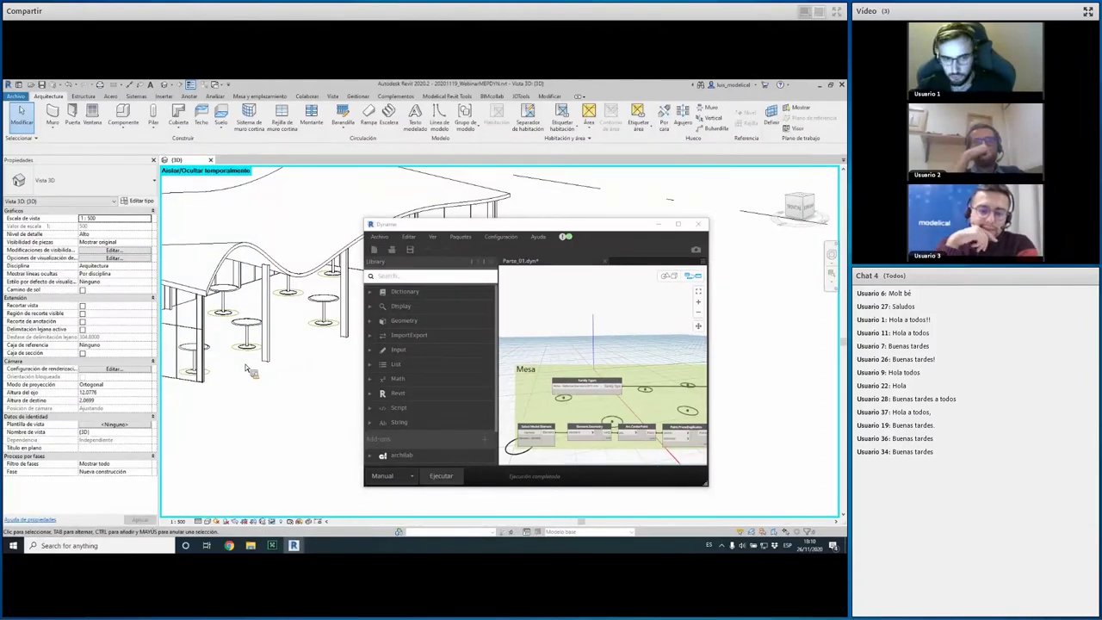
middle_click_drag(251, 337, 249, 329, "shift")
left_click(249, 330)
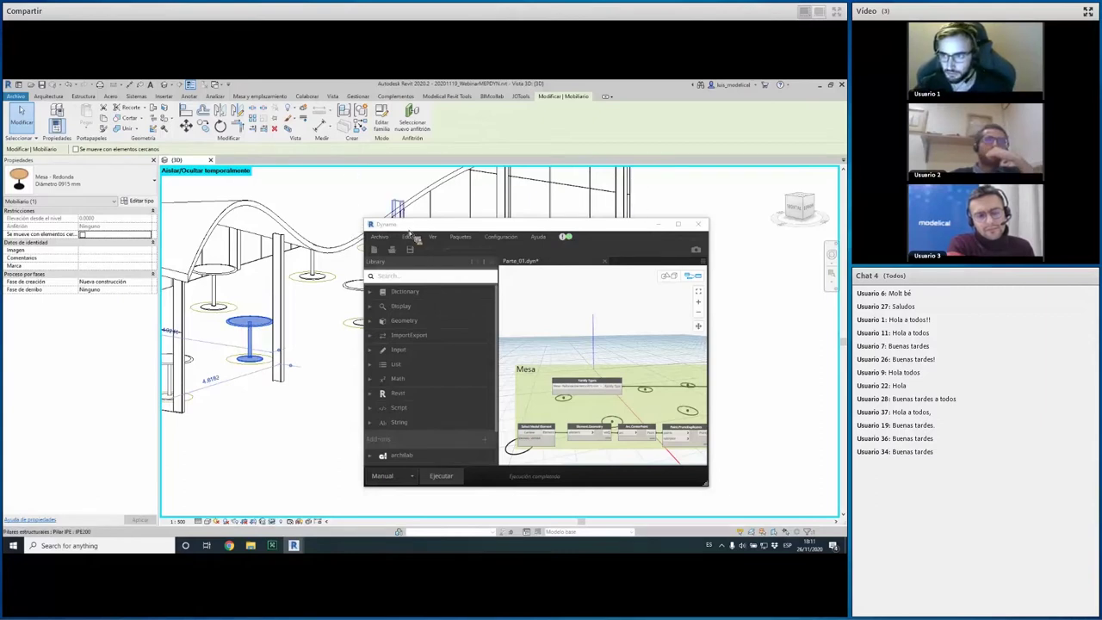
Reposition and enlarge the Dynamo window and zoom its canvas
left_click_drag(394, 231, 247, 171)
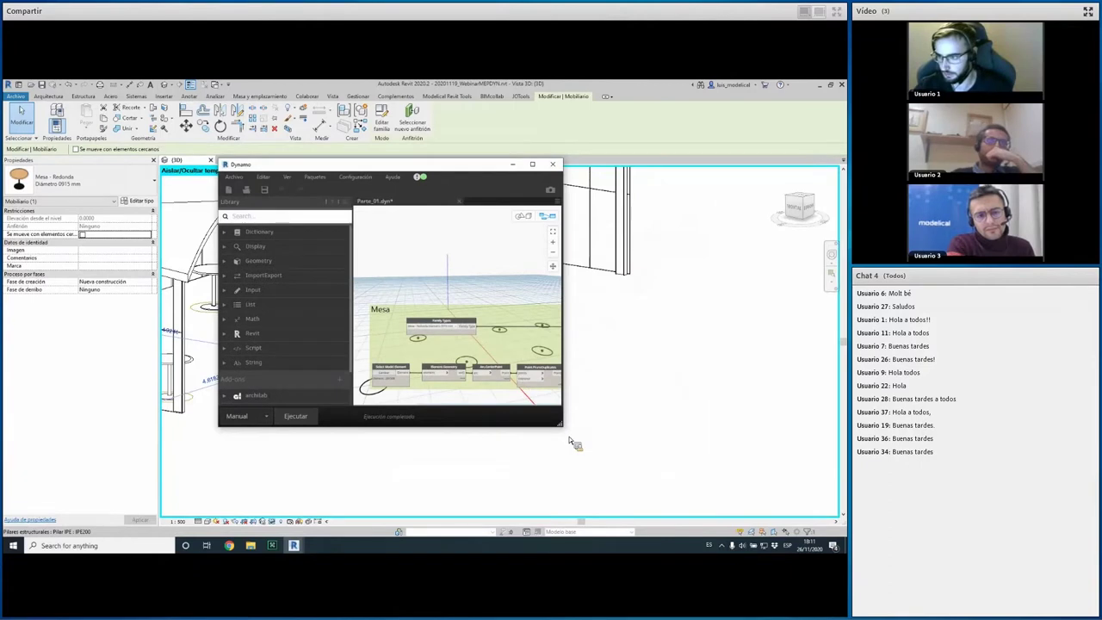
left_click_drag(562, 425, 753, 512)
scroll(603, 364, "up", 2)
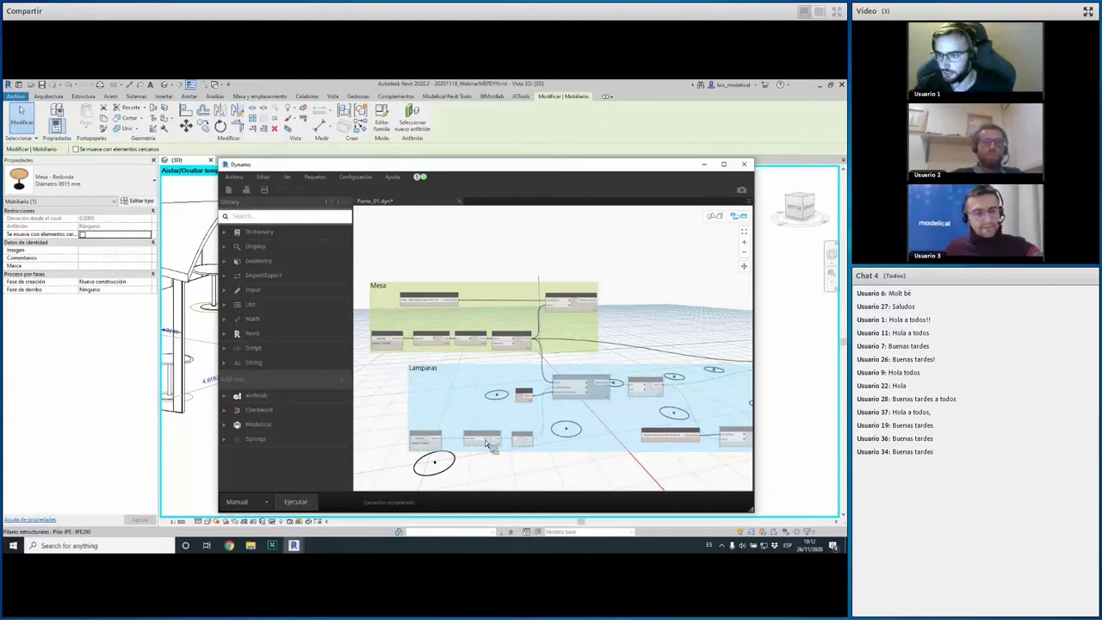
scroll(435, 458, "up", 5)
scroll(362, 387, "down", 3)
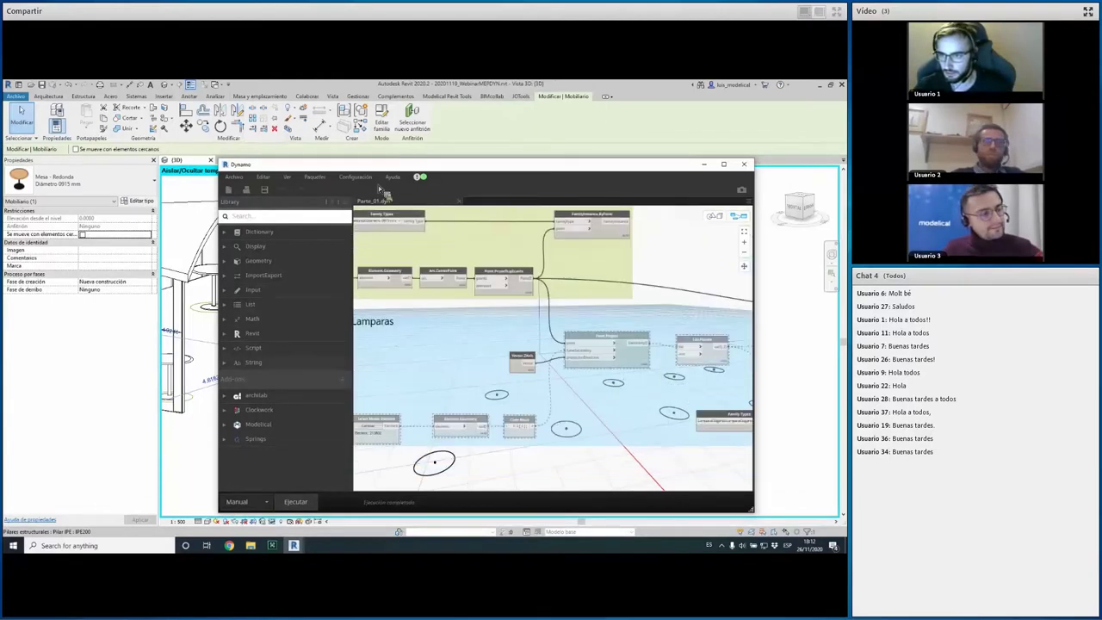
Move Dynamo aside, deselect in Revit, and orbit and zoom around the canopy and tables
left_click_drag(486, 163, 666, 185)
left_click(309, 431)
middle_click_drag(335, 433, 310, 416, "shift")
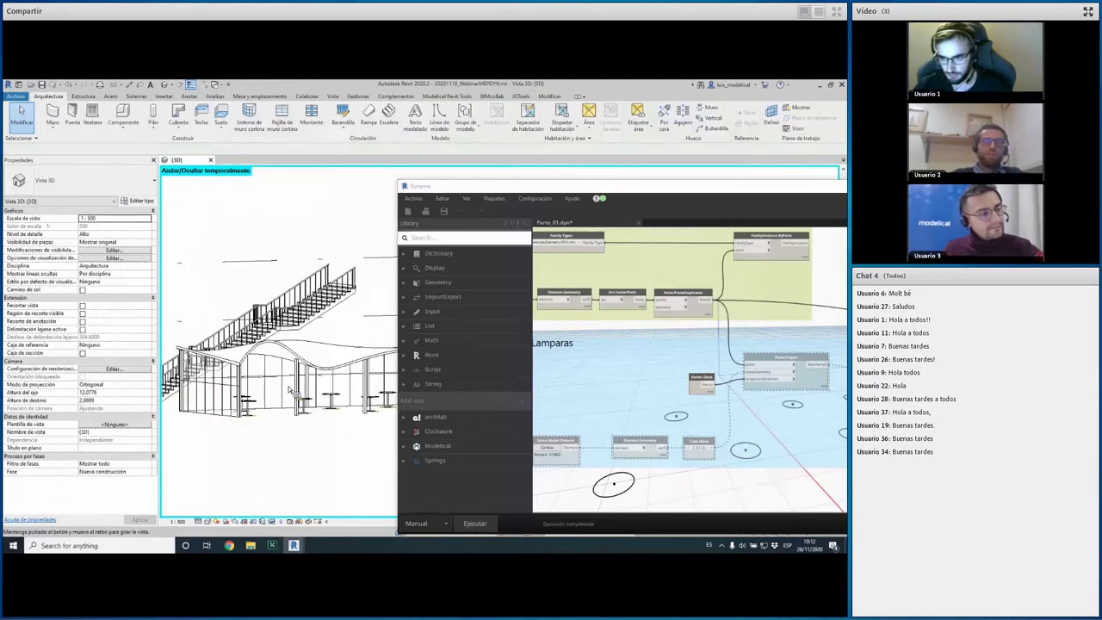
mouse_move(261, 351)
middle_mouse_down("shift")
mouse_move(328, 353)
mouse_move(366, 391)
mouse_move(383, 370)
middle_mouse_up("shift")
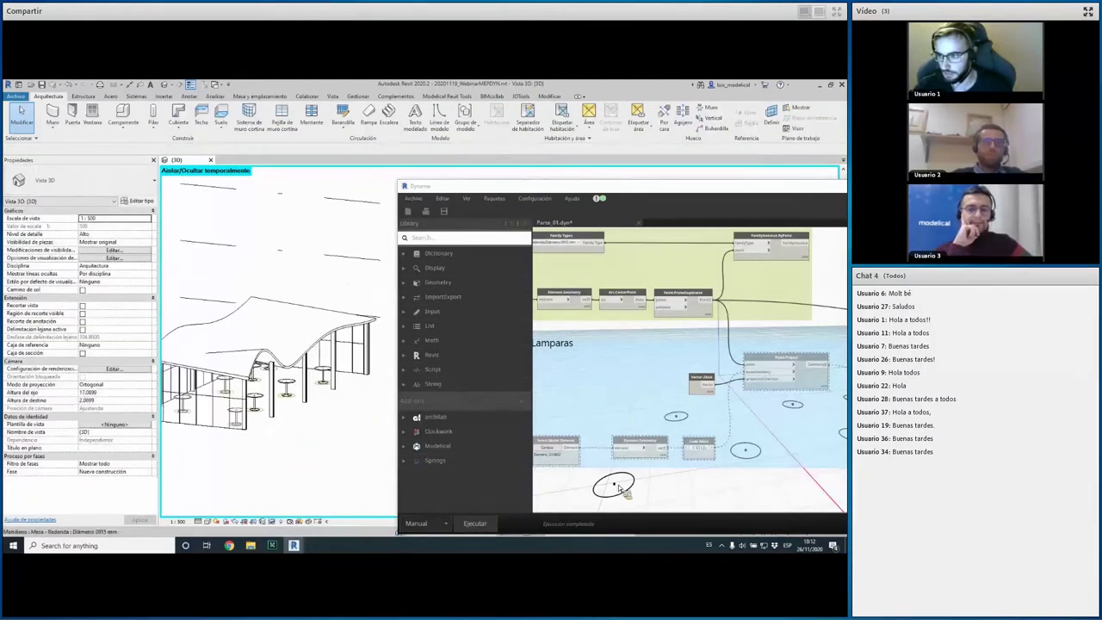
scroll(654, 484, "up", 3)
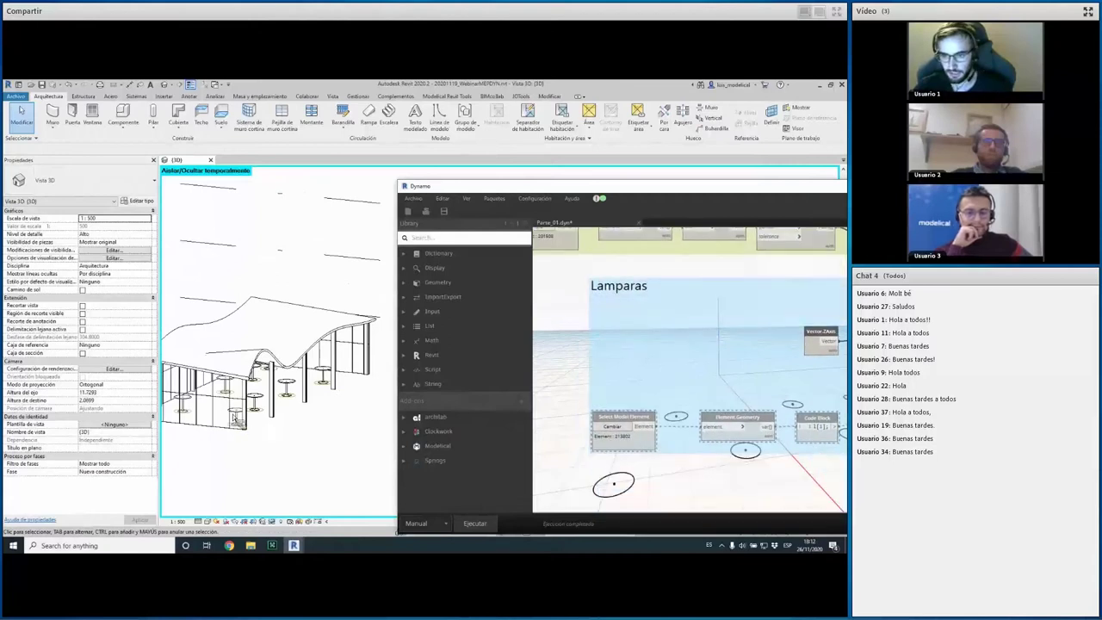
scroll(253, 421, "up", 3)
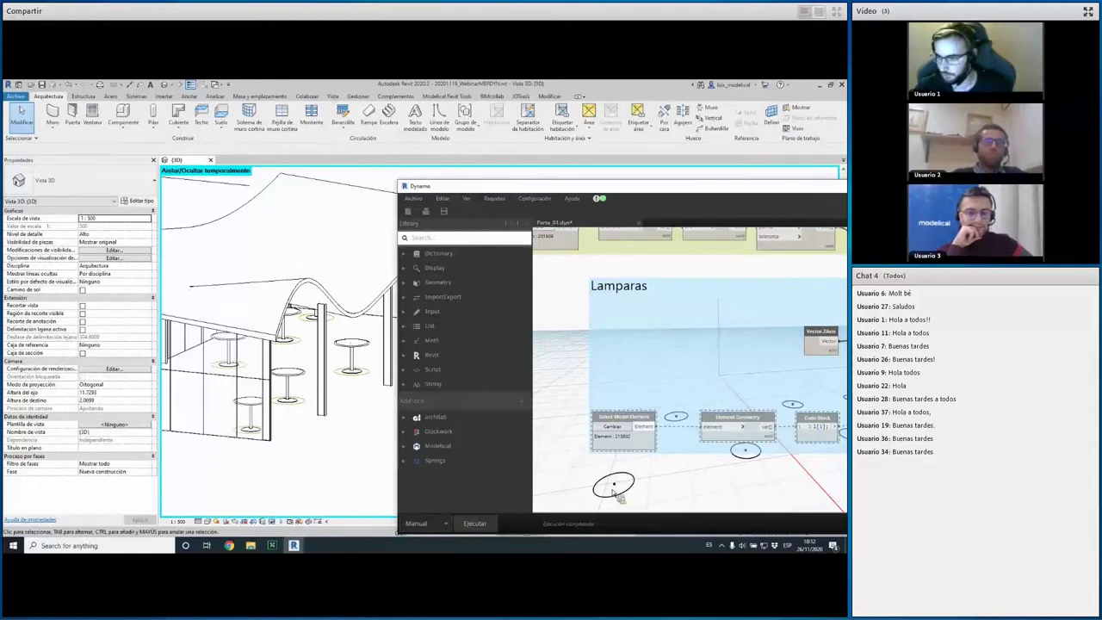
Repick the Select Model Element node's element as the roof (213802), then return Dynamo over Revit
right_click(621, 417)
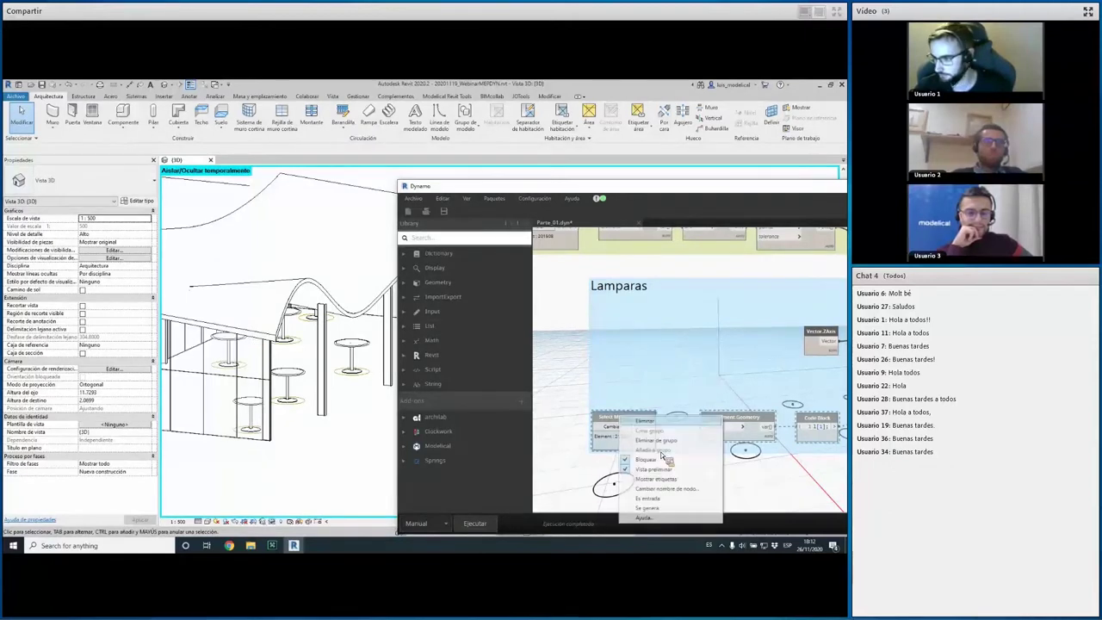
left_click(578, 280)
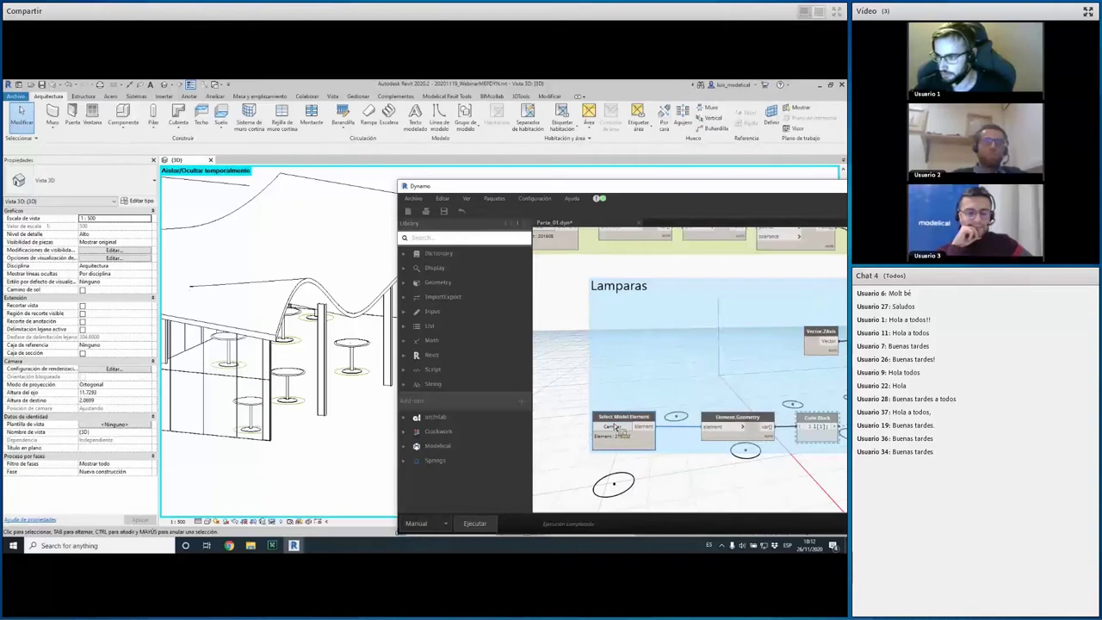
left_click(614, 427)
mouse_move(284, 310)
middle_mouse_down("shift")
mouse_move(255, 320)
mouse_move(241, 479)
mouse_move(236, 469)
middle_mouse_up("shift")
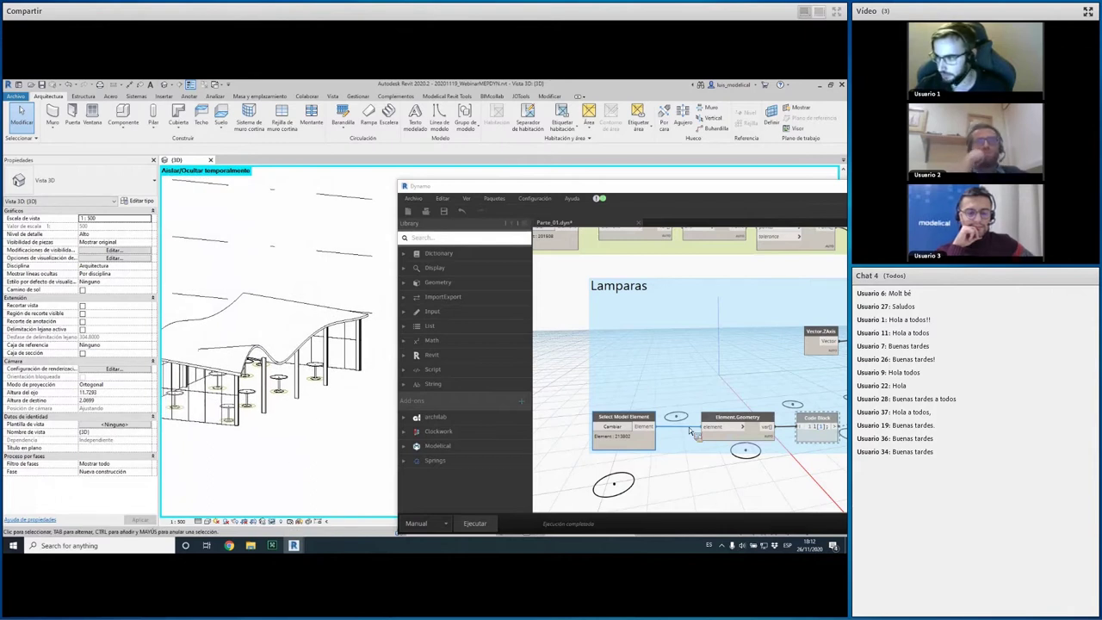
middle_click_drag(687, 425, 611, 386)
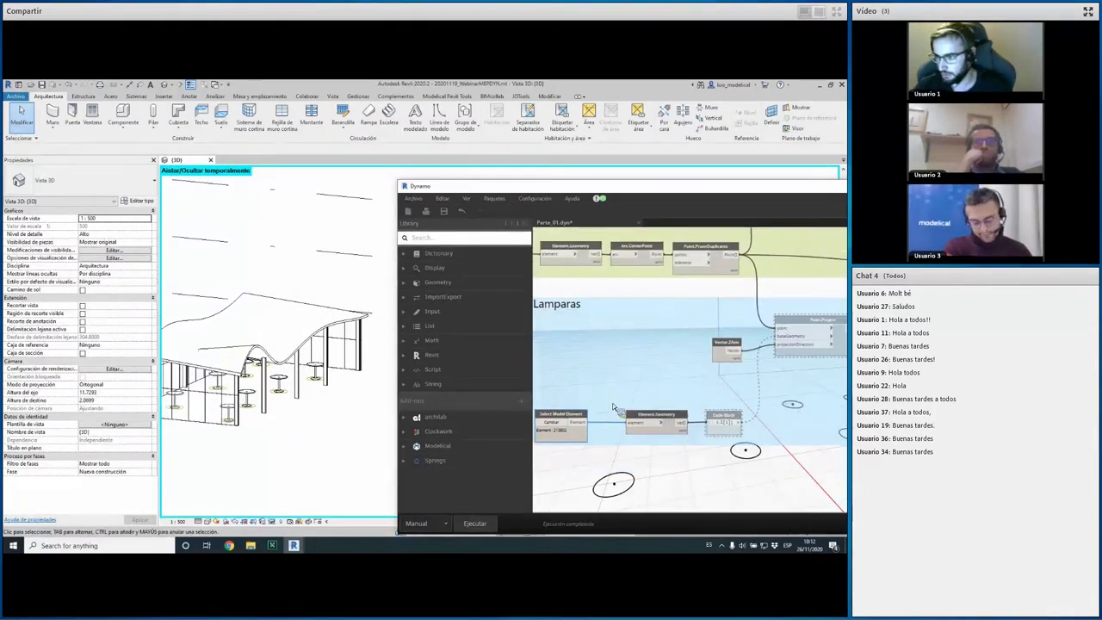
left_click_drag(516, 186, 247, 146)
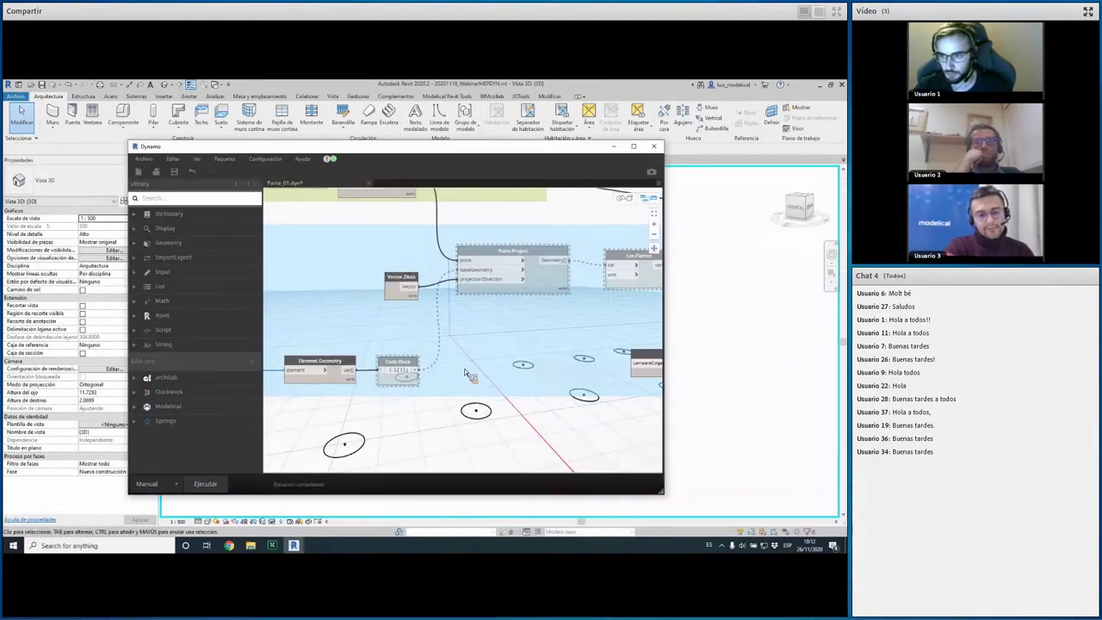
mouse_move(656, 422)
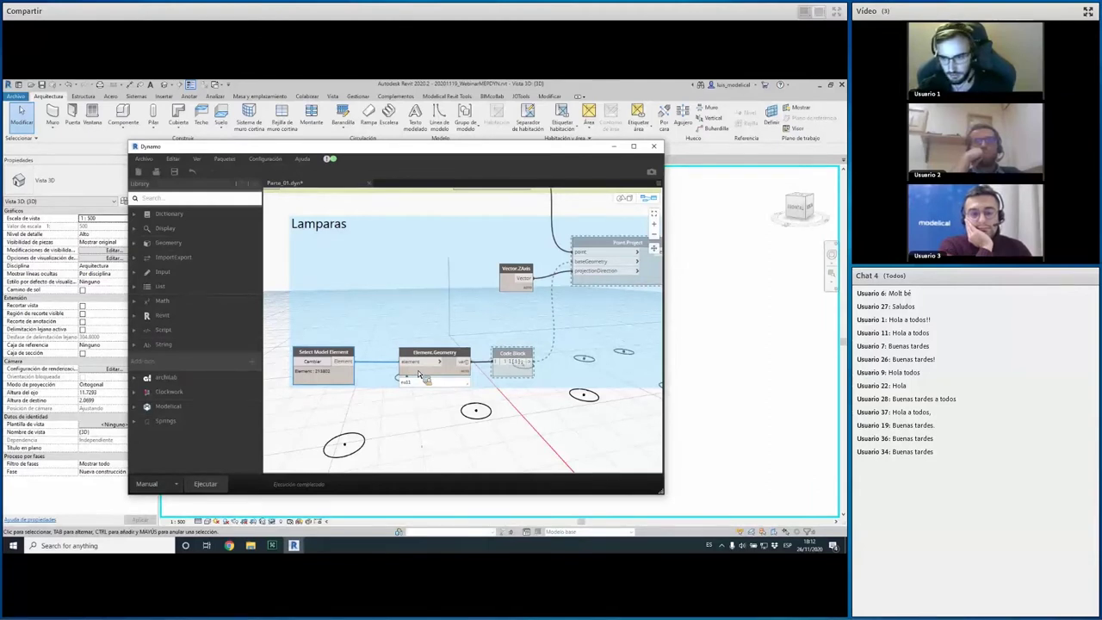
Run the graph, expand the Element.Geometry result list, and isolate its second Surface
left_click(211, 485)
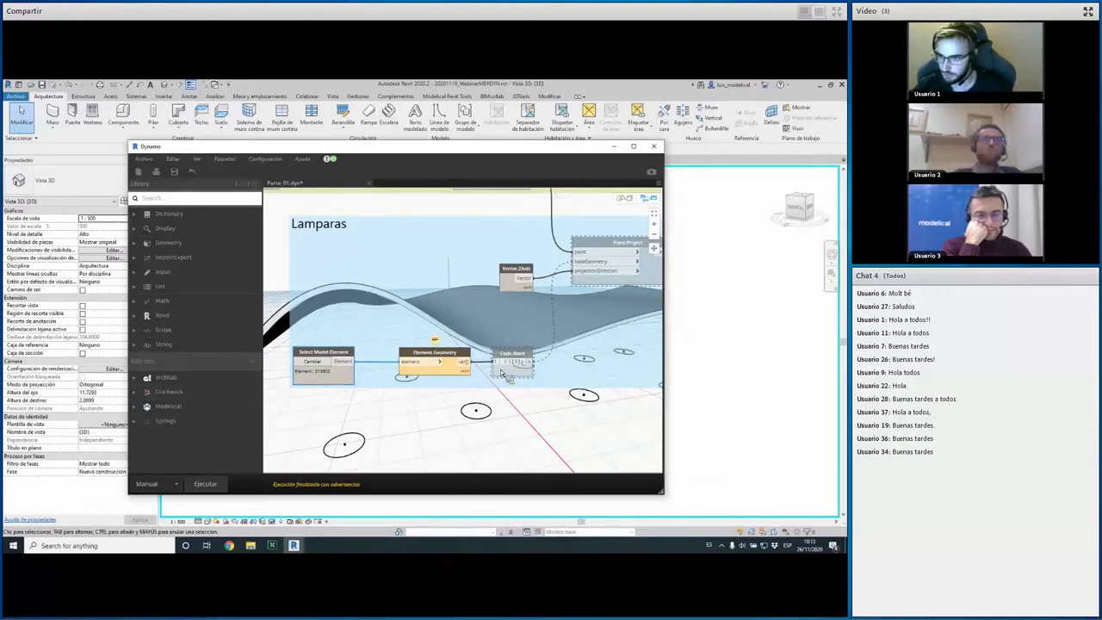
left_click_drag(337, 153, 375, 149)
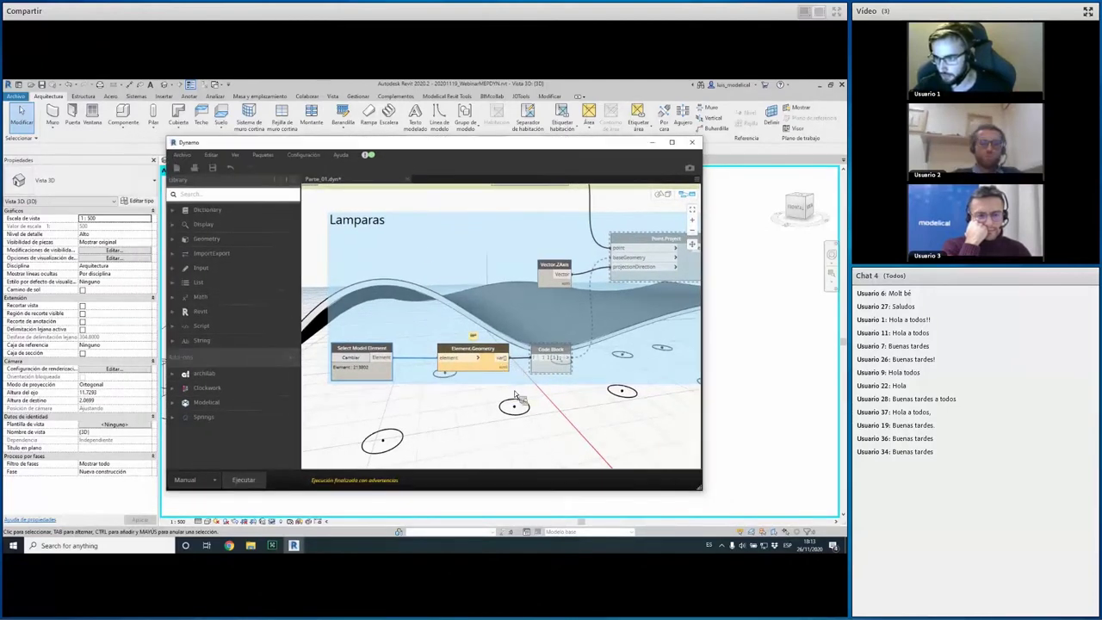
left_click(469, 361)
middle_click_drag(469, 362, 417, 336)
scroll(405, 404, "down", 1)
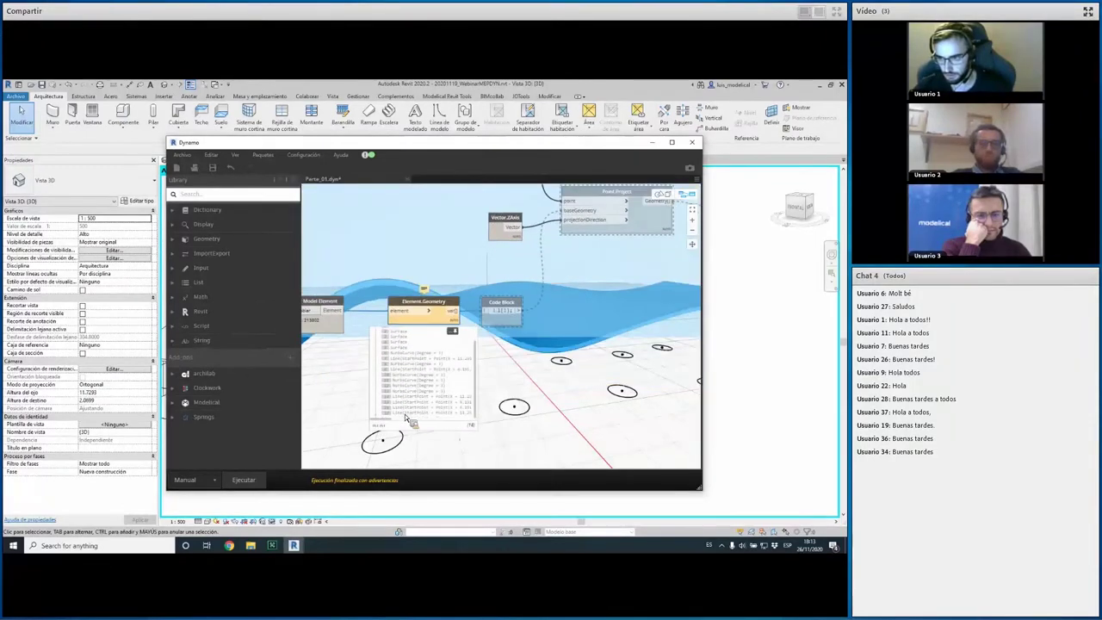
scroll(408, 420, "up", 1)
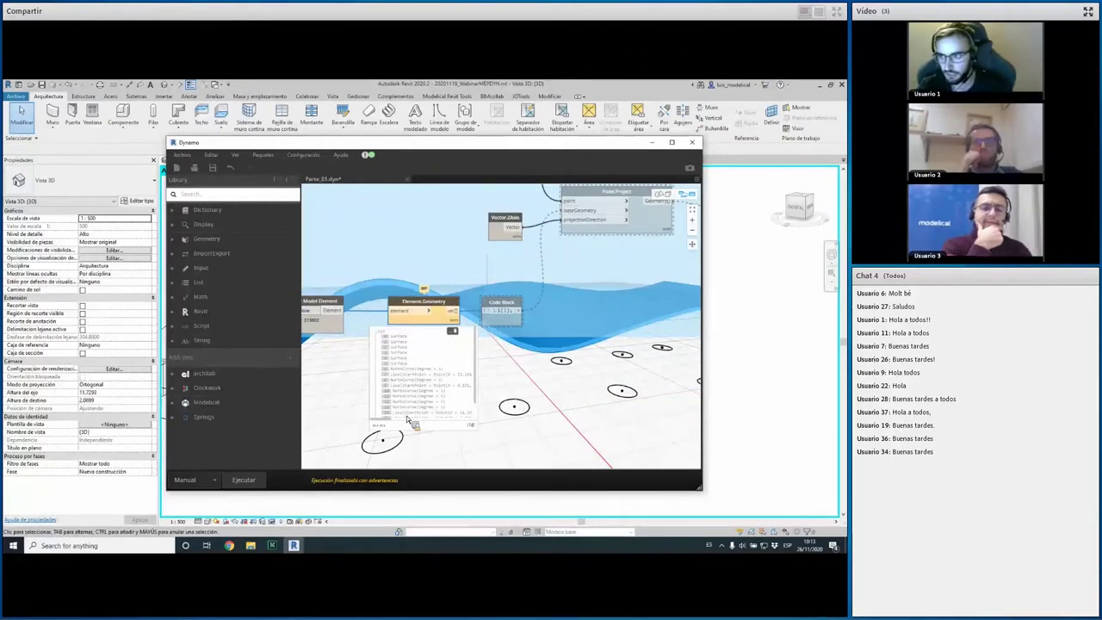
left_click(399, 343)
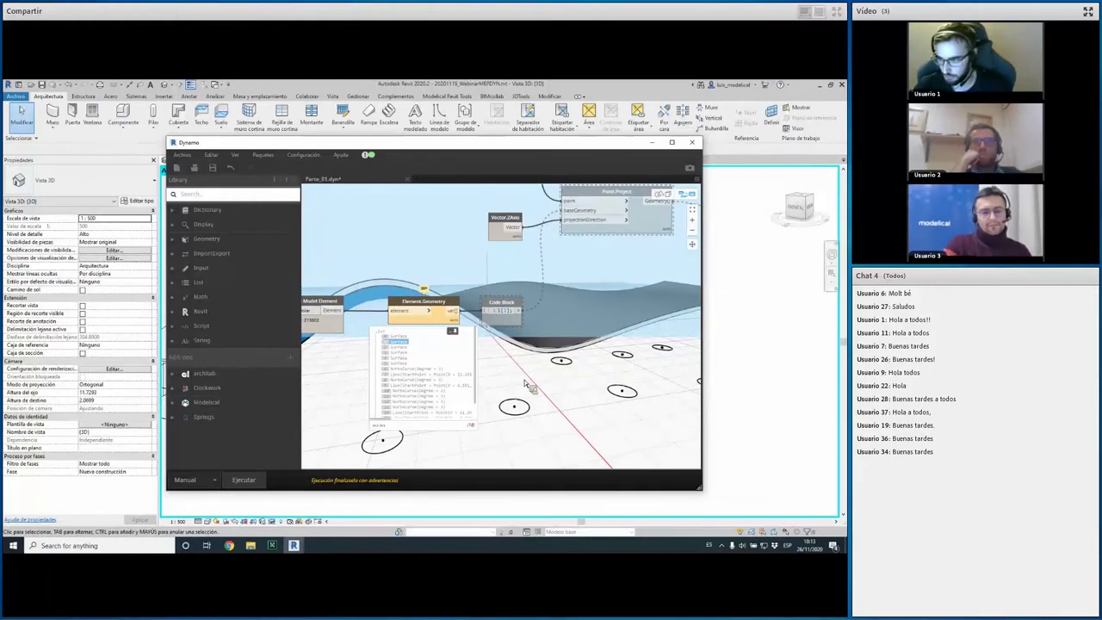
Inspect the canopy surface in the background 3D preview, then return to the node graph
right_click(522, 352)
left_click(573, 445)
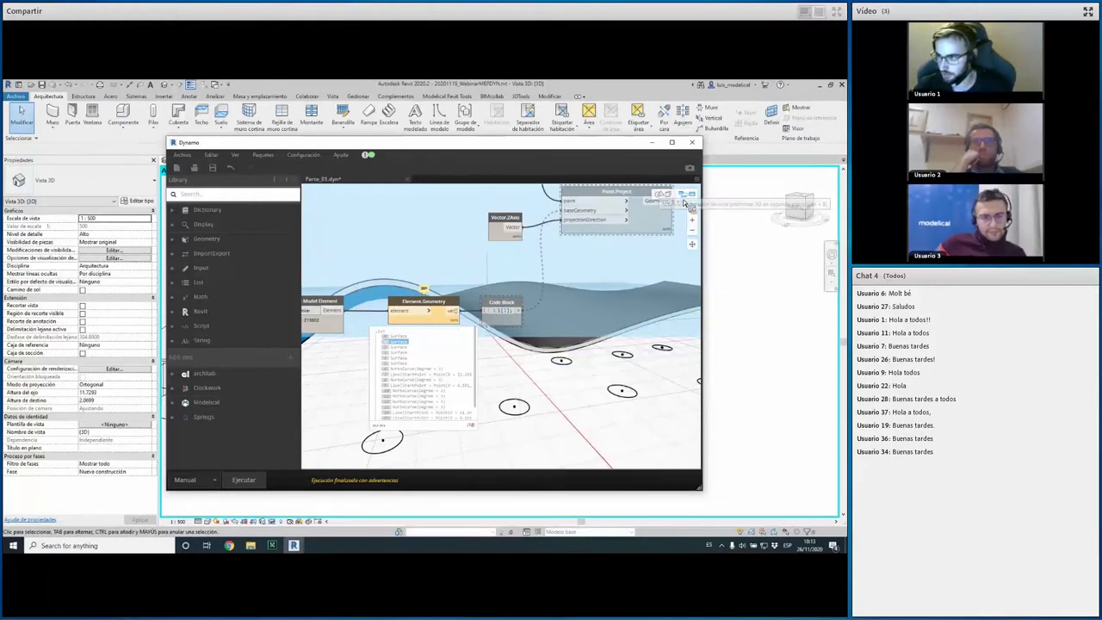
scroll(600, 412, "up", 3)
scroll(600, 412, "down", 3)
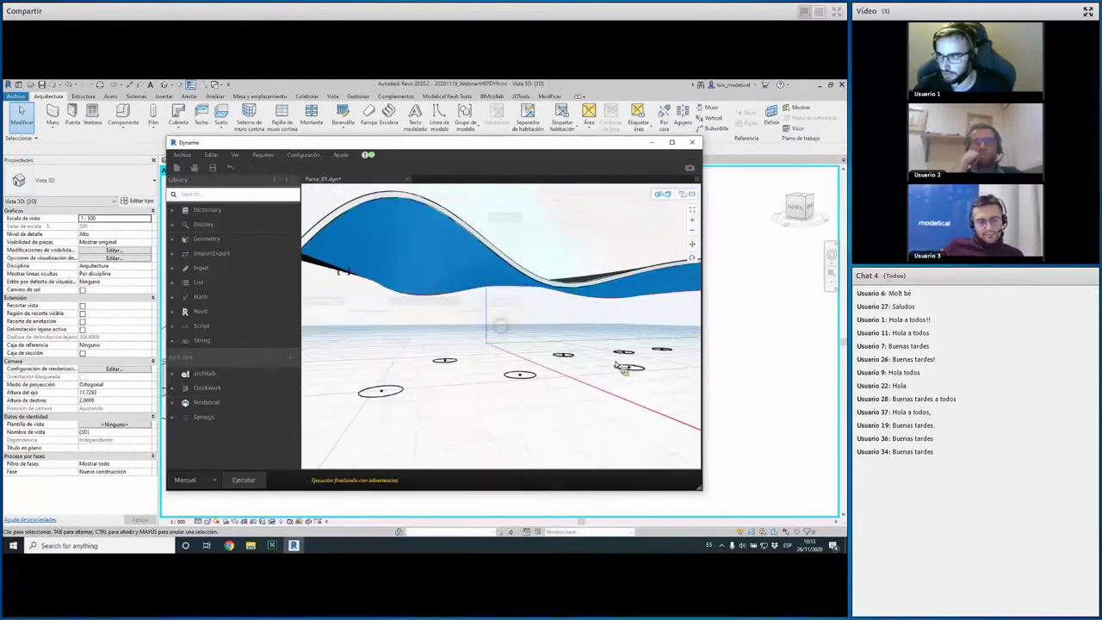
scroll(600, 411, "down", 2)
key("ctrl+b")
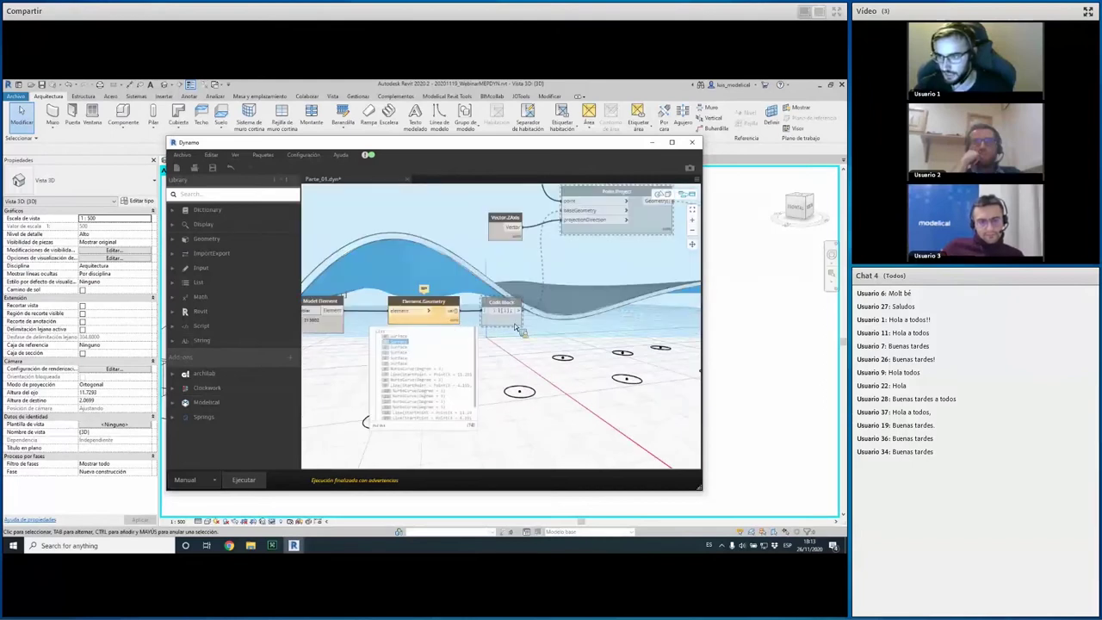
right_click(513, 321)
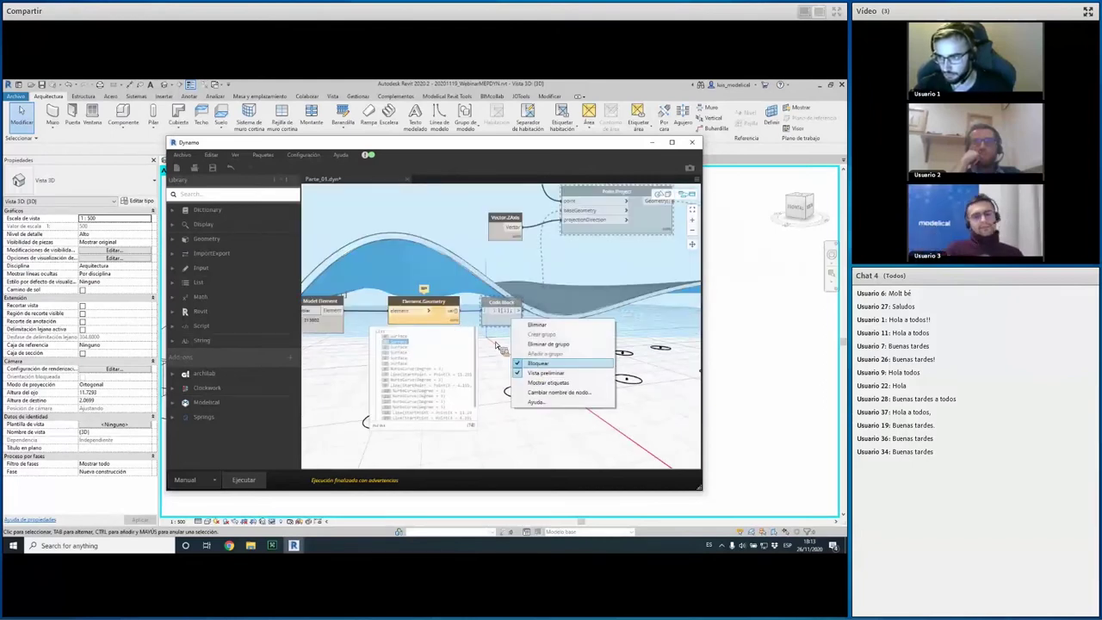
left_click(460, 379)
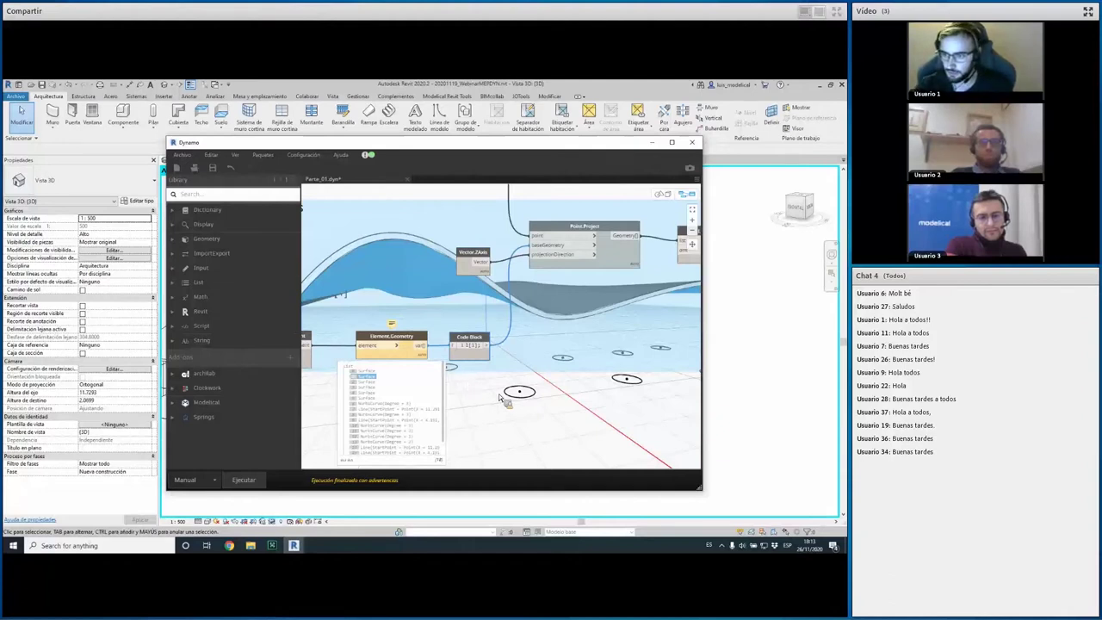
Pan along Point.Project, List.Flatten, Family Types and Parametros nodes, then shrink the Dynamo window
middle_click_drag(394, 370, 376, 397)
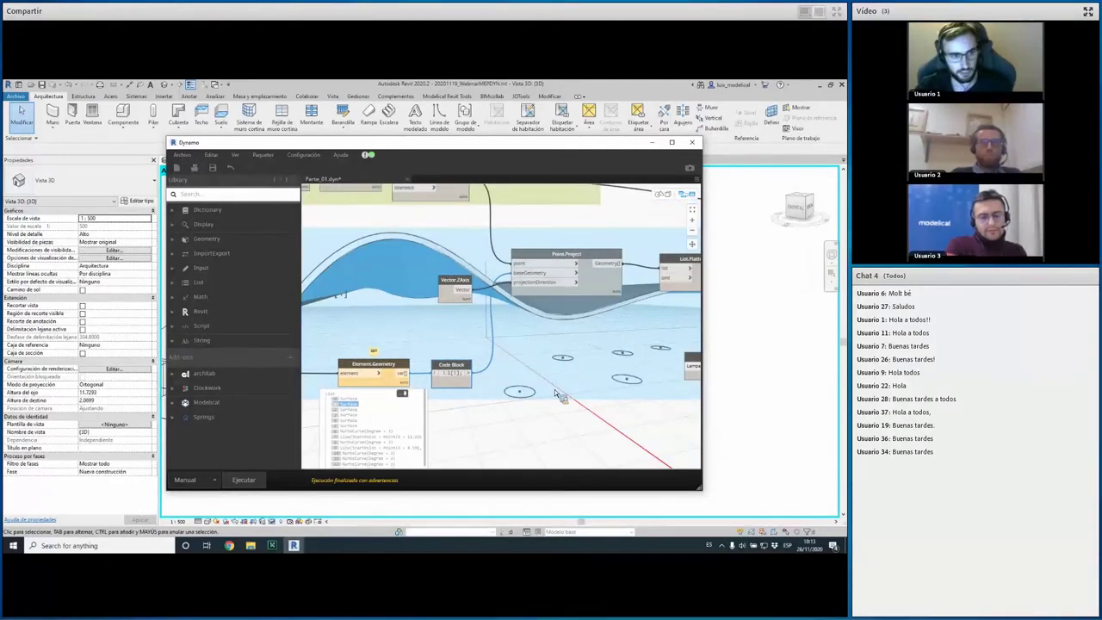
middle_click_drag(555, 389, 545, 391)
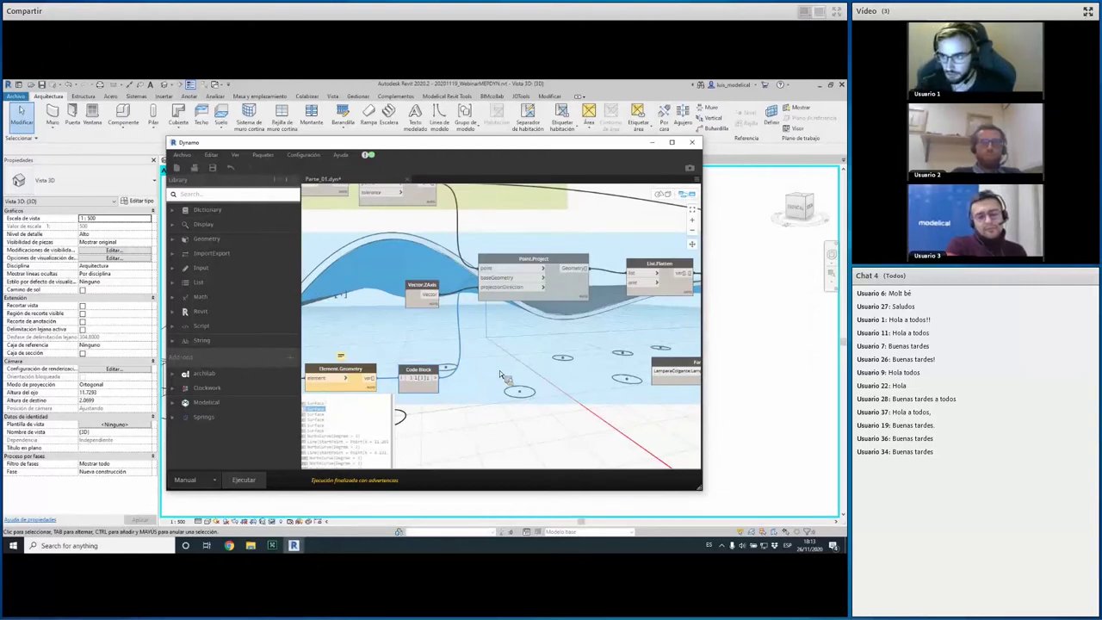
scroll(517, 379, "up", 1)
middle_click_drag(516, 378, 510, 308)
mouse_move(533, 277)
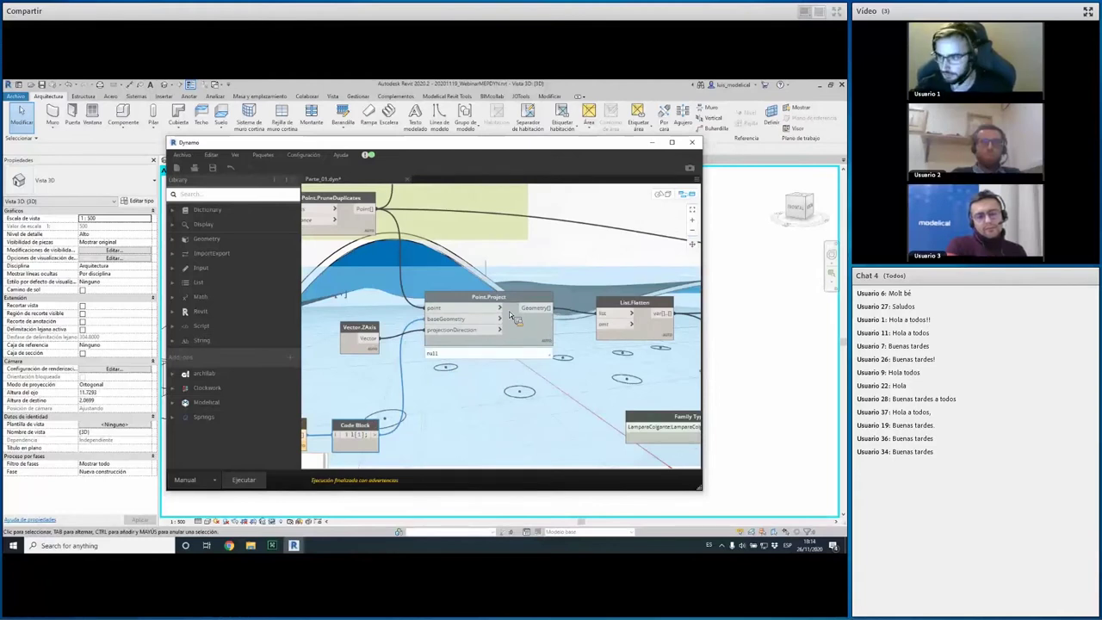
scroll(437, 359, "down", 1)
middle_click_drag(437, 359, 384, 372)
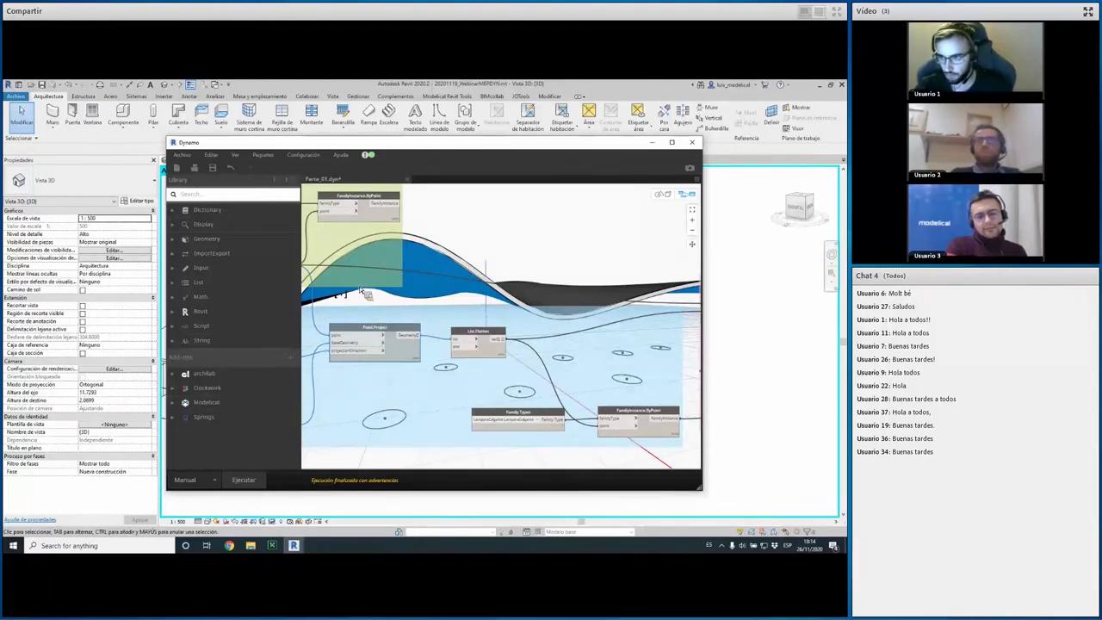
middle_click_drag(363, 277, 445, 391)
scroll(525, 337, "up", 1)
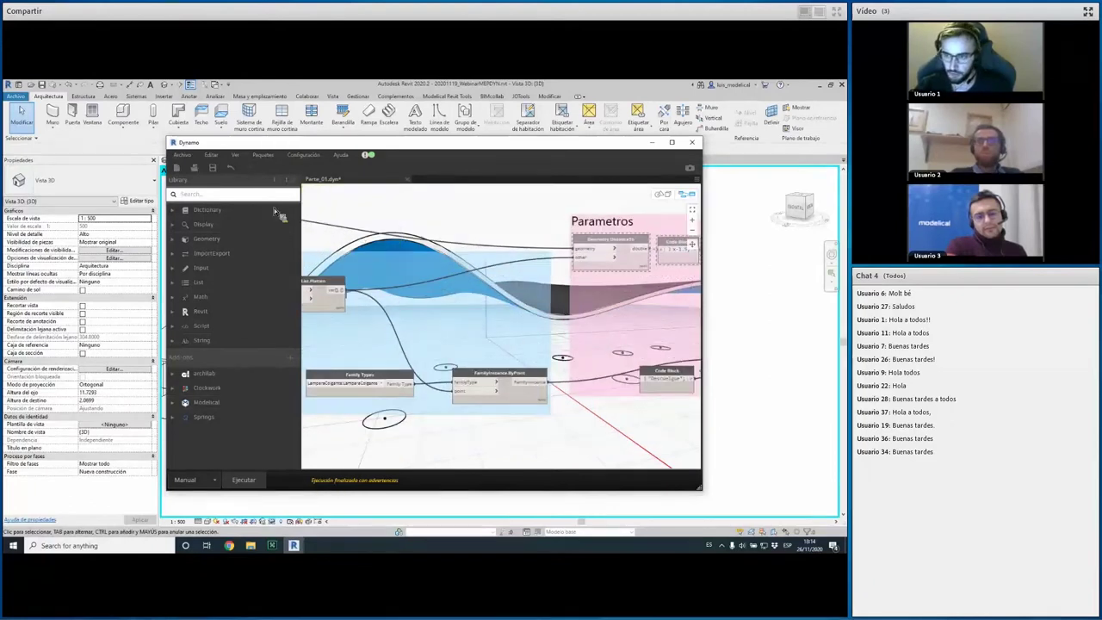
left_click_drag(167, 139, 295, 184)
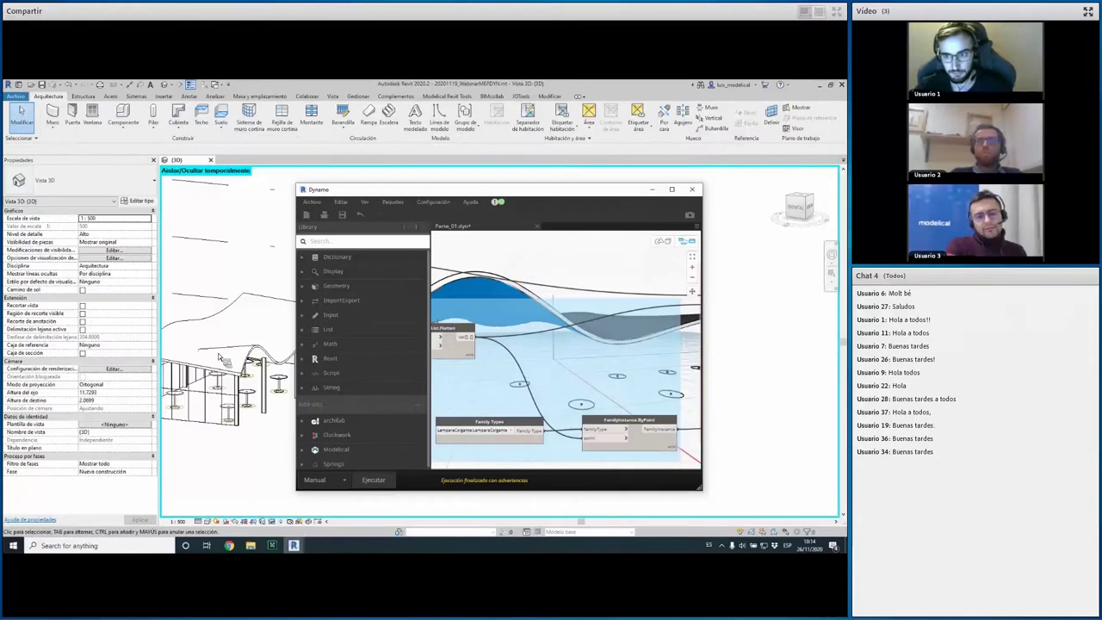
Orbit toward the canopy and select two LamparaColgante pendant lamps to compare their elevations
middle_click_drag(233, 353, 254, 398, "shift")
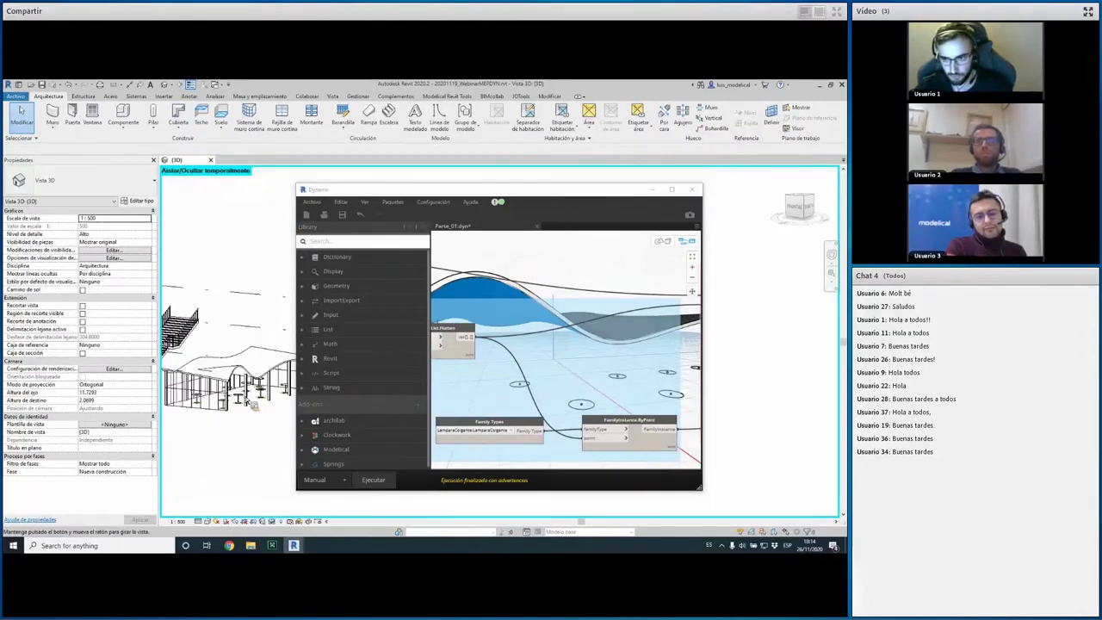
middle_click_drag(254, 398, 551, 464, "shift")
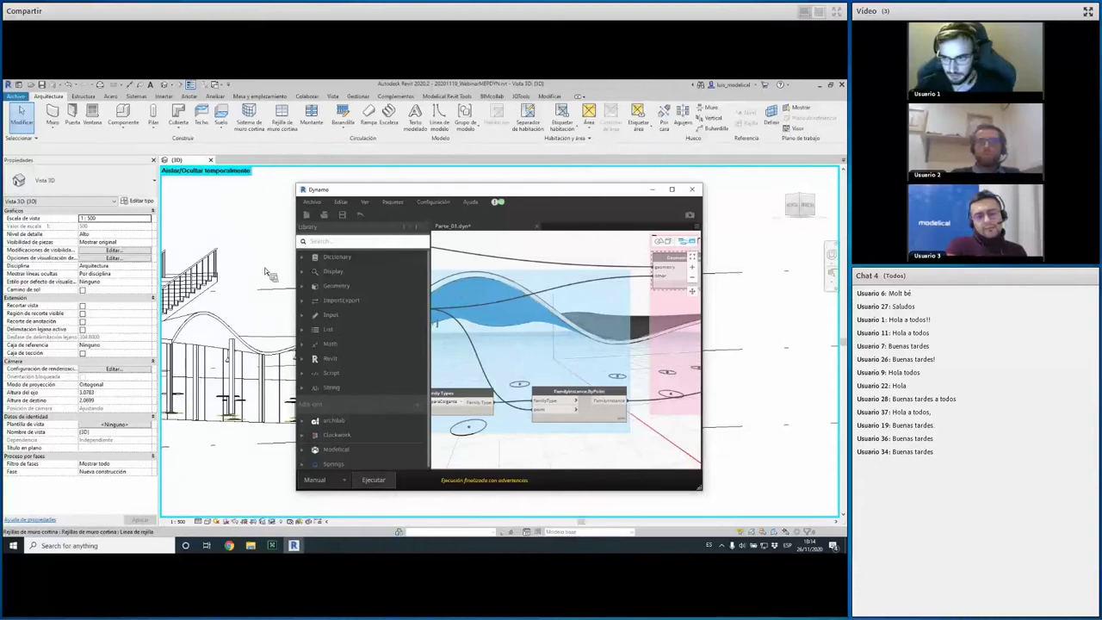
middle_click_drag(234, 446, 297, 377, "shift")
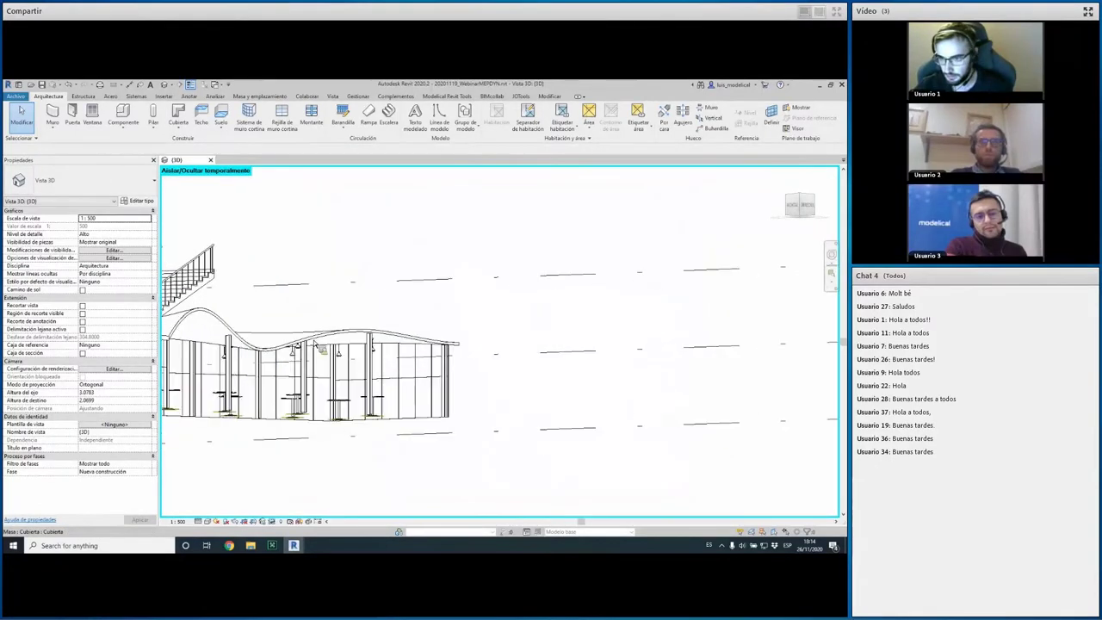
scroll(327, 366, "up", 3)
mouse_move(358, 353)
middle_mouse_down("shift")
mouse_move(373, 383)
mouse_move(171, 379)
middle_mouse_up("shift")
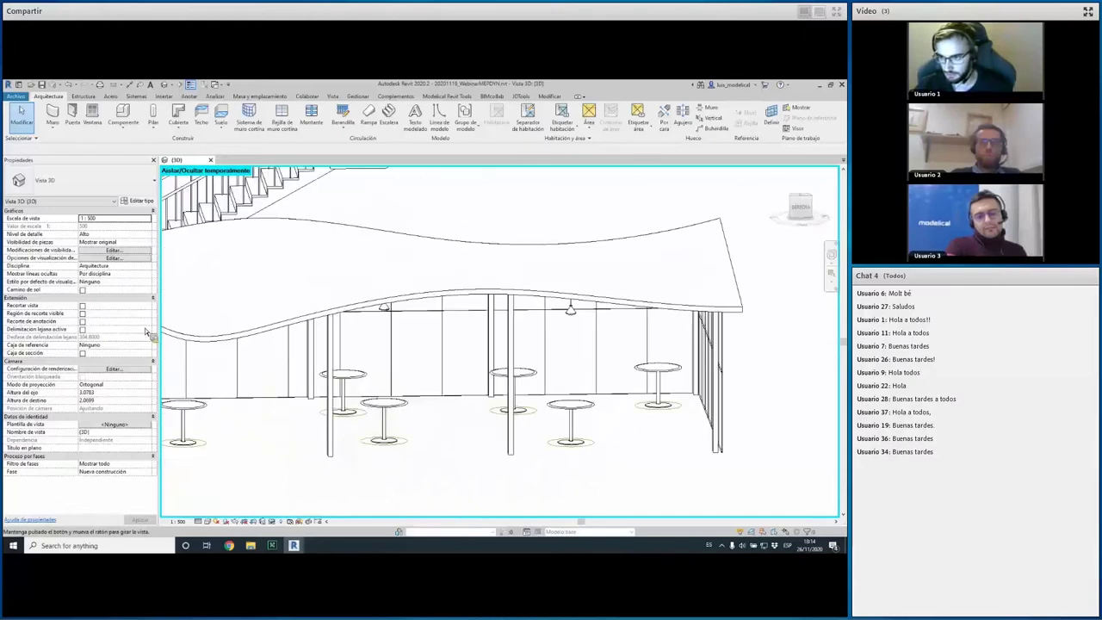
middle_click_drag(170, 378, 553, 298, "shift")
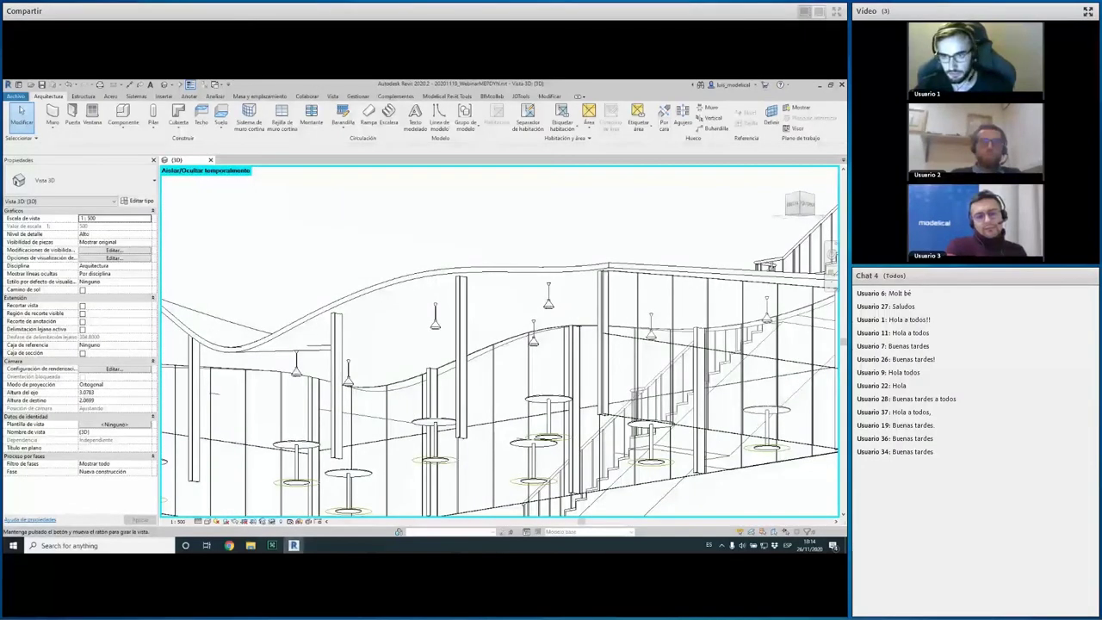
left_click(549, 297)
left_click(437, 329)
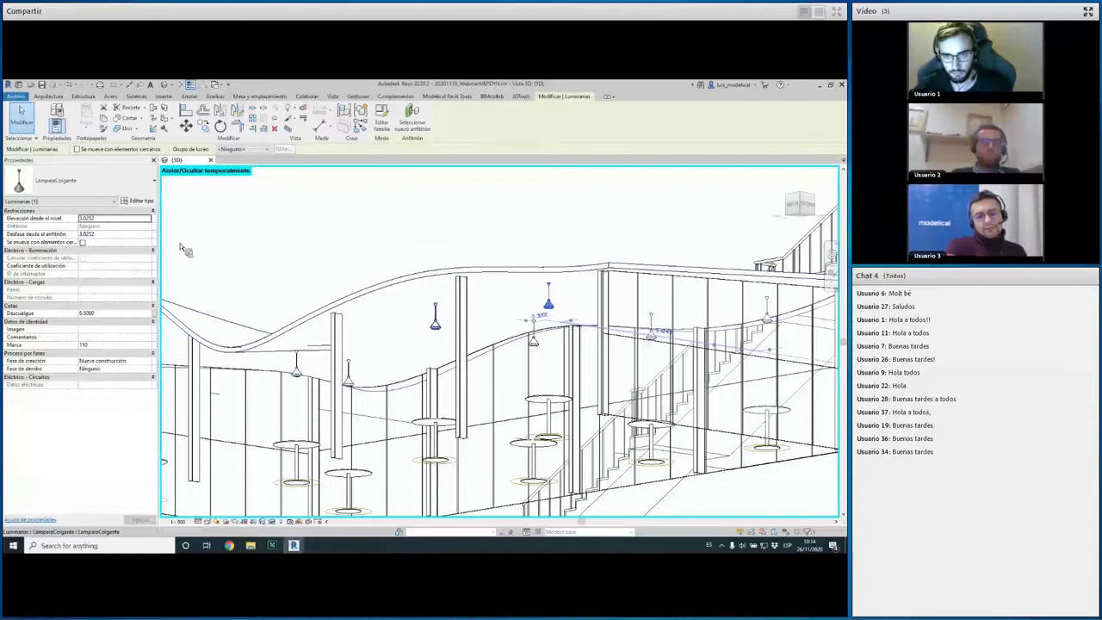
Select pendant lamp 112 at elevation 2.5896, orbit out, and bring Dynamo's Parametros group back
left_click(289, 418)
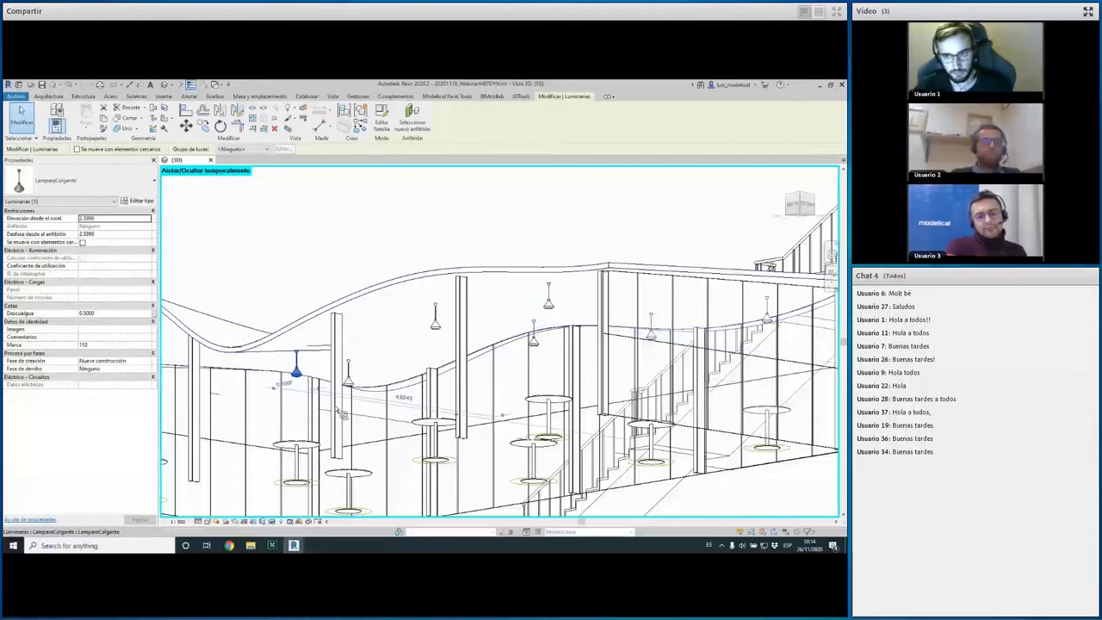
scroll(289, 419, "down", 5)
middle_click_drag(290, 418, 404, 462, "shift")
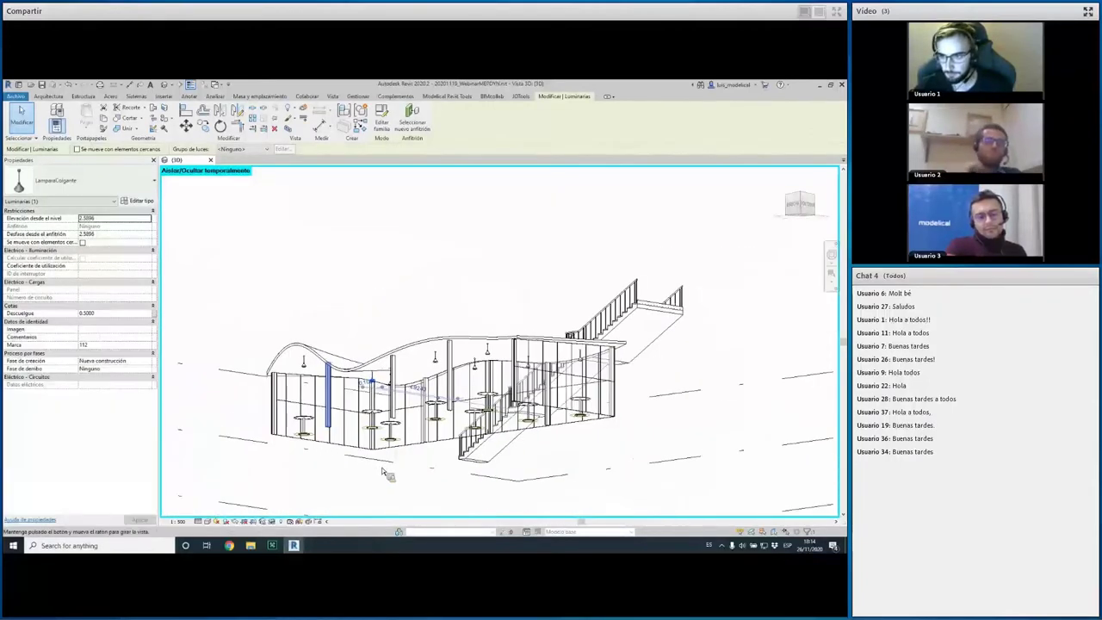
scroll(387, 474, "up", 5)
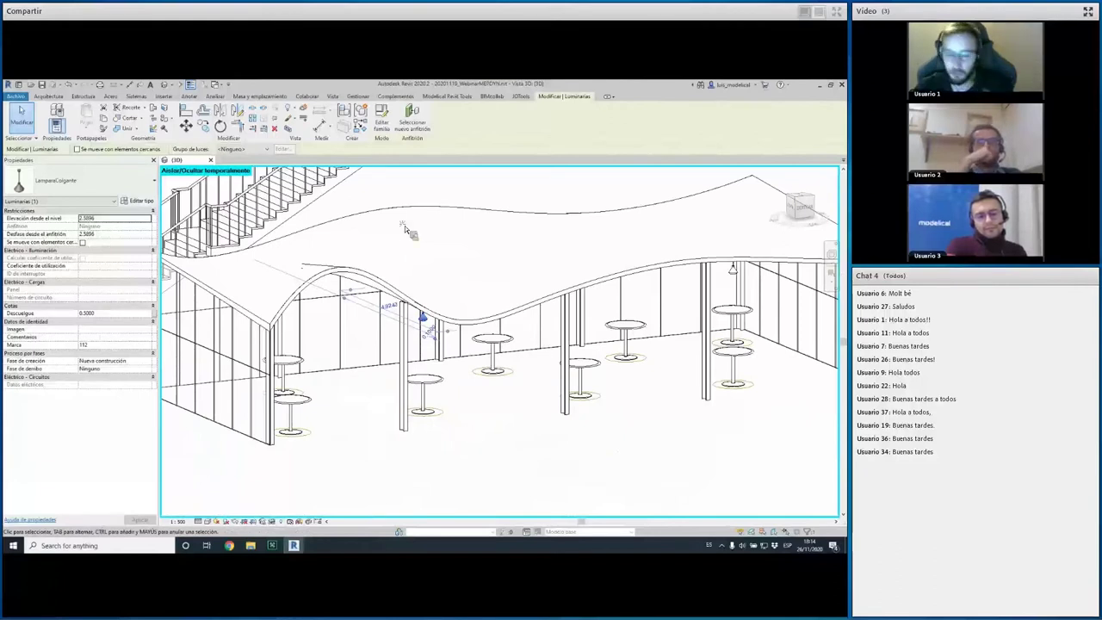
key("alt+Tab")
scroll(487, 435, "down", 3)
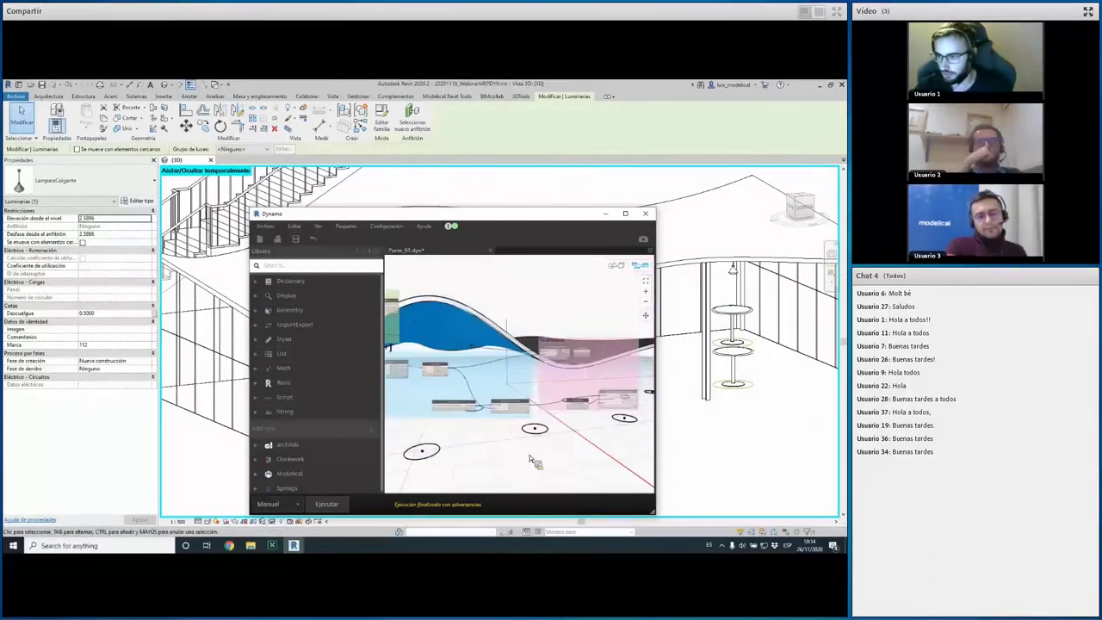
key("alt+Tab")
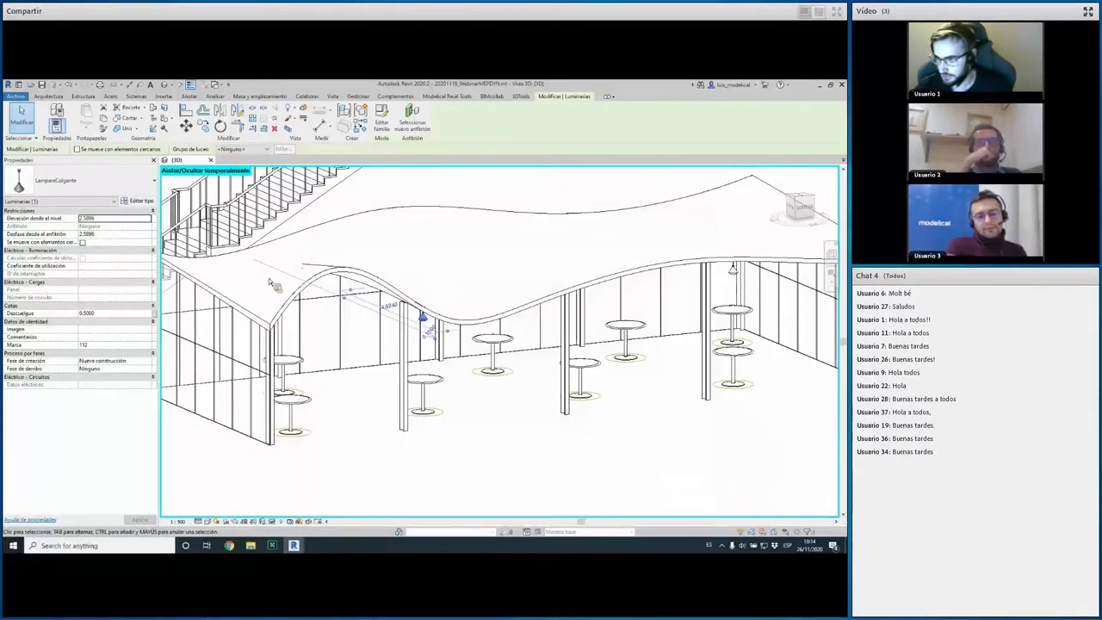
scroll(297, 405, "up", 3)
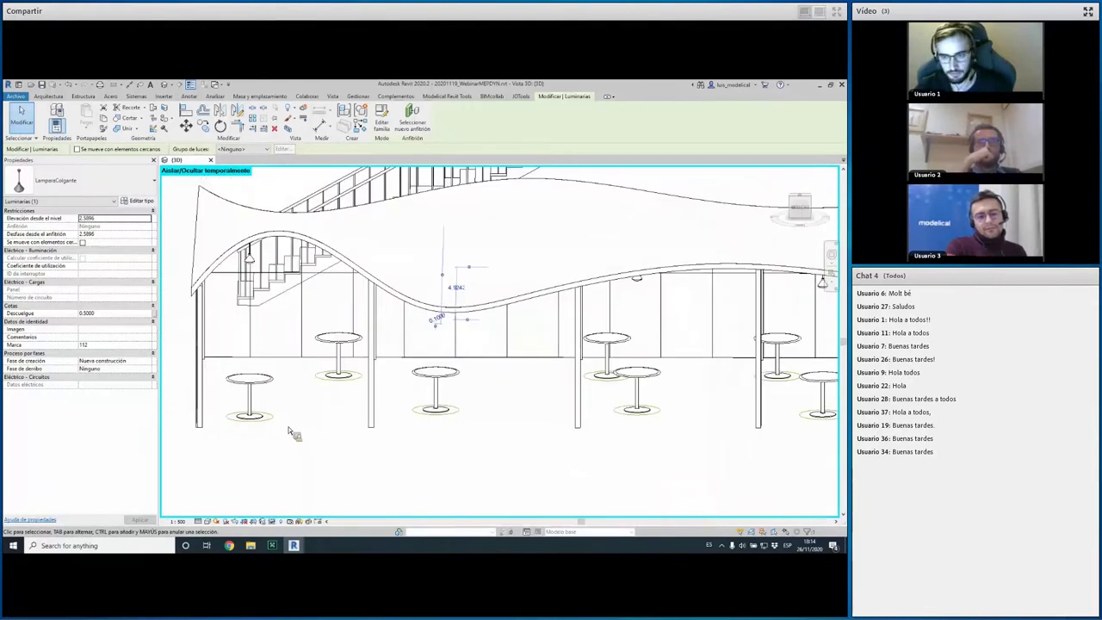
scroll(289, 432, "up", 2)
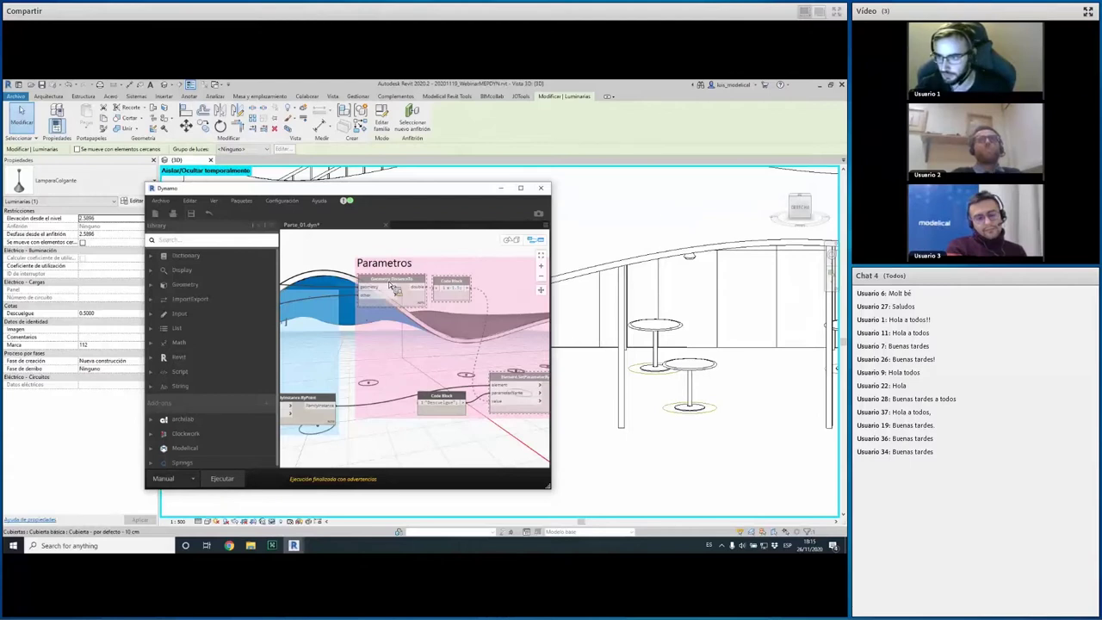
Unfreeze the Parametros nodes and run the graph, changing lamp 112's Descuelgue to 1.0896, then view FRONTAL
left_click(435, 342)
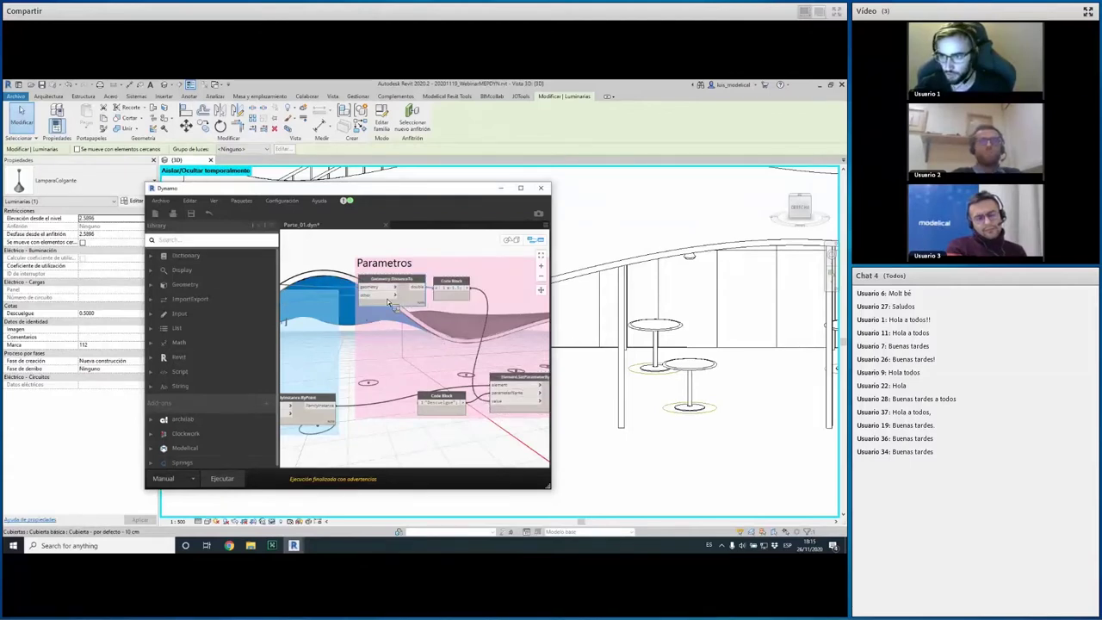
scroll(389, 303, "up", 3)
middle_click_drag(381, 327, 381, 312)
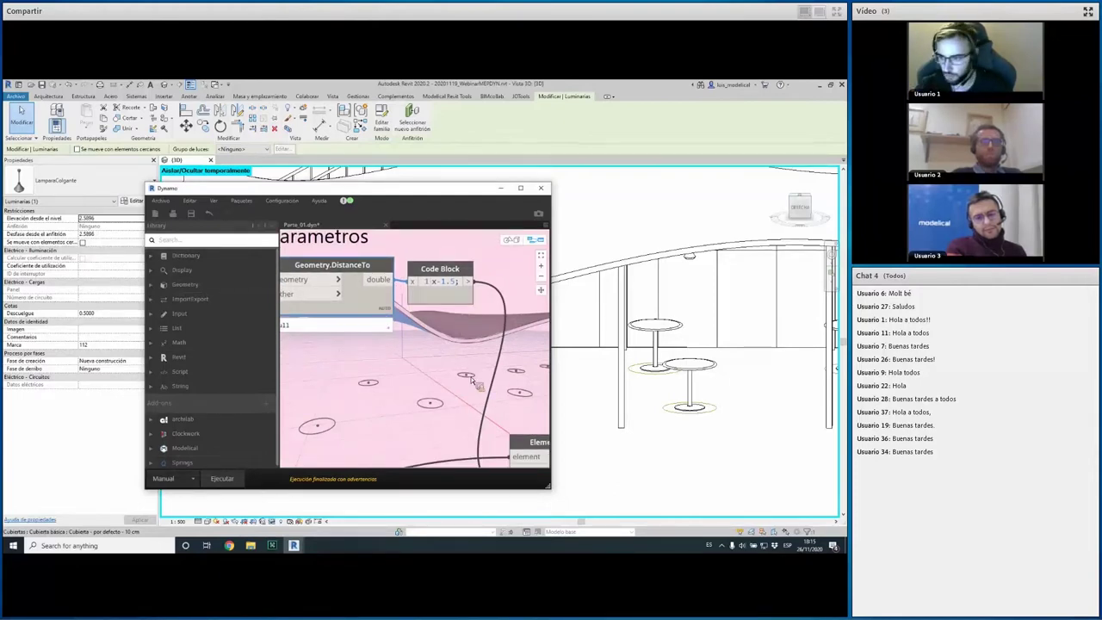
scroll(362, 394, "down", 2)
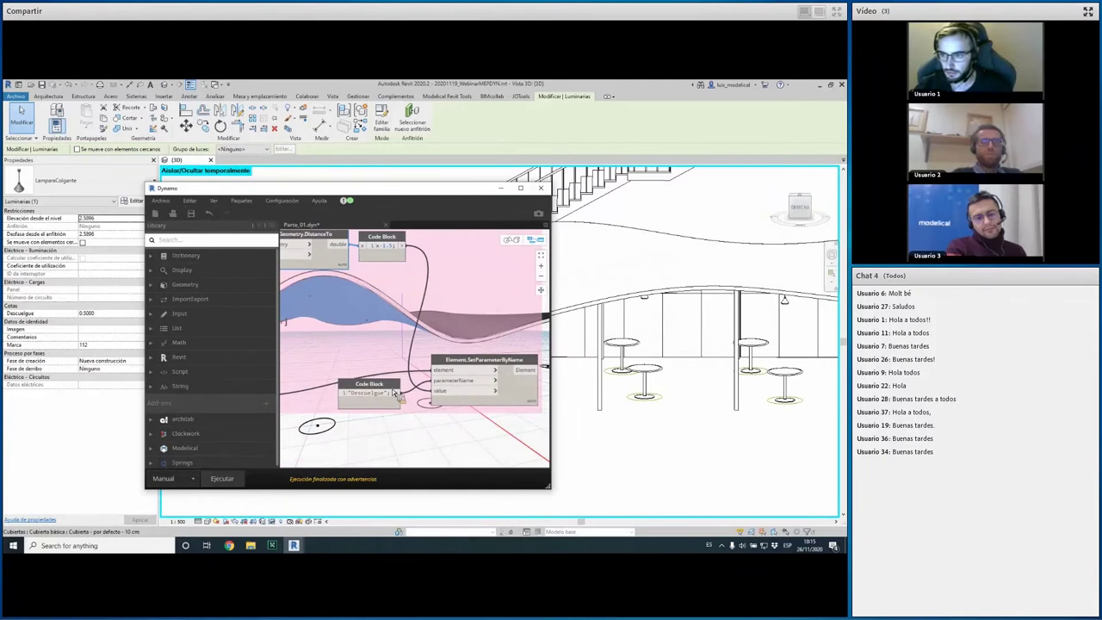
mouse_move(483, 359)
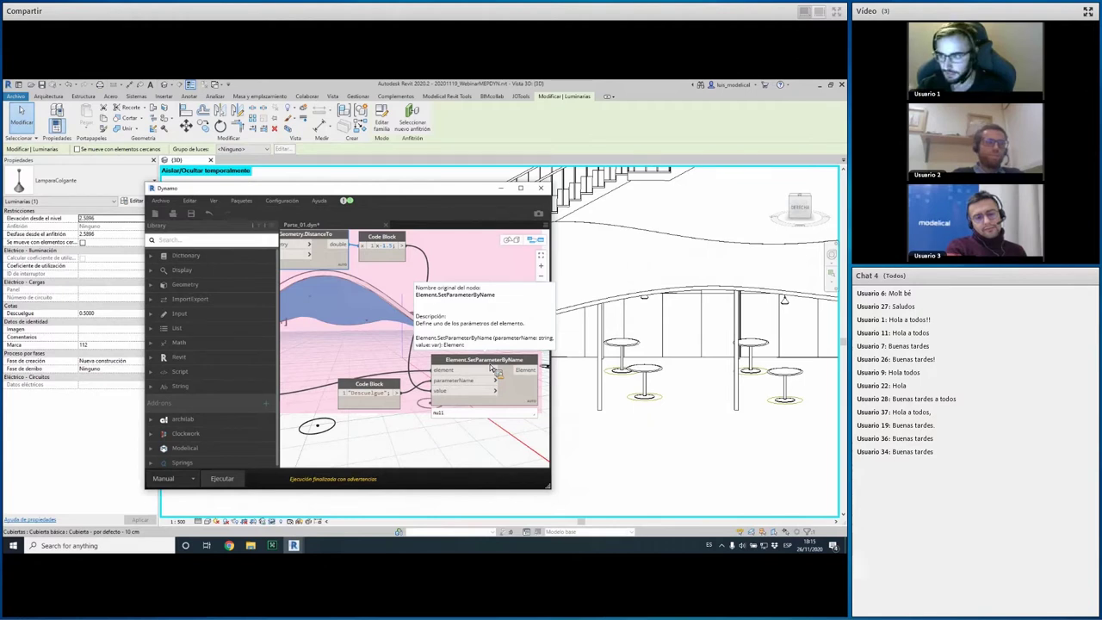
left_click(222, 477)
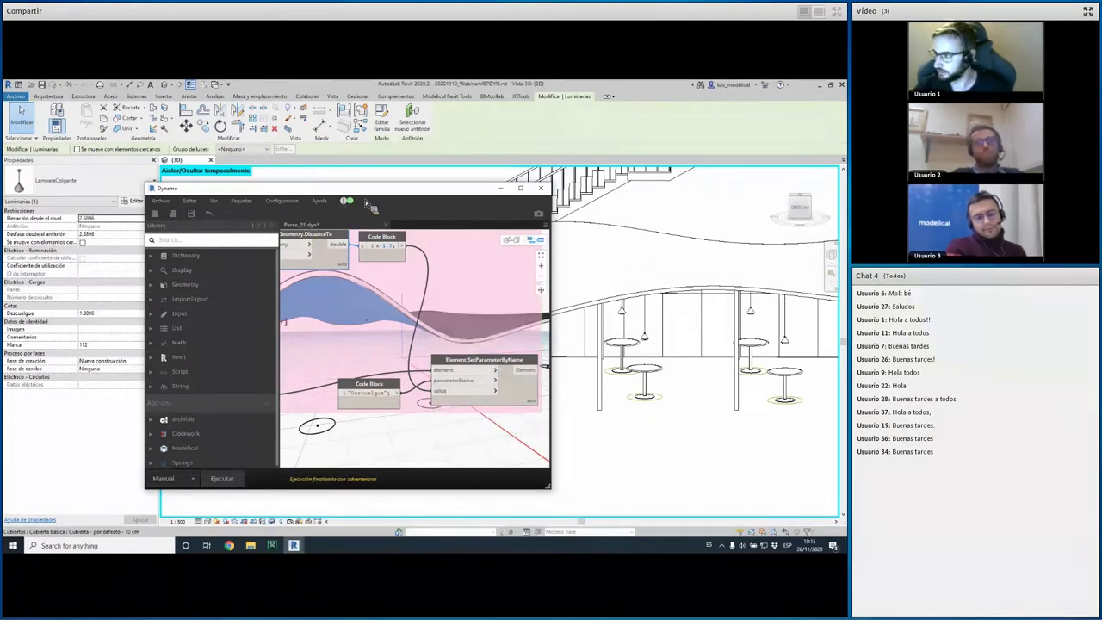
mouse_move(494, 308)
middle_mouse_down("shift")
mouse_move(442, 336)
mouse_move(473, 331)
mouse_move(542, 381)
mouse_move(579, 341)
middle_mouse_up("shift")
left_click(799, 211)
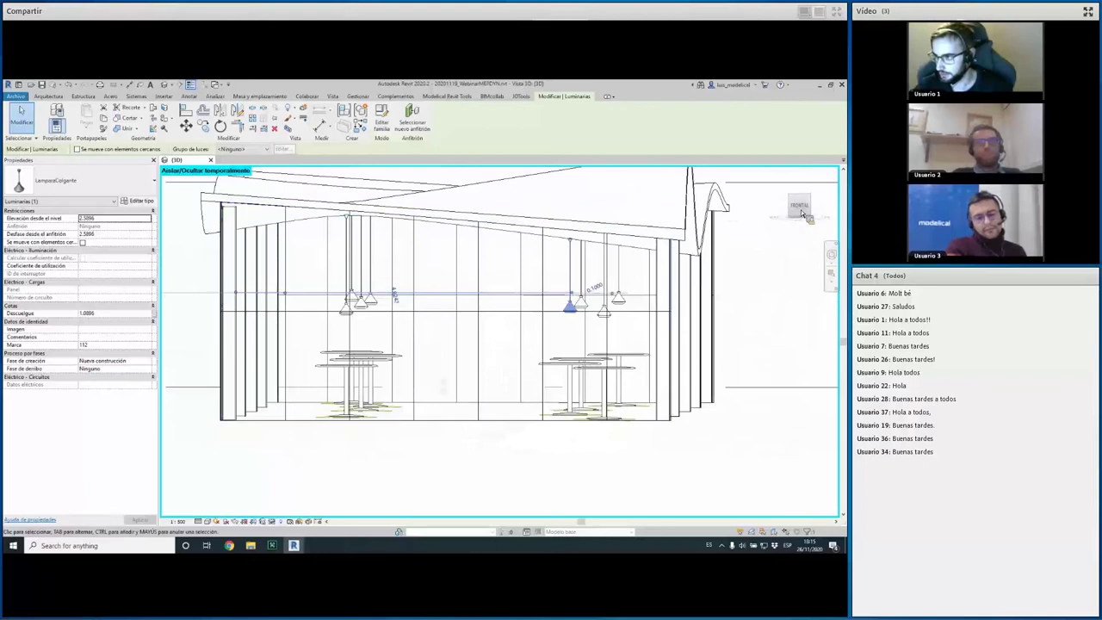
scroll(517, 364, "up", 3)
scroll(496, 374, "up", 2)
scroll(639, 410, "down", 1)
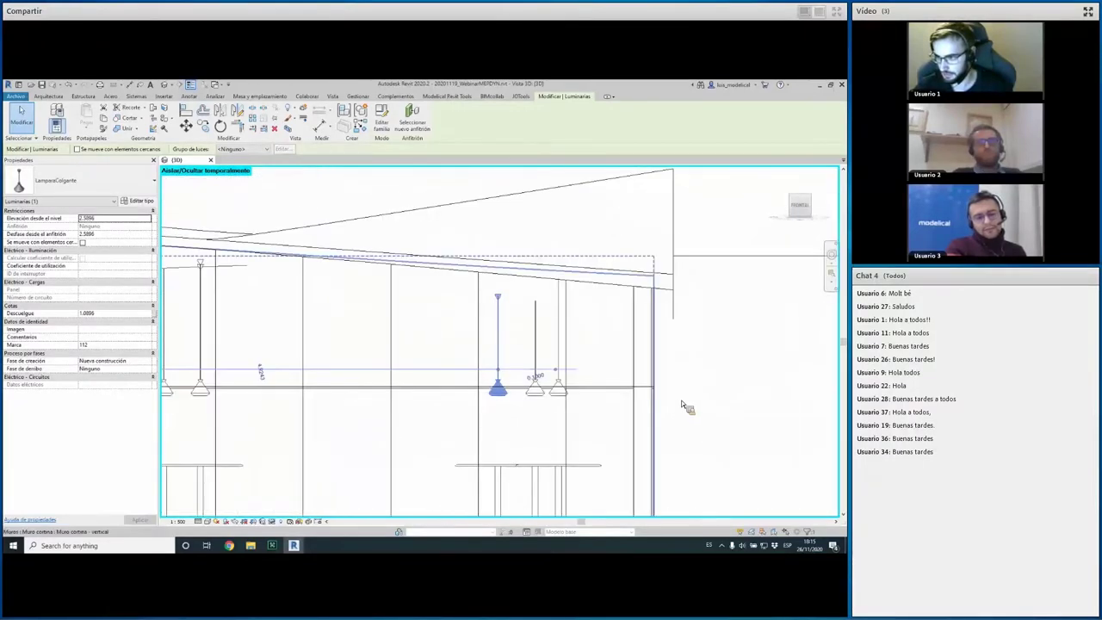
scroll(681, 404, "down", 2)
middle_click_drag(689, 396, 722, 340, "shift")
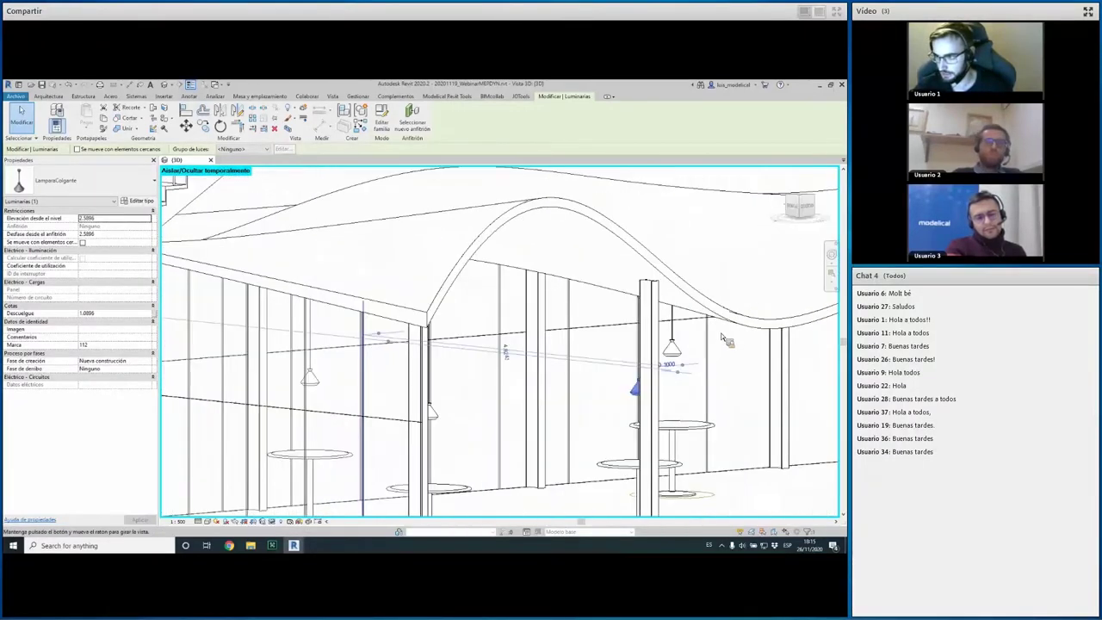
left_click(315, 249)
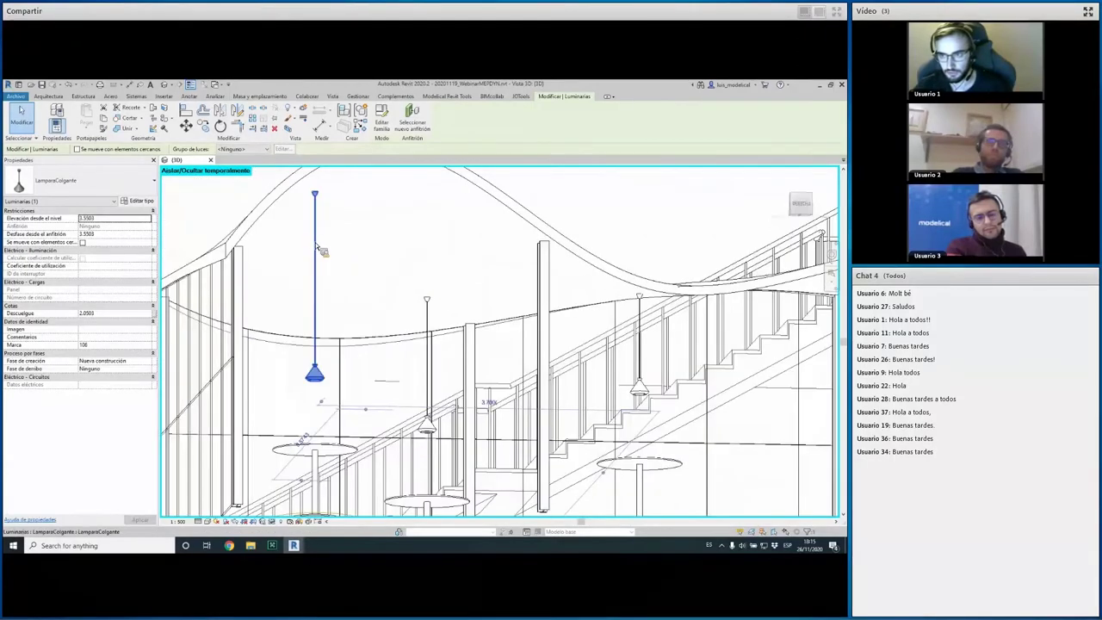
mouse_move(441, 351)
middle_mouse_down("shift")
mouse_move(568, 329)
mouse_move(465, 324)
middle_mouse_up("shift")
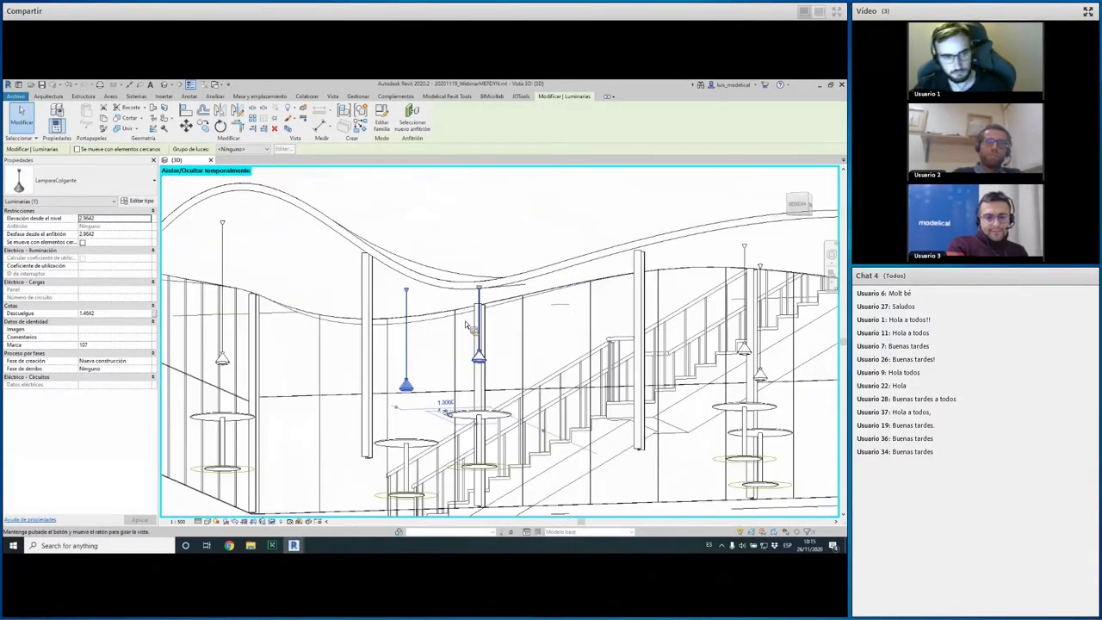
left_click(479, 331)
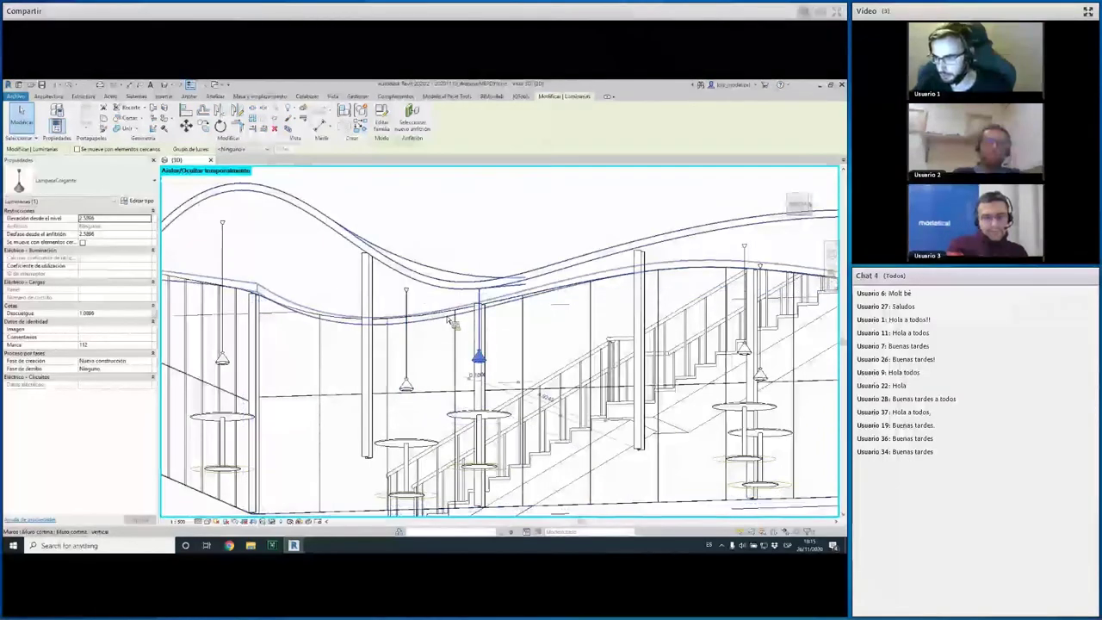
middle_click_drag(447, 320, 458, 370, "shift")
scroll(490, 340, "down", 3)
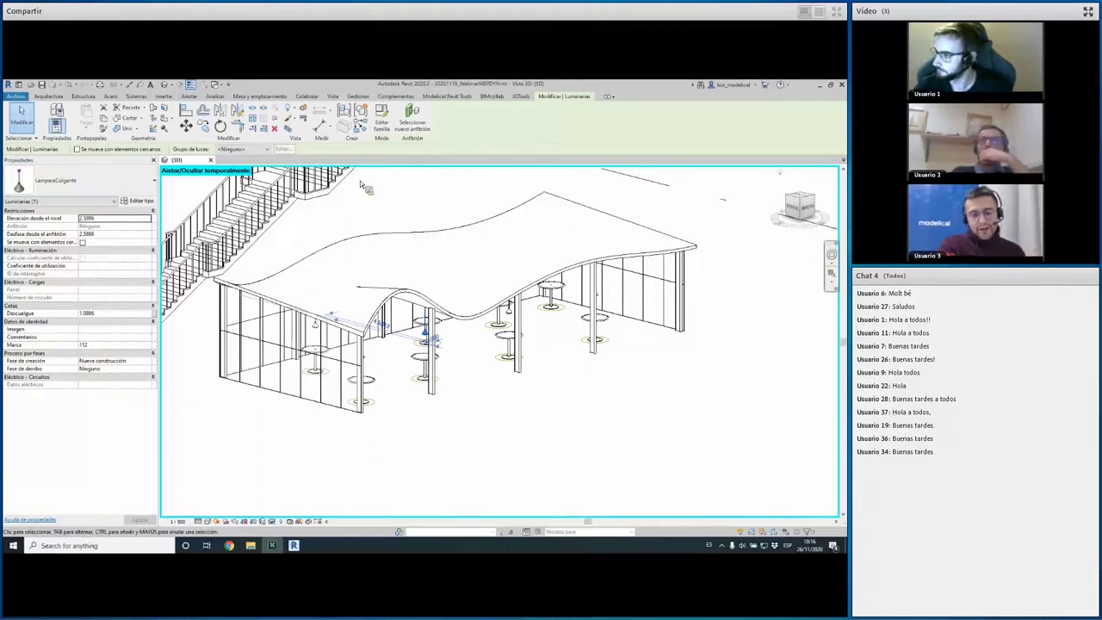
Bring back Dynamo with its FamilyInstance library search and shift the window down-left
key("alt+Tab")
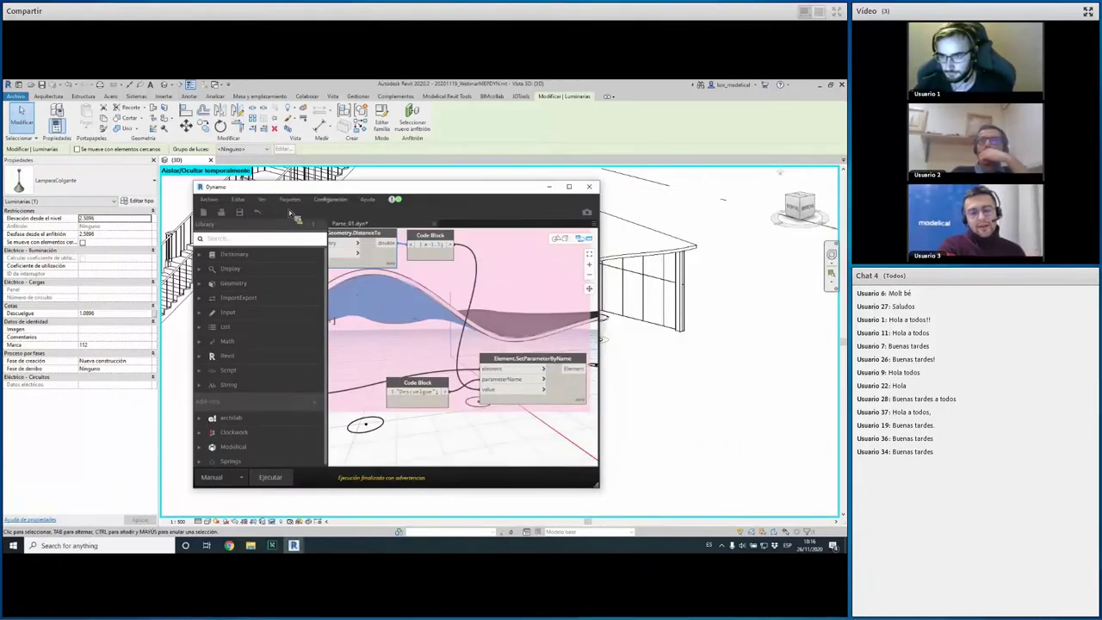
key("alt+Tab")
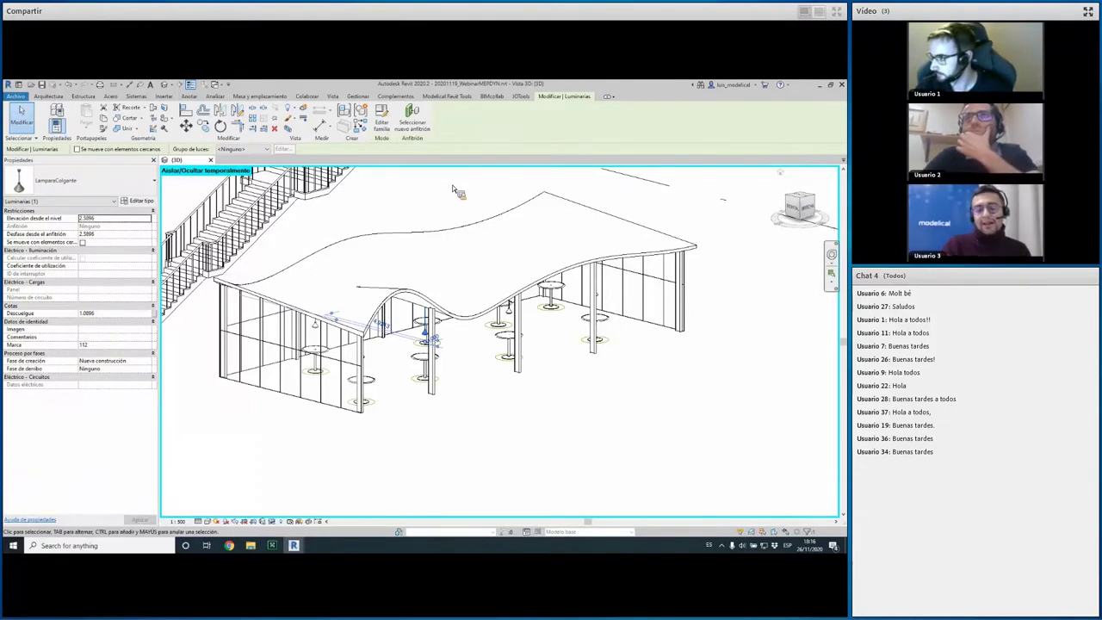
key("alt+Tab")
left_click_drag(534, 113, 381, 193)
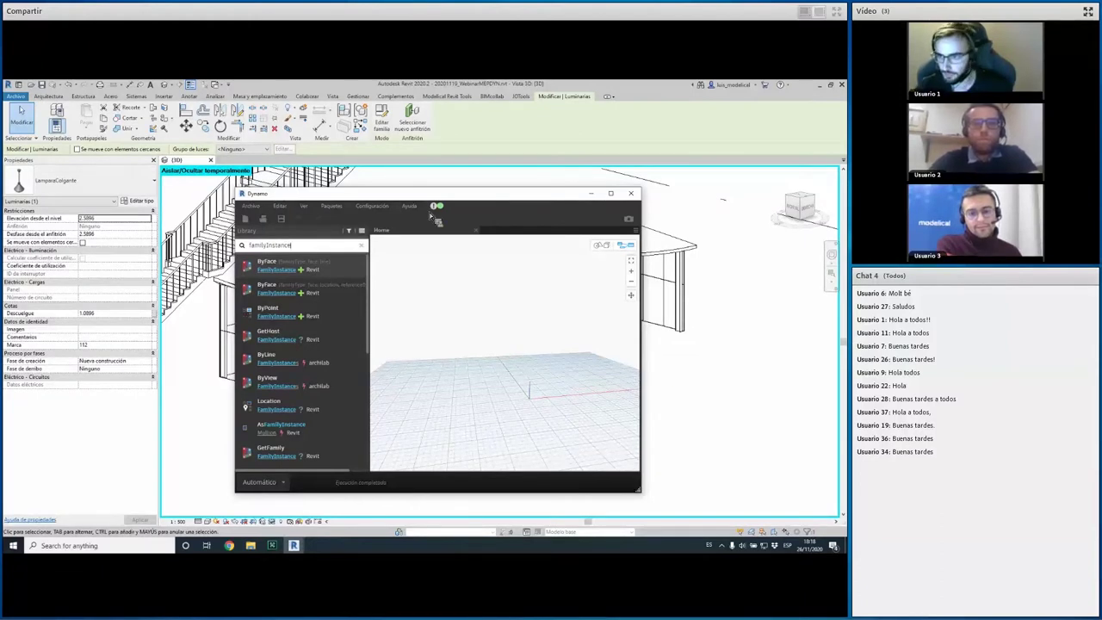
Inspect the staircase in the Revit model, panning and orbiting to view it from a new angle
left_click(397, 199)
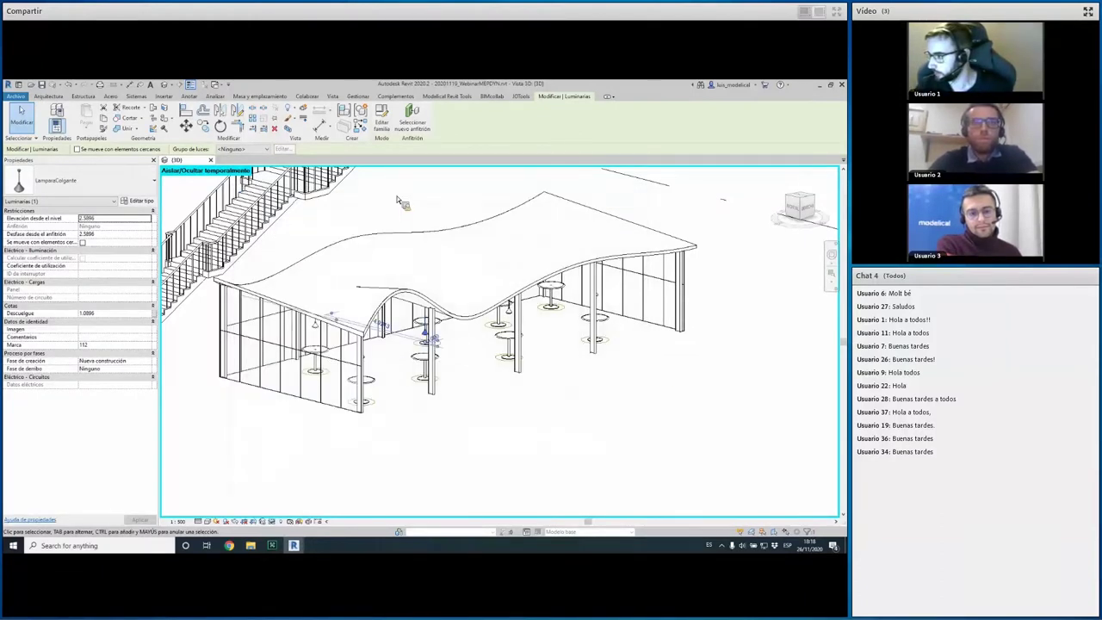
left_click(420, 467)
mouse_move(443, 457)
middle_mouse_down()
mouse_move(446, 427)
mouse_move(551, 405)
mouse_move(542, 413)
mouse_move(592, 441)
middle_mouse_up()
mouse_move(496, 451)
middle_mouse_down("shift")
mouse_move(372, 431)
mouse_move(440, 455)
middle_mouse_up("shift")
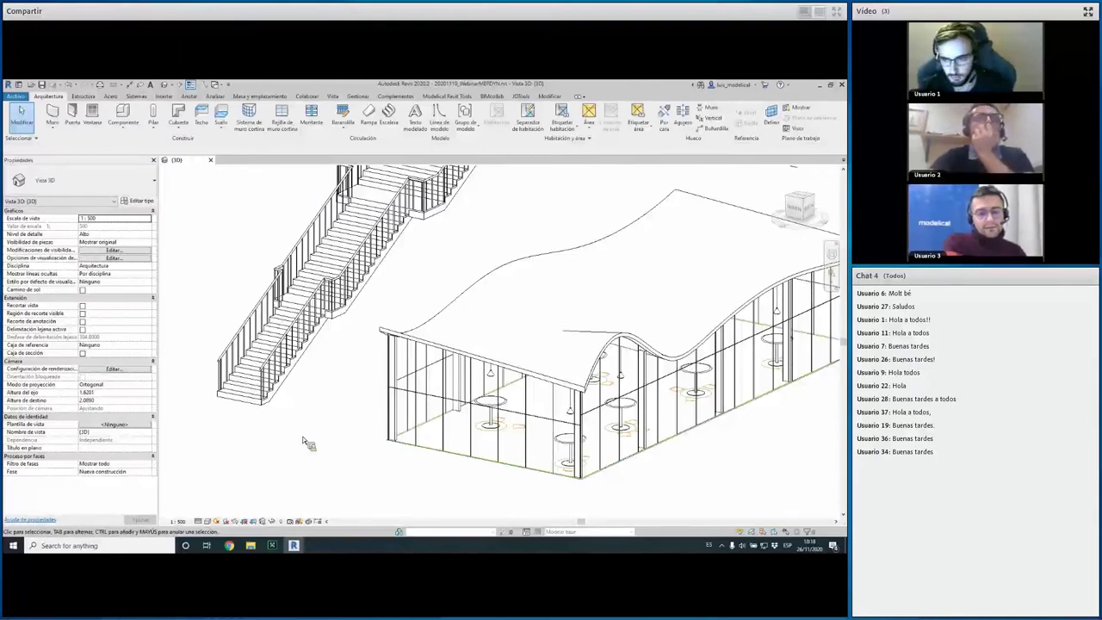
left_click(258, 411)
mouse_move(303, 442)
middle_mouse_down("shift")
mouse_move(258, 411)
mouse_move(410, 417)
mouse_move(451, 460)
mouse_move(436, 434)
middle_mouse_up("shift")
left_click(436, 434)
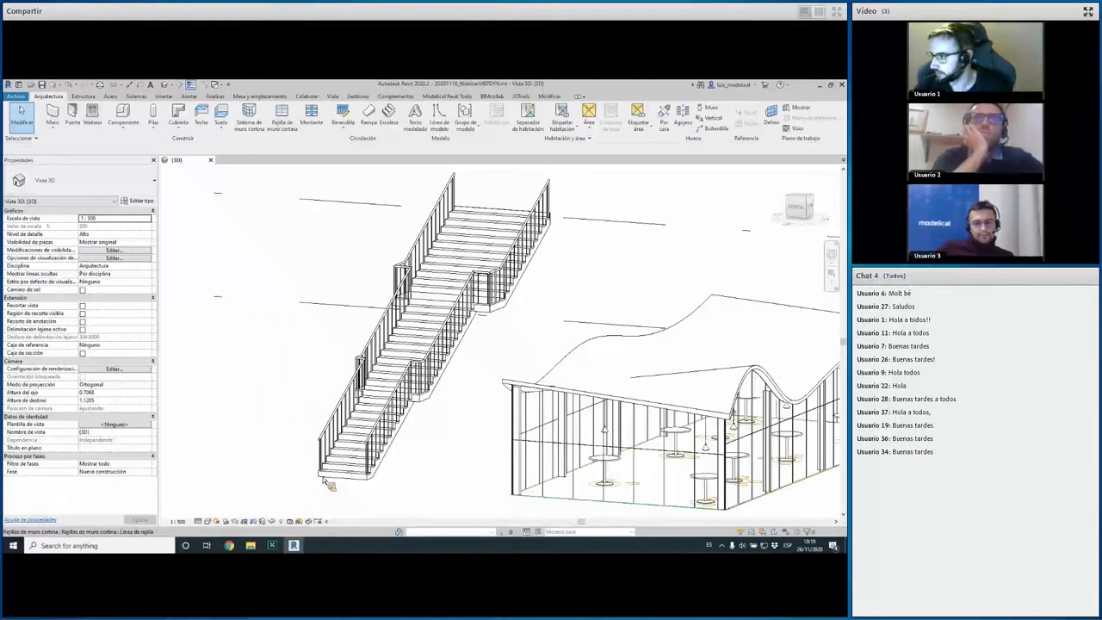
Bring Dynamo forward, shift it left, zoom the canvas to all groups and maximize the window
key("alt+Tab")
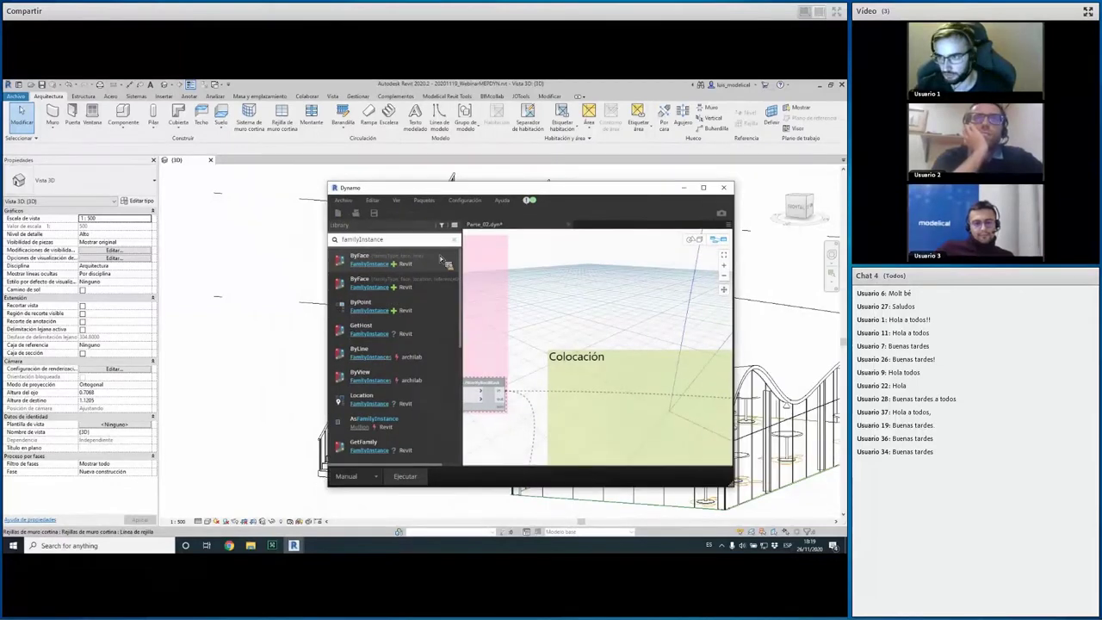
left_click_drag(387, 187, 169, 180)
scroll(323, 374, "down", 3)
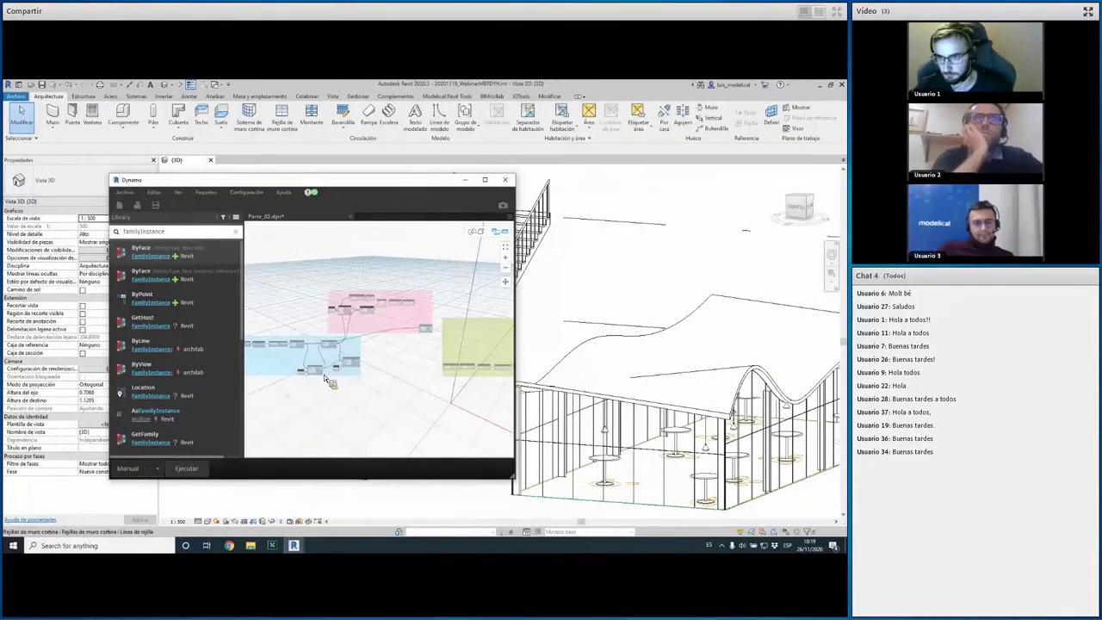
scroll(375, 386, "up", 2)
scroll(255, 314, "up", 3)
key("super+Up")
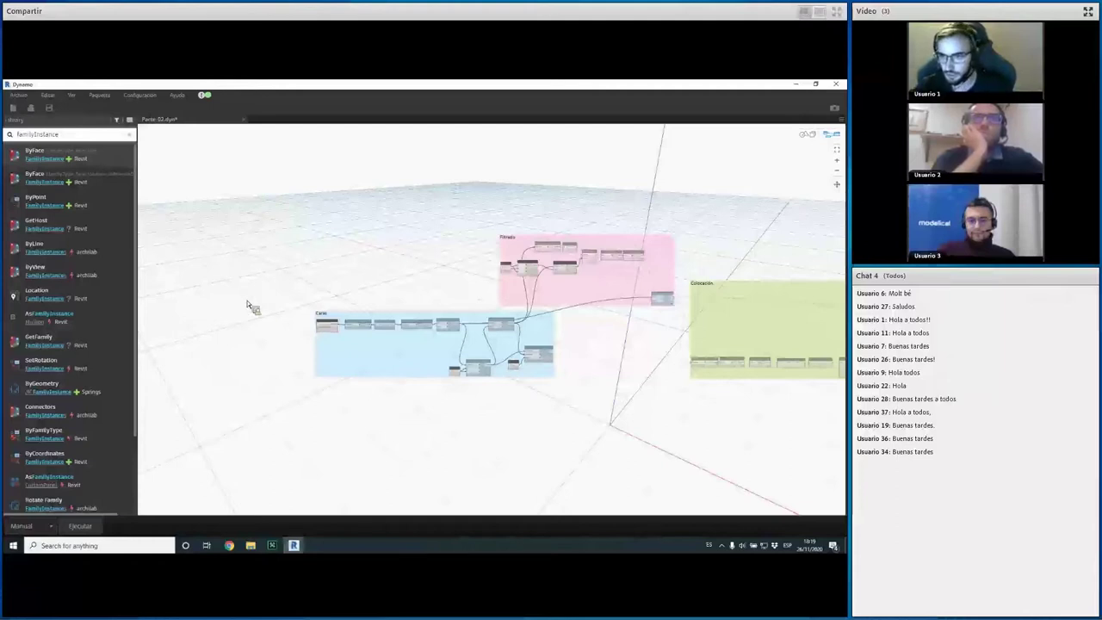
Shrink Dynamo beside the Revit stair model, then refocus the graph
scroll(247, 303, "up", 5)
middle_click_drag(246, 278, 260, 351)
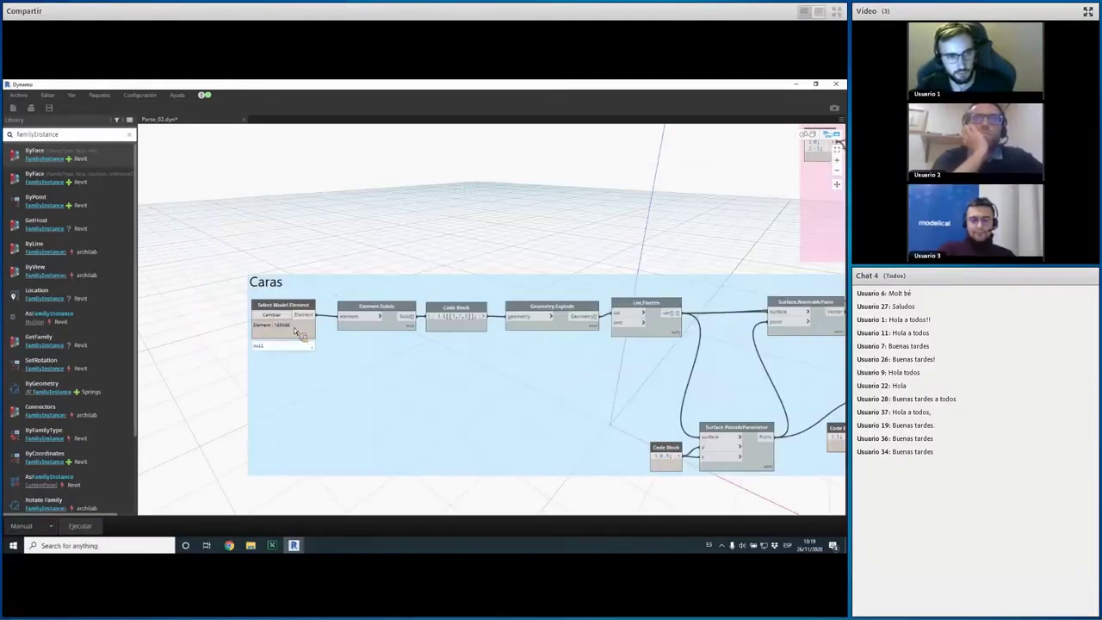
key("super+Down")
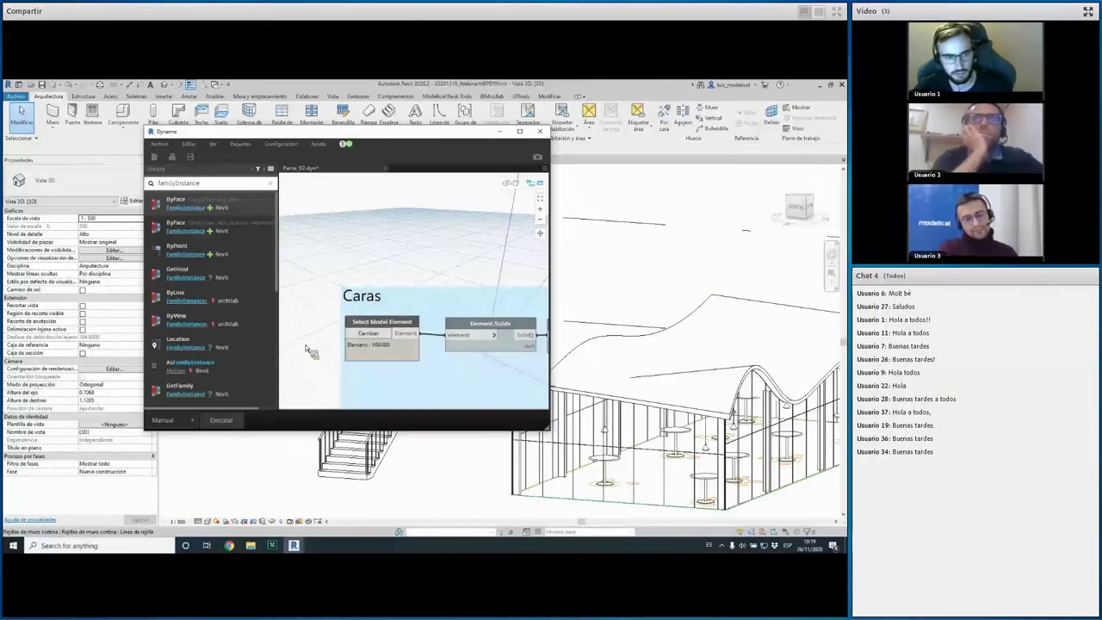
left_click_drag(510, 139, 753, 141)
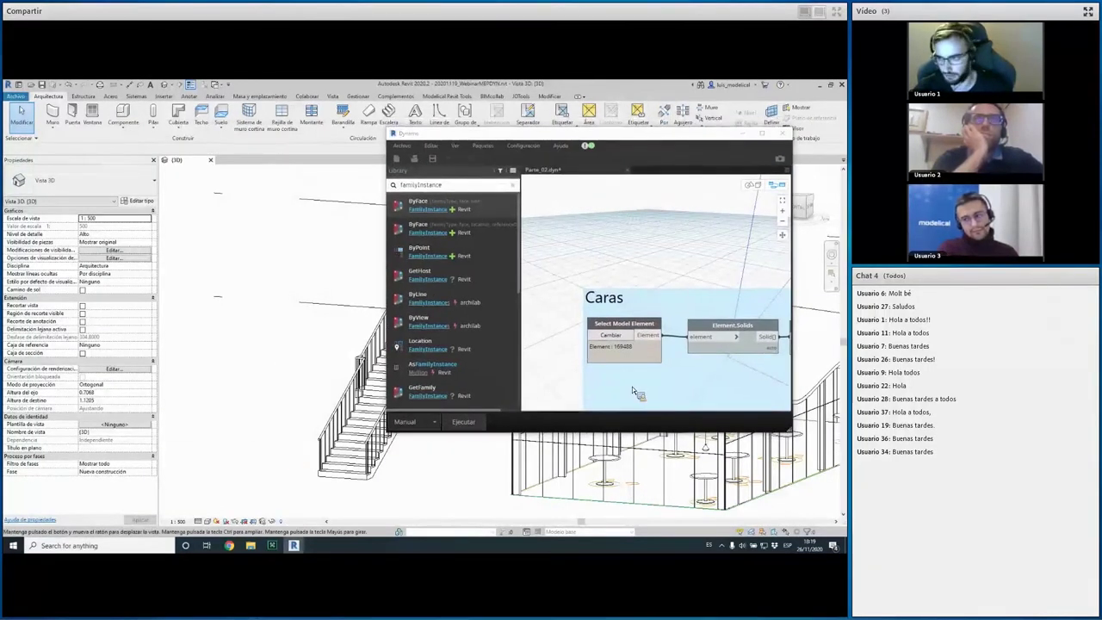
left_click(292, 479)
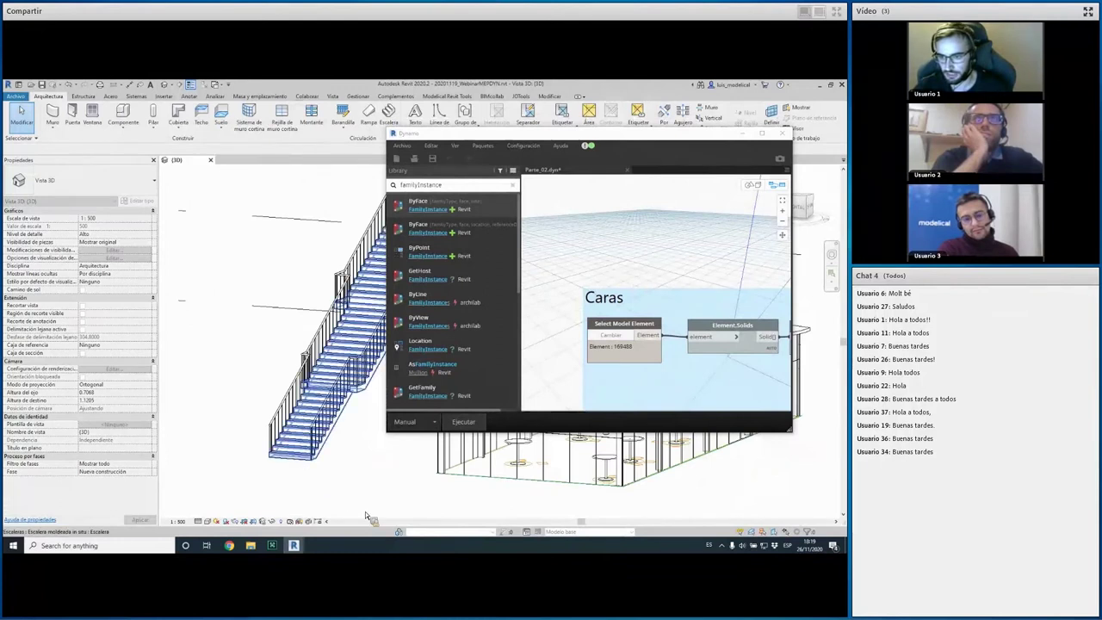
scroll(626, 314, "down", 2)
left_click(536, 138)
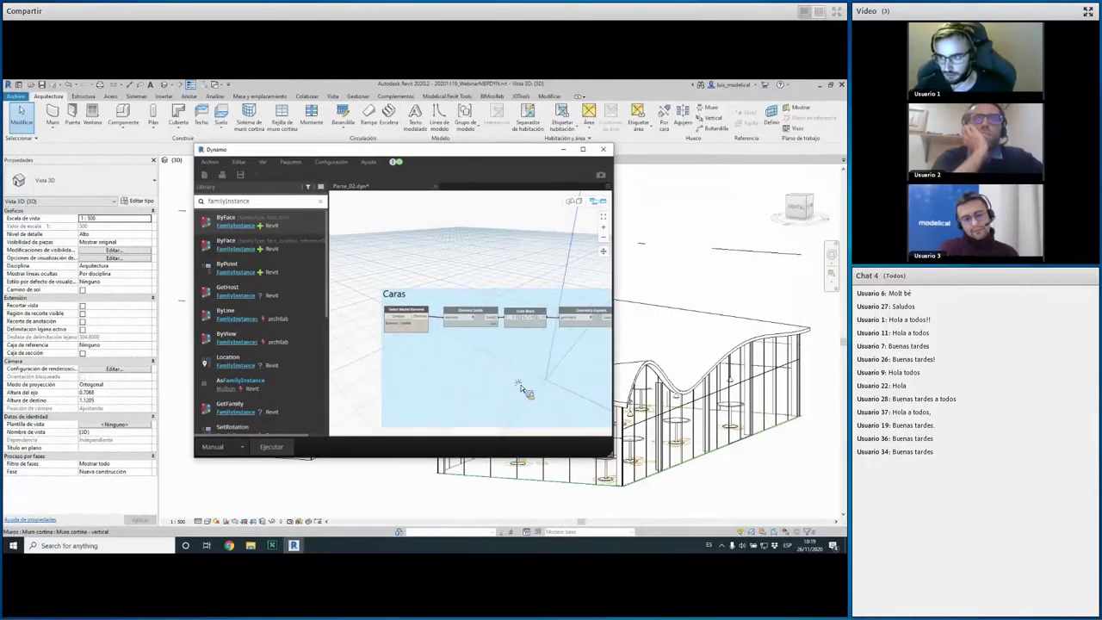
Check the Caras group node options, then run the graph with Ejecutar
middle_click_drag(493, 391, 445, 321)
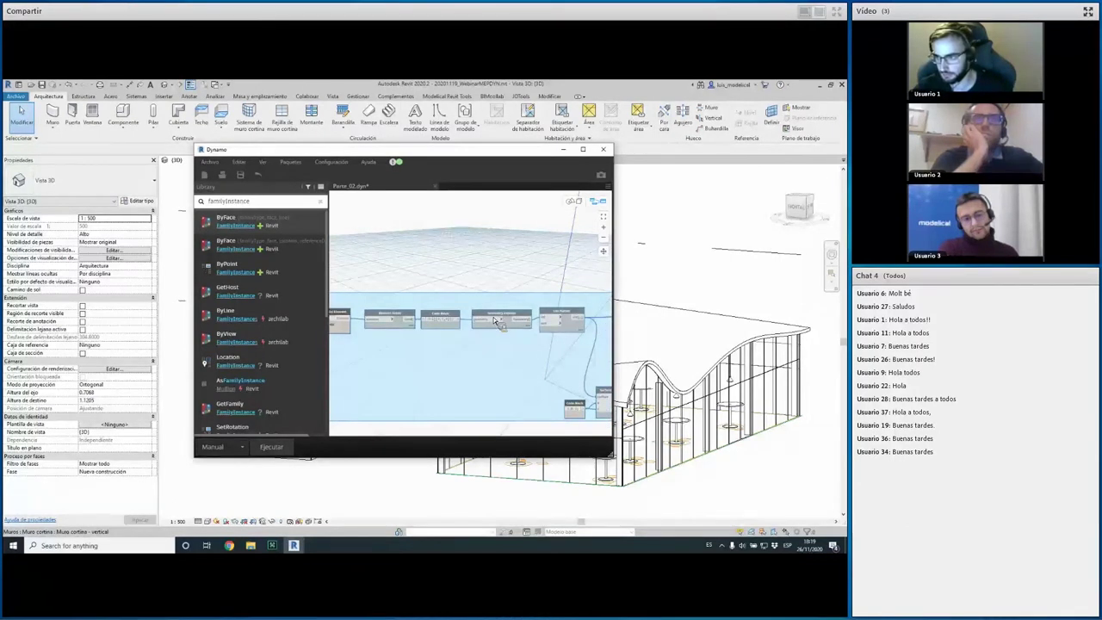
right_click(492, 319)
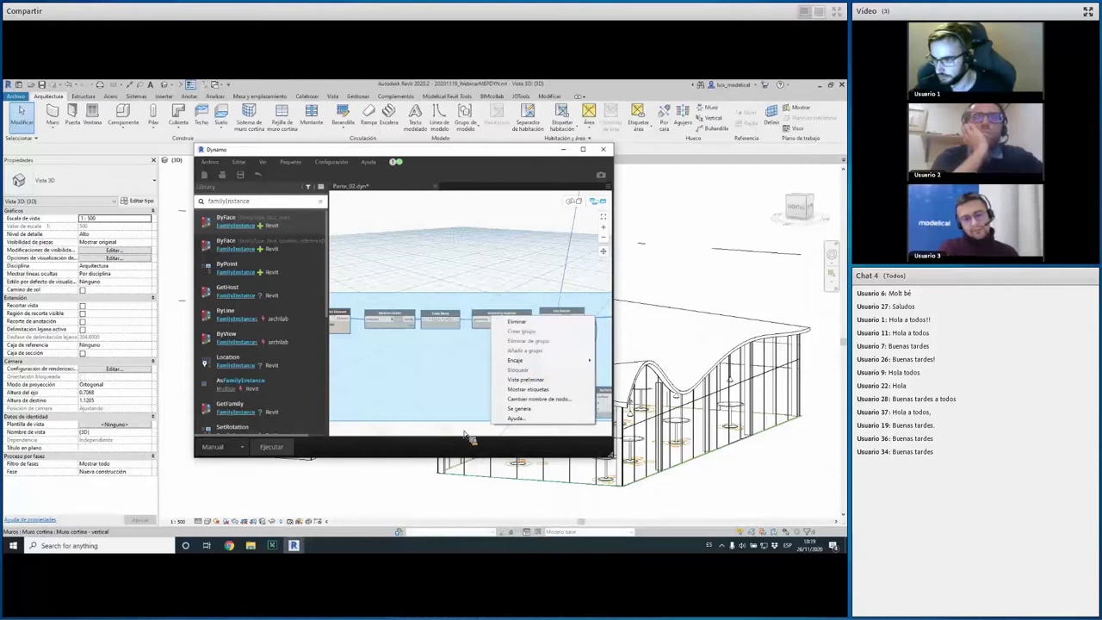
middle_click_drag(508, 311, 531, 301)
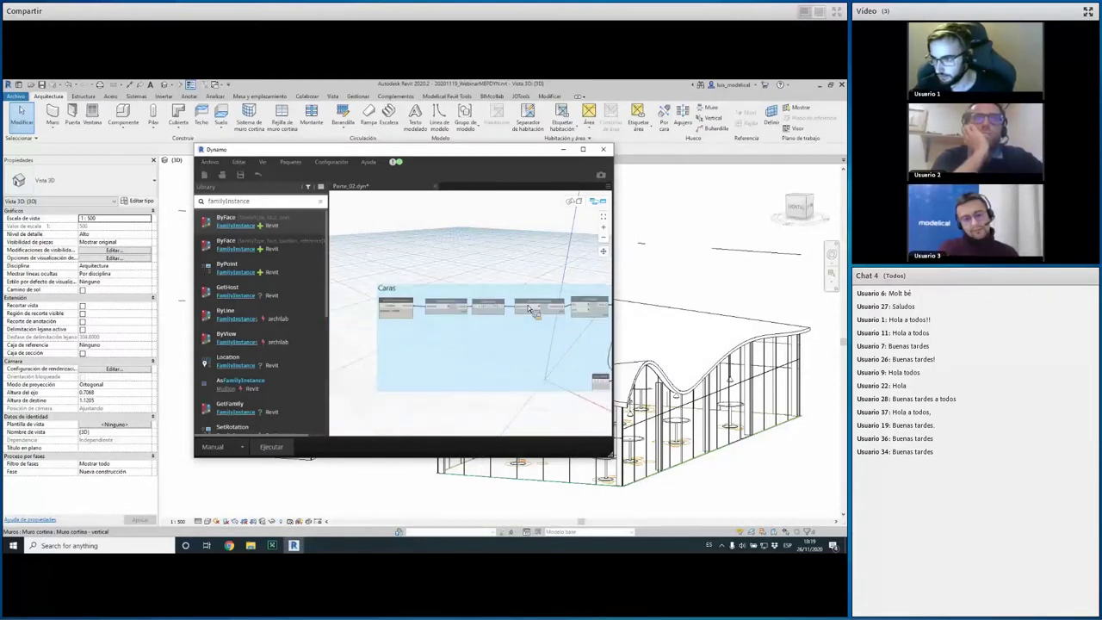
right_click(533, 304)
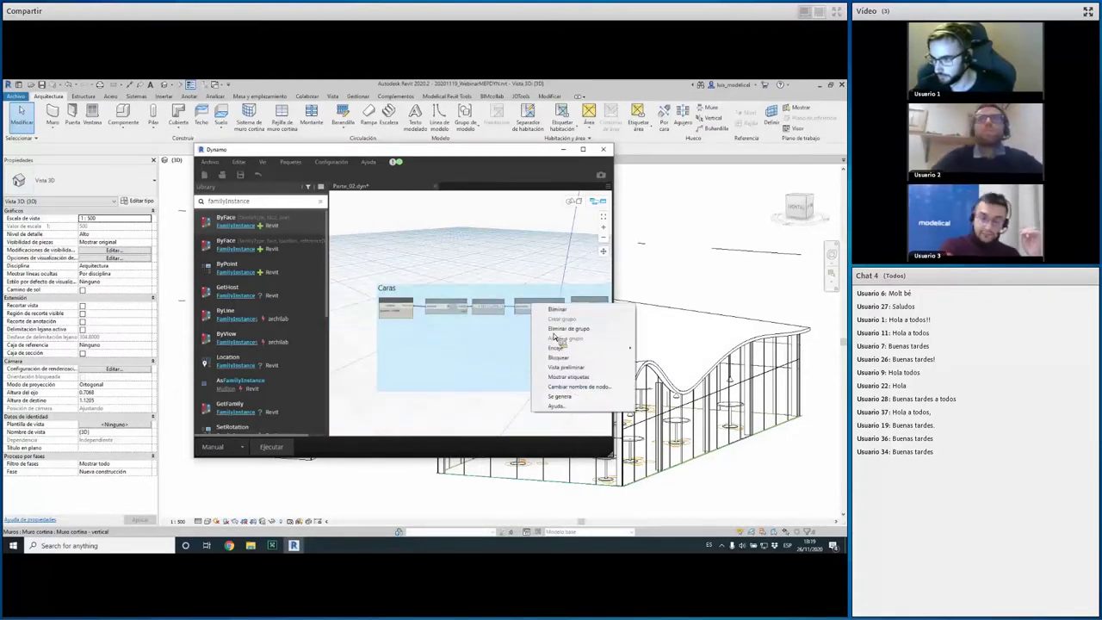
left_click(426, 252)
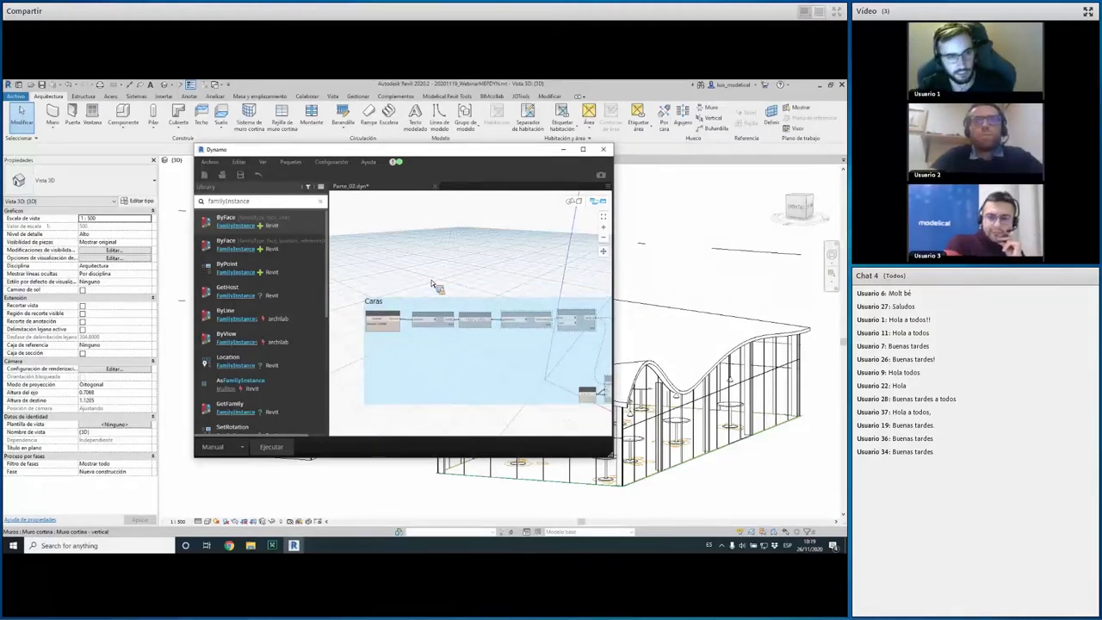
left_click(273, 447)
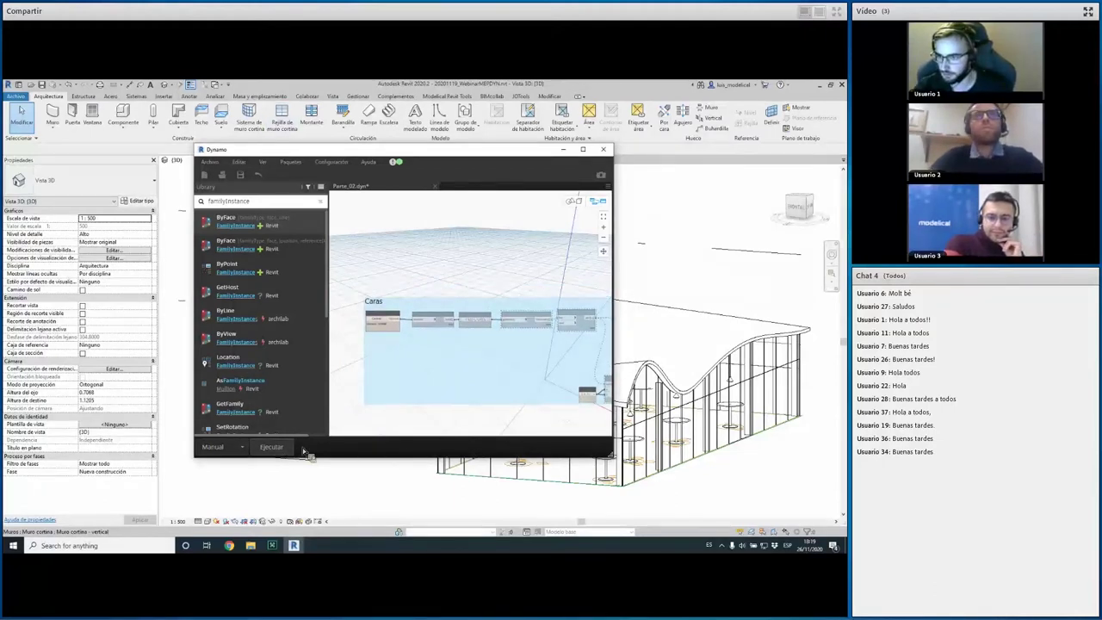
scroll(450, 327, "up", 3)
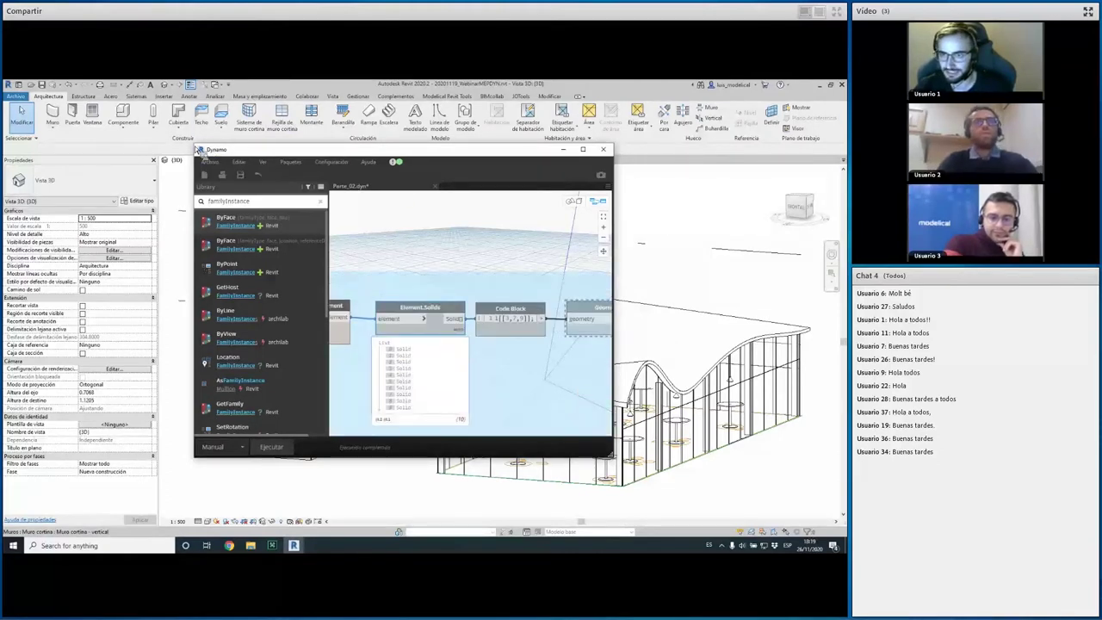
left_click_drag(400, 194, 418, 204)
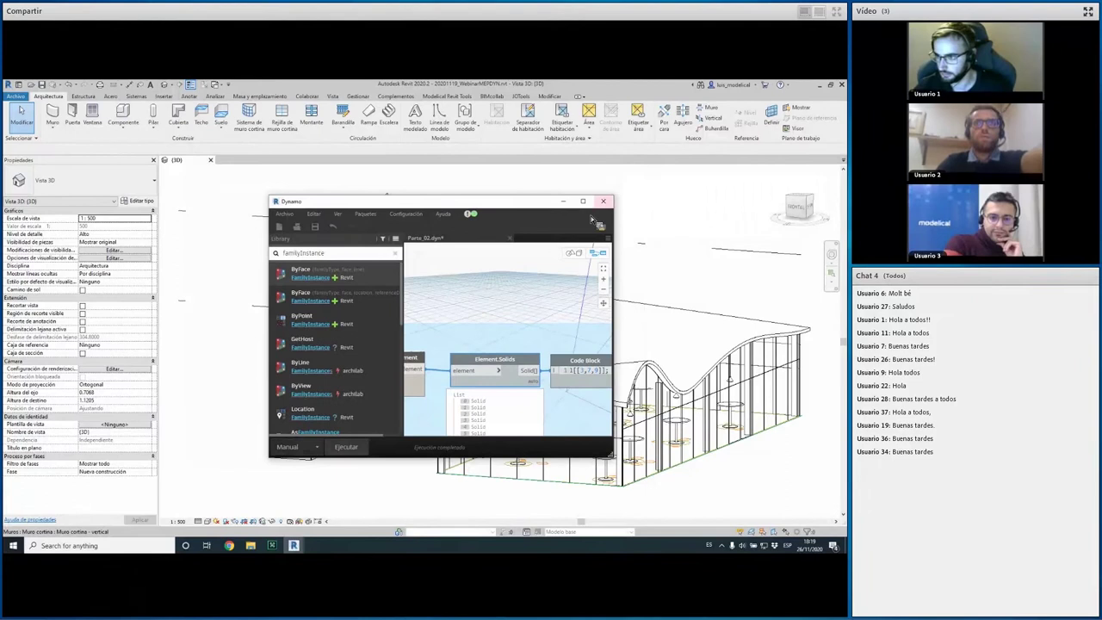
double_click(418, 204)
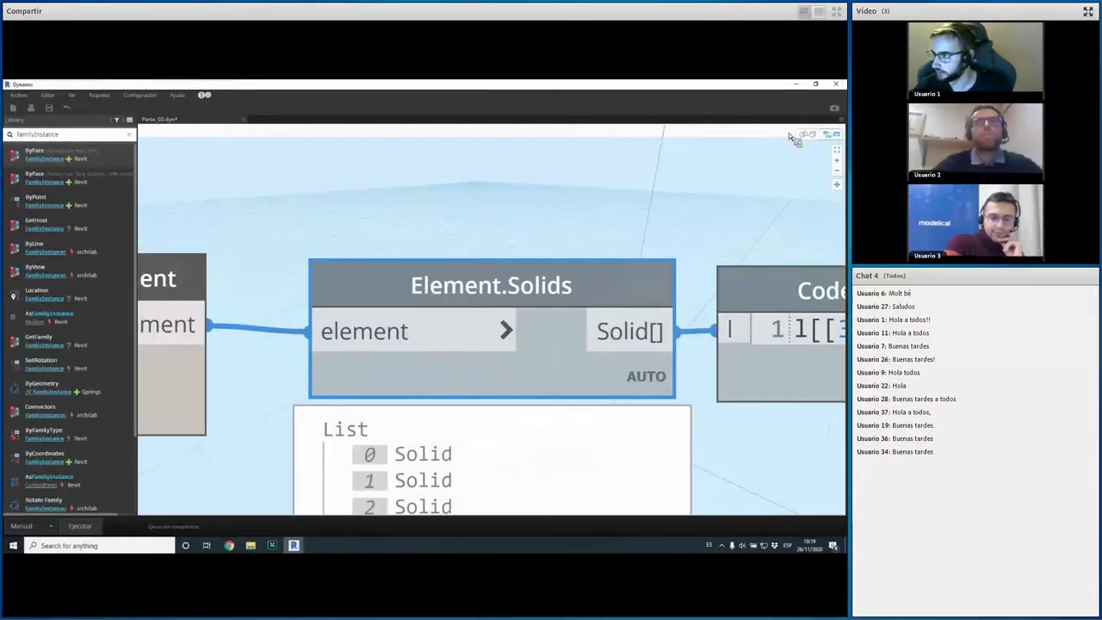
left_click(809, 136)
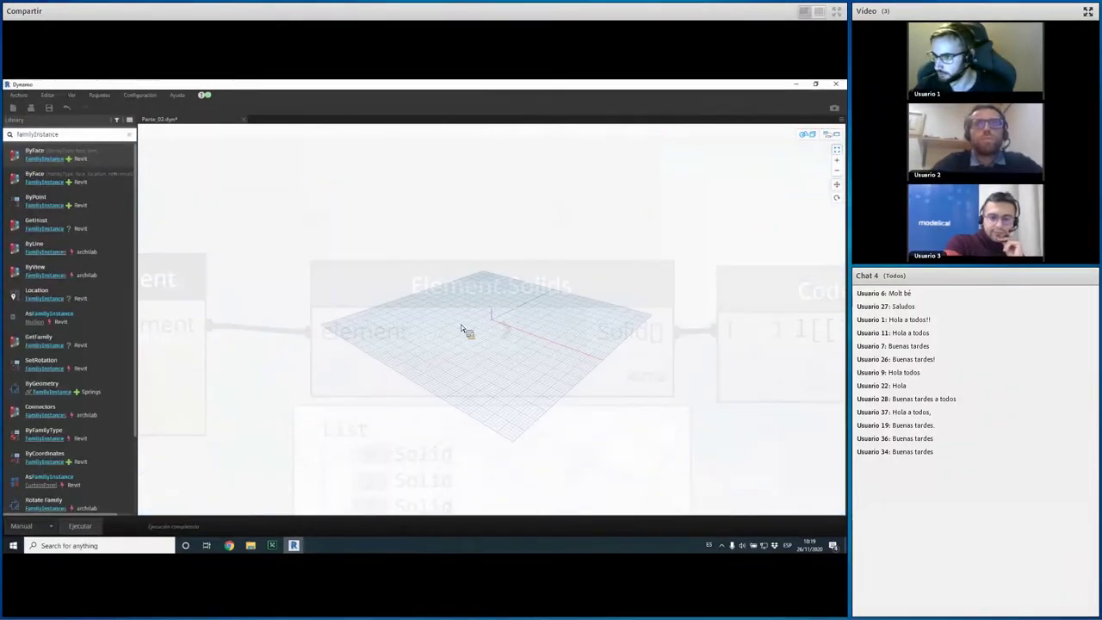
double_click(364, 83)
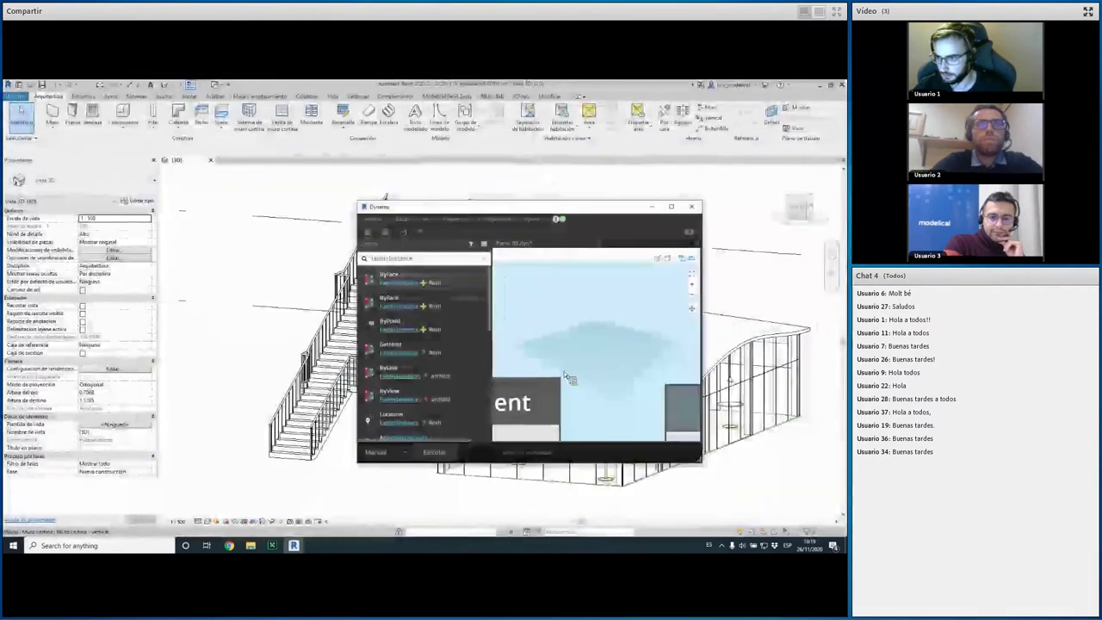
scroll(600, 358, "down", 5)
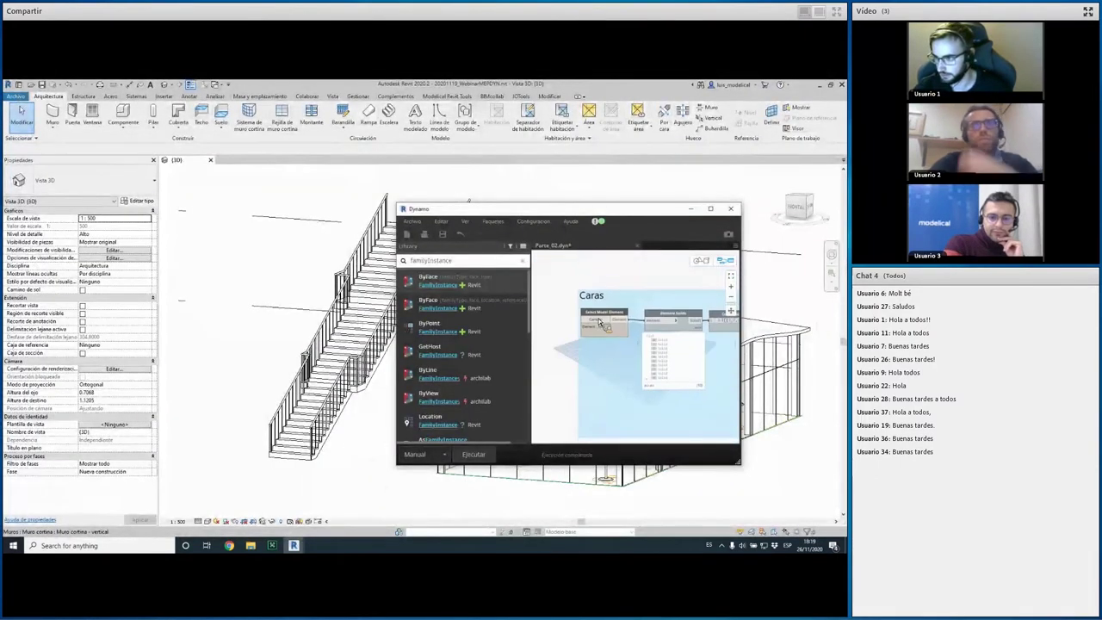
left_click(338, 426)
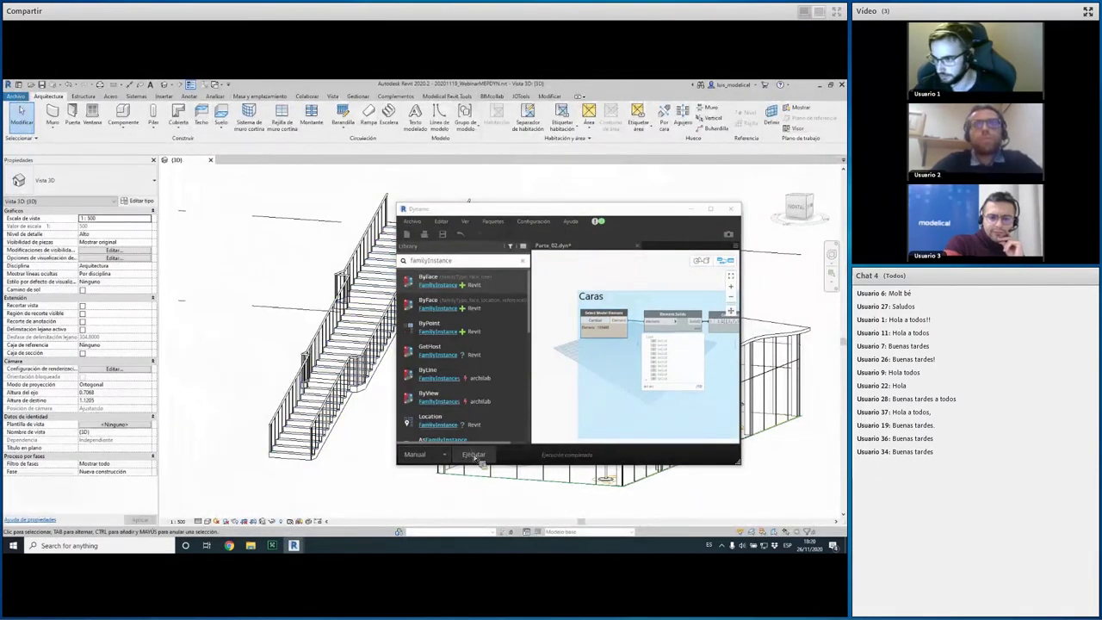
middle_click_drag(648, 360, 561, 357)
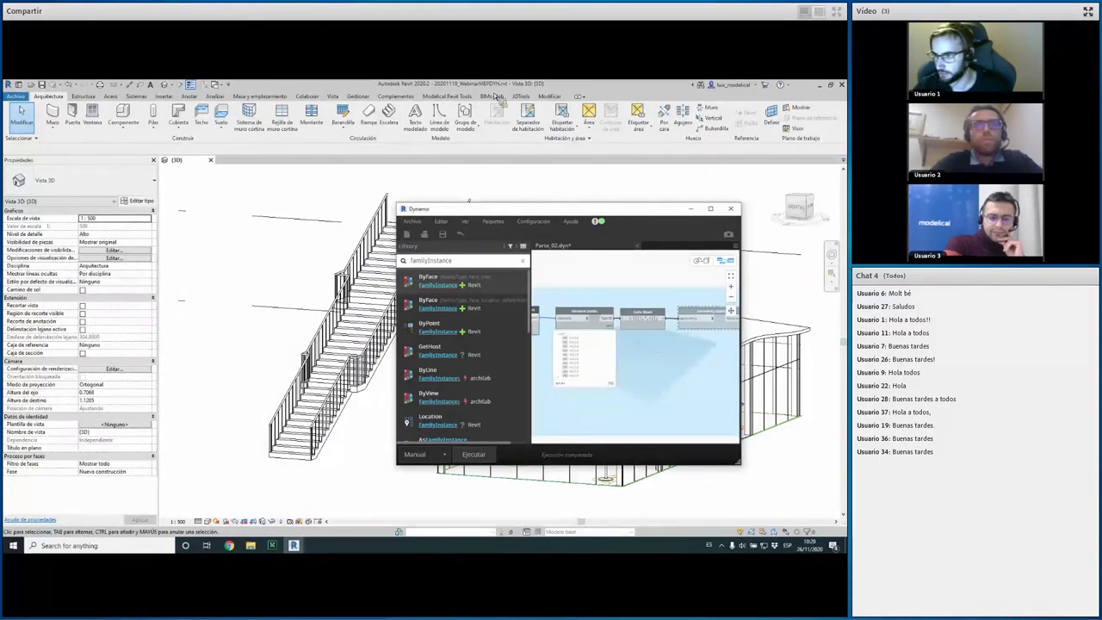
left_click_drag(516, 208, 404, 81)
right_click(193, 185)
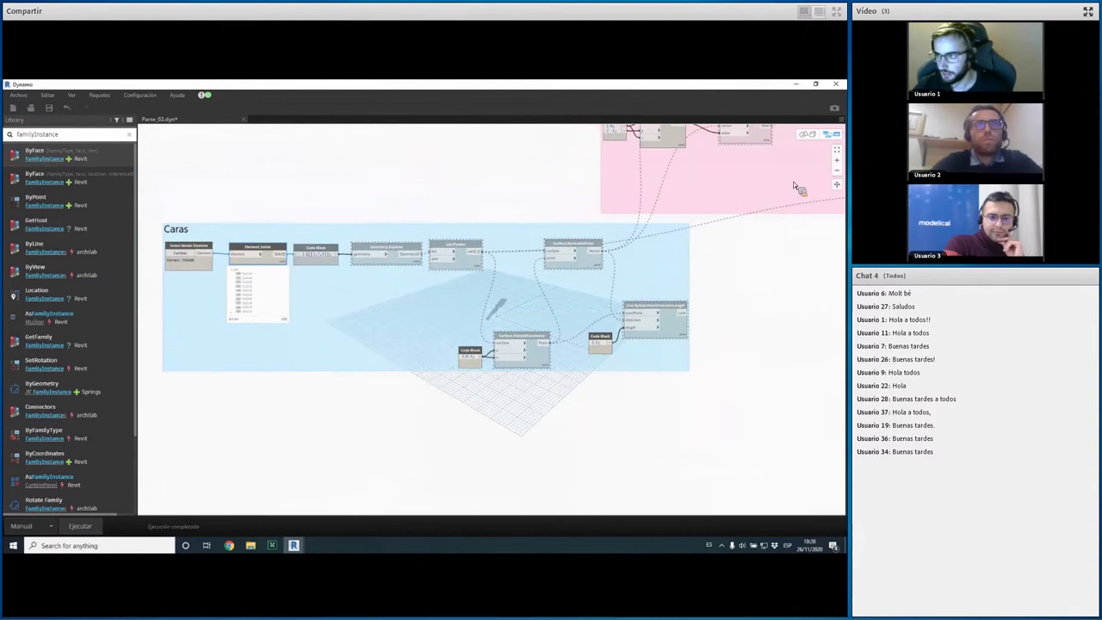
key("ctrl+b")
scroll(468, 354, "up", 5)
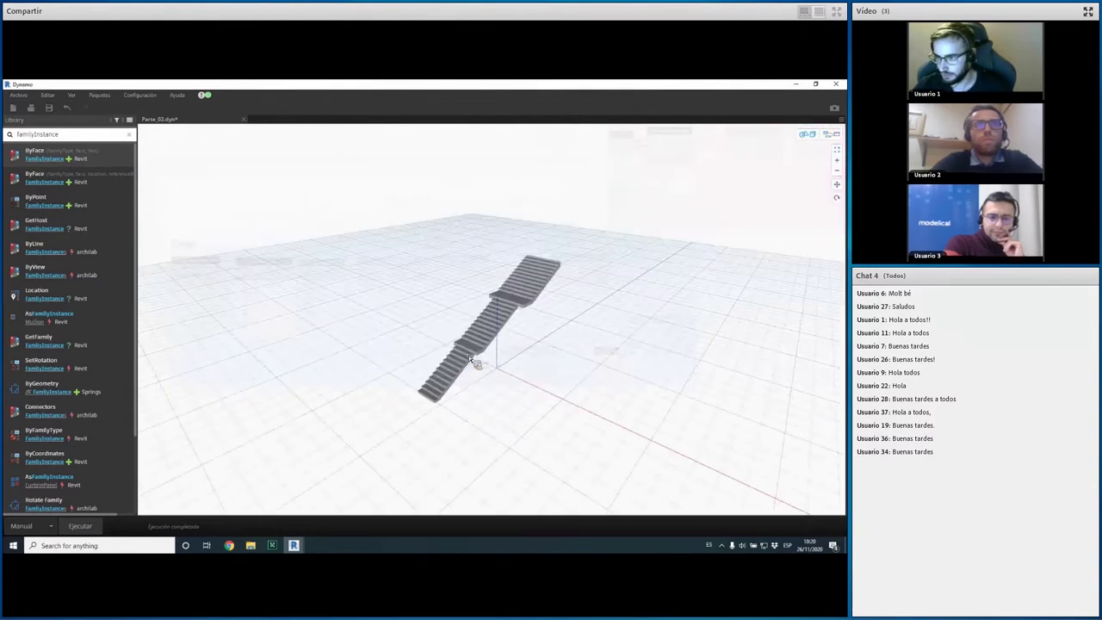
scroll(686, 228, "up", 2)
key("ctrl+b")
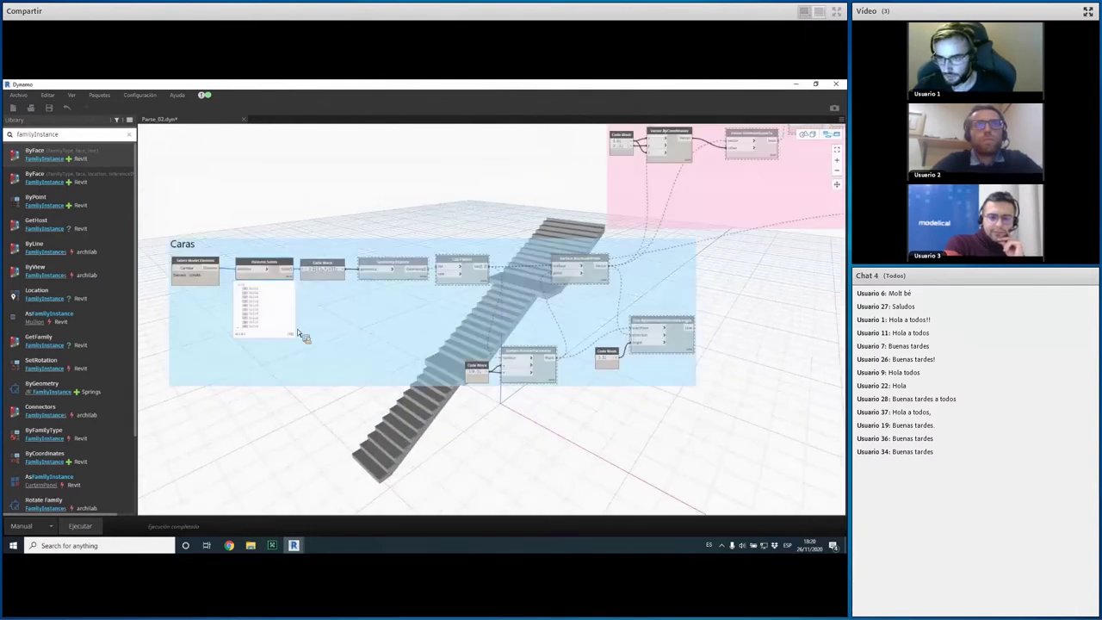
left_click(278, 303)
left_click(277, 307)
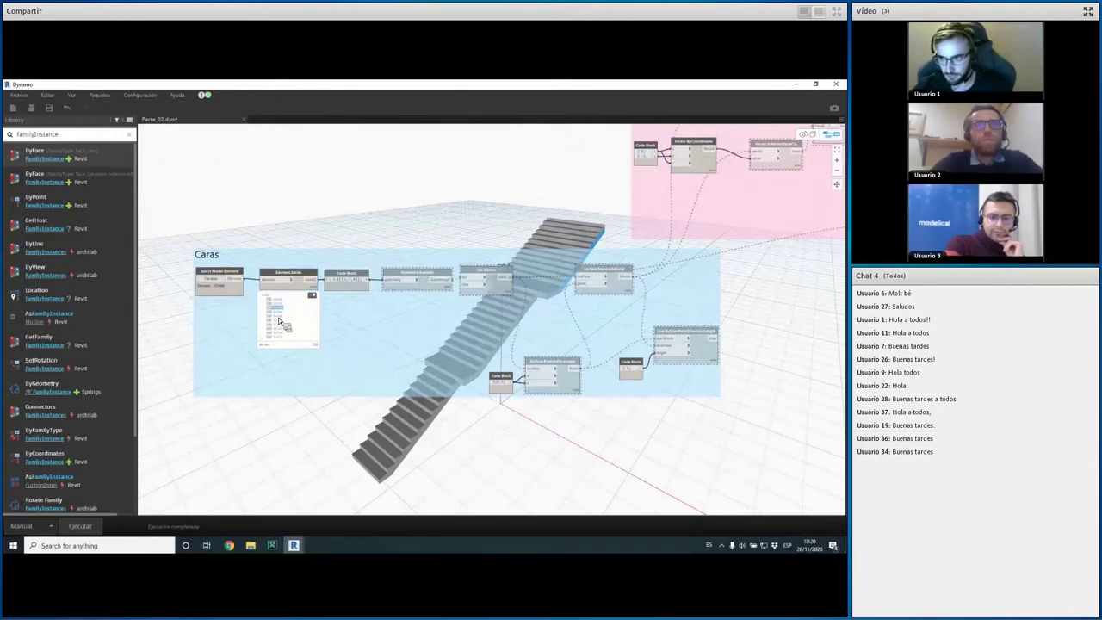
left_click(279, 332)
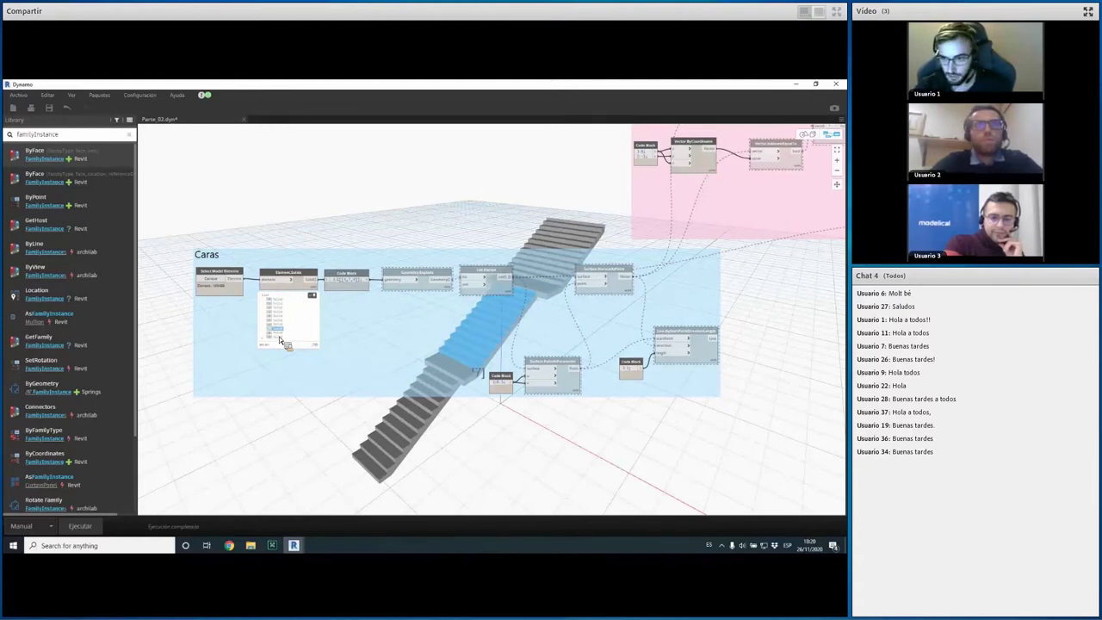
left_click(278, 341)
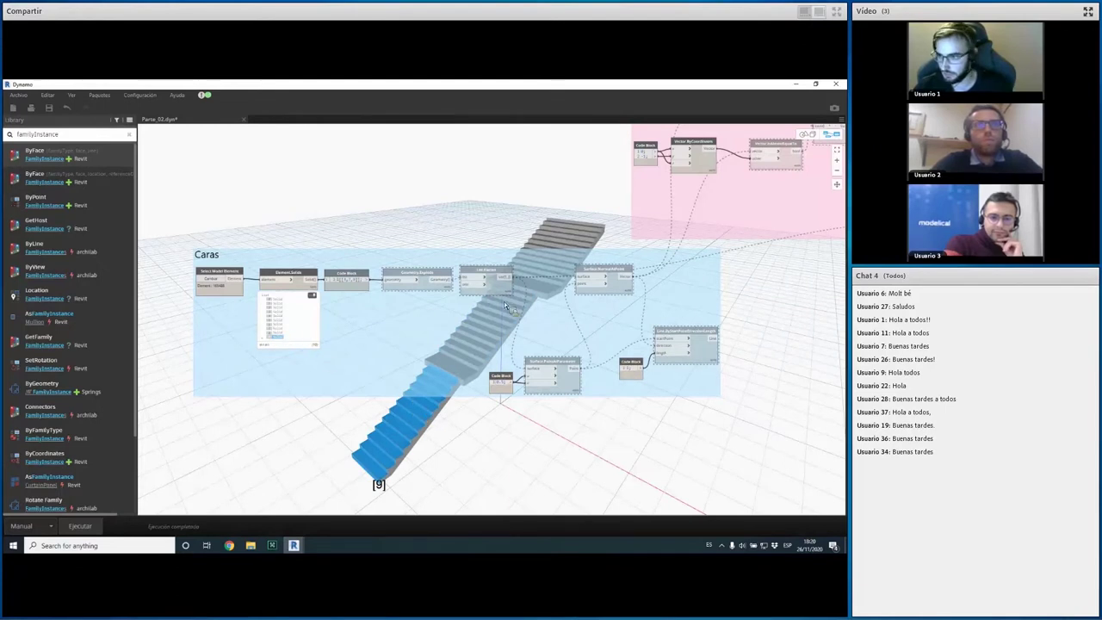
left_click(275, 324)
left_click(276, 329)
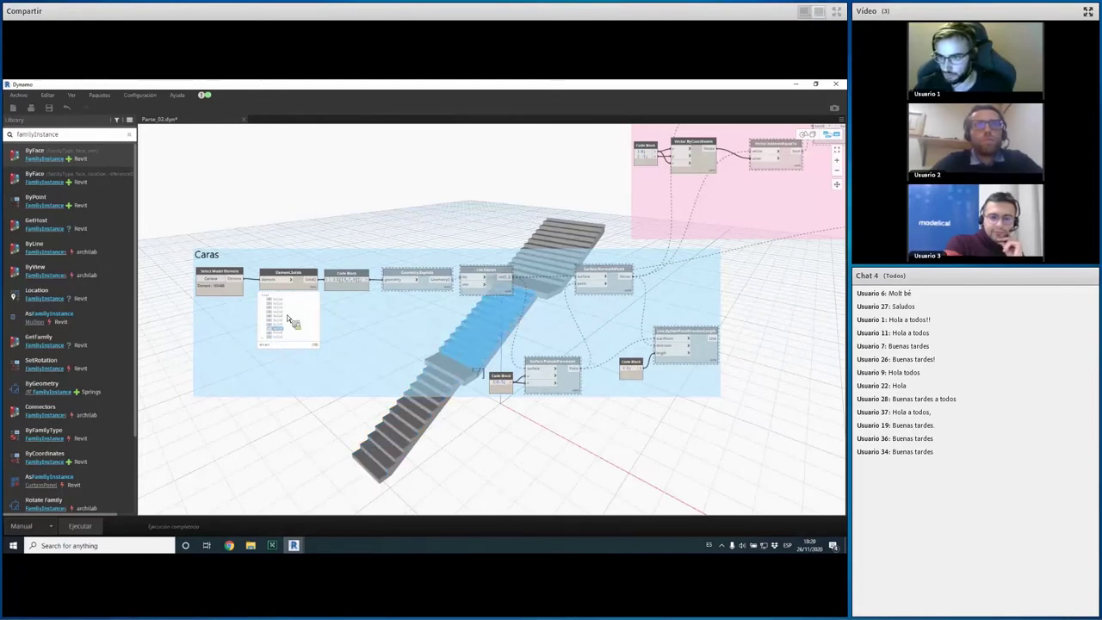
middle_click_drag(273, 379, 305, 293)
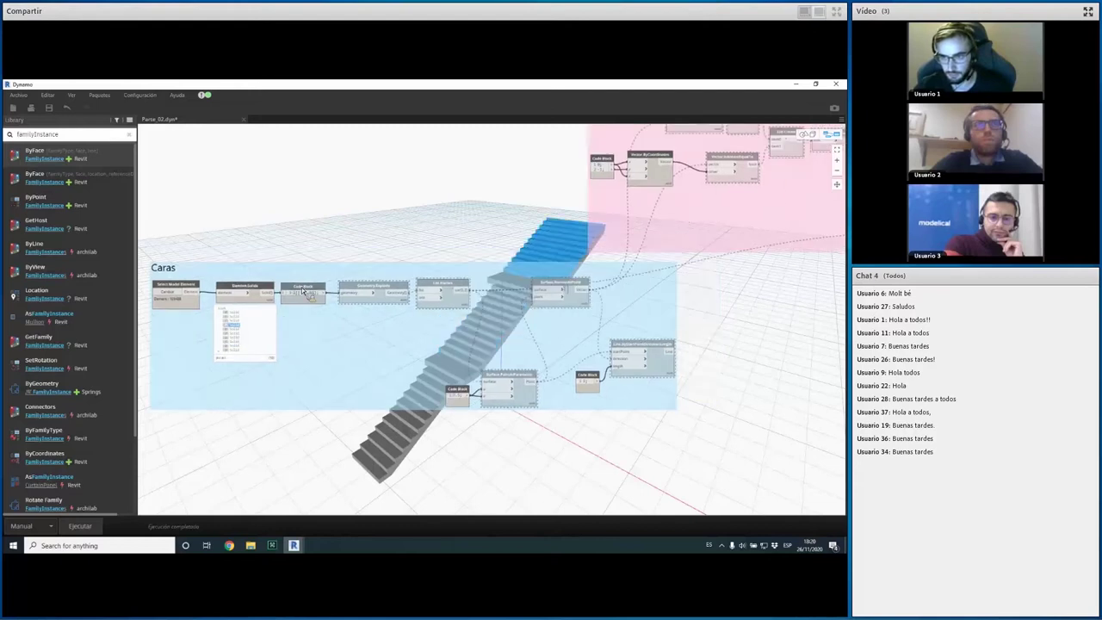
mouse_move(303, 287)
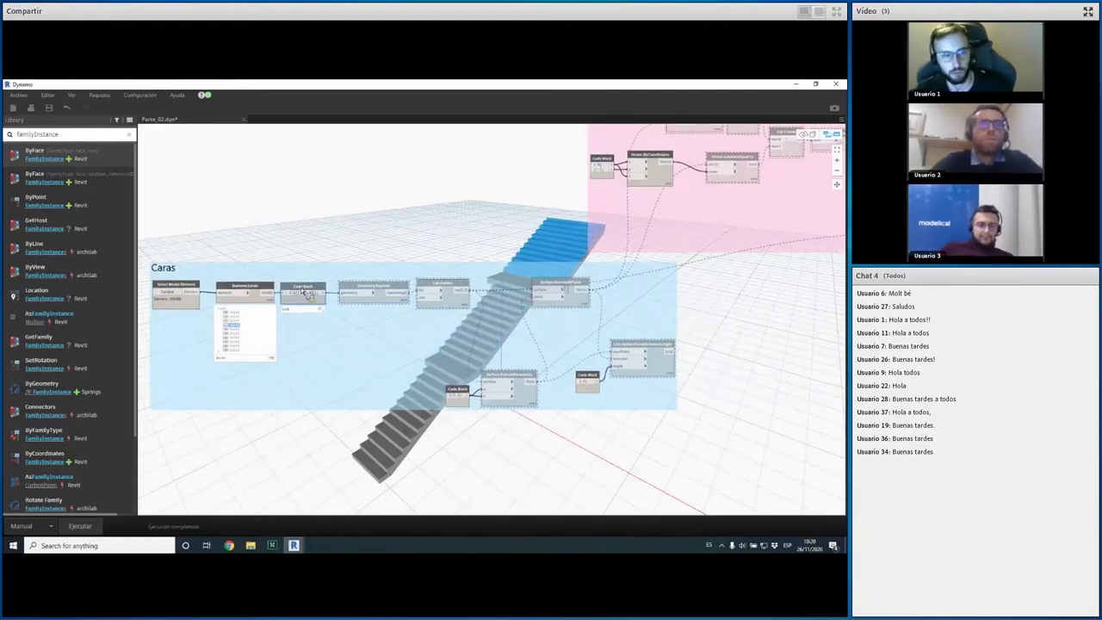
middle_click_drag(309, 325, 251, 370)
right_click(196, 334)
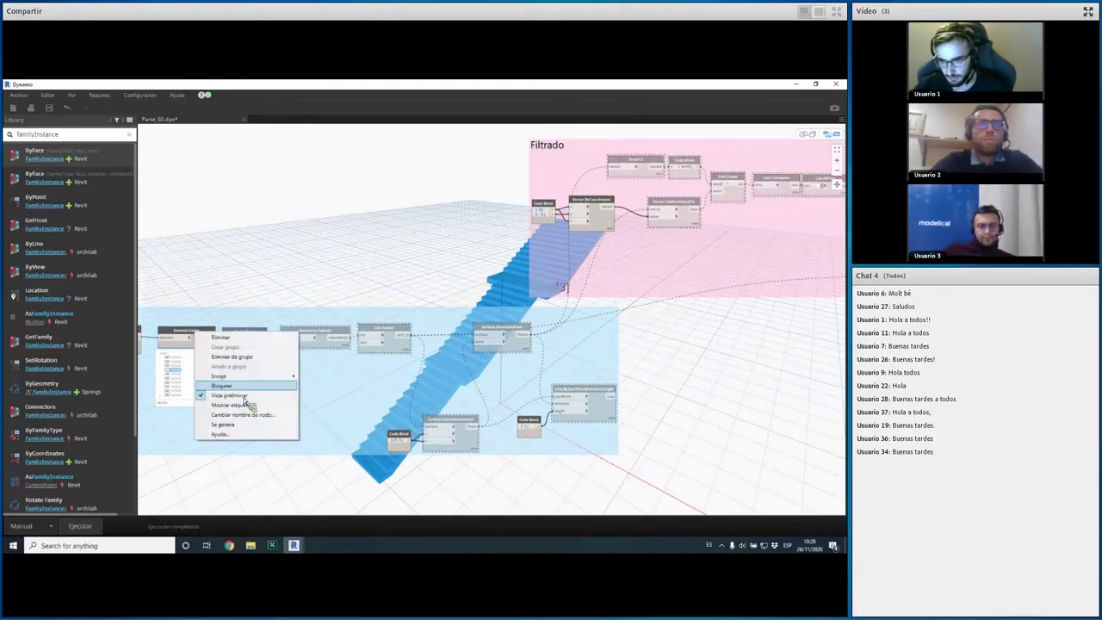
left_click(237, 395)
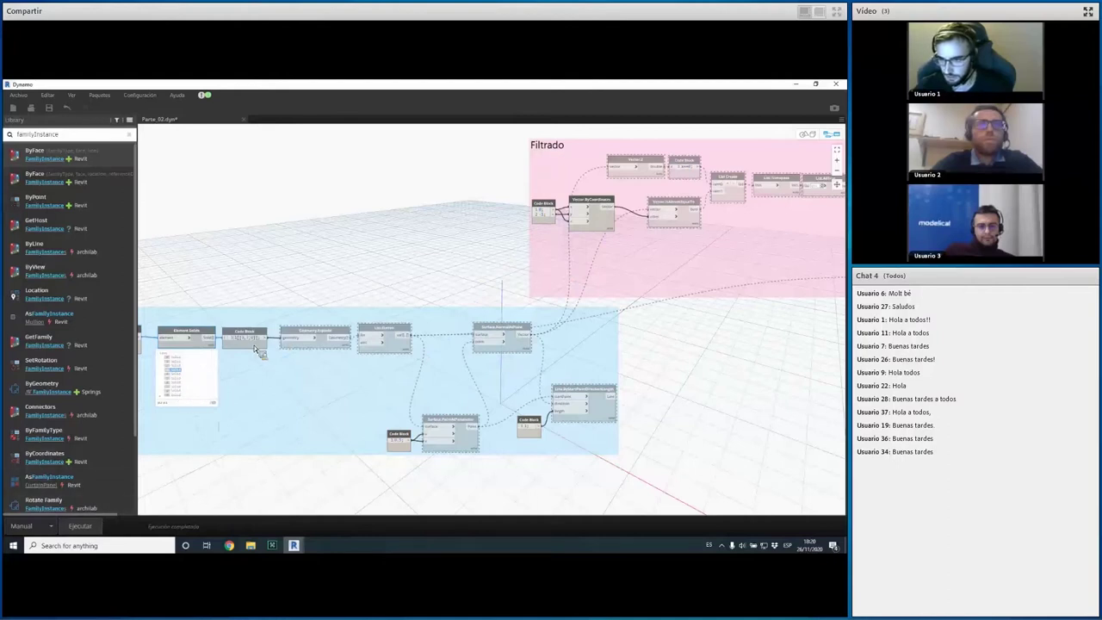
right_click(220, 328)
left_click(267, 389)
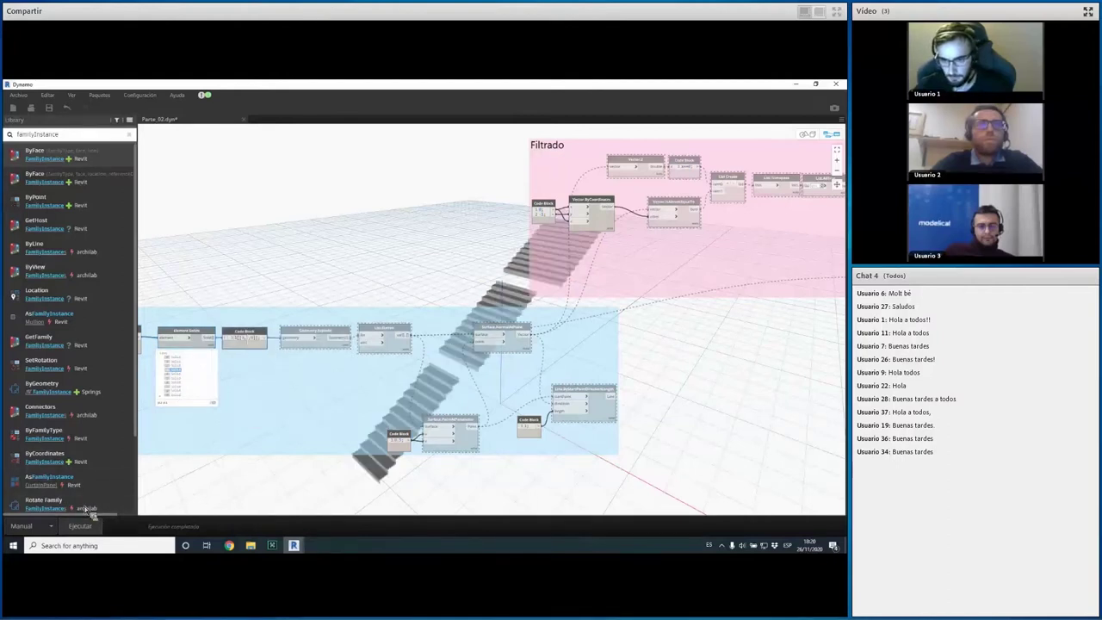
middle_click_drag(419, 389, 401, 302)
left_click(805, 136)
mouse_move(542, 353)
right_mouse_down()
mouse_move(469, 321)
mouse_move(503, 351)
right_mouse_up()
right_click_drag(524, 360, 791, 152)
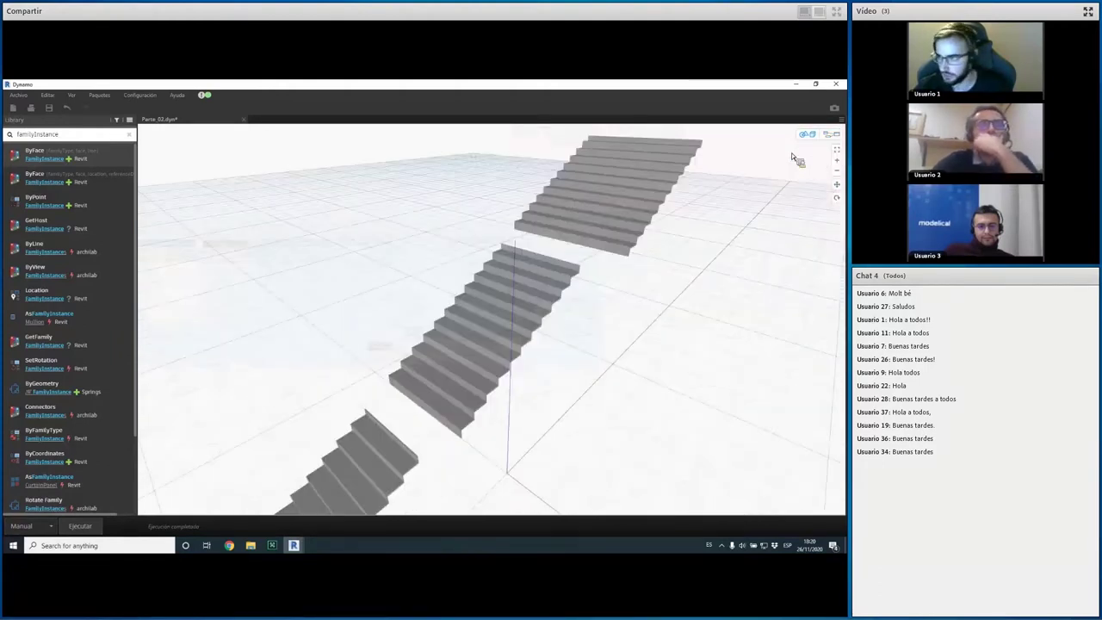
key("ctrl+b")
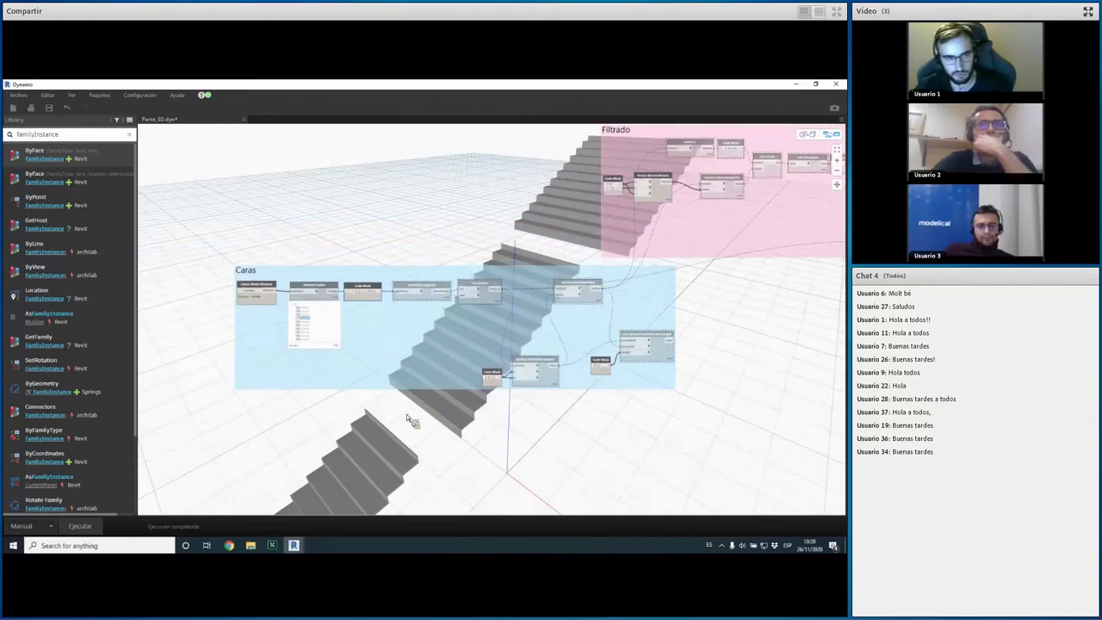
scroll(380, 344, "up", 5)
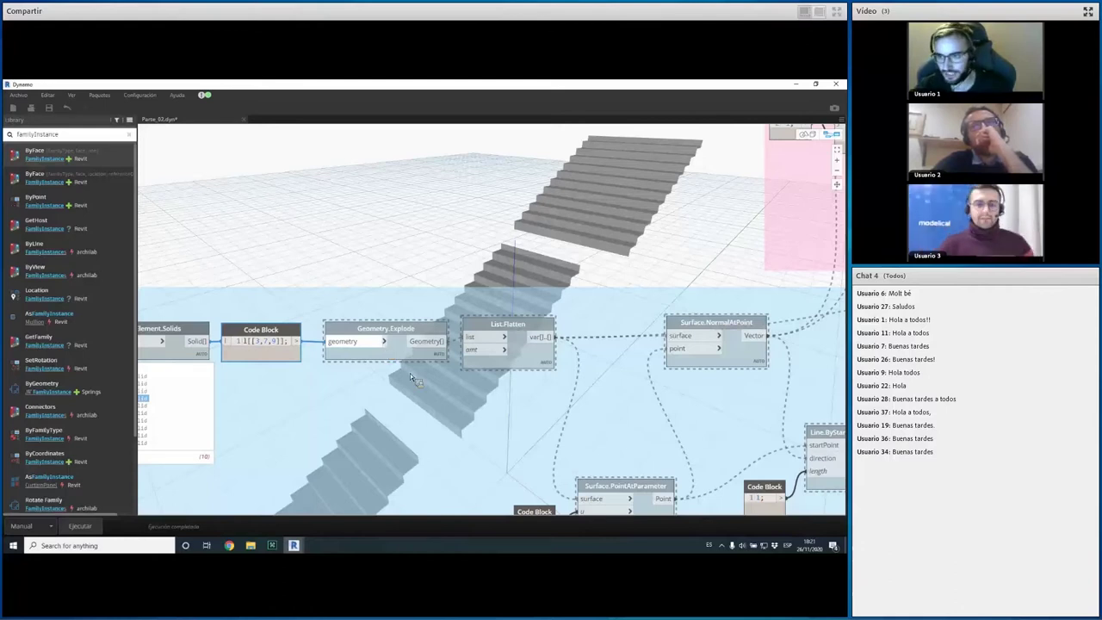
Turn on Vista preliminar for Line.ByStartPointDirectionLength to show its lines over the stairs
scroll(425, 451, "down", 3)
scroll(425, 451, "down", 1)
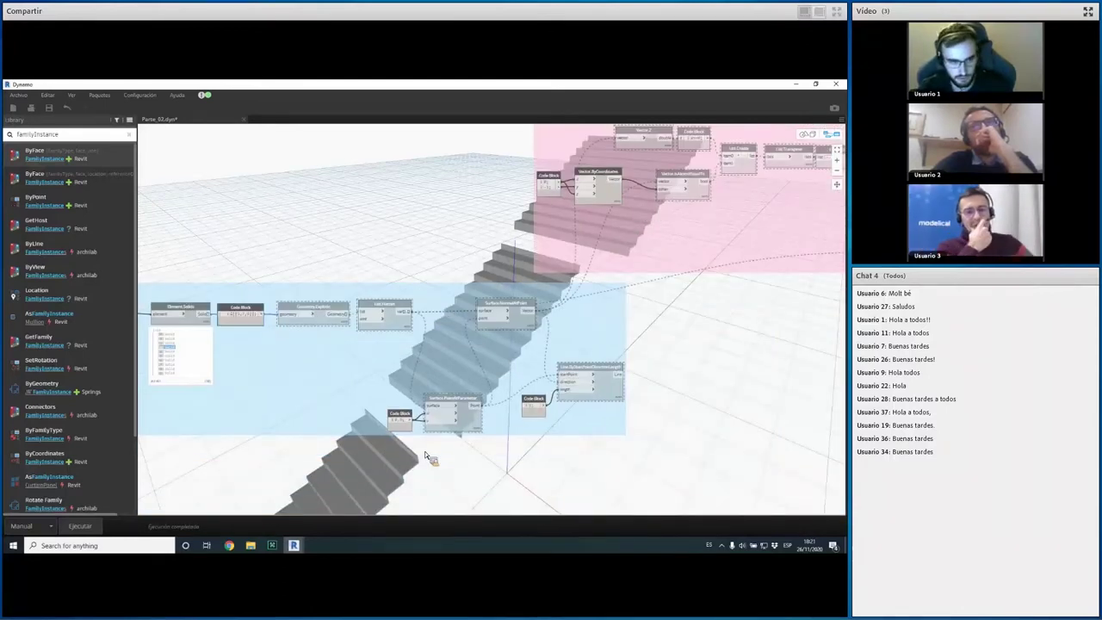
right_click(329, 312)
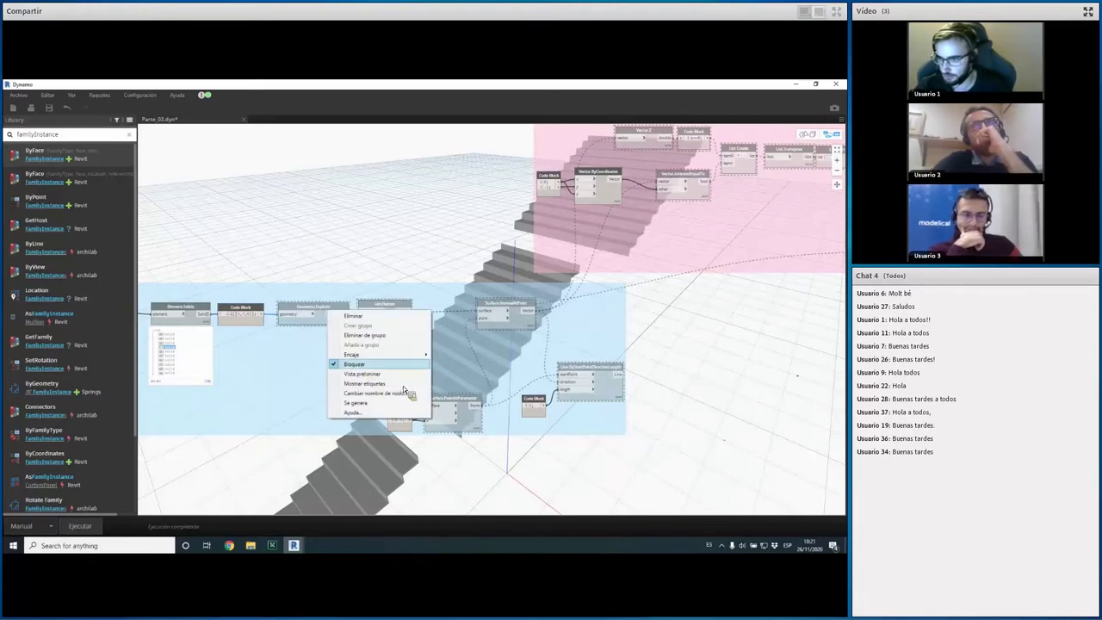
middle_click_drag(402, 389, 306, 402)
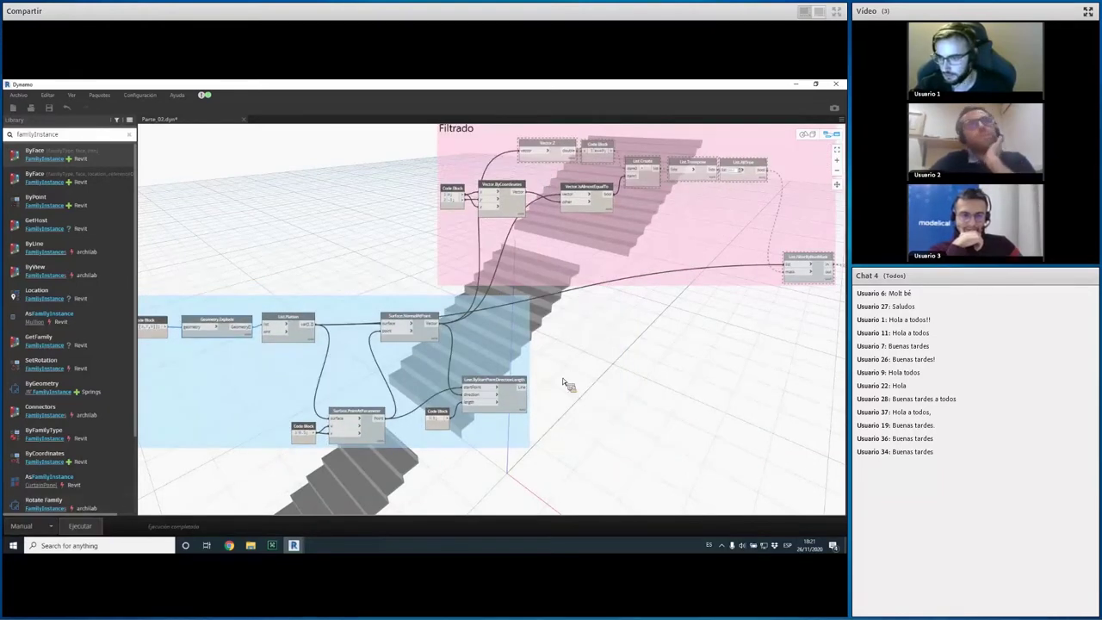
scroll(467, 364, "down", 1)
right_click(483, 378)
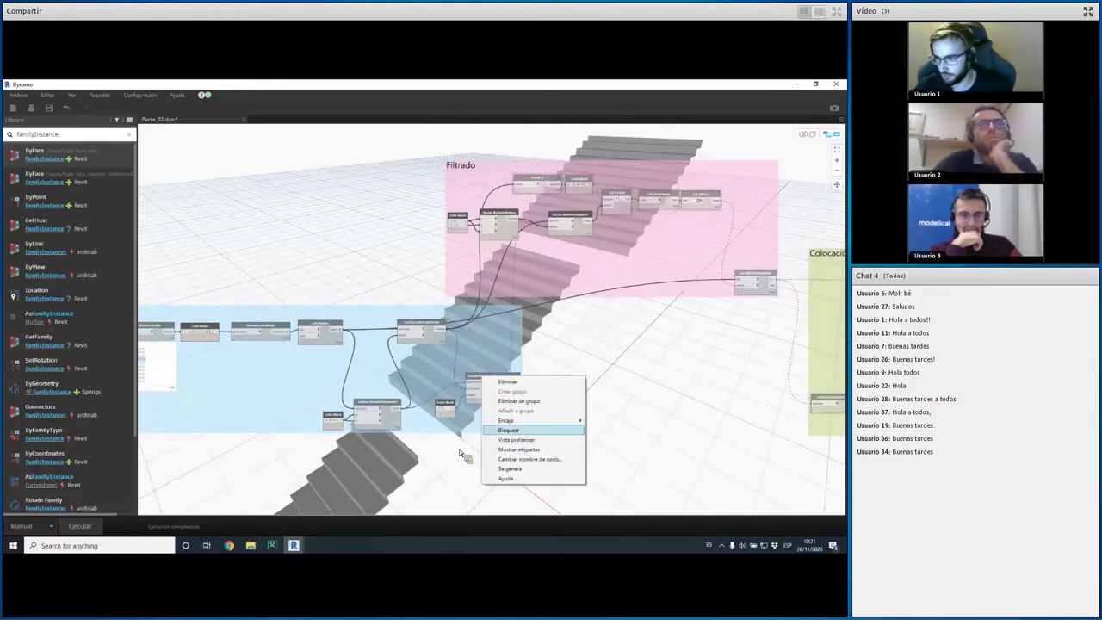
left_click(516, 440)
middle_click_drag(458, 439, 489, 422)
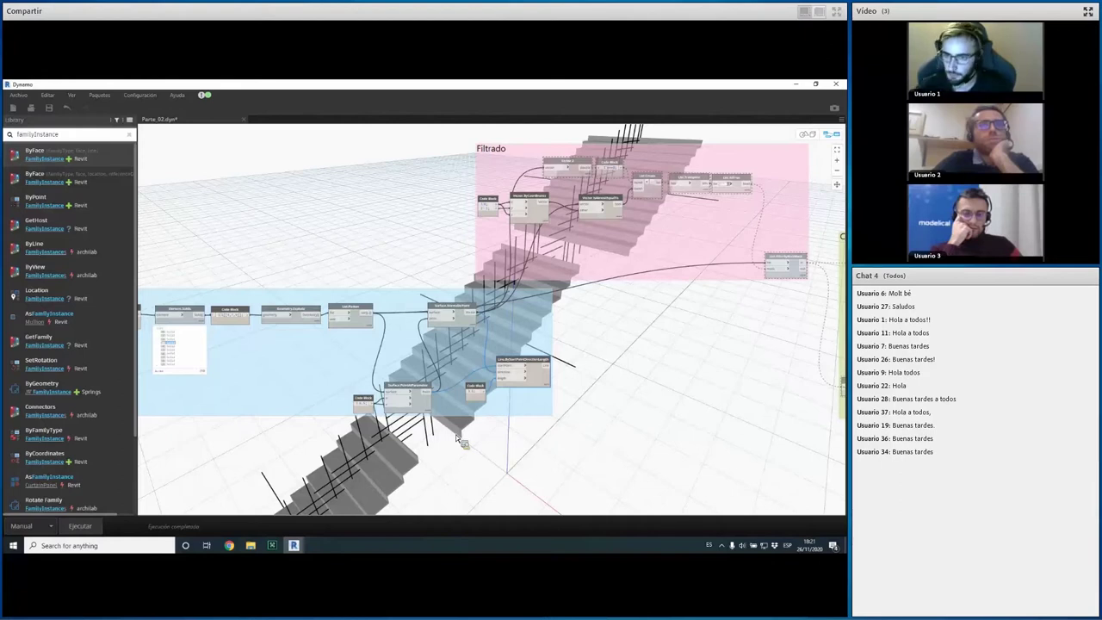
scroll(267, 297, "up", 5)
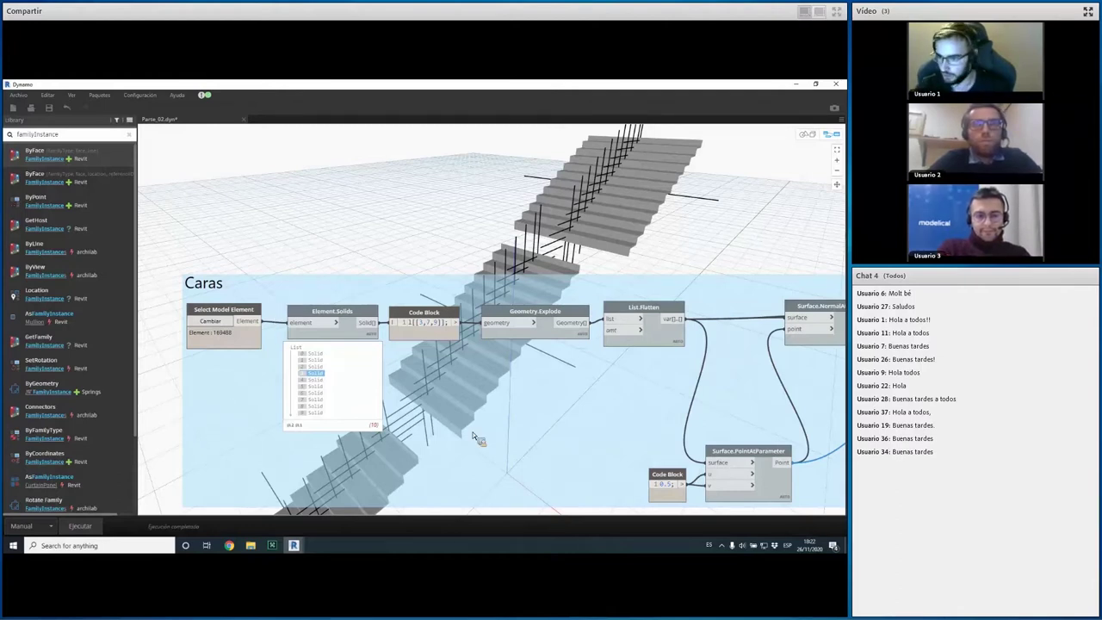
Orbit the 3D background preview to inspect the stair lines, then return to graph view
middle_click_drag(695, 160, 658, 215)
key("ctrl+b")
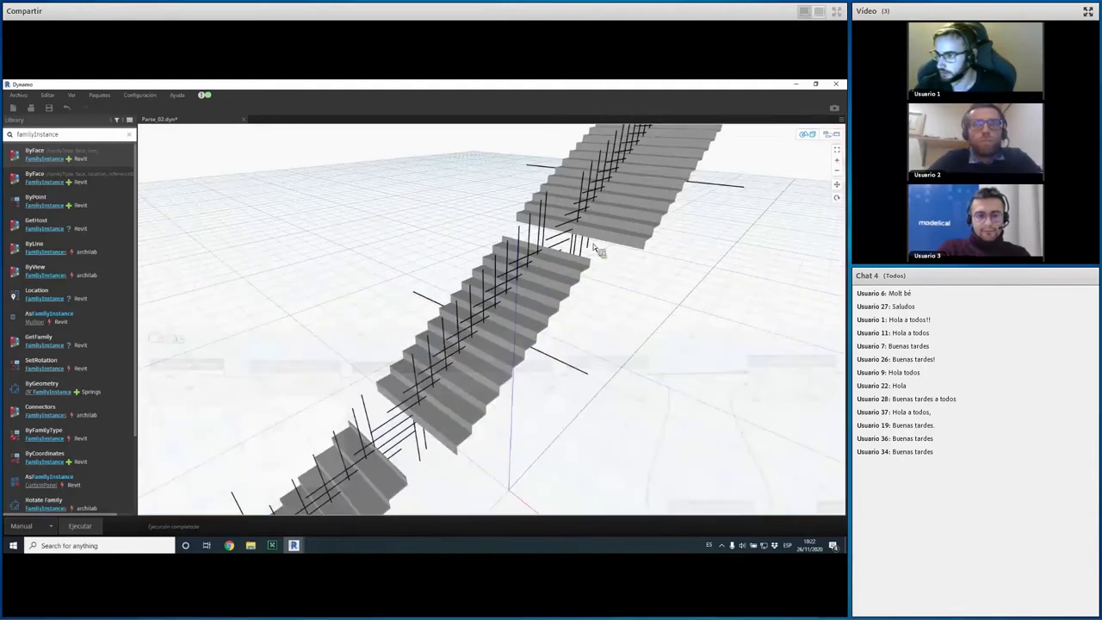
right_click_drag(662, 218, 542, 271)
right_click_drag(437, 403, 448, 230)
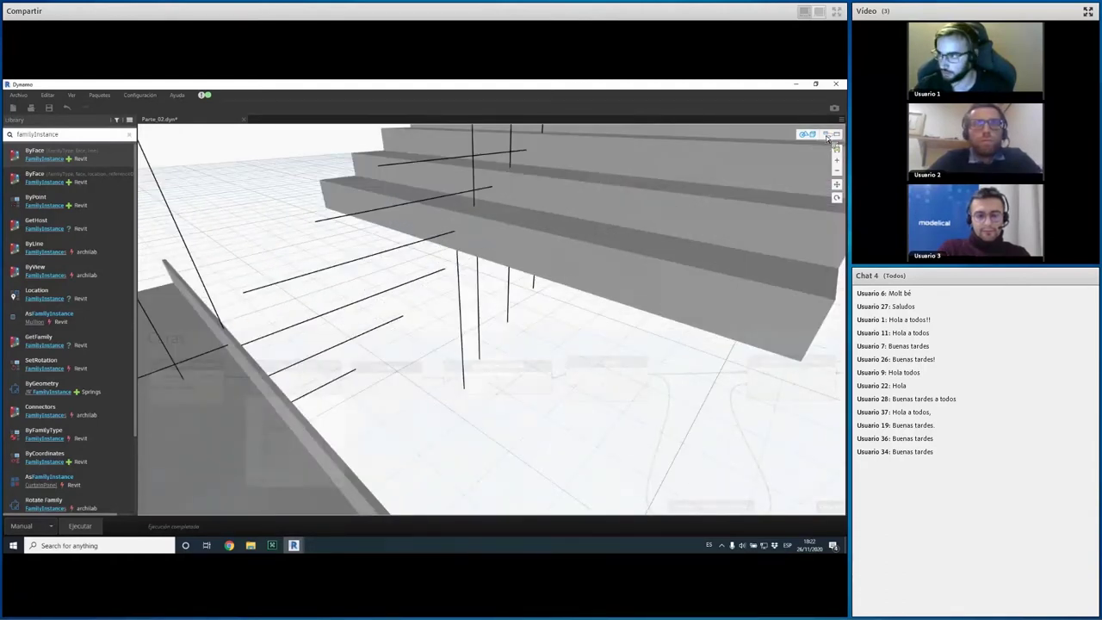
key("ctrl+b")
scroll(366, 334, "down", 4)
middle_click_drag(547, 417, 449, 391)
scroll(449, 391, "up", 2)
scroll(449, 392, "up", 2)
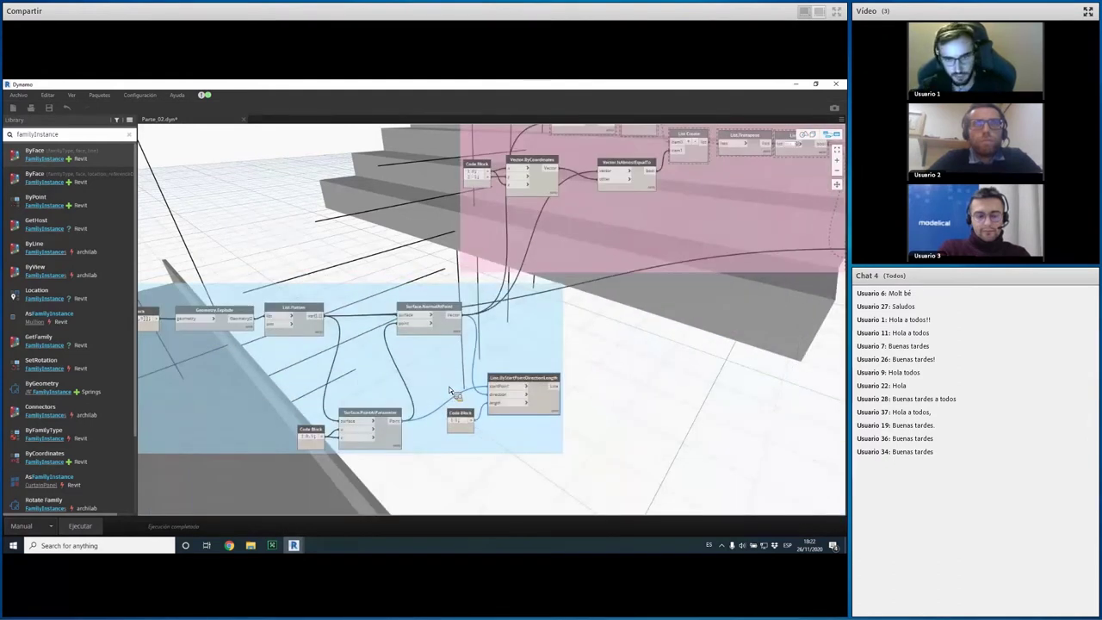
double_click(376, 85)
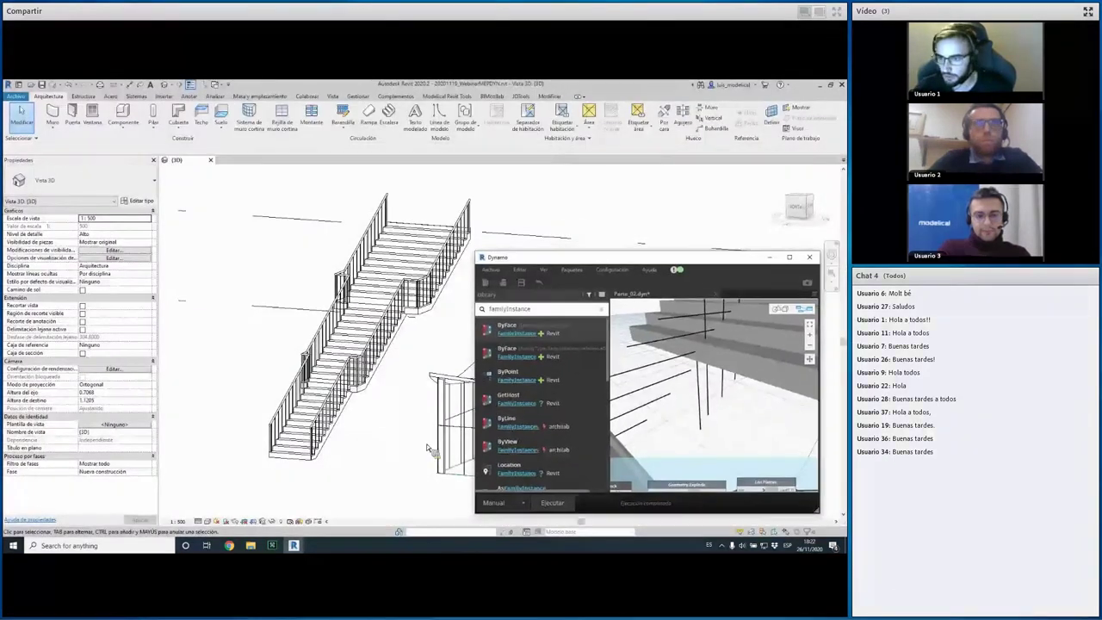
middle_click_drag(403, 331, 403, 346, "shift")
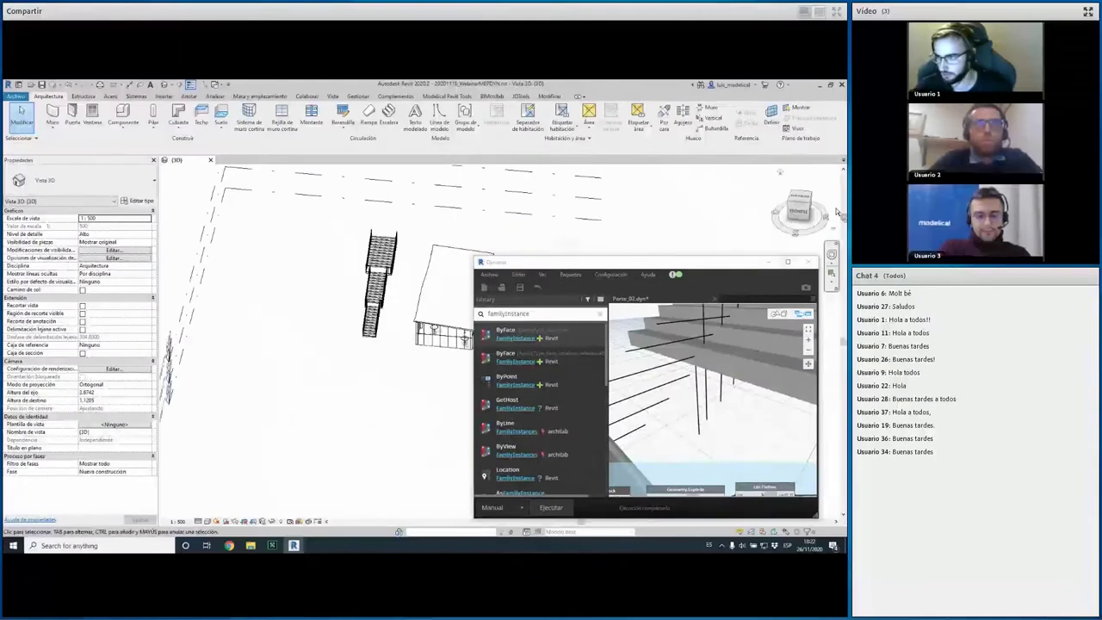
middle_click_drag(420, 370, 301, 346, "shift")
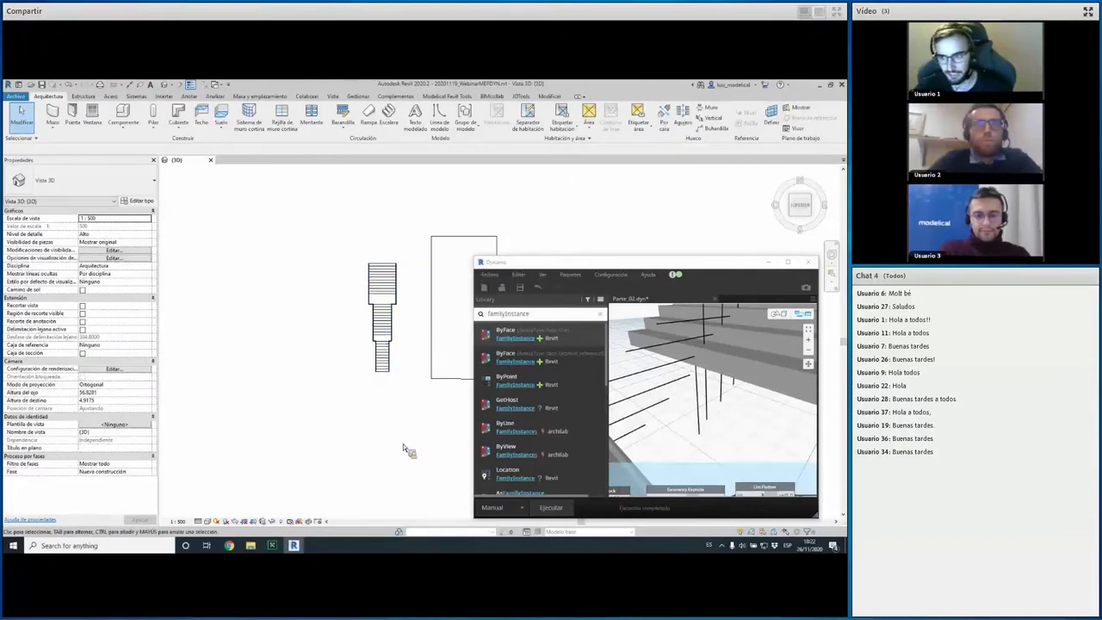
mouse_move(364, 314)
middle_mouse_down("shift")
mouse_move(659, 287)
mouse_move(648, 264)
middle_mouse_up("shift")
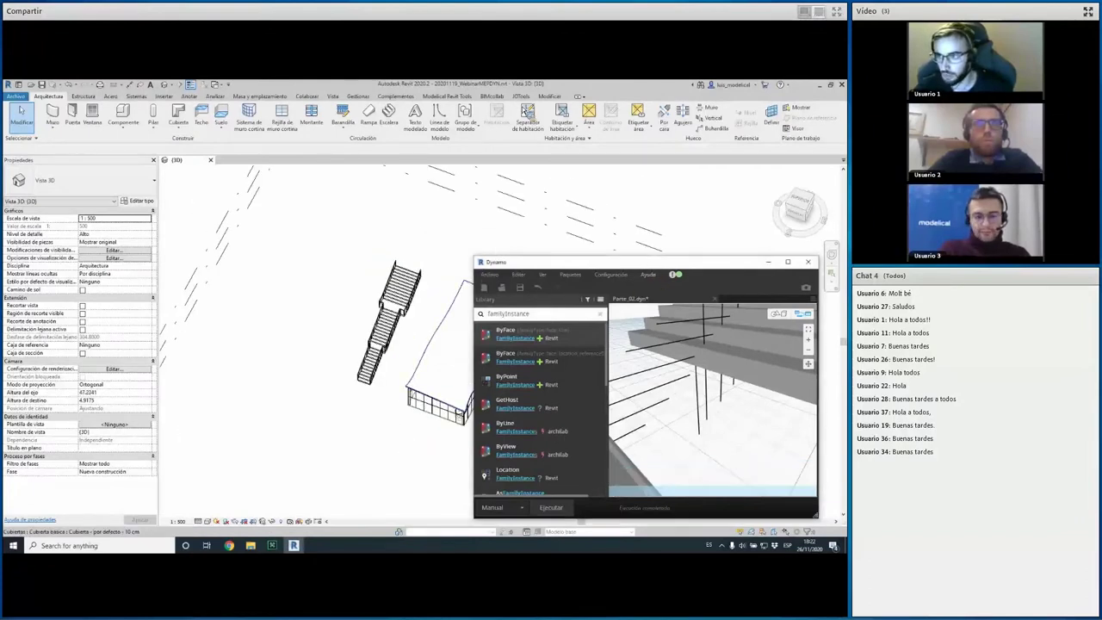
left_click_drag(602, 261, 482, 83)
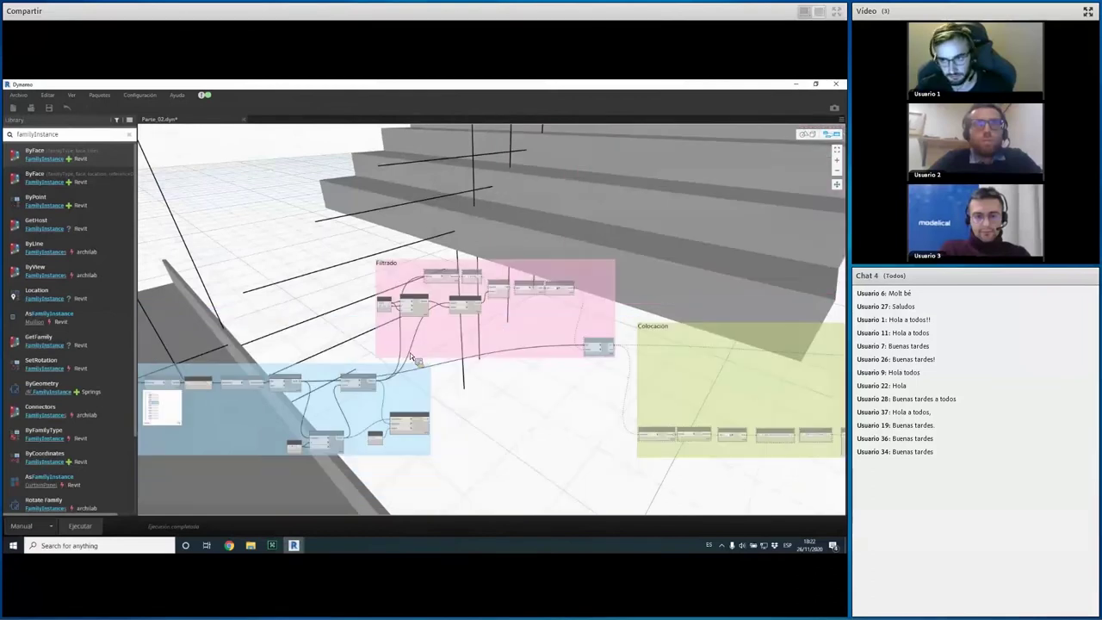
Untick Vista preliminar on Line.ByStartPointDirectionLength to hide the normal lines
scroll(411, 357, "up", 2)
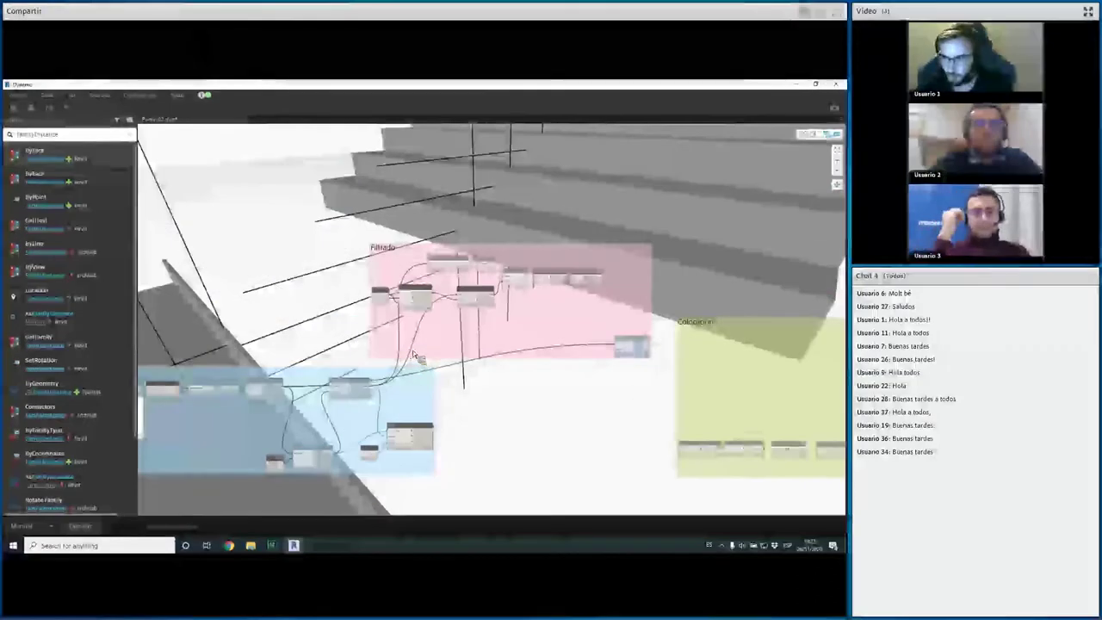
scroll(490, 314, "up", 3)
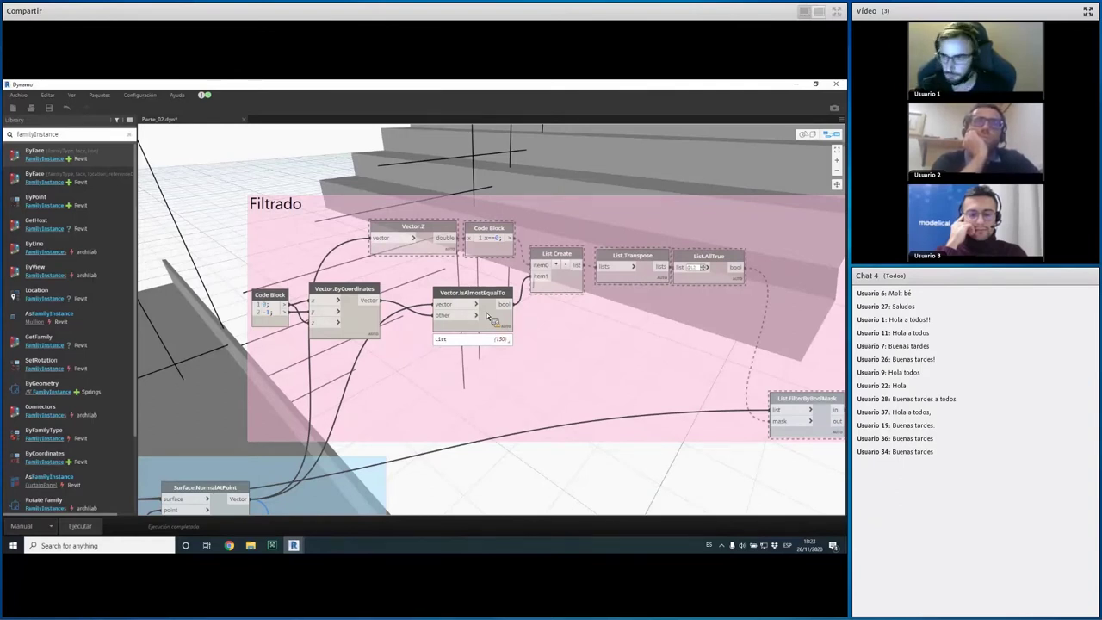
right_click(395, 228)
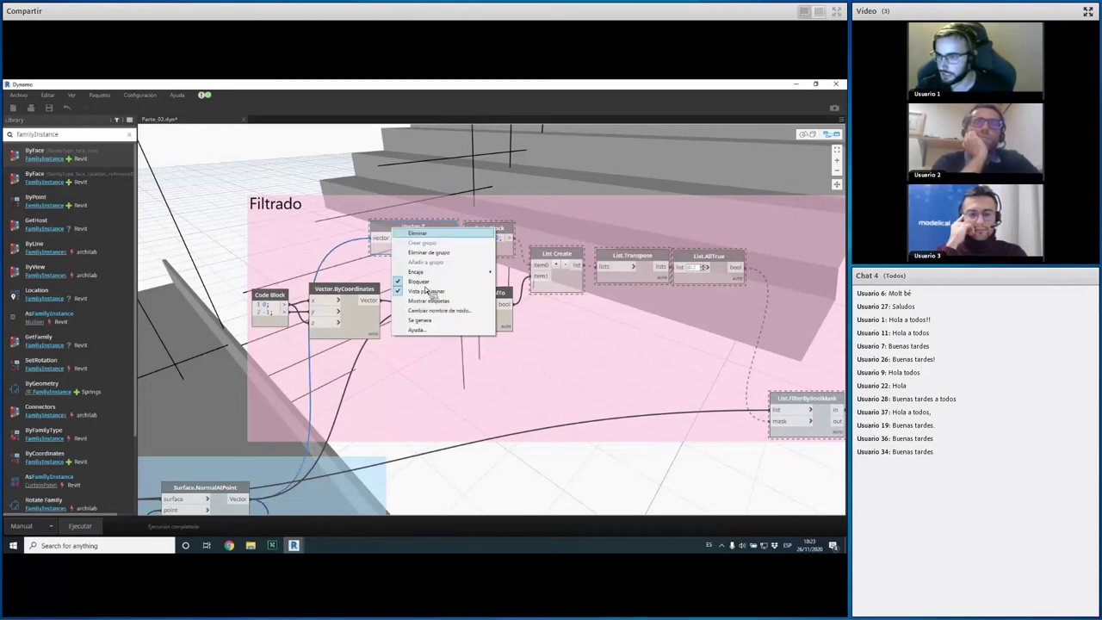
left_click(539, 306)
middle_click_drag(541, 306, 439, 220)
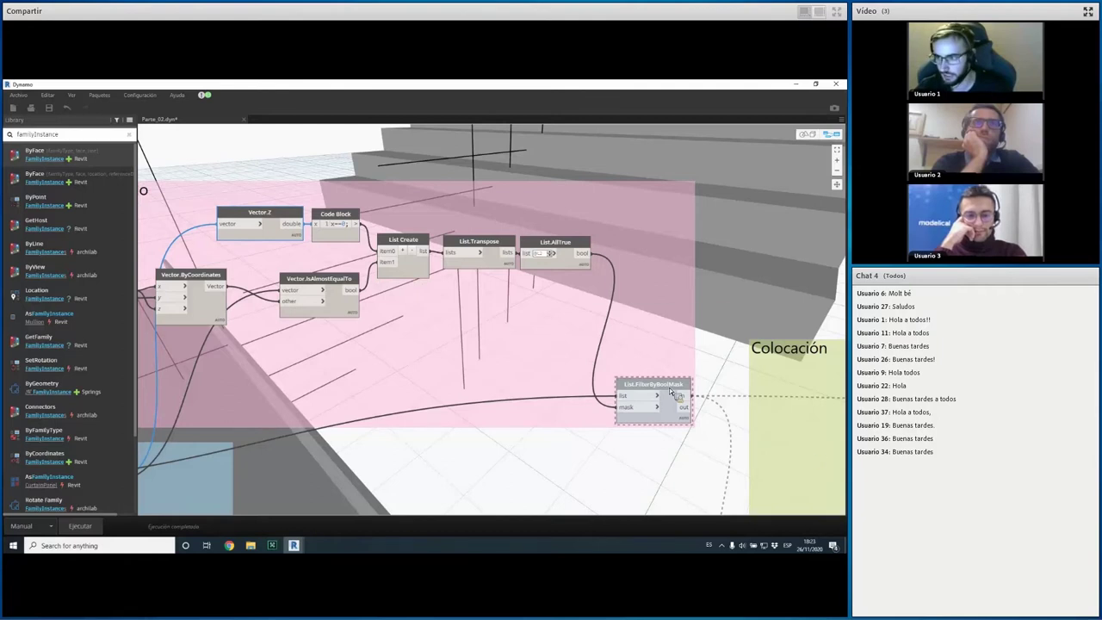
scroll(495, 457, "down", 3)
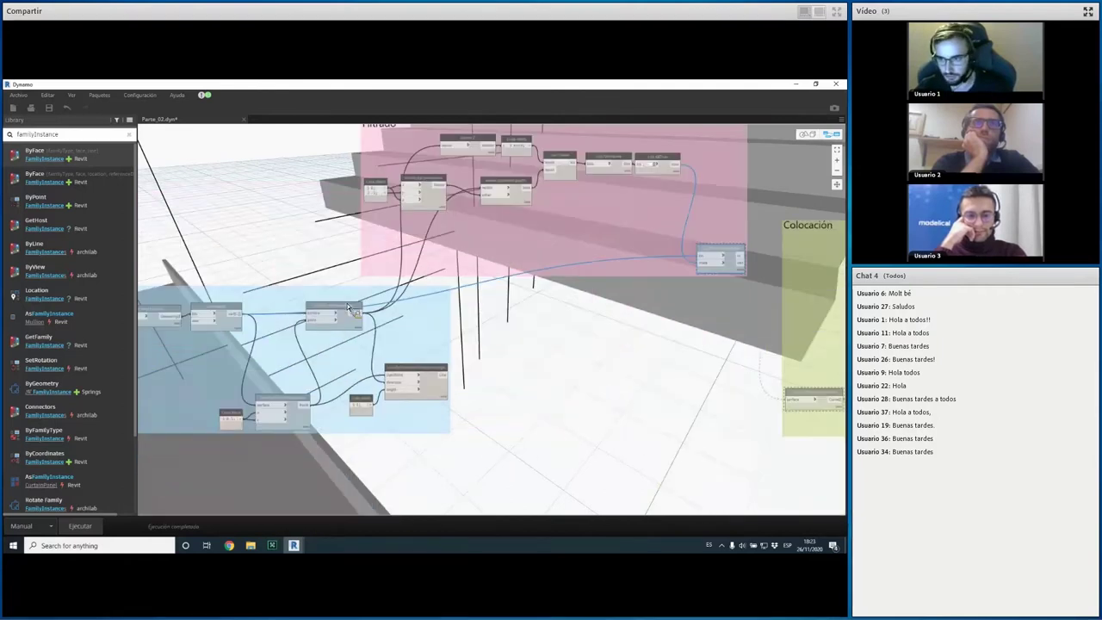
scroll(347, 303, "up", 2)
right_click(430, 371)
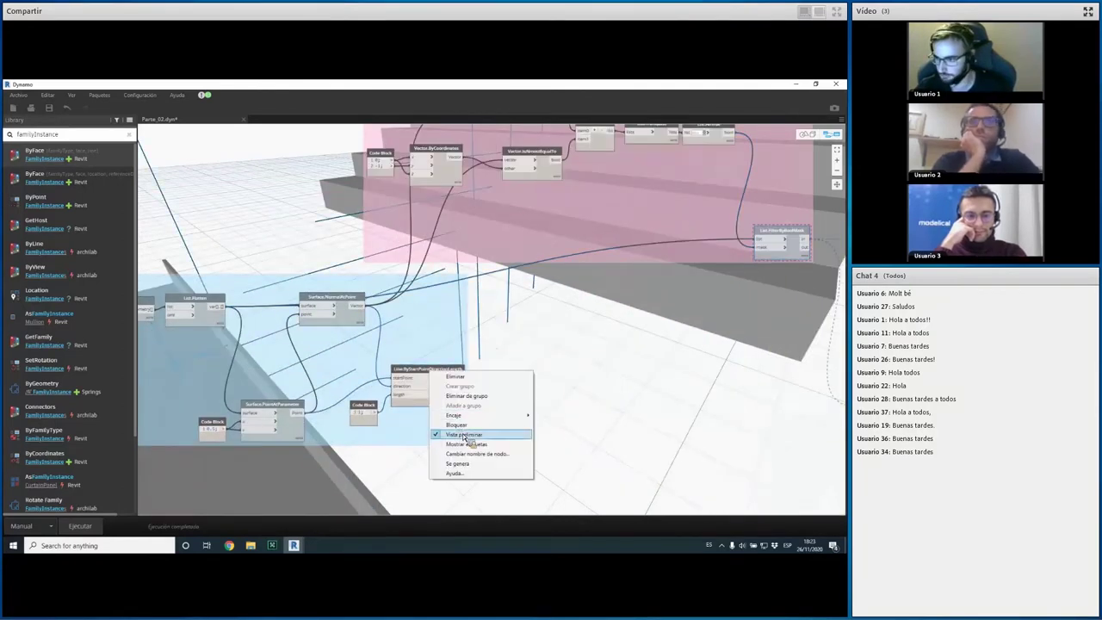
left_click(462, 435)
Review the List.FilterByBoolMask and family placement node menus, then move the graph off the stair preview
middle_click_drag(796, 289, 440, 306)
right_click(420, 250)
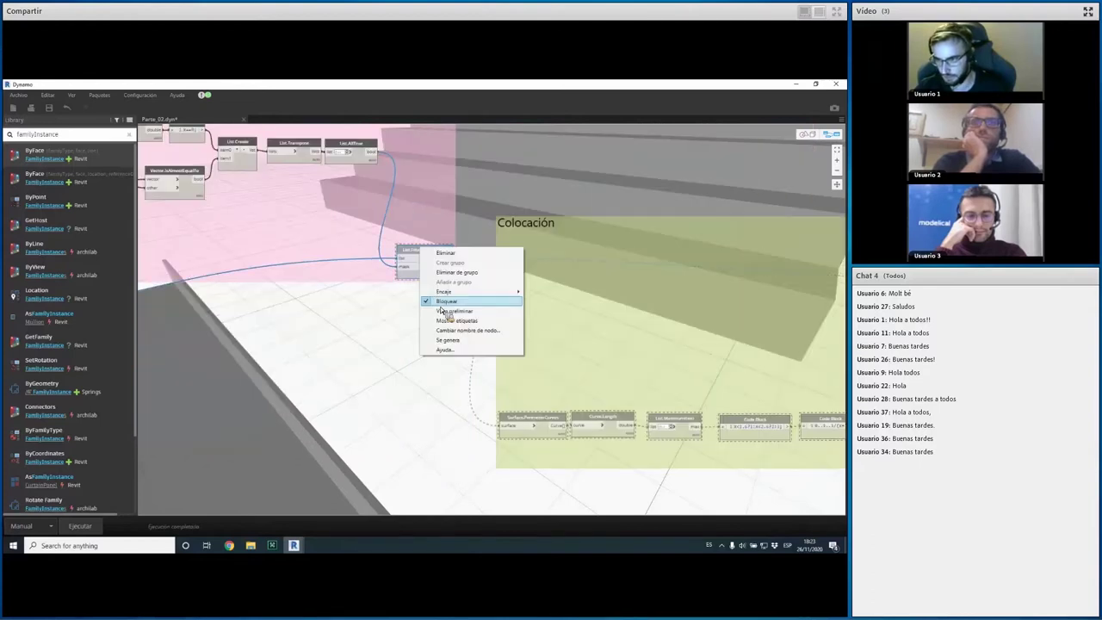
left_click(465, 345)
scroll(570, 367, "down", 5)
scroll(701, 295, "up", 4)
right_click(703, 285)
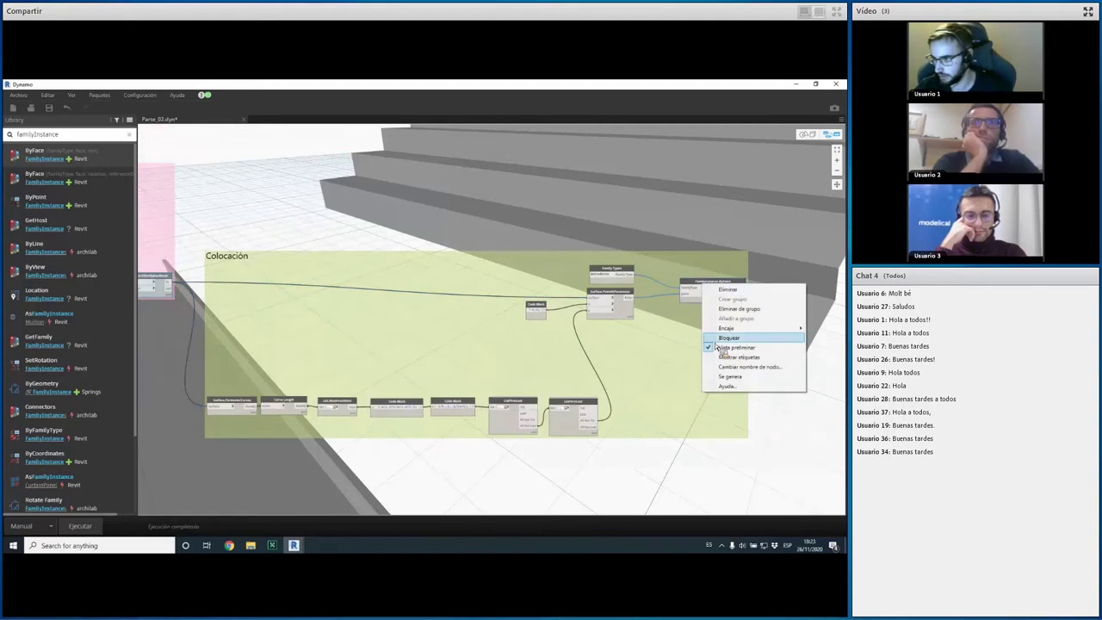
left_click(369, 370)
middle_click_drag(370, 379, 638, 400)
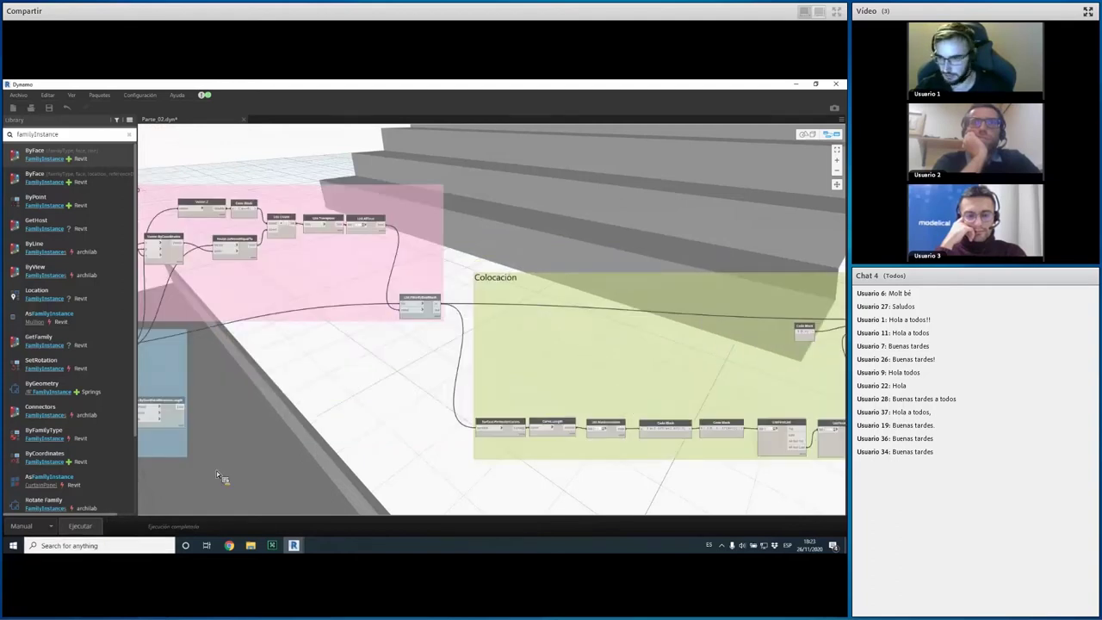
scroll(516, 345, "down", 5)
middle_click_drag(771, 213, 610, 347)
scroll(541, 387, "down", 5)
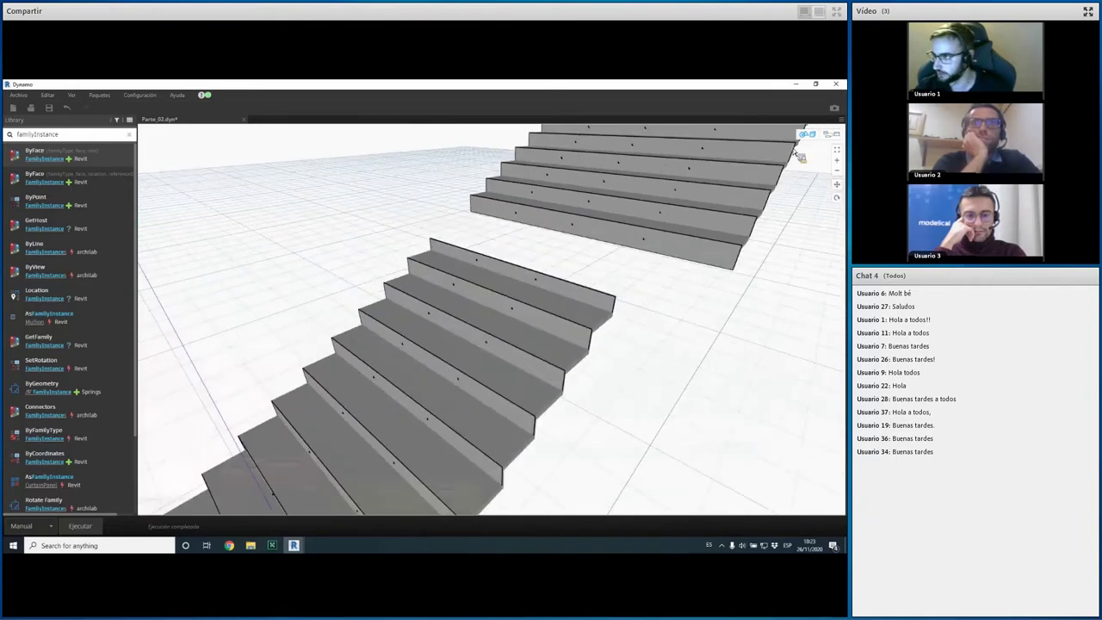
Untick Vista preliminar on the blue group's stair-solid node to hide the solid stairs
left_click(826, 136)
mouse_move(319, 424)
middle_mouse_down()
mouse_move(459, 317)
mouse_move(385, 402)
middle_mouse_up()
scroll(459, 316, "up", 2)
scroll(447, 369, "up", 4)
scroll(553, 347, "up", 2)
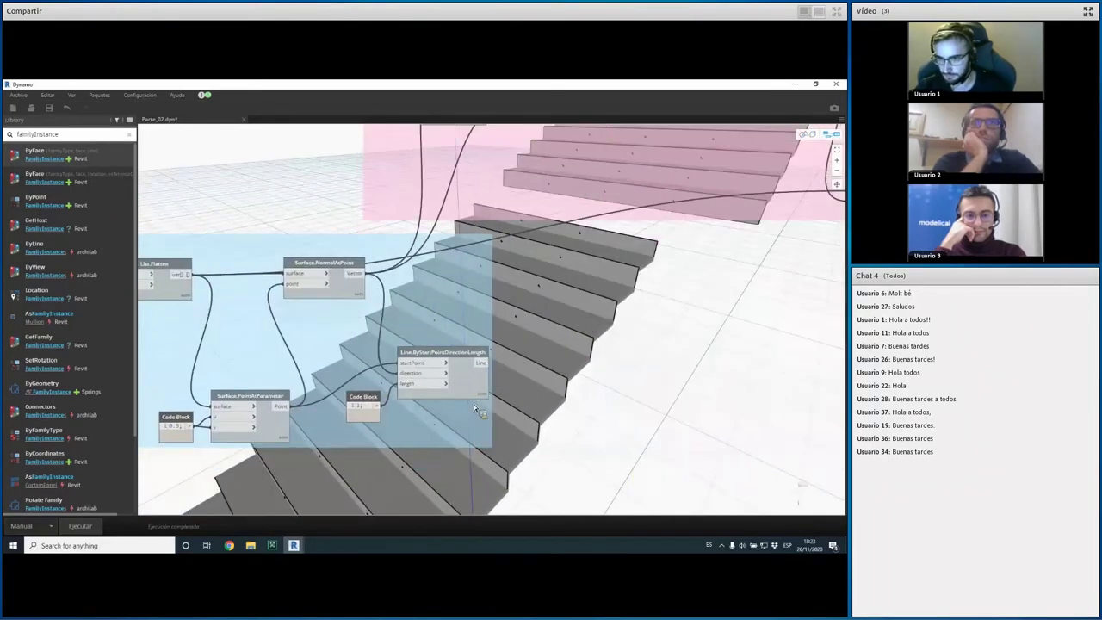
scroll(379, 378, "up", 1)
scroll(379, 380, "down", 2)
left_click(197, 321)
right_click(198, 320)
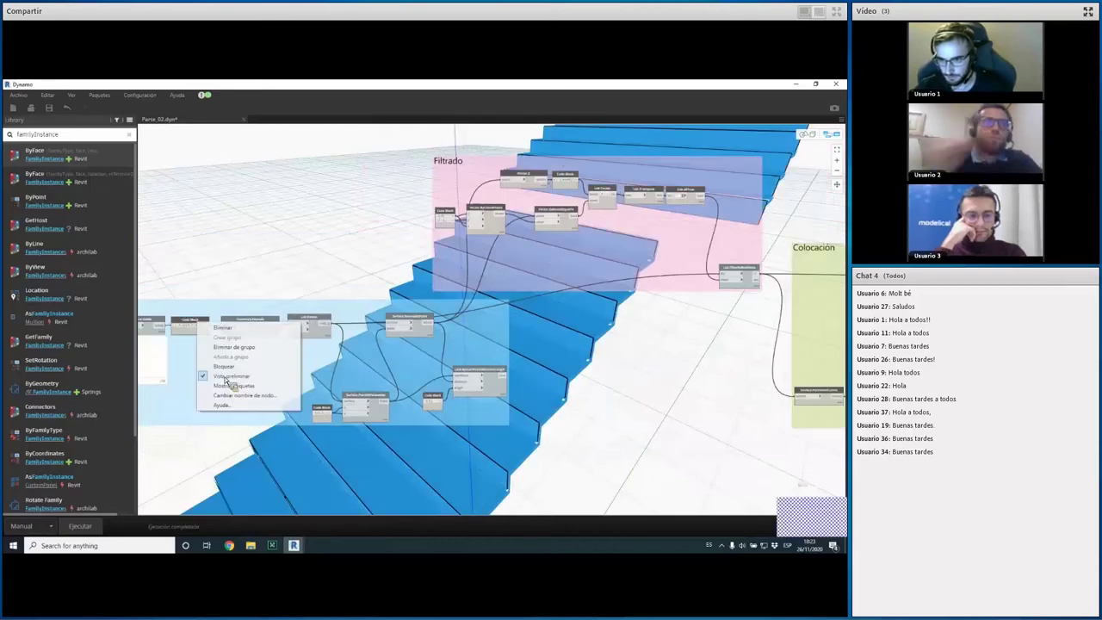
left_click(699, 392)
Zoom the 3D background to inspect the tread outlines, then return to graph navigation
middle_click_drag(524, 445, 377, 487)
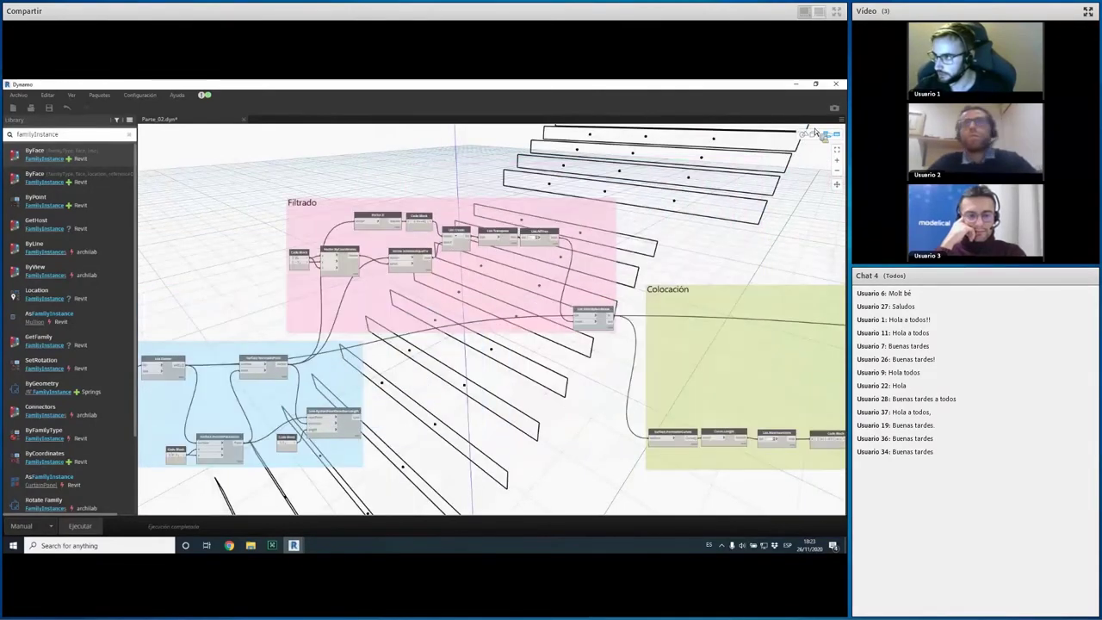
key("ctrl+b")
scroll(632, 315, "down", 3)
scroll(607, 311, "down", 1)
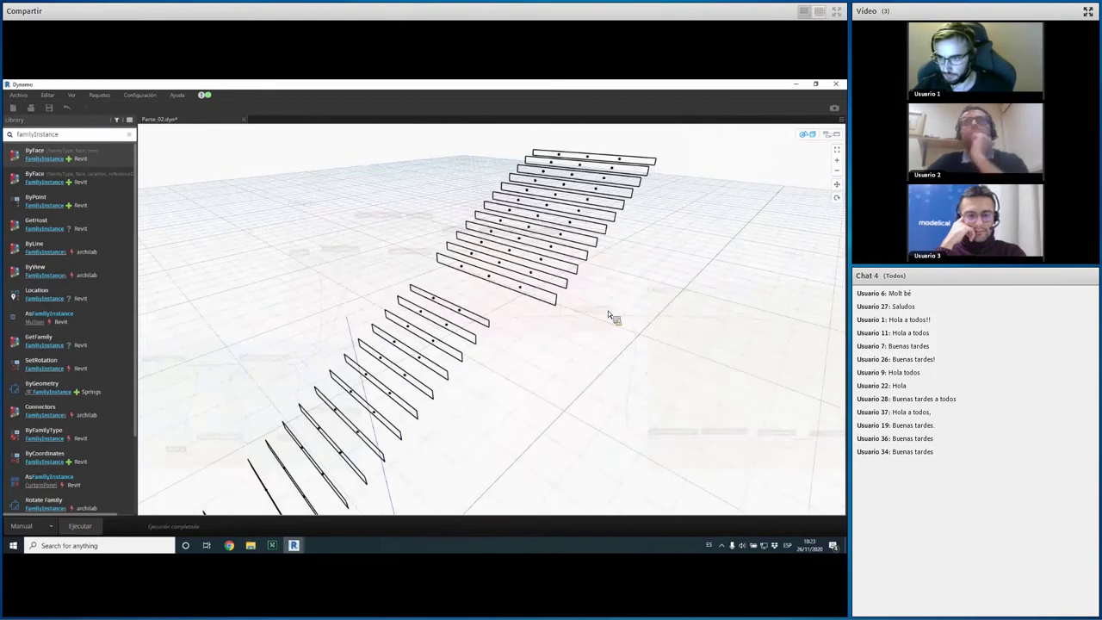
scroll(602, 315, "down", 2)
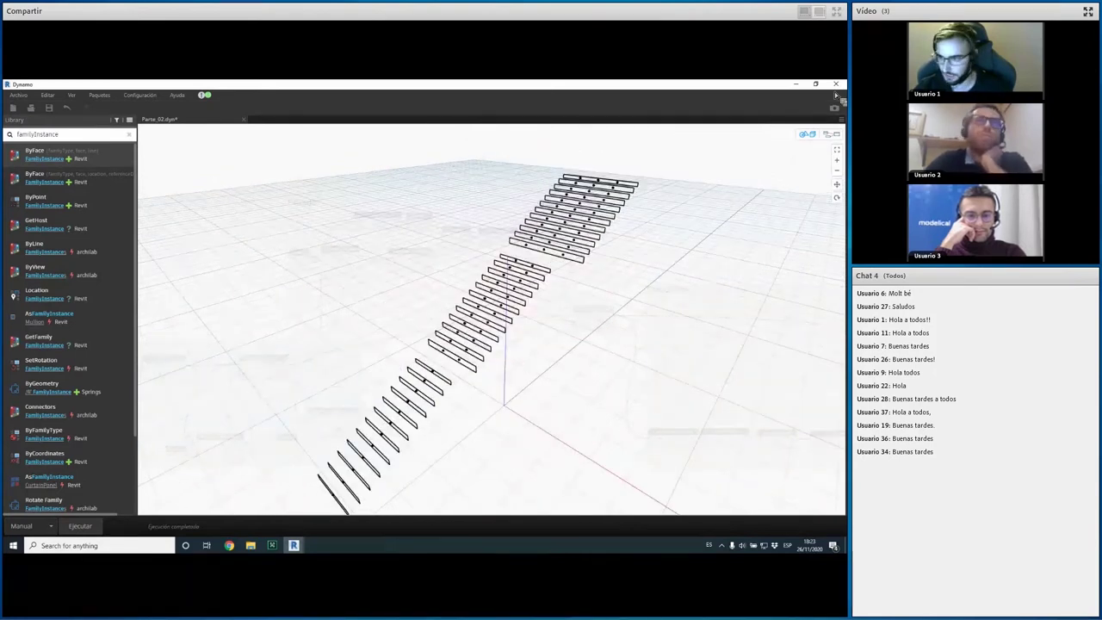
left_click(833, 134)
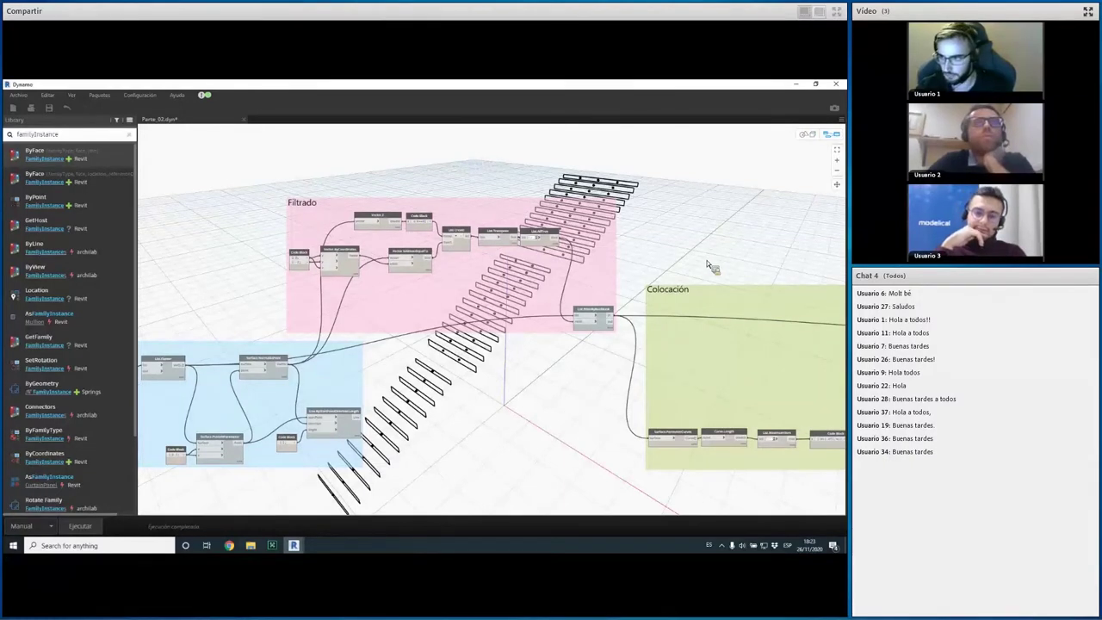
middle_click_drag(597, 275, 512, 276)
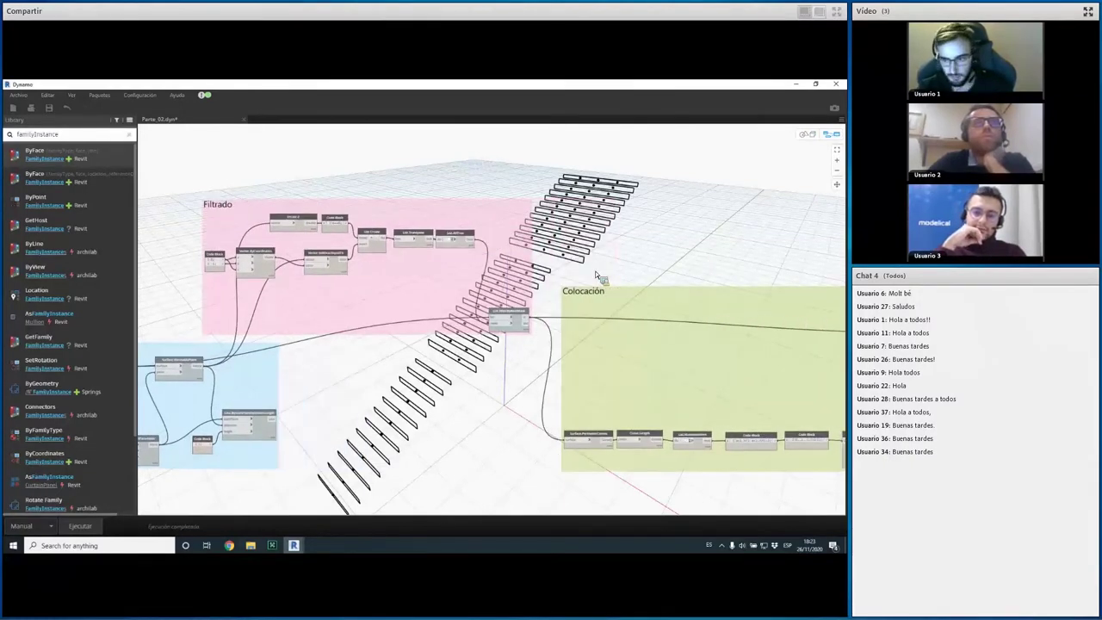
scroll(551, 487, "up", 5)
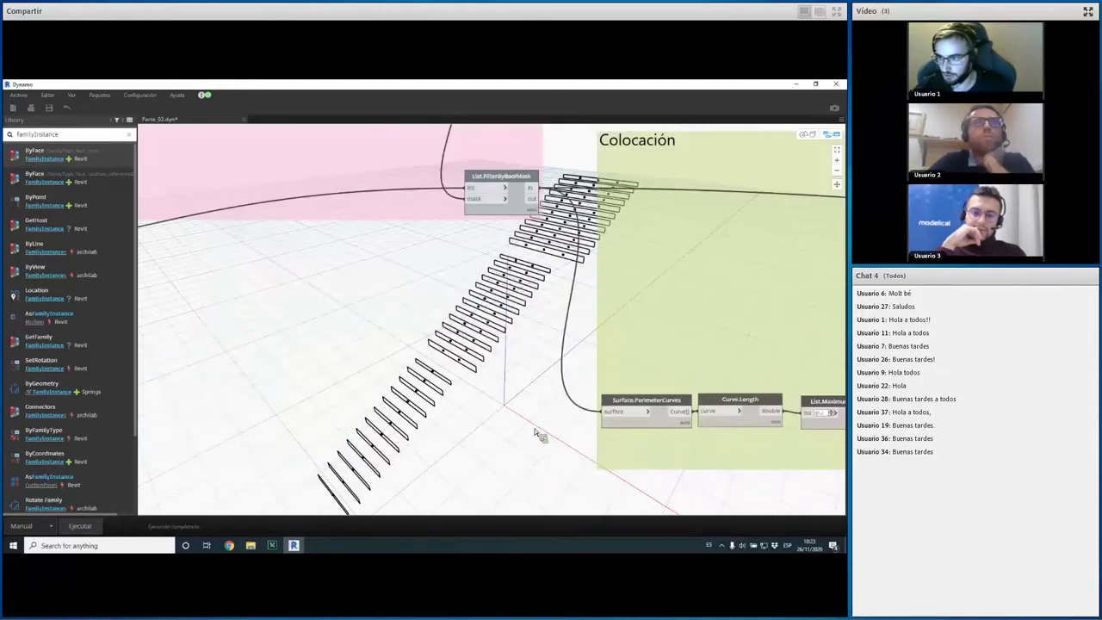
scroll(600, 392, "down", 5)
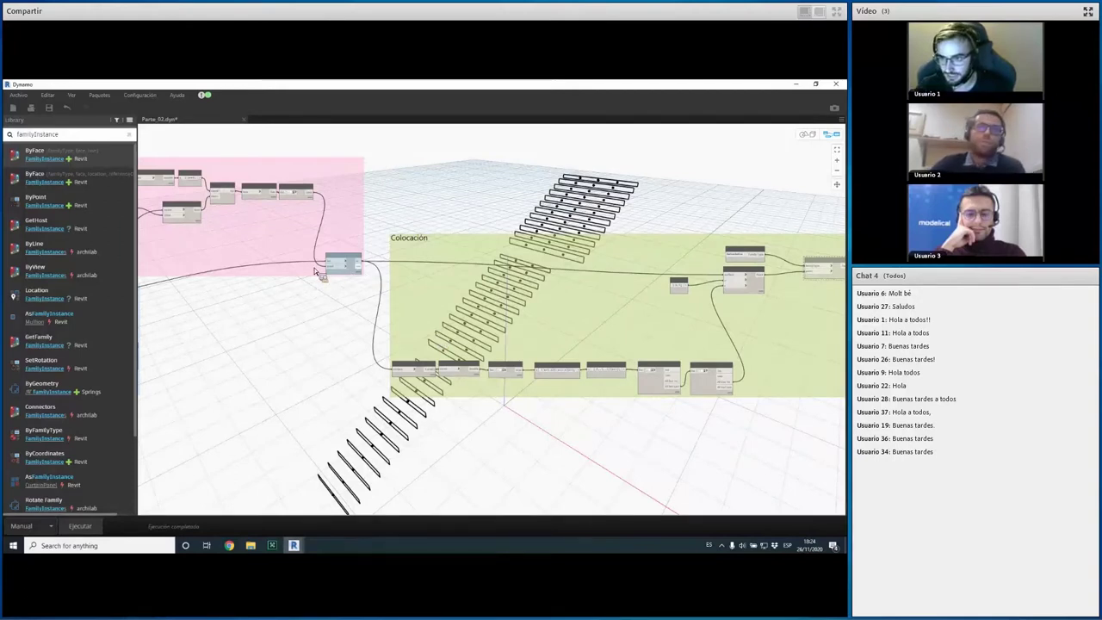
scroll(328, 268, "up", 1)
scroll(349, 319, "up", 1)
scroll(363, 349, "up", 1)
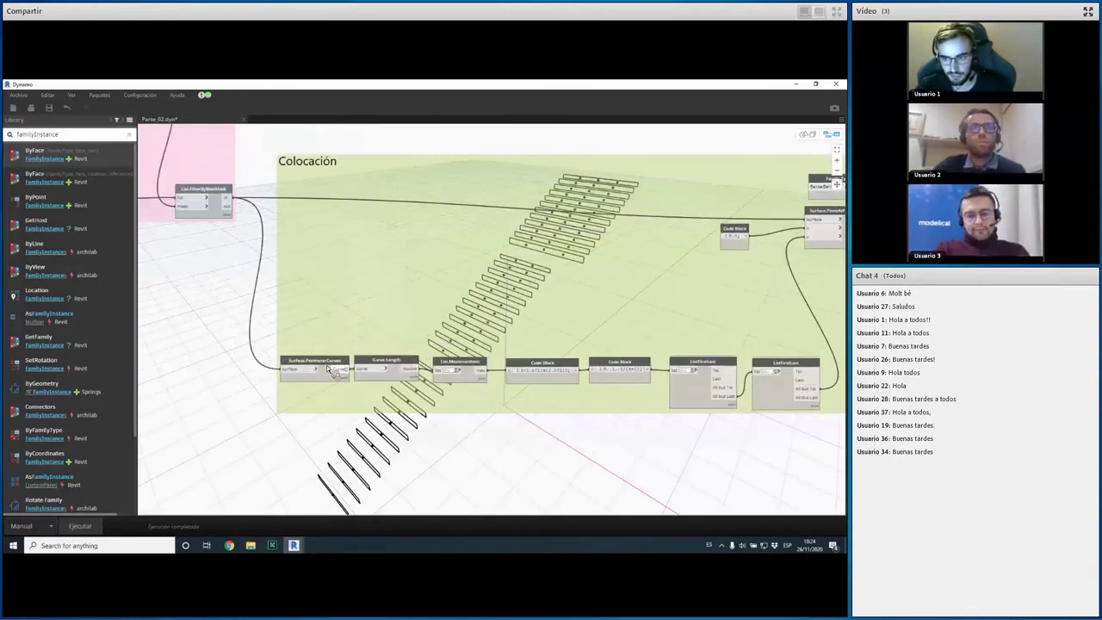
left_click(401, 362)
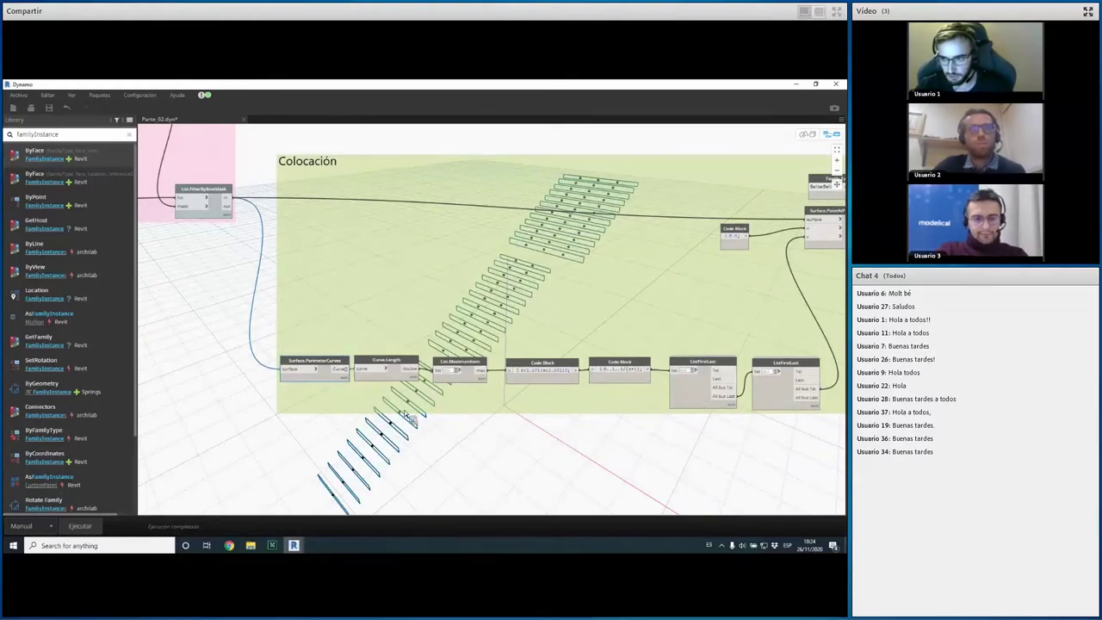
middle_click_drag(311, 342, 230, 319)
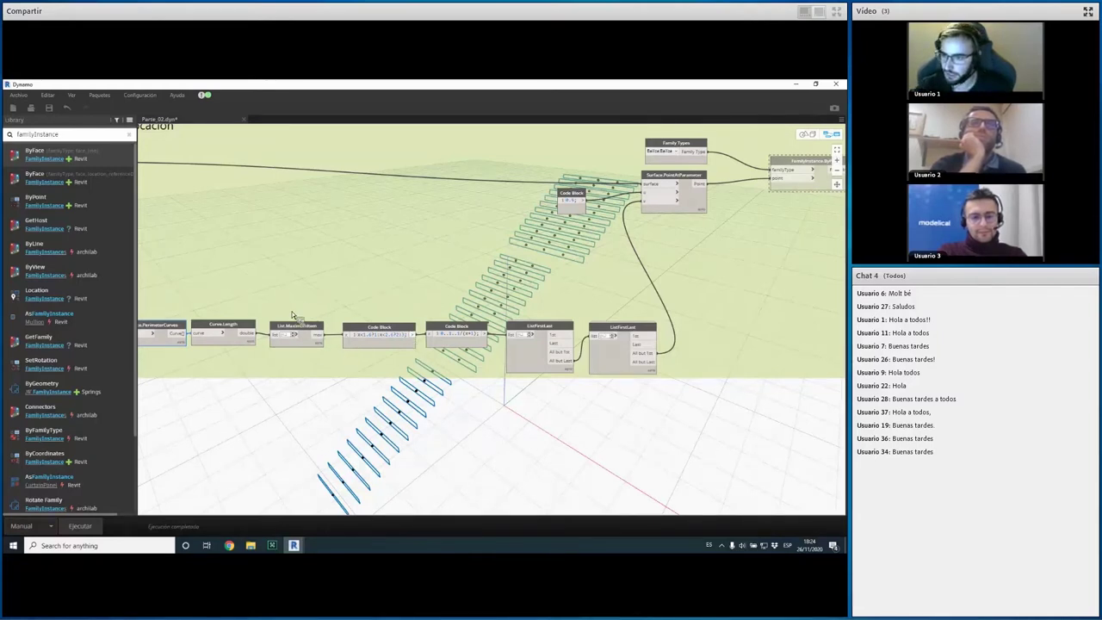
middle_click_drag(299, 318, 250, 335)
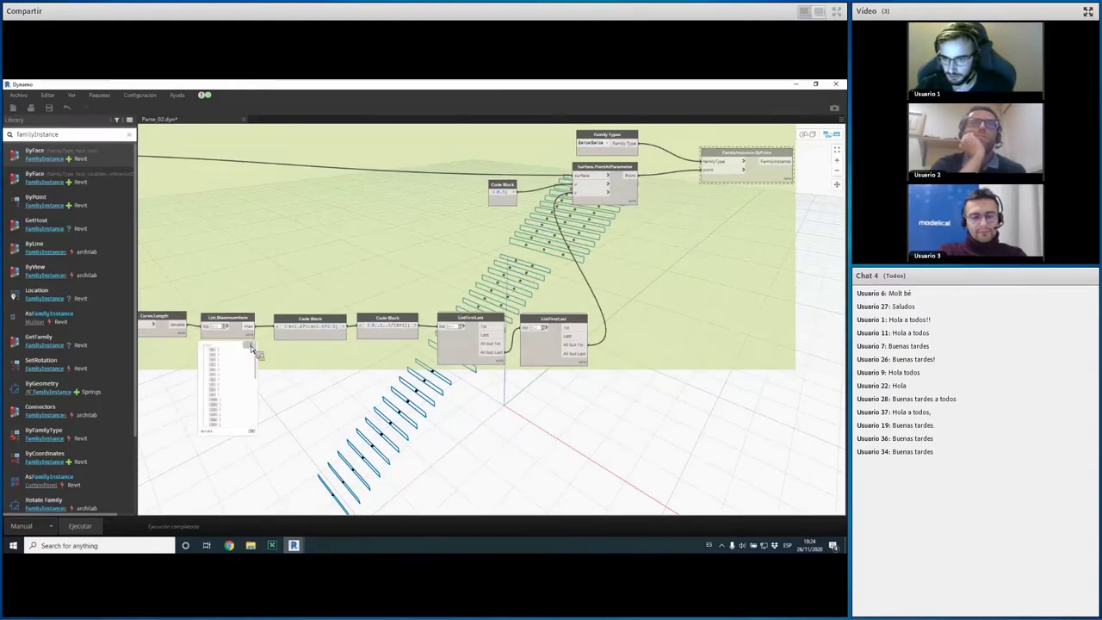
mouse_move(227, 325)
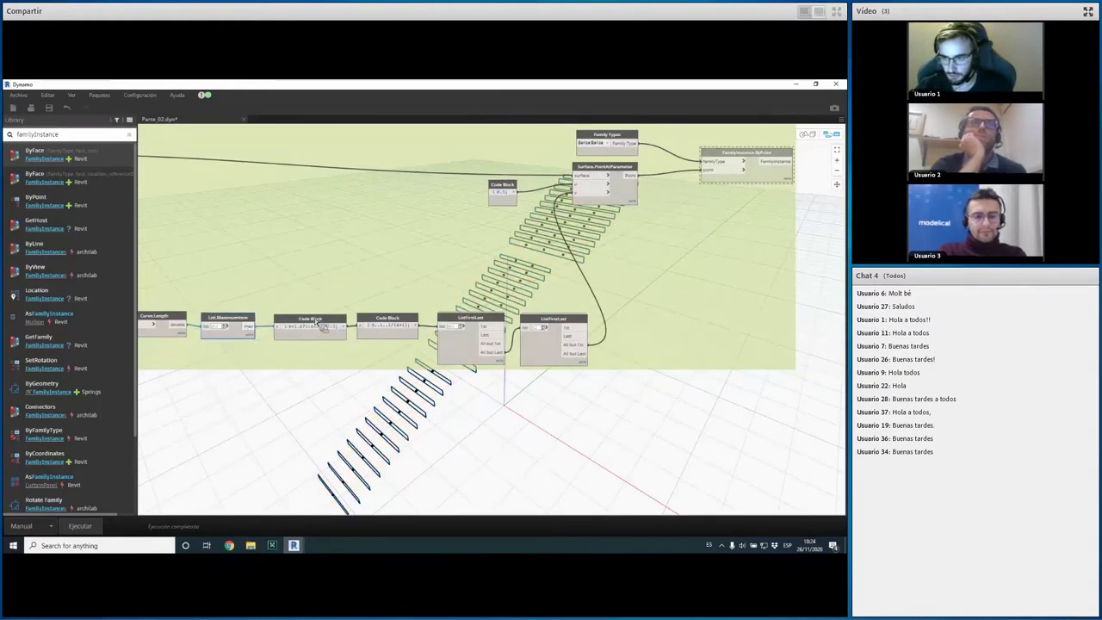
mouse_move(308, 325)
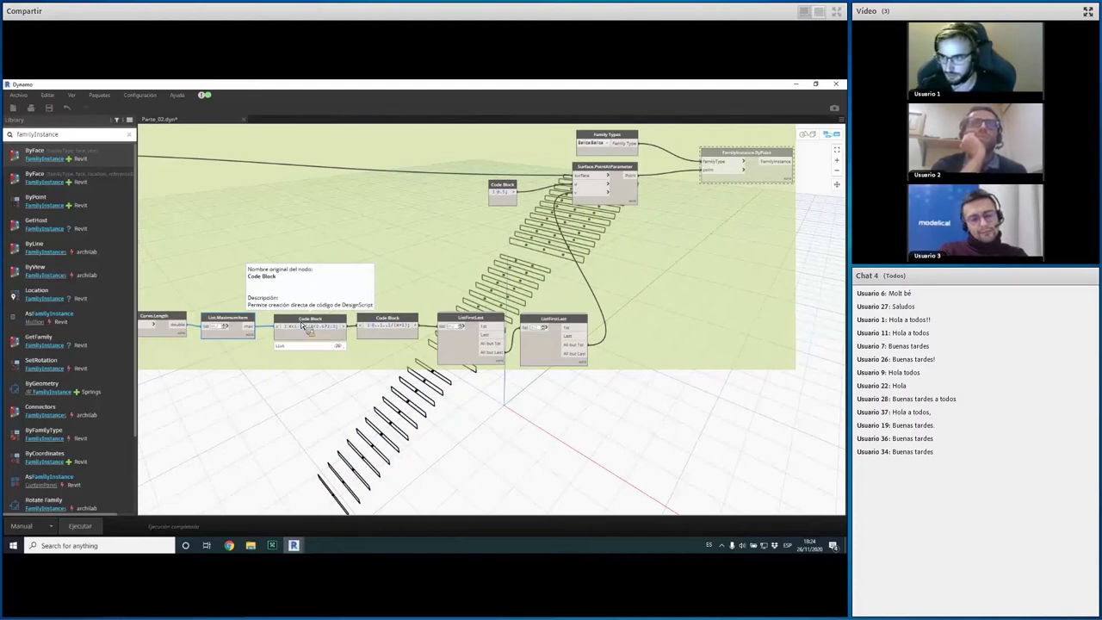
middle_click_drag(388, 341, 293, 344)
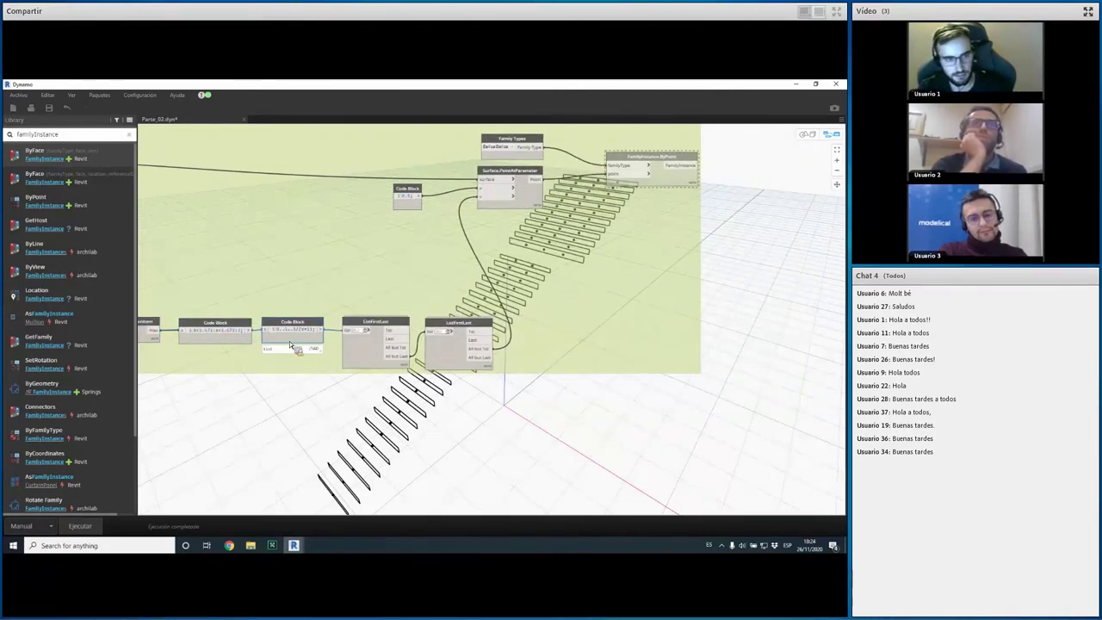
left_click(291, 343)
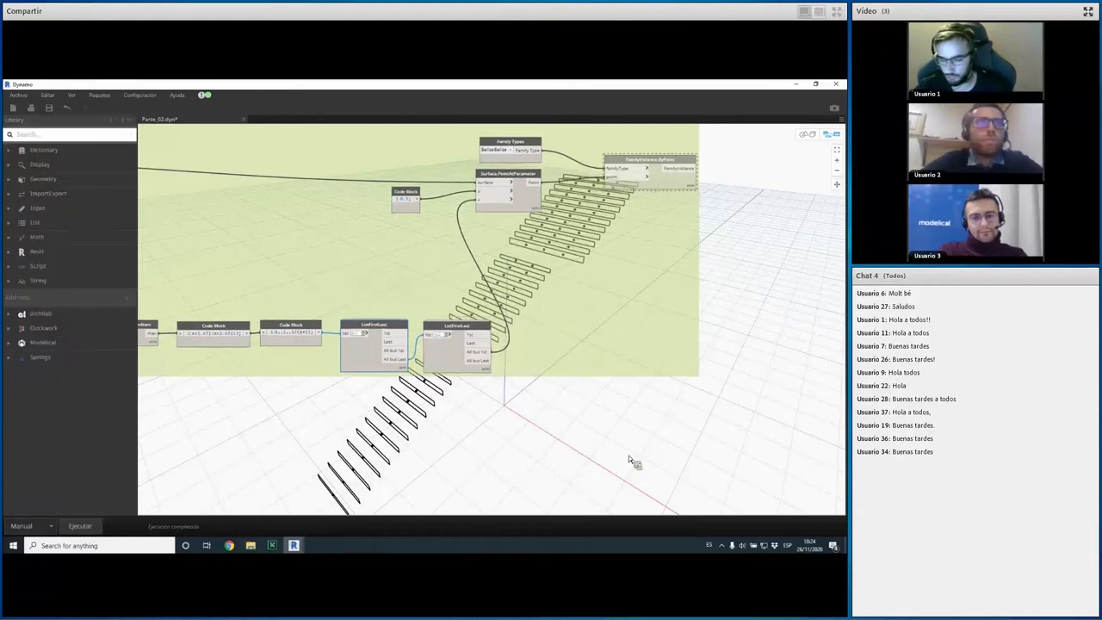
Untick Bloquear on FamilyInstance.ByPoint, then minimise Dynamo to show the Revit stair and building
middle_click_drag(665, 417, 631, 460)
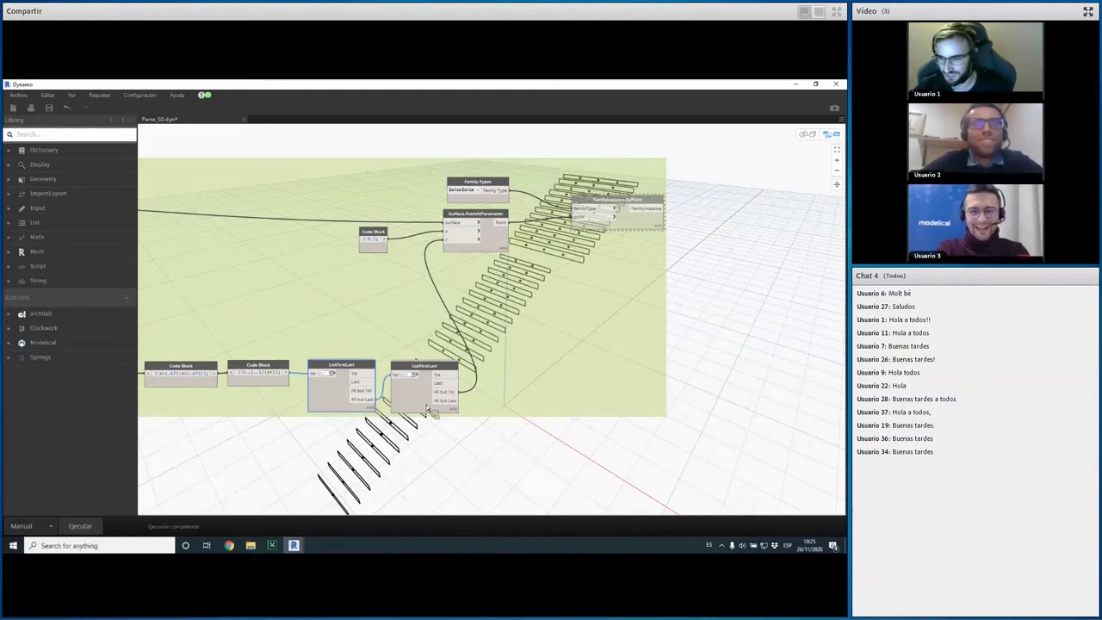
middle_click_drag(451, 401, 428, 396)
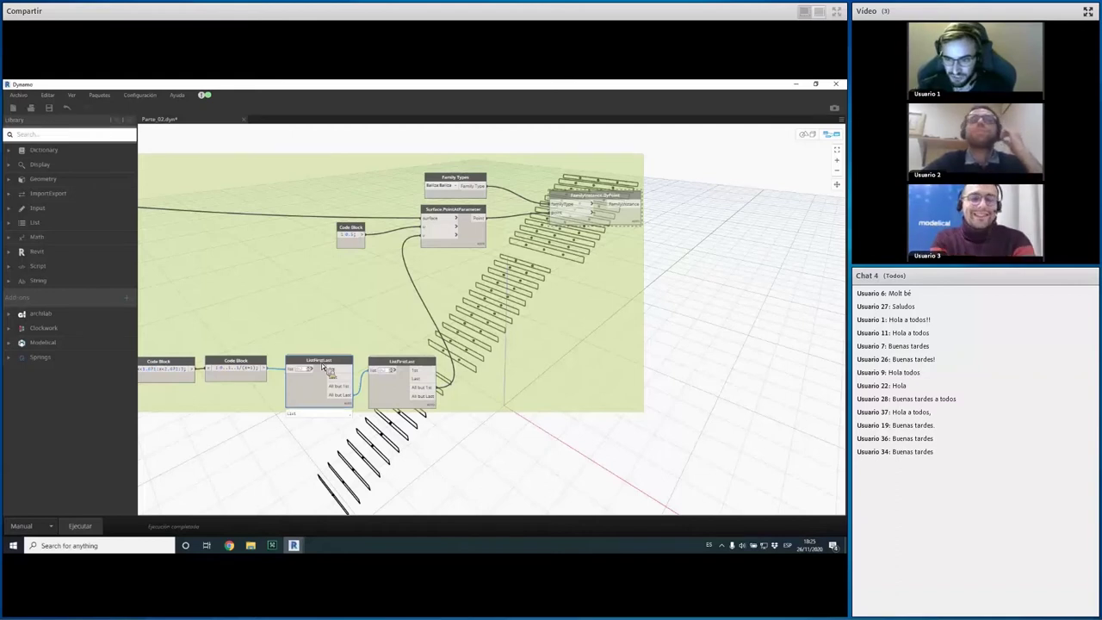
mouse_move(319, 385)
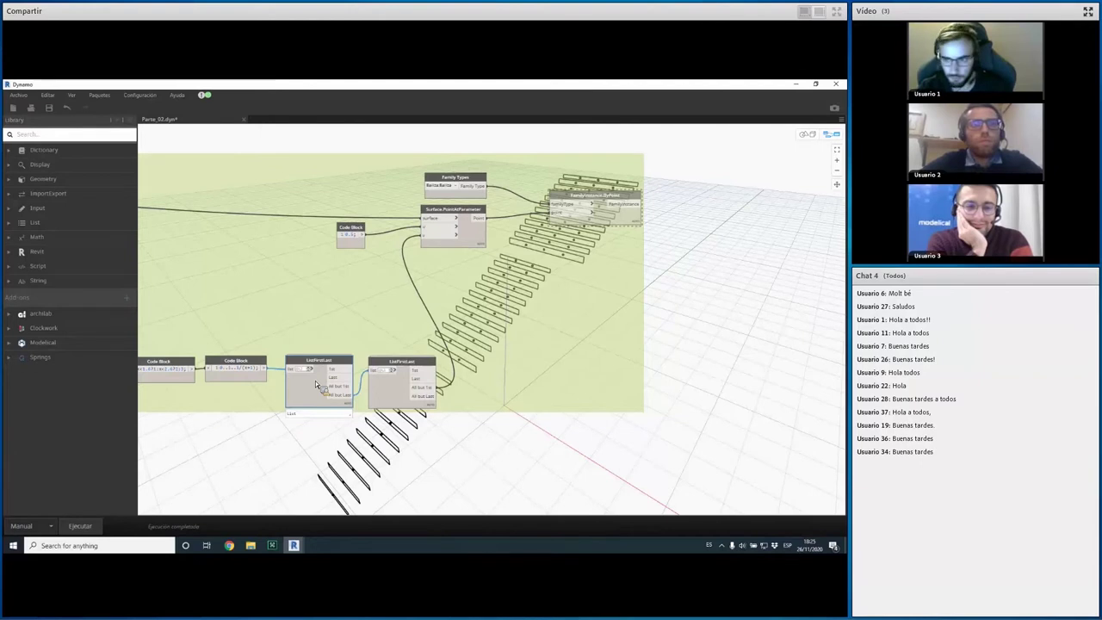
middle_click_drag(415, 386, 392, 531)
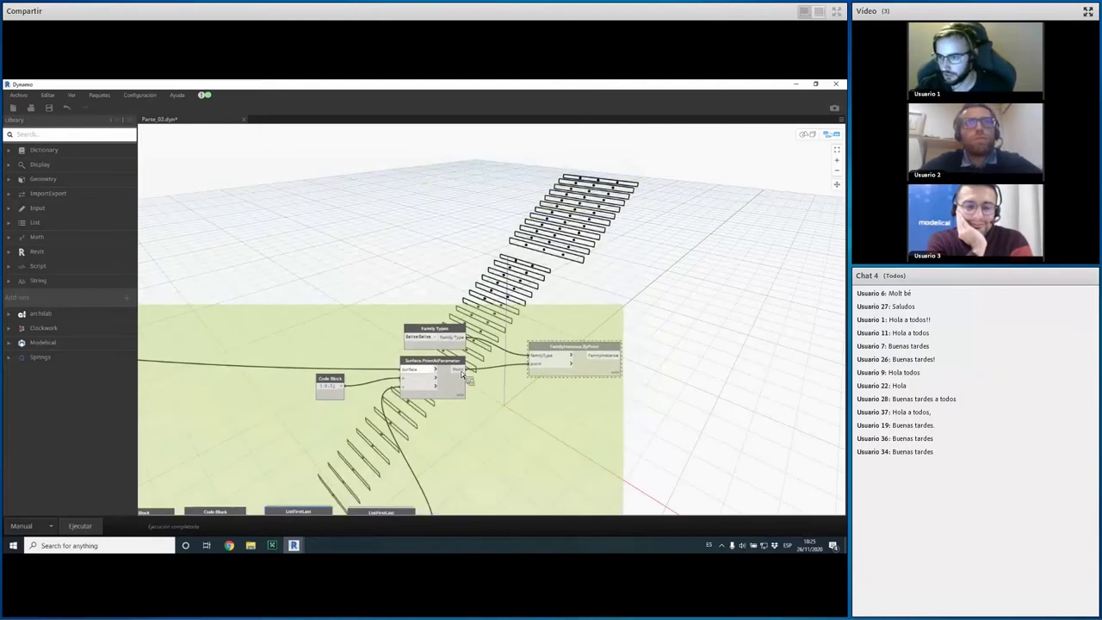
scroll(638, 206, "up", 1)
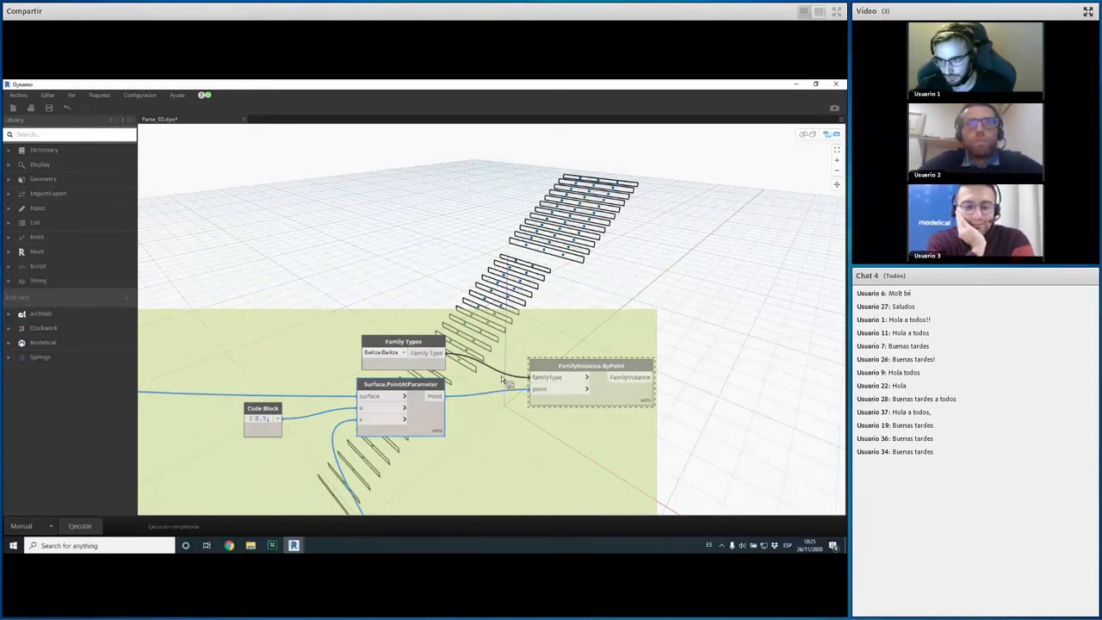
right_click(607, 373)
left_click(543, 338)
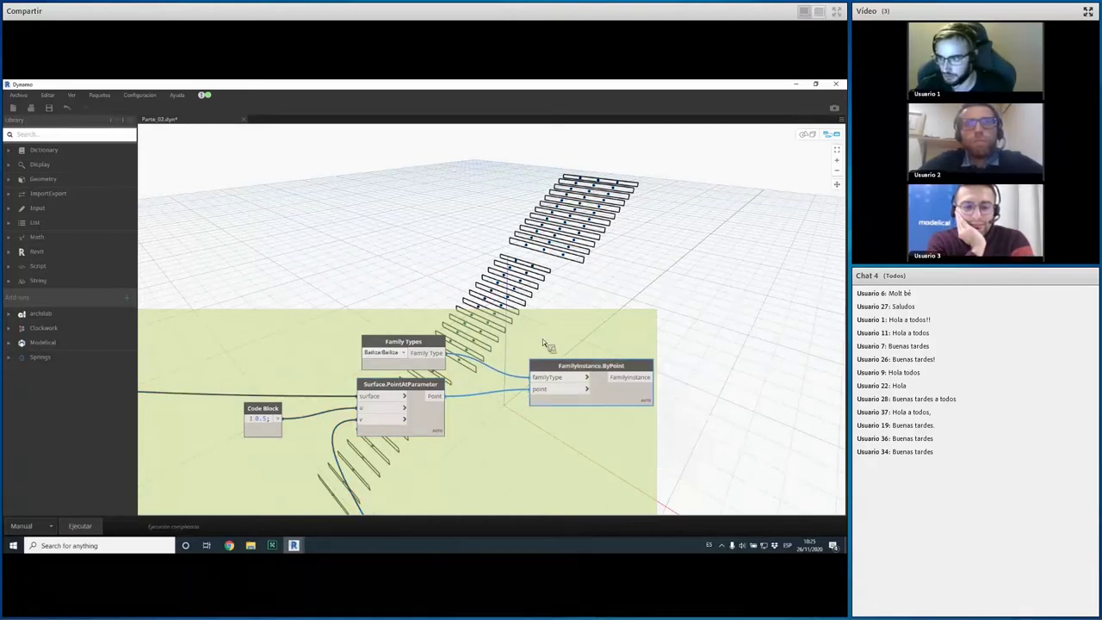
middle_click_drag(544, 335, 480, 276)
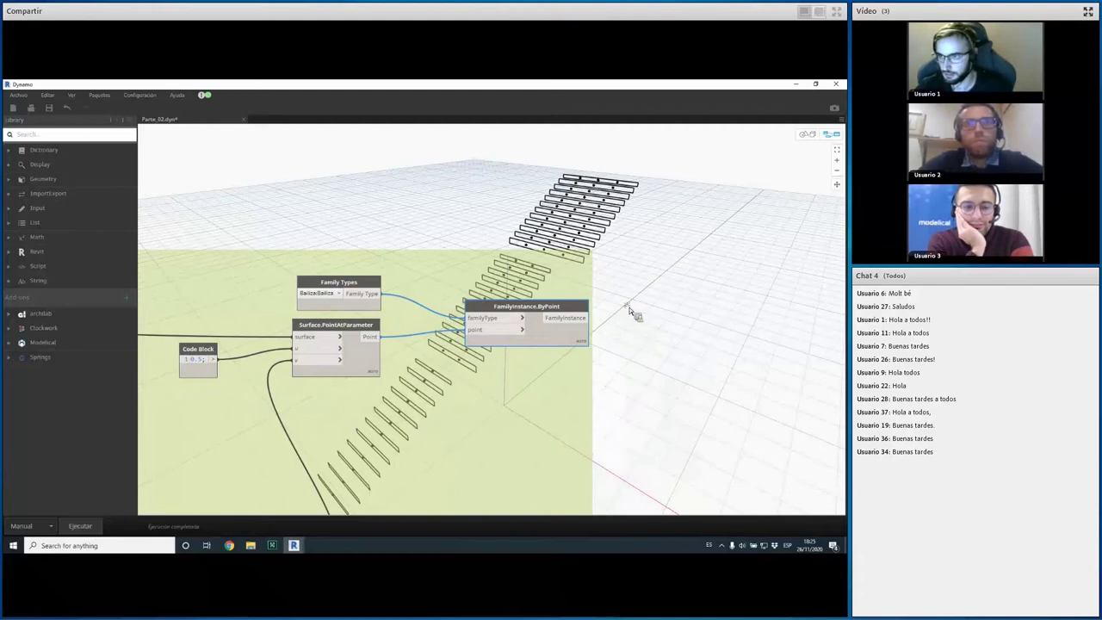
key("super+Down")
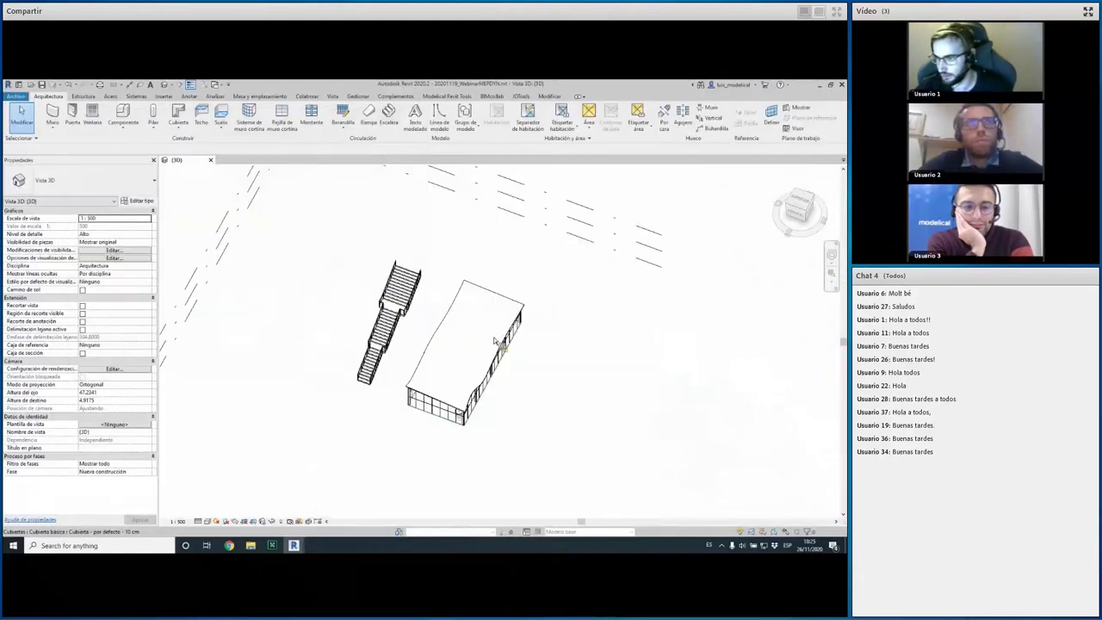
scroll(499, 342, "up", 5)
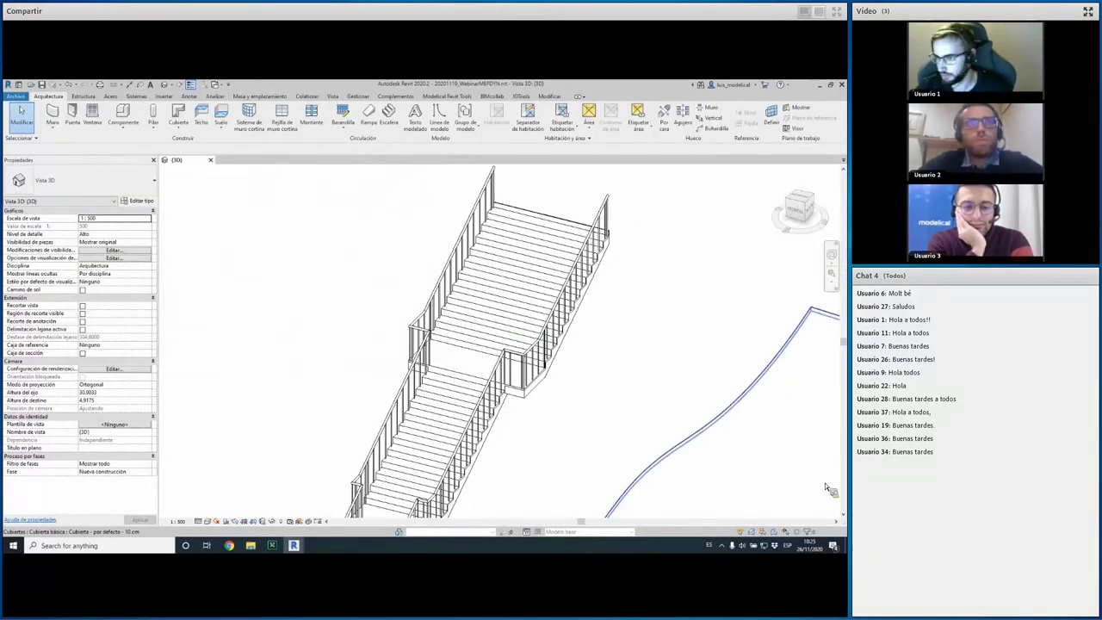
scroll(582, 323, "up", 5)
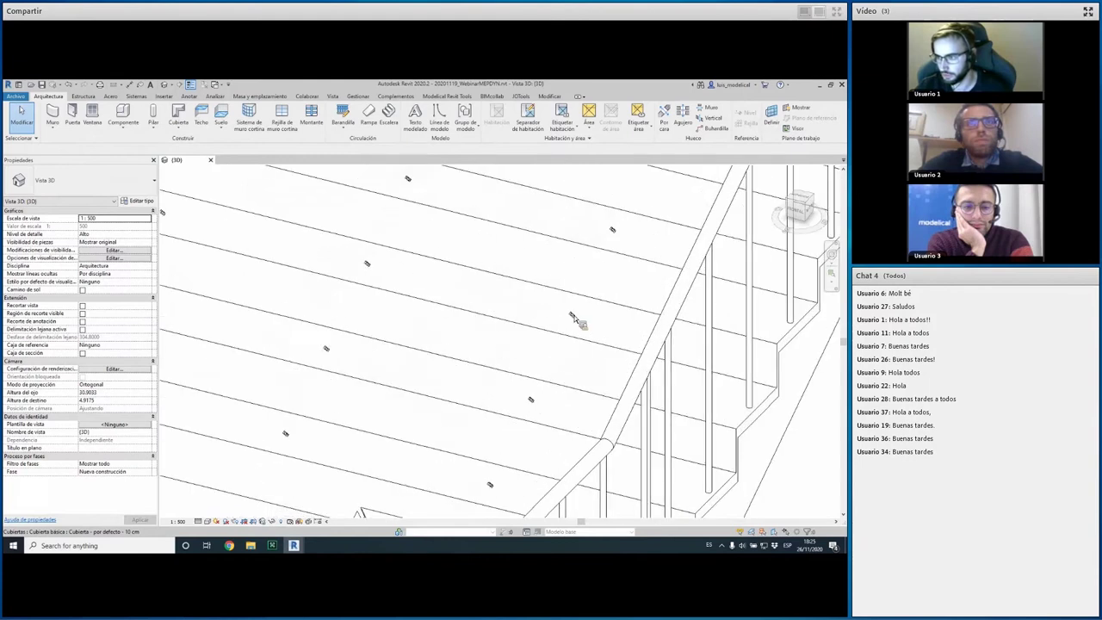
left_click(573, 317)
scroll(574, 319, "down", 5)
scroll(476, 222, "down", 3)
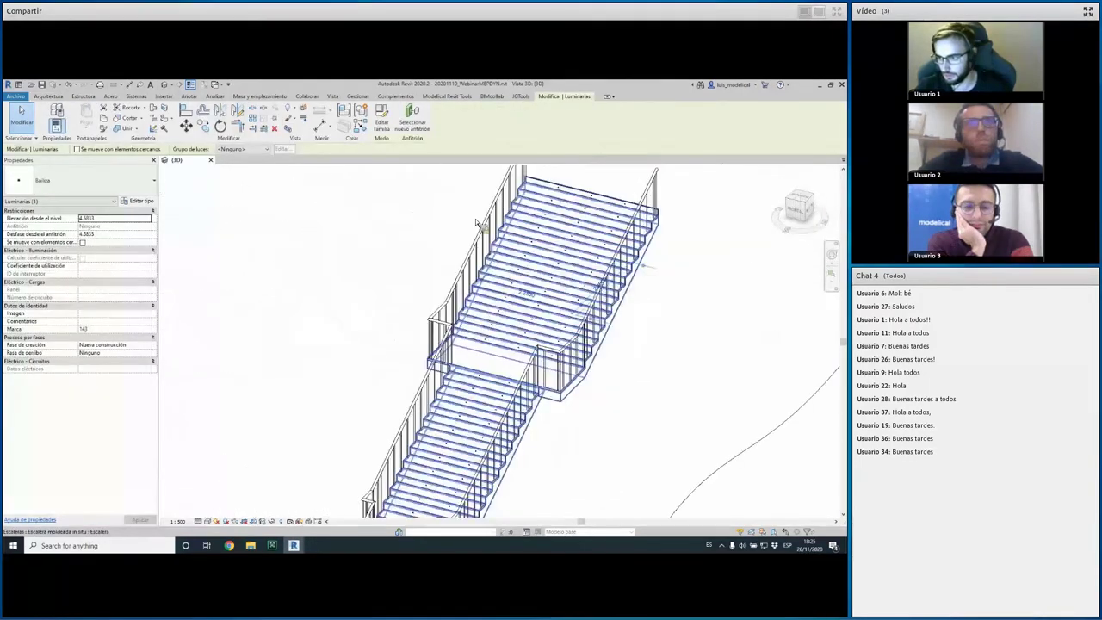
mouse_move(456, 243)
middle_mouse_down("shift")
mouse_move(412, 304)
mouse_move(613, 343)
middle_mouse_up("shift")
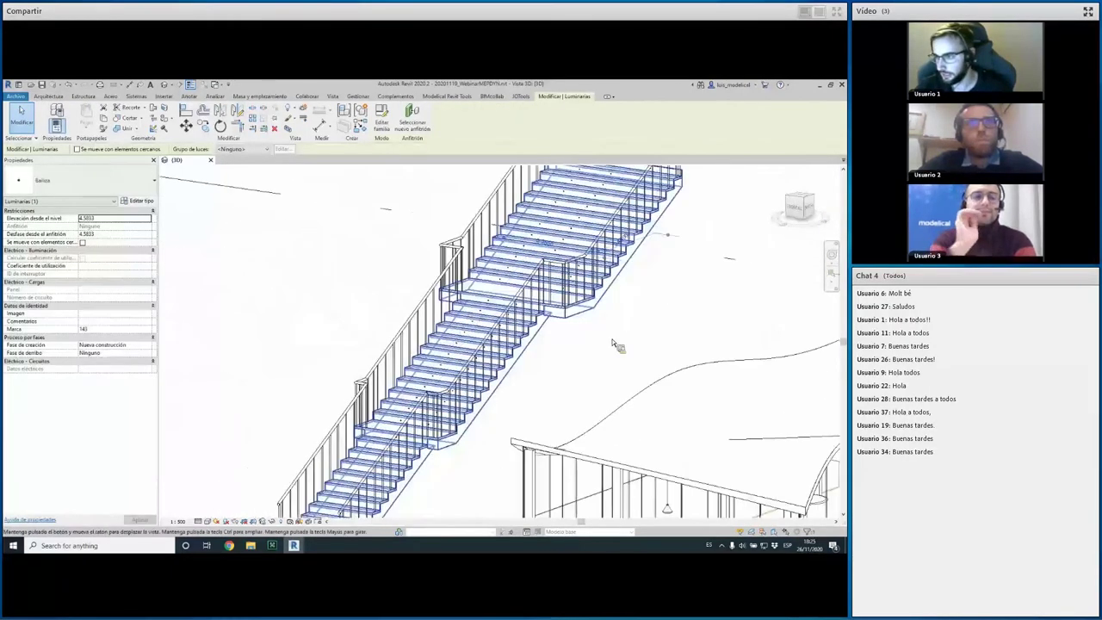
key("Escape")
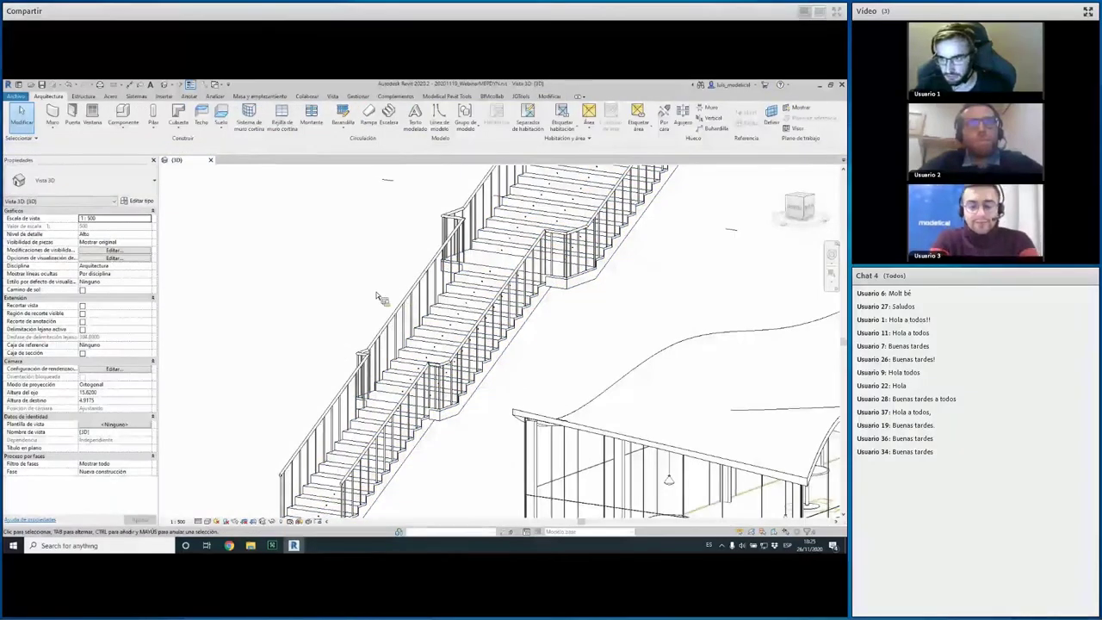
scroll(400, 370, "down", 3)
scroll(400, 370, "up", 2)
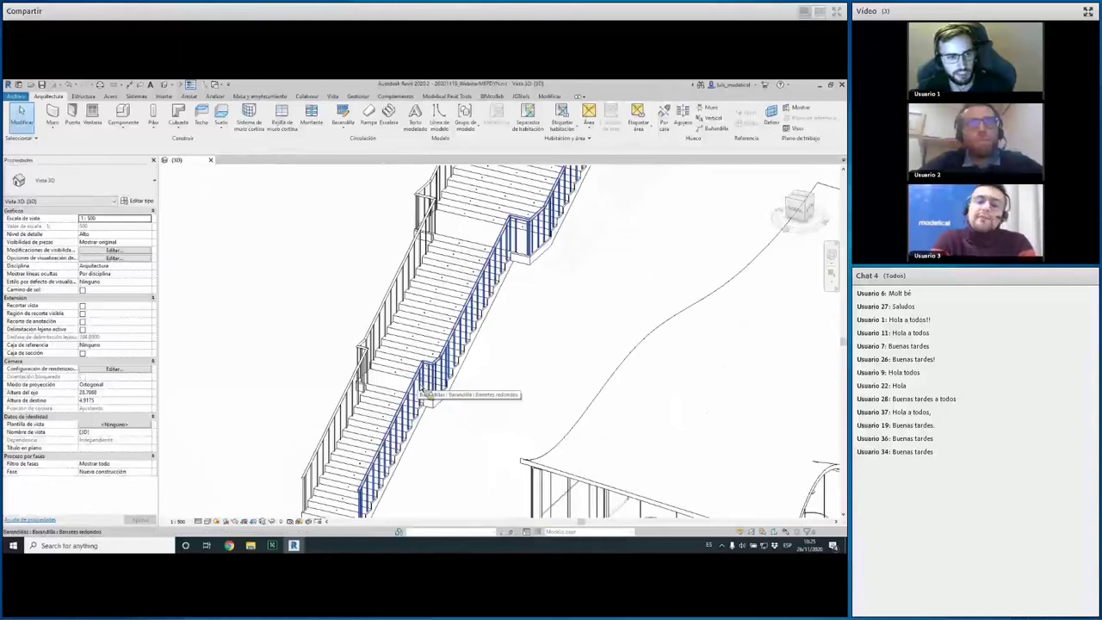
scroll(422, 394, "up", 3)
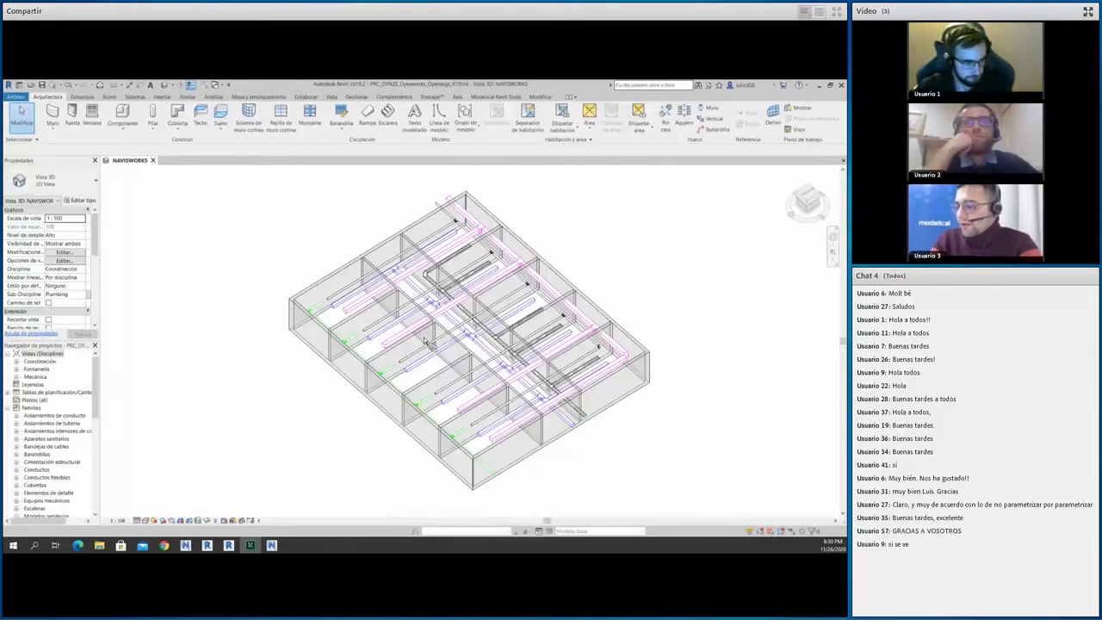
Switch to Navisworks Manage 2019 from the taskbar to view the MEP vs Walls clash results
left_click(271, 545)
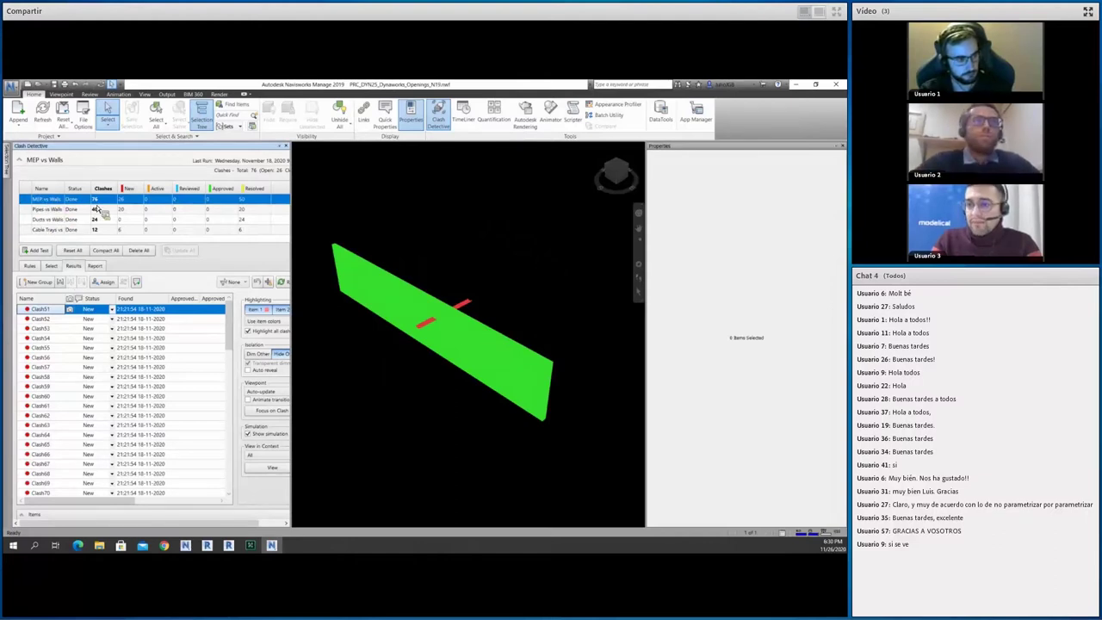
Step through the clash results starting at Clash52, then restore the Navisworks window to a smaller size
left_click(43, 318)
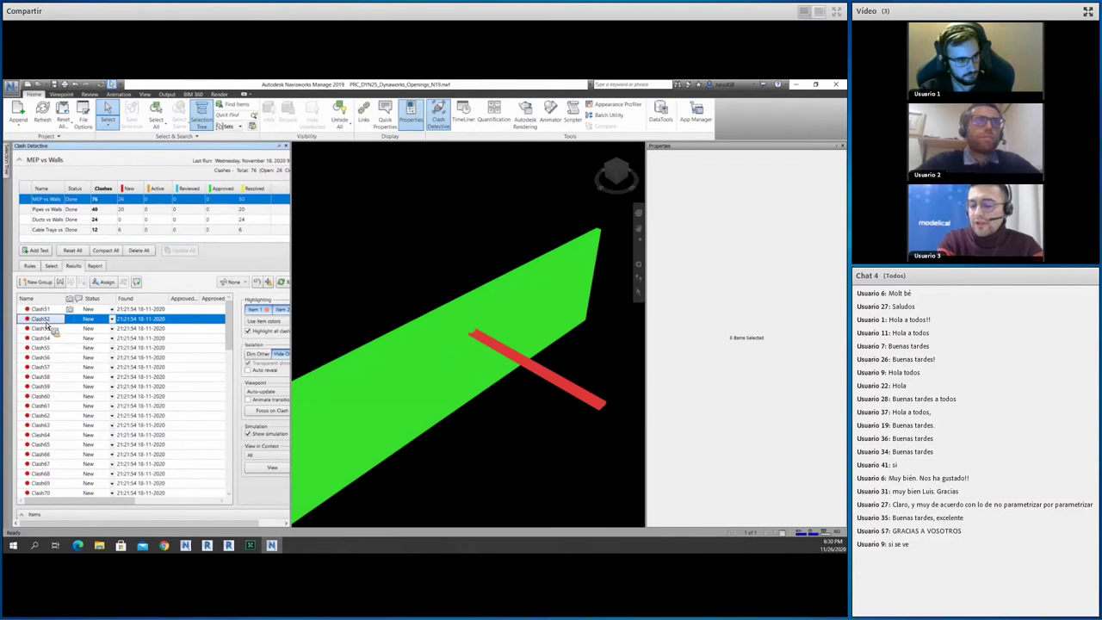
key("Down")
key("Down")
key("Down")
key("Down")
key("Down")
key("Down")
key("Down")
key("Down")
key("Down")
key("Down")
key("Down")
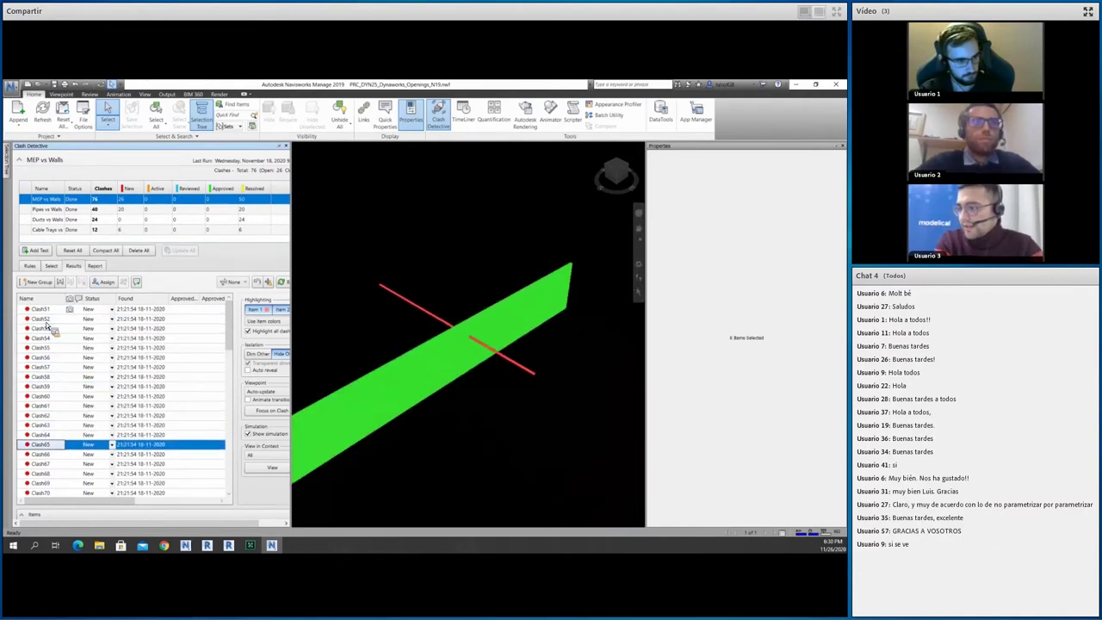
key("Down")
key("Down")
key("Down")
key("Down")
key("Down")
key("Down")
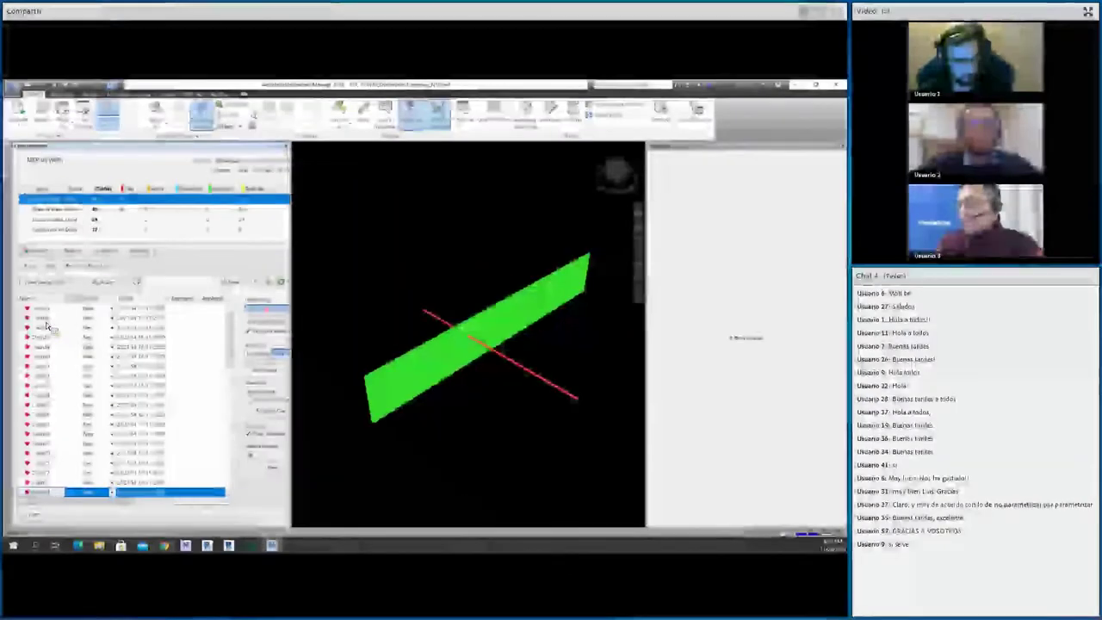
key("Up")
key("Down")
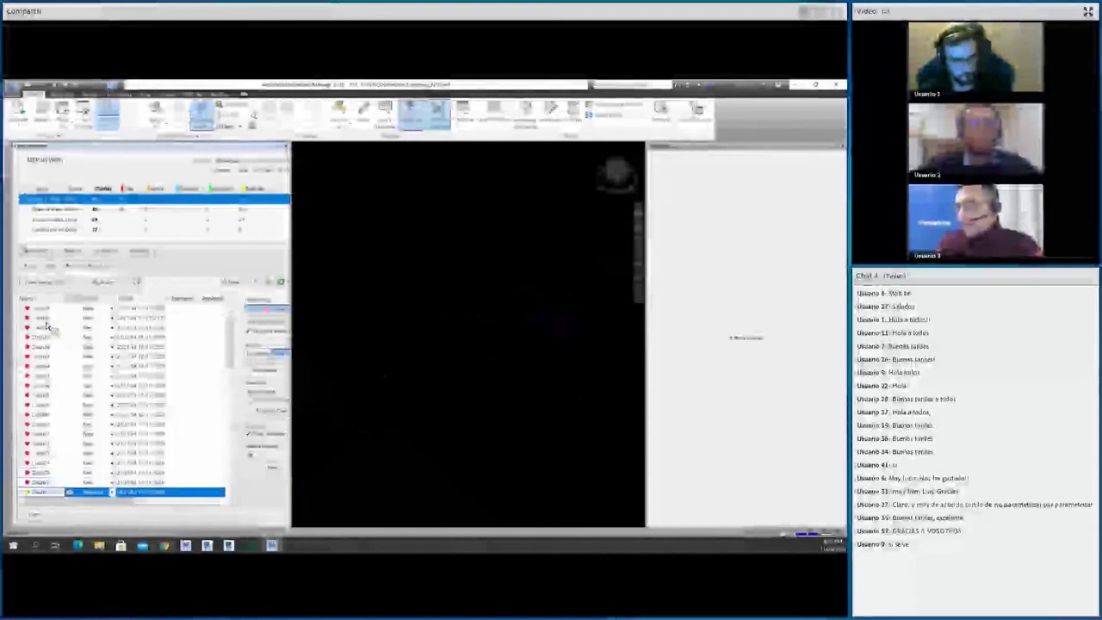
key("Down")
key("Down")
key("Down")
key("Down")
key("Down")
key("Down")
key("Down")
key("Down")
key("Down")
key("Down")
key("Down")
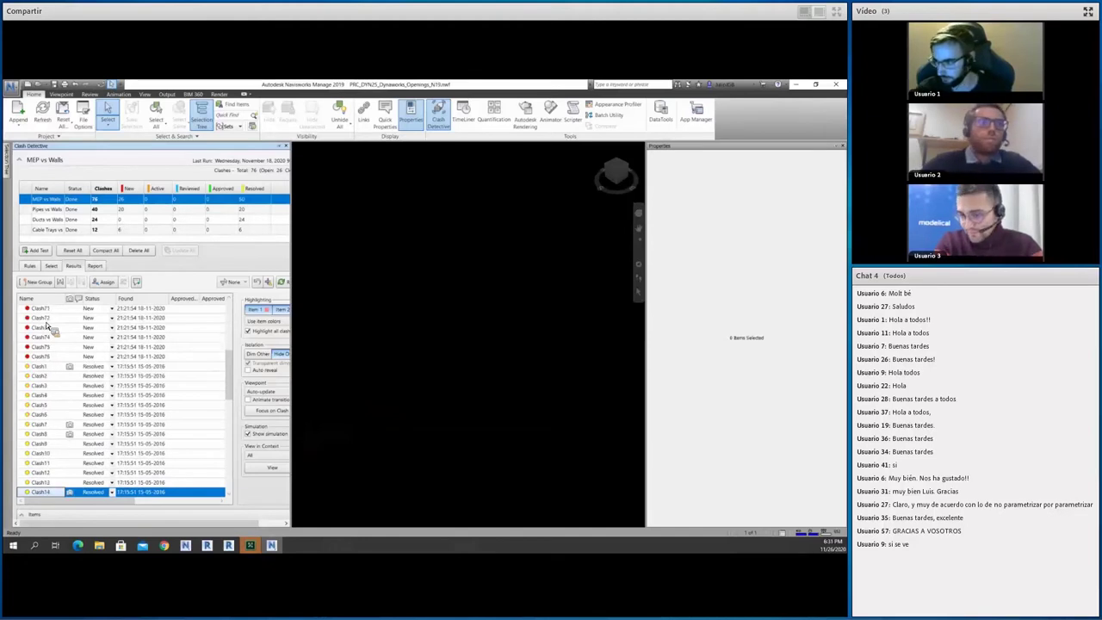
key("Up")
key("Up")
key("Up")
key("Up")
key("Up")
key("Up")
key("Up")
key("Up")
key("Up")
key("Up")
key("Up")
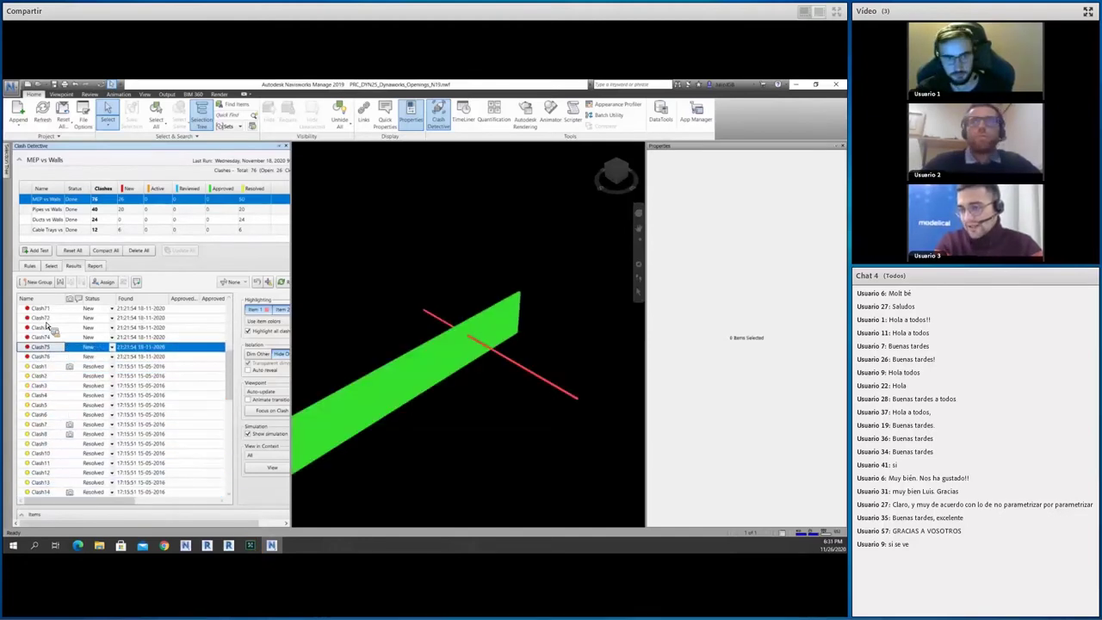
key("Up")
key("Up")
key("Up")
key("Up")
key("Up")
key("Up")
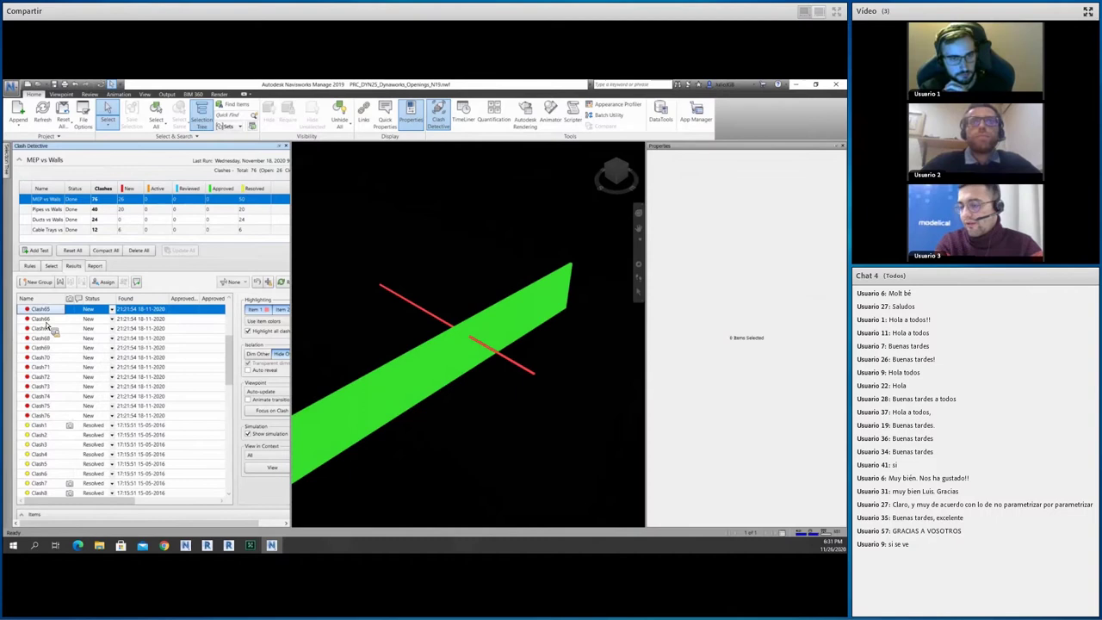
key("Up")
key("Up")
key("Up")
key("Up")
key("Up")
key("Up")
key("Up")
key("Up")
key("Up")
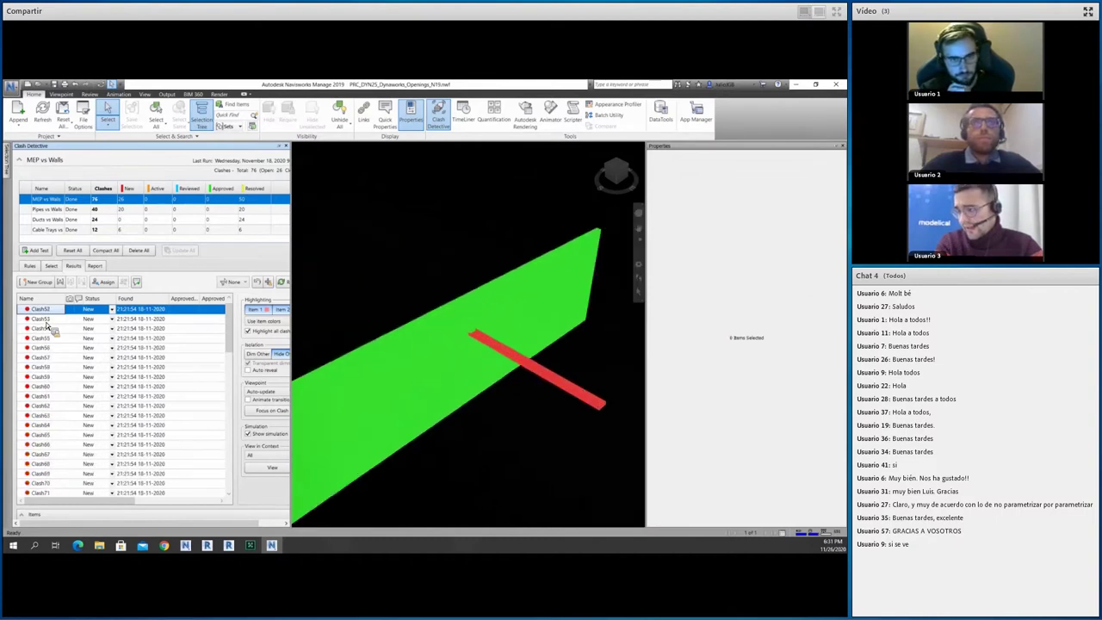
key("Up")
key("Up")
key("Up")
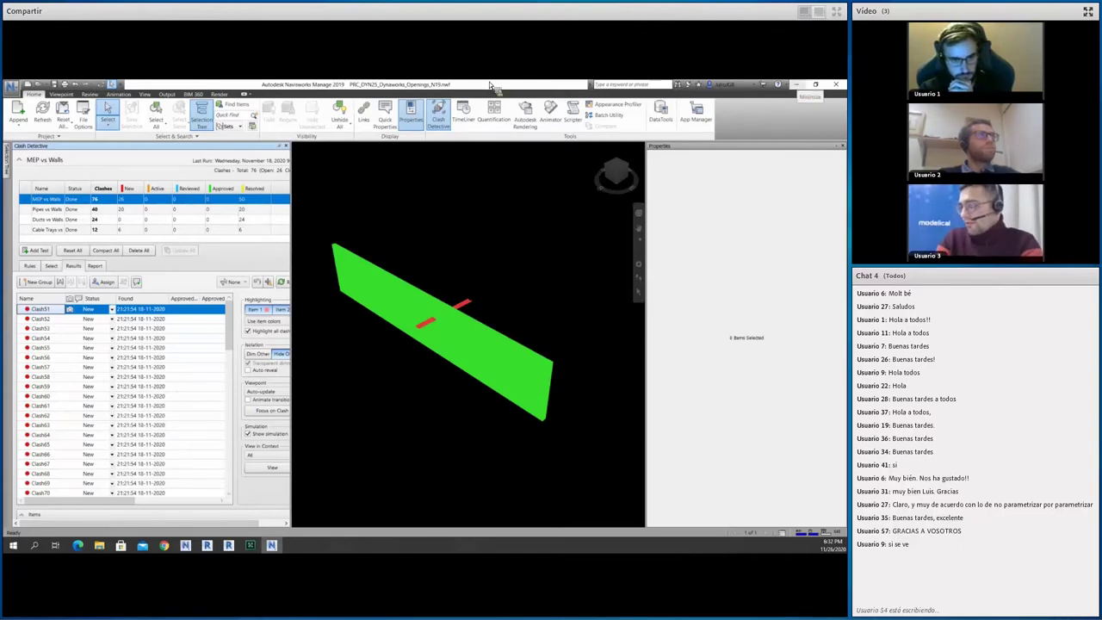
double_click(437, 85)
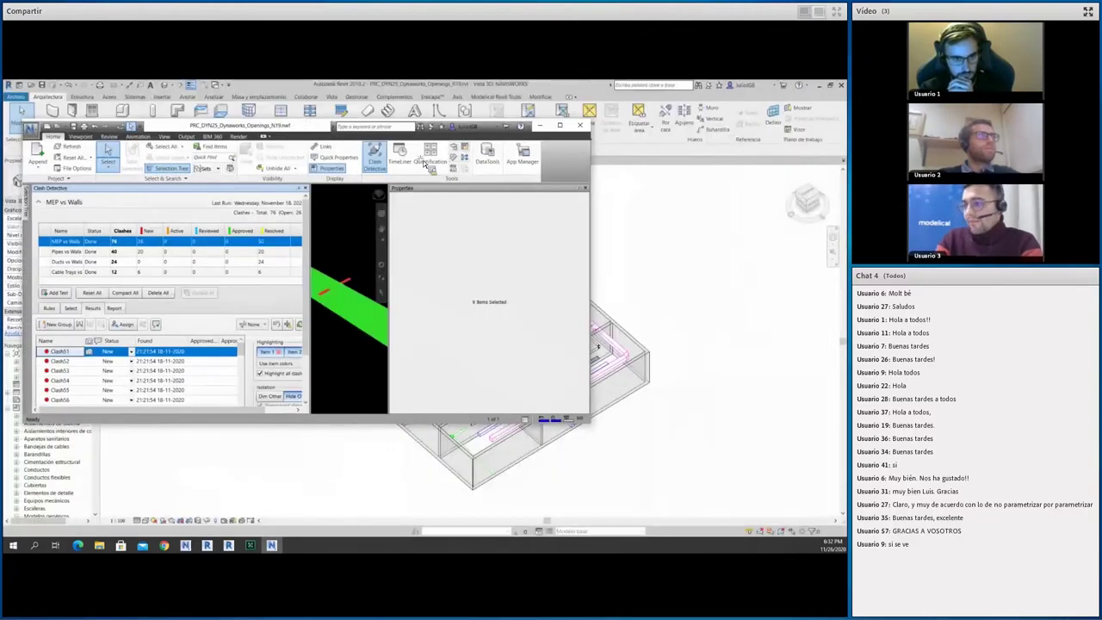
Bring the PRC_DYN25_Dynaworks_Openings_R19 graph up full size and pan to the OPEN NAVIS FILE nodes
key("alt+Tab")
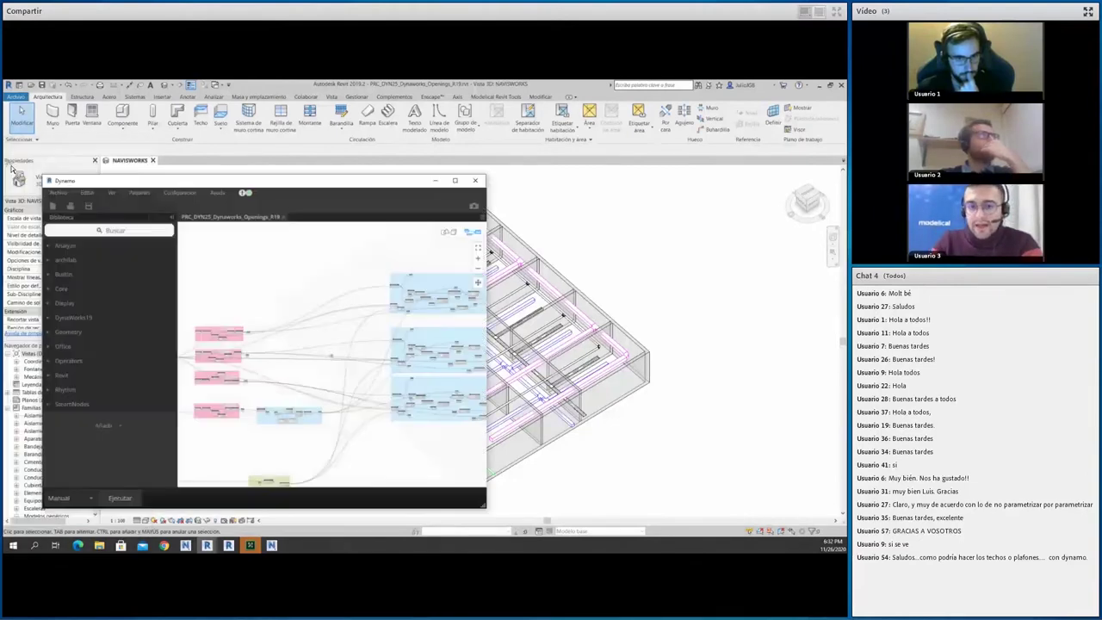
left_click_drag(295, 179, 480, 99)
scroll(321, 334, "down", 3)
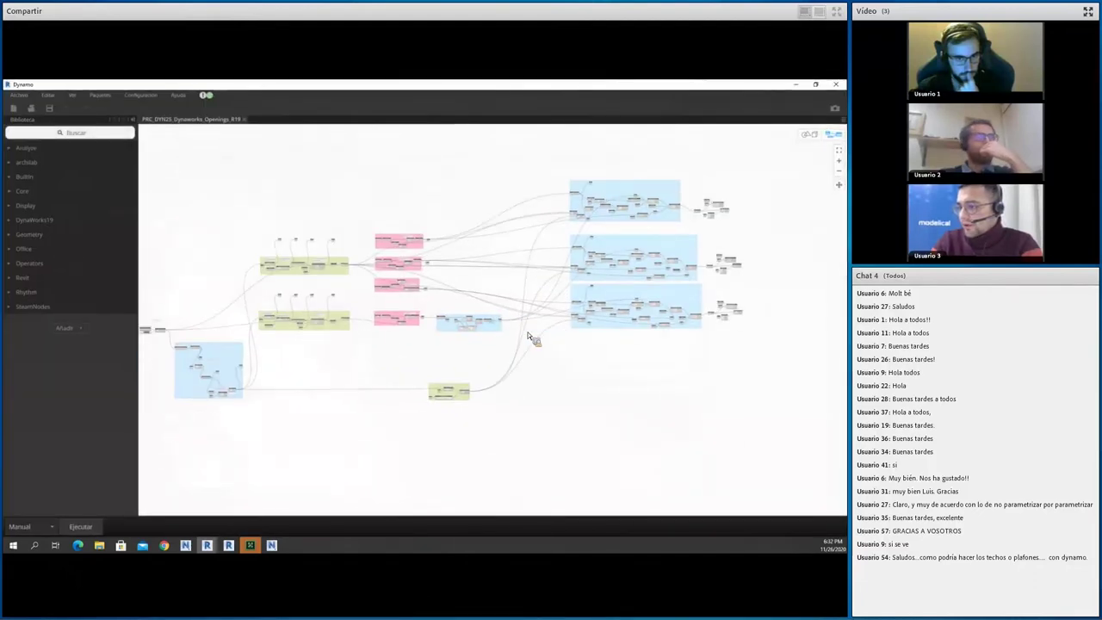
scroll(533, 337, "down", 3)
scroll(386, 347, "up", 2)
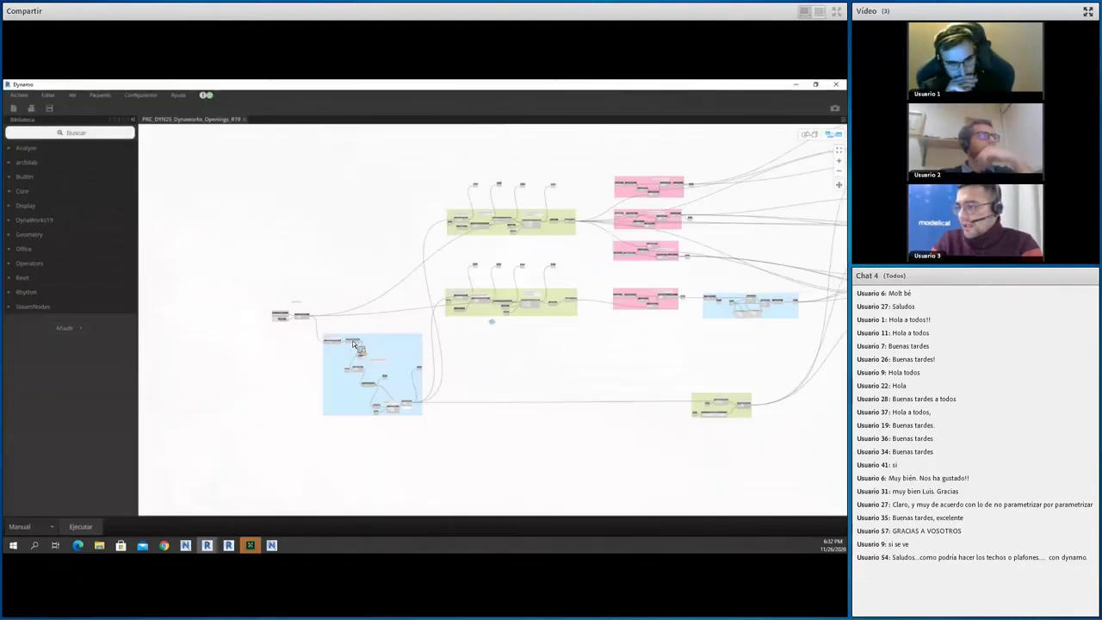
scroll(352, 340, "up", 2)
scroll(297, 317, "up", 2)
scroll(304, 313, "up", 2)
middle_click_drag(304, 313, 516, 344)
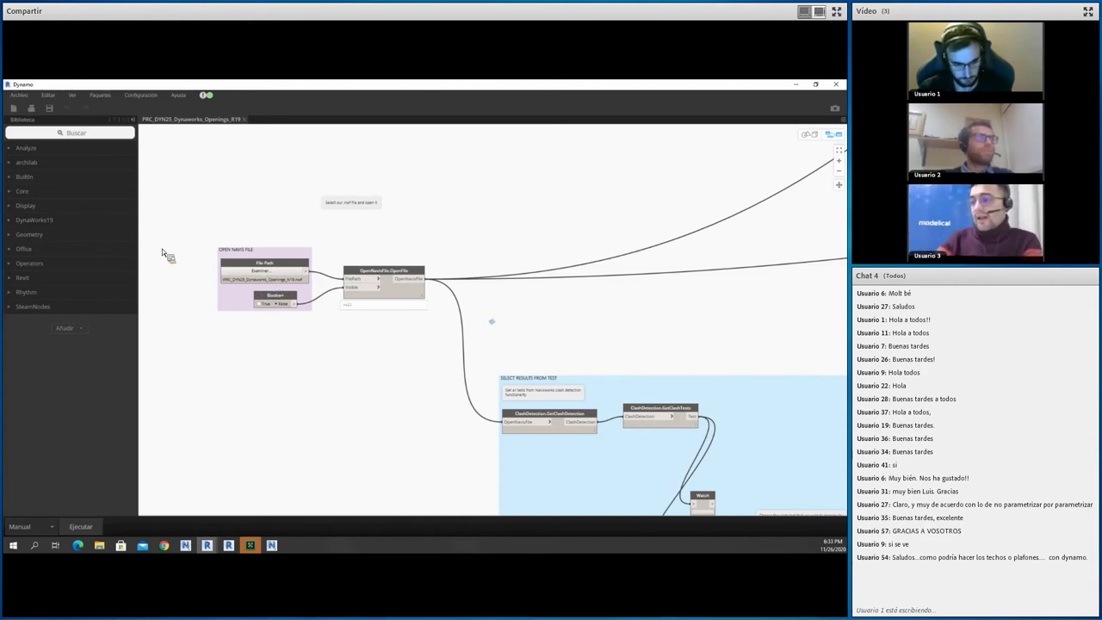
Run the graph from the File Path and OpenNavisFile nodes and view the opened Navisworks clash tests
left_click(272, 279)
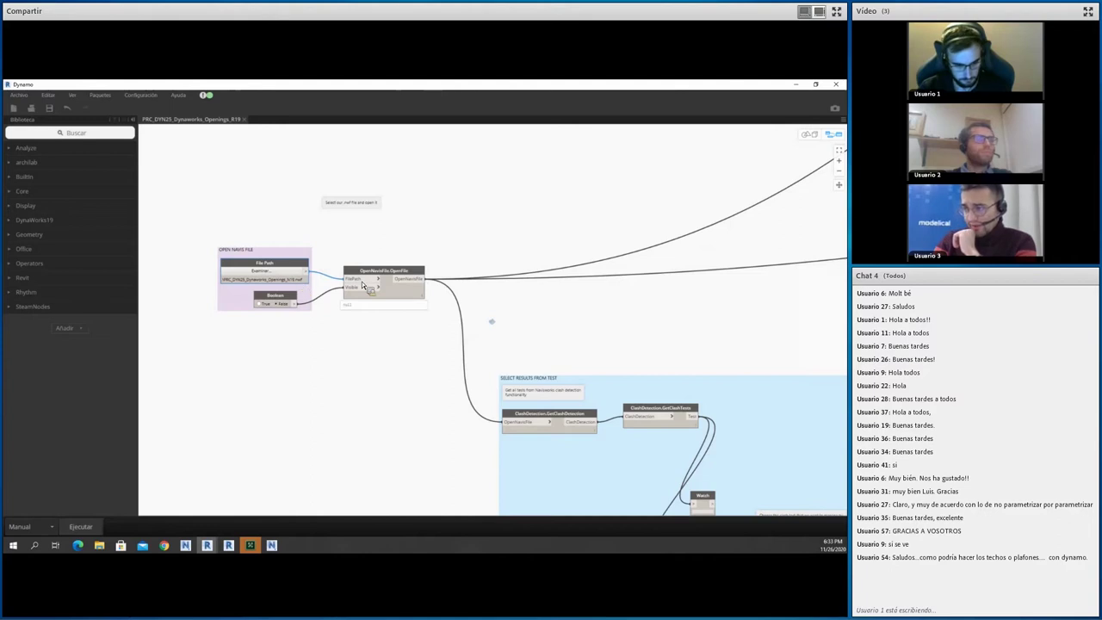
left_click(400, 285)
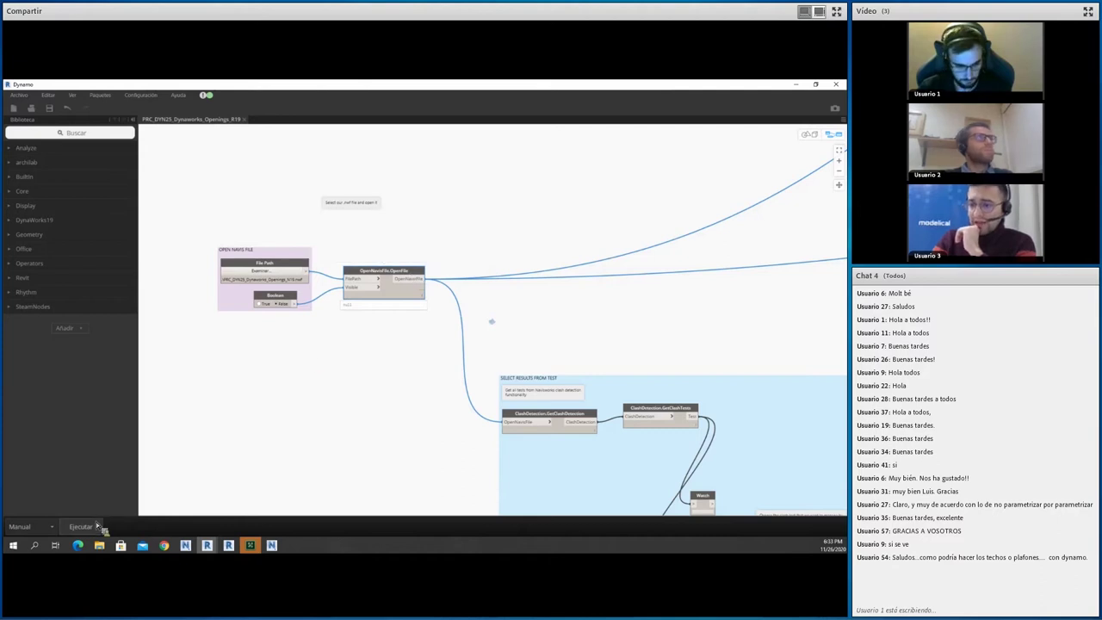
scroll(327, 439, "down", 2)
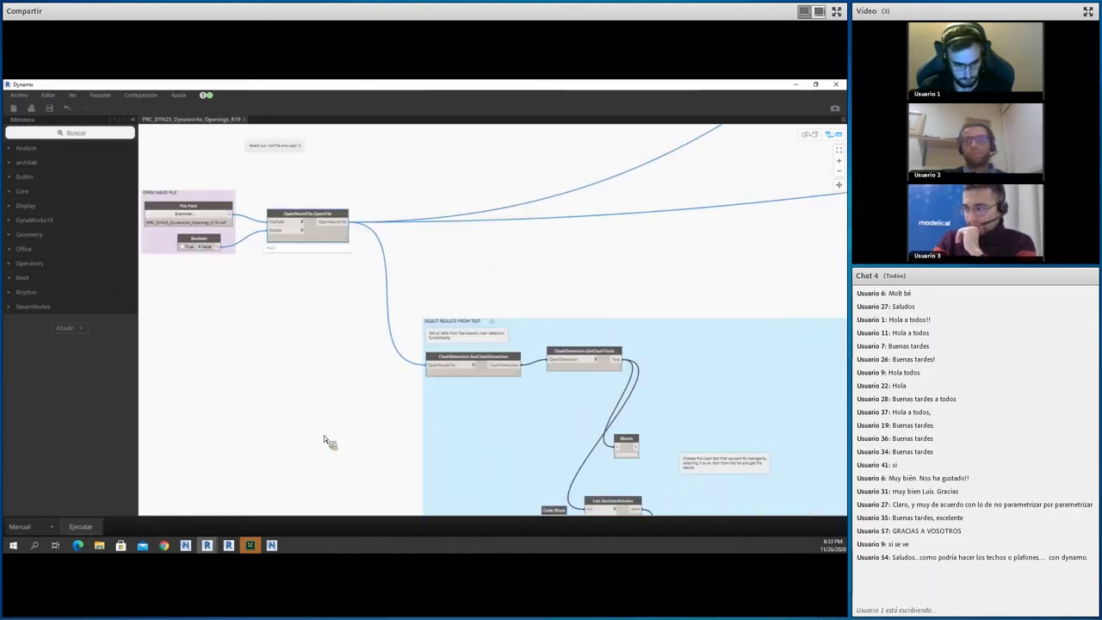
scroll(321, 423, "down", 2)
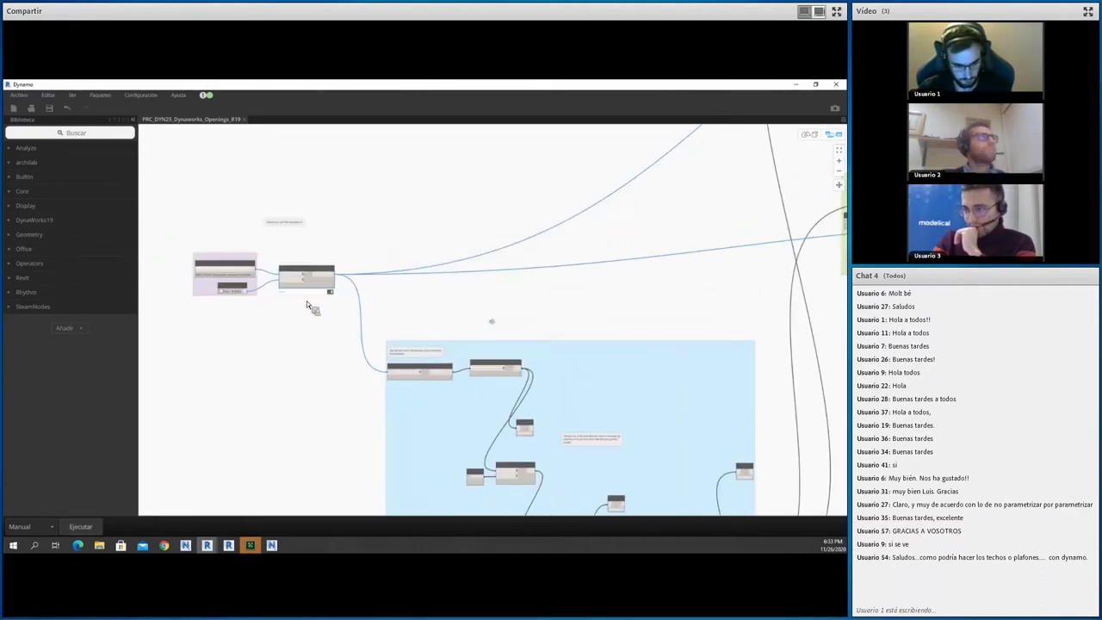
scroll(310, 310, "up", 1)
scroll(332, 279, "up", 1)
scroll(329, 274, "up", 1)
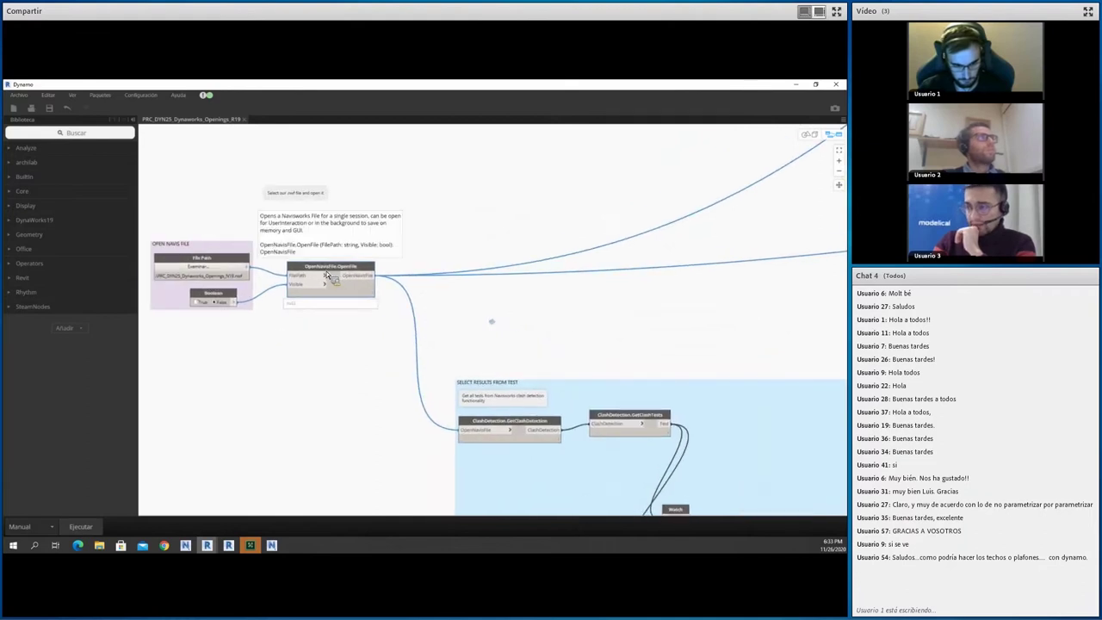
left_click(83, 526)
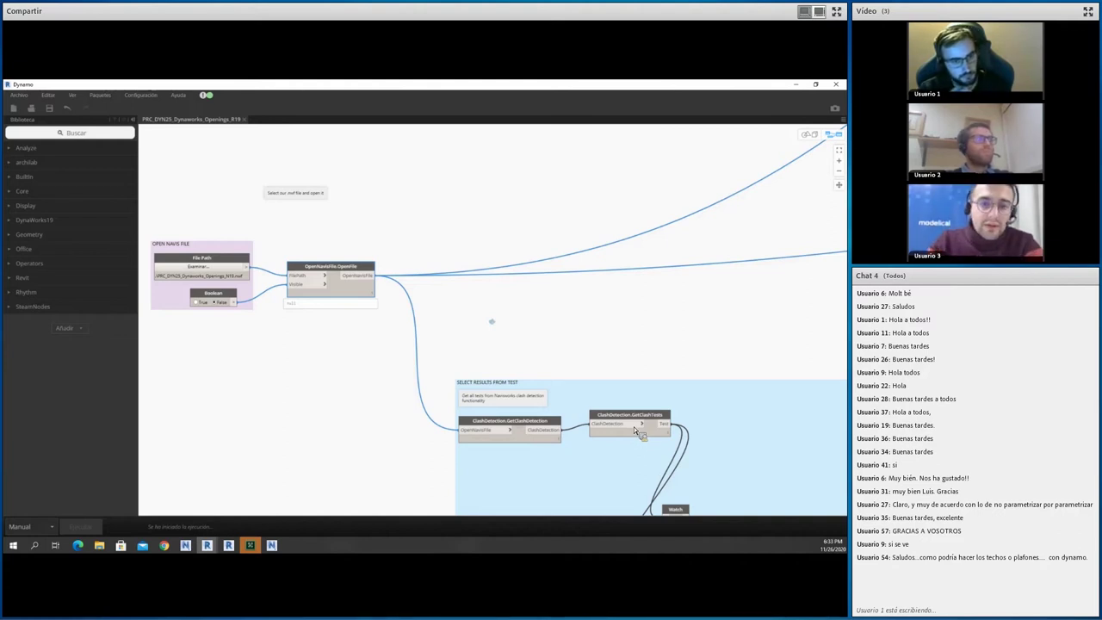
key("alt+Tab")
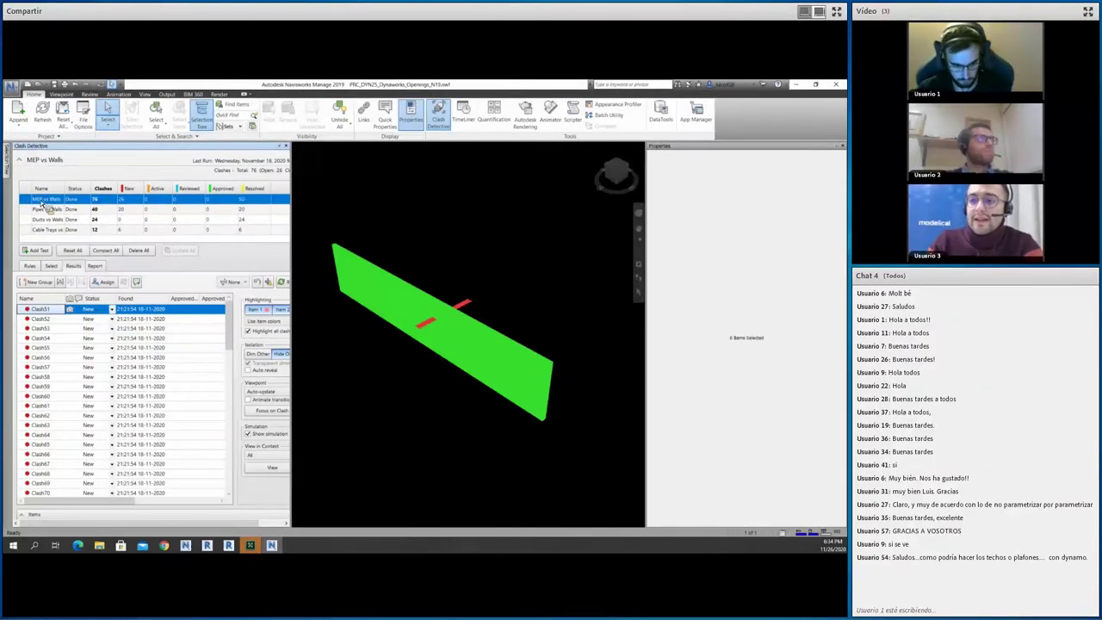
Return to Dynamo and pan through the clash test and clash result Watch nodes
left_click(792, 83)
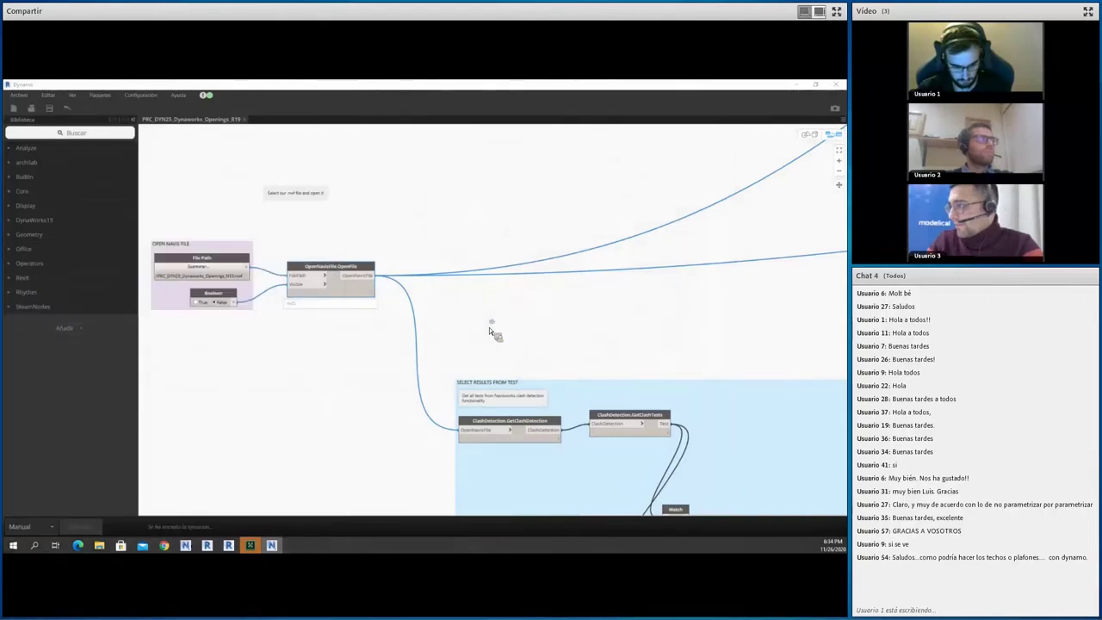
mouse_move(207, 545)
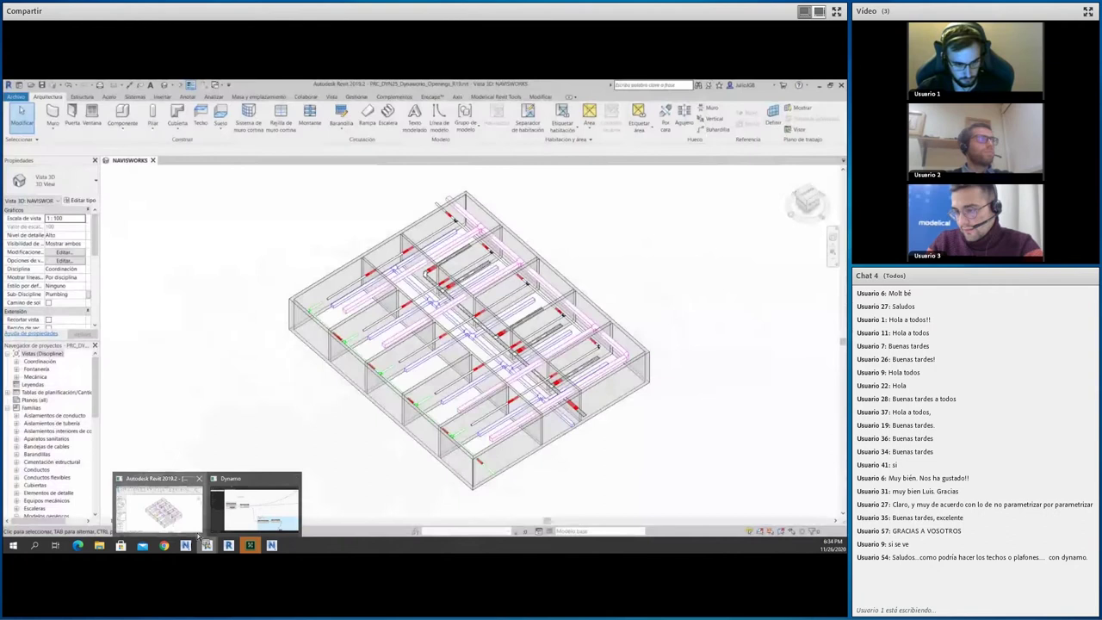
left_click(255, 504)
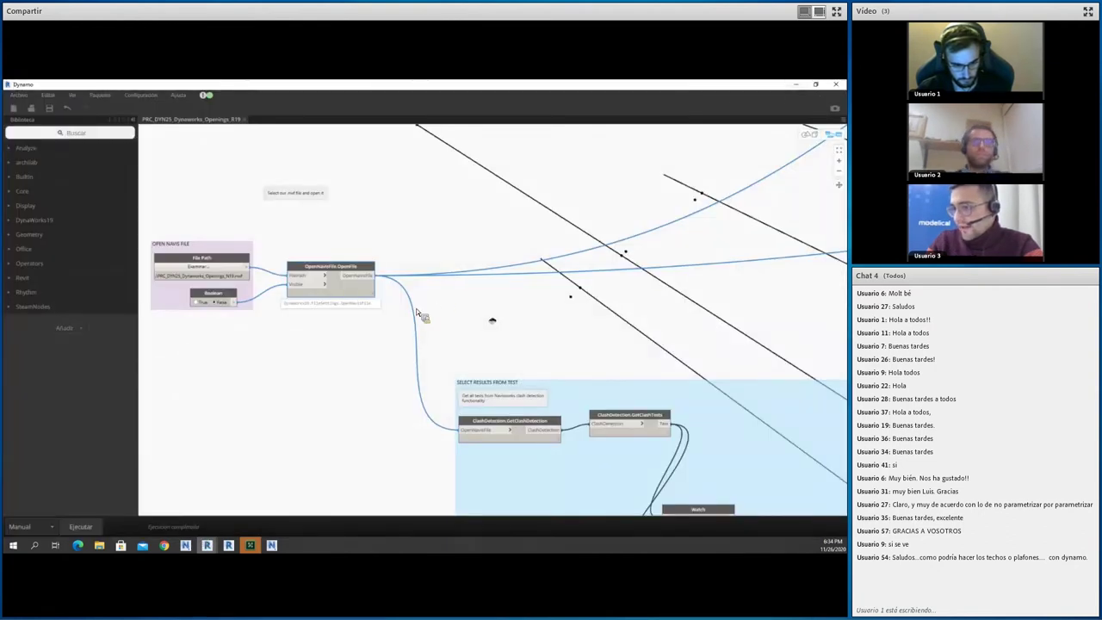
middle_click_drag(416, 308, 399, 293)
middle_click_drag(531, 439, 437, 368)
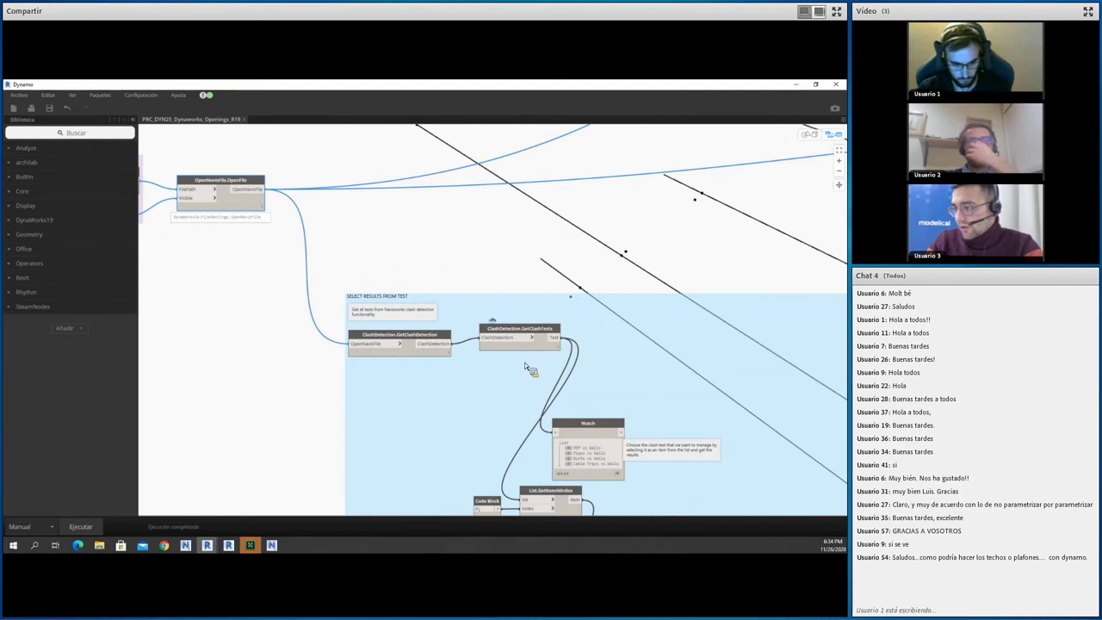
middle_click_drag(641, 481, 558, 360)
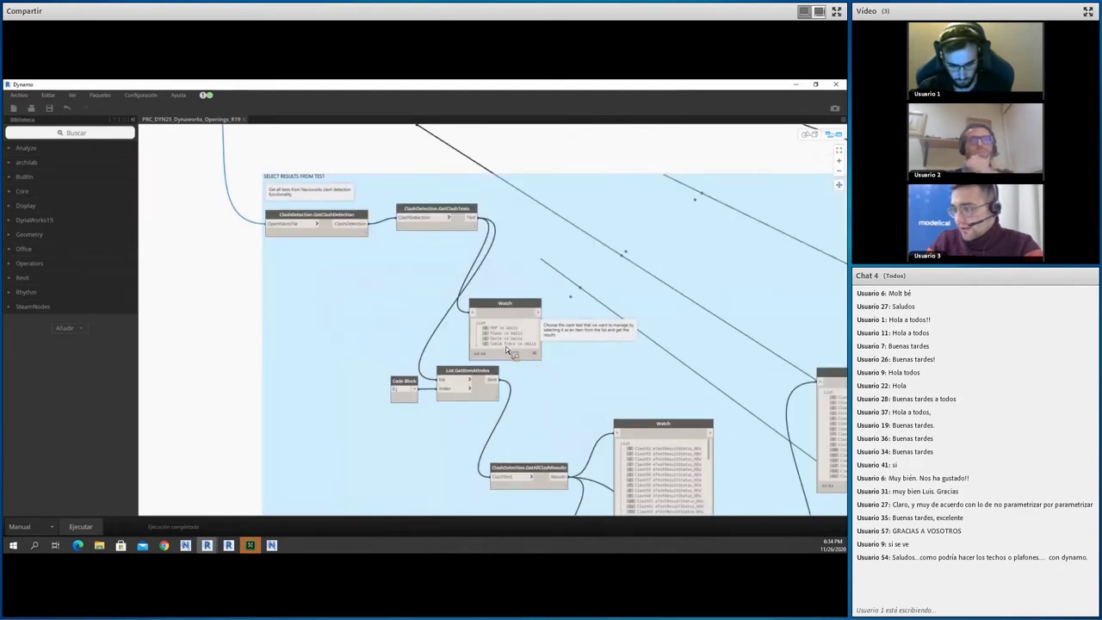
middle_click_drag(534, 376, 482, 303)
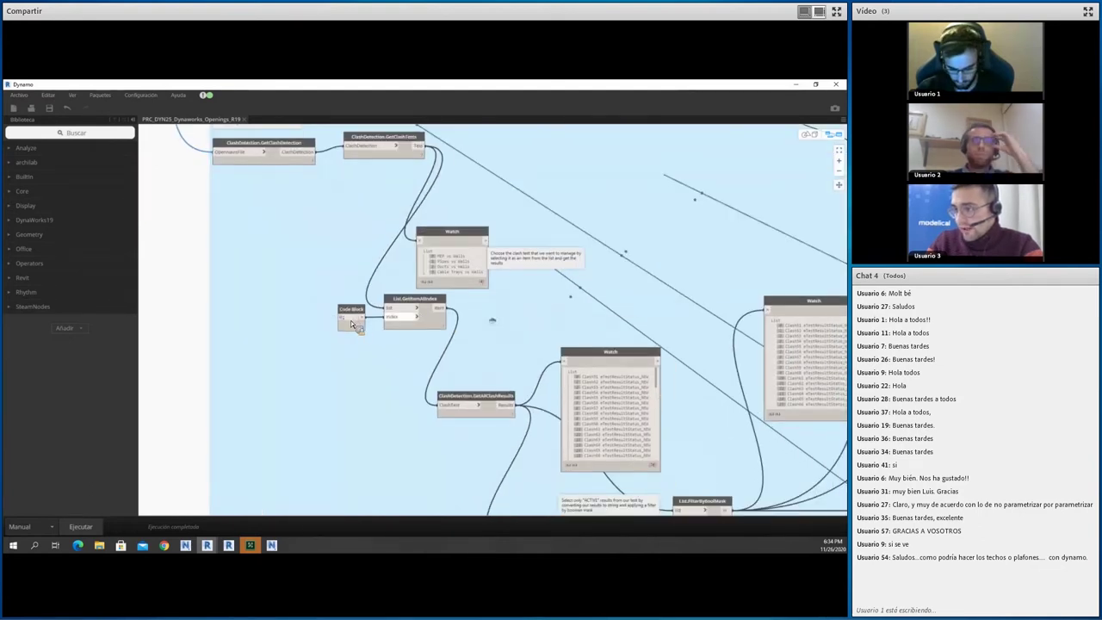
mouse_move(404, 389)
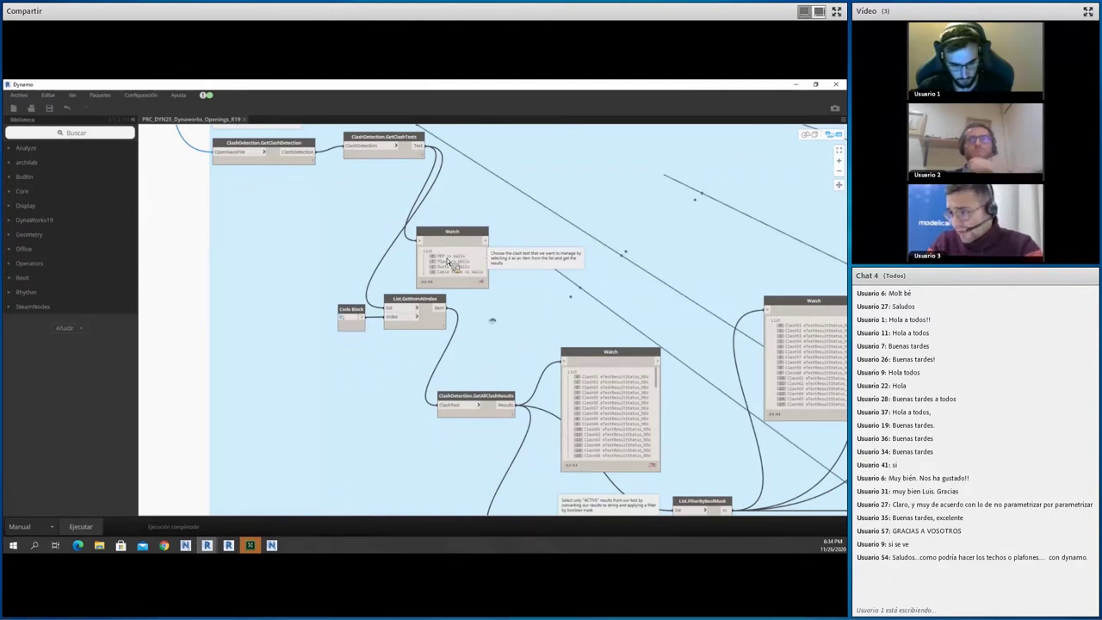
middle_click_drag(449, 320, 340, 241)
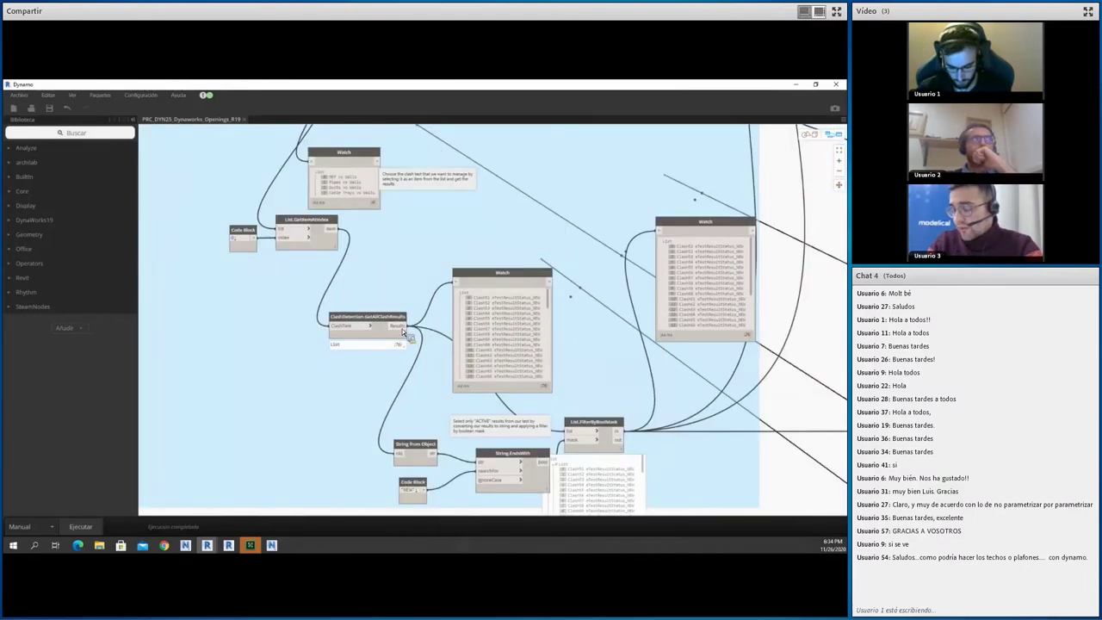
Inspect the List.FilterByBoolMask filtered clash results, then move on to the green CLASH POINT group
middle_click_drag(458, 286, 463, 267)
scroll(464, 263, "down", 2)
scroll(465, 263, "up", 2)
scroll(465, 261, "up", 2)
scroll(466, 258, "up", 2)
scroll(465, 253, "up", 2)
scroll(469, 255, "down", 2)
scroll(469, 275, "down", 2)
scroll(463, 258, "down", 2)
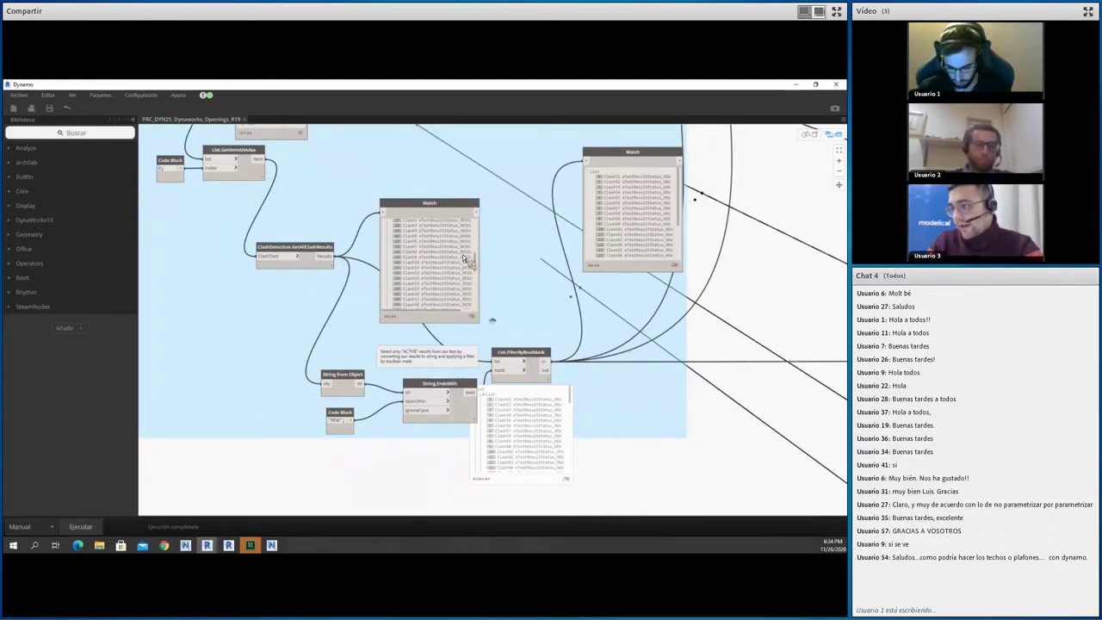
scroll(413, 361, "down", 3)
scroll(412, 370, "up", 4)
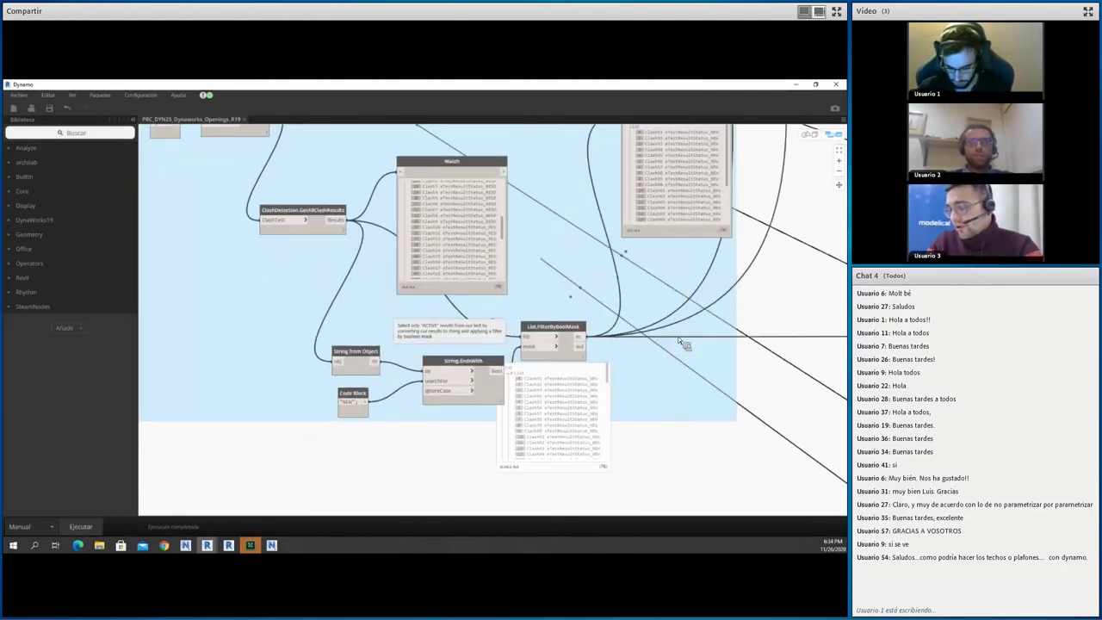
mouse_move(733, 125)
middle_mouse_down()
mouse_move(568, 209)
mouse_move(493, 297)
middle_mouse_up()
scroll(539, 198, "down", 3)
scroll(508, 222, "down", 2)
scroll(495, 300, "up", 1)
scroll(494, 302, "up", 2)
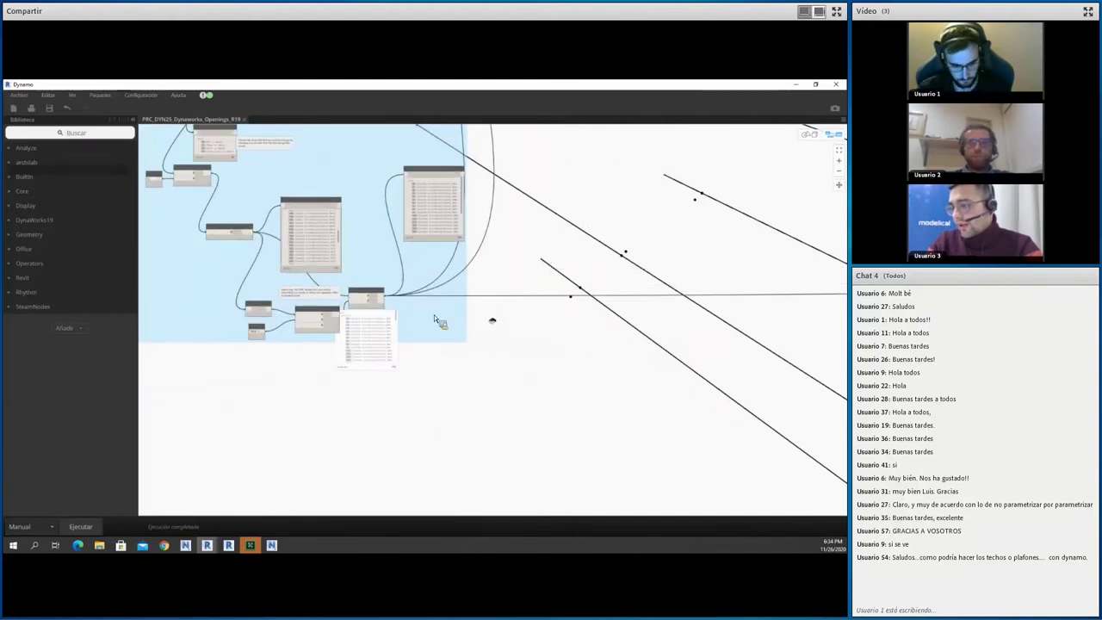
scroll(462, 269, "up", 1)
scroll(469, 256, "up", 2)
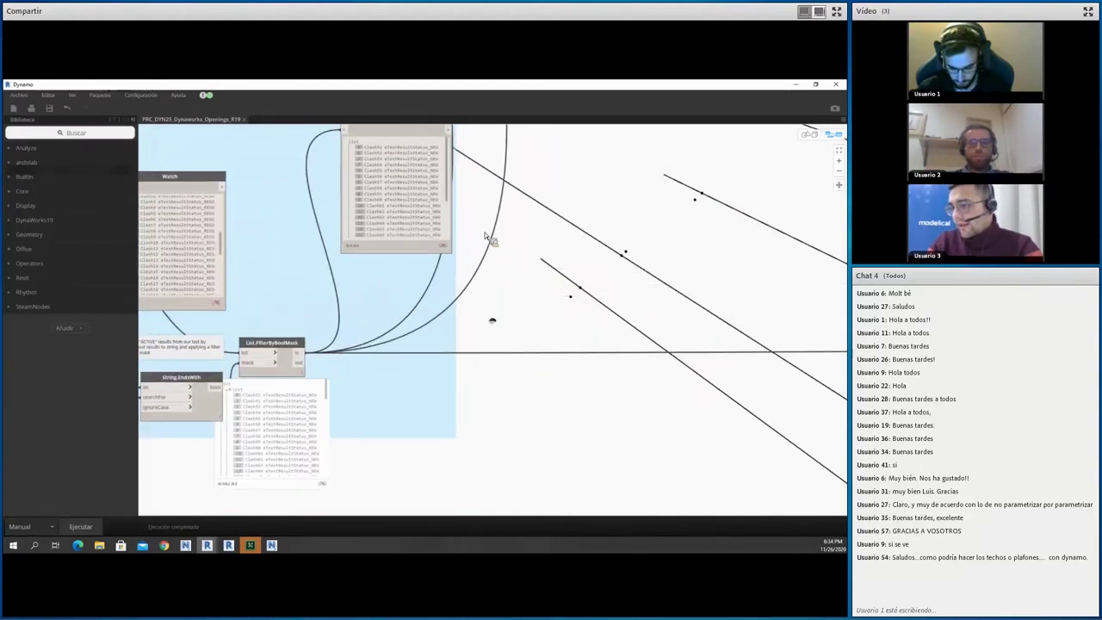
scroll(476, 244, "up", 2)
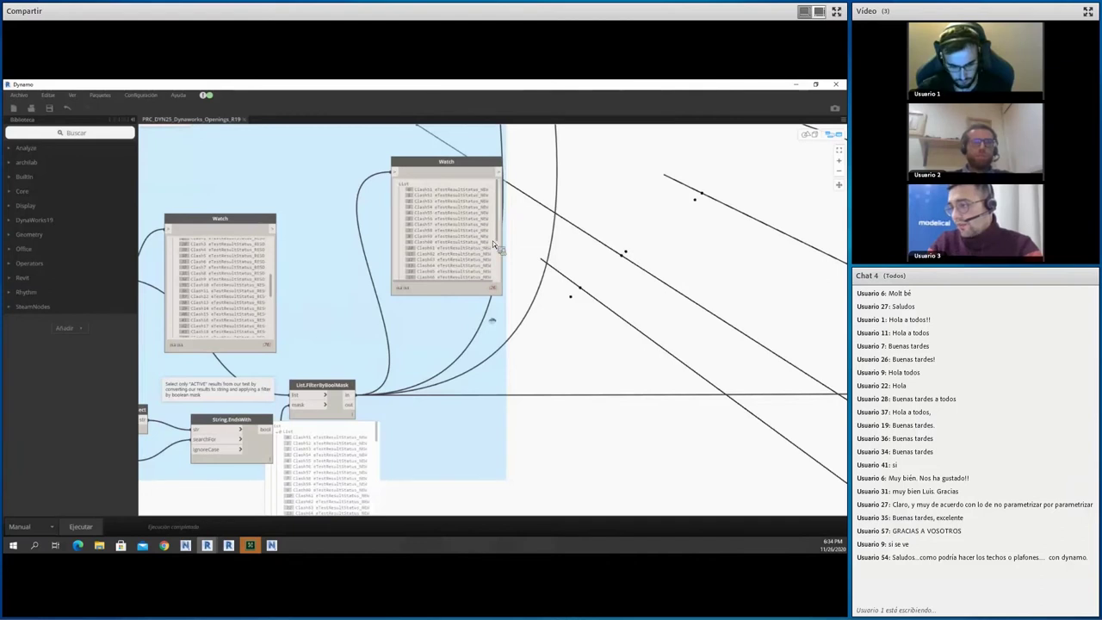
scroll(493, 243, "down", 3)
scroll(532, 267, "down", 1)
middle_click_drag(532, 268, 360, 268)
scroll(723, 292, "up", 3)
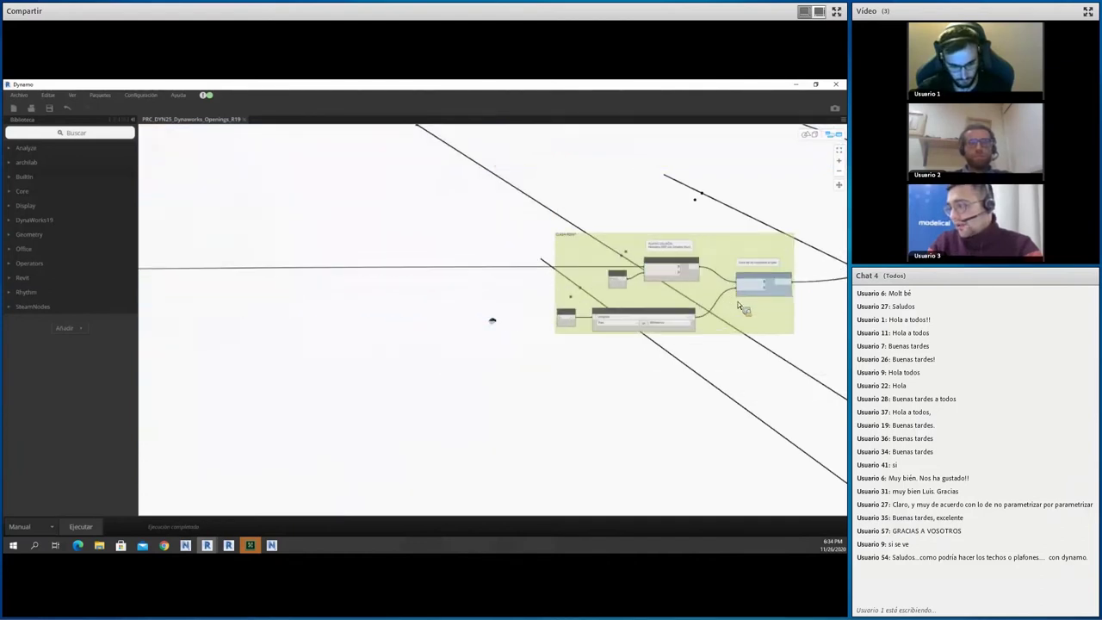
scroll(737, 306, "up", 2)
middle_click_drag(672, 296, 578, 256)
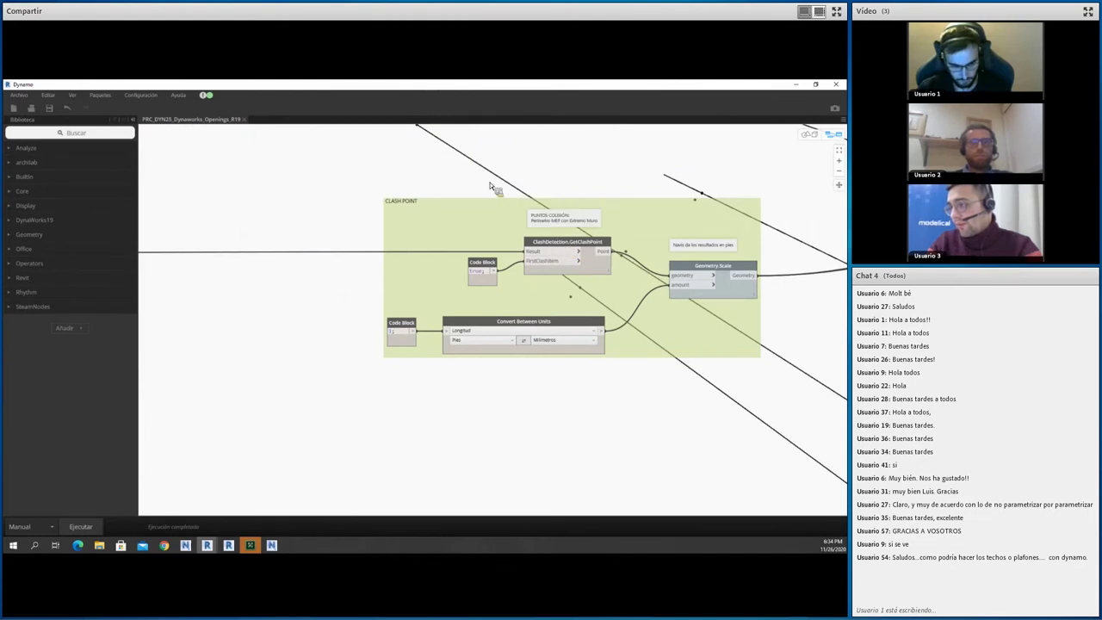
left_click(593, 252)
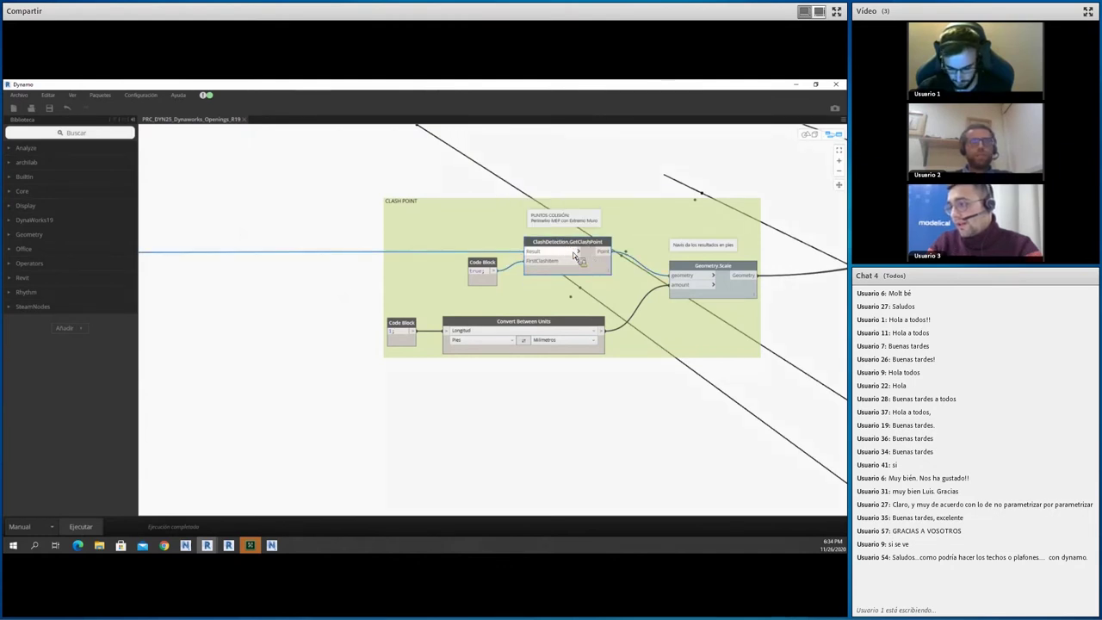
middle_click_drag(730, 380, 673, 336)
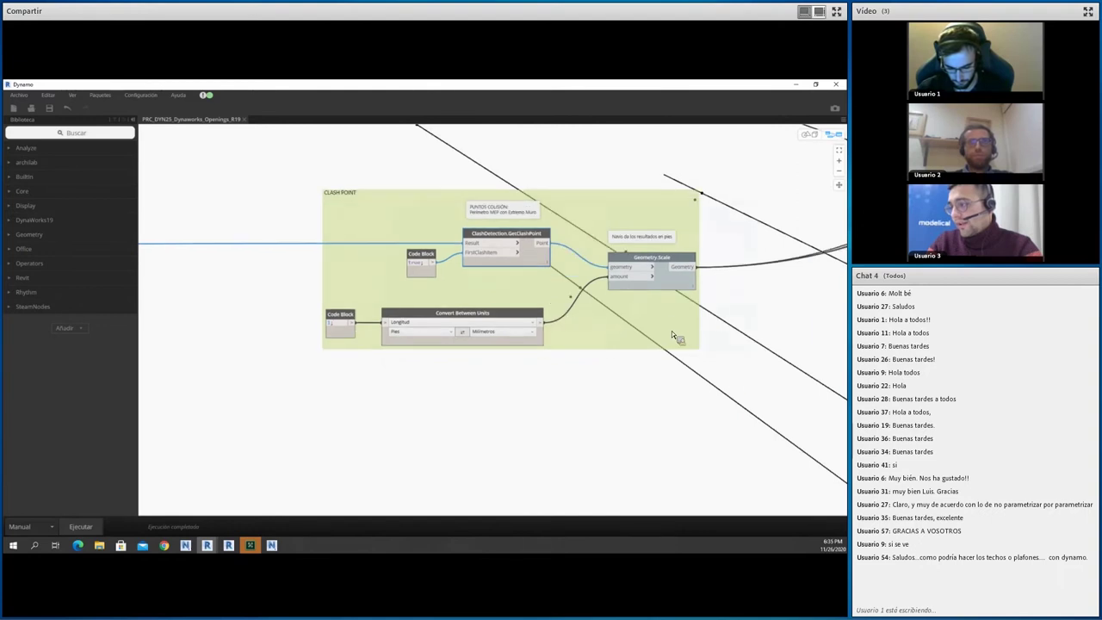
mouse_move(462, 331)
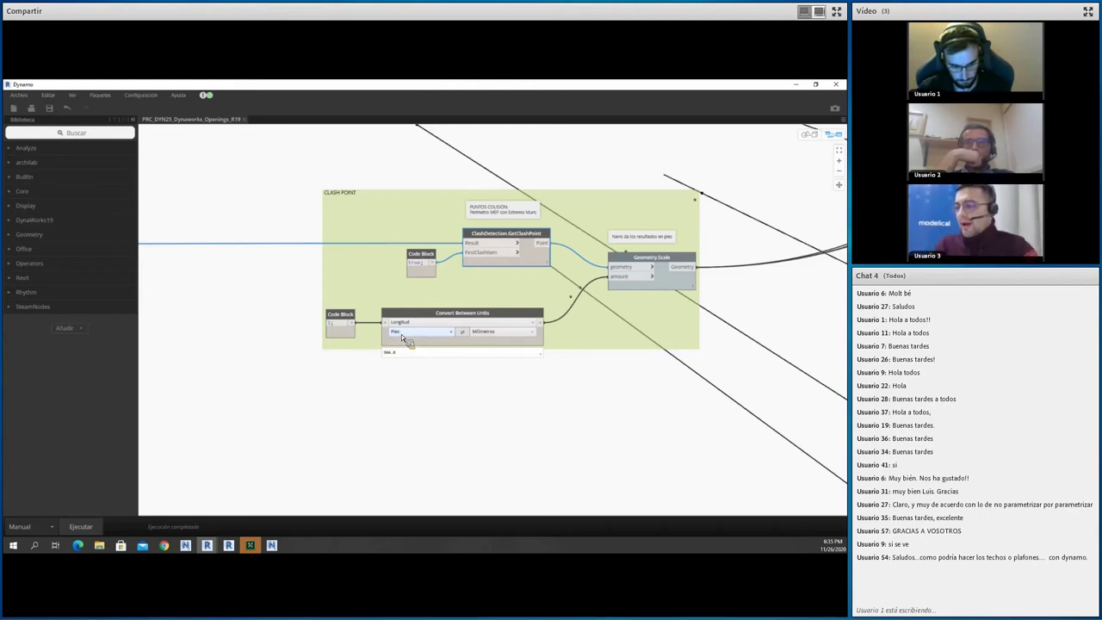
middle_click_drag(665, 333, 427, 372)
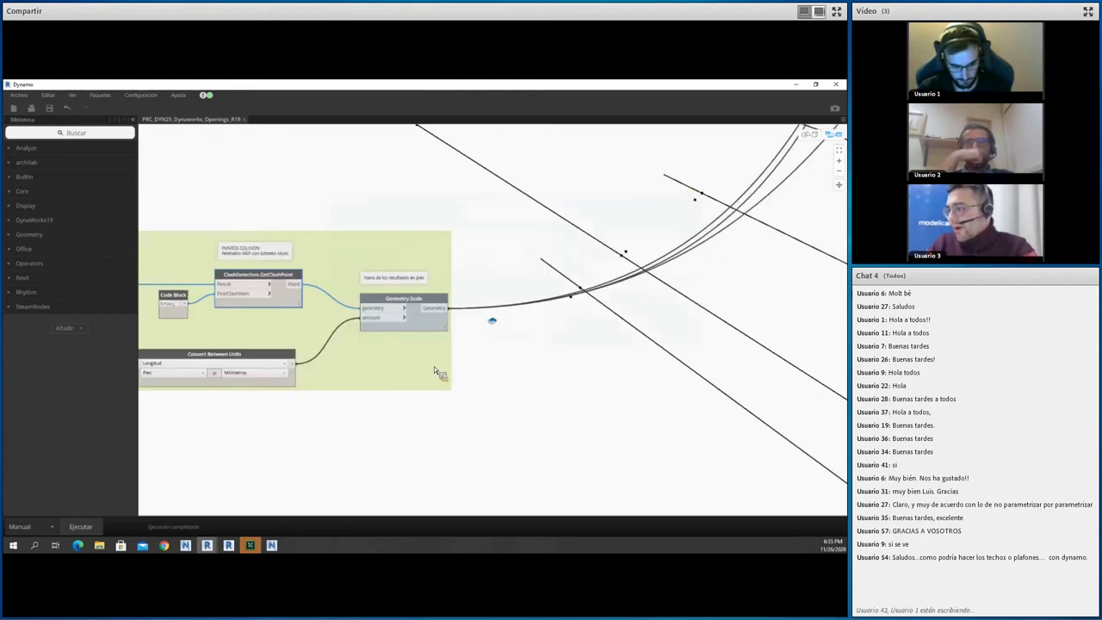
scroll(434, 374, "down", 3)
scroll(456, 387, "down", 3)
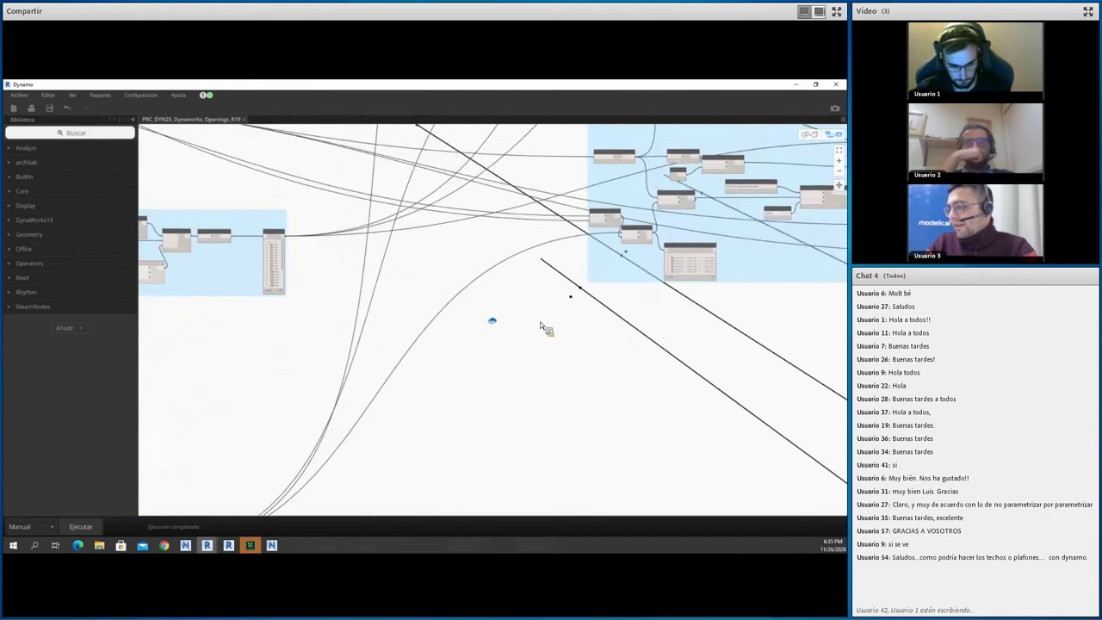
scroll(461, 307, "up", 3)
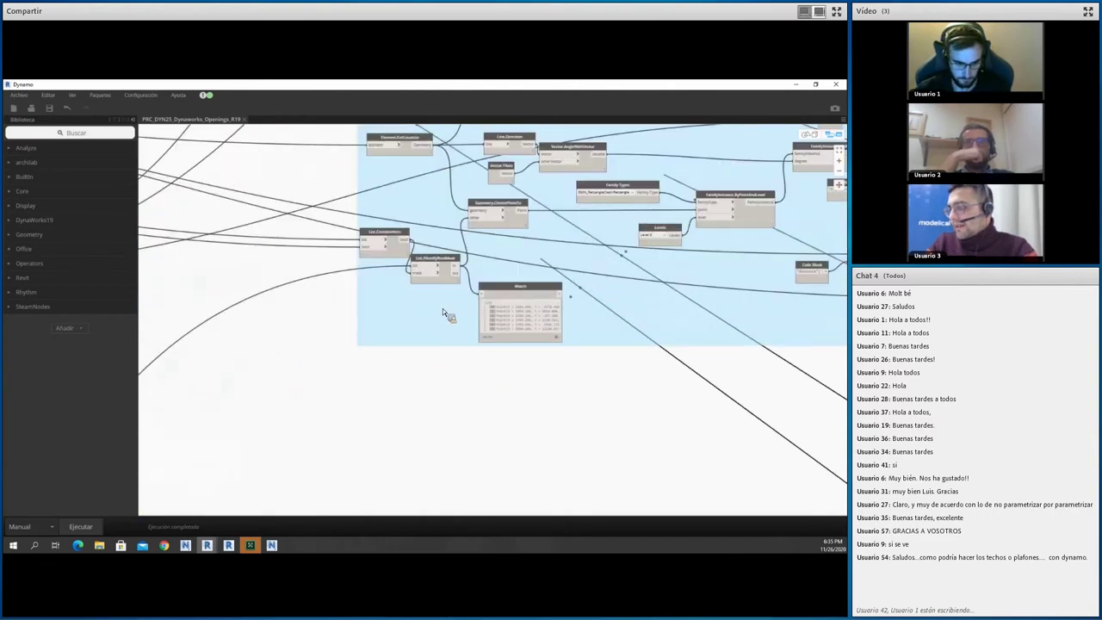
scroll(266, 332, "down", 3)
scroll(312, 353, "down", 2)
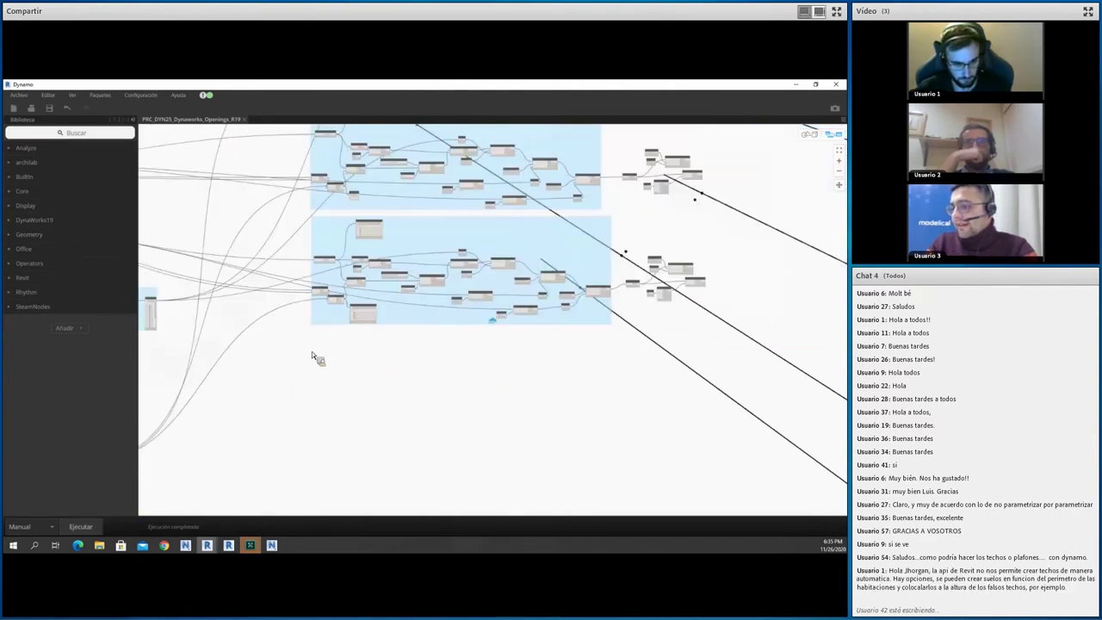
scroll(312, 357, "down", 2)
scroll(289, 387, "up", 2)
scroll(396, 344, "down", 2)
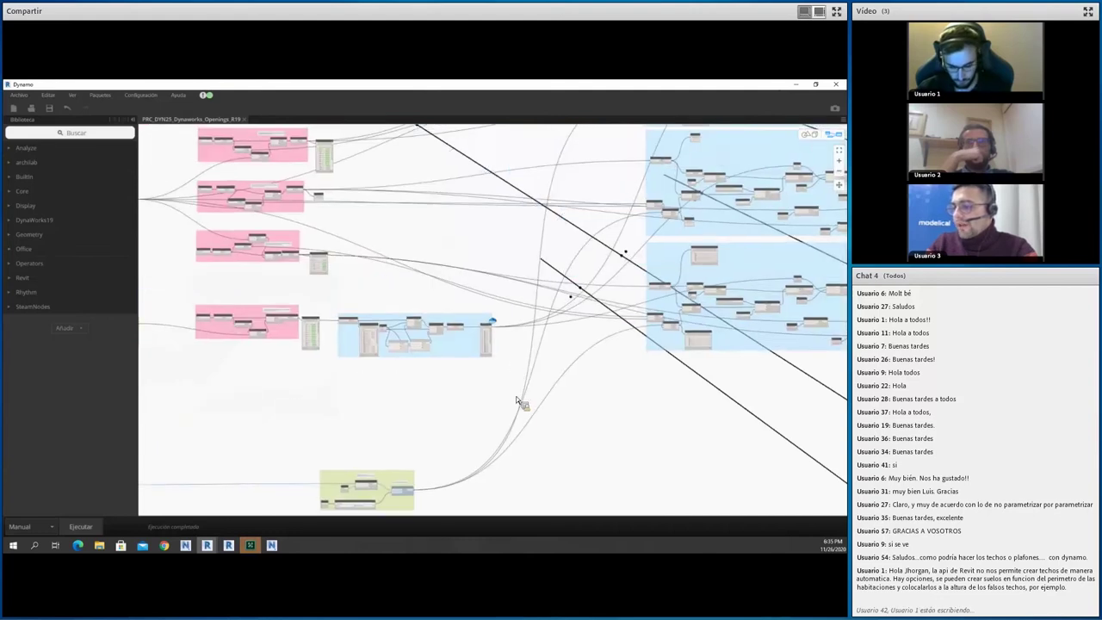
scroll(510, 422, "up", 1)
scroll(448, 437, "up", 2)
middle_click_drag(386, 432, 424, 435)
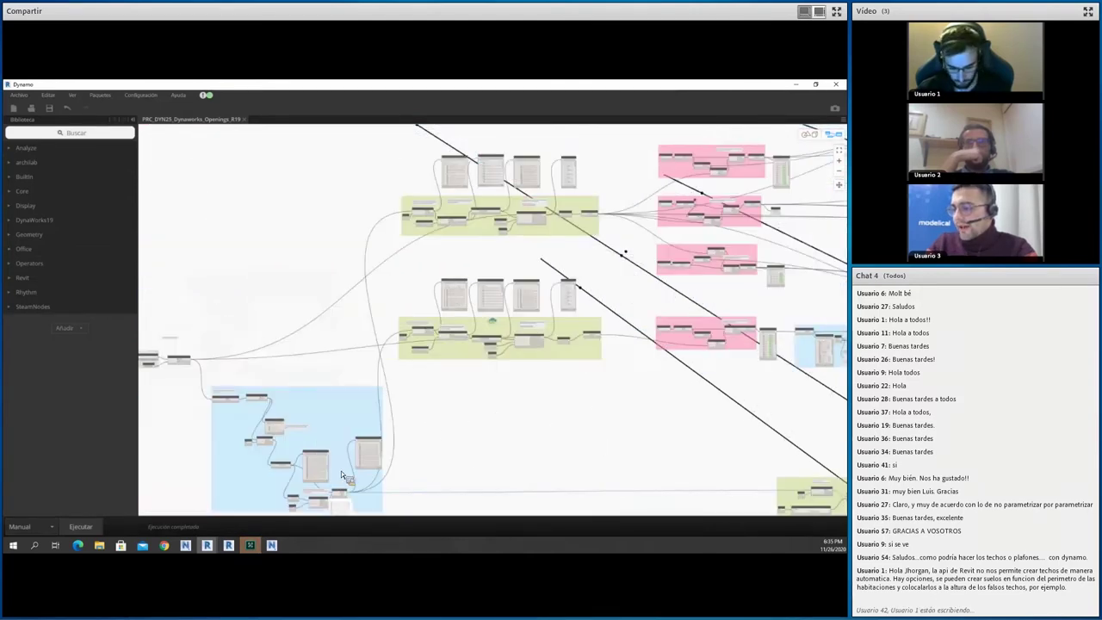
scroll(344, 490, "up", 2)
scroll(353, 495, "up", 2)
scroll(366, 492, "up", 2)
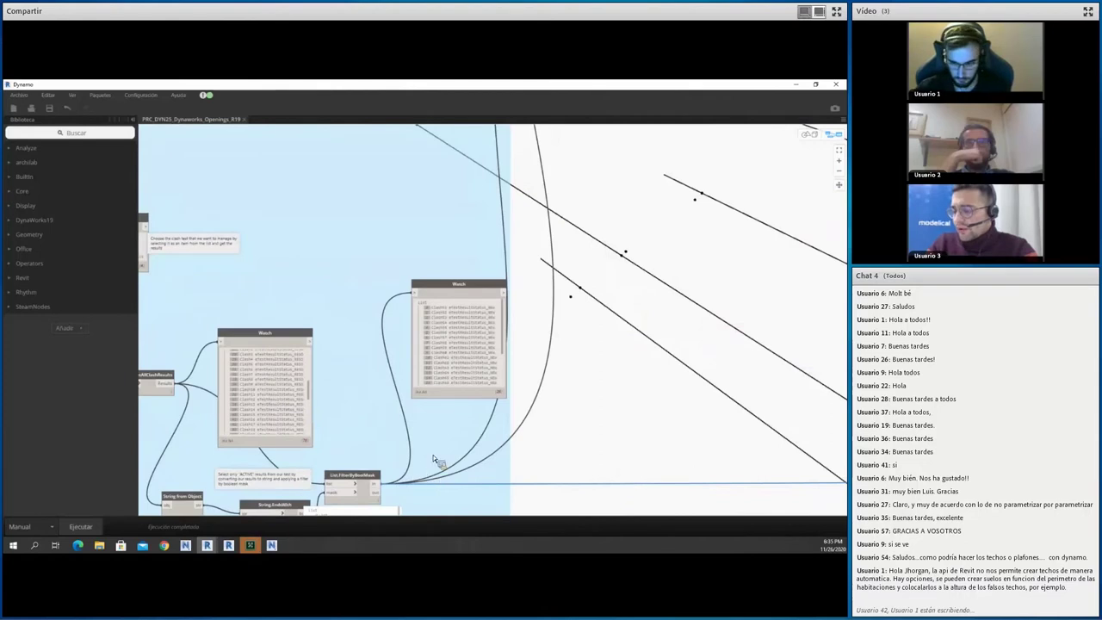
middle_click_drag(433, 455, 430, 436)
scroll(502, 418, "down", 2)
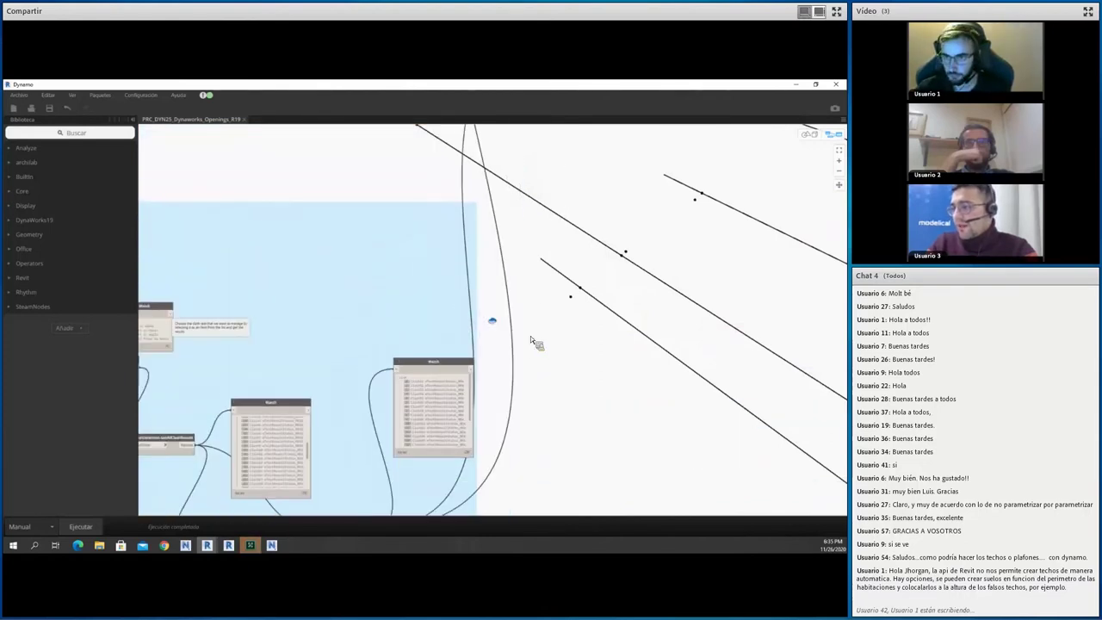
scroll(495, 441, "down", 2)
scroll(490, 284, "up", 1)
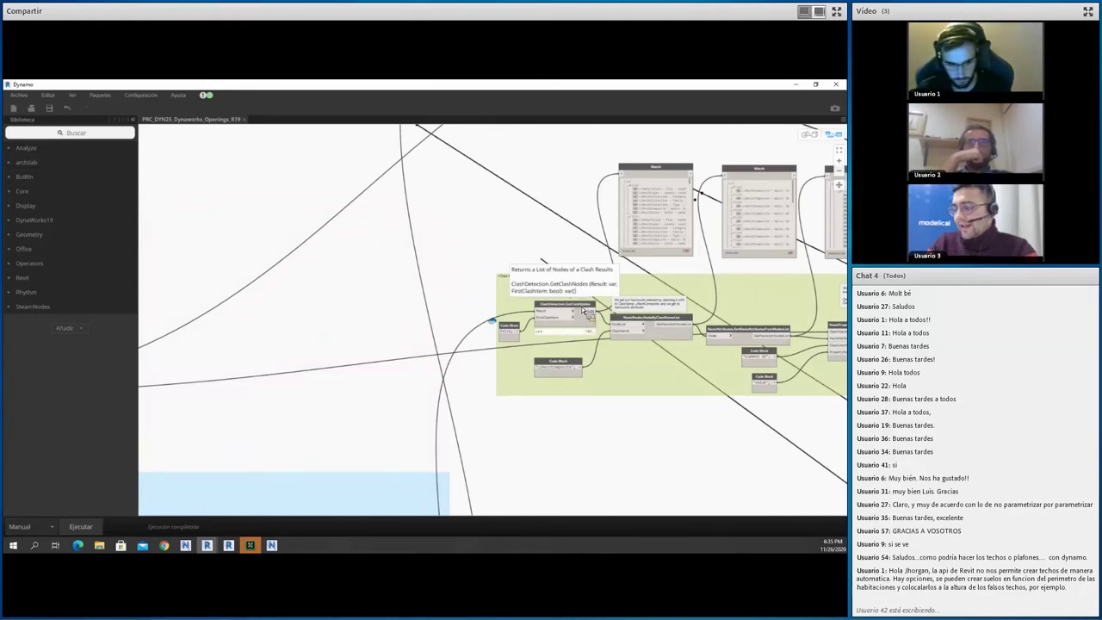
middle_click_drag(508, 258, 460, 331)
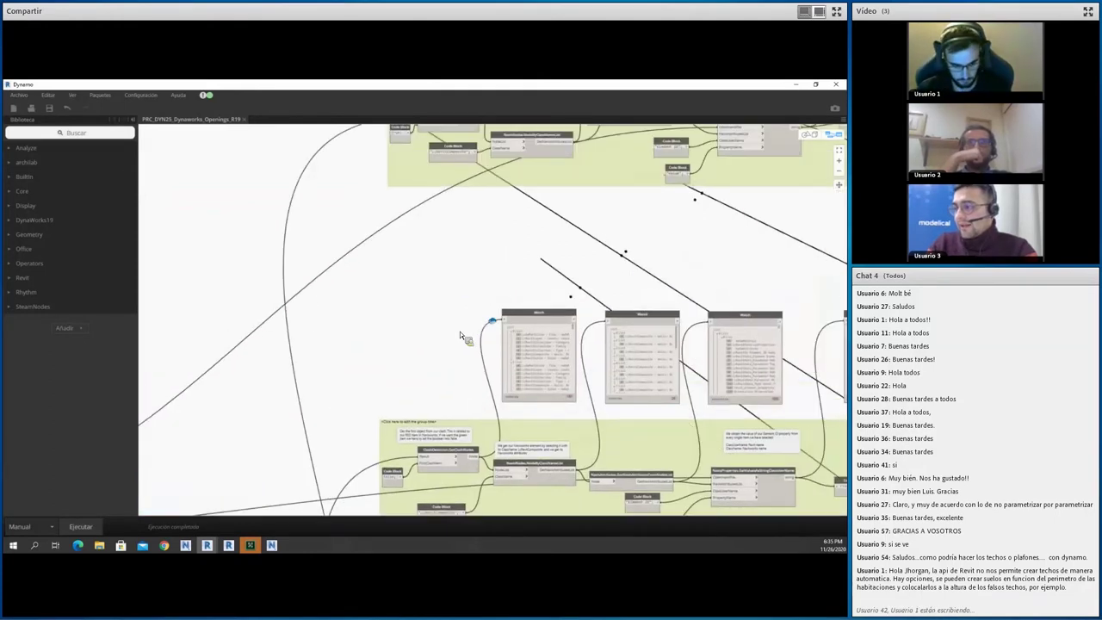
scroll(442, 274, "down", 1)
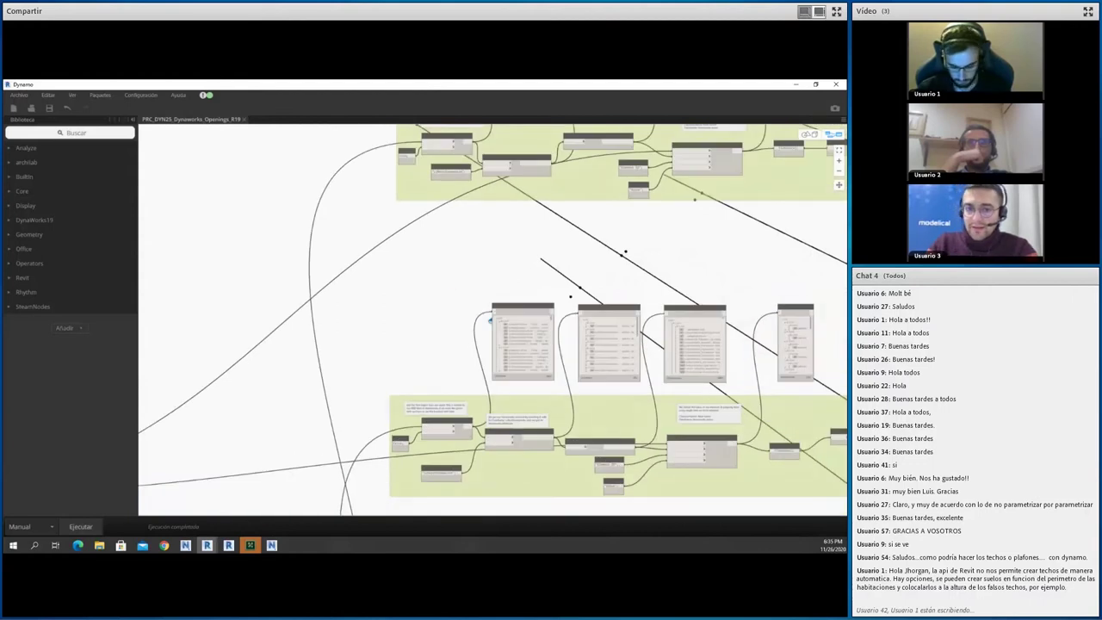
key("alt+Tab")
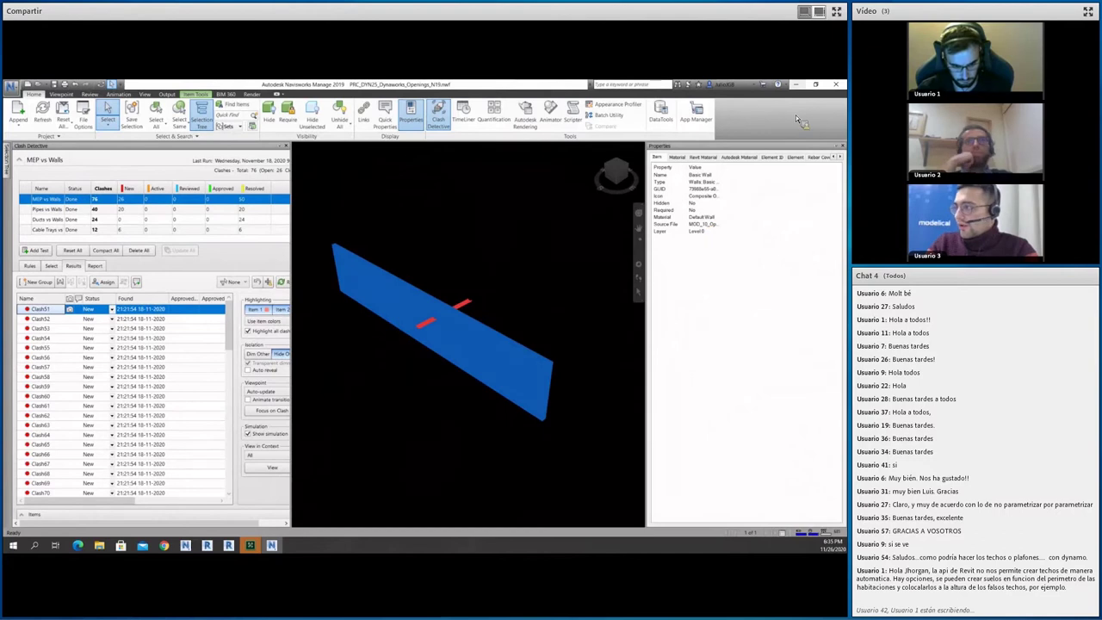
key("alt+Tab")
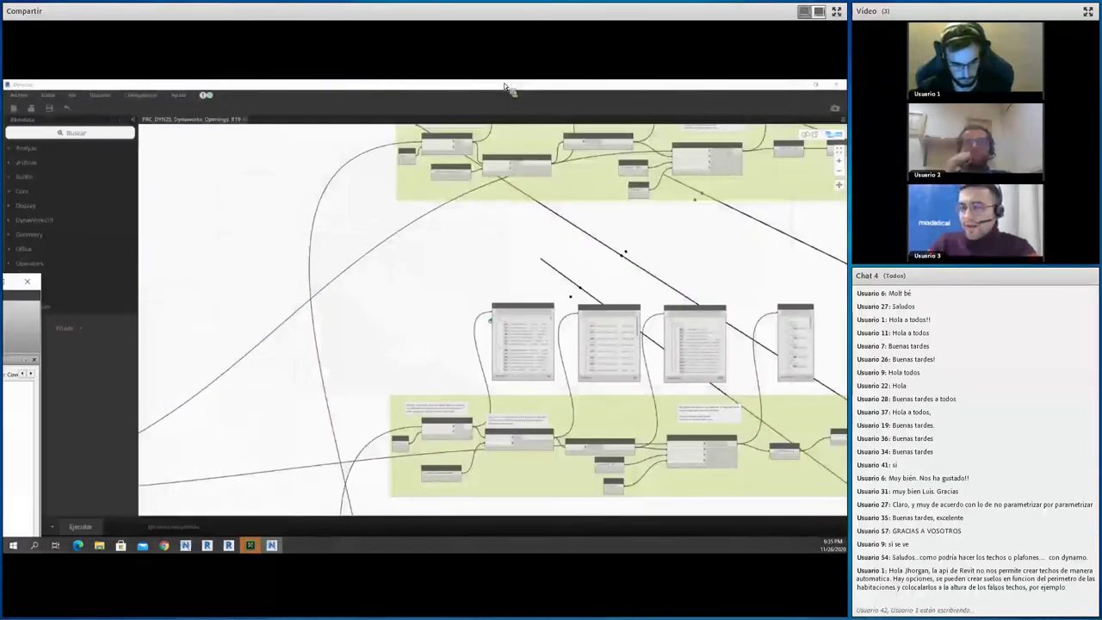
Zoom into the green group and select the 'Element ID' Code Block feeding NavisProperties.GetValuesAsStringClassUserName
scroll(417, 254, "up", 2)
scroll(416, 254, "down", 3)
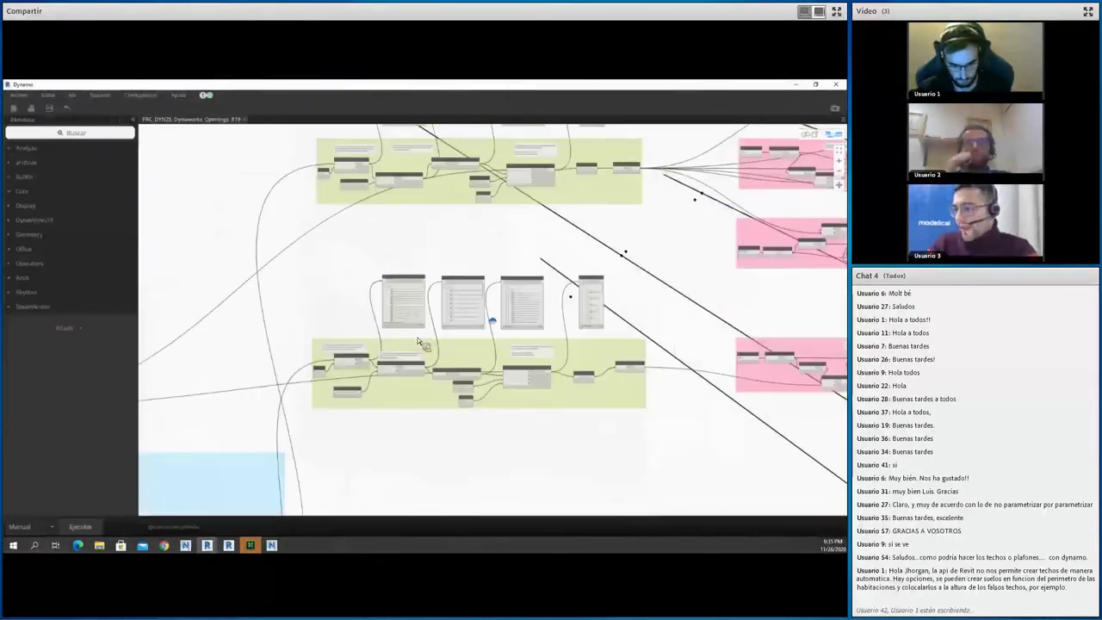
scroll(418, 379, "up", 3)
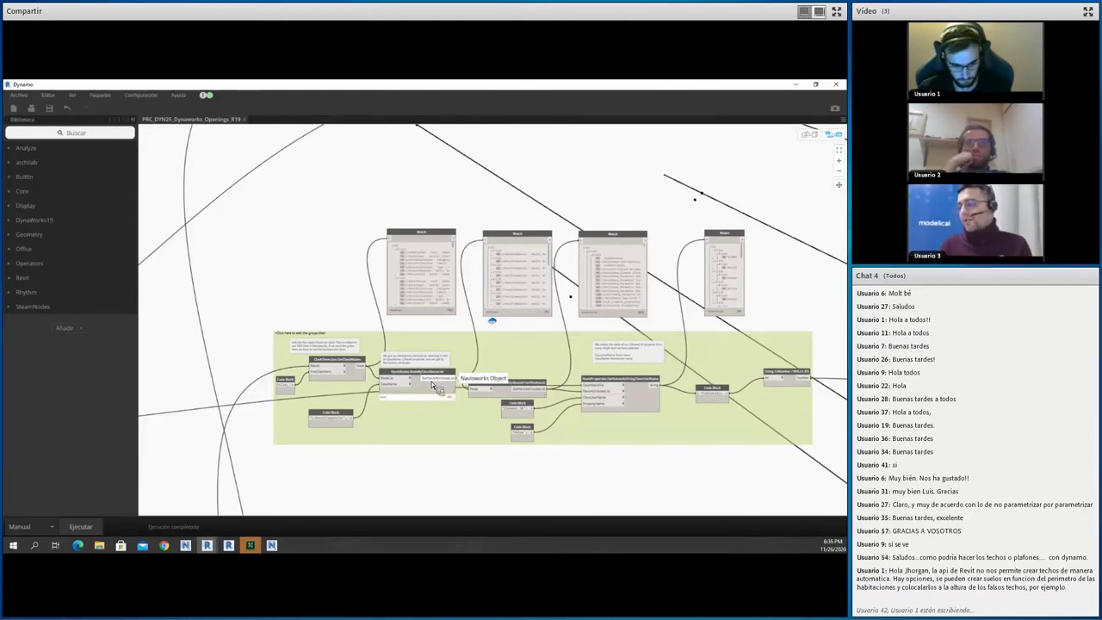
middle_click_drag(639, 356, 605, 349)
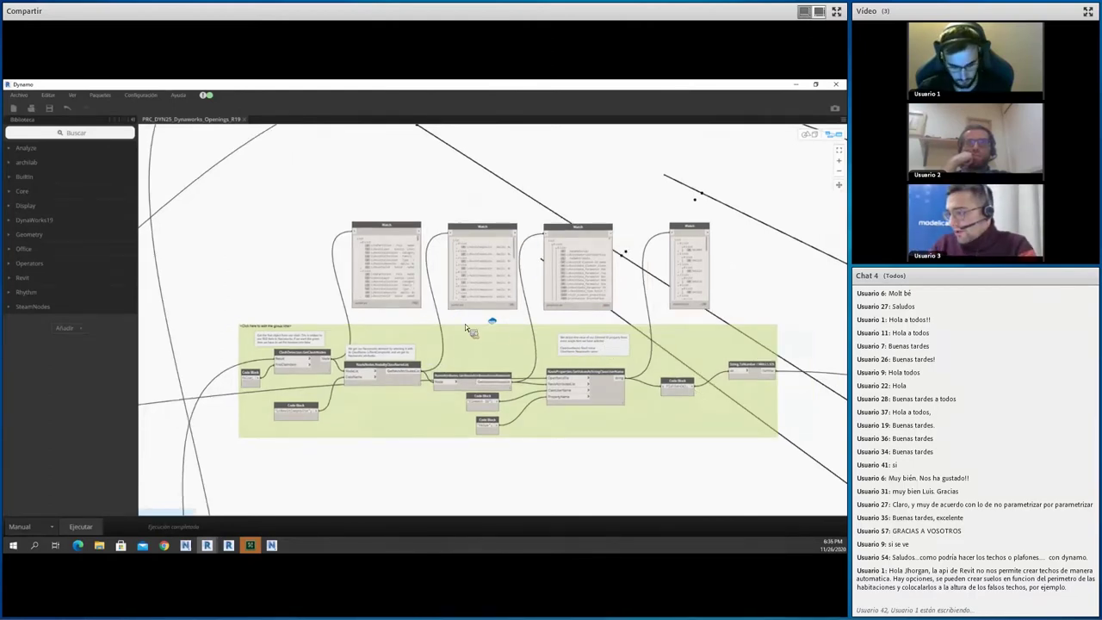
middle_click_drag(465, 326, 363, 314)
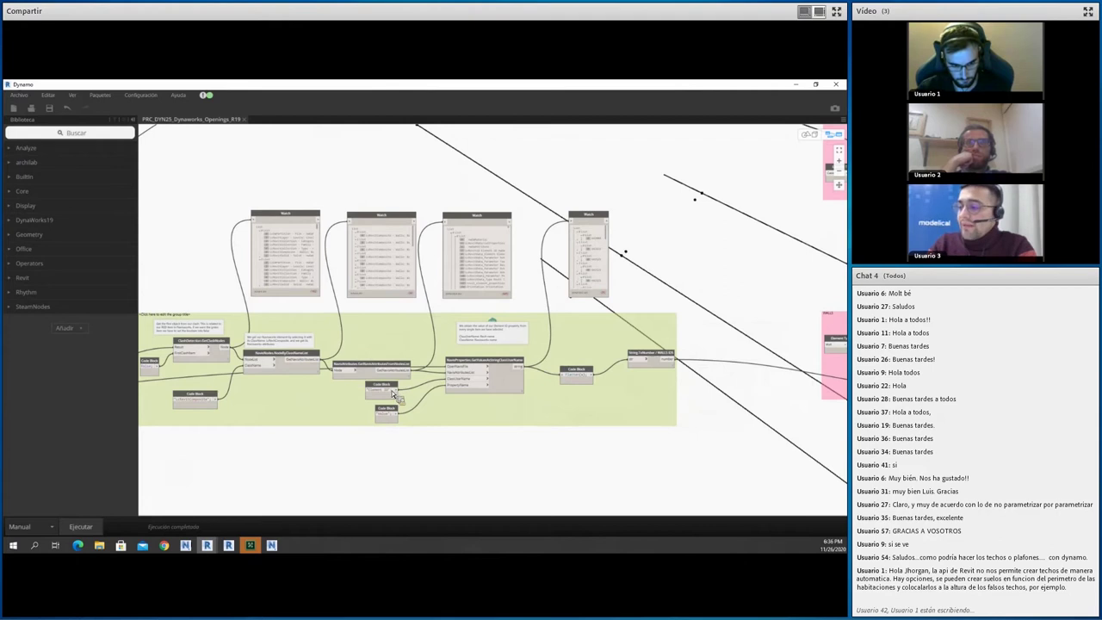
scroll(389, 391, "up", 2)
scroll(389, 389, "up", 2)
scroll(392, 388, "up", 2)
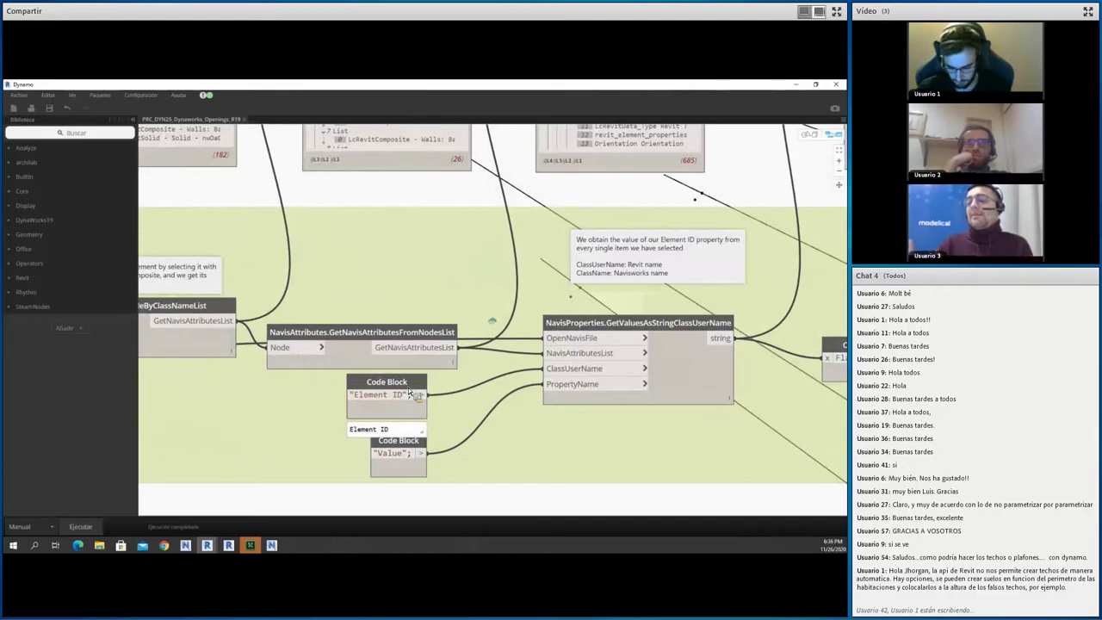
scroll(410, 393, "up", 1)
left_click(410, 394)
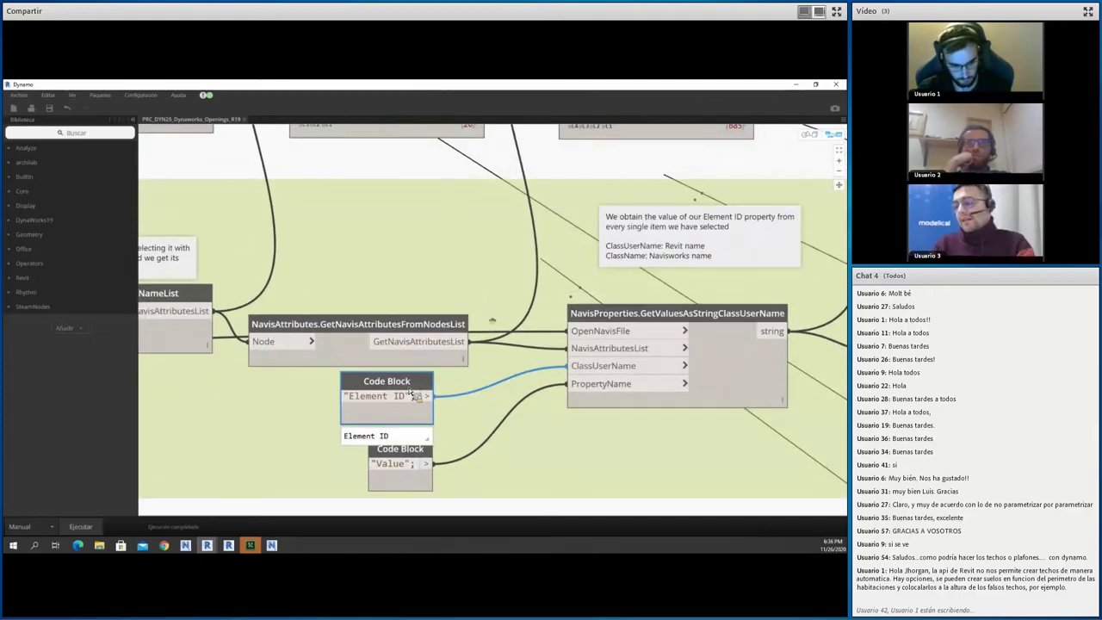
scroll(545, 290, "down", 3)
scroll(578, 267, "down", 3)
scroll(551, 267, "down", 3)
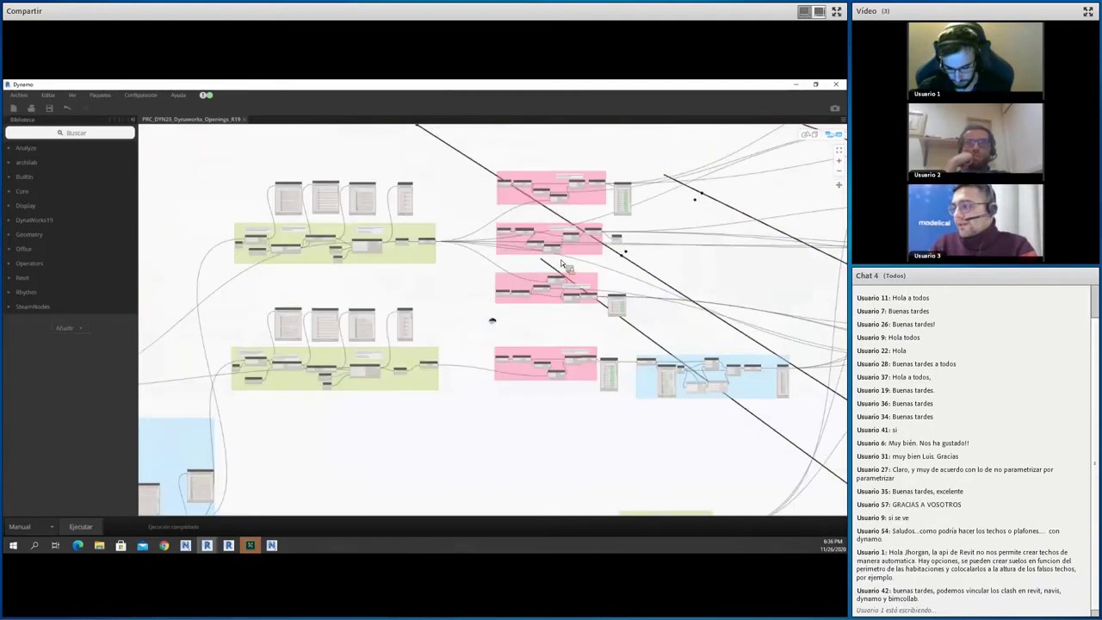
middle_click_drag(799, 239, 523, 274)
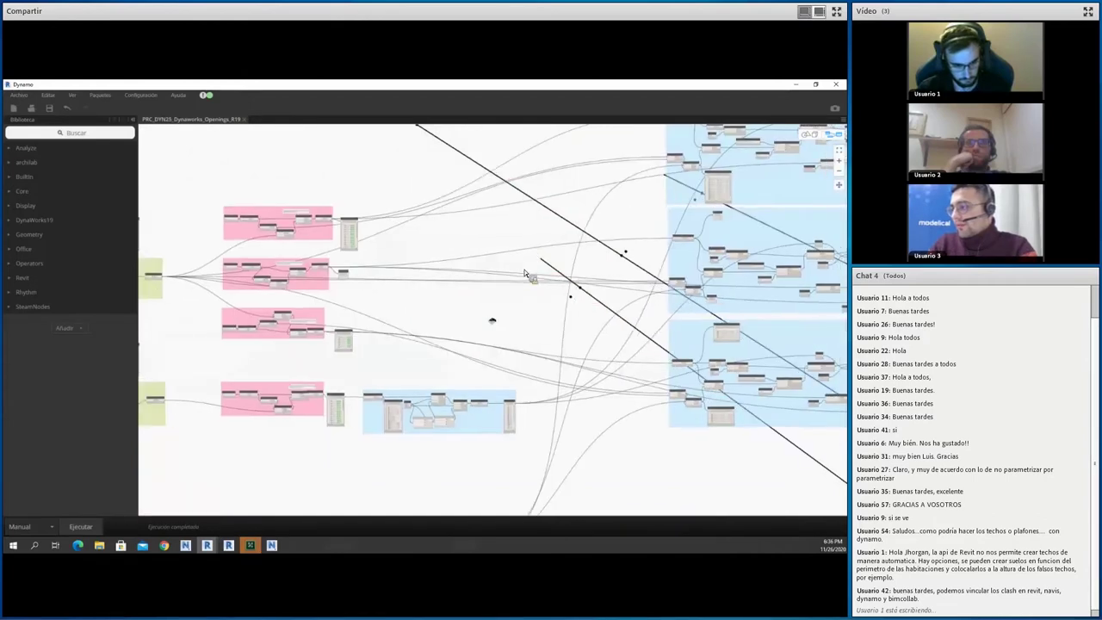
scroll(235, 438, "up", 2)
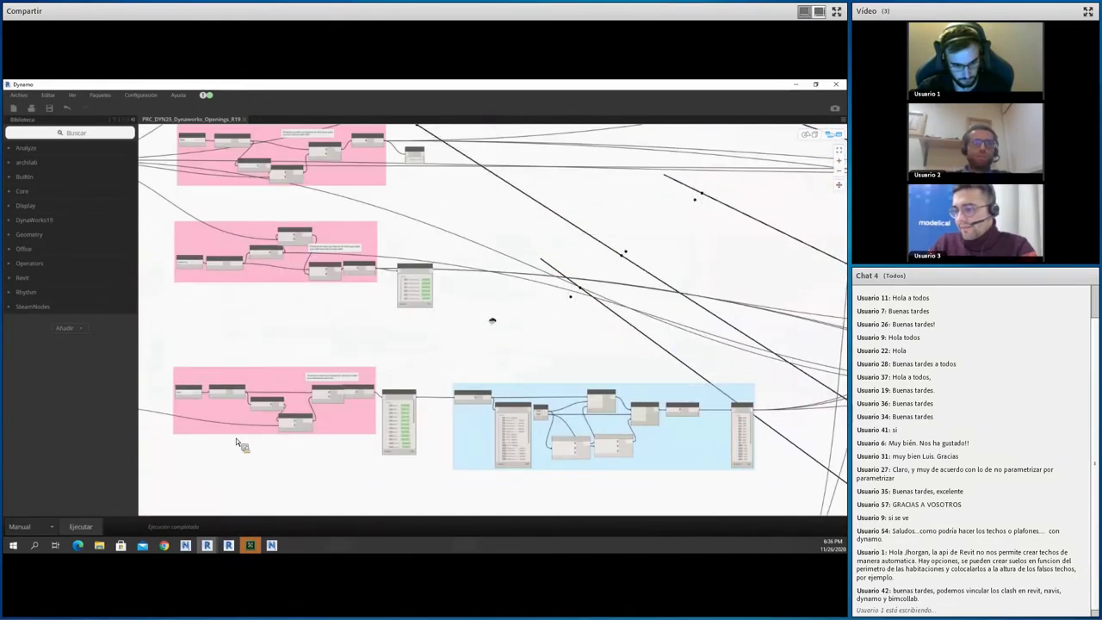
scroll(236, 438, "up", 1)
middle_click_drag(341, 423, 448, 401)
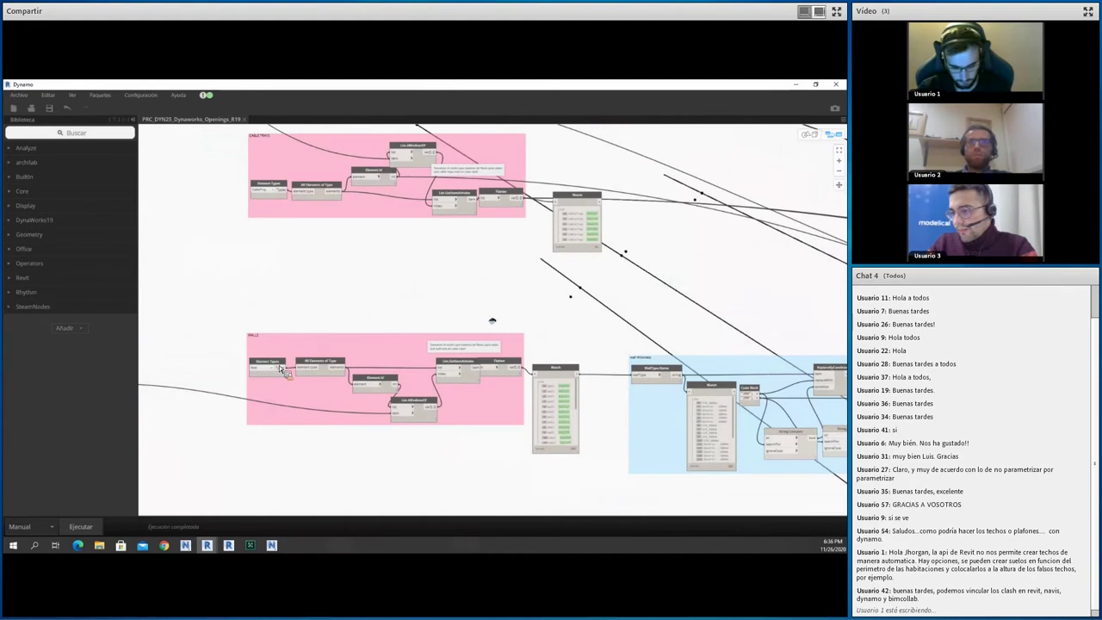
scroll(255, 373, "up", 1)
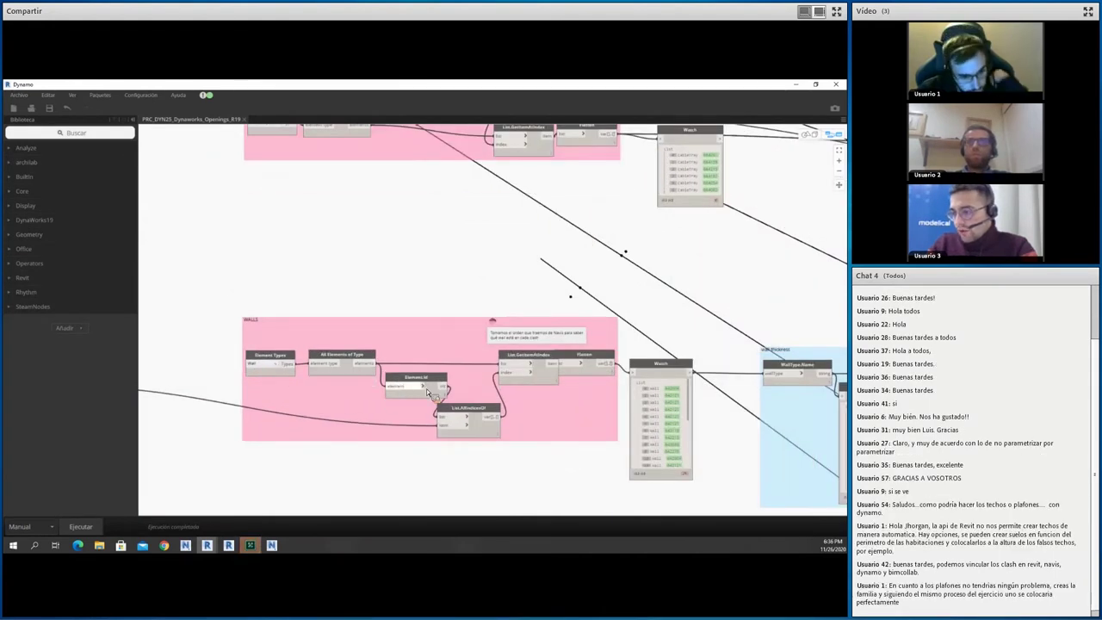
scroll(361, 400, "down", 2)
scroll(294, 411, "down", 2)
middle_click_drag(294, 411, 317, 410)
scroll(286, 402, "up", 1)
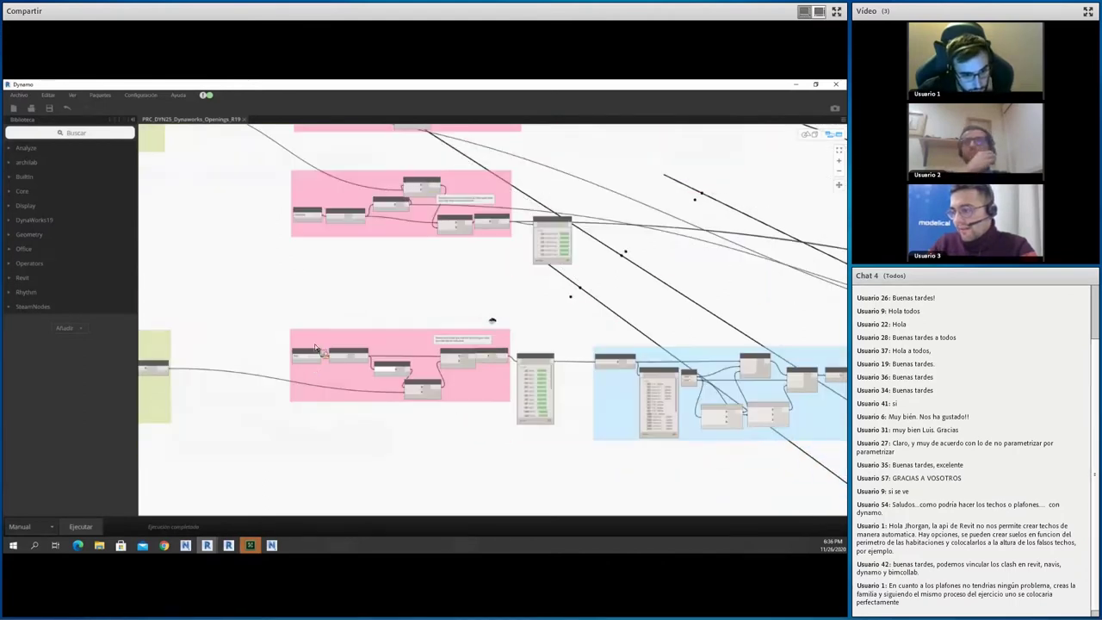
scroll(309, 344, "up", 1)
scroll(322, 270, "up", 1)
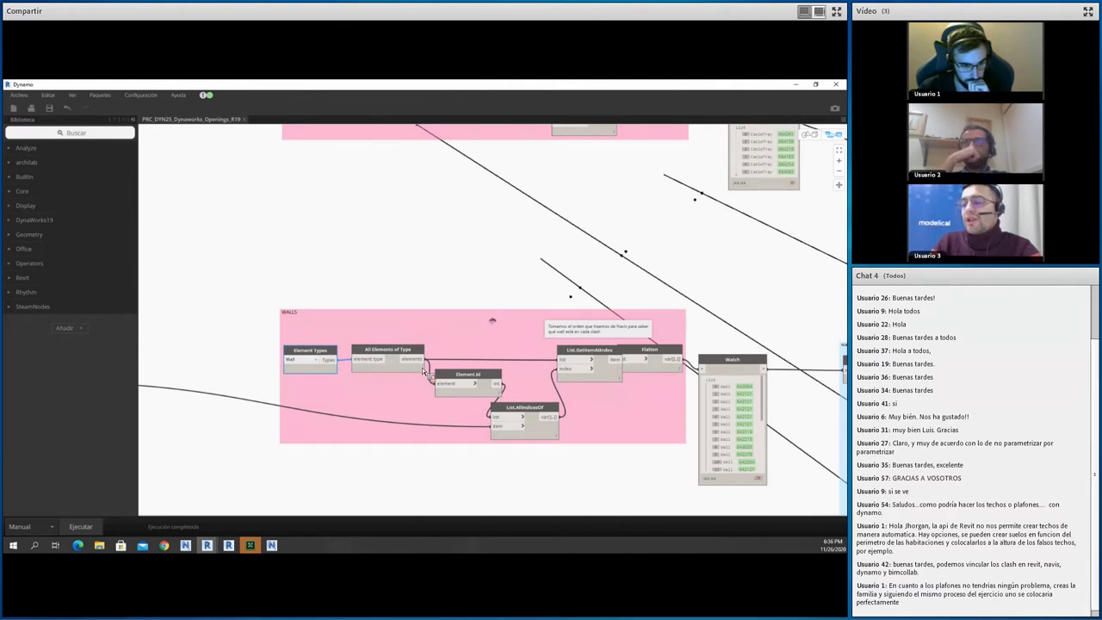
mouse_move(422, 388)
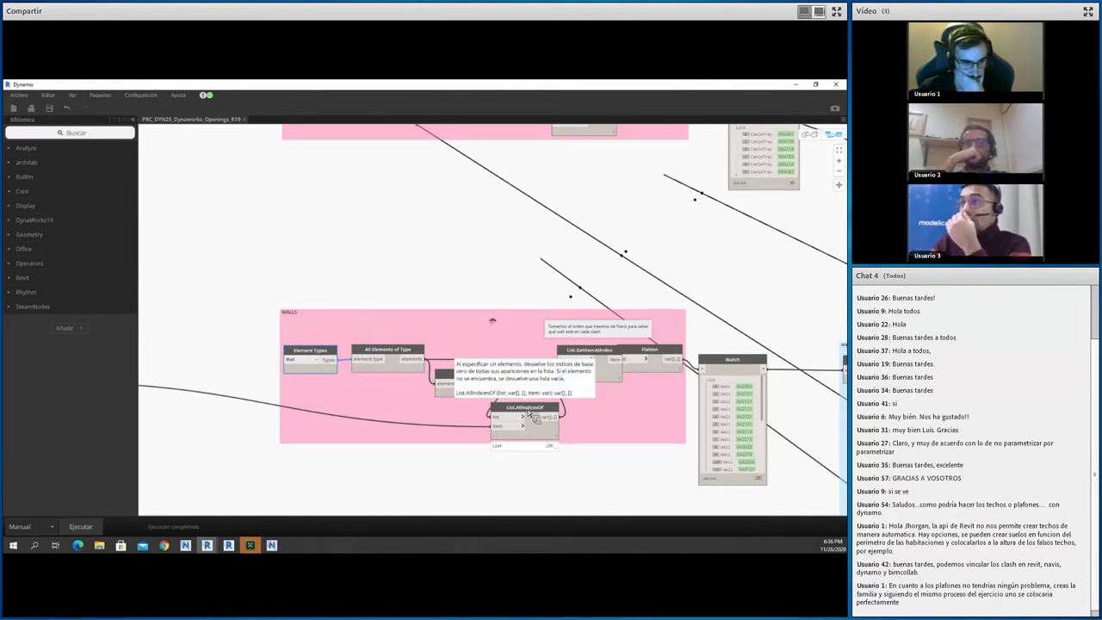
left_click(531, 416)
left_click(558, 282)
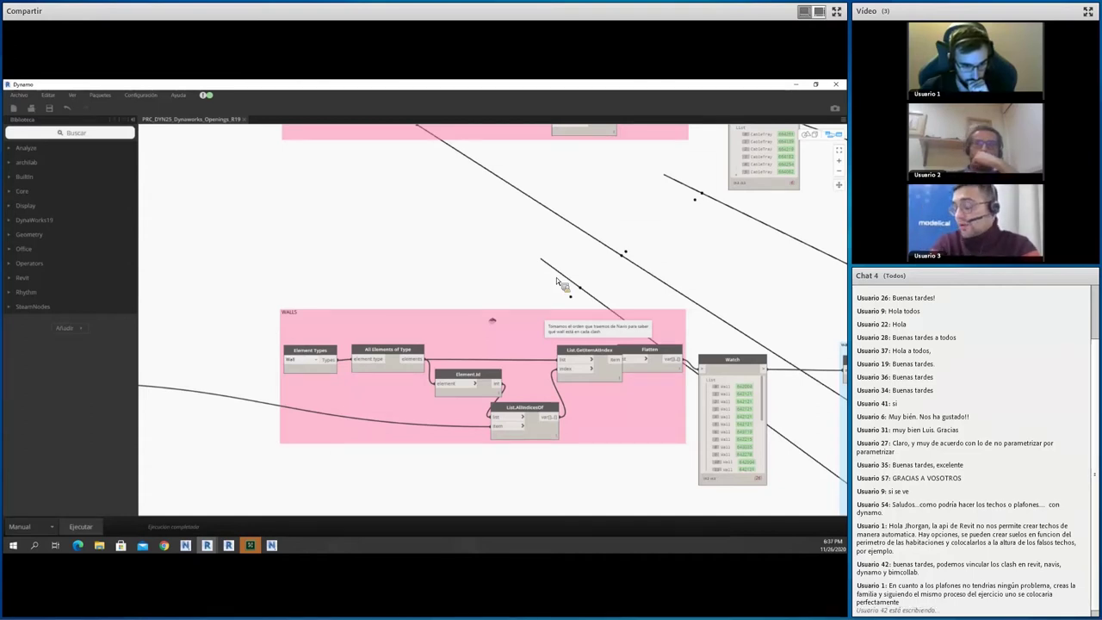
scroll(556, 280, "down", 3)
scroll(513, 306, "down", 2)
middle_click_drag(513, 306, 444, 229)
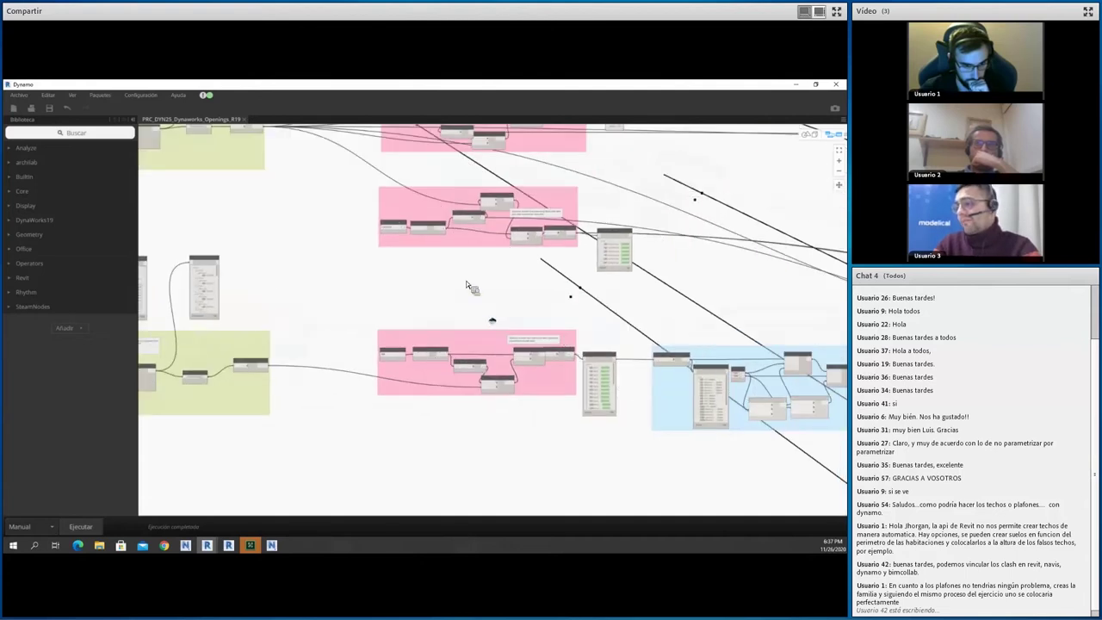
scroll(440, 232, "up", 1)
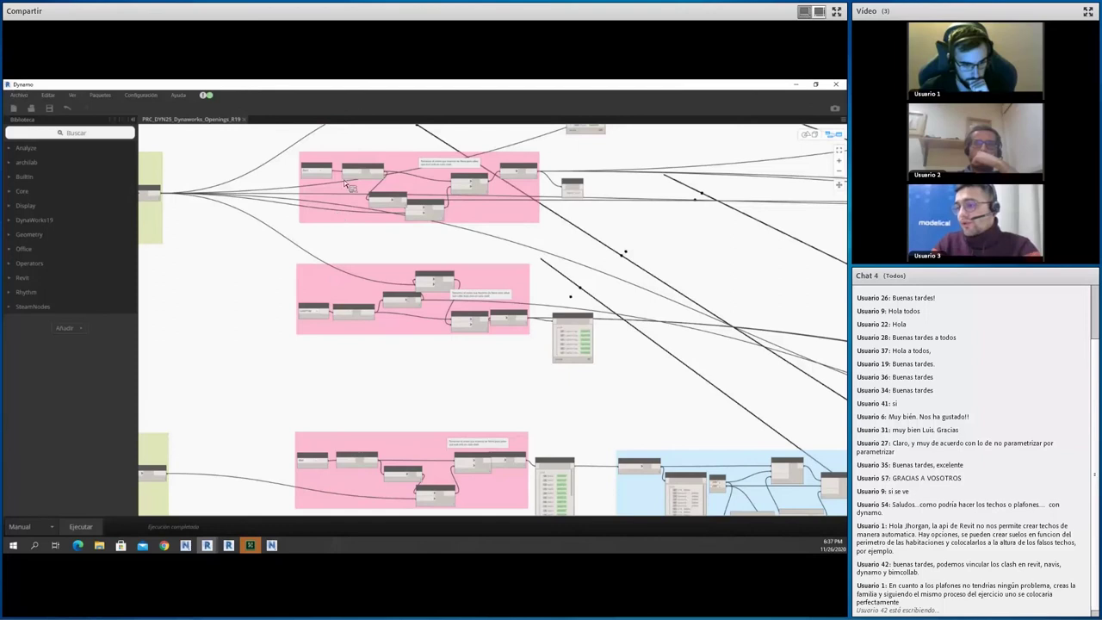
scroll(345, 129, "up", 2)
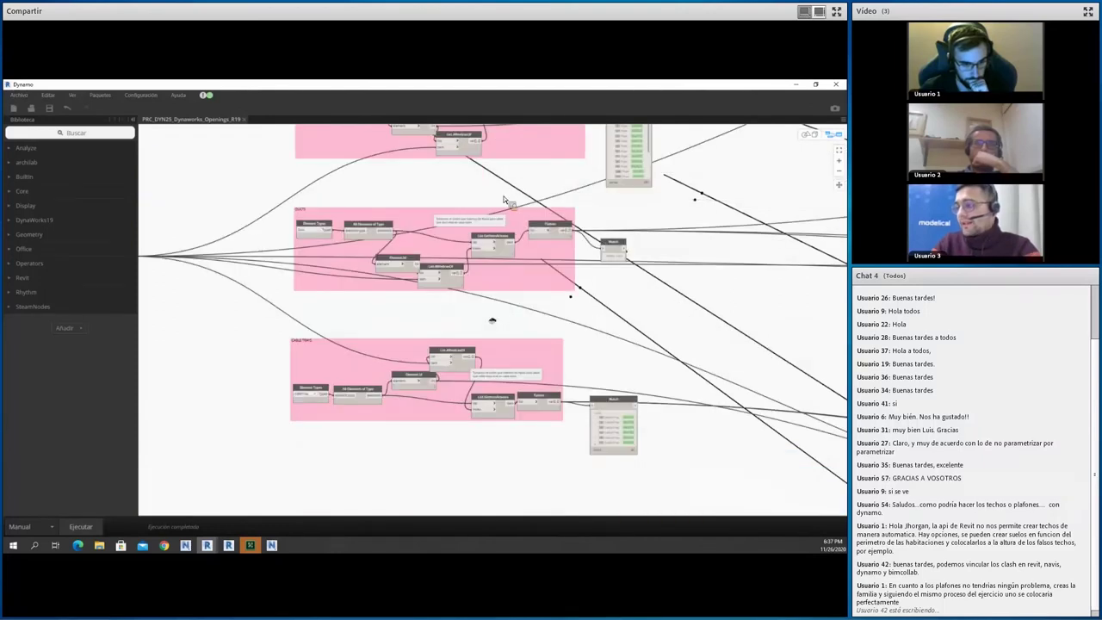
scroll(516, 183, "down", 2)
middle_click_drag(473, 253, 467, 197)
scroll(636, 269, "up", 2)
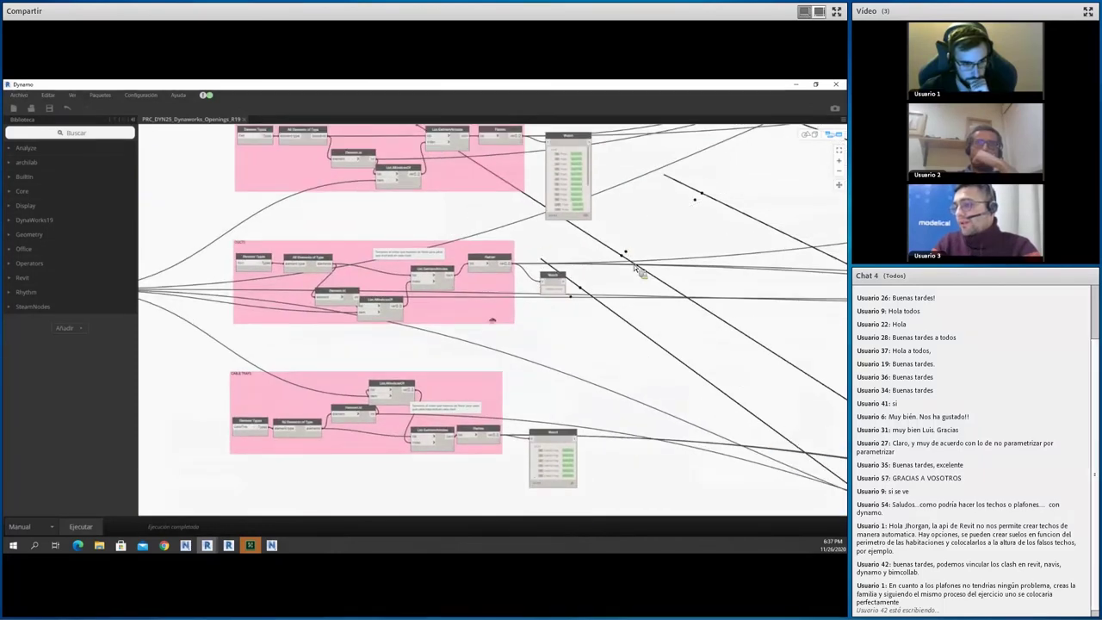
middle_click_drag(637, 270, 479, 257)
scroll(425, 448, "up", 2)
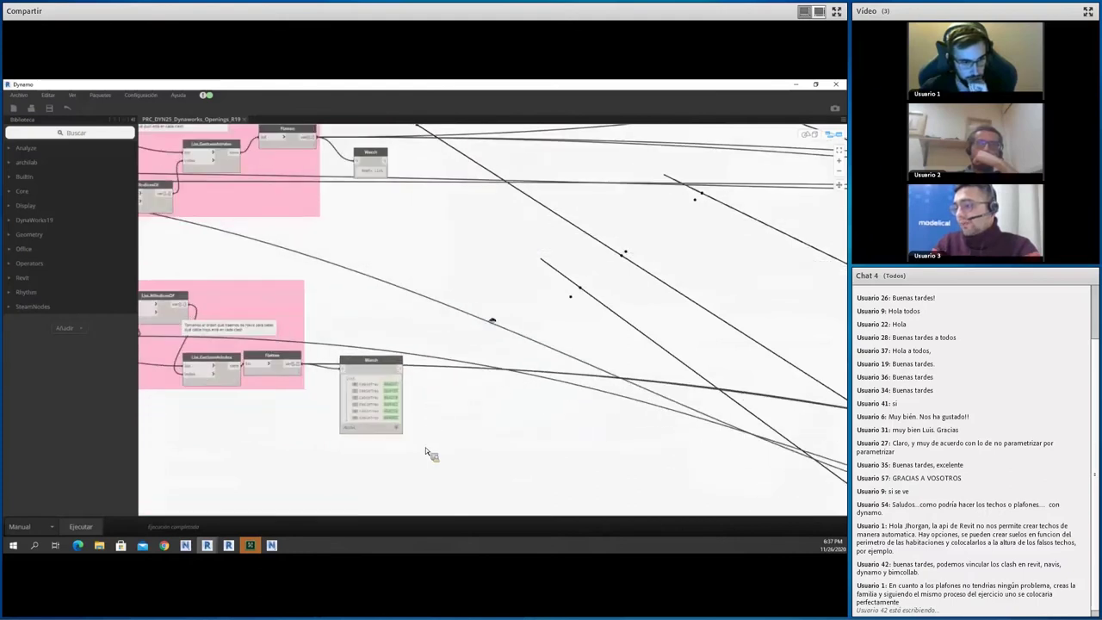
middle_click_drag(425, 447, 487, 408)
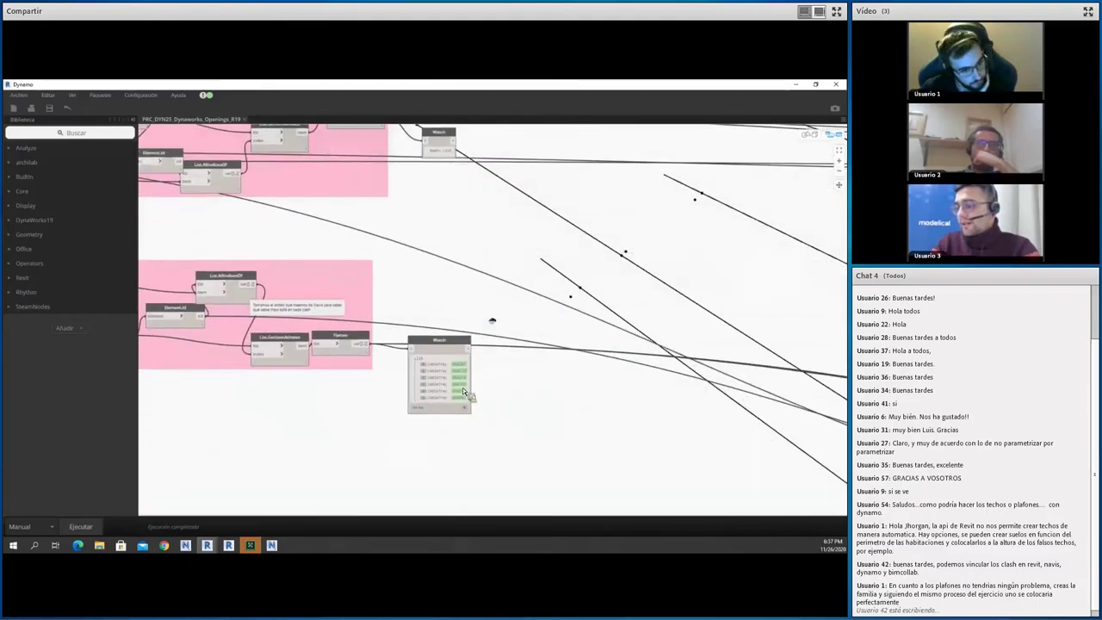
mouse_move(465, 357)
middle_mouse_down()
mouse_move(508, 397)
mouse_move(511, 240)
mouse_move(511, 353)
middle_mouse_up()
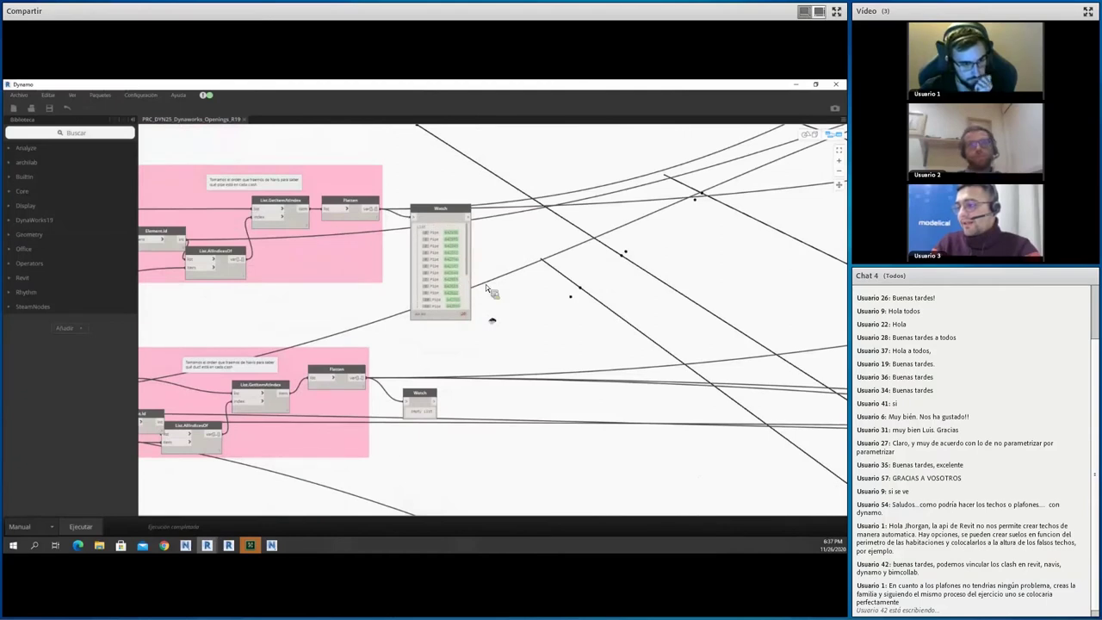
scroll(456, 290, "down", 2)
scroll(407, 290, "down", 2)
scroll(231, 315, "down", 1)
middle_click_drag(734, 270, 544, 212)
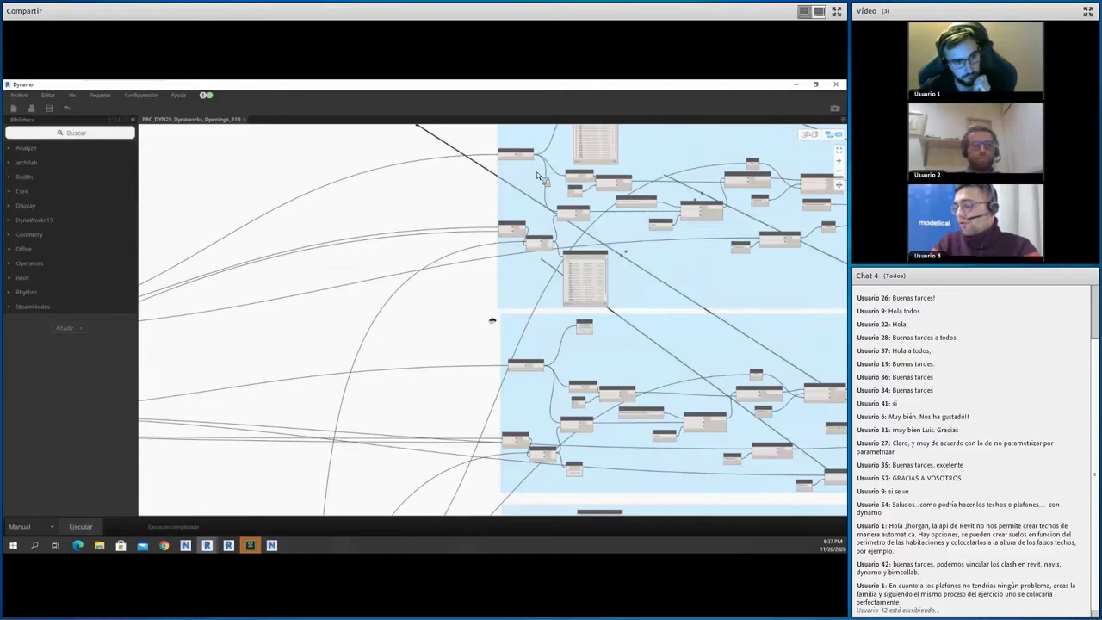
scroll(536, 171, "up", 2)
scroll(540, 177, "up", 2)
scroll(516, 194, "up", 1)
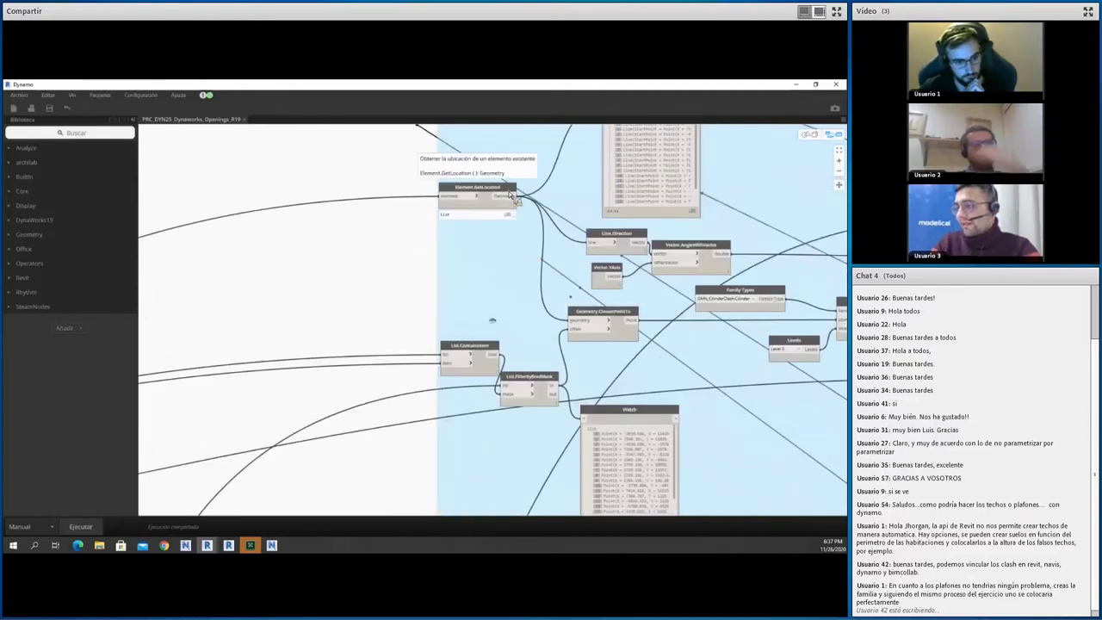
scroll(516, 310, "down", 2)
scroll(458, 275, "up", 2)
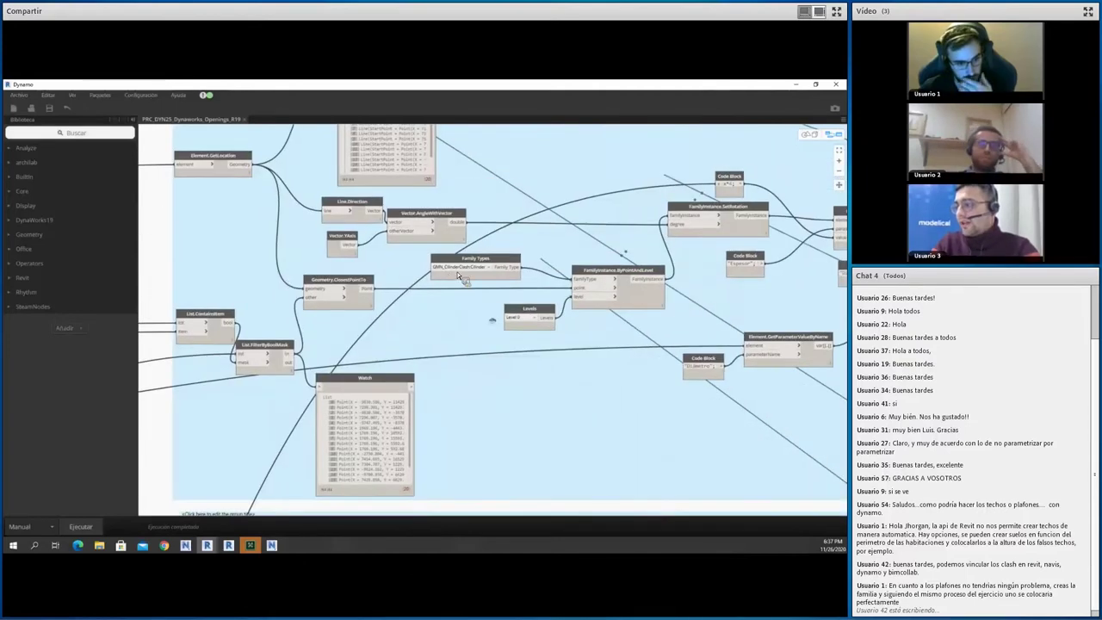
scroll(459, 273, "down", 3)
scroll(594, 295, "up", 1)
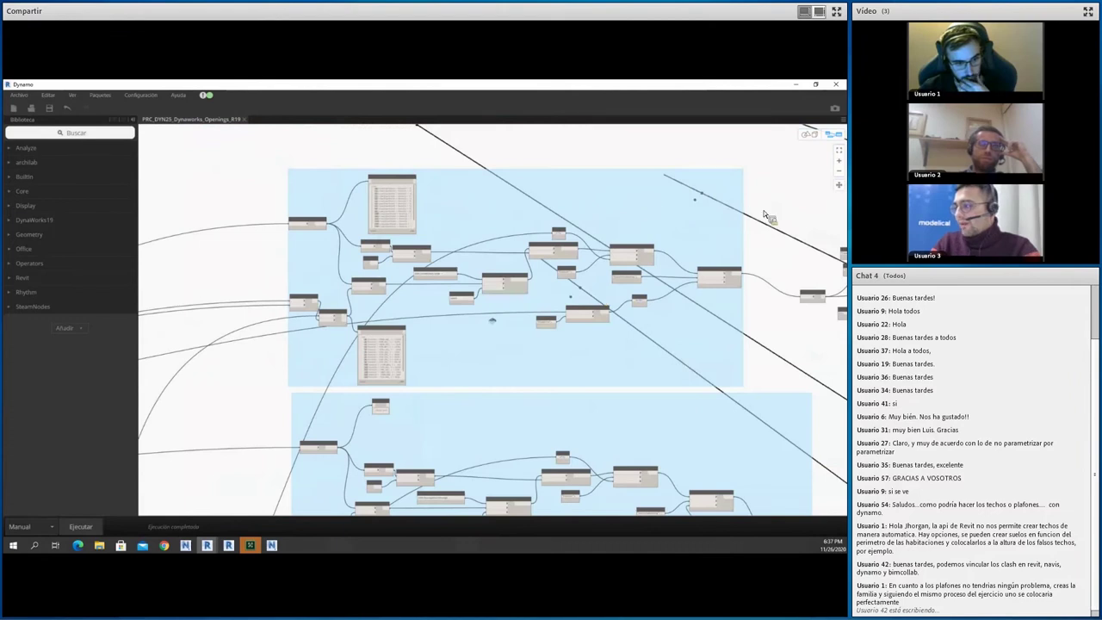
middle_click_drag(644, 194, 592, 365)
key("ctrl+b")
right_click_drag(599, 323, 454, 205)
scroll(456, 204, "up", 2)
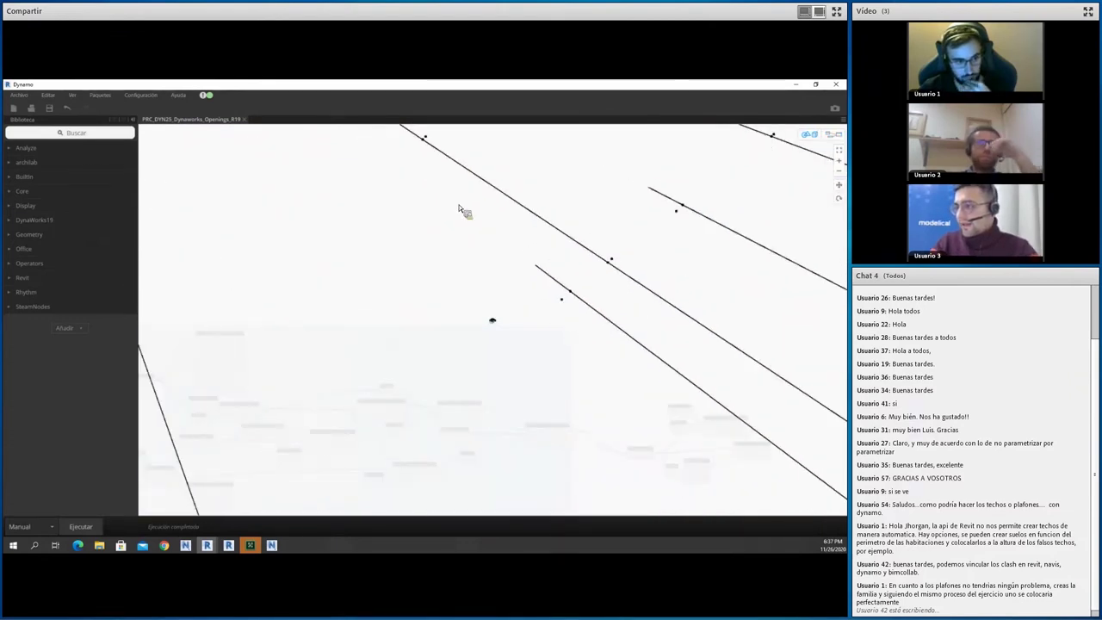
scroll(473, 189, "up", 1)
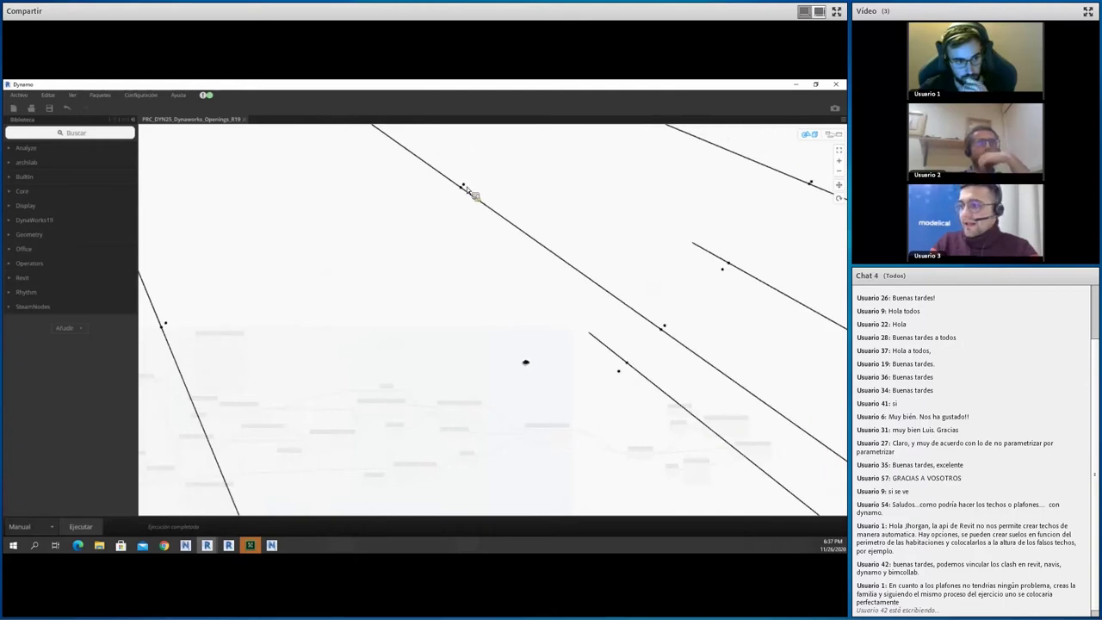
key("ctrl+b")
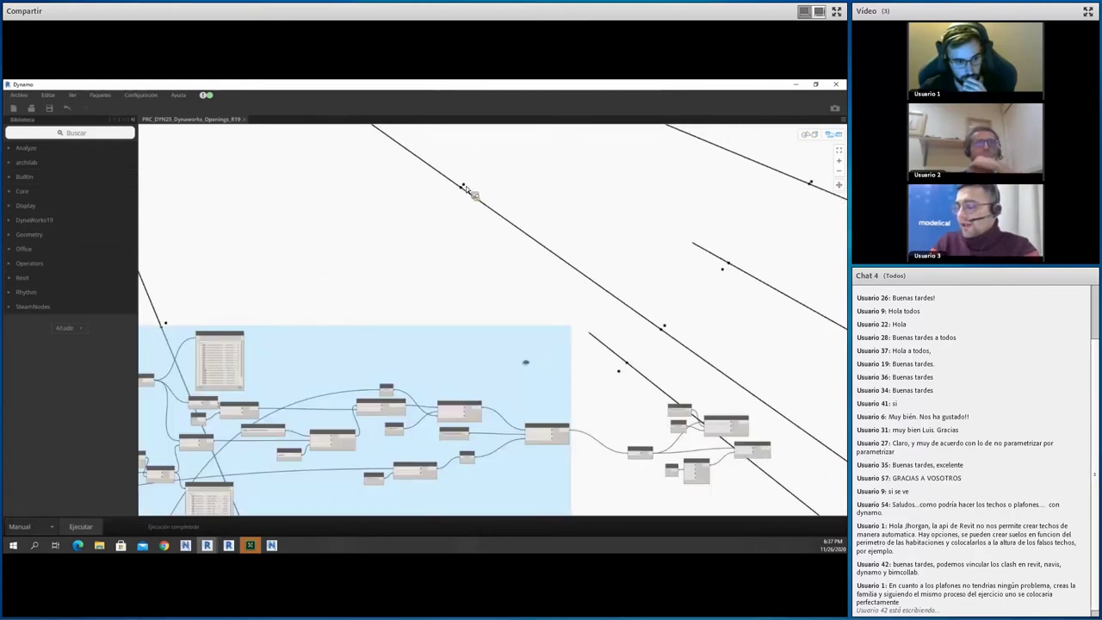
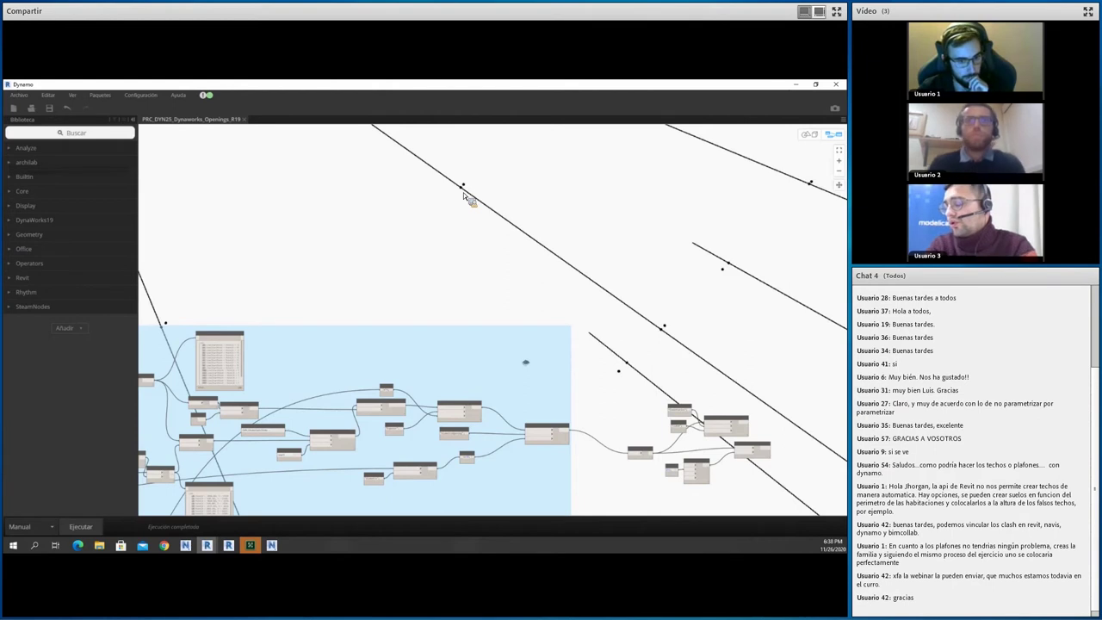
Review the Dynamo graph ending in SetParameterByName and OverrideColorInView, then return to Revit
middle_click_drag(491, 232, 444, 252)
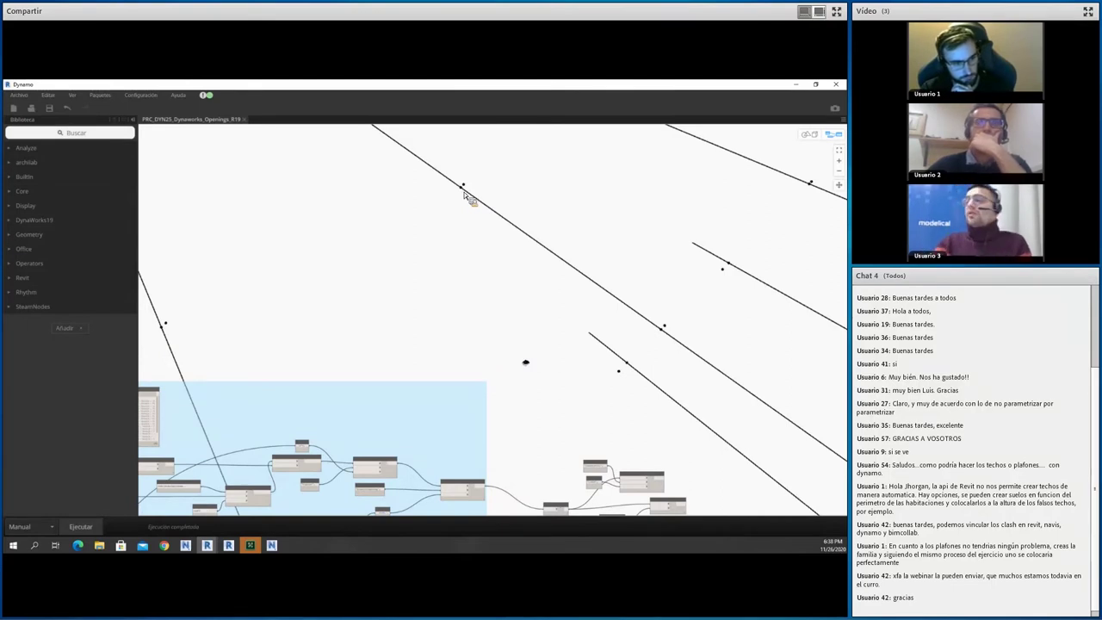
scroll(526, 379, "up", 3)
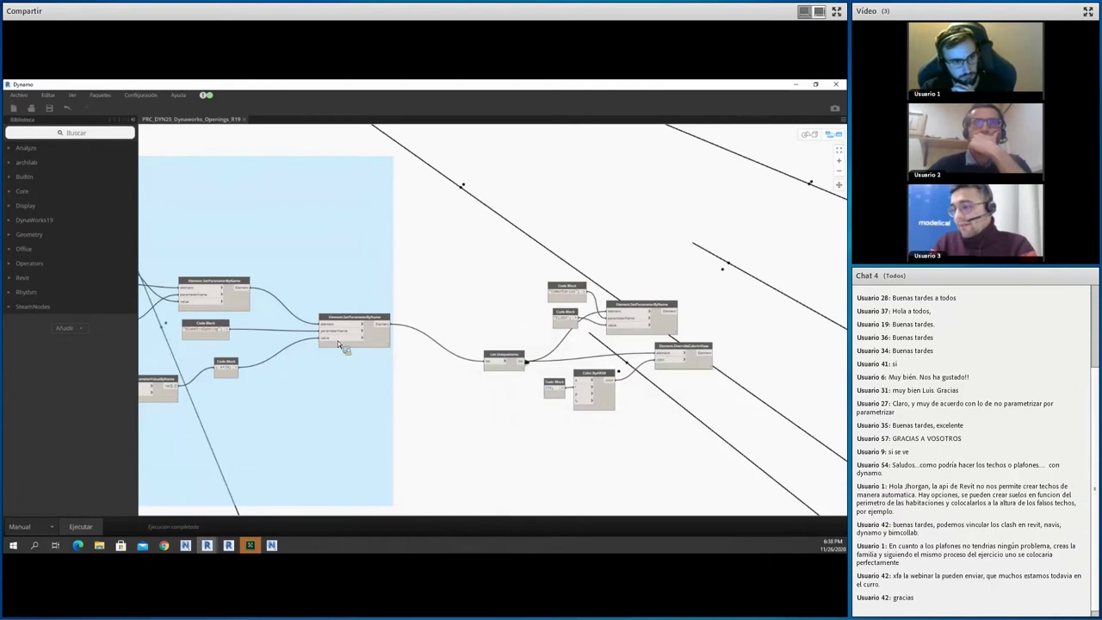
scroll(338, 342, "down", 2)
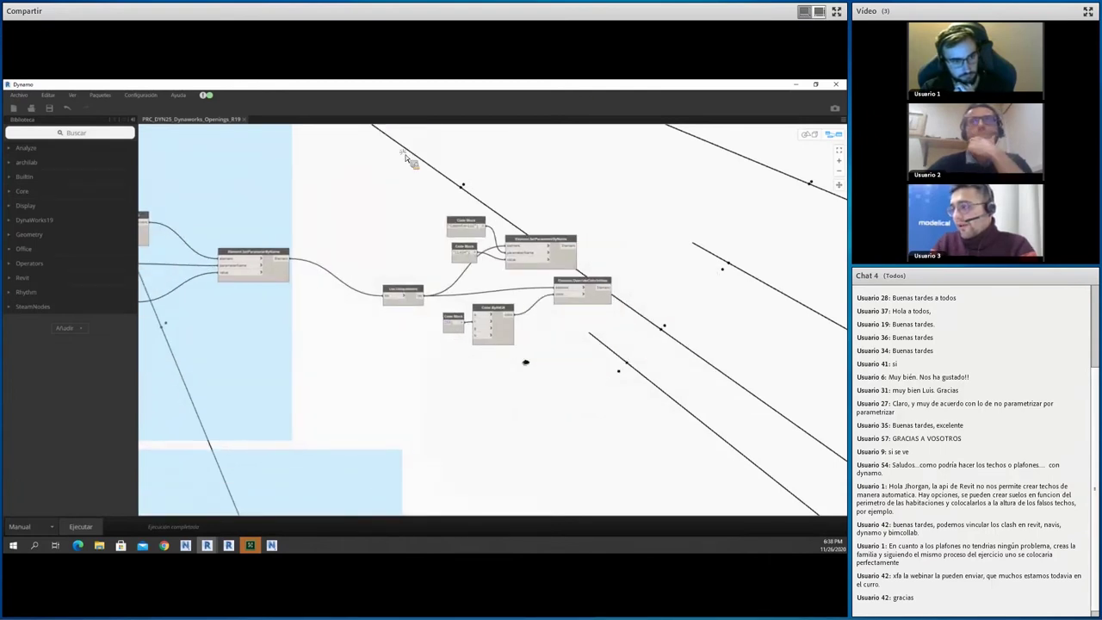
key("alt+Tab")
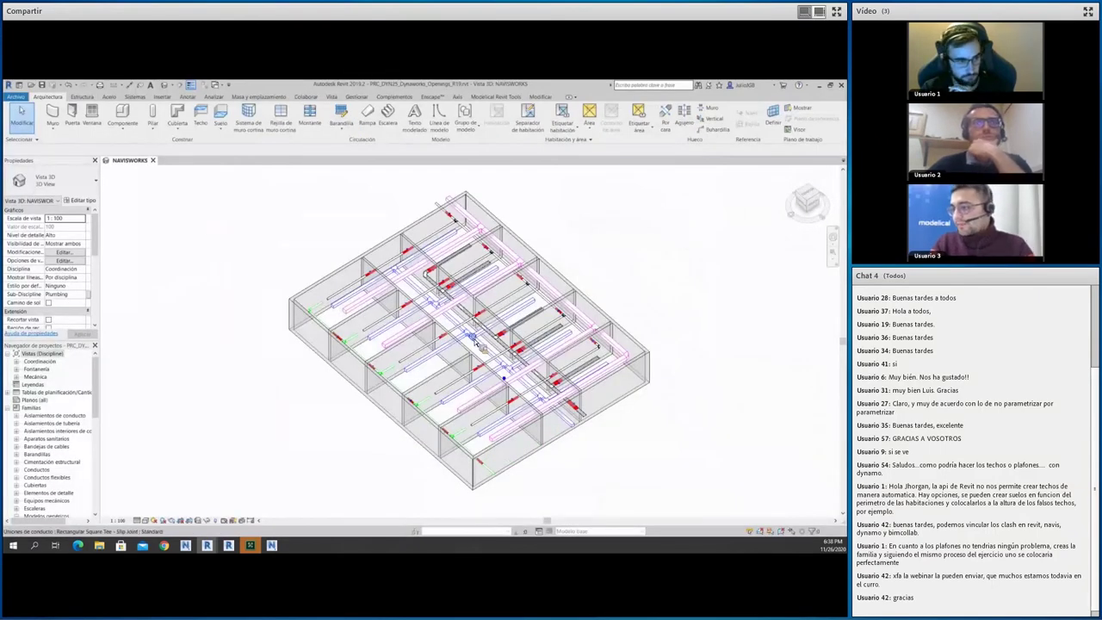
View the tray model from the top and zoom in on the coloured clash boxes
scroll(482, 343, "up", 3)
scroll(483, 343, "up", 2)
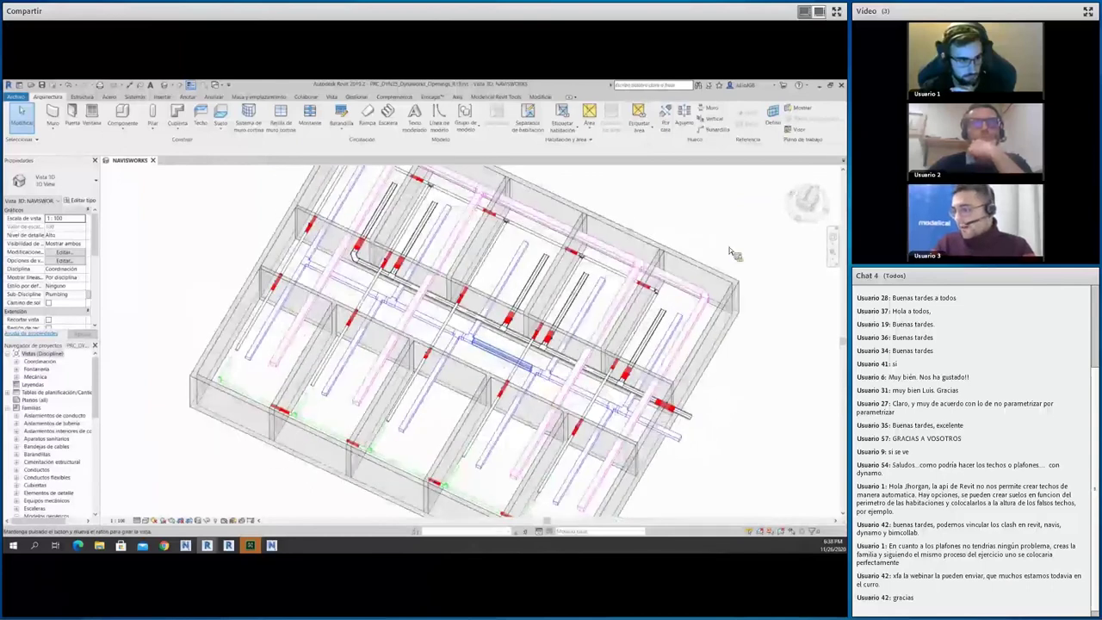
left_click(815, 201)
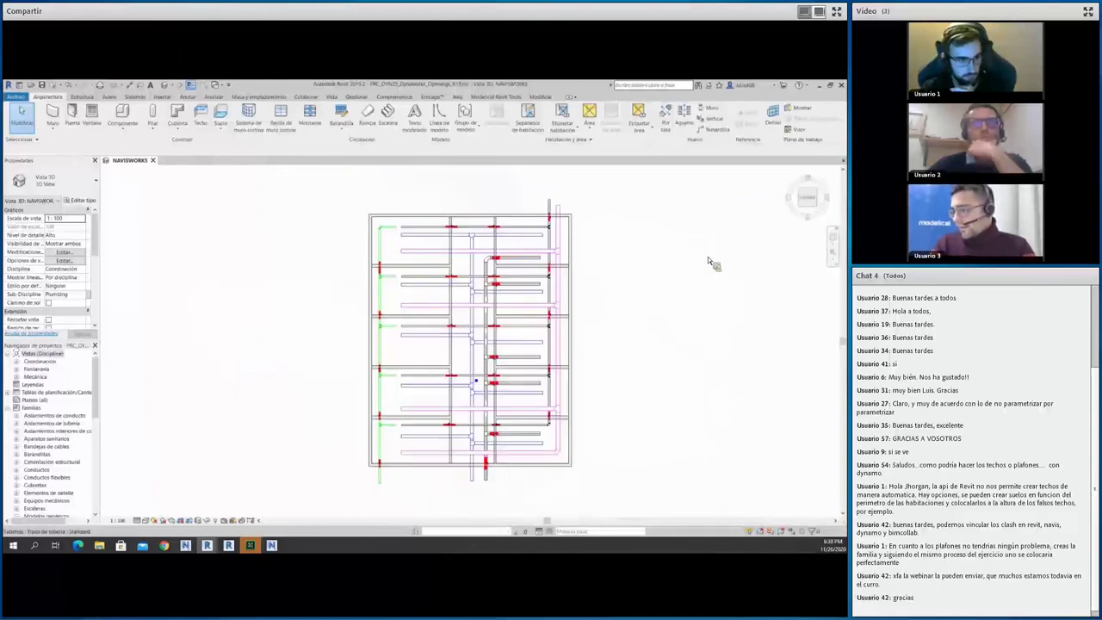
scroll(438, 368, "up", 1)
scroll(469, 376, "up", 1)
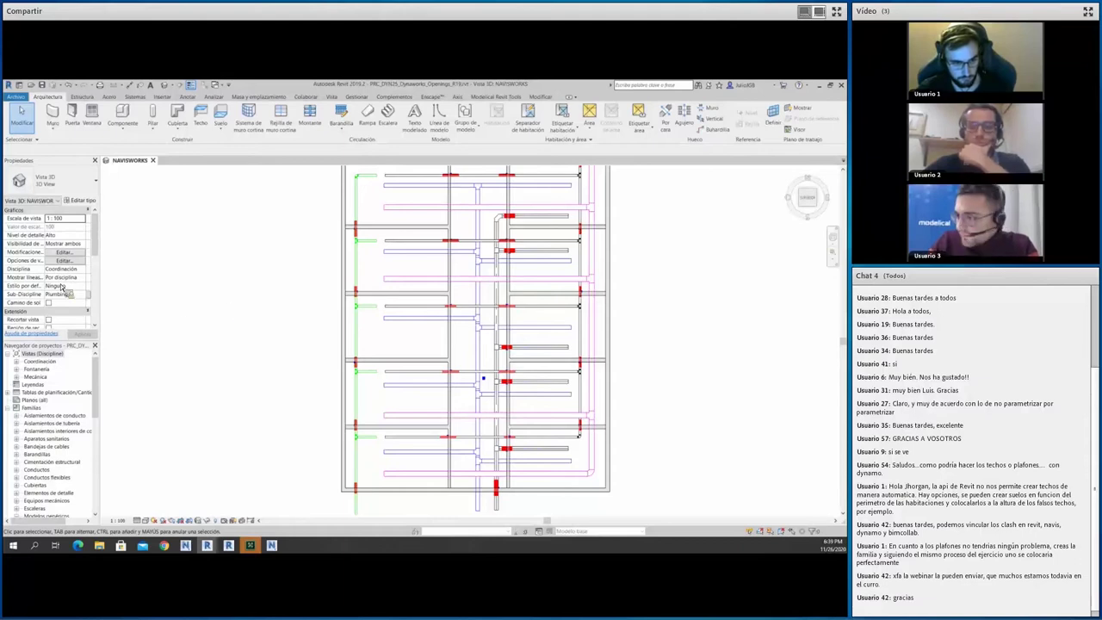
scroll(495, 262, "up", 1)
scroll(495, 260, "up", 1)
scroll(493, 256, "up", 1)
Select a generic-model clash box, orbit around it, then bring Dynamo back to the front
left_click(502, 287)
middle_click_drag(501, 287, 538, 277, "shift")
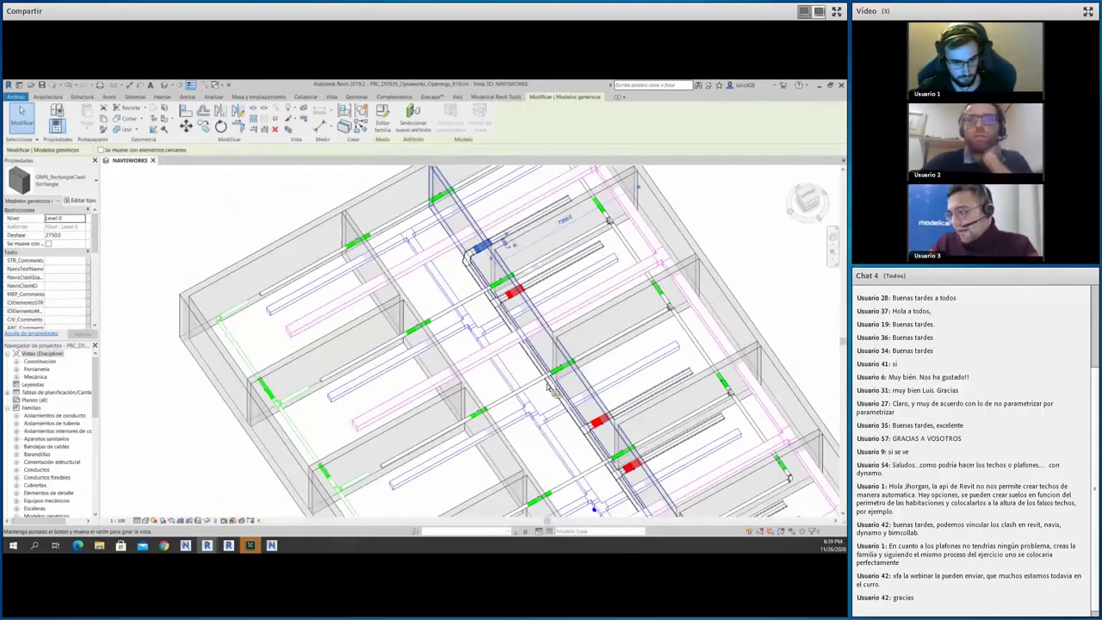
middle_click_drag(362, 291, 551, 413, "shift")
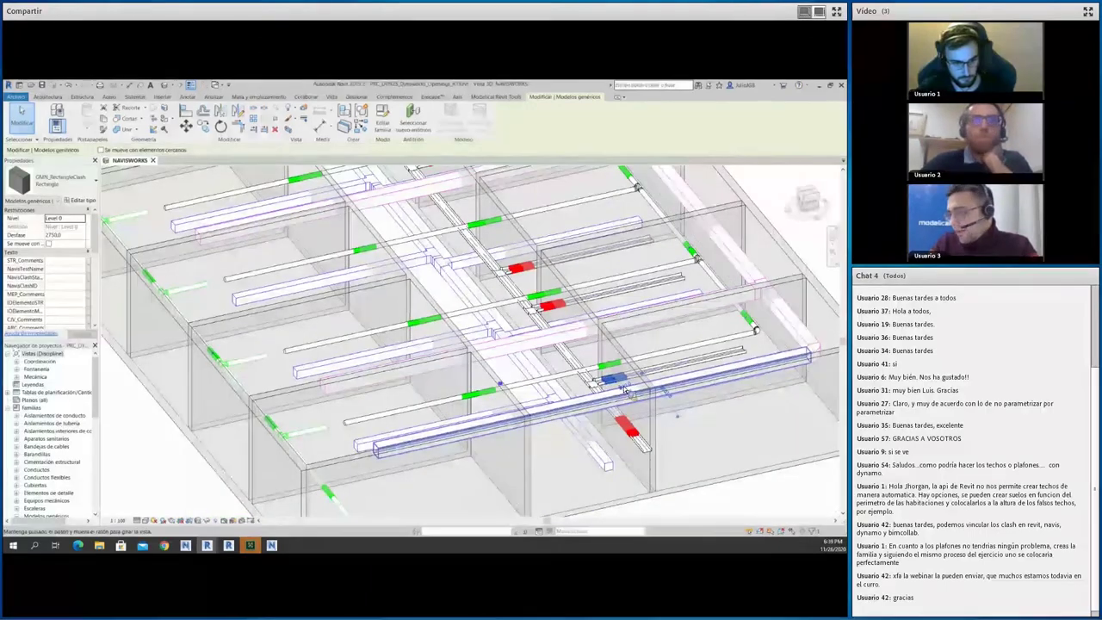
scroll(611, 389, "up", 1)
scroll(614, 391, "up", 2)
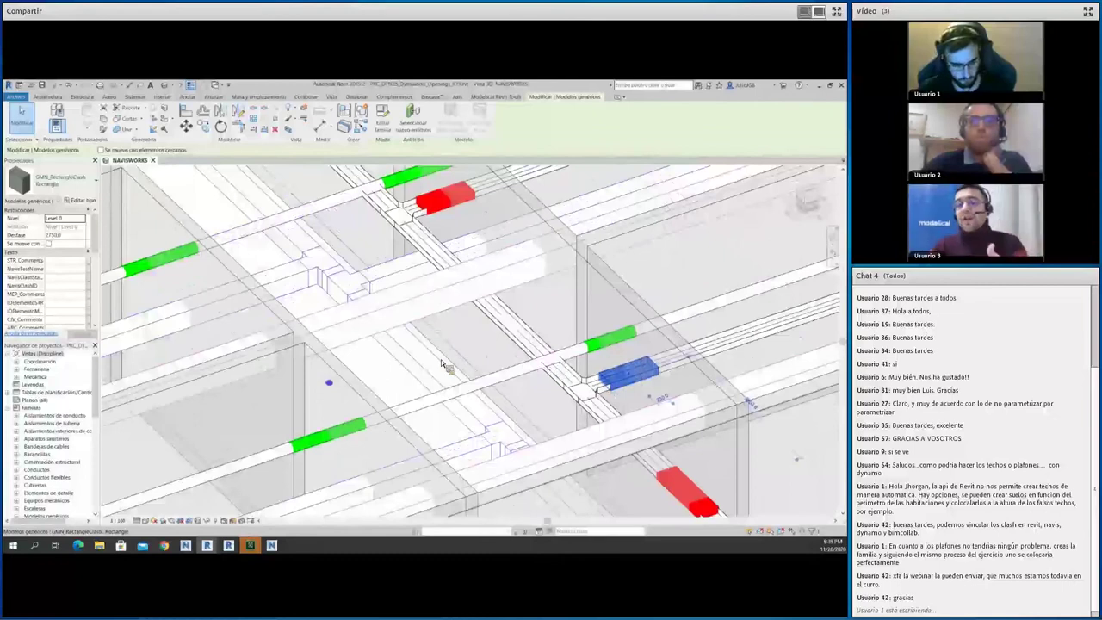
scroll(440, 359, "up", 1)
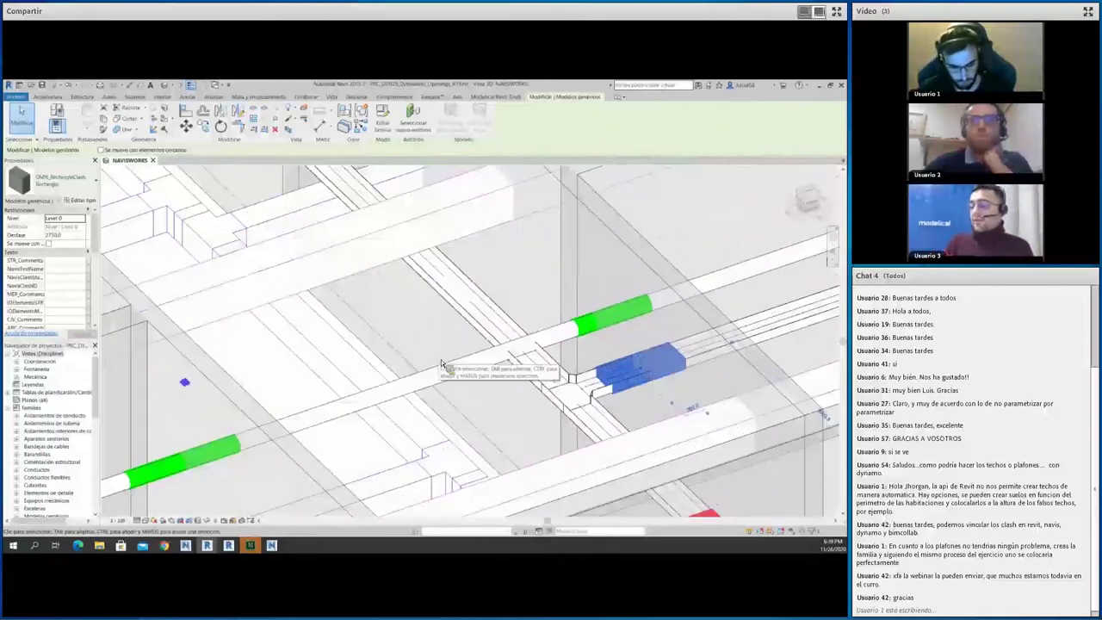
left_click(250, 544)
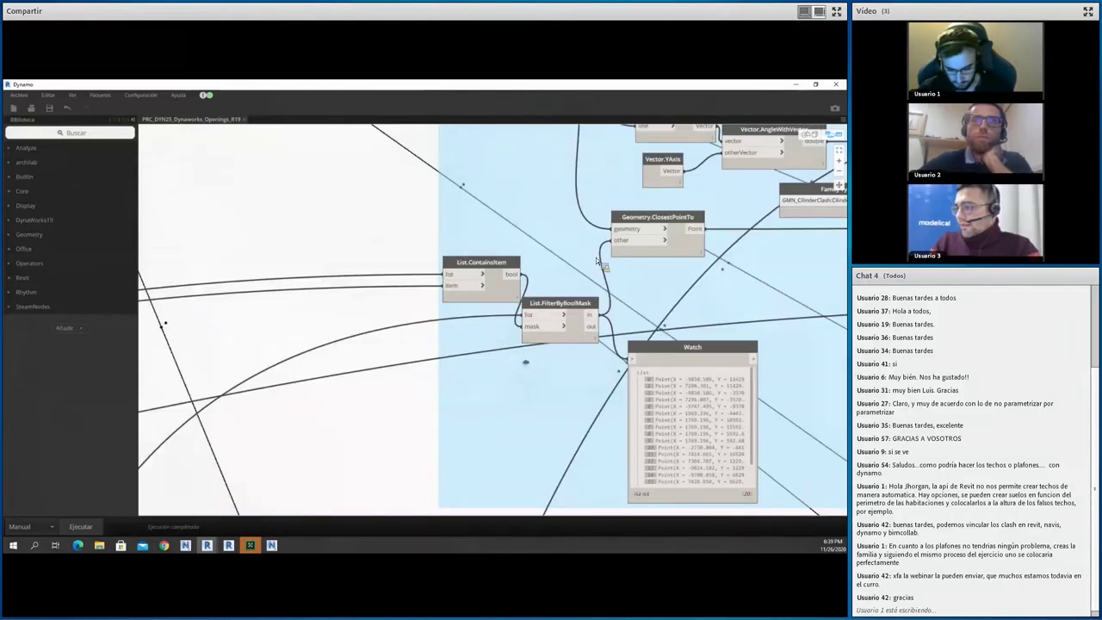
Bring the SetParameterByName and colour override nodes into view on the Dynamo canvas
middle_click_drag(596, 261, 372, 295)
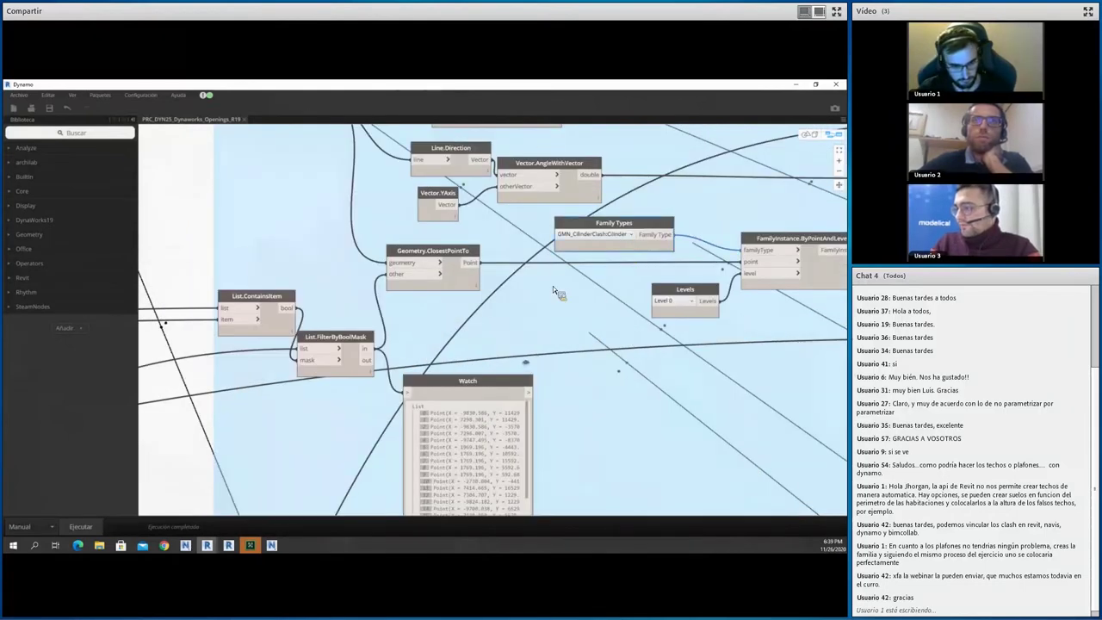
middle_click_drag(553, 286, 493, 321)
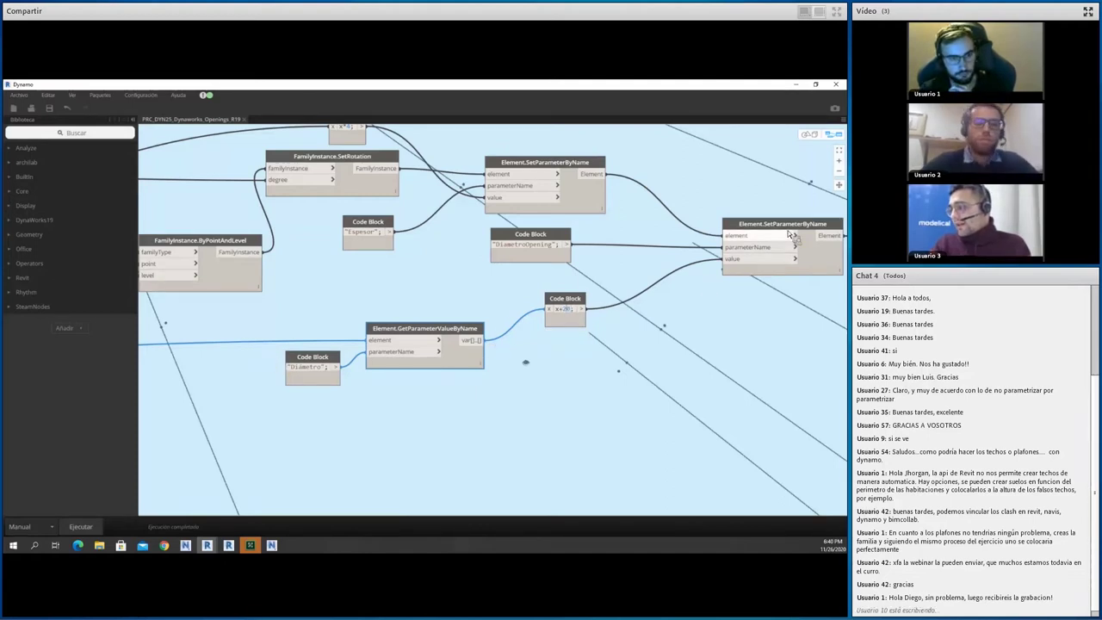
middle_click_drag(540, 228, 257, 225)
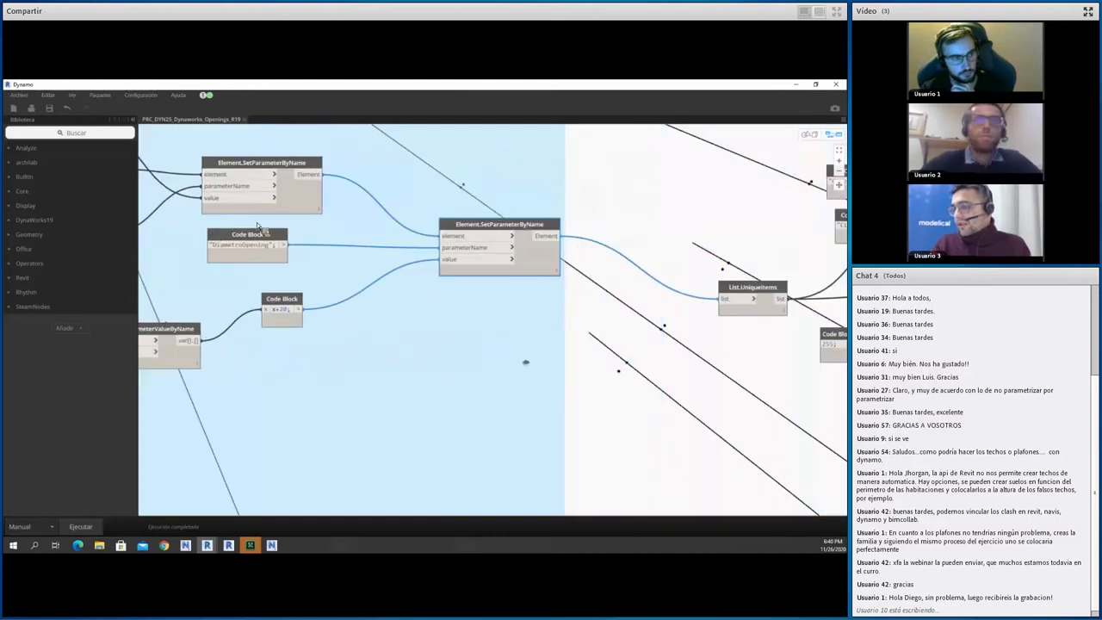
middle_click_drag(410, 236, 355, 300)
scroll(355, 299, "down", 3)
middle_click_drag(255, 263, 443, 294)
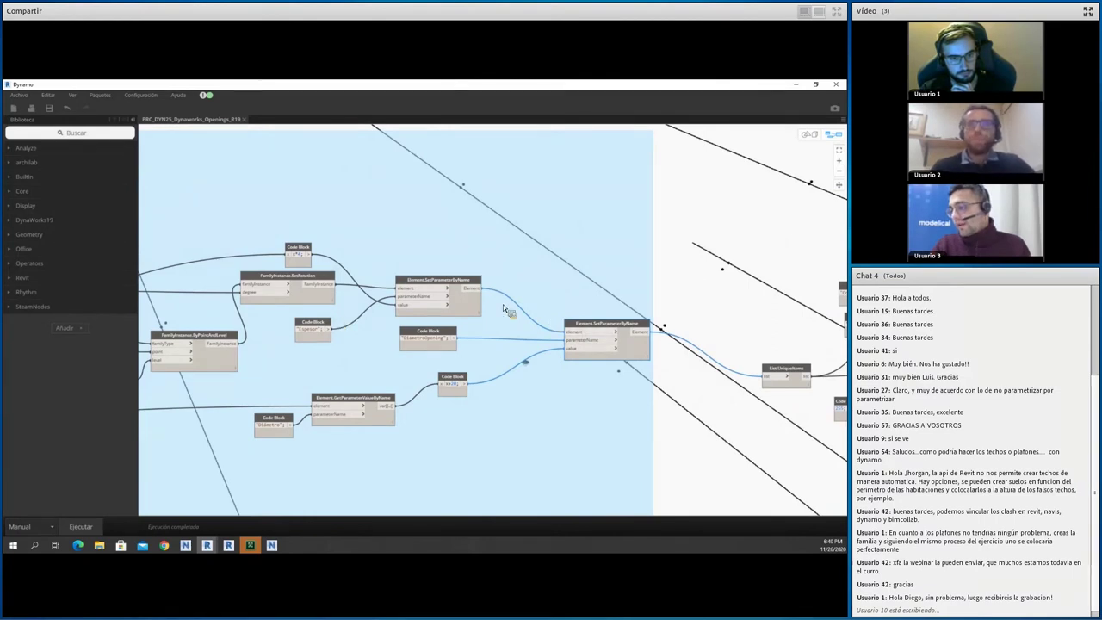
middle_click_drag(502, 304, 367, 287)
middle_click_drag(768, 293, 509, 280)
scroll(512, 283, "up", 1)
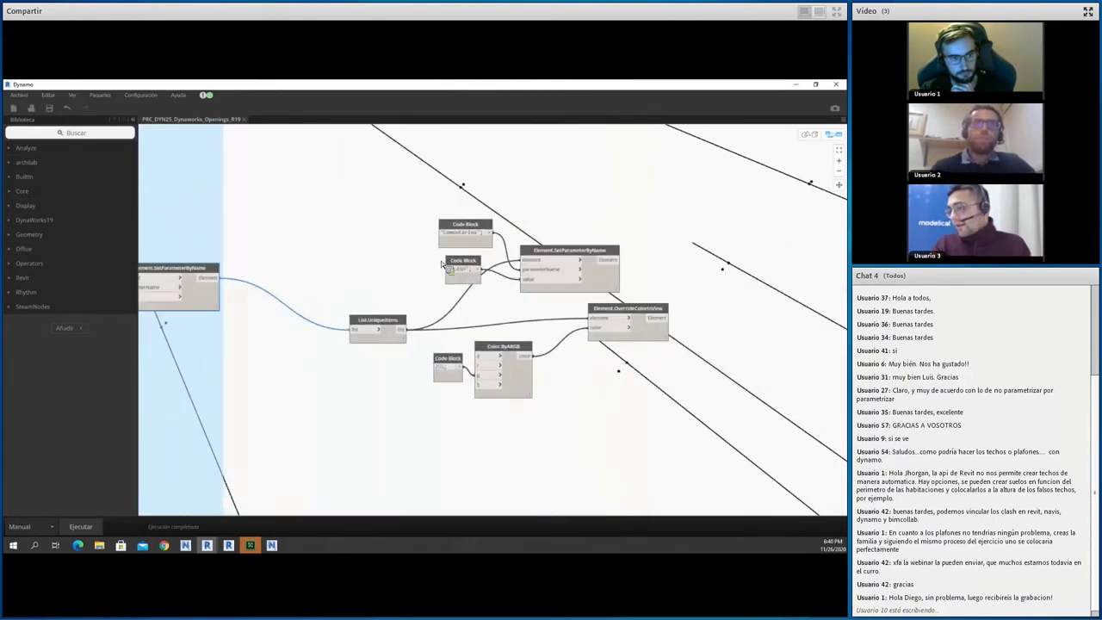
scroll(512, 282, "up", 1)
scroll(513, 267, "up", 1)
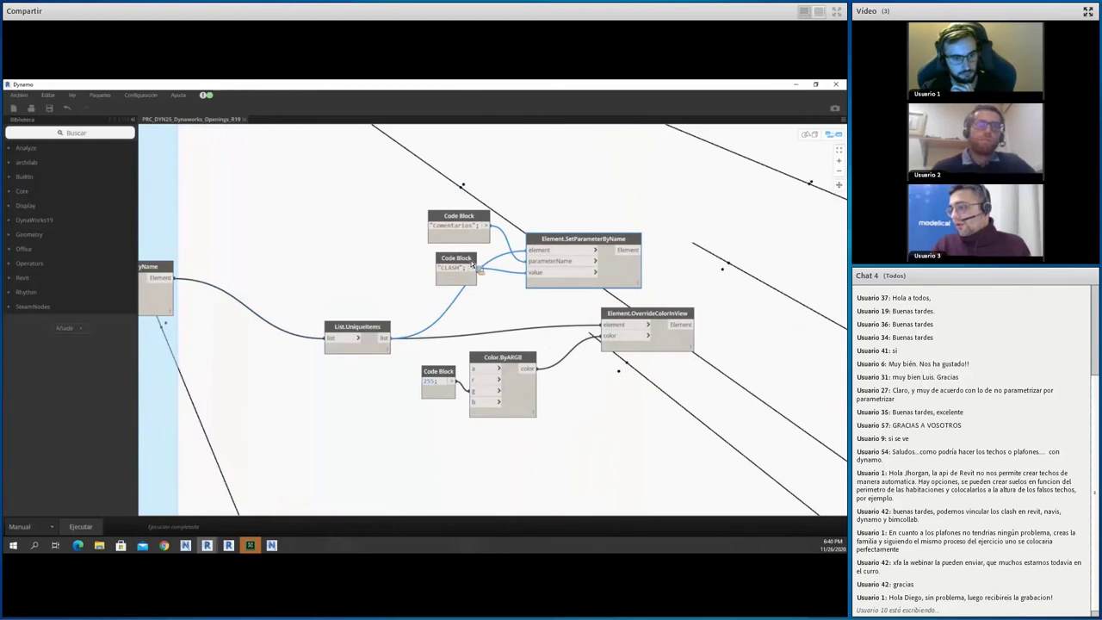
Move the CLASH code block down and the comentarios block up, then return to Revit
left_click_drag(472, 265, 487, 290)
left_click_drag(471, 217, 472, 208)
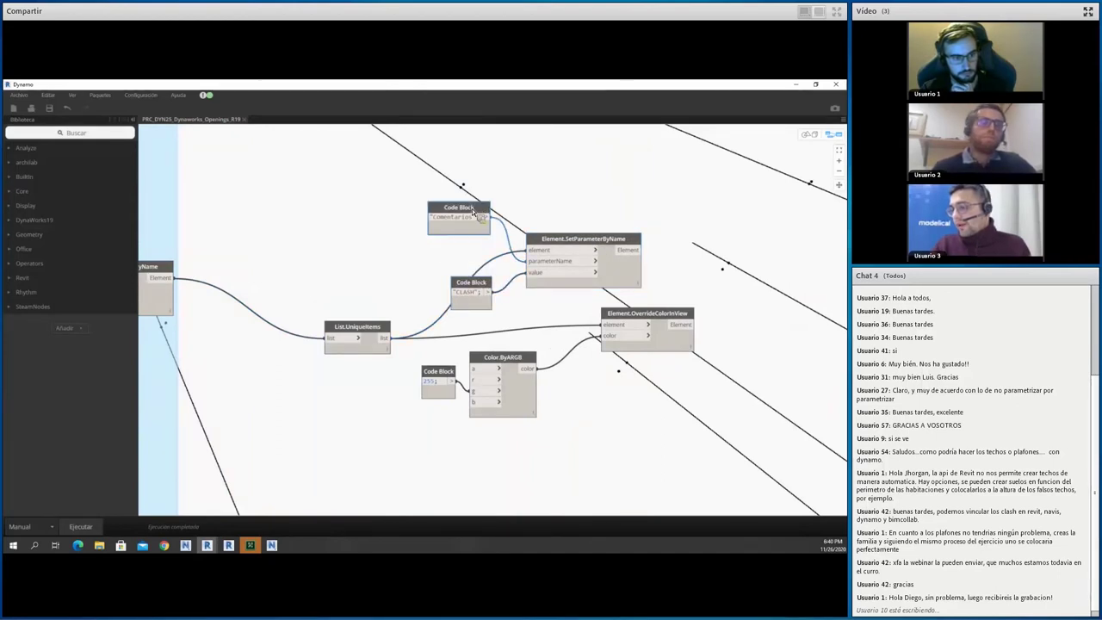
key("alt+Tab")
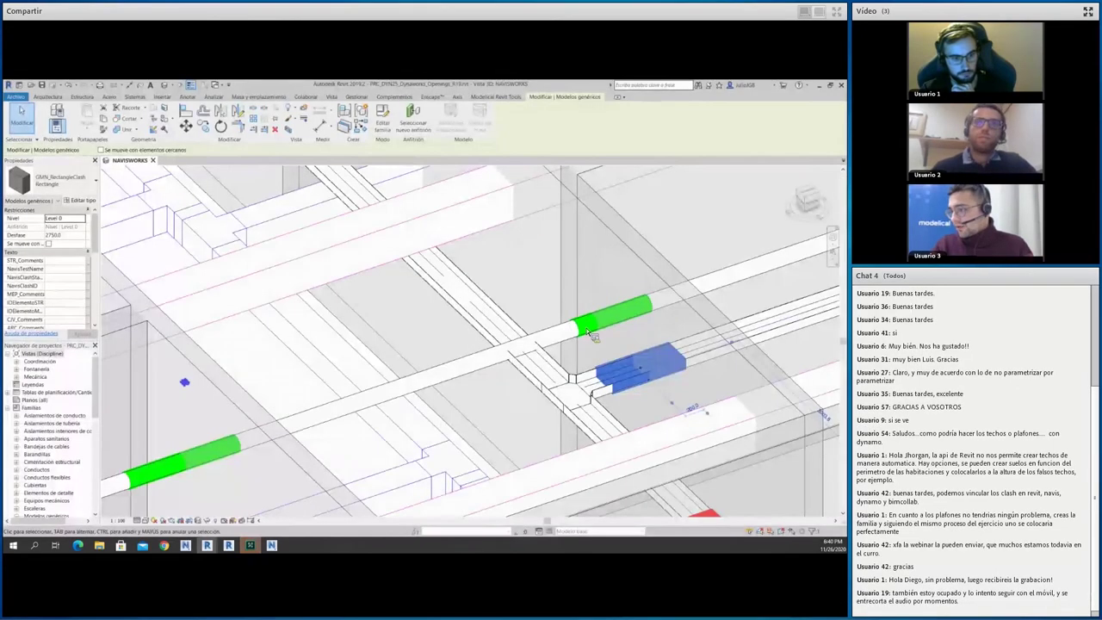
Select a clash cylinder and confirm its Comentarios property reads CLASH
left_click(589, 333)
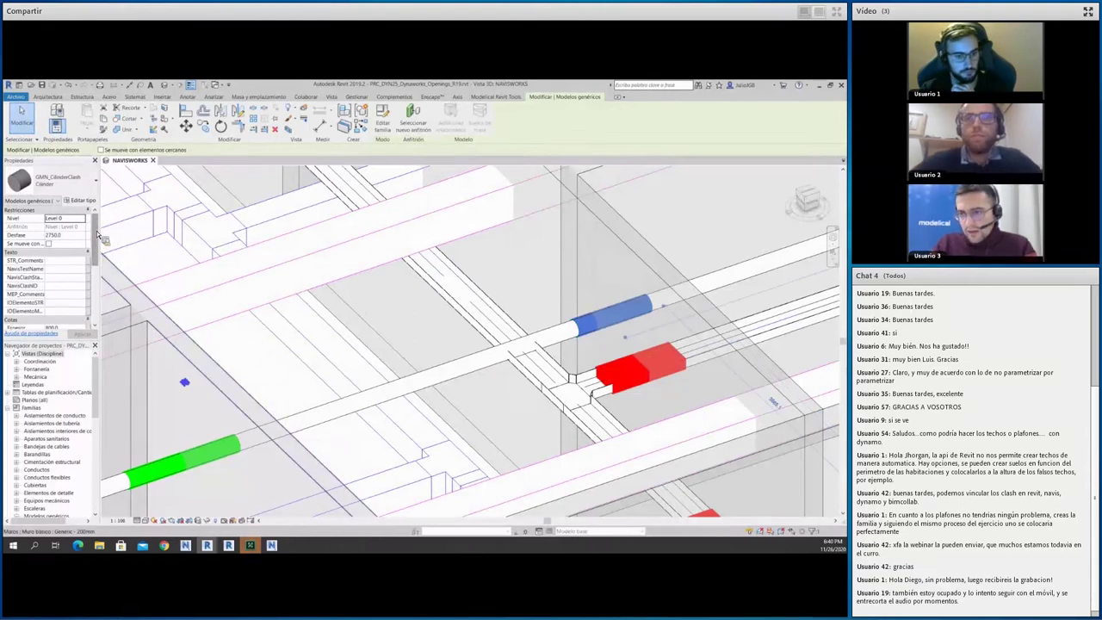
left_click_drag(96, 231, 100, 275)
scroll(101, 278, "down", 1)
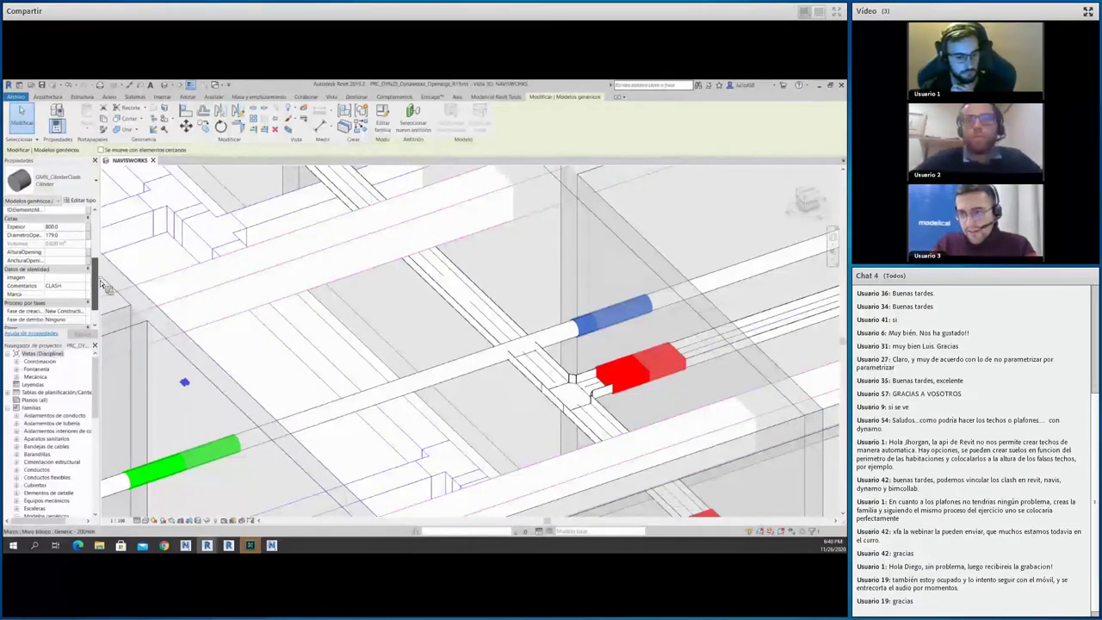
scroll(52, 280, "down", 1)
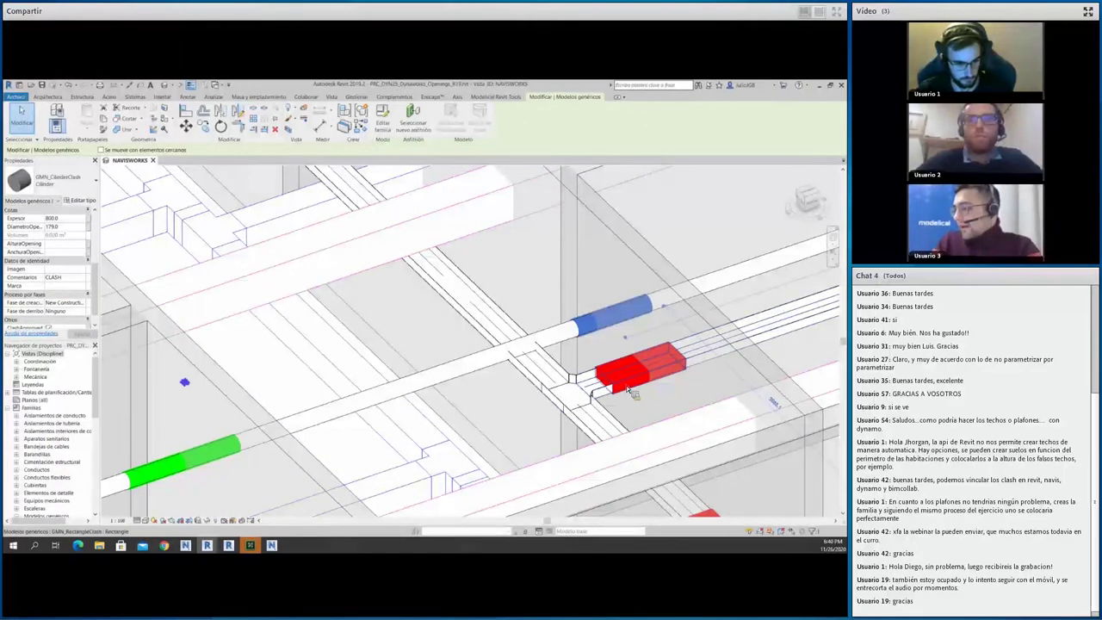
middle_click_drag(245, 427, 340, 427, "shift")
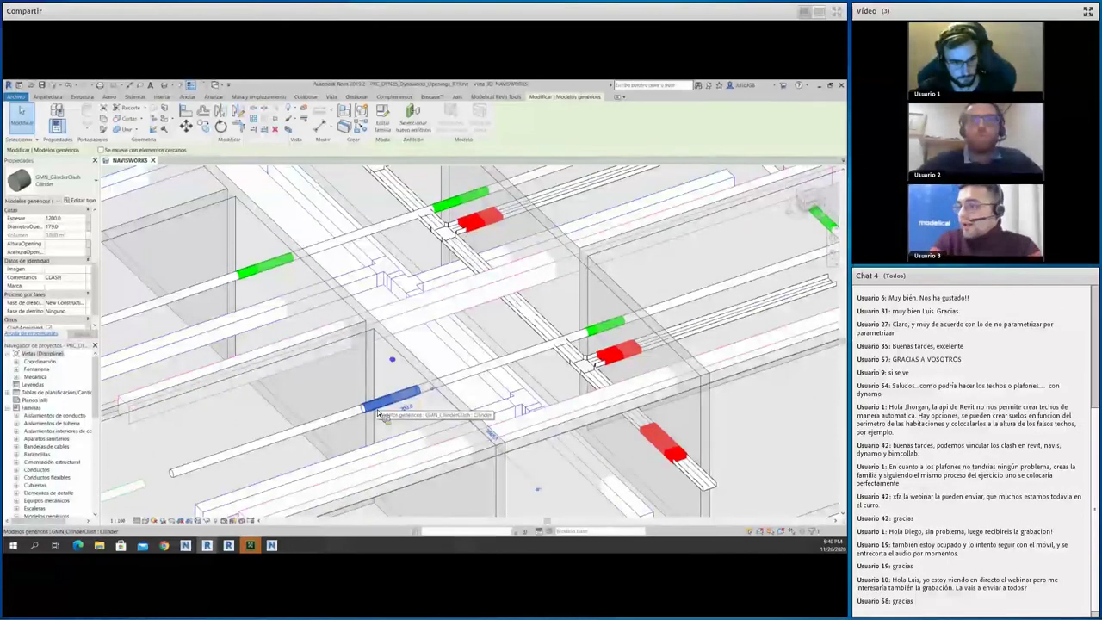
Open the GMN_CilinderClash family from the cylinder on the upper-left pipe
left_click(261, 281)
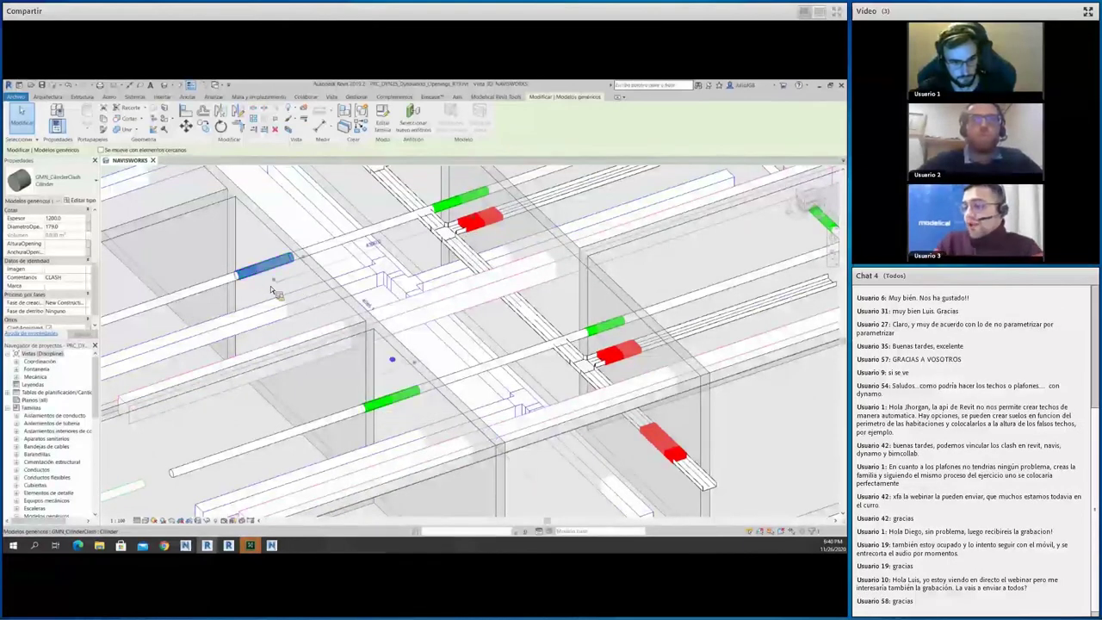
scroll(333, 342, "up", 3)
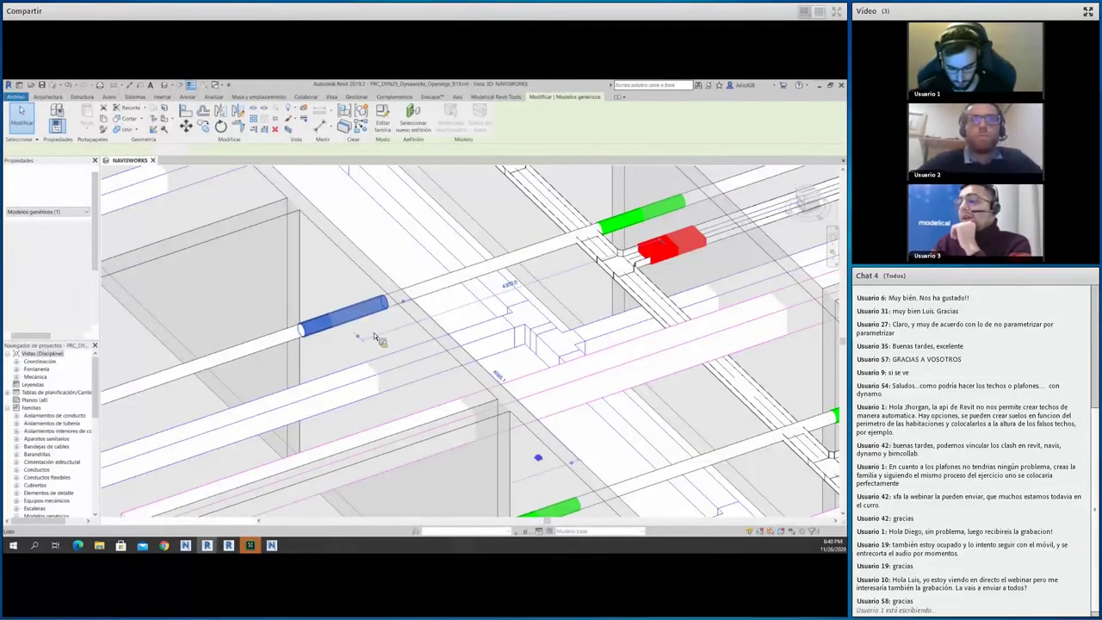
double_click(342, 317)
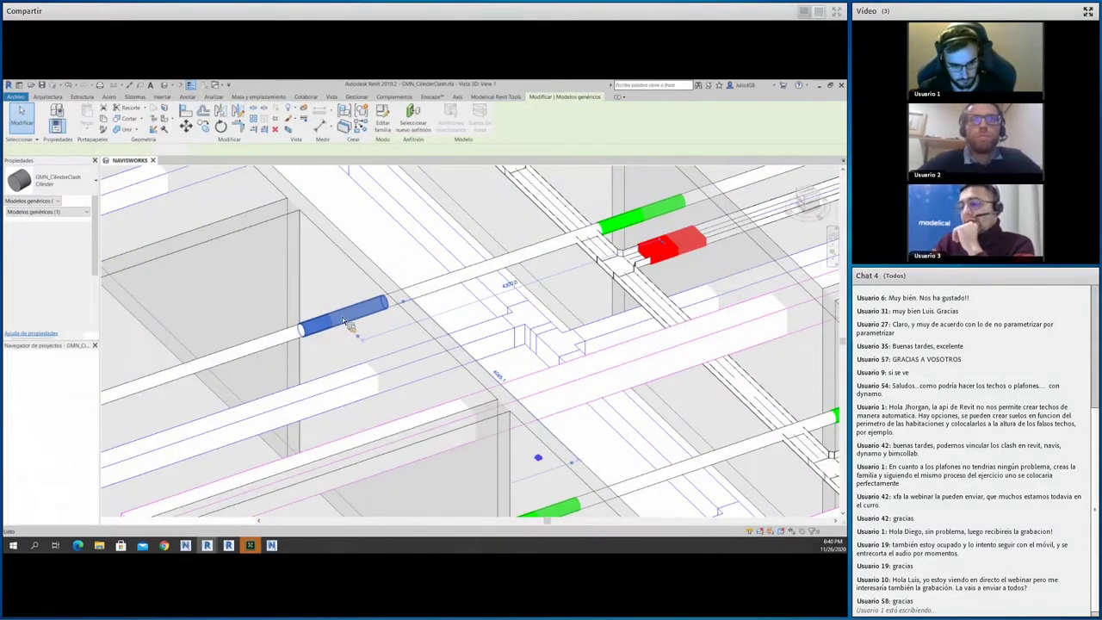
Turn the cylinder extrusion from a solid into a void
left_click(377, 285)
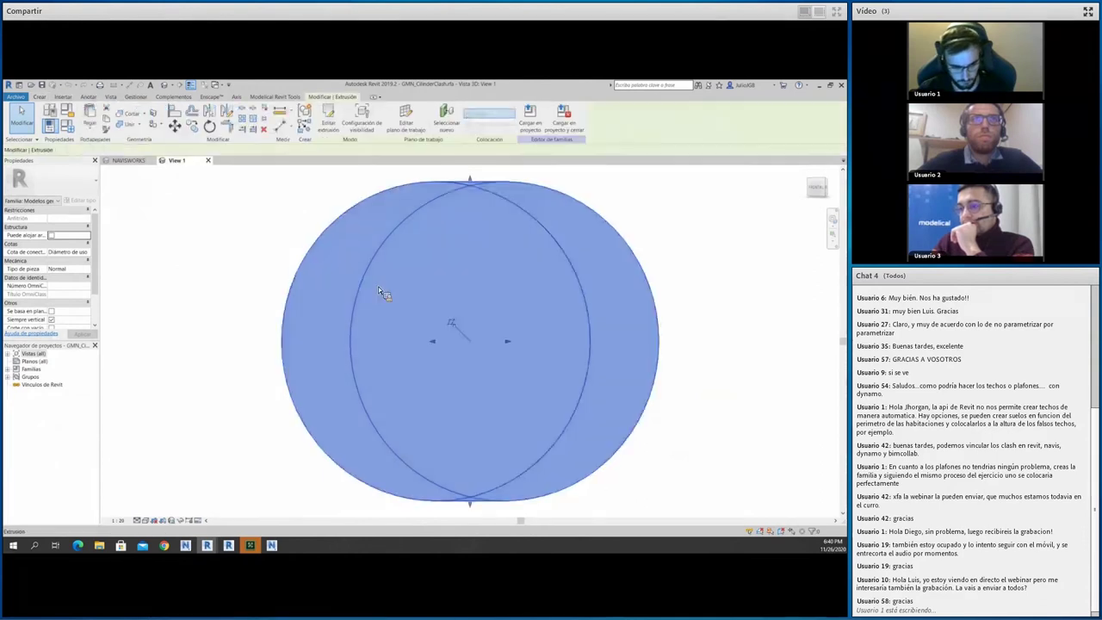
left_click(84, 303)
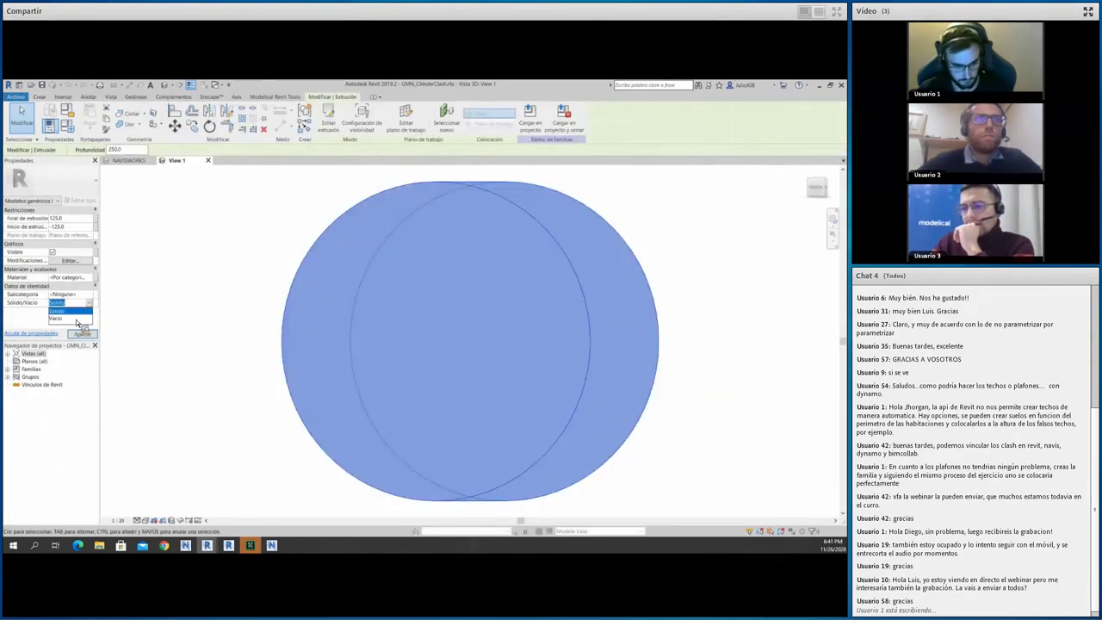
left_click(69, 312)
Enable 'Corte con vacíos al cargar' for the family and load it into the project
left_click(69, 114)
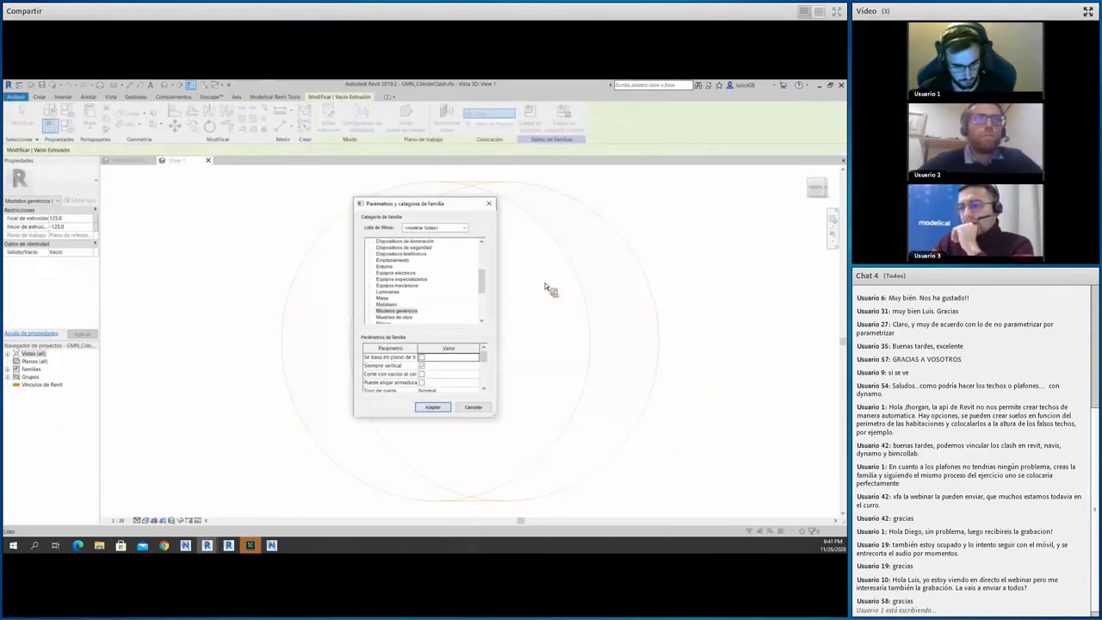
left_click(421, 374)
left_click(433, 410)
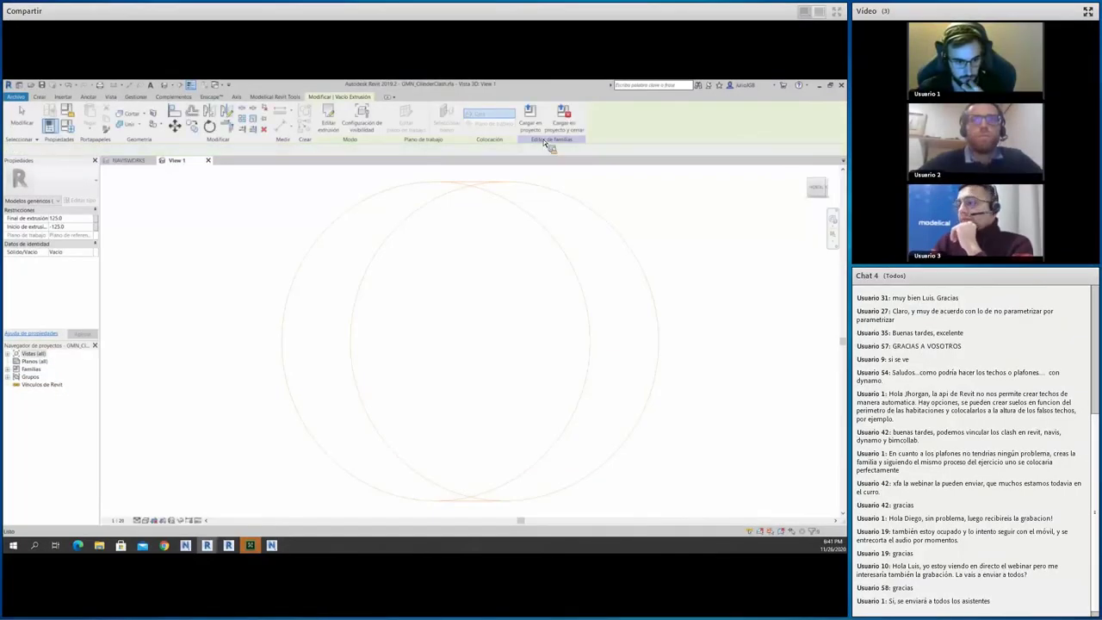
left_click(336, 129)
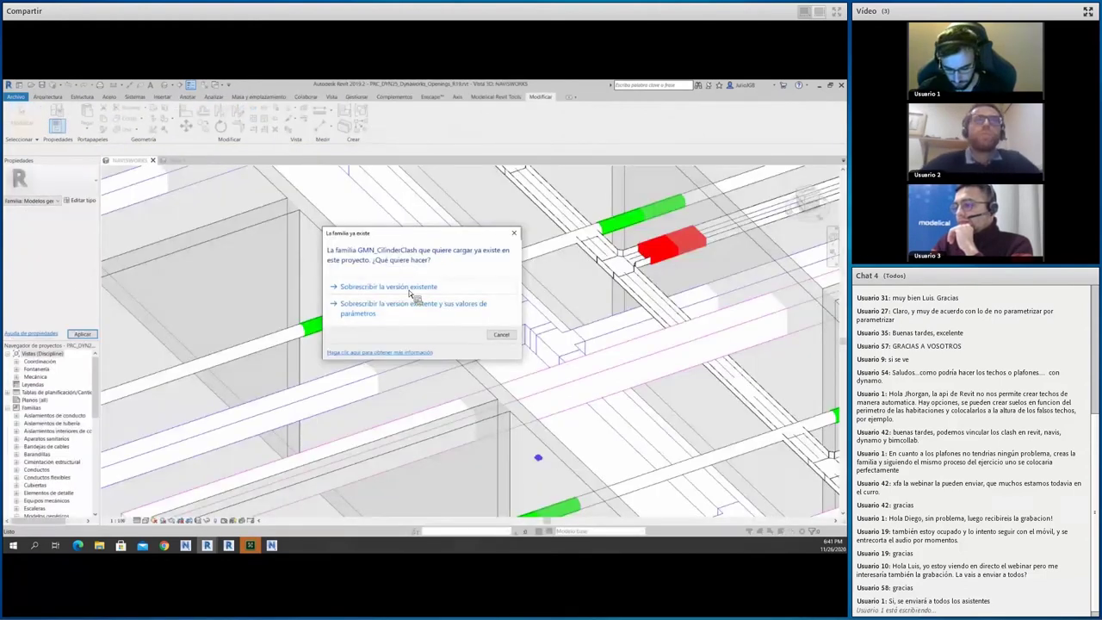
Overwrite the existing family version and cut the host geometry with the void
left_click(410, 291)
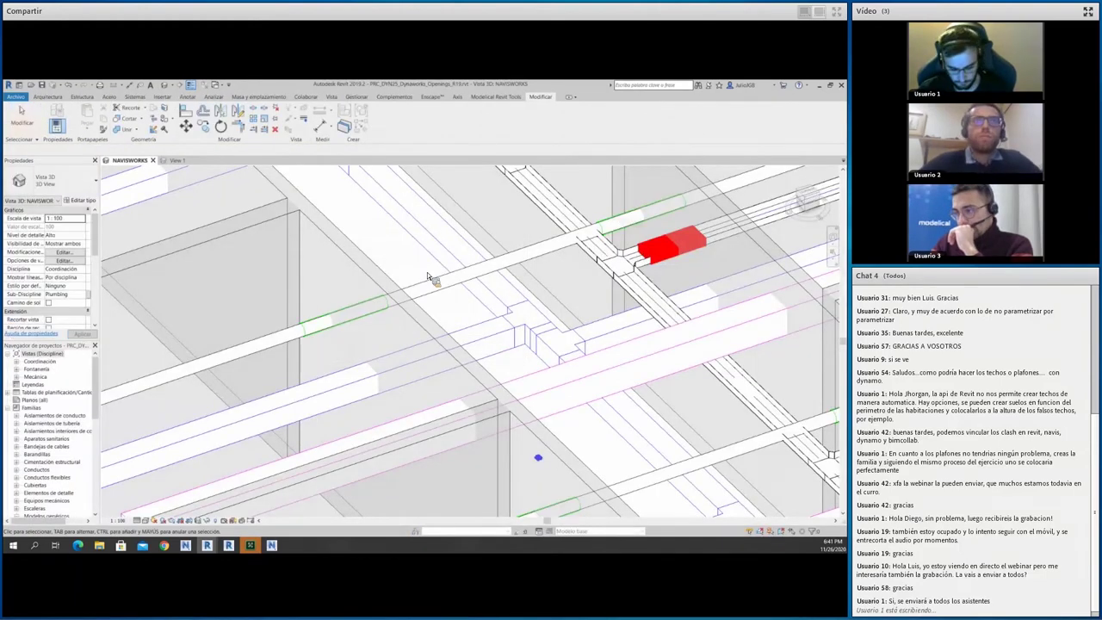
left_click(140, 125)
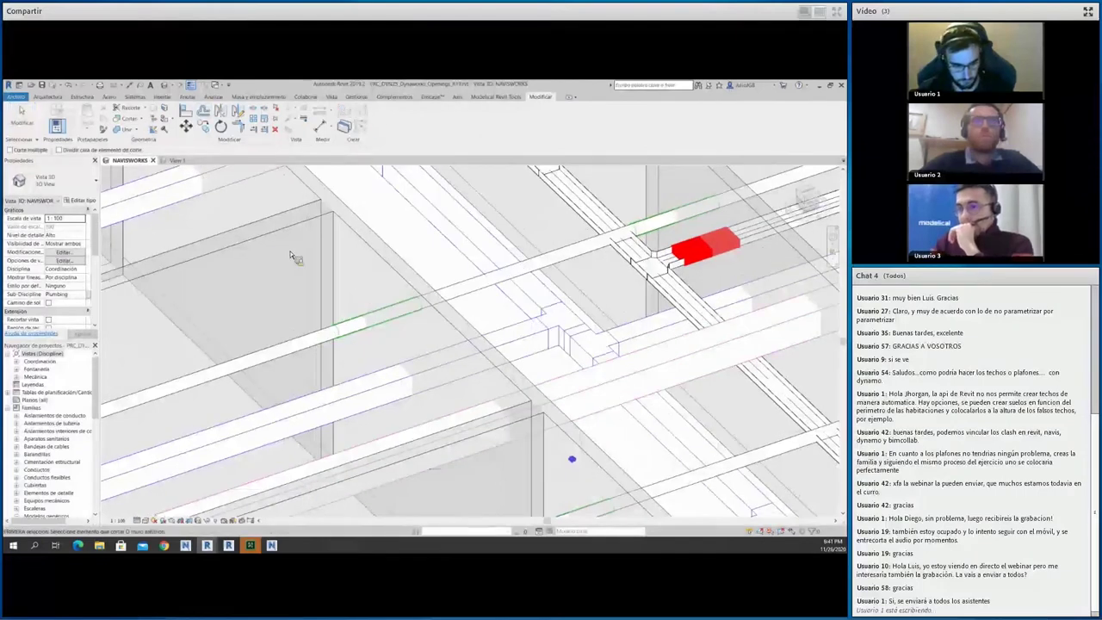
left_click(395, 265)
Pan and zoom the NAVISWORKS 3D view to select a clash cylinder
scroll(356, 335, "down", 2)
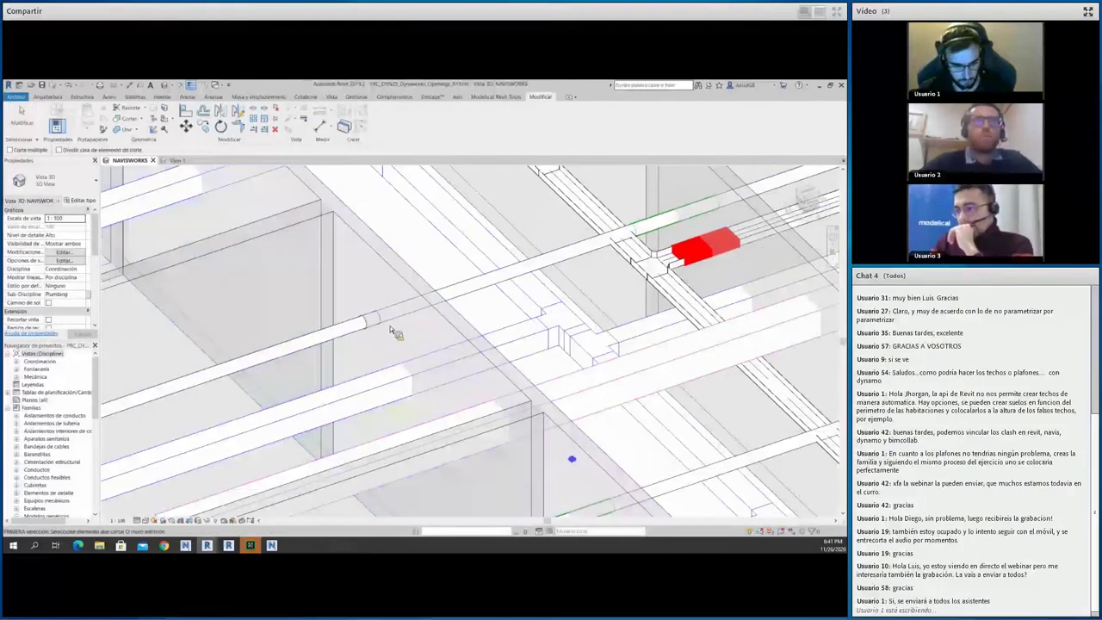
mouse_move(445, 307)
middle_mouse_down()
mouse_move(504, 316)
mouse_move(654, 394)
middle_mouse_up()
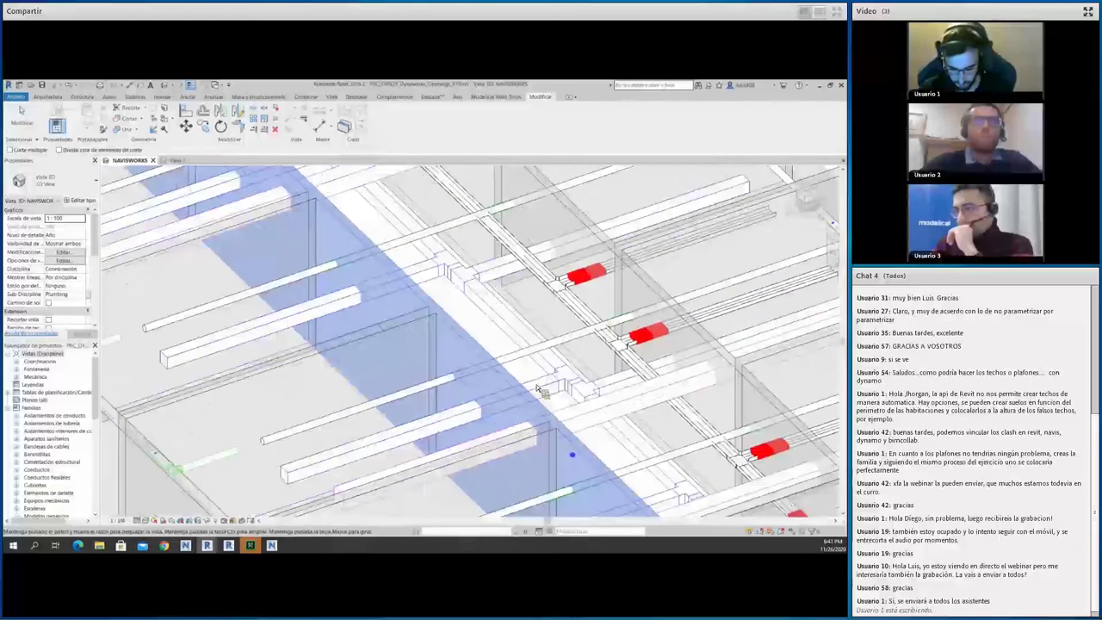
middle_click_drag(454, 388, 353, 229)
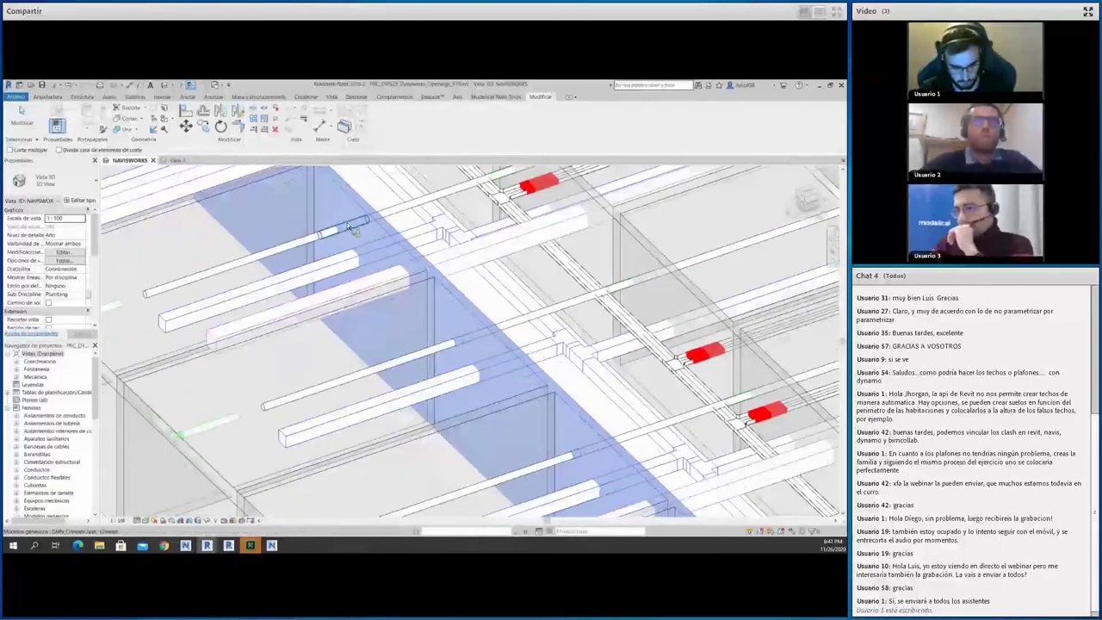
scroll(331, 238, "up", 2)
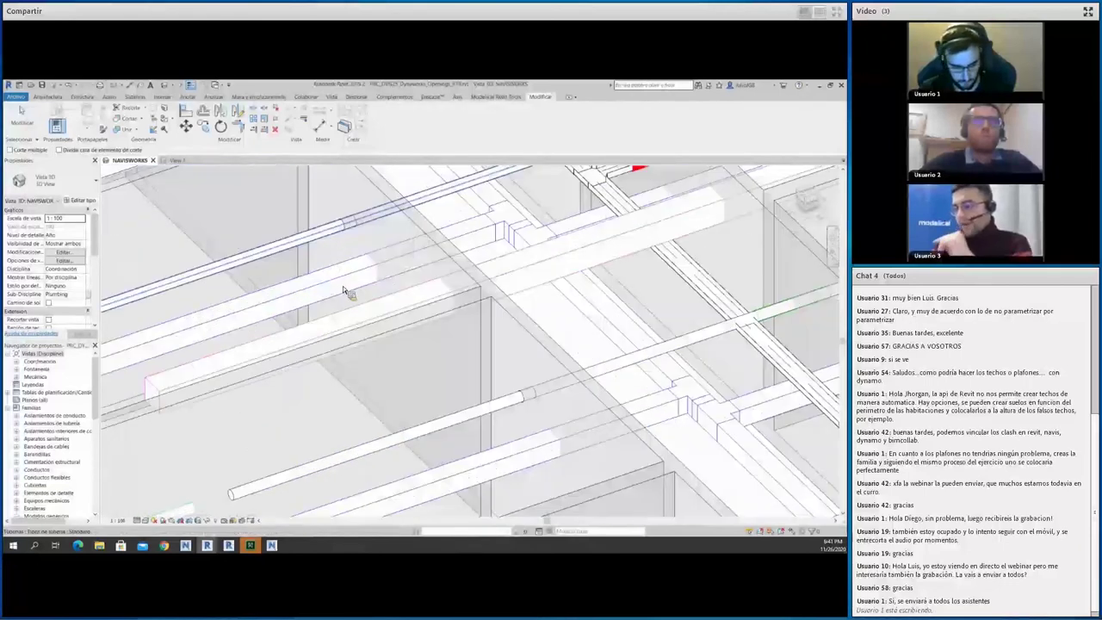
left_click(337, 273)
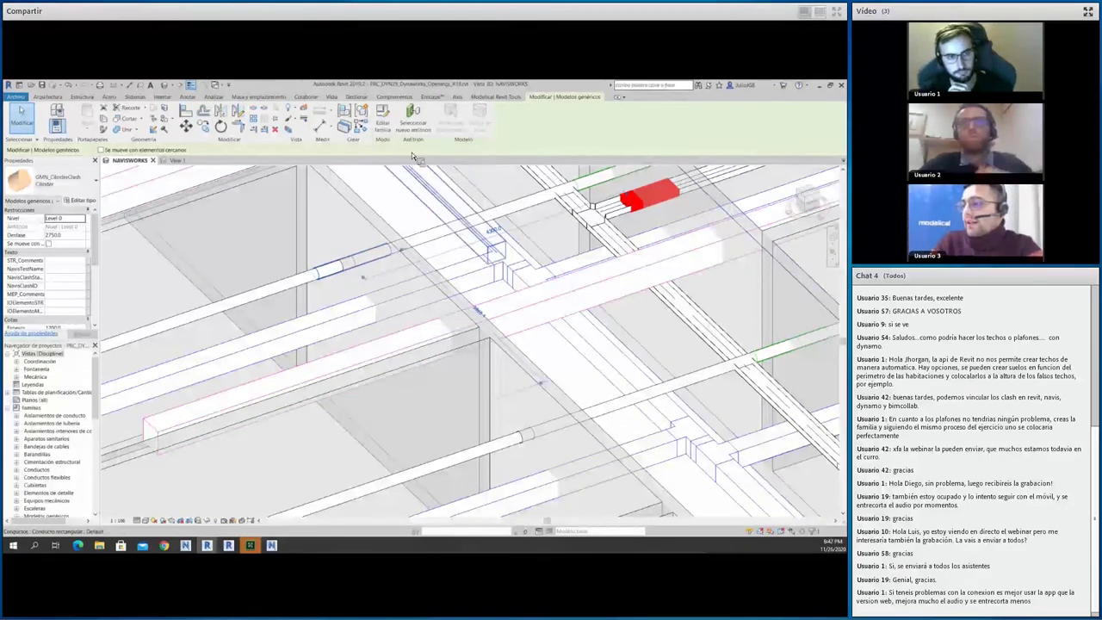
Start a new interference check from Comprobación de interferencias
left_click(393, 96)
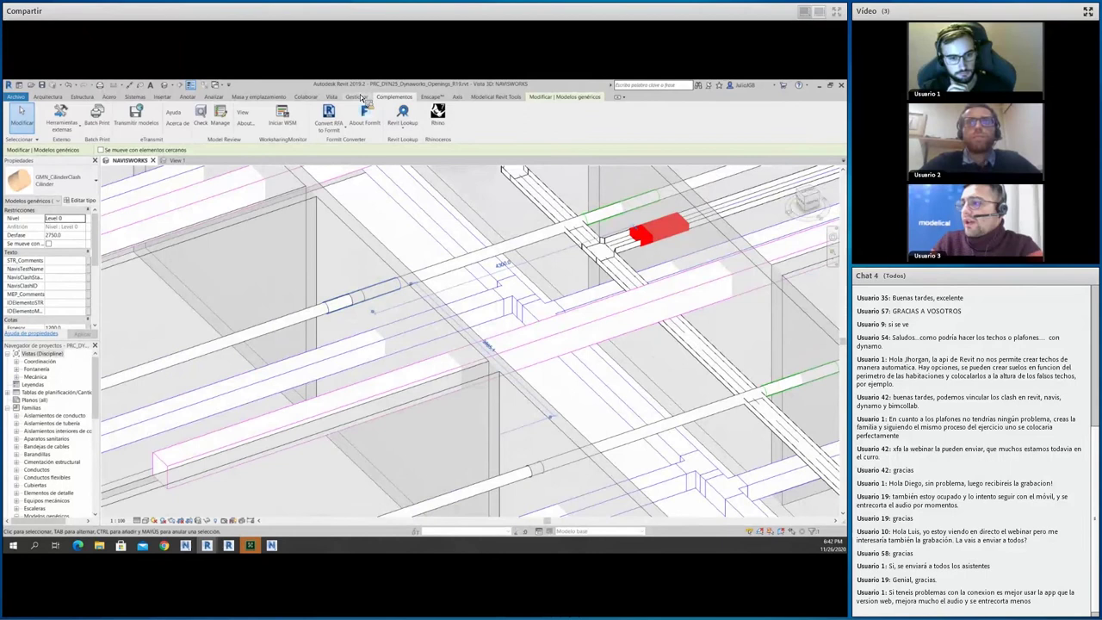
scroll(413, 116, "up", 2)
scroll(437, 115, "up", 1)
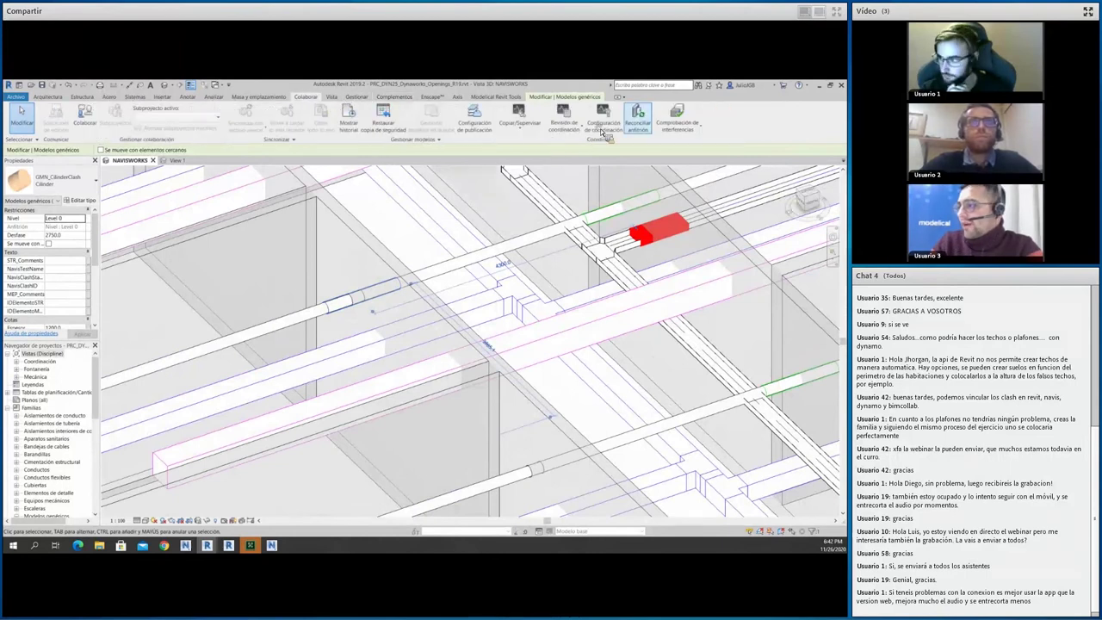
left_click(676, 116)
left_click(684, 143)
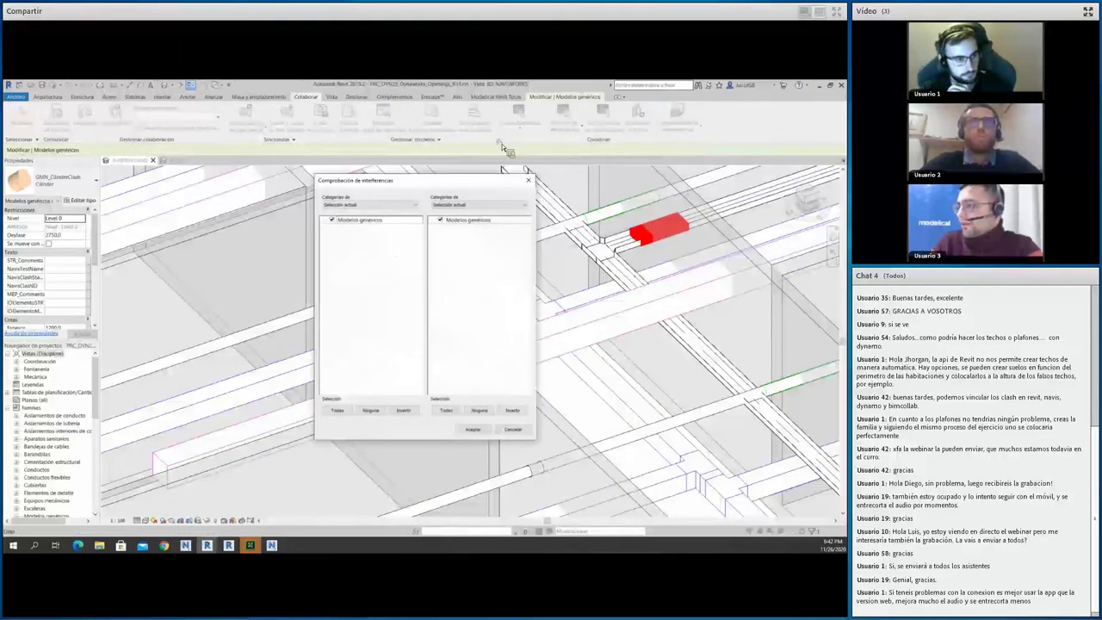
Check Bandejas de cables against Muros, both from Proyecto actual, and run it
left_click(381, 206)
left_click(381, 205)
left_click(380, 205)
left_click(380, 205)
left_click(381, 205)
left_click(380, 215)
left_click(465, 205)
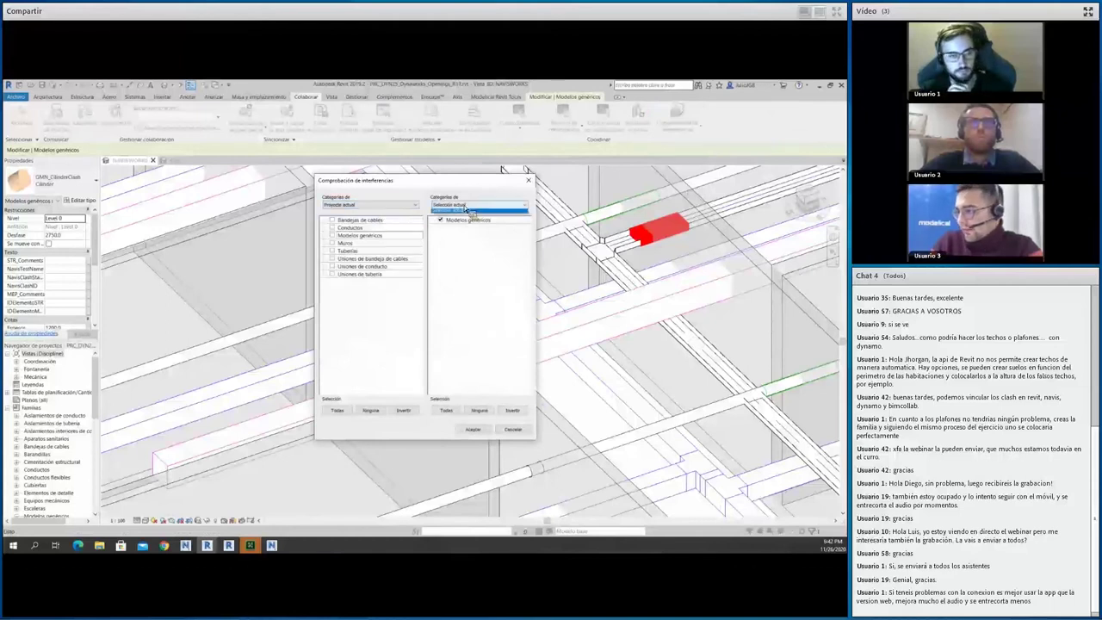
left_click(469, 216)
left_click(332, 221)
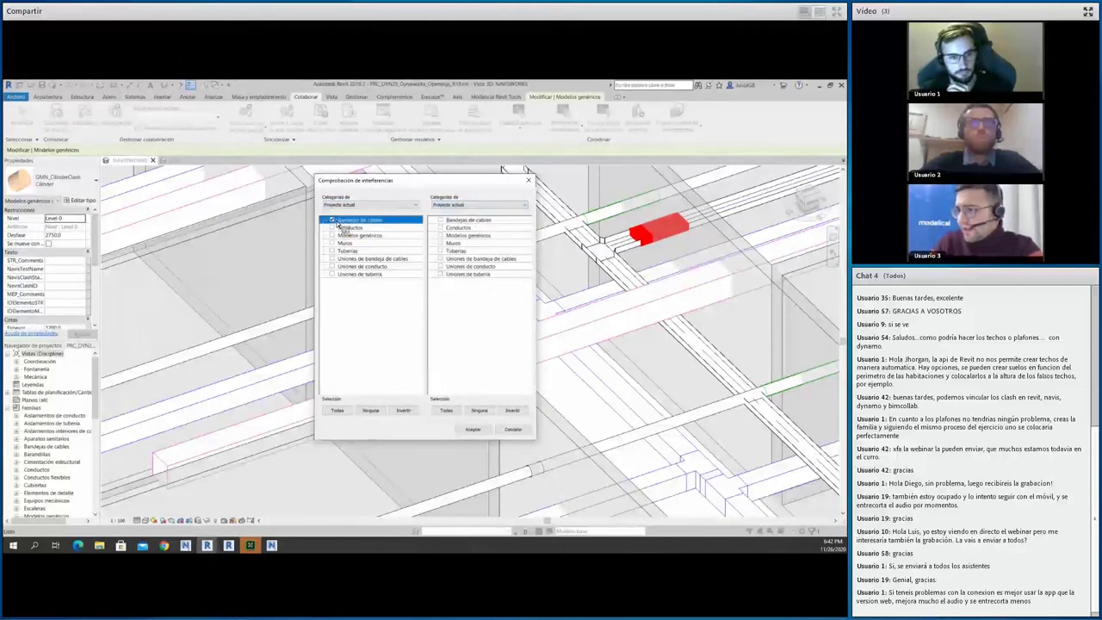
left_click(442, 244)
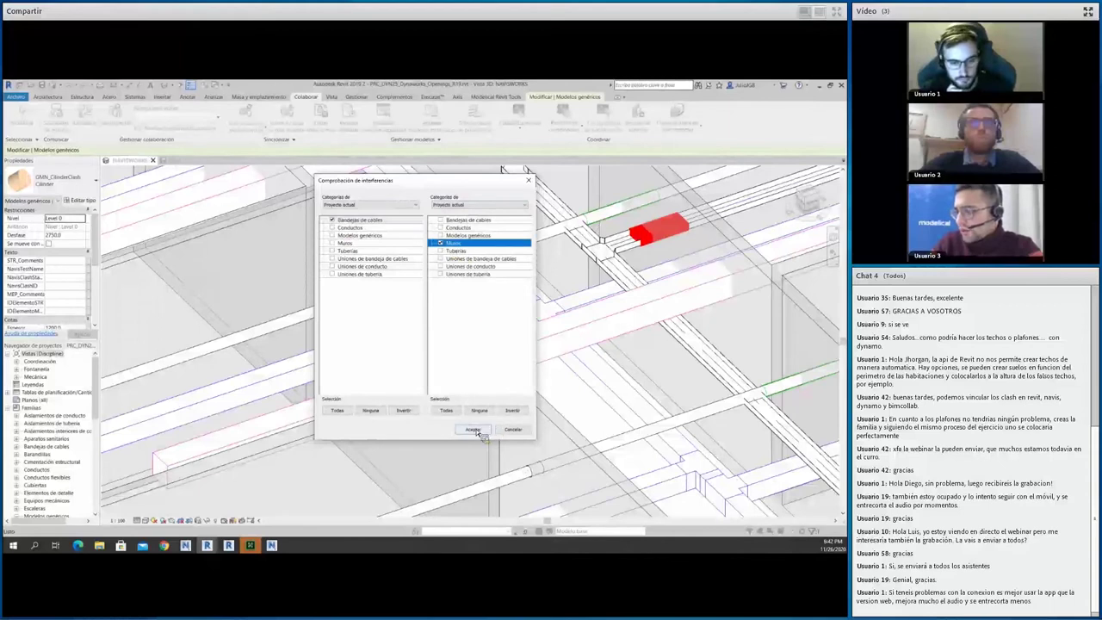
left_click(470, 429)
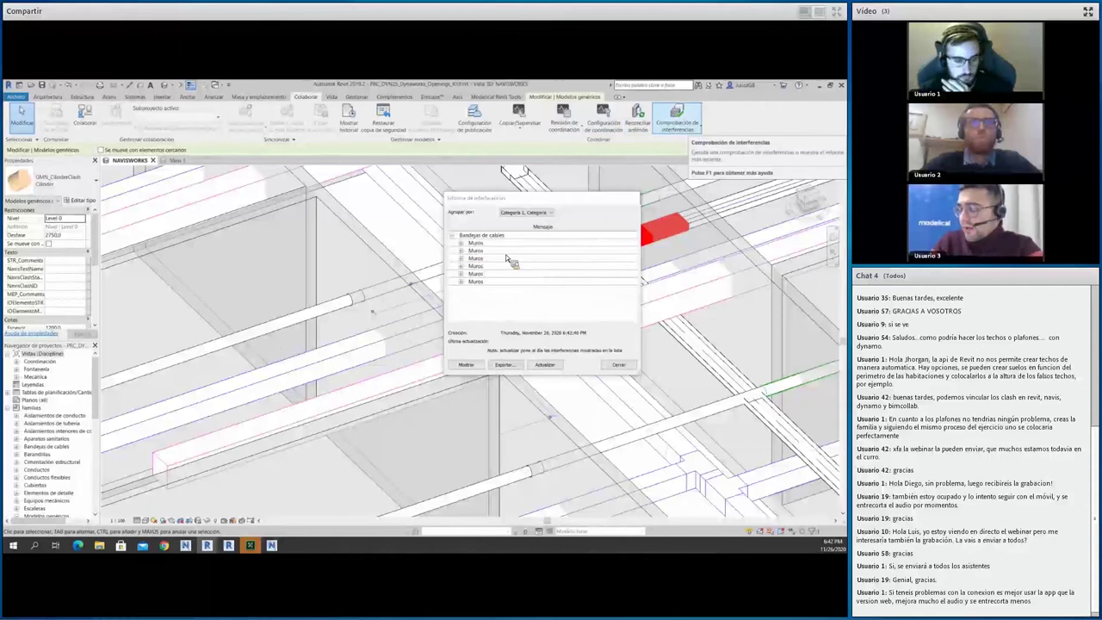
Inspect the first tray–wall clash, then export the report replacing PRC_DYN25_Dynaworks_Openings_R19.html
left_click(462, 244)
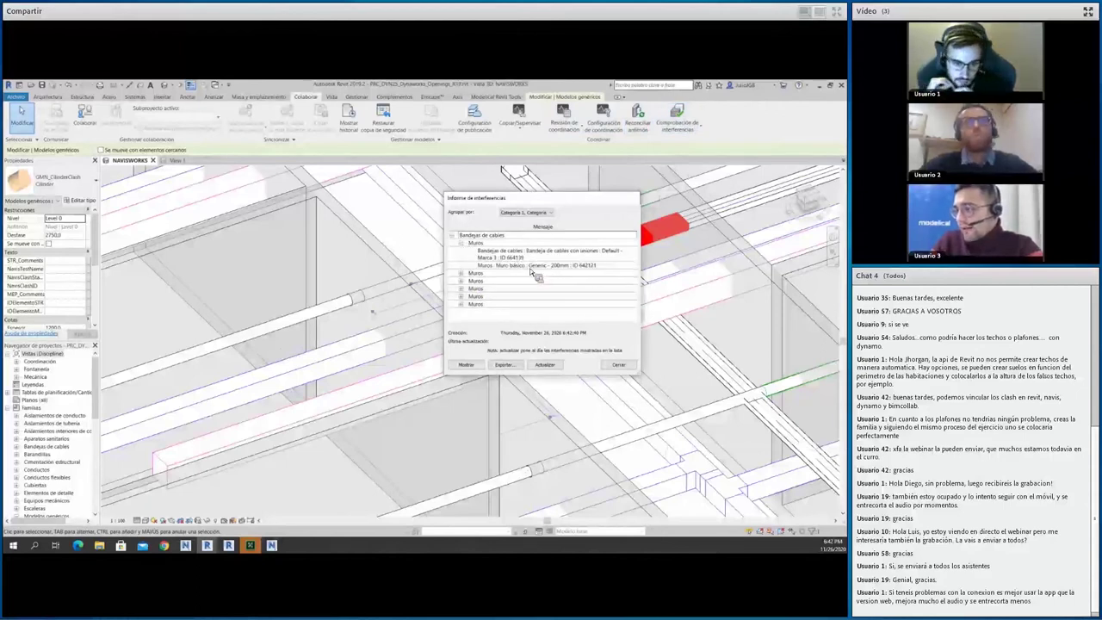
left_click(530, 264)
left_click(462, 242)
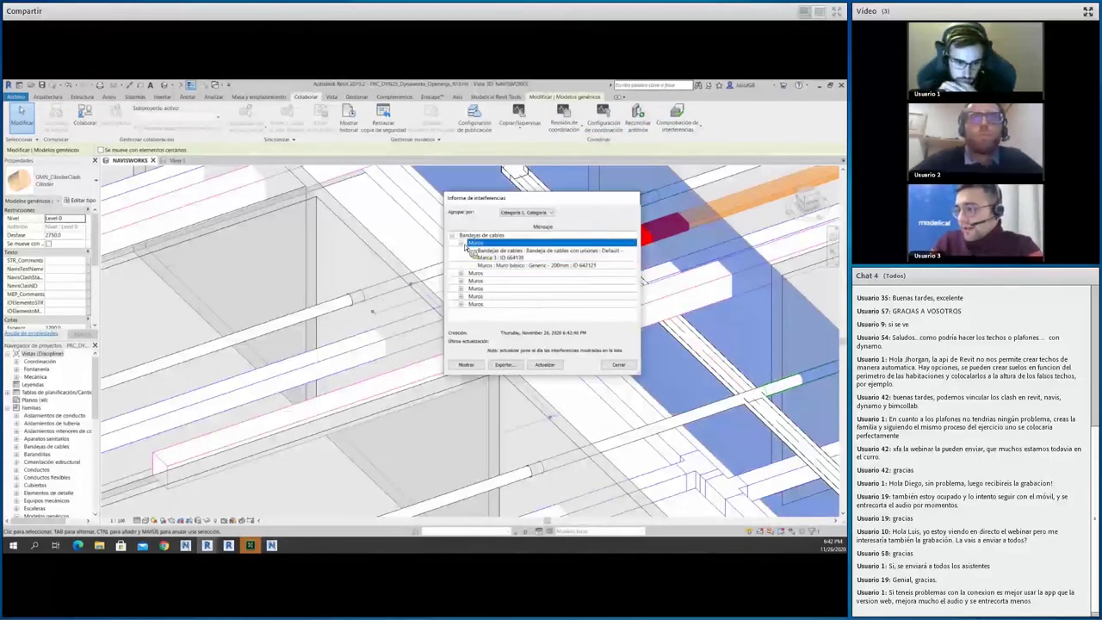
left_click(516, 365)
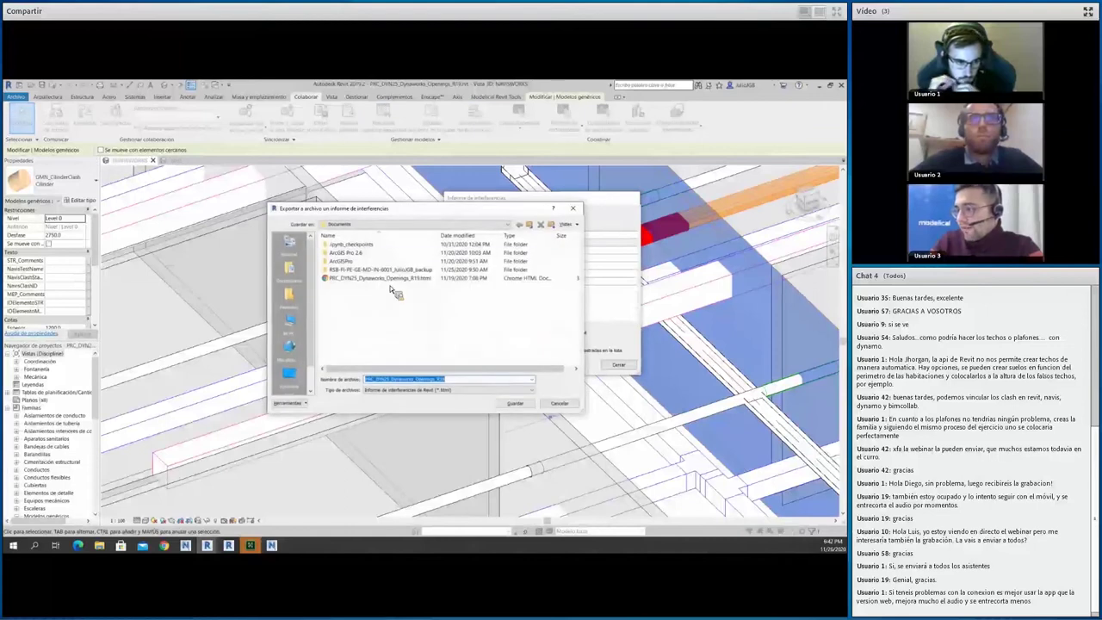
left_click(514, 403)
left_click(451, 326)
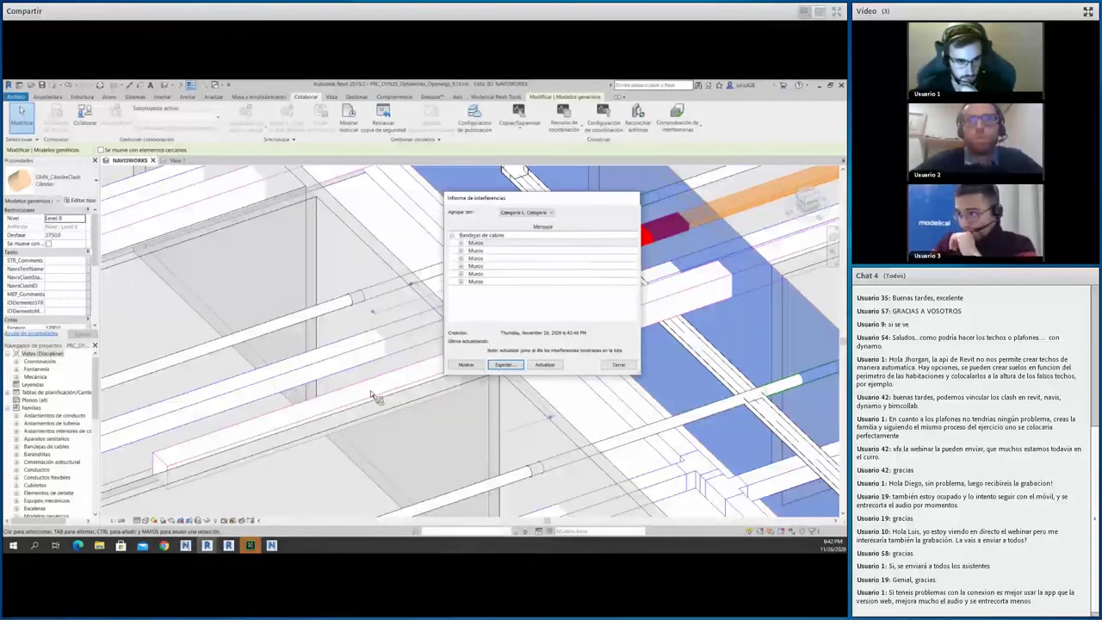
Open the exported PRC_DYN25_Dynaworks_Openings_R19.html report in Chrome
left_click(504, 364)
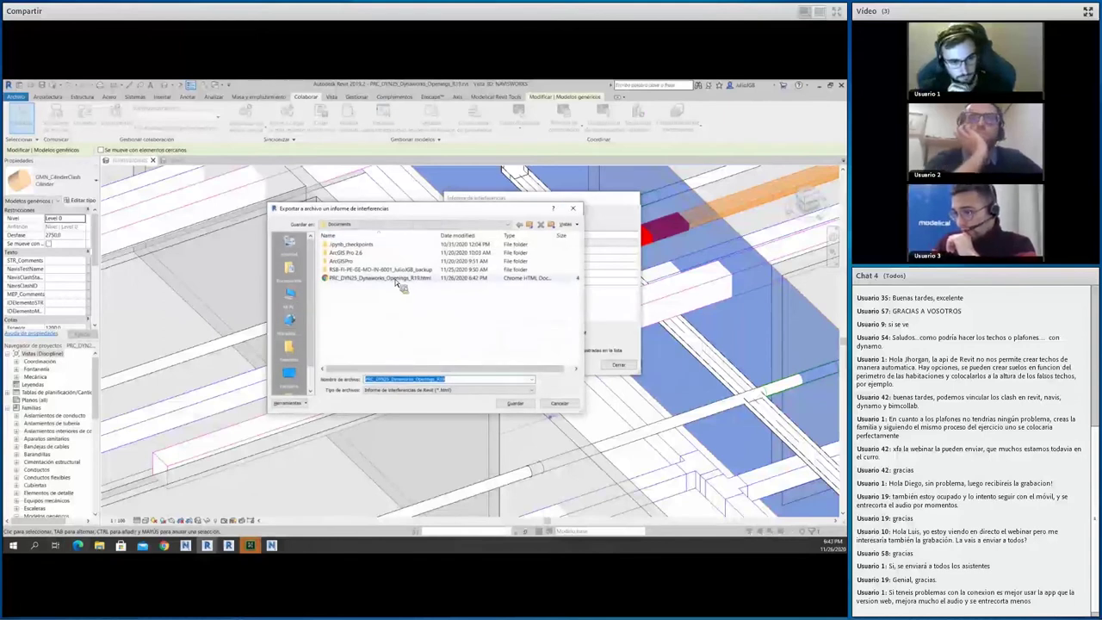
left_click(394, 279)
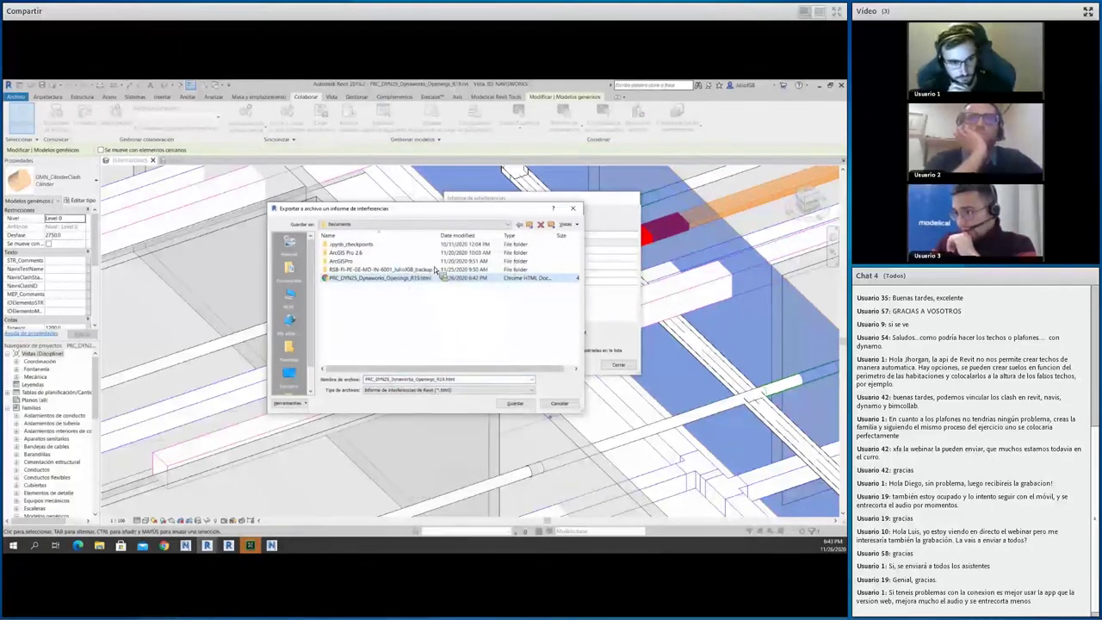
mouse_move(386, 279)
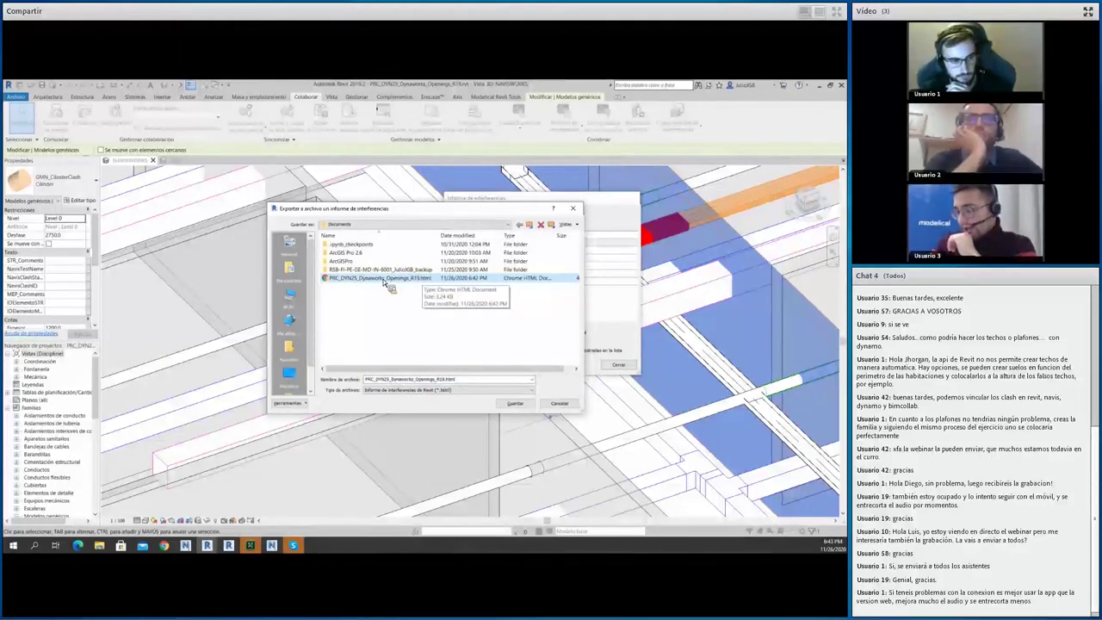
right_click(385, 284)
left_click(411, 263)
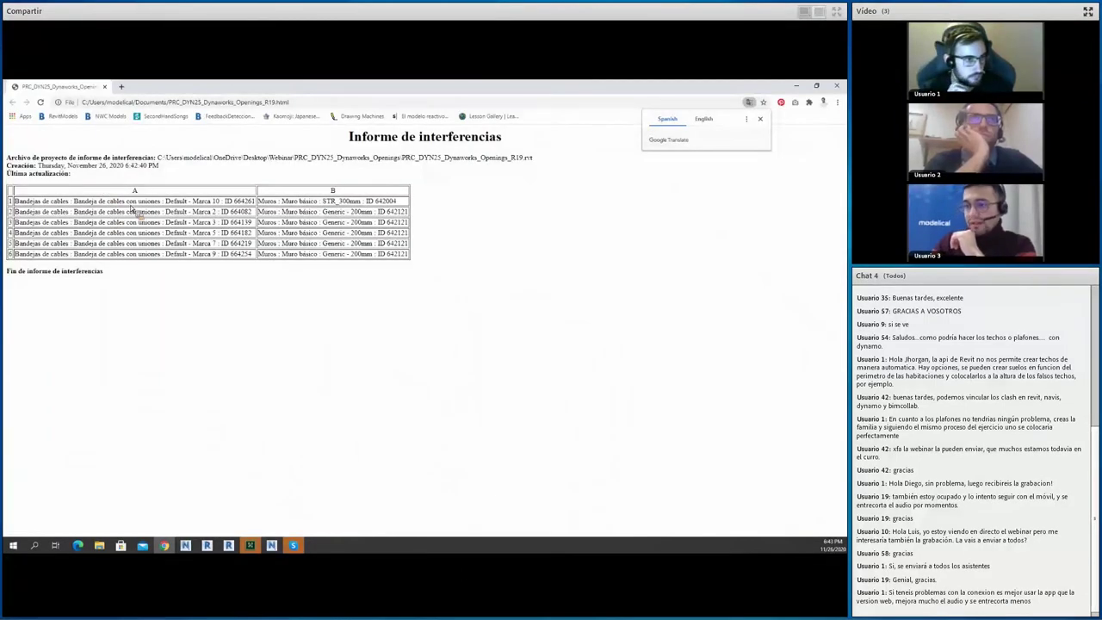
Close the Chrome window showing the interference report
left_click(838, 85)
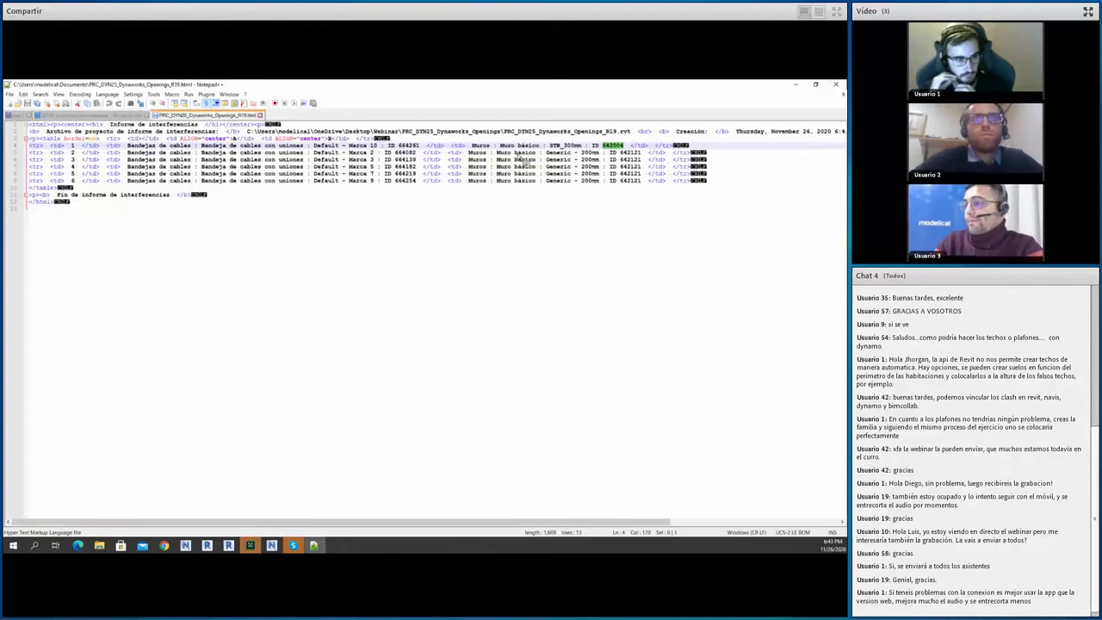
Select the first clash row with wall ID 642004, then minimize Notepad++
triple_click(411, 146)
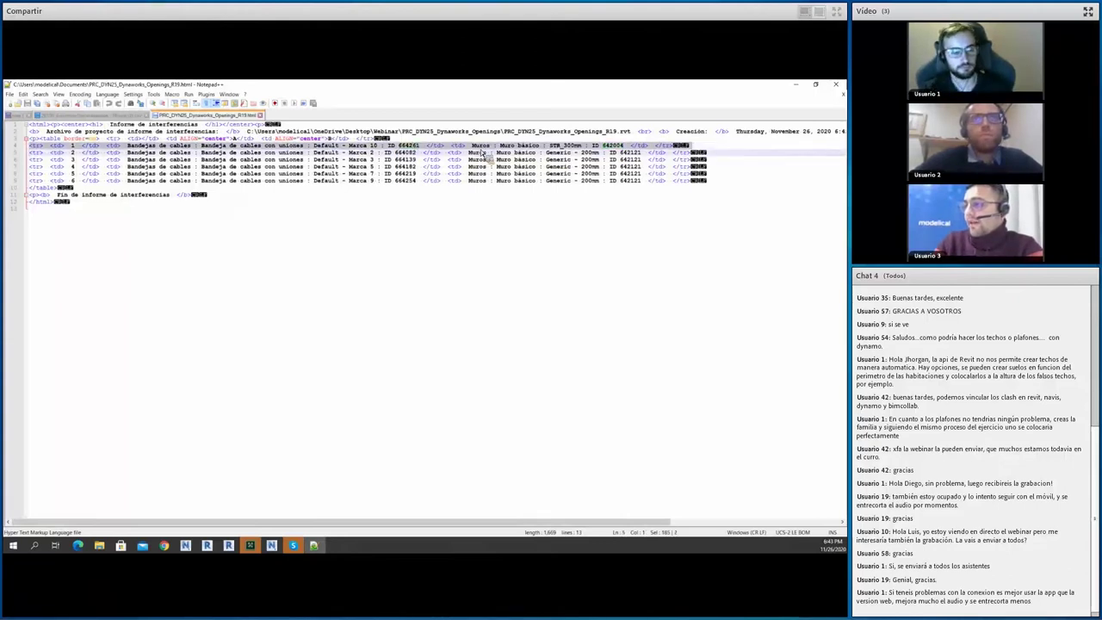
left_click(603, 146)
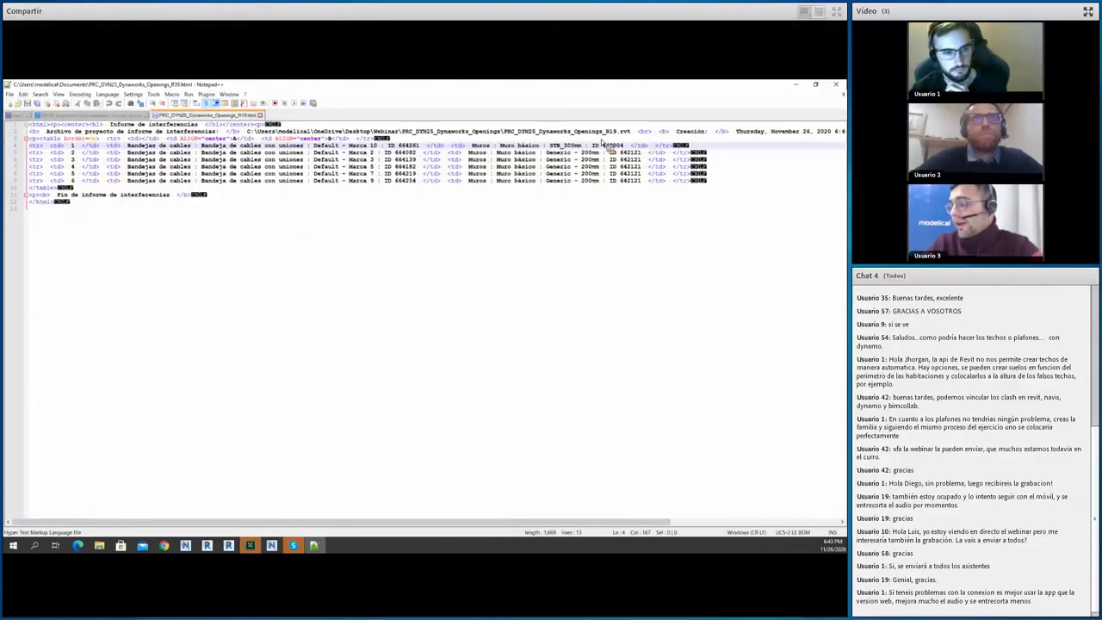
left_click(793, 84)
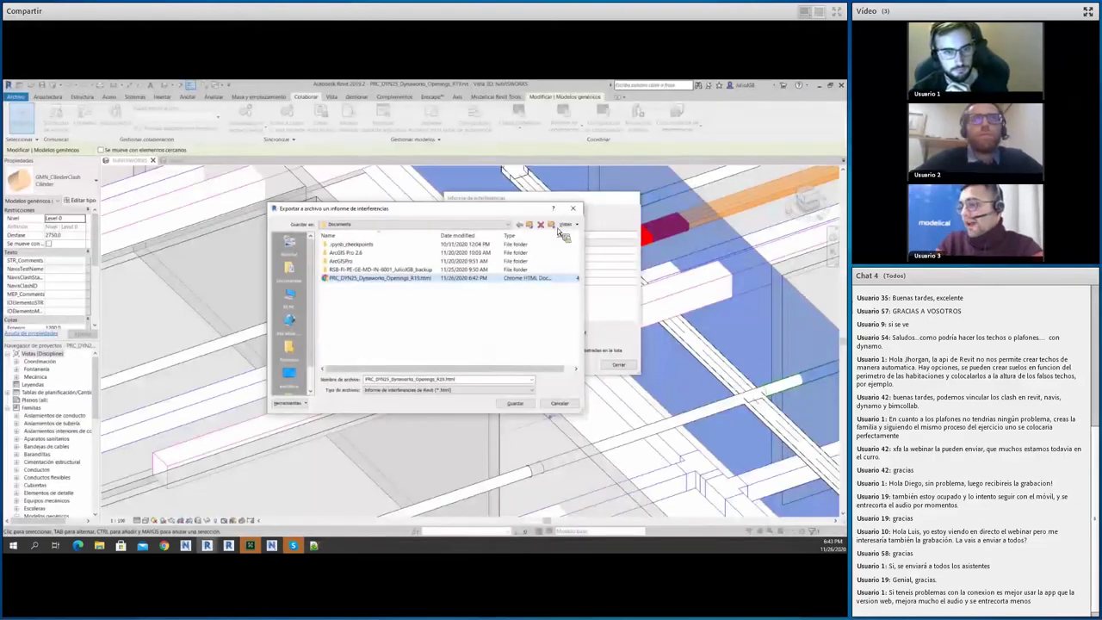
Cancel the report export, close the interference report, and zoom the view to fit
left_click(573, 209)
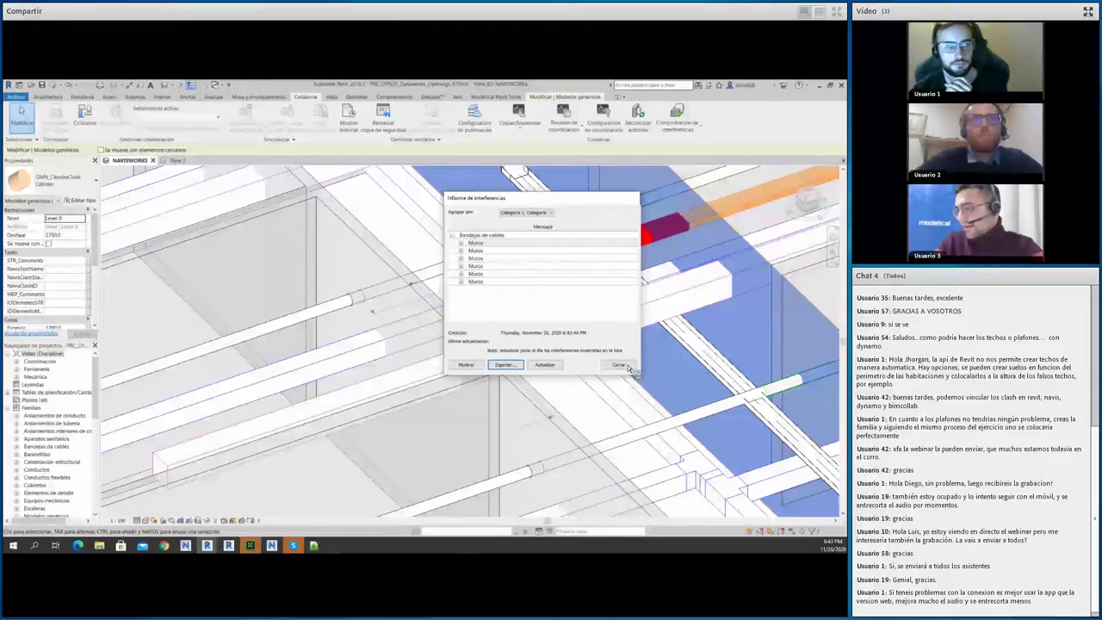
left_click(620, 364)
key("z")
key("f")
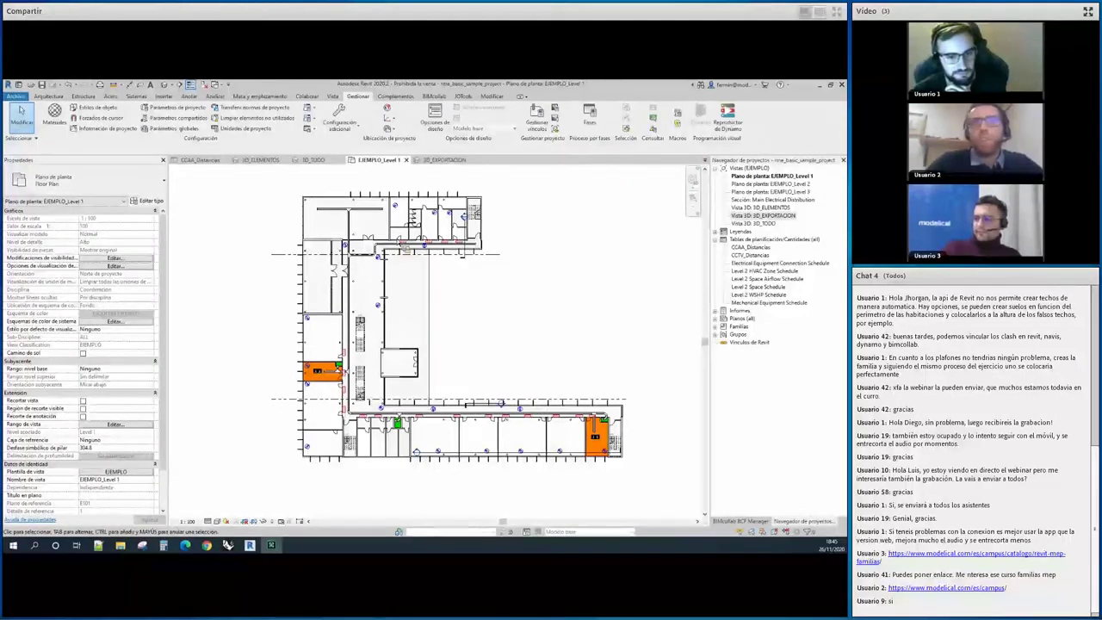
Inspect the biometric reader safety device's properties on the Level 1 plan, then deselect it
scroll(396, 211, "up", 2)
scroll(396, 211, "up", 3)
left_click(436, 370)
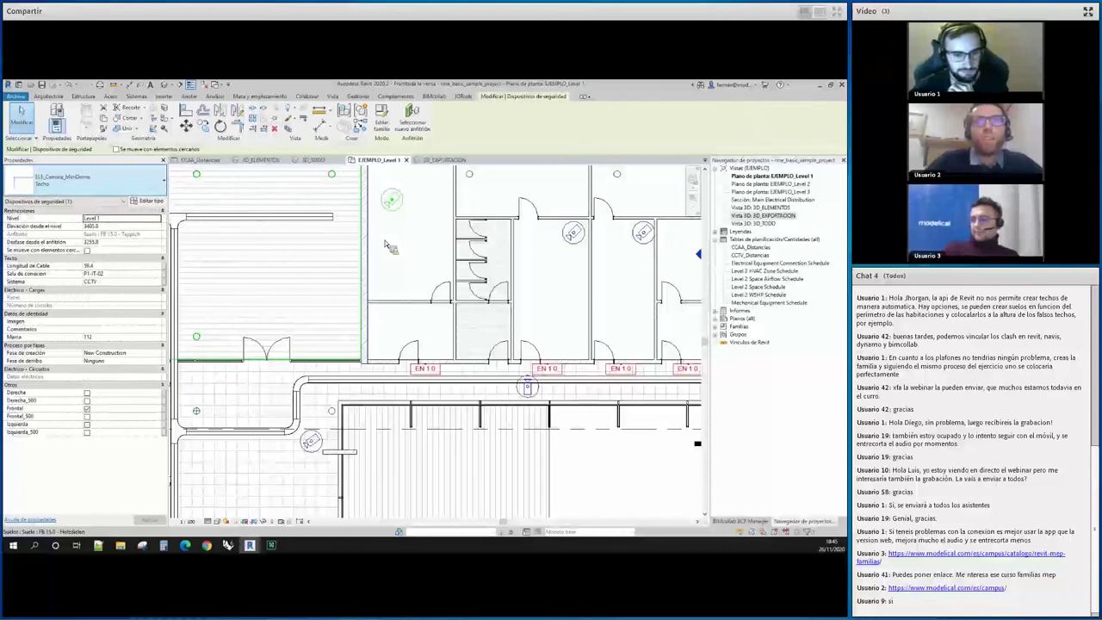
left_click(435, 368)
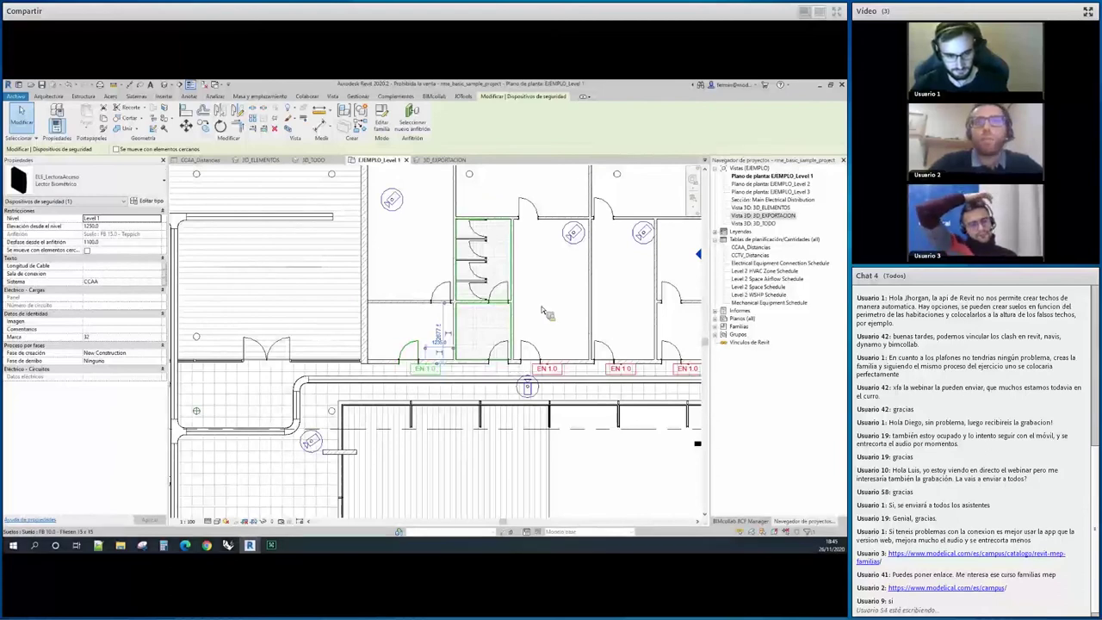
scroll(521, 271, "down", 3)
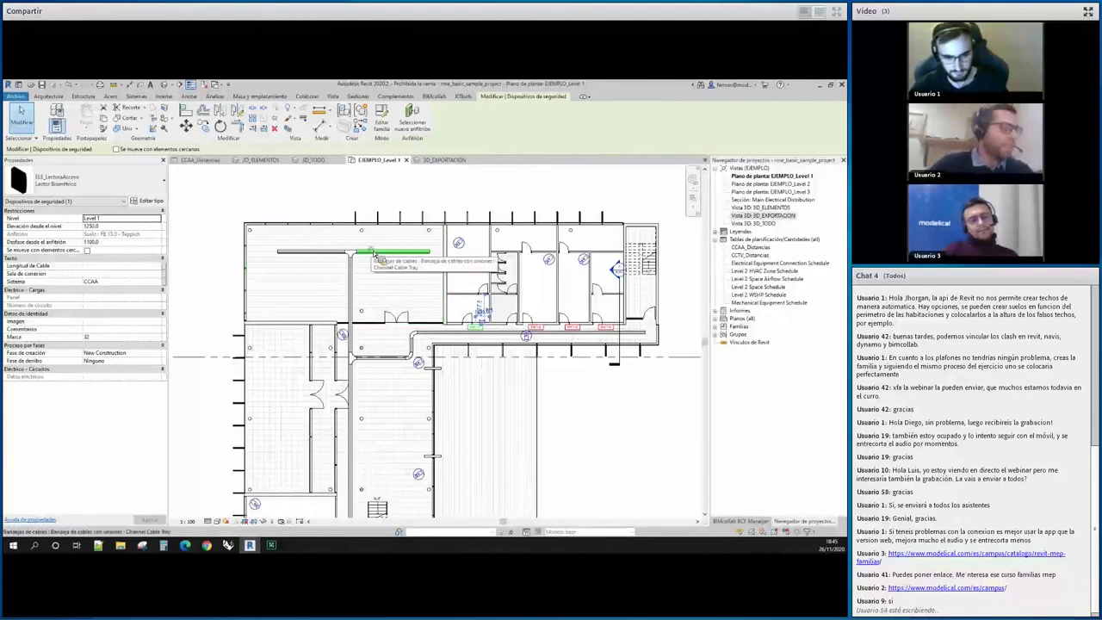
key("Escape")
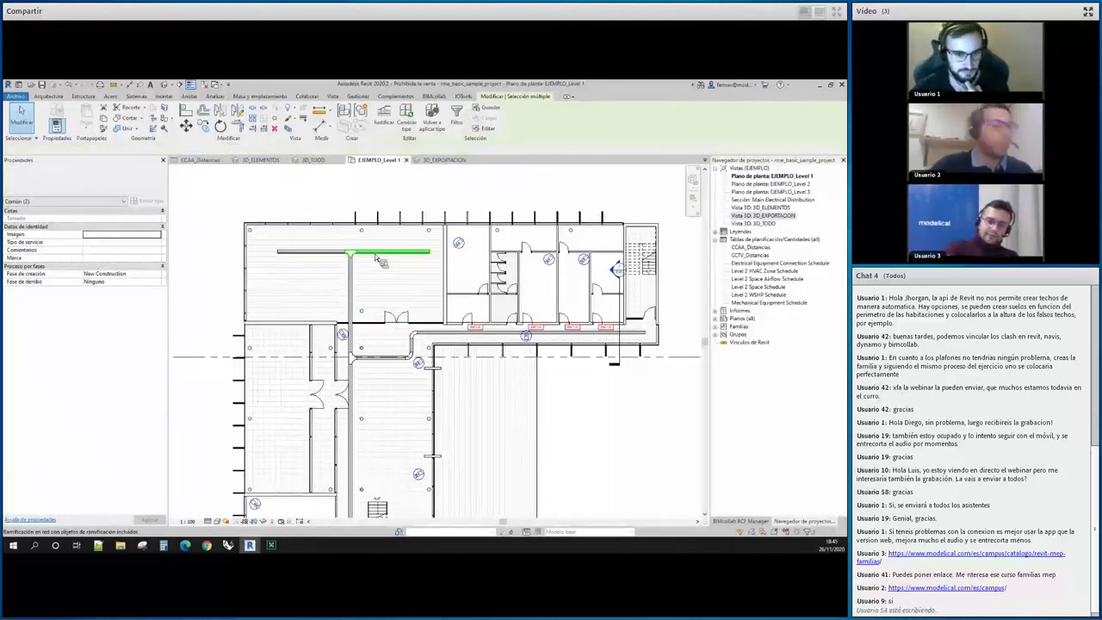
Select the whole connected cable-tray run to review it, then clear the selection
key("Tab")
left_click(376, 257)
scroll(376, 258, "down", 3)
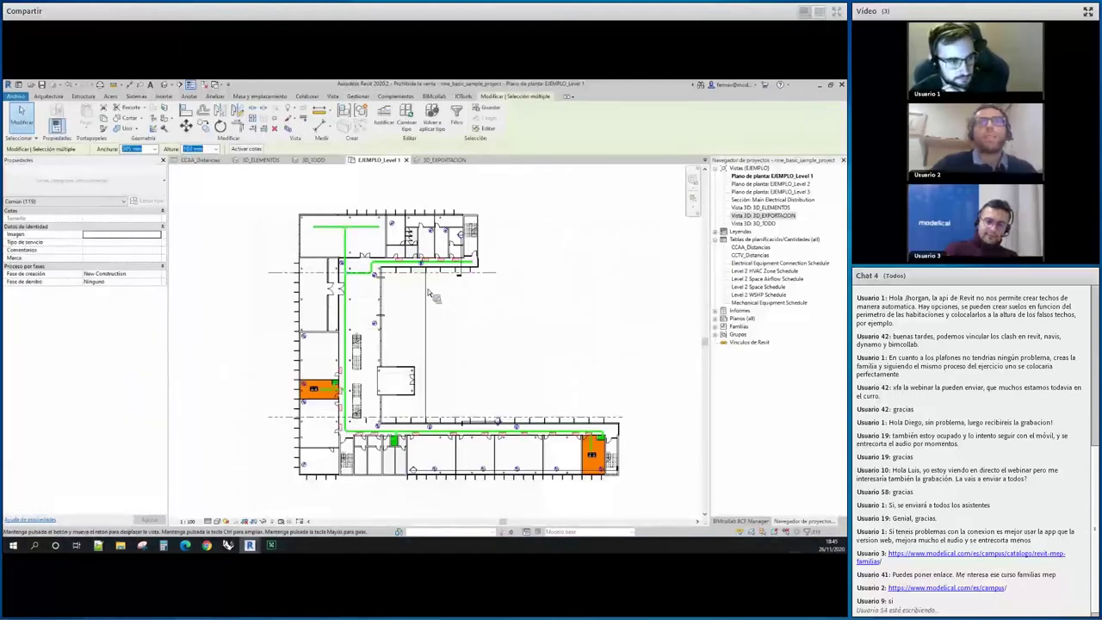
middle_click_drag(426, 303, 428, 302)
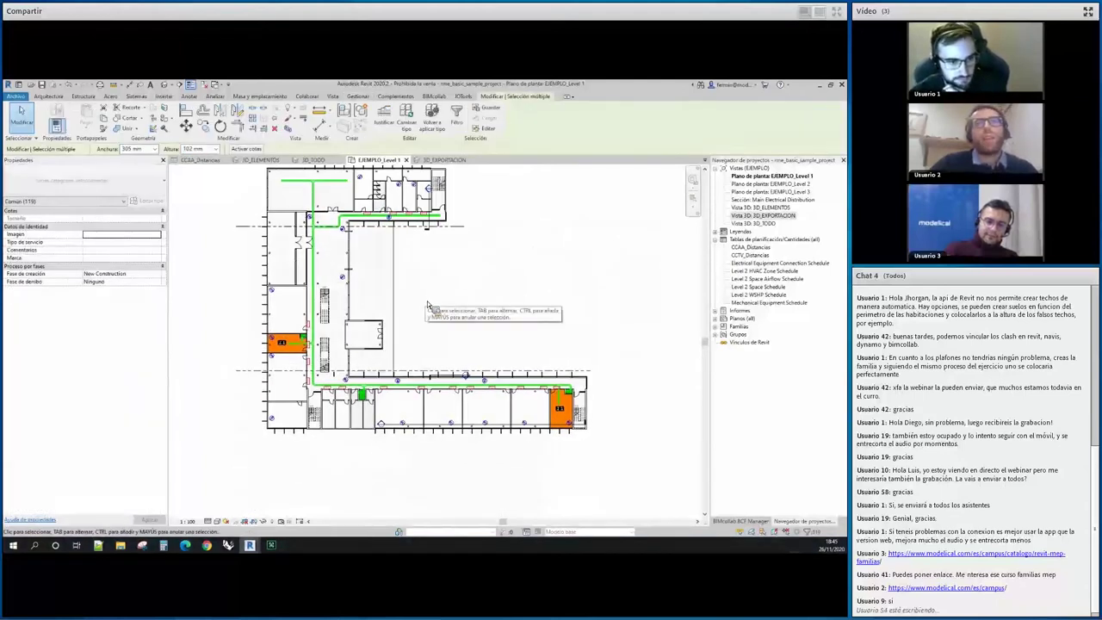
key("Escape")
scroll(452, 370, "up", 3)
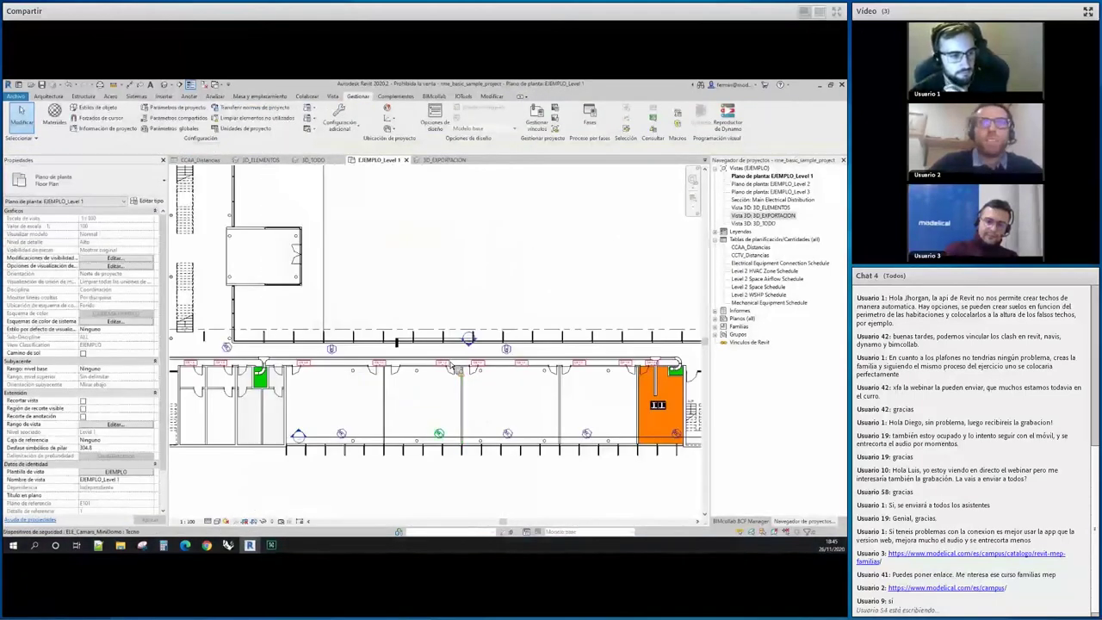
scroll(451, 367, "up", 3)
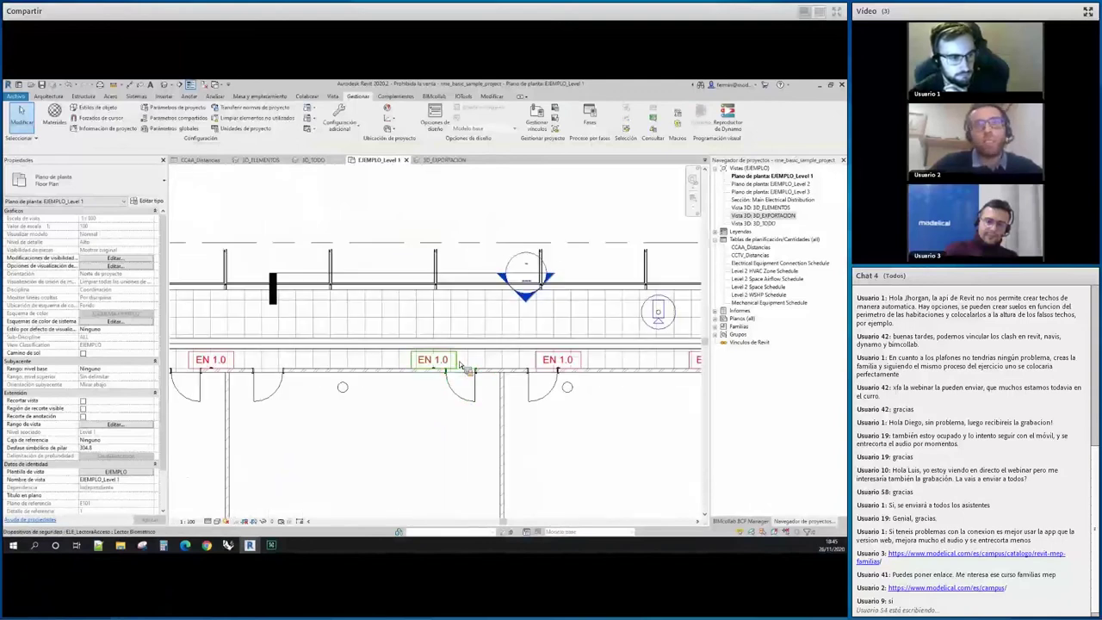
scroll(459, 366, "down", 3)
scroll(370, 370, "down", 3)
scroll(275, 372, "down", 2)
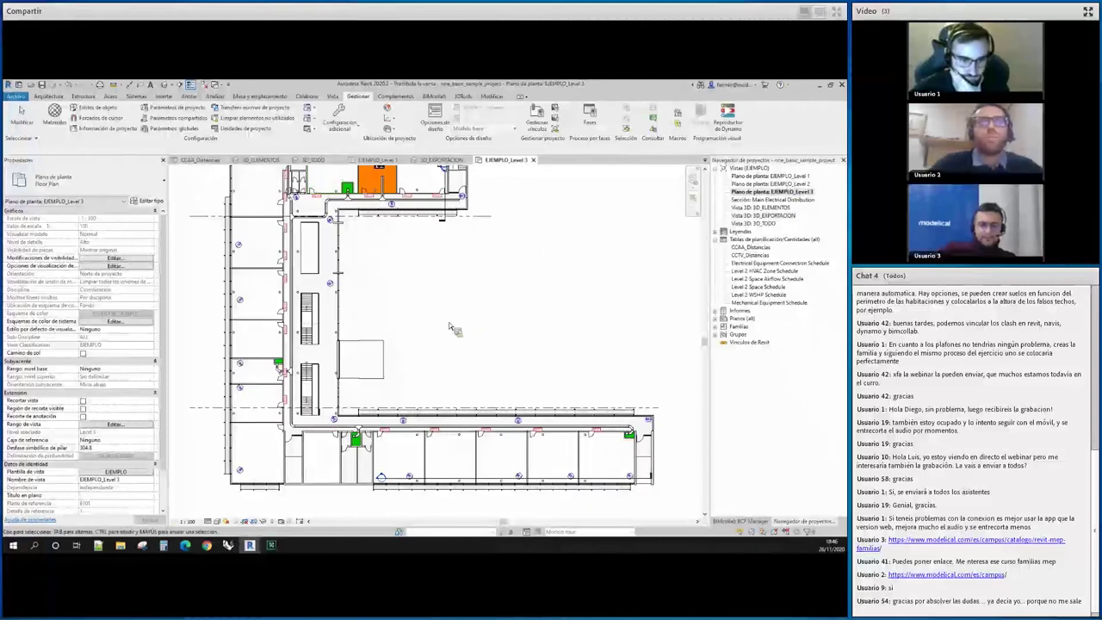
Open the EJEMPLO_Level 2 floor plan and zoom around its rooms, trays and devices
key("Up")
key("Return")
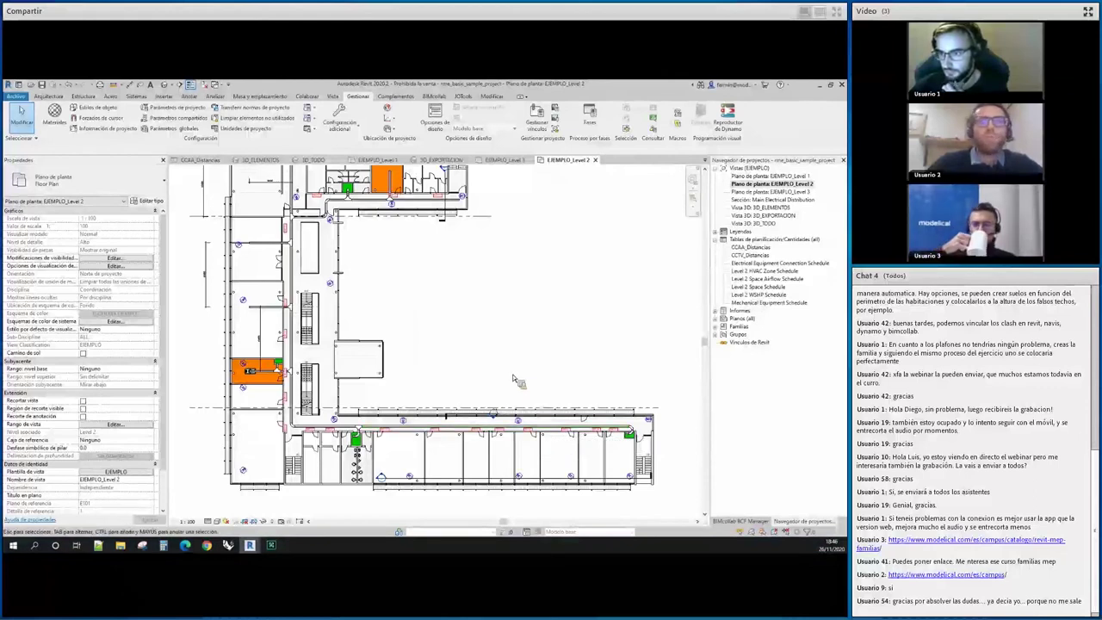
scroll(613, 411, "down", 2)
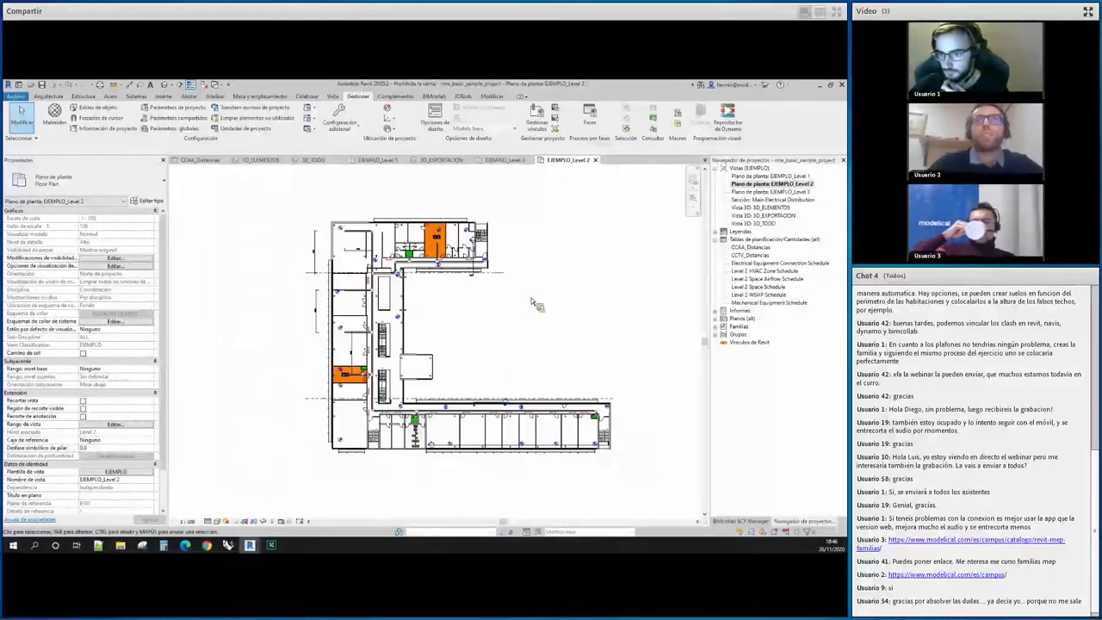
scroll(617, 411, "up", 1)
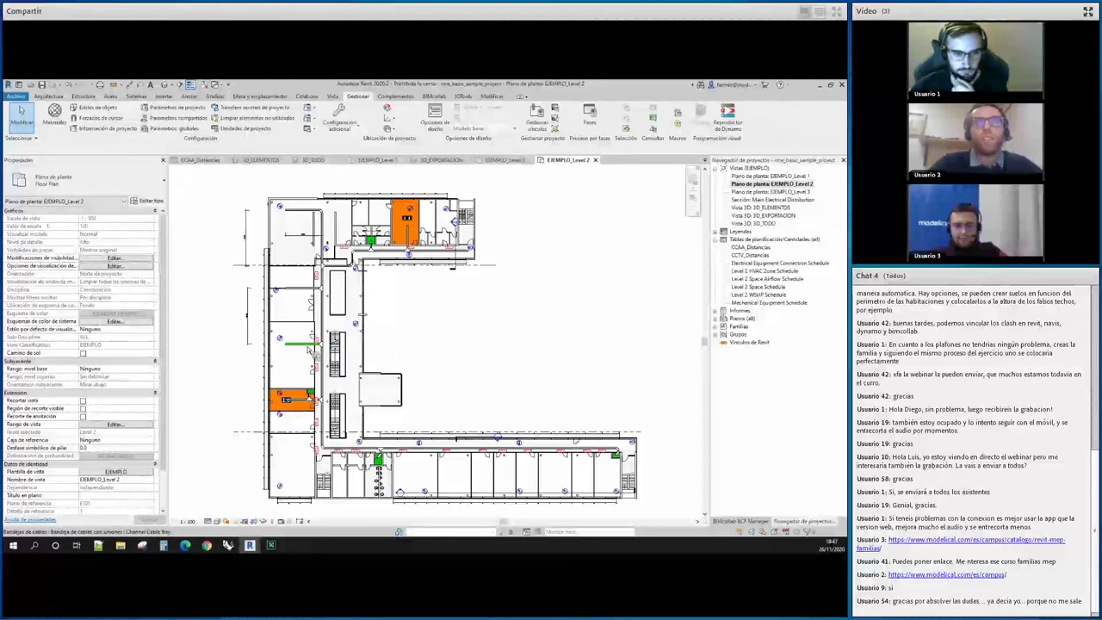
scroll(293, 383, "up", 3)
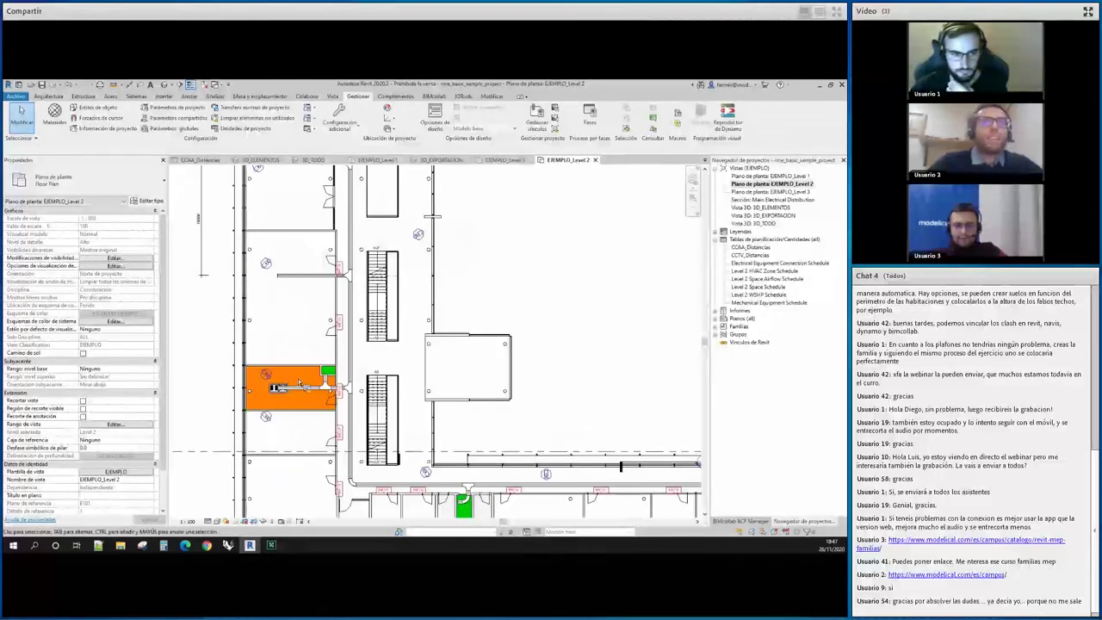
left_click(284, 396)
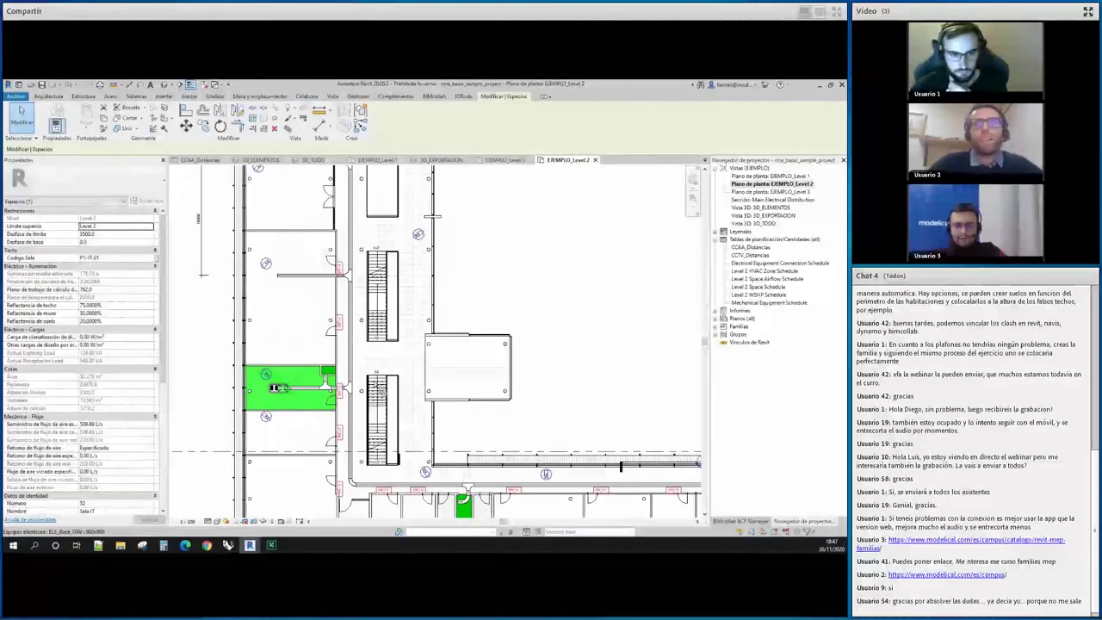
scroll(417, 376, "down", 4)
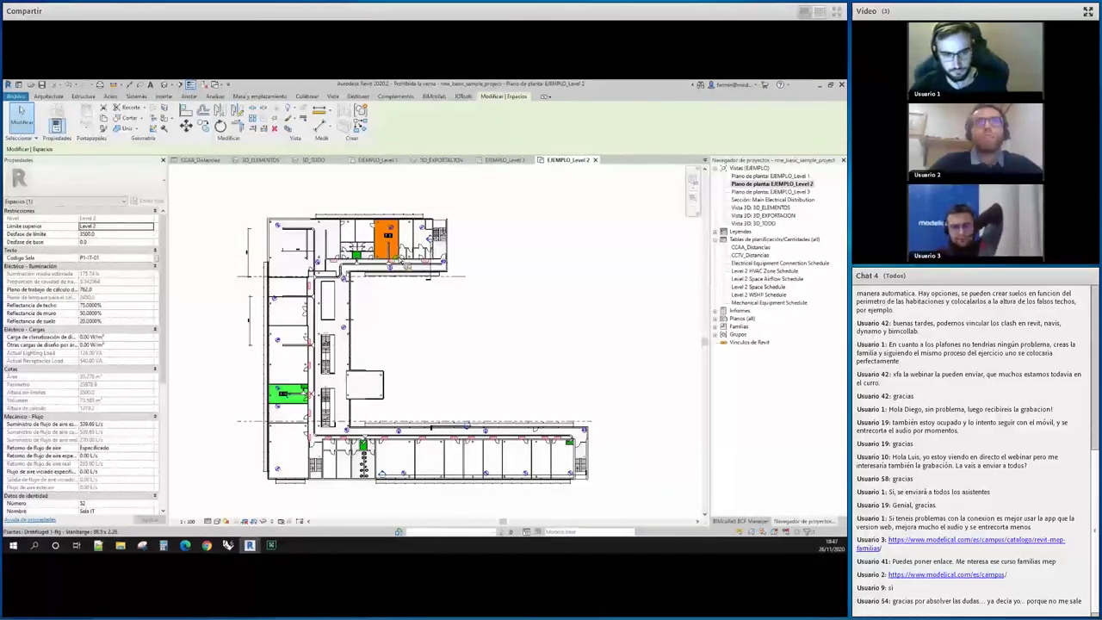
left_click(495, 416)
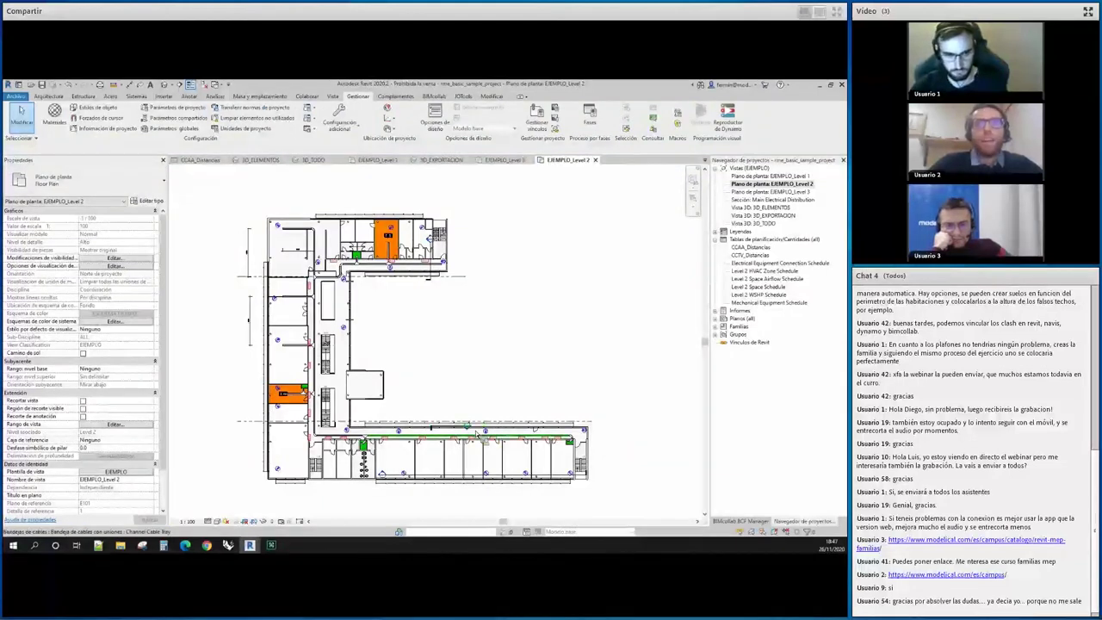
scroll(476, 435, "up", 1)
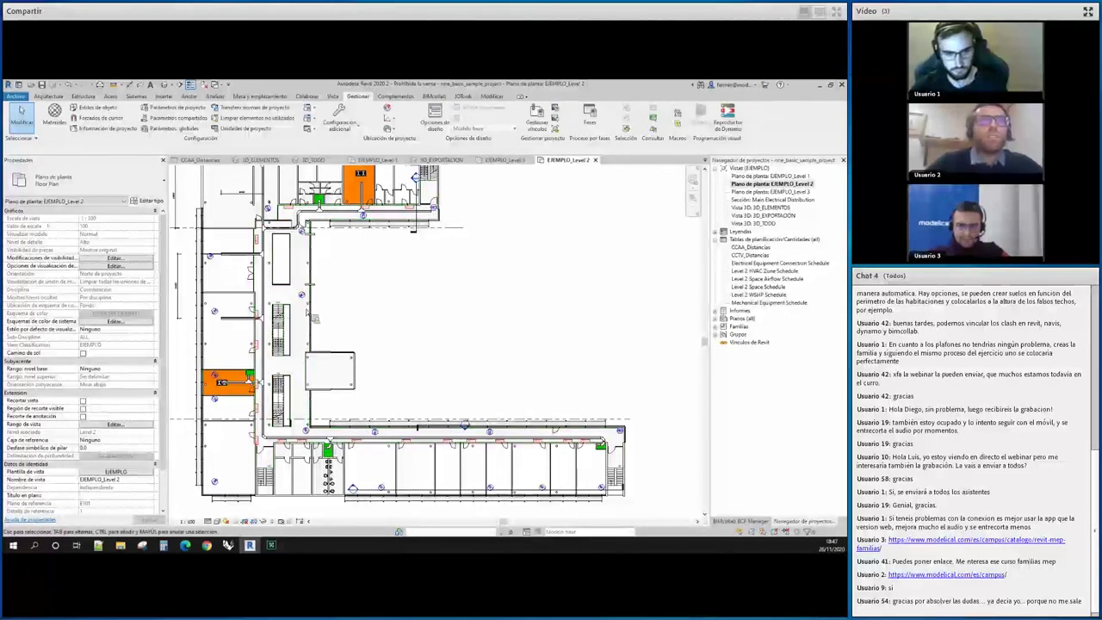
scroll(291, 284, "up", 3)
middle_click_drag(435, 346, 546, 347)
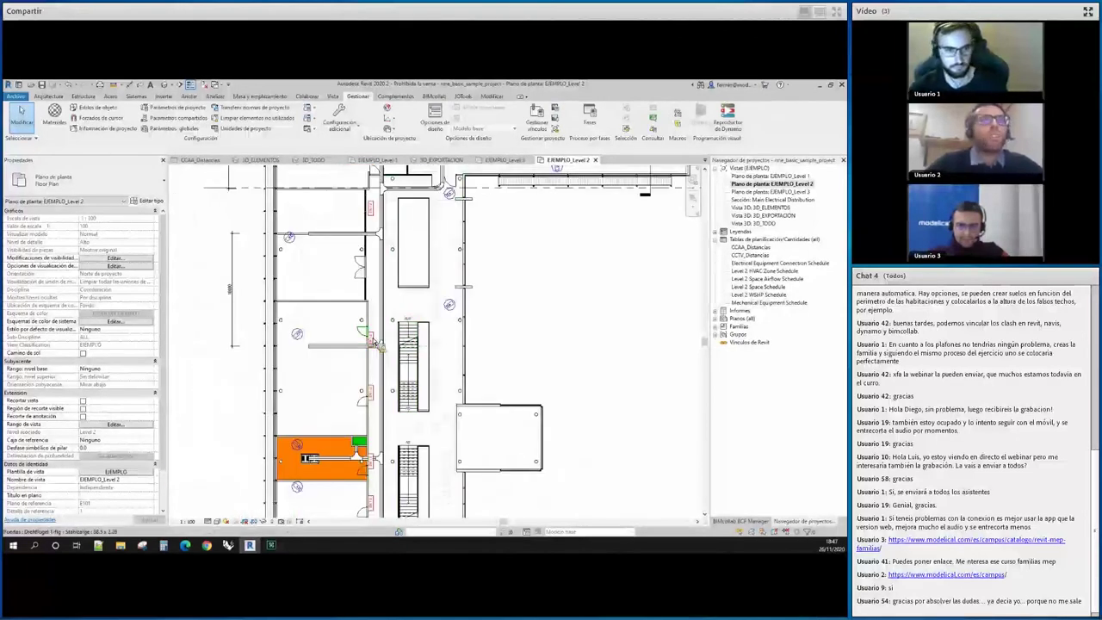
scroll(480, 287, "up", 3)
left_click(204, 336)
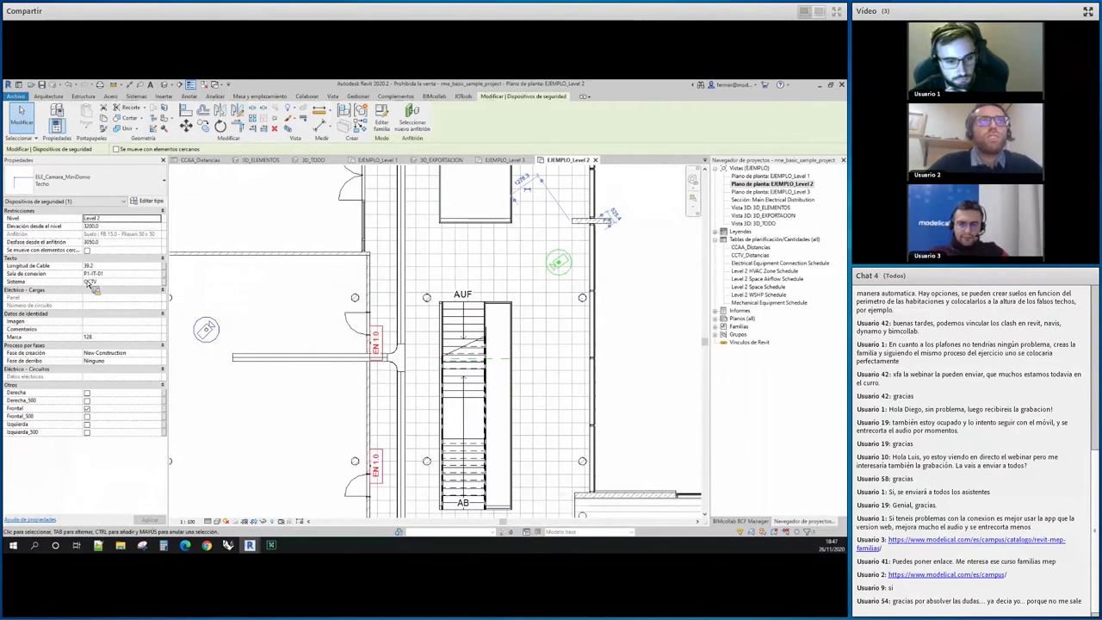
scroll(459, 338, "down", 4)
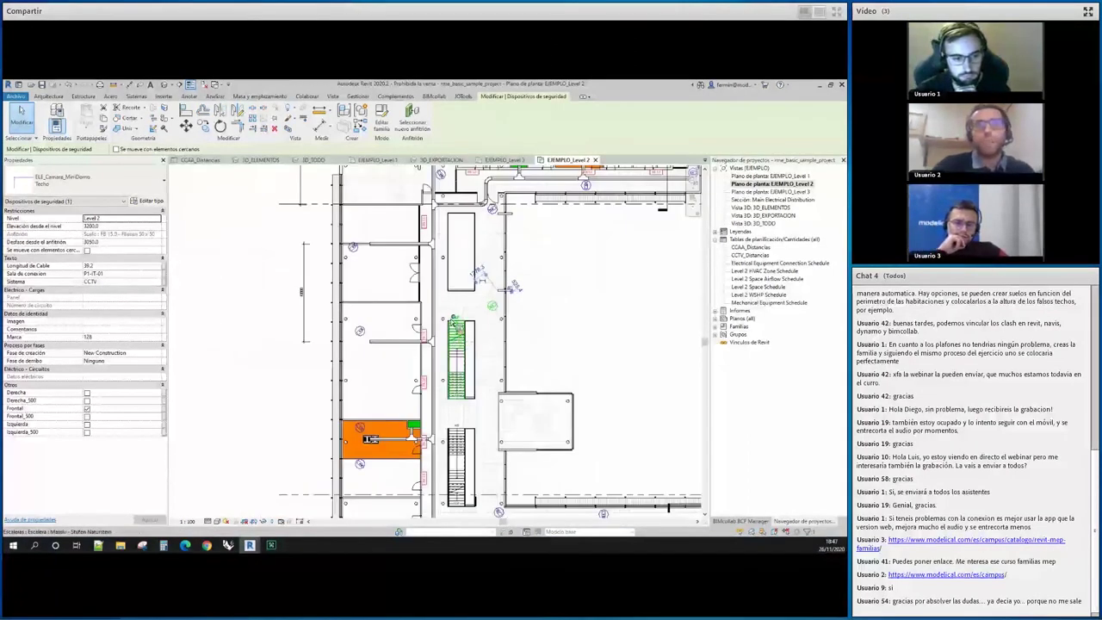
scroll(427, 338, "up", 2)
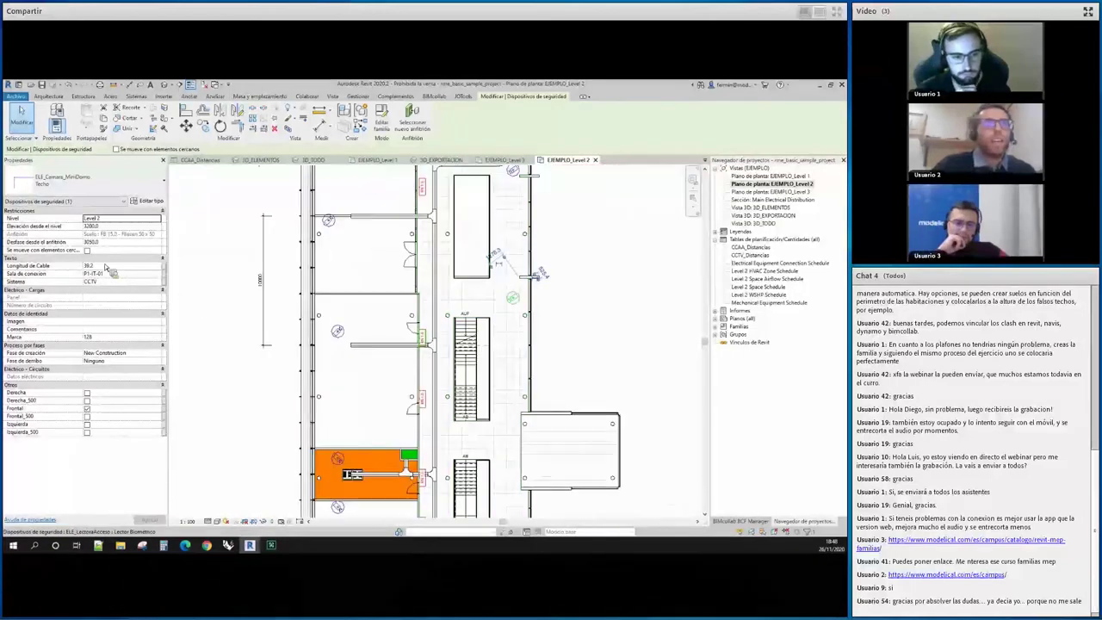
left_click(597, 306)
scroll(597, 306, "down", 1)
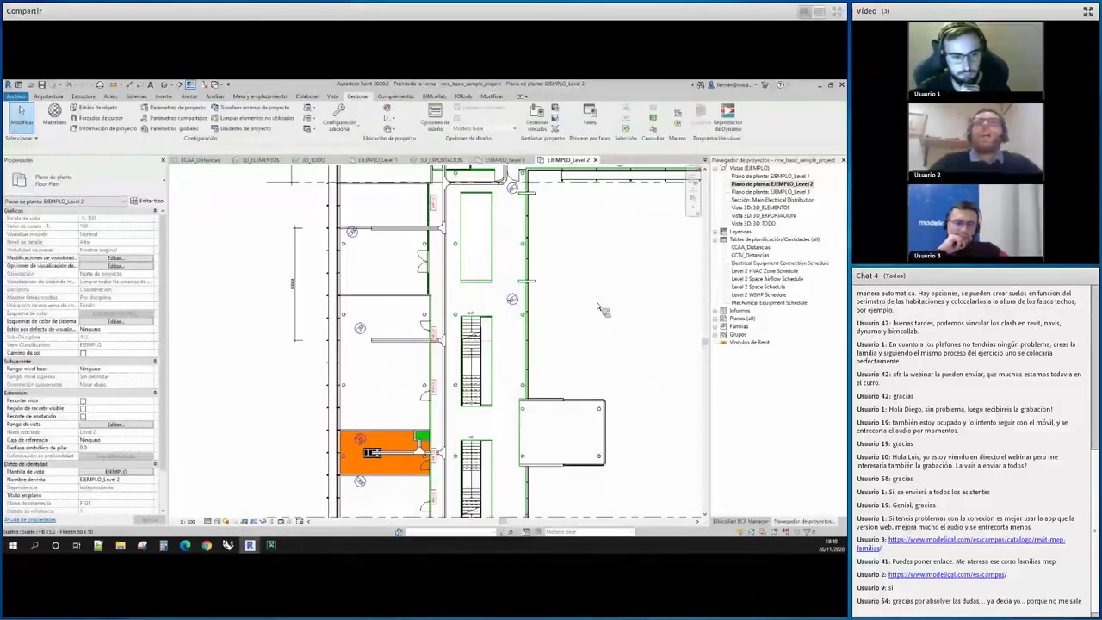
scroll(597, 302, "down", 2)
middle_click_drag(489, 346, 385, 394)
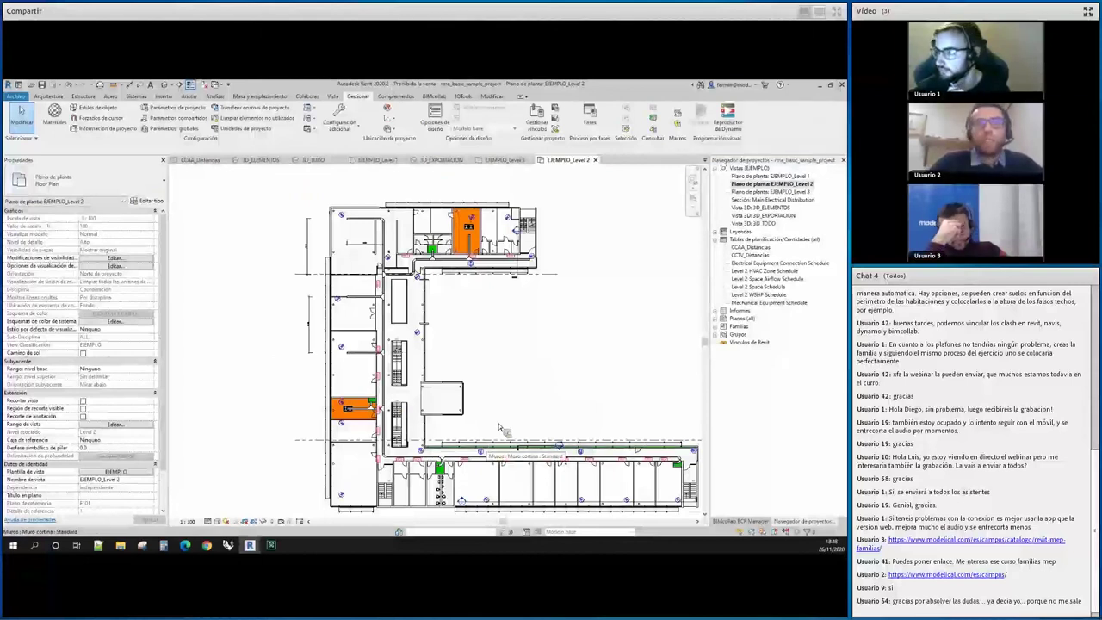
middle_click_drag(534, 428, 492, 409)
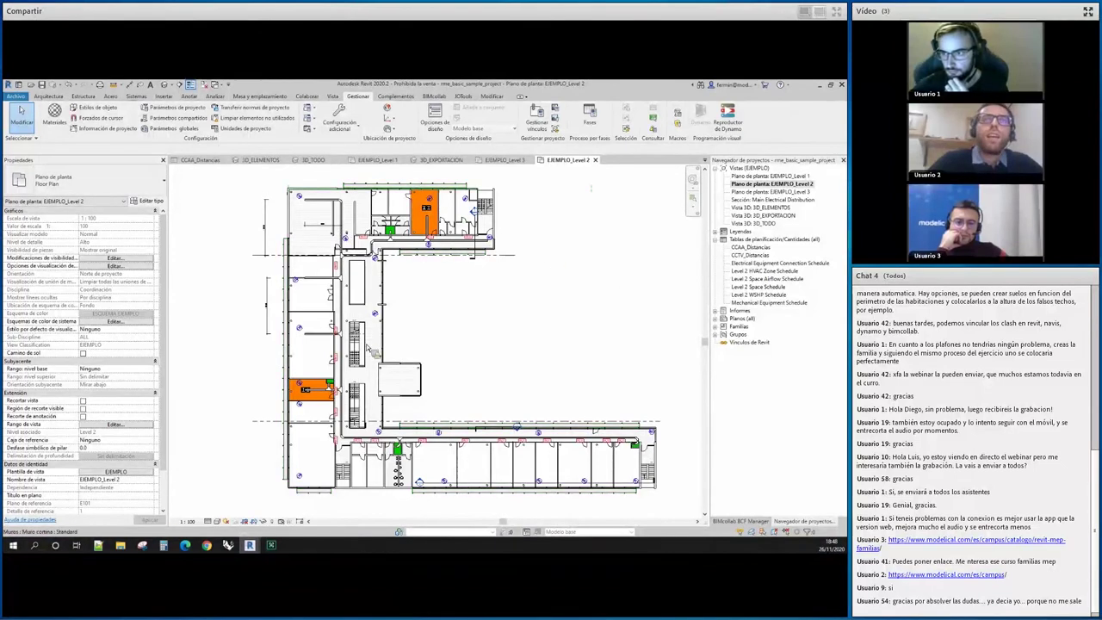
Open the 3D_EXPORTACION view and check a cable tray's properties, then deselect it
double_click(768, 216)
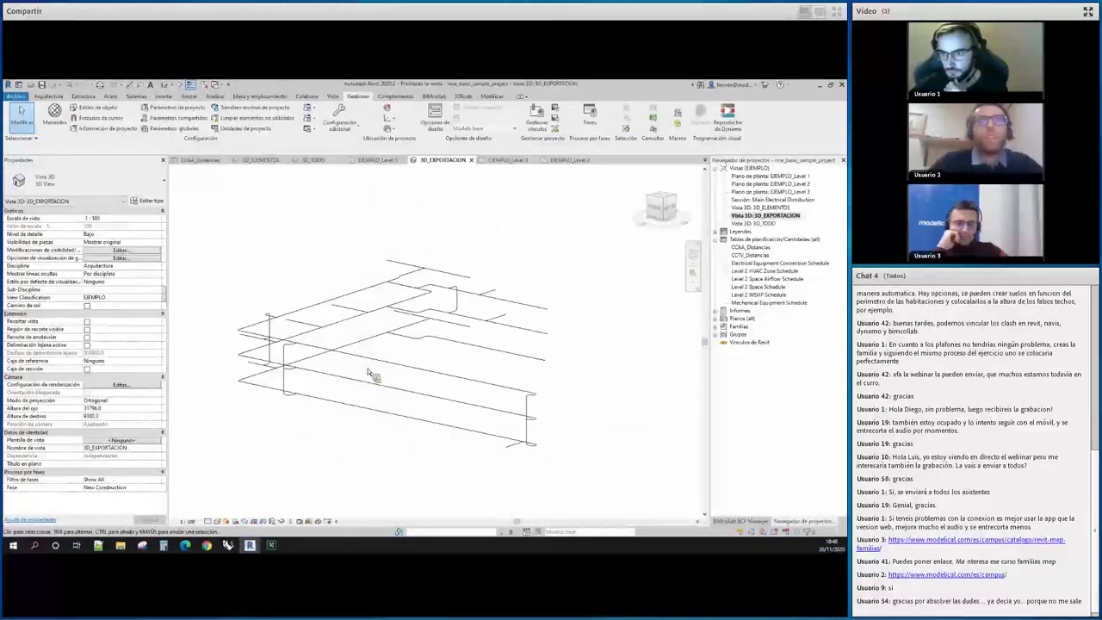
scroll(369, 370, "up", 5)
left_click(392, 375)
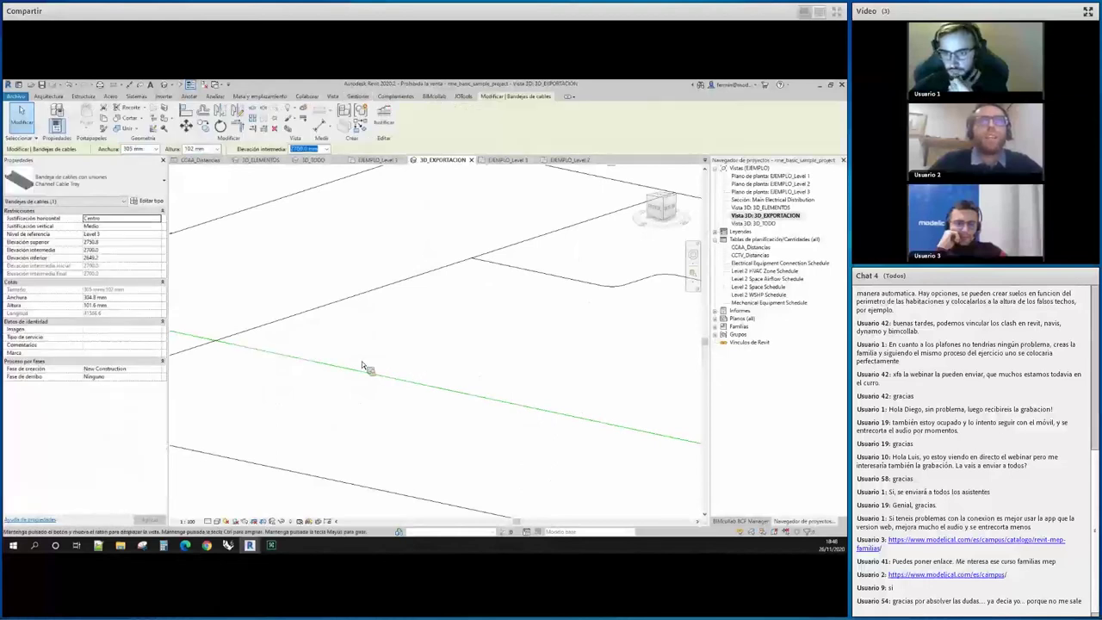
scroll(361, 360, "down", 3)
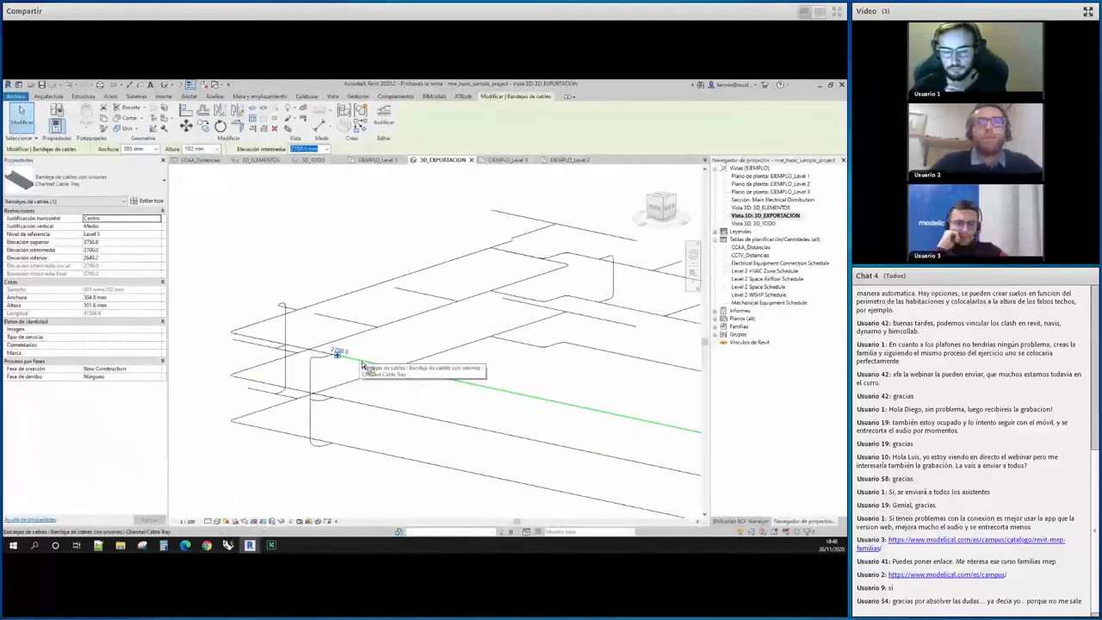
scroll(337, 355, "up", 2)
scroll(342, 357, "up", 2)
scroll(379, 350, "down", 2)
scroll(375, 268, "down", 2)
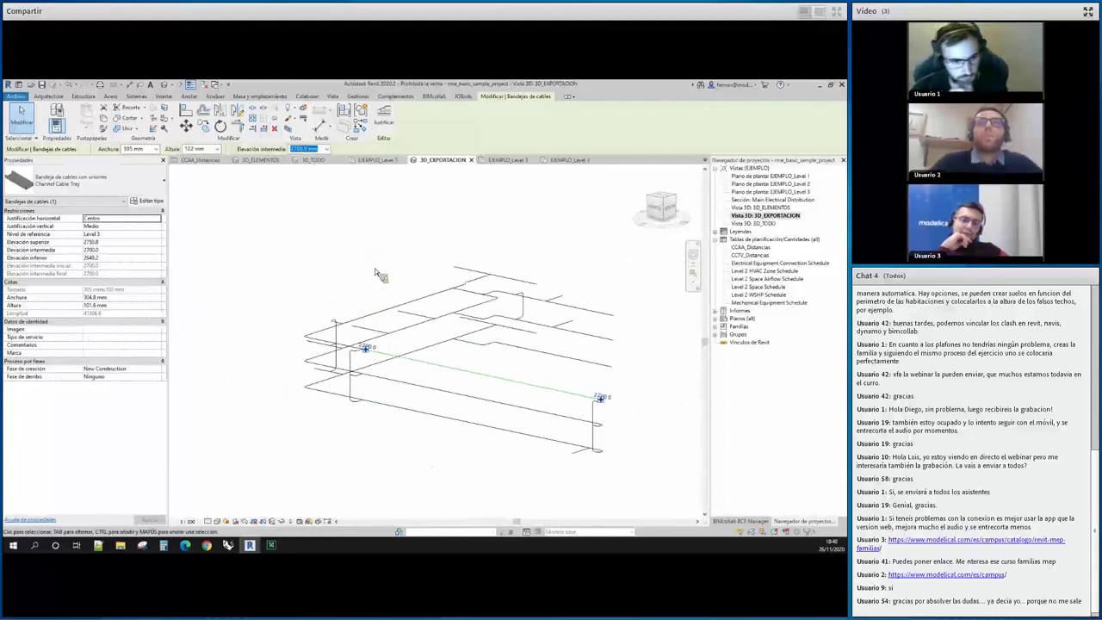
key("Escape")
mouse_move(250, 544)
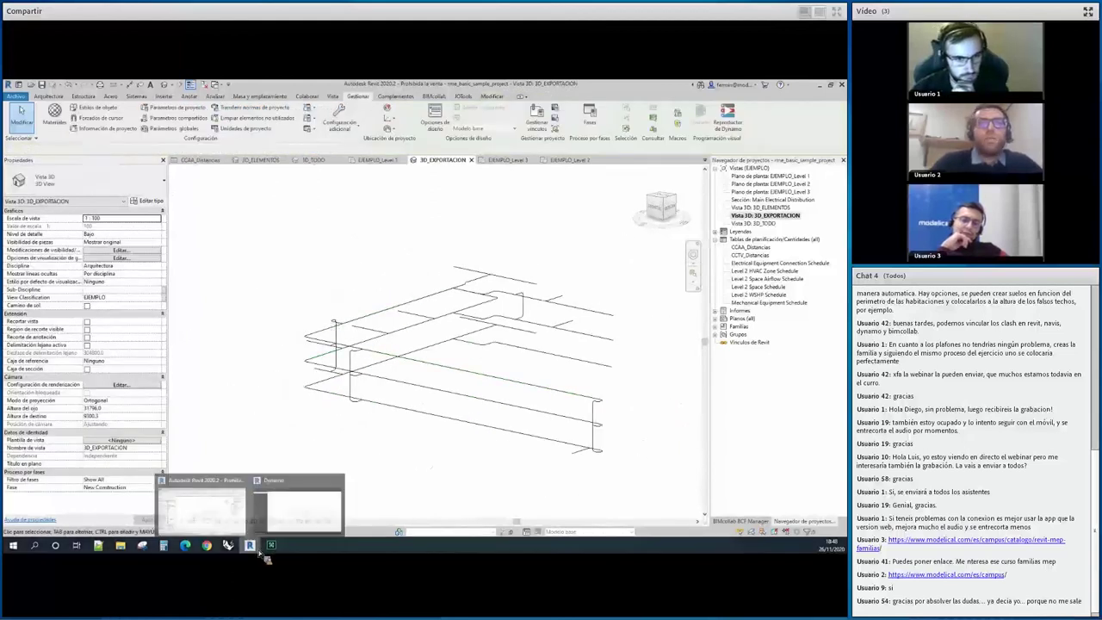
left_click(316, 513)
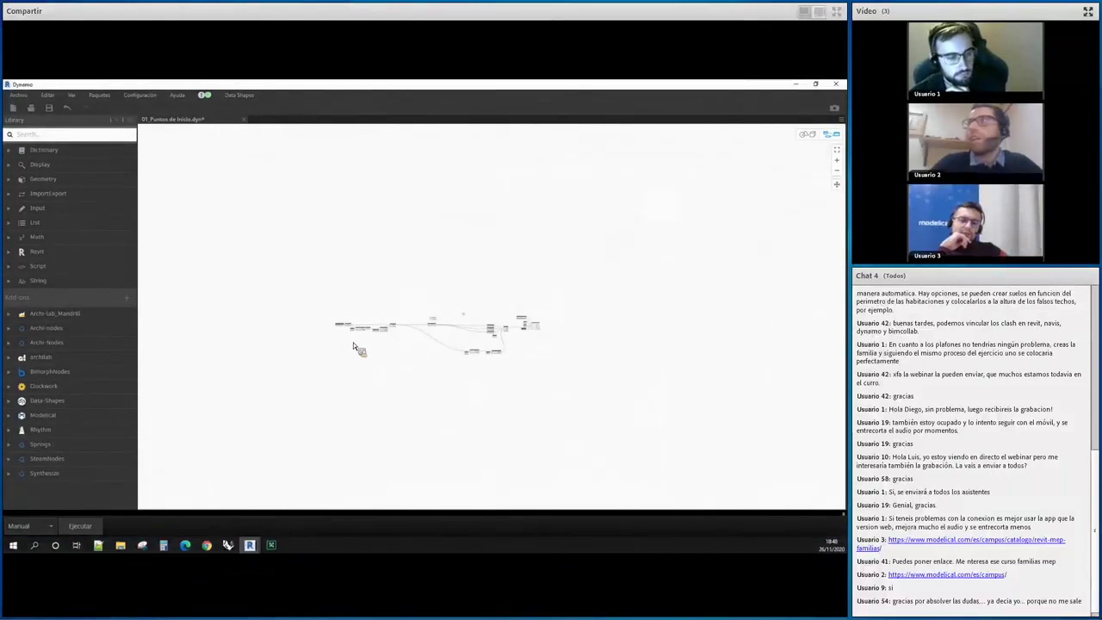
scroll(352, 342, "up", 4)
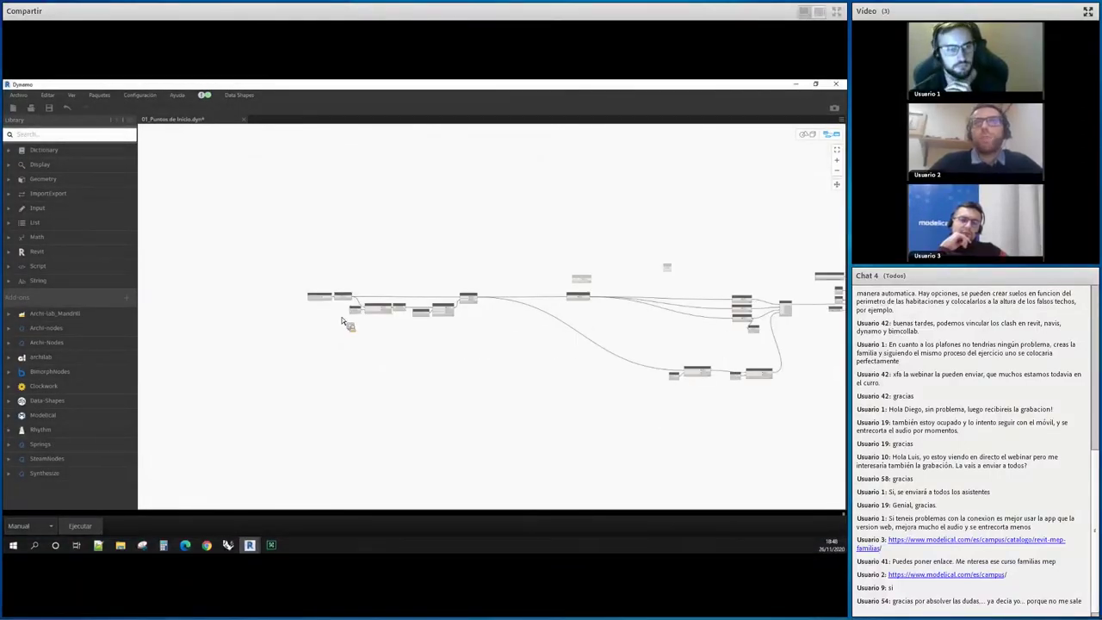
scroll(310, 295, "up", 5)
scroll(311, 297, "down", 4)
scroll(321, 298, "up", 2)
scroll(303, 301, "up", 2)
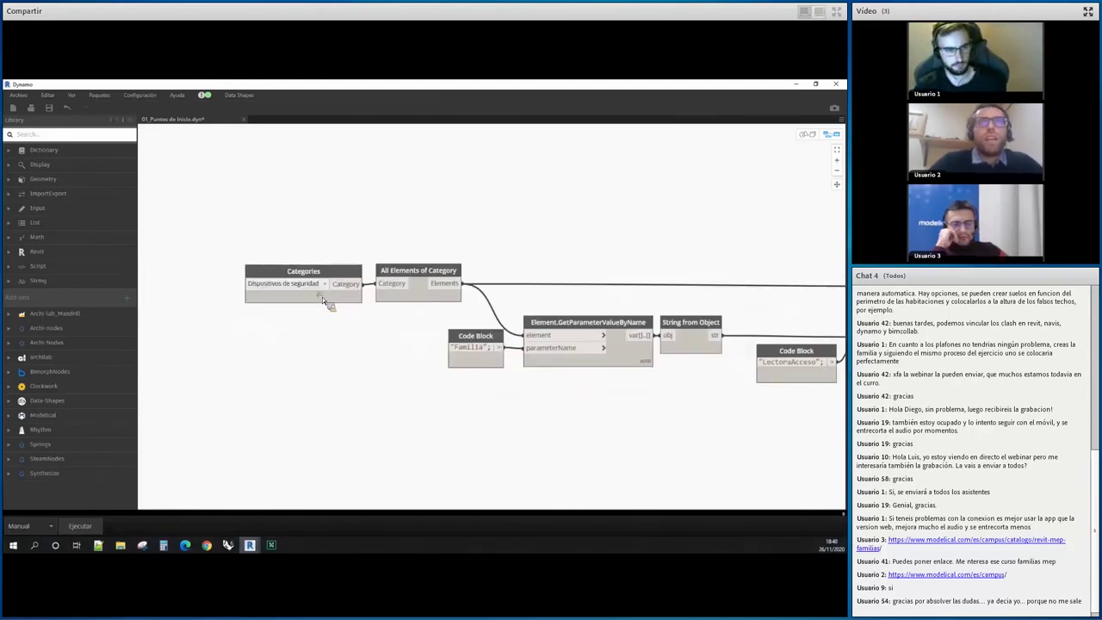
scroll(297, 284, "up", 1)
left_click(291, 270)
left_click_drag(291, 268, 288, 268)
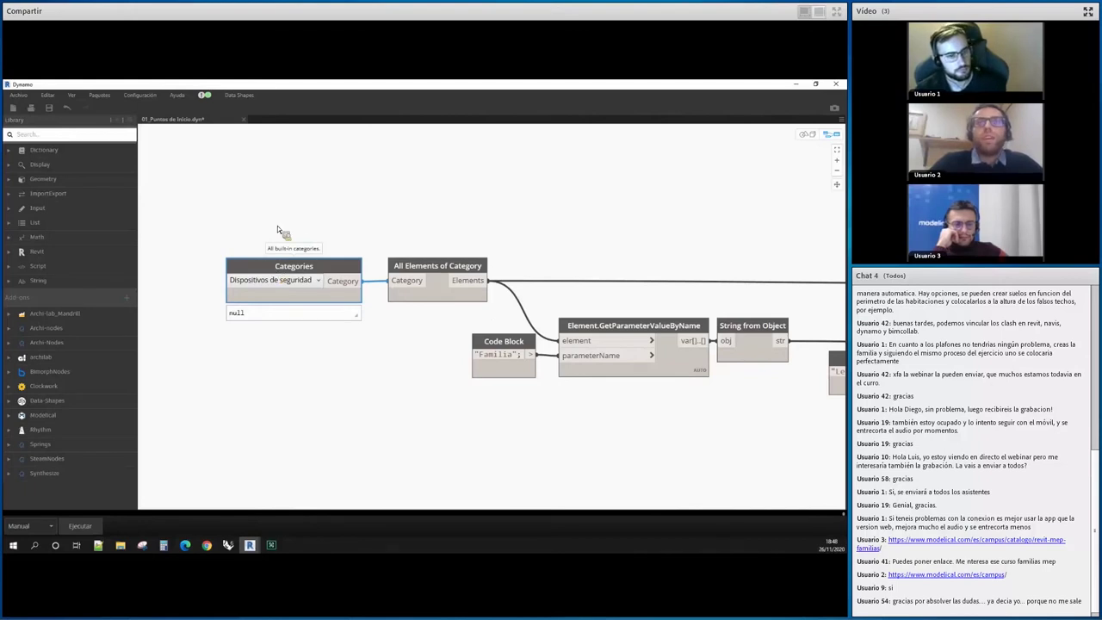
mouse_move(758, 344)
middle_mouse_down()
mouse_move(494, 342)
mouse_move(561, 319)
middle_mouse_up()
scroll(494, 342, "down", 2)
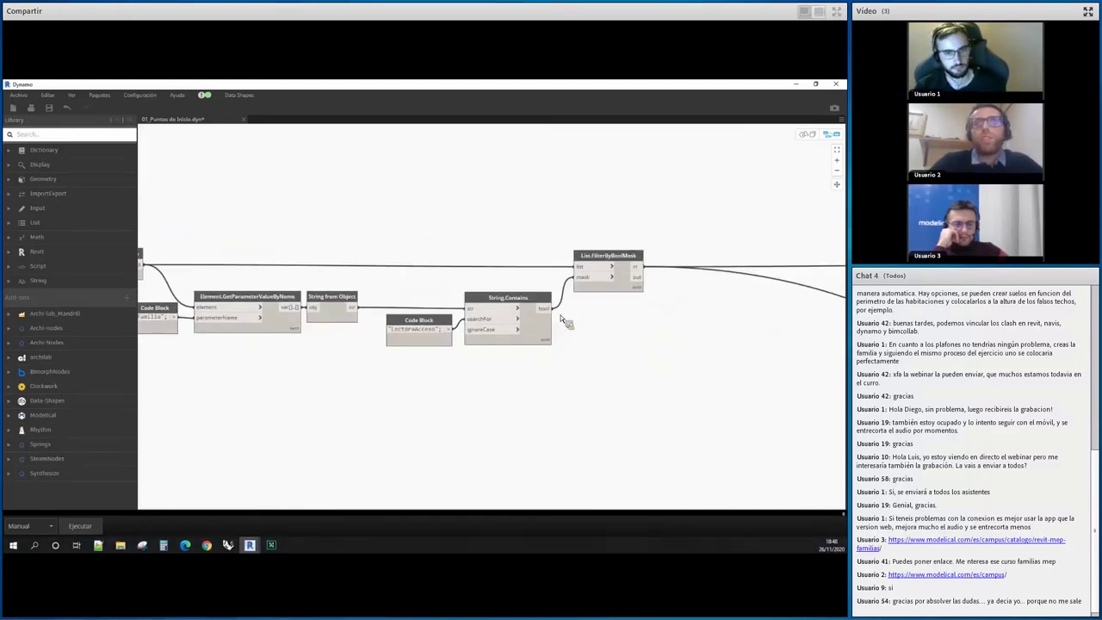
middle_click_drag(392, 281, 214, 283)
scroll(456, 281, "down", 3)
scroll(454, 280, "down", 1)
scroll(453, 281, "up", 3)
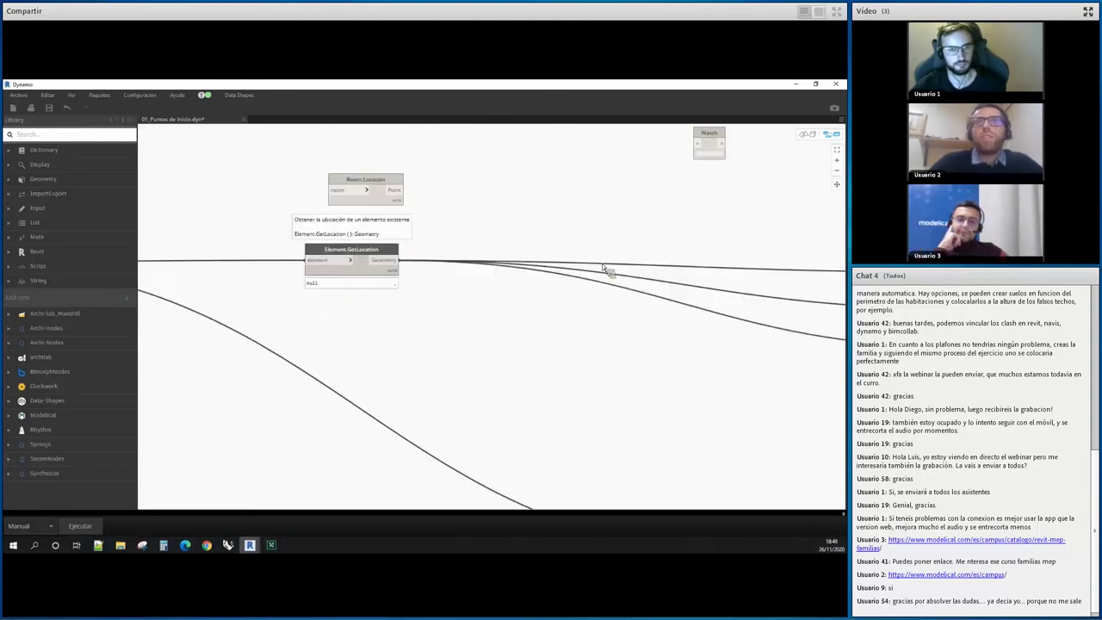
scroll(357, 250, "down", 3)
scroll(589, 269, "up", 3)
scroll(525, 236, "up", 3)
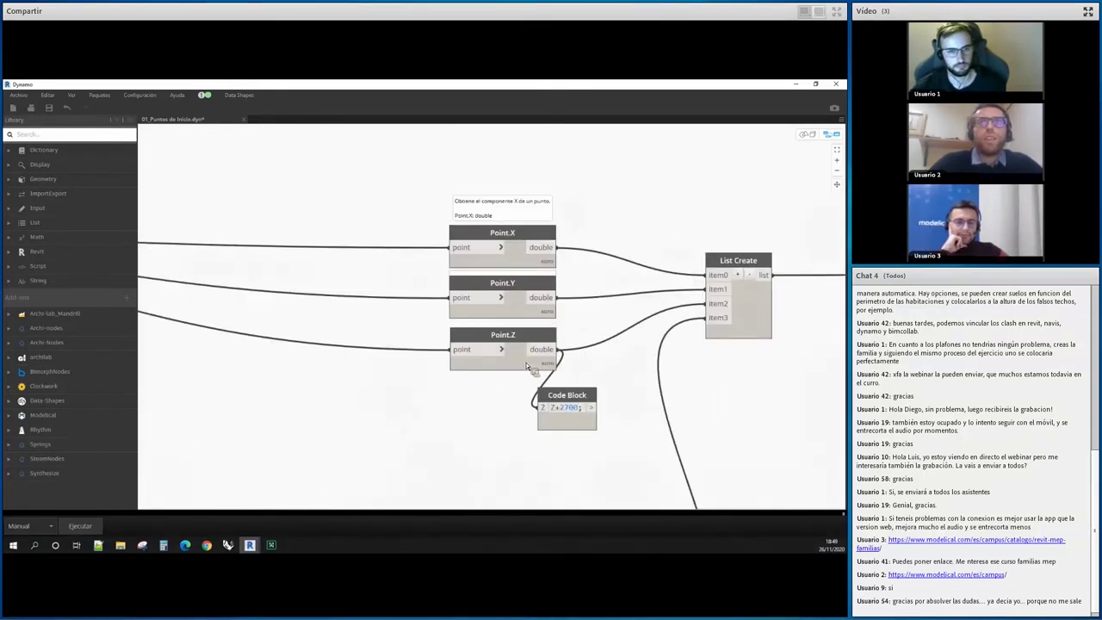
scroll(557, 181, "down", 5)
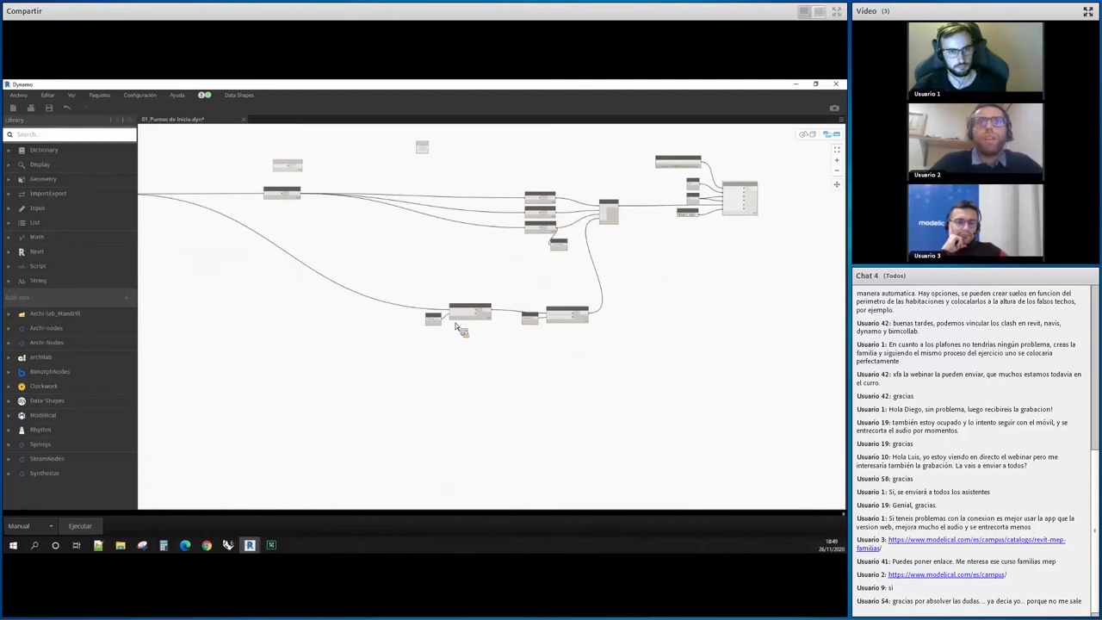
scroll(456, 331, "up", 5)
scroll(465, 365, "up", 2)
left_click(484, 373)
left_click_drag(484, 373, 492, 369)
left_click_drag(387, 394, 413, 394)
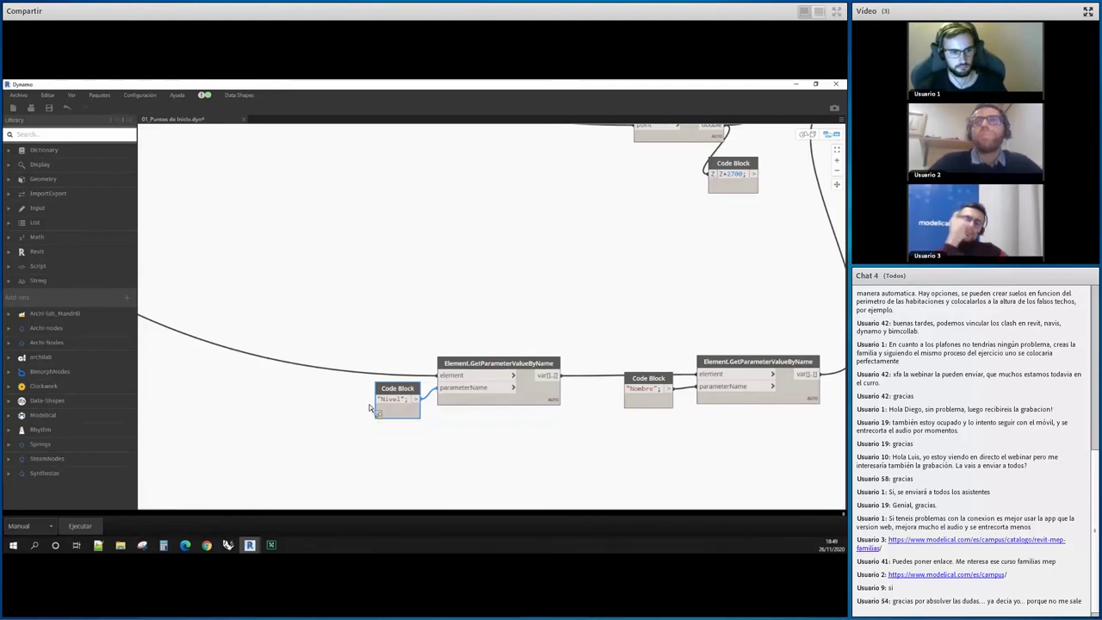
scroll(342, 422, "down", 3)
scroll(396, 410, "down", 1)
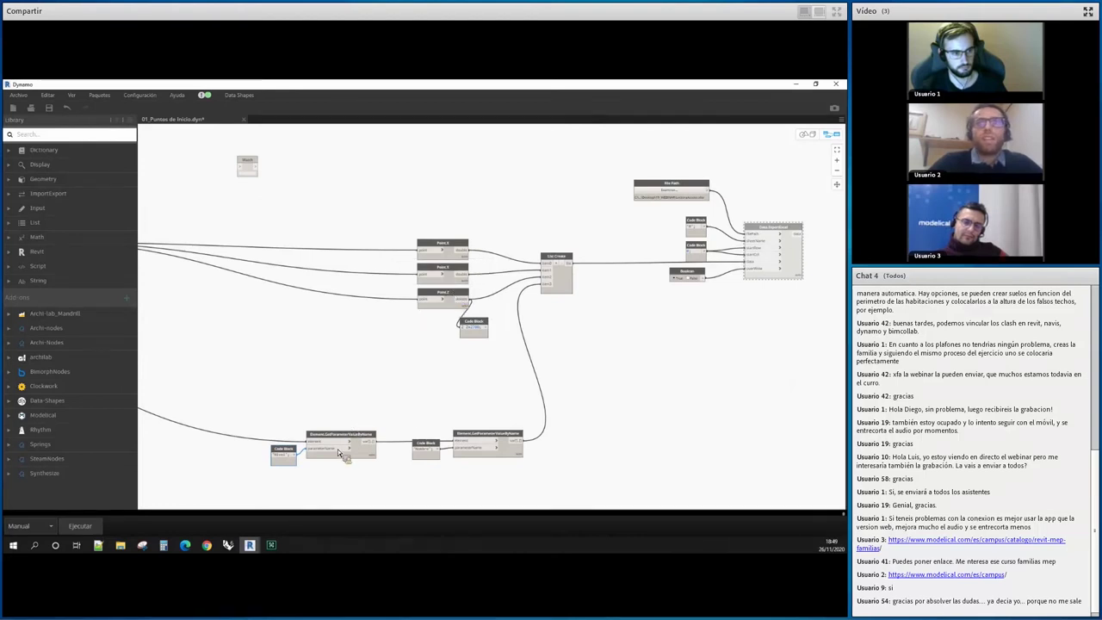
Bring the Data.ExportExcel nodes into view, reposition the File Path node, and check the export node's options
scroll(766, 213, "up", 3)
scroll(740, 214, "up", 3)
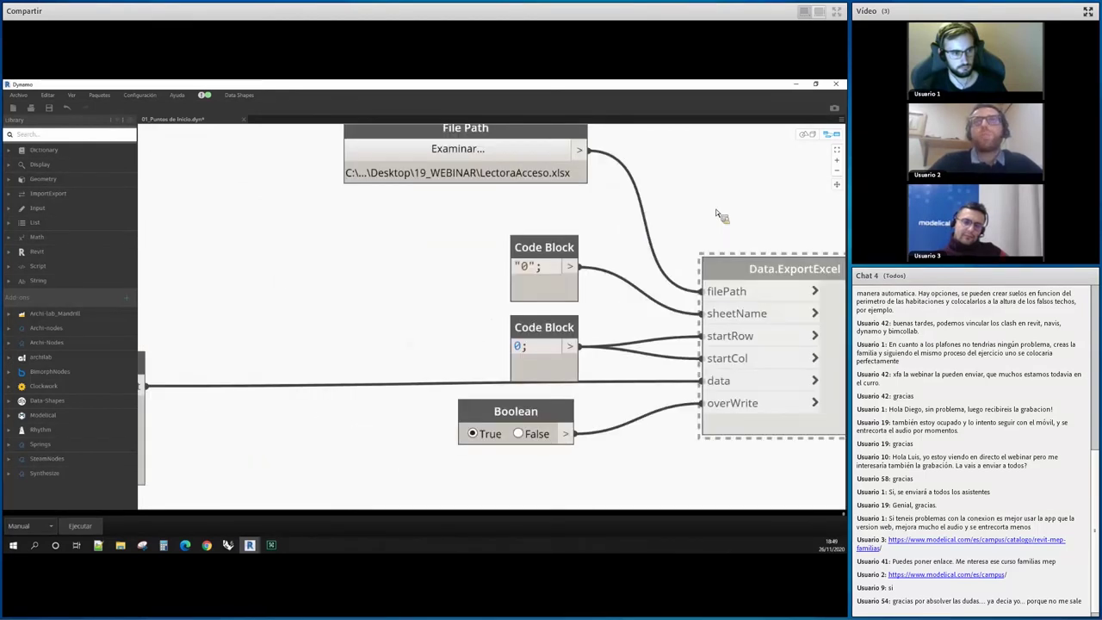
middle_click_drag(561, 197, 530, 226)
left_click_drag(542, 180, 536, 222)
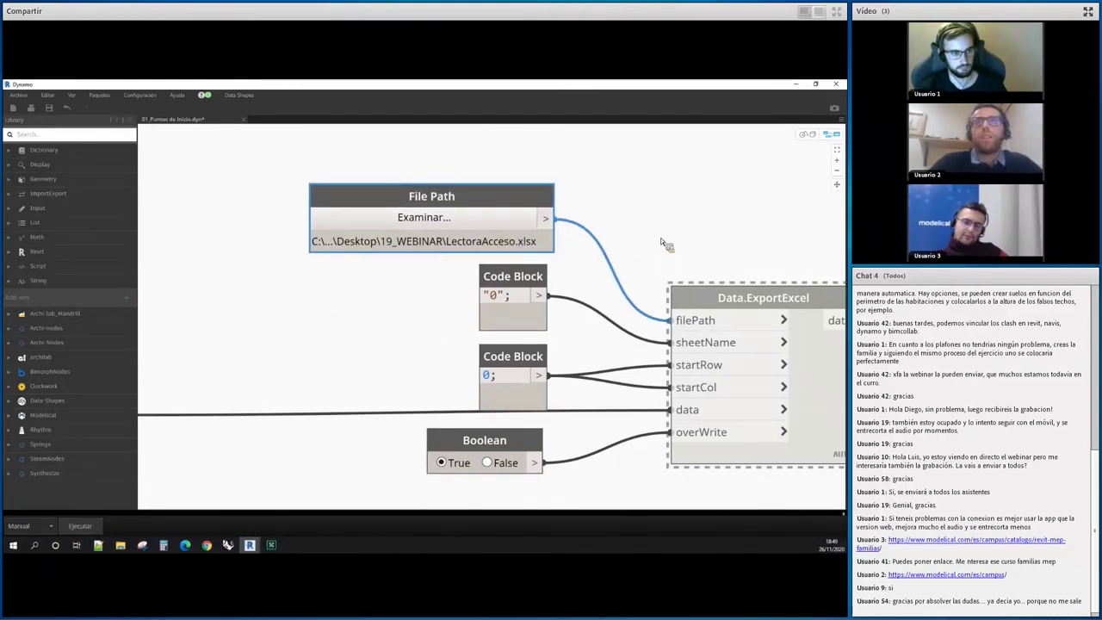
left_click(153, 522)
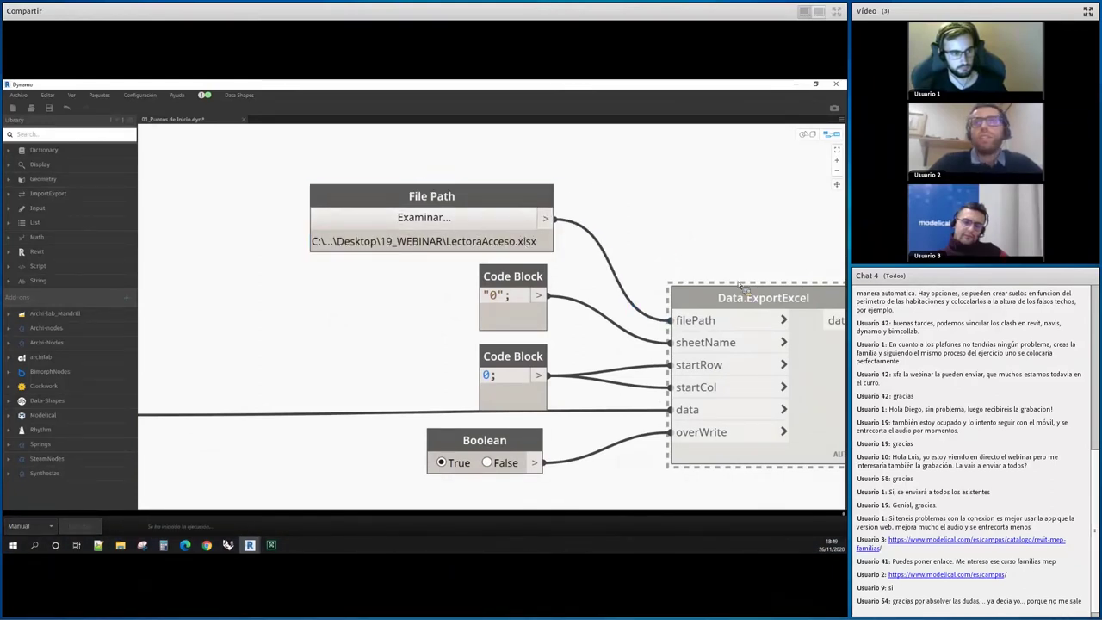
scroll(616, 262, "down", 5)
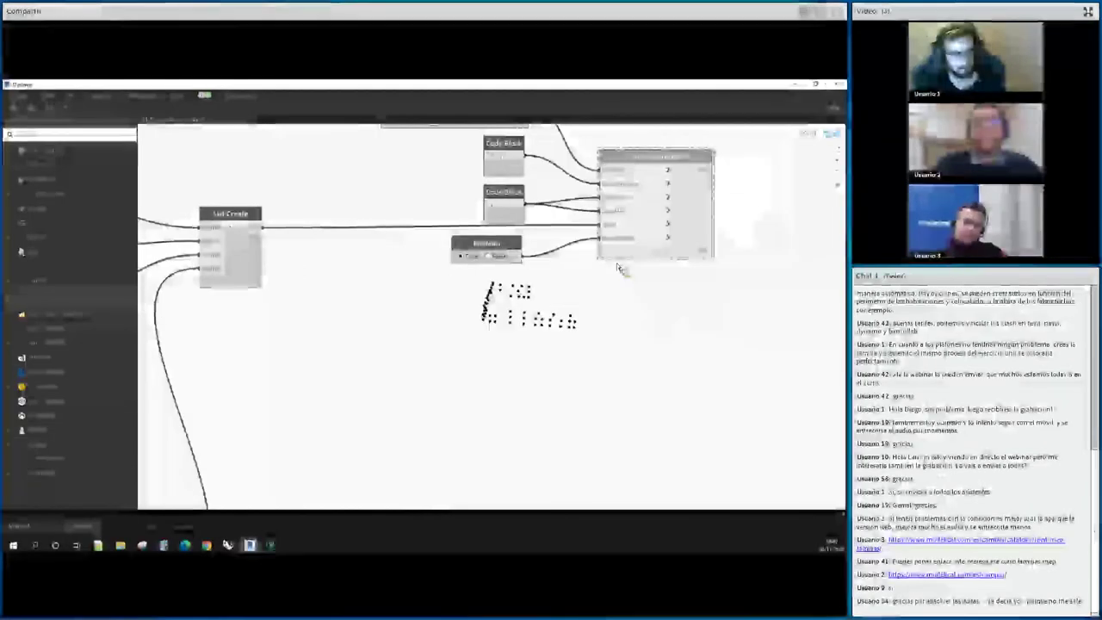
right_click(628, 288)
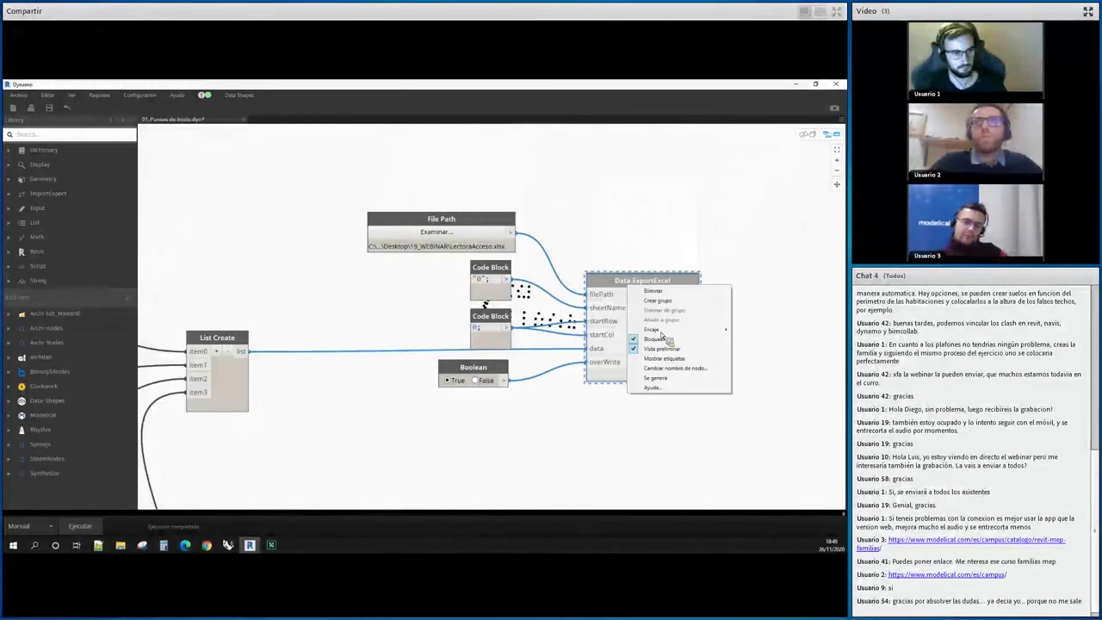
left_click(485, 443)
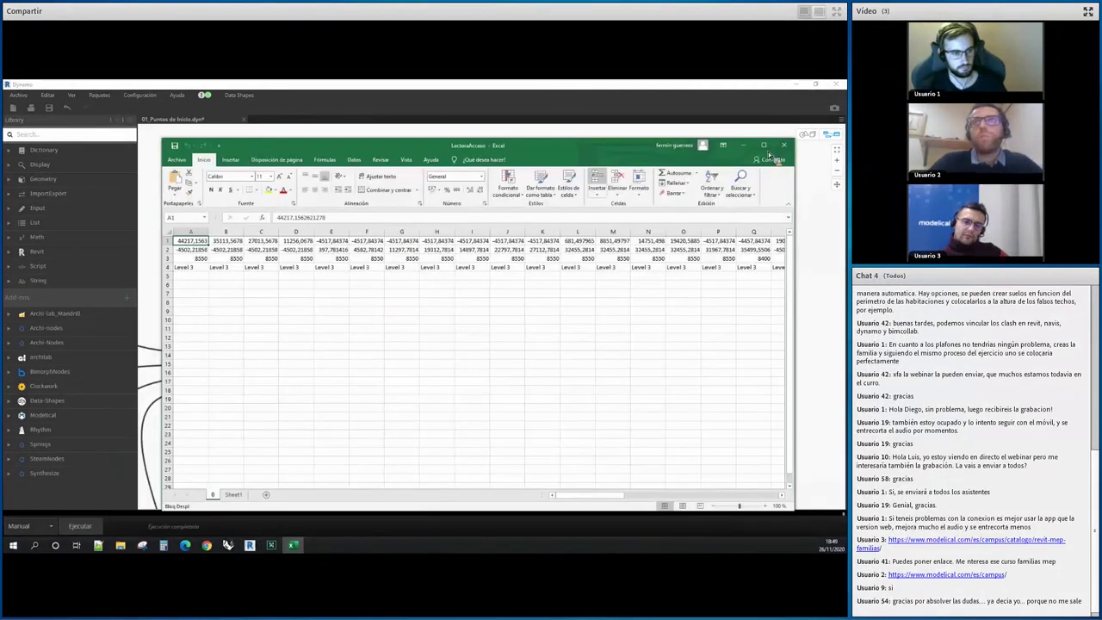
Maximize the LectoraAcceso workbook, review the exported X, Y, Z and level rows, then return to Dynamo
left_click(764, 144)
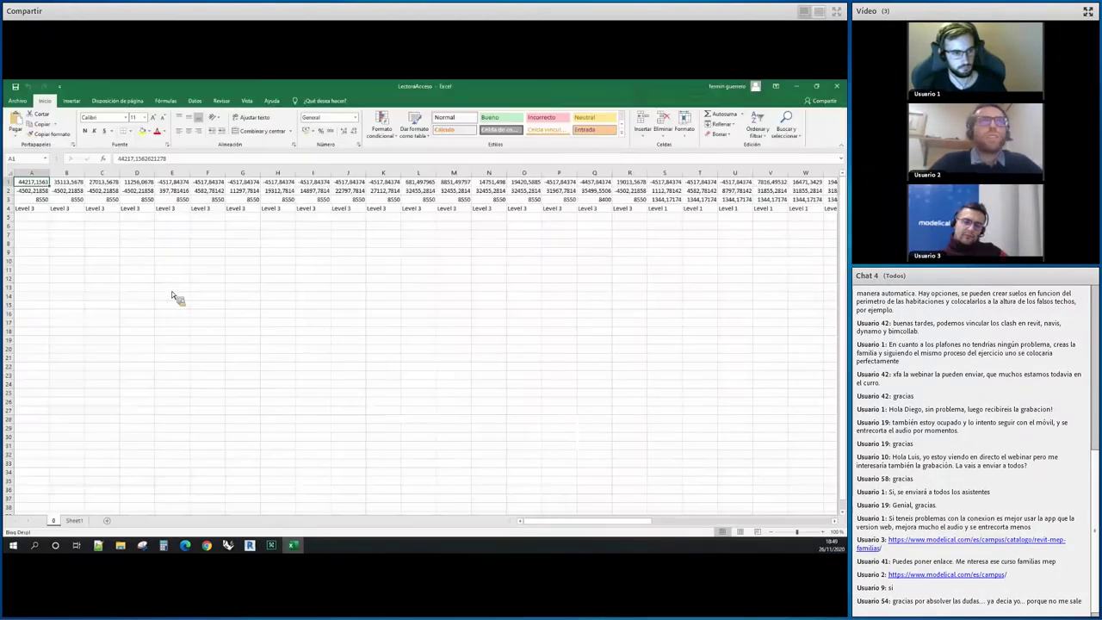
left_click(34, 211)
left_click(320, 299)
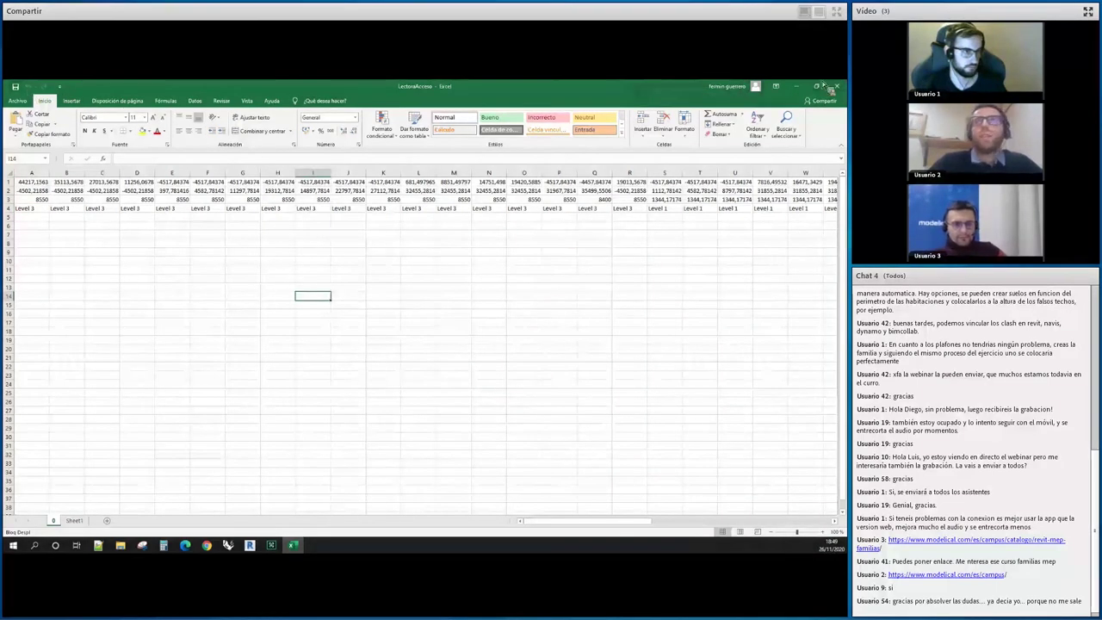
key("alt+Tab")
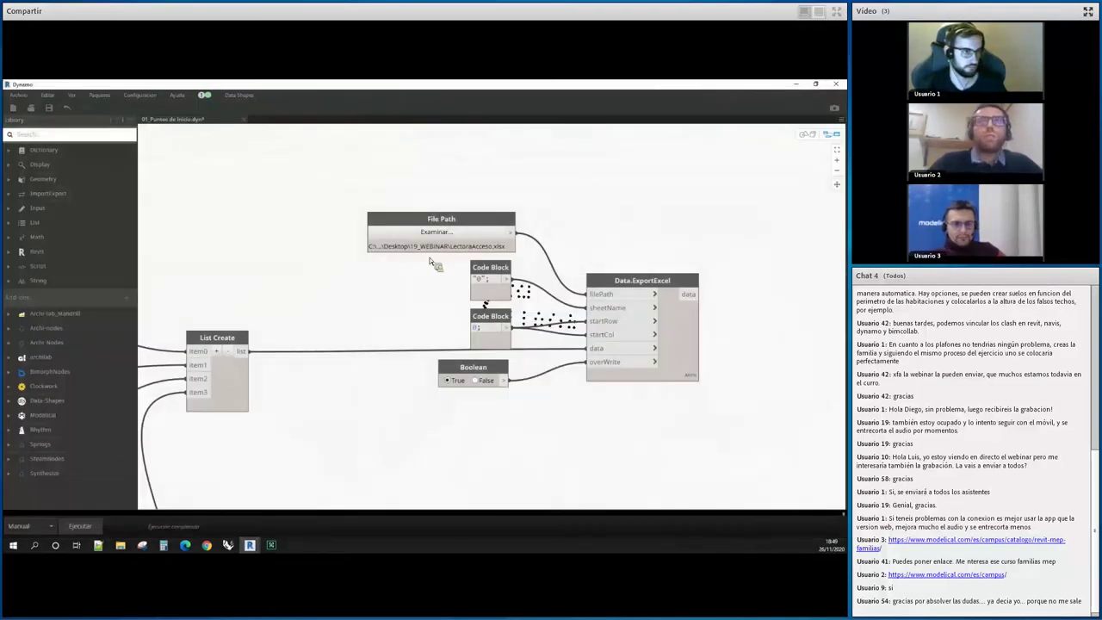
scroll(429, 261, "down", 3)
scroll(432, 307, "up", 4)
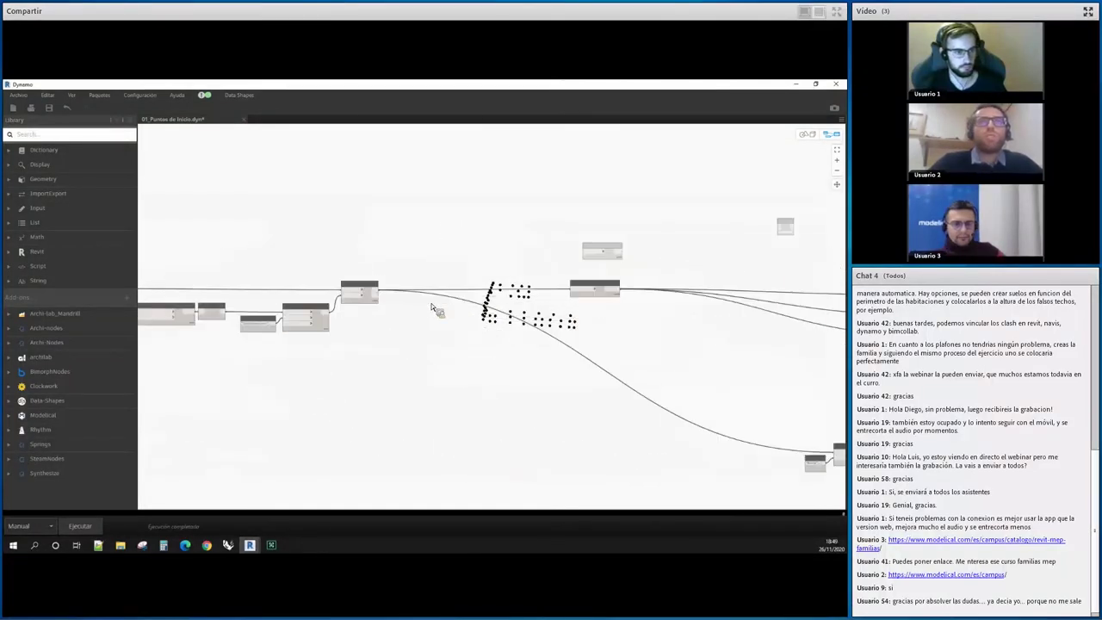
scroll(430, 307, "down", 2)
scroll(391, 323, "up", 3)
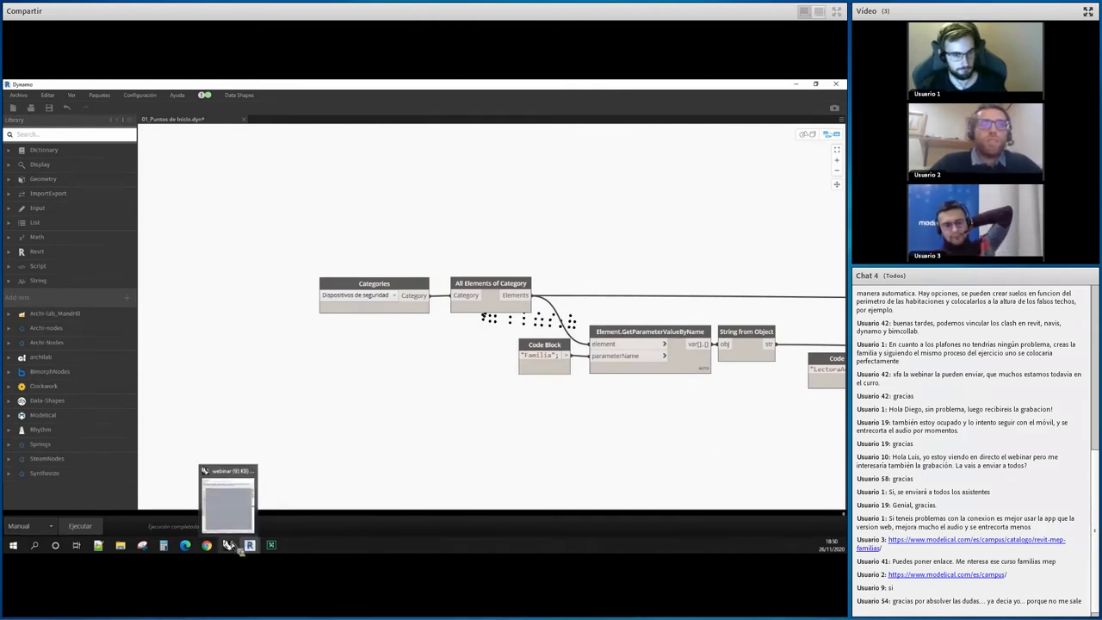
mouse_move(228, 545)
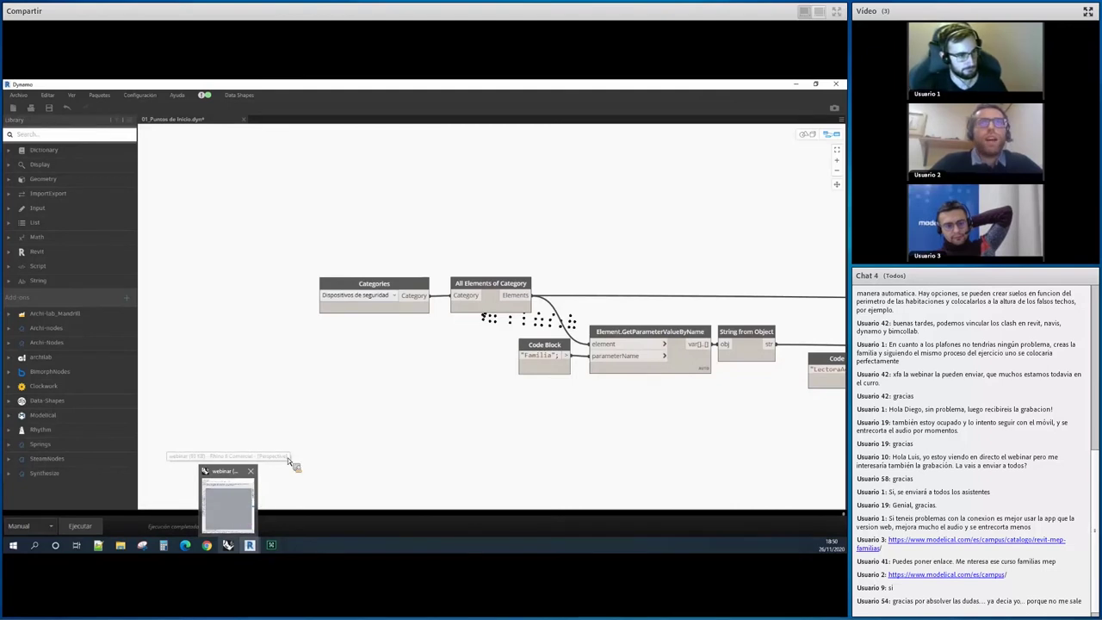
Bring Rhino forward and orbit the Perspective view around the tray wireframe
left_click(289, 459)
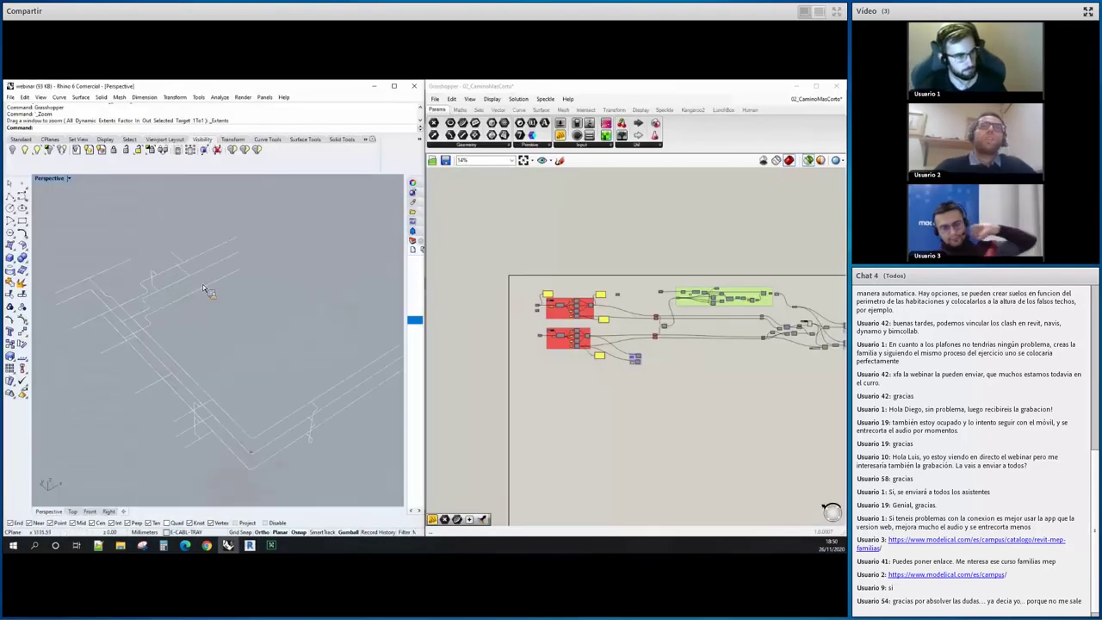
mouse_move(203, 284)
right_mouse_down()
mouse_move(222, 266)
mouse_move(270, 259)
mouse_move(304, 310)
mouse_move(228, 313)
right_mouse_up()
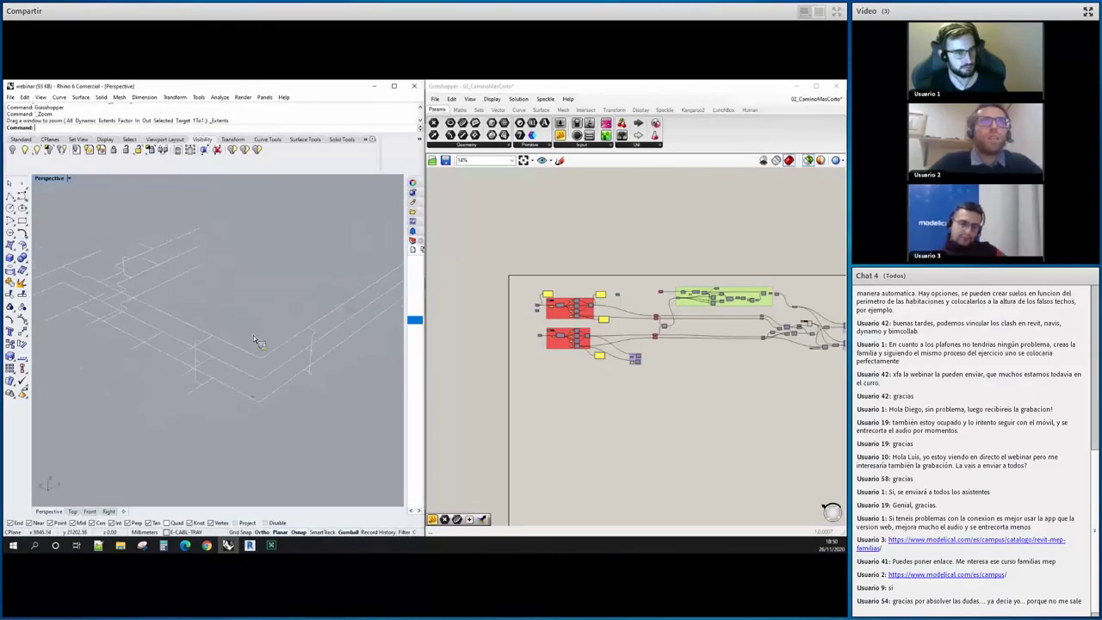
left_click(268, 293)
right_click_drag(268, 293, 322, 297)
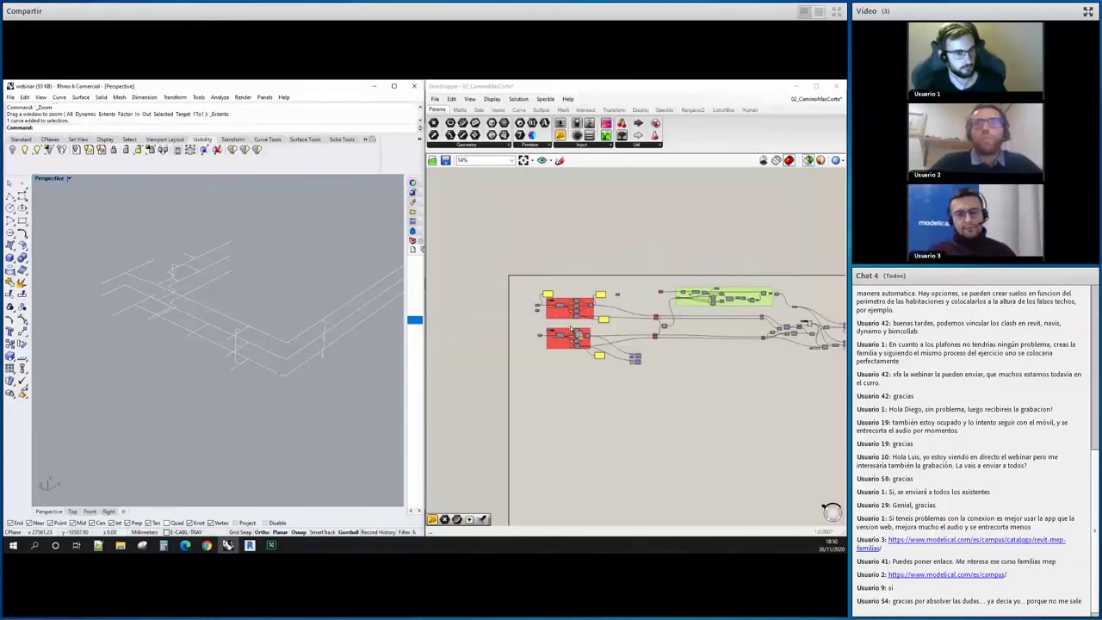
Zoom the Grasshopper canvas onto the Excel origin and destination reading groups, facing the device points
scroll(550, 310, "up", 5)
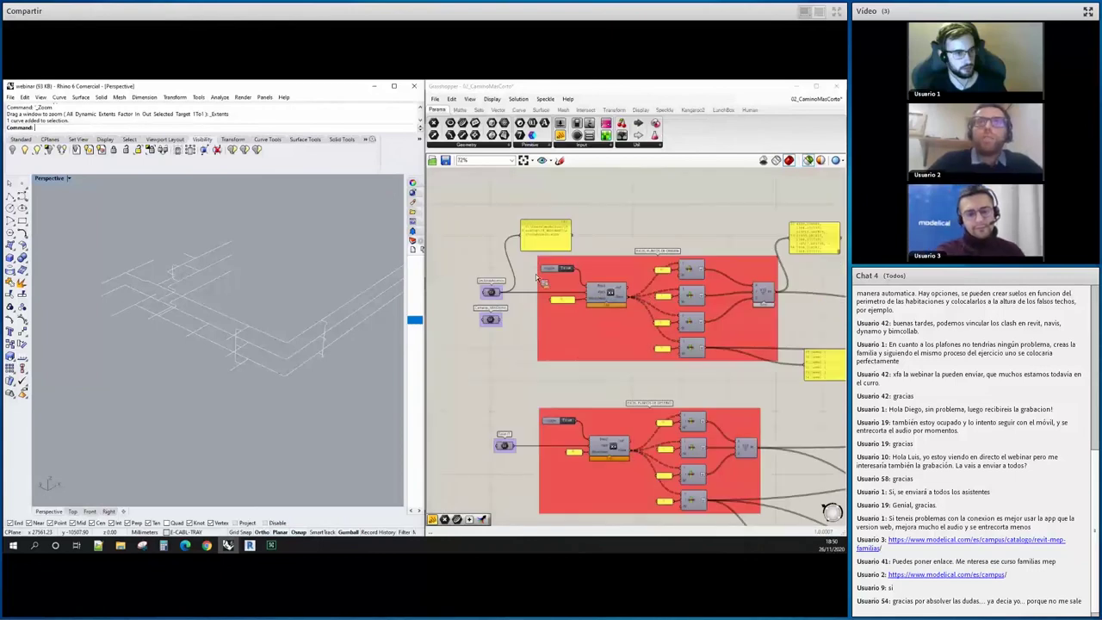
scroll(503, 302, "up", 2)
scroll(503, 303, "down", 2)
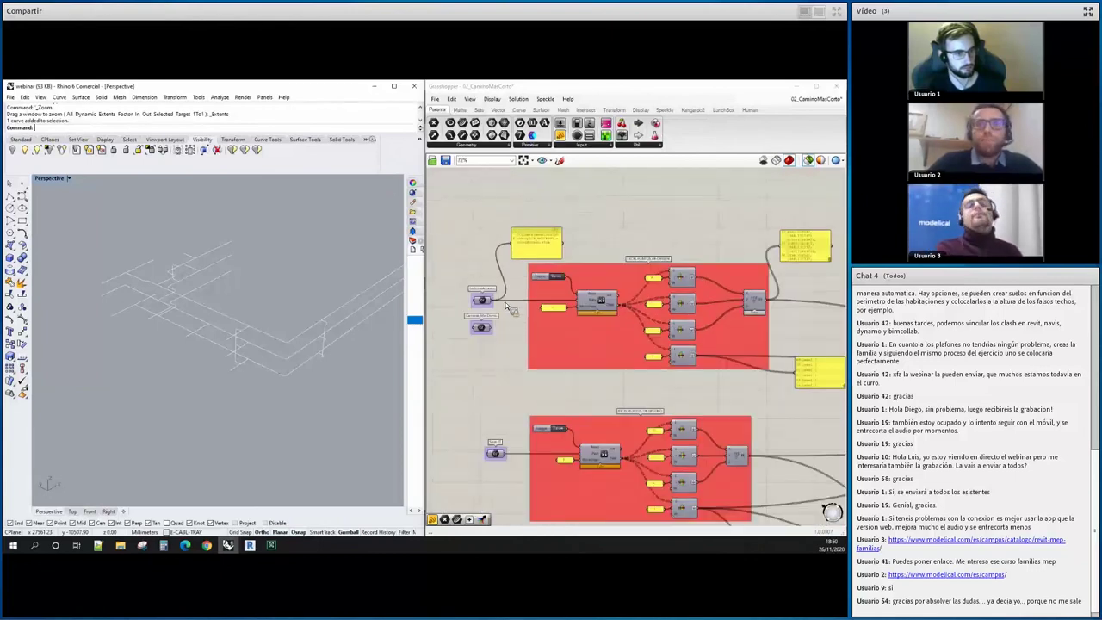
scroll(505, 300, "up", 1)
scroll(505, 301, "up", 1)
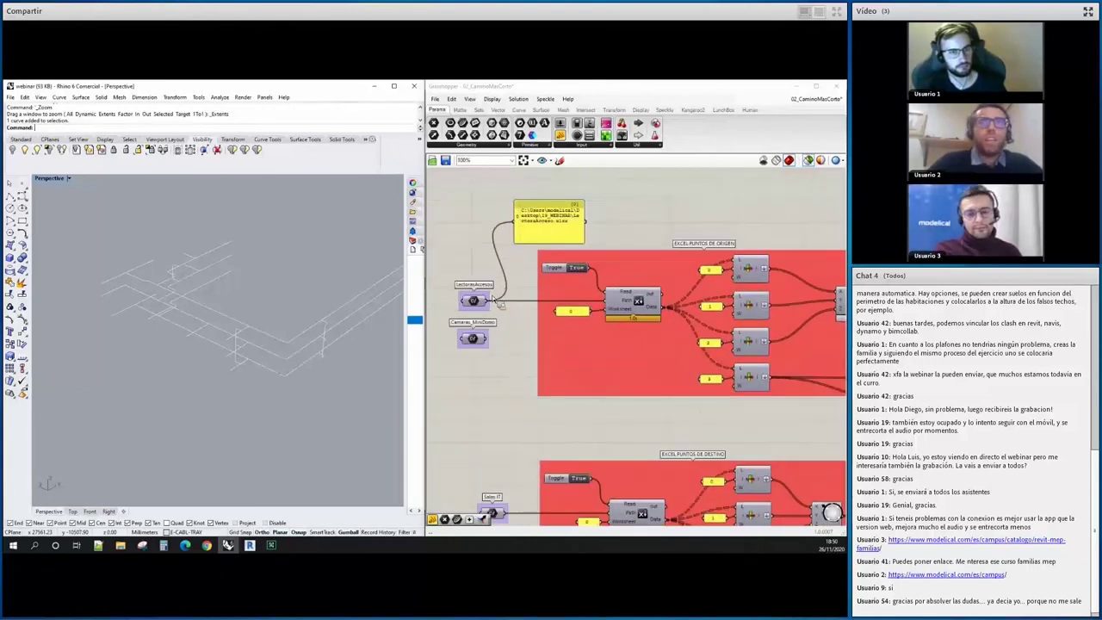
scroll(269, 300, "down", 3)
scroll(270, 294, "up", 3)
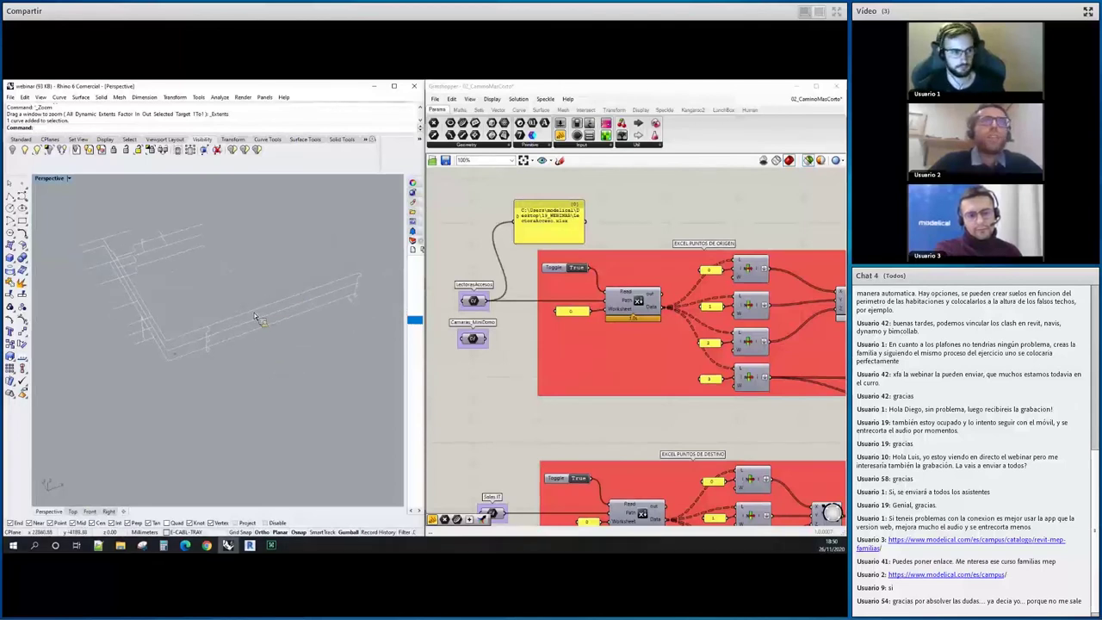
scroll(471, 329, "down", 3)
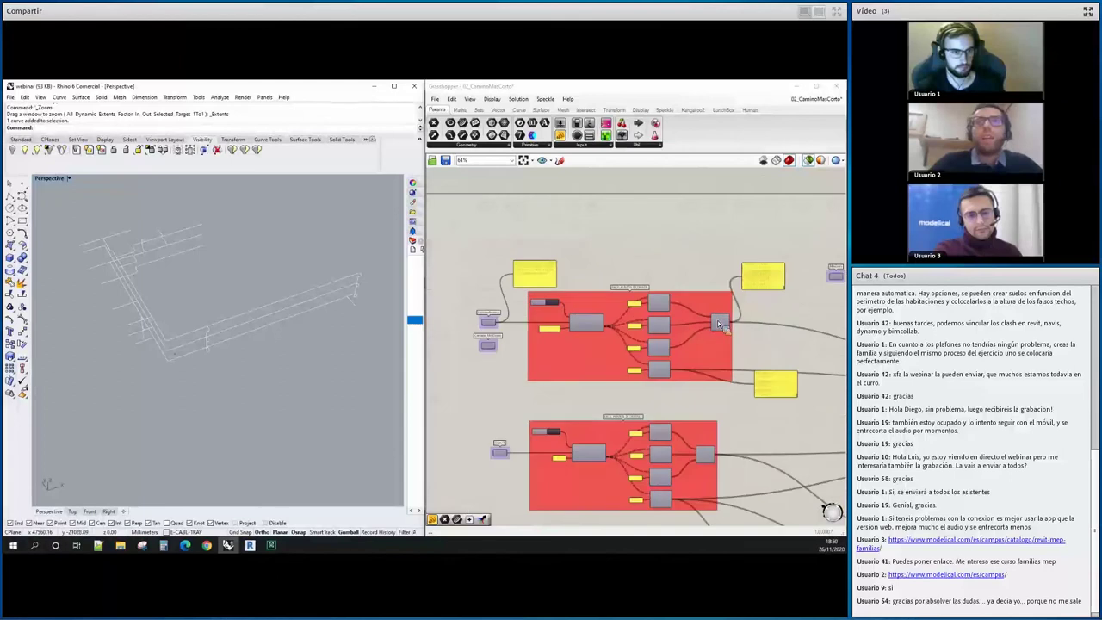
scroll(516, 327, "up", 5)
mouse_move(327, 275)
right_mouse_down()
mouse_move(209, 304)
mouse_move(312, 276)
right_mouse_up()
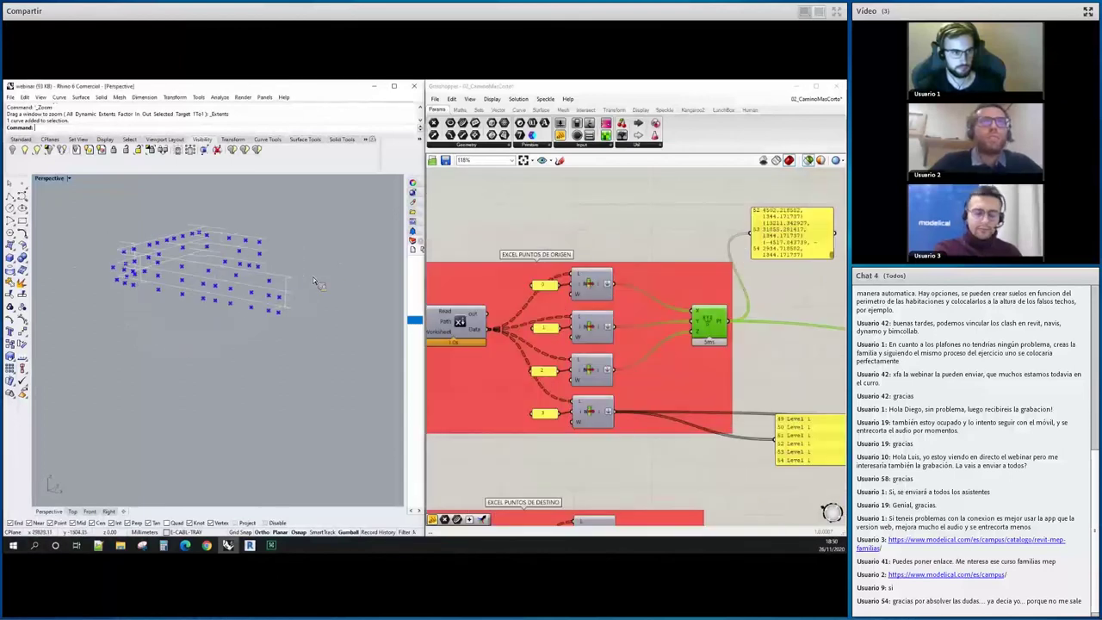
scroll(660, 345, "down", 3)
scroll(709, 424, "up", 3)
mouse_move(257, 339)
right_mouse_down()
mouse_move(164, 311)
mouse_move(196, 295)
right_mouse_up()
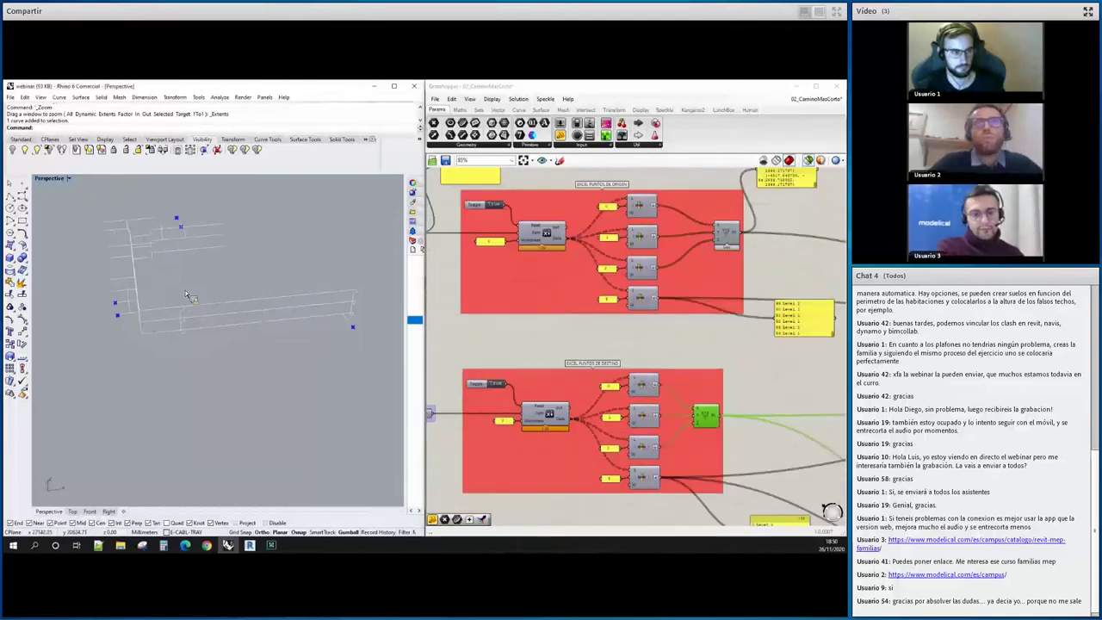
right_click_drag(196, 295, 192, 301)
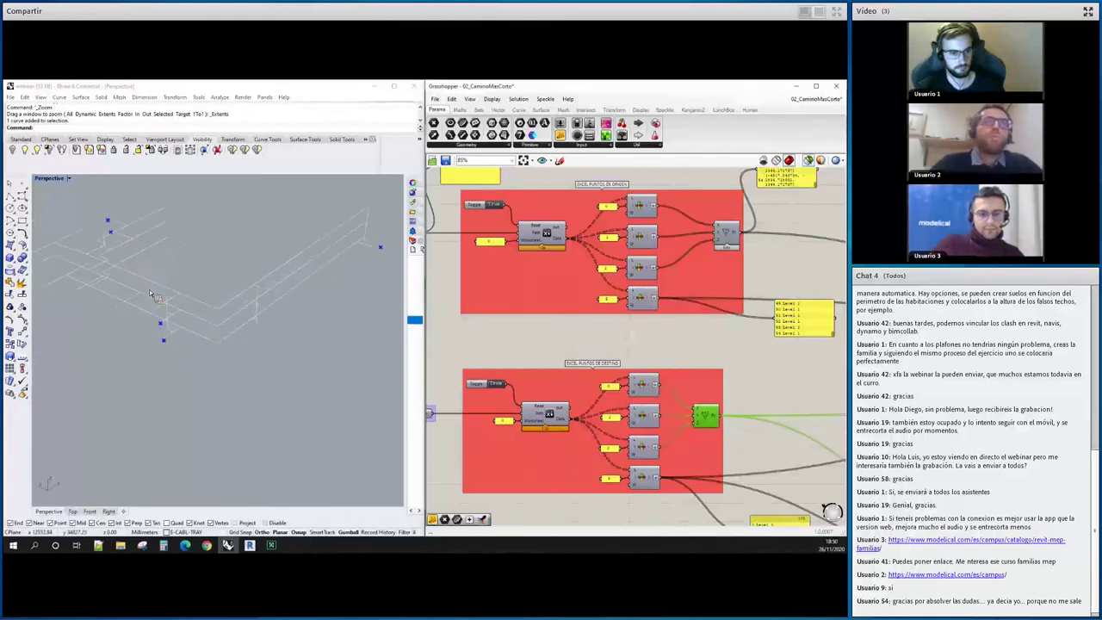
scroll(200, 344, "down", 2)
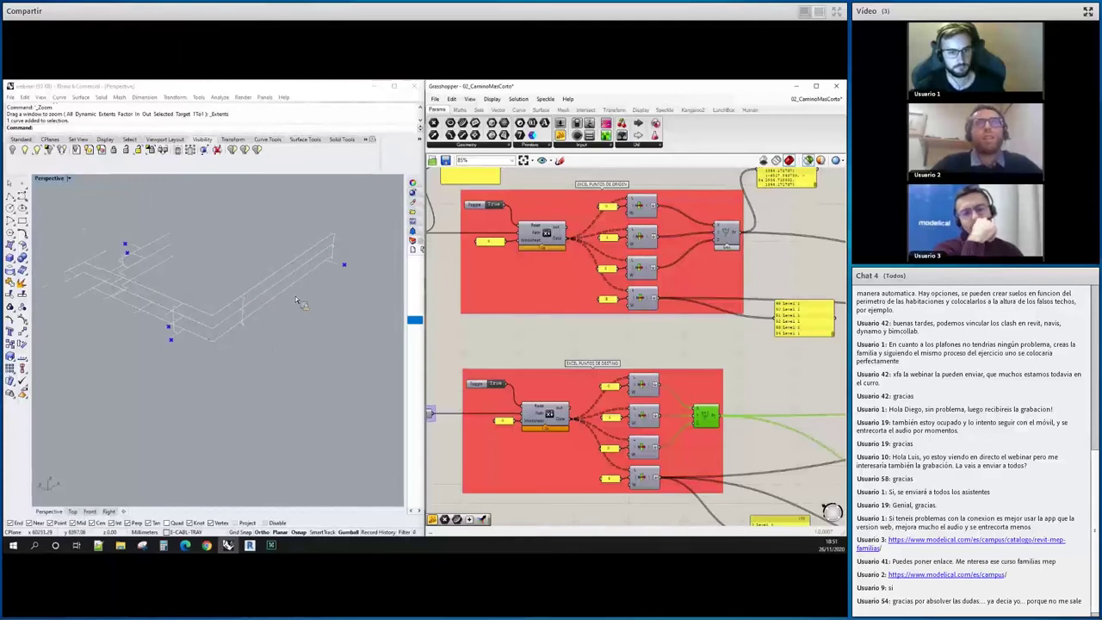
scroll(244, 311, "down", 2)
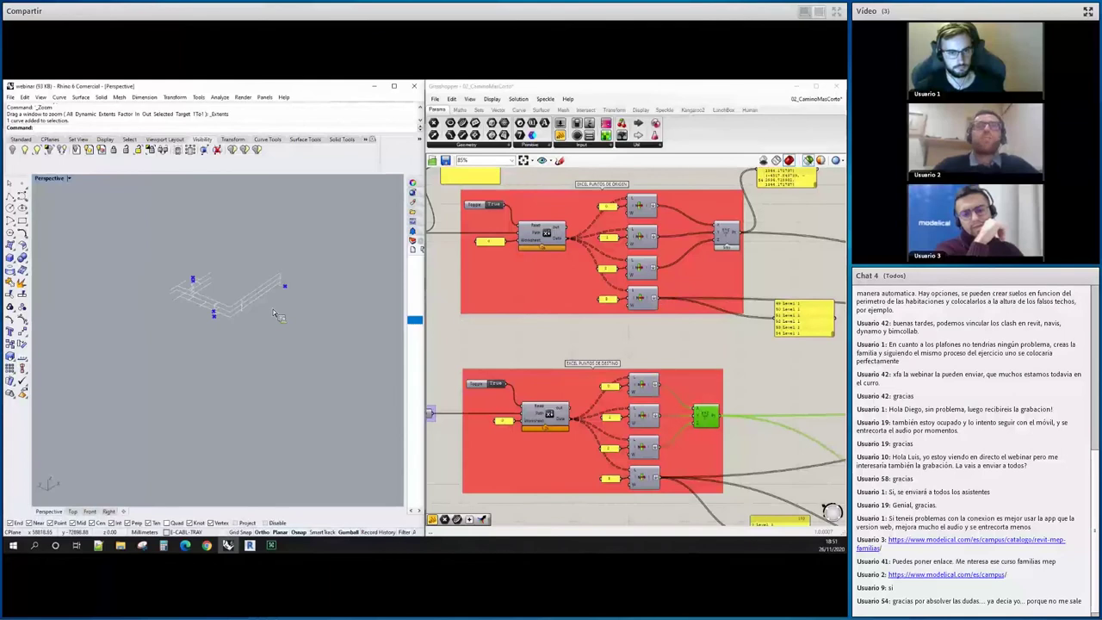
Preview the origin and constructed Construct Point outputs over the tray wireframe
left_click(727, 234)
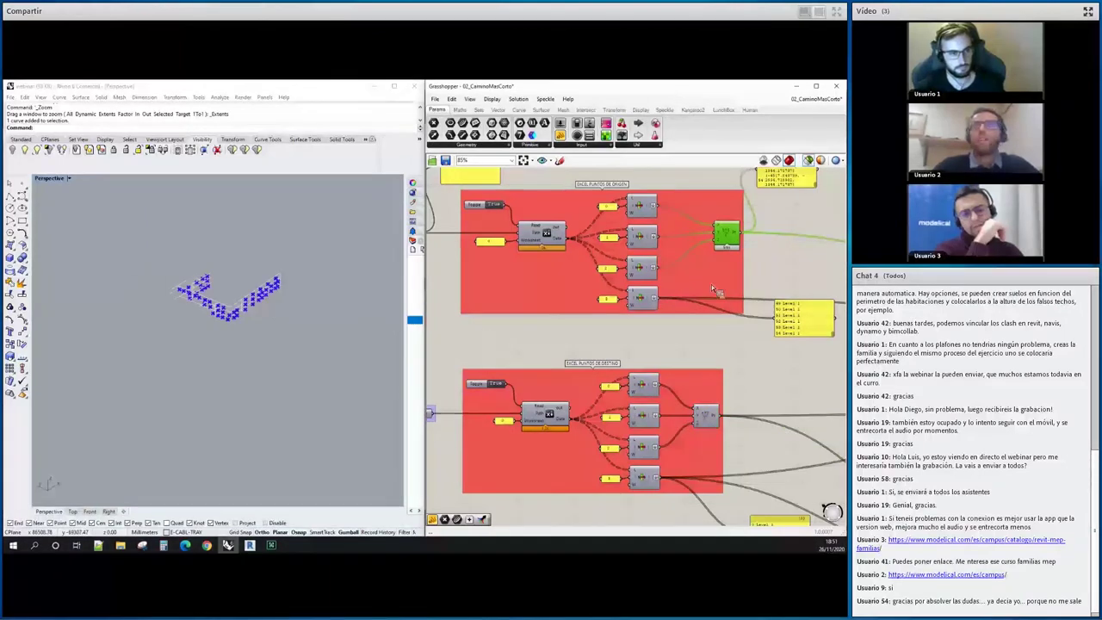
scroll(630, 274, "down", 3)
scroll(616, 245, "up", 3)
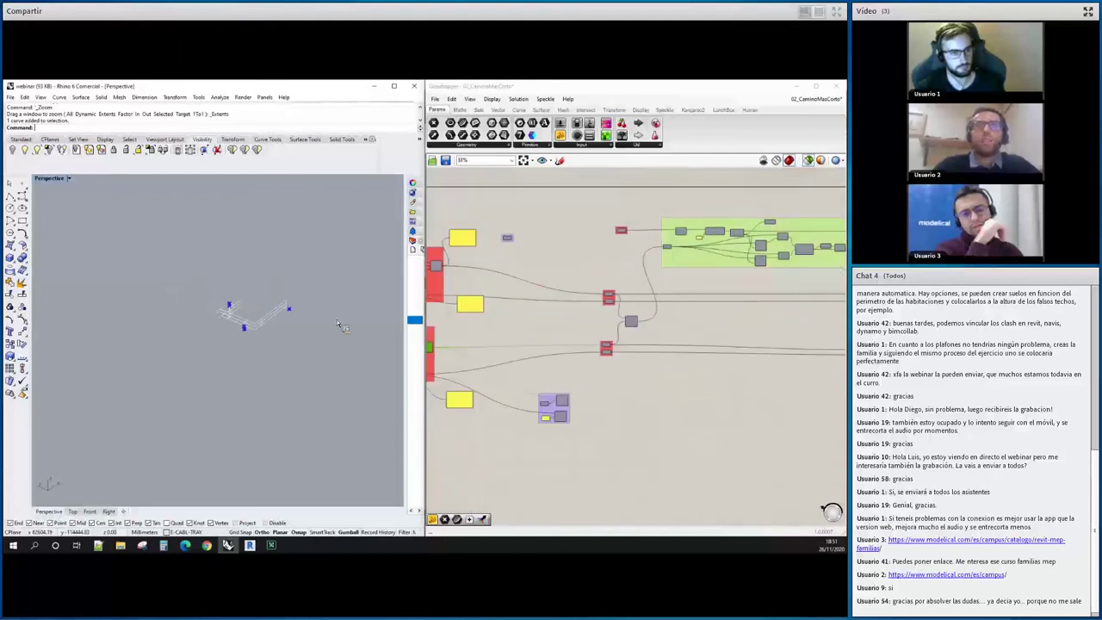
right_click_drag(275, 303, 253, 260)
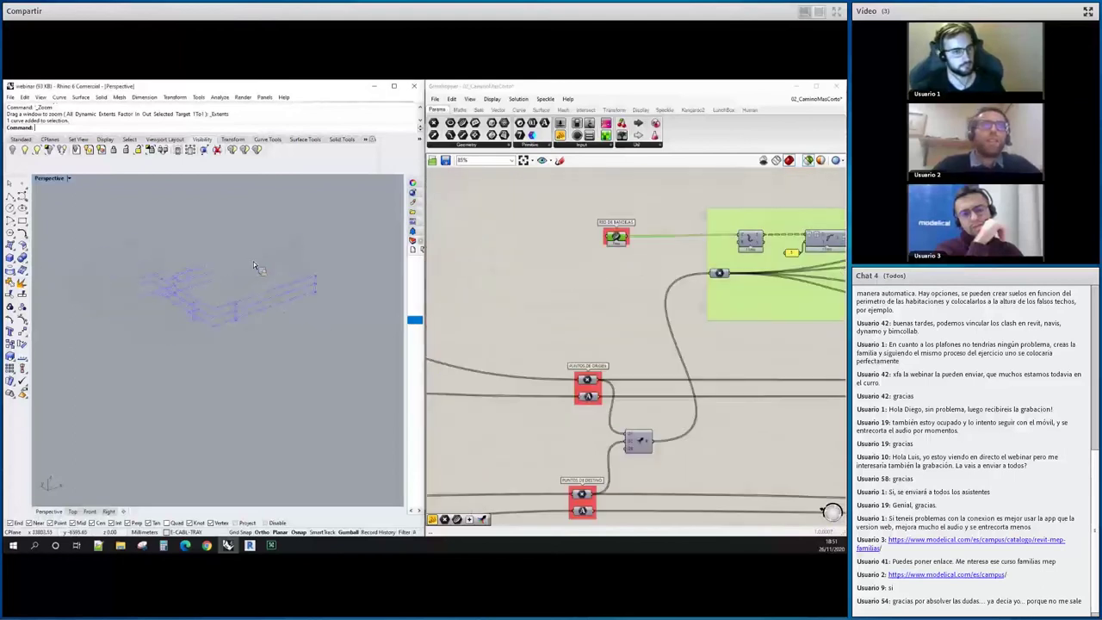
left_click(504, 306)
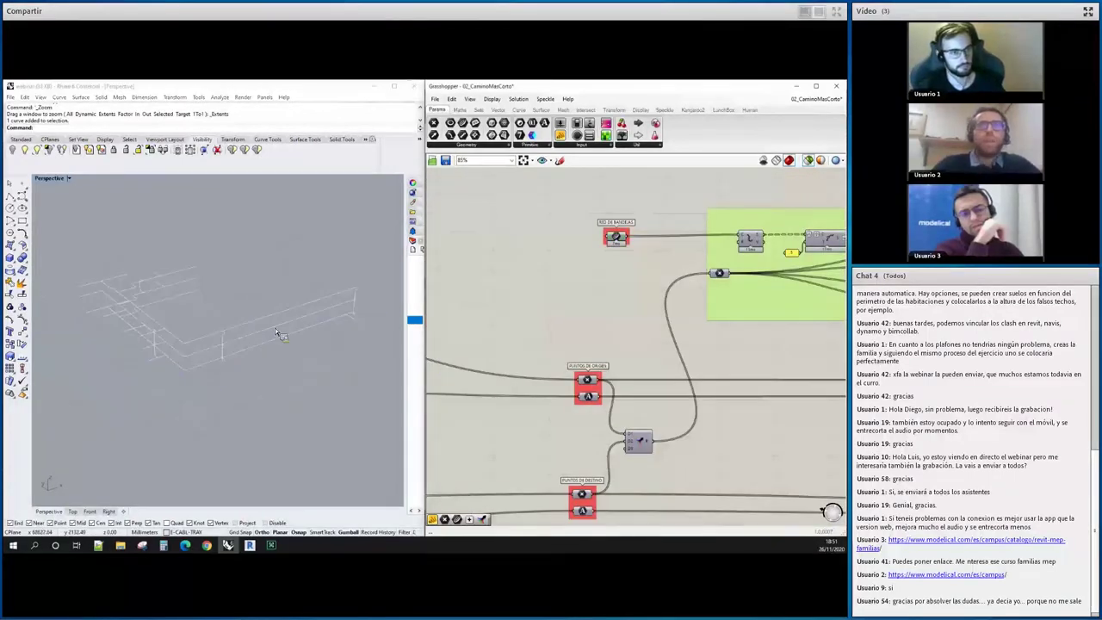
right_click_drag(276, 311, 259, 327)
scroll(654, 314, "down", 3)
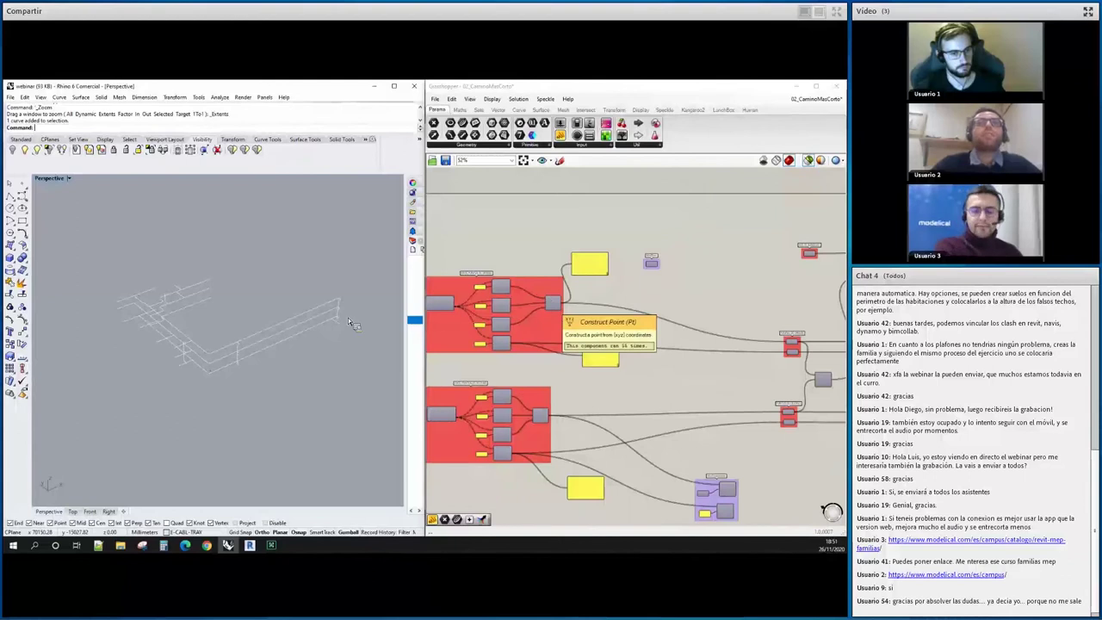
left_click(553, 304)
right_click_drag(343, 316, 318, 261)
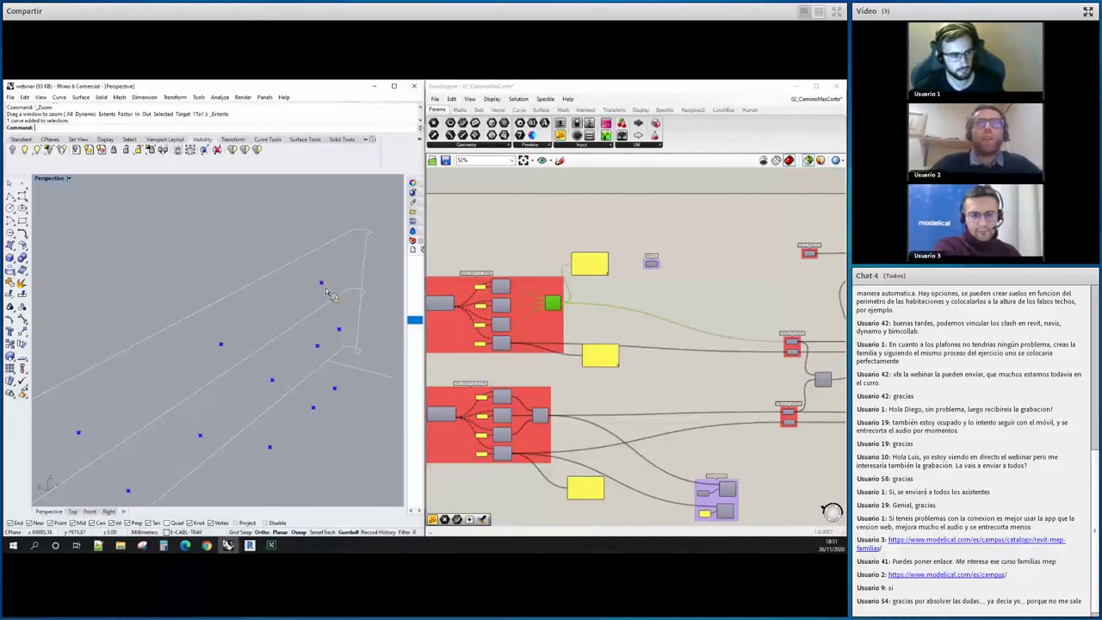
scroll(321, 283, "down", 3)
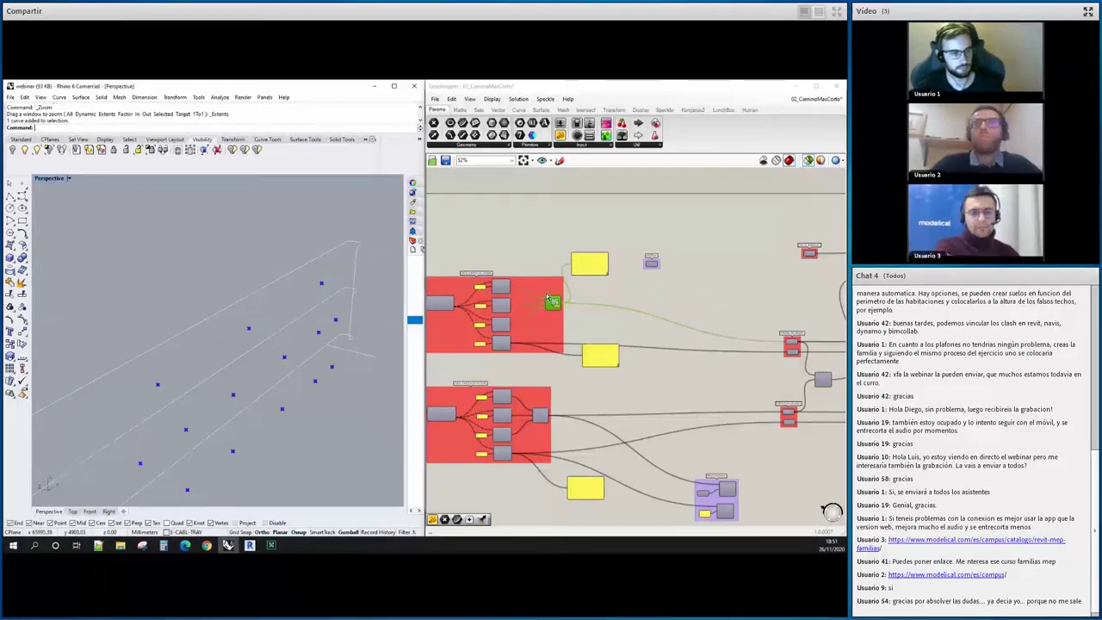
Bring the COMPUTAR LA RED DE BANDEJAS DE CABLES group into view and zoom around its components
right_click_drag(570, 312, 590, 245)
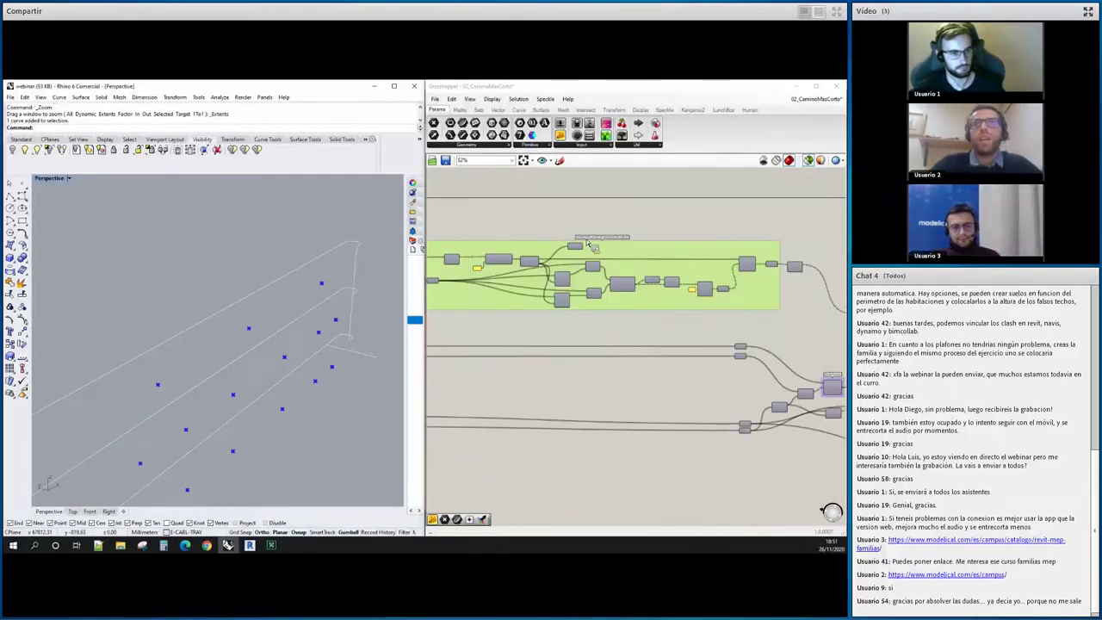
scroll(590, 245, "up", 4)
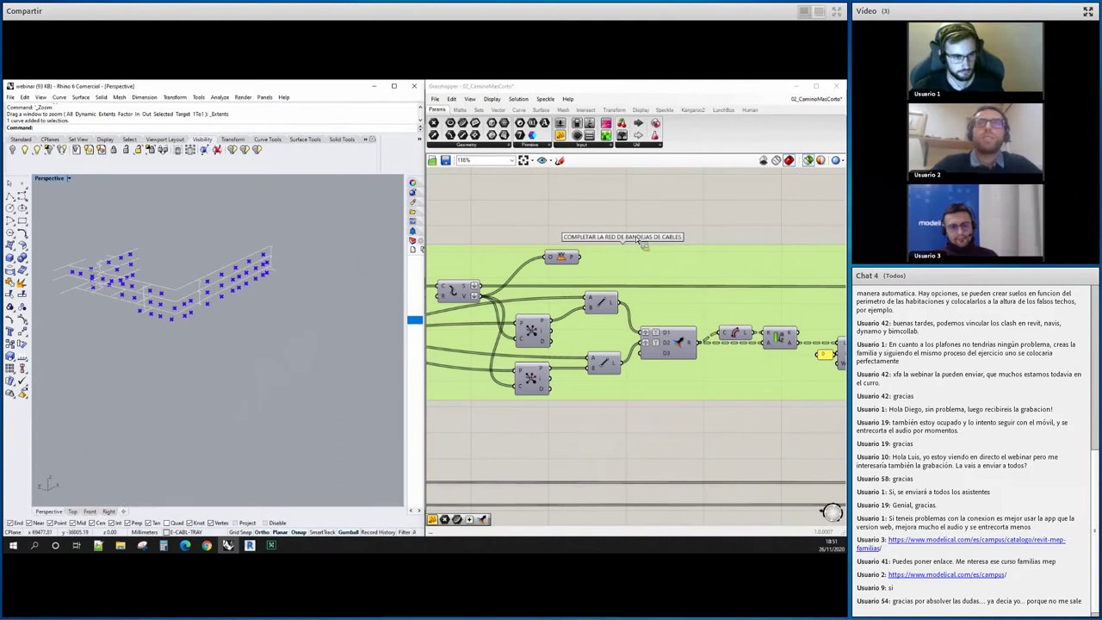
scroll(774, 307, "down", 5)
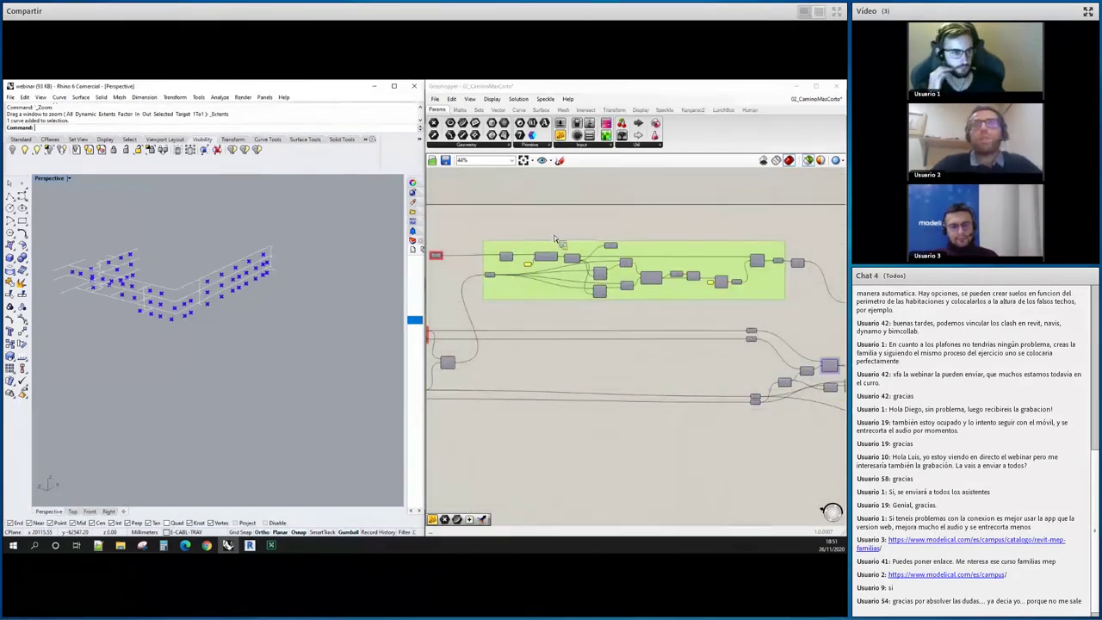
scroll(578, 310, "up", 3)
scroll(578, 310, "down", 4)
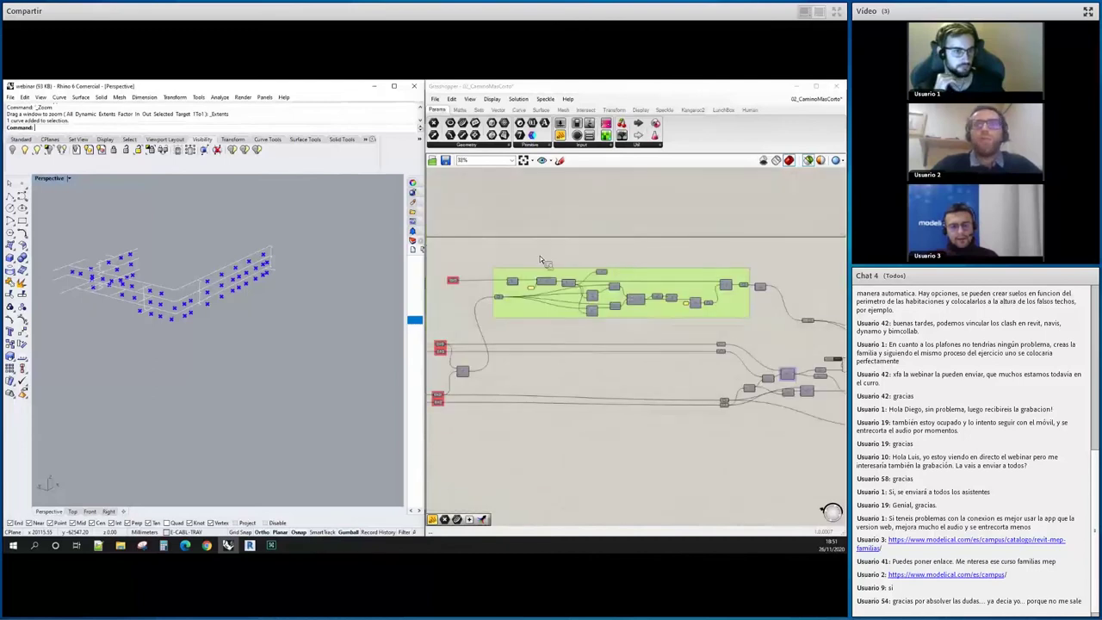
scroll(708, 249, "up", 6)
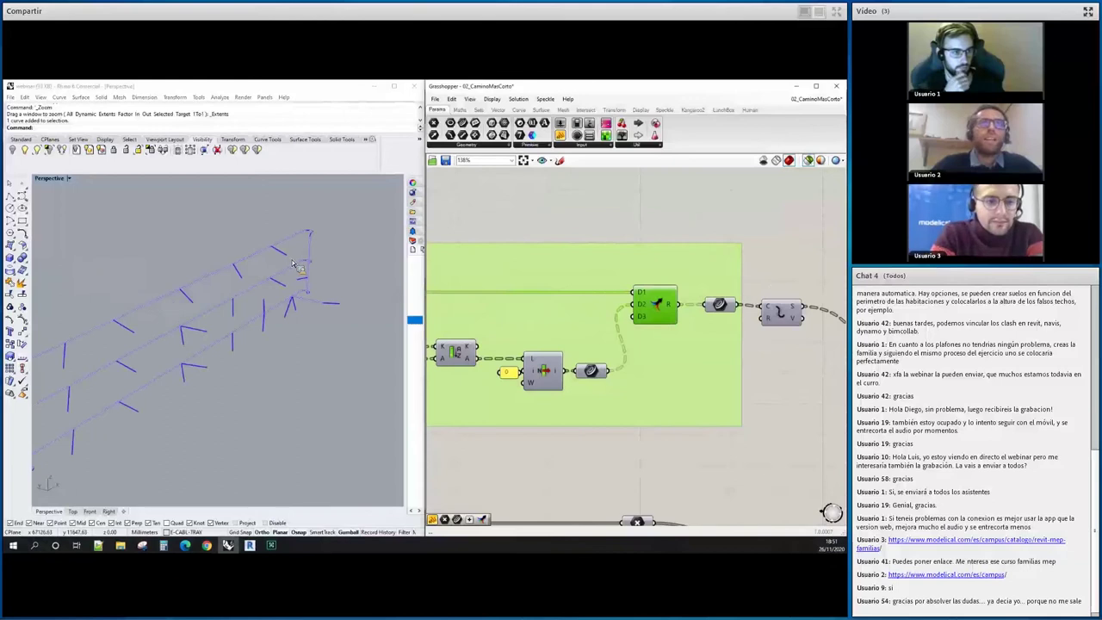
scroll(275, 250, "up", 5)
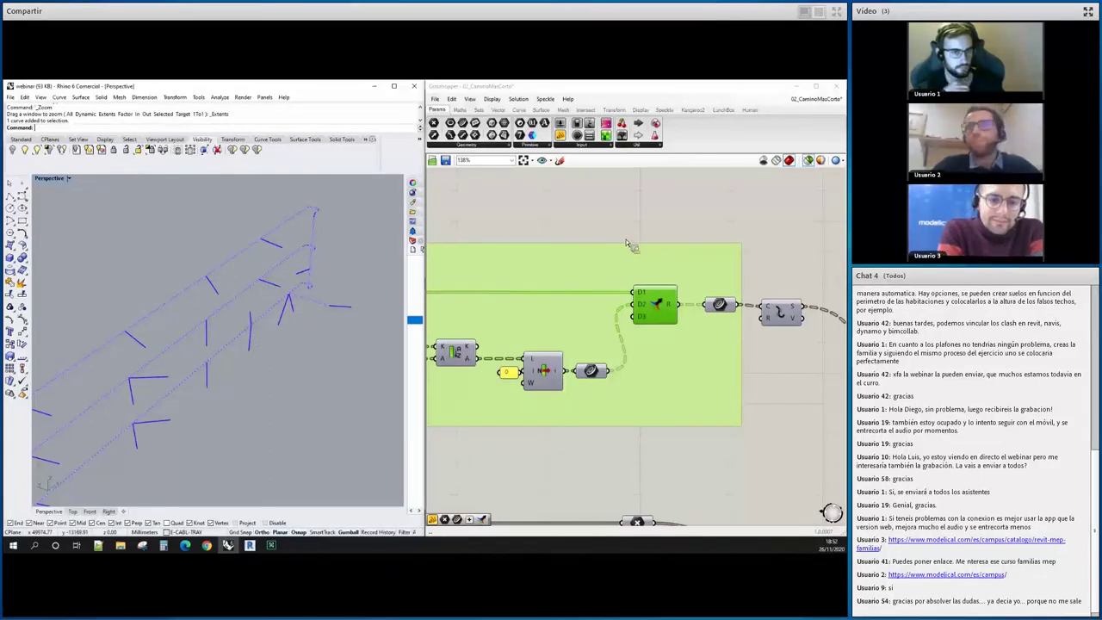
scroll(626, 245, "down", 2)
scroll(654, 254, "down", 1)
scroll(680, 259, "down", 1)
scroll(687, 263, "down", 1)
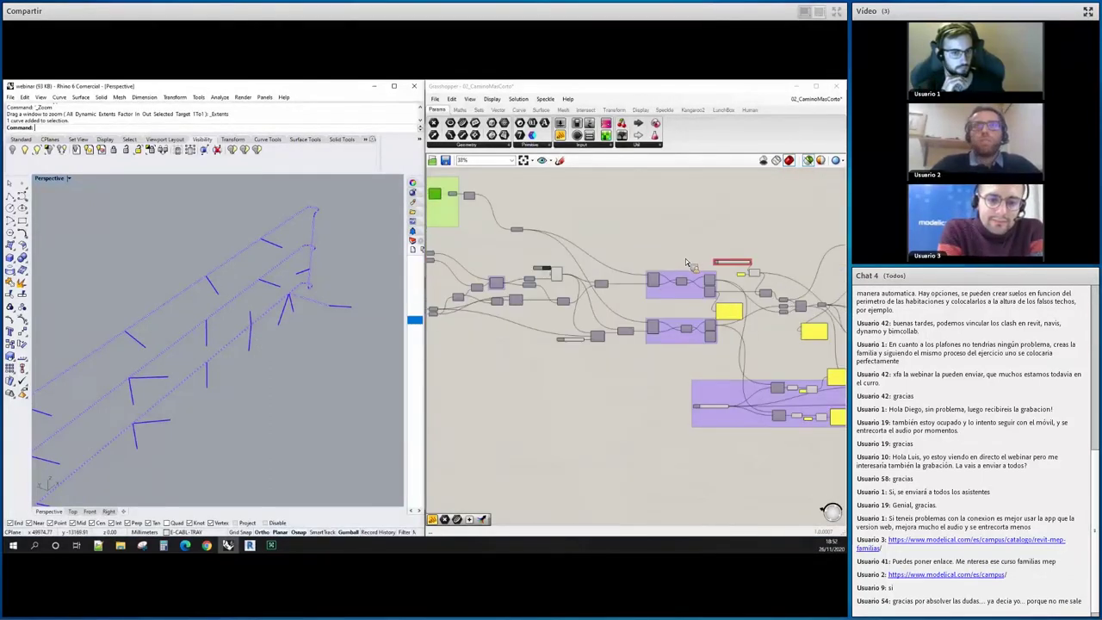
Zoom onto the Camino con su Nivel and Camino más Corto Shortest Walk groups and orbit the L-shaped trays
scroll(684, 264, "up", 2)
scroll(607, 272, "up", 3)
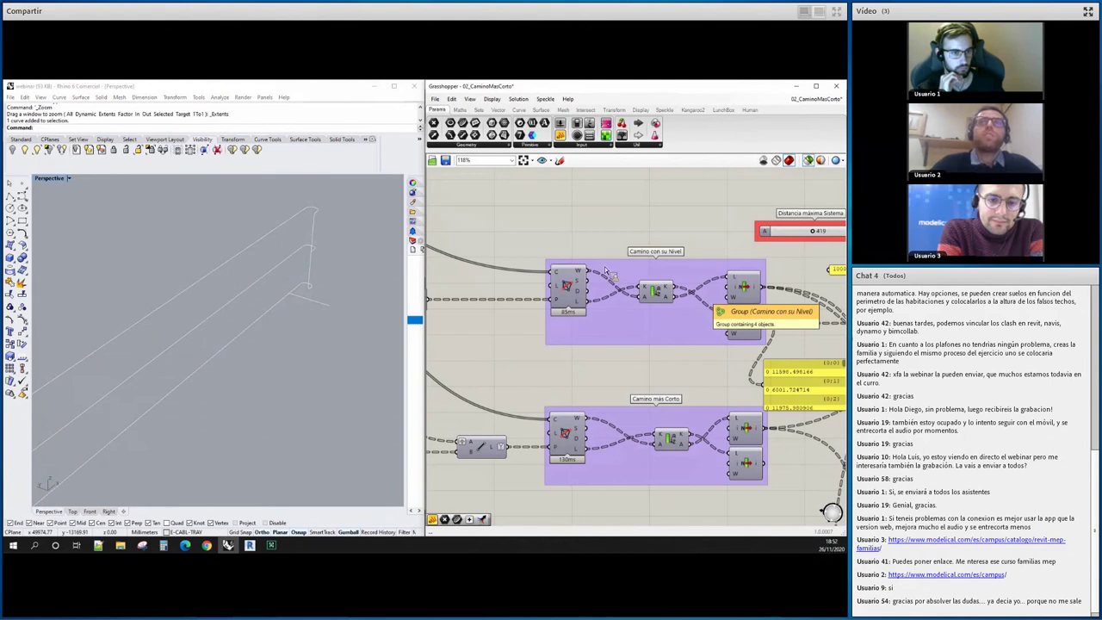
scroll(577, 291, "up", 3)
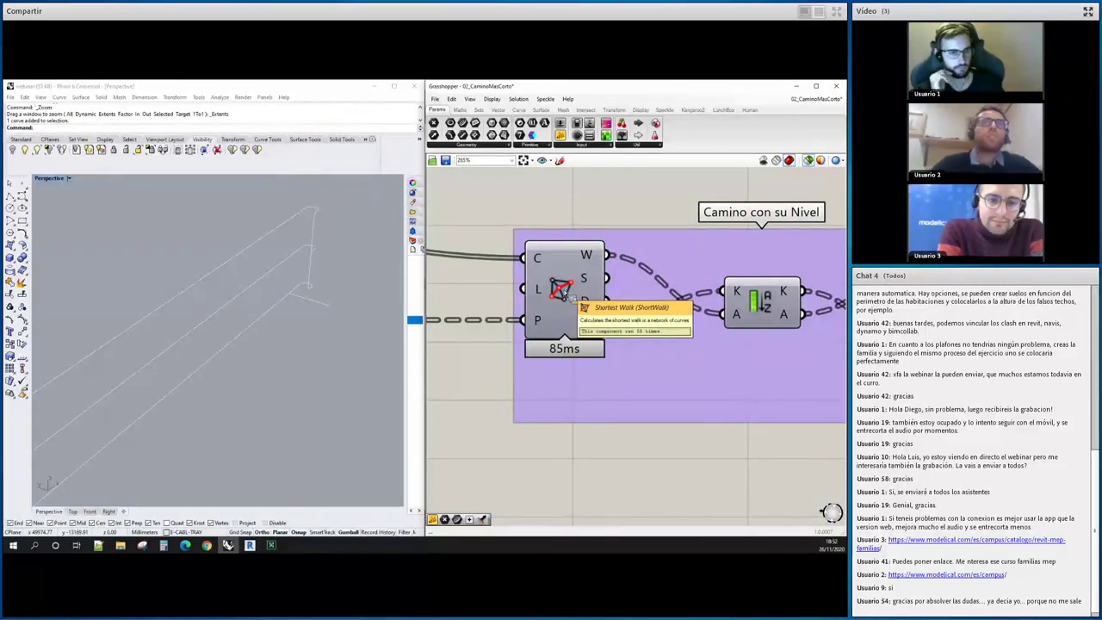
left_click(316, 296)
scroll(315, 296, "down", 3)
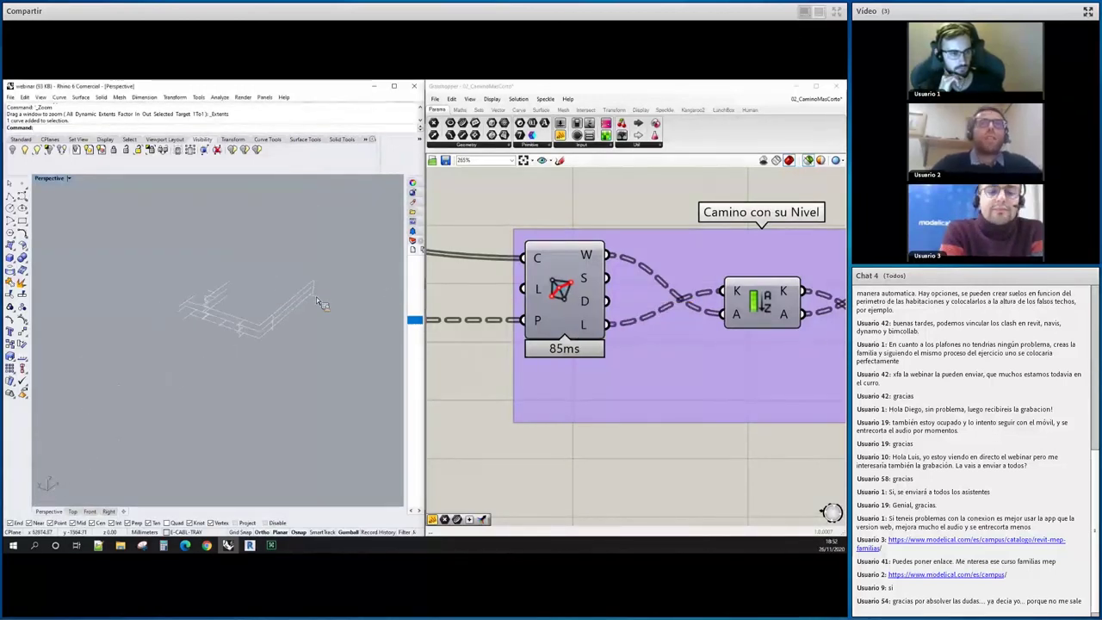
right_click_drag(315, 296, 270, 302)
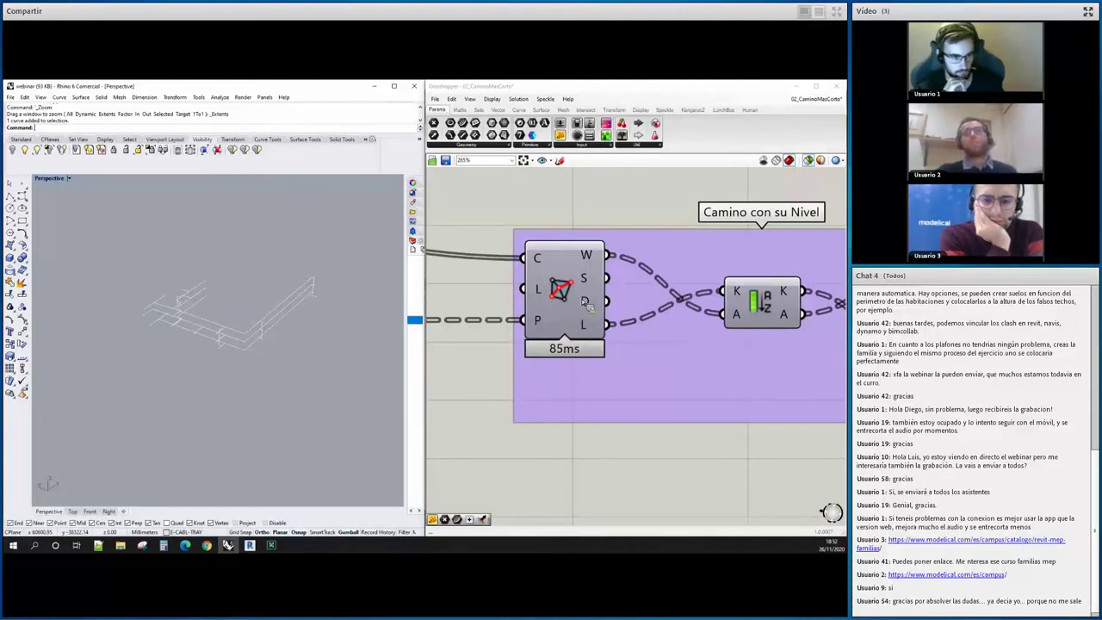
scroll(585, 303, "down", 4)
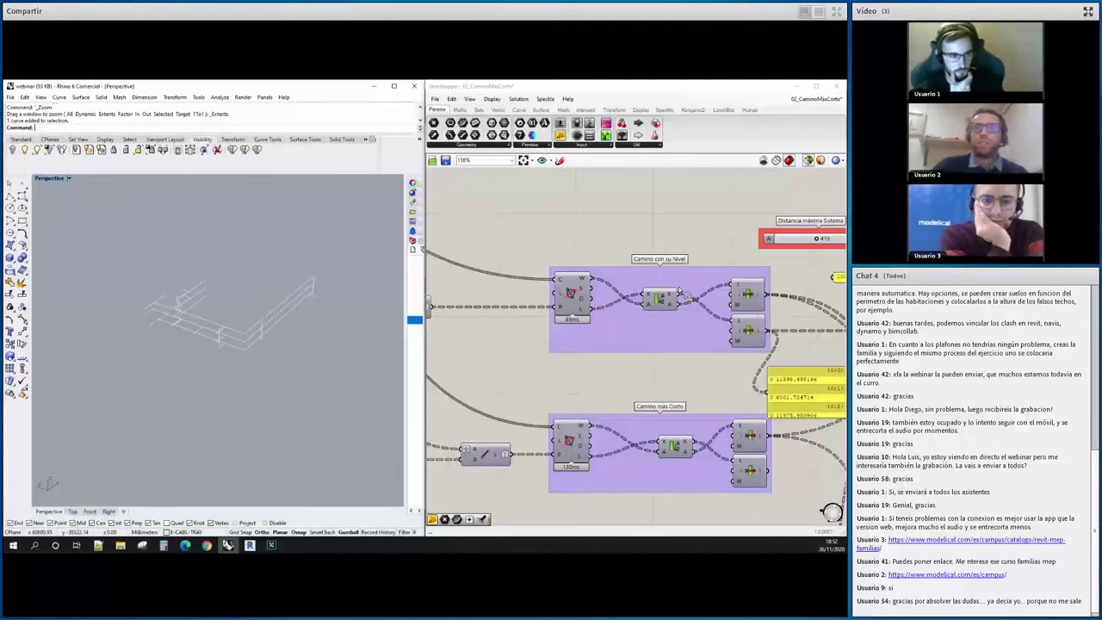
scroll(675, 286, "down", 1)
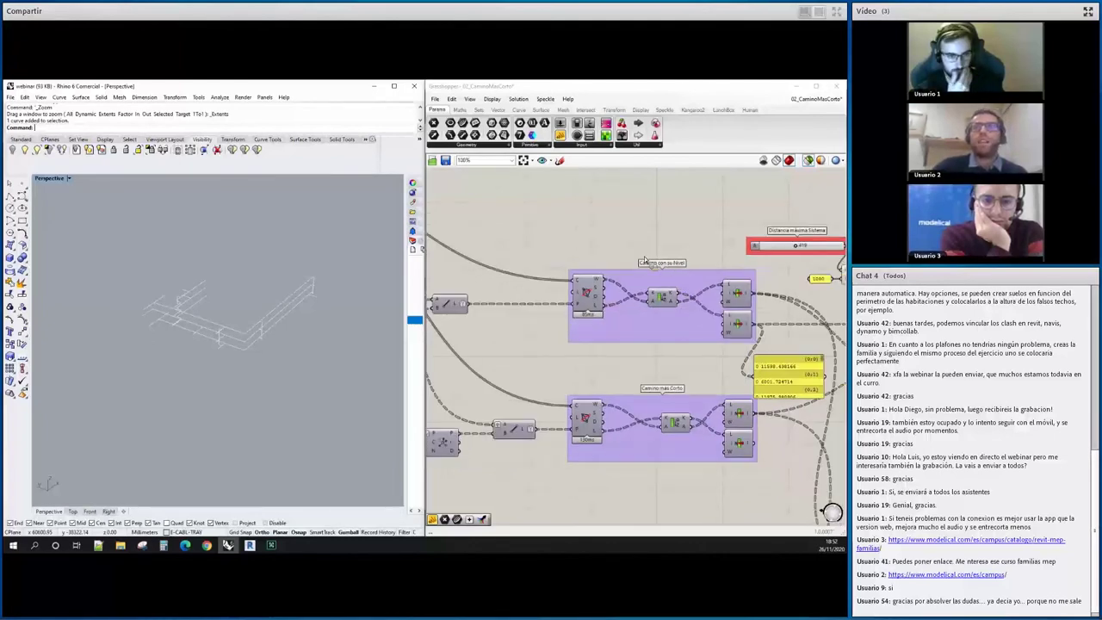
scroll(644, 261, "up", 3)
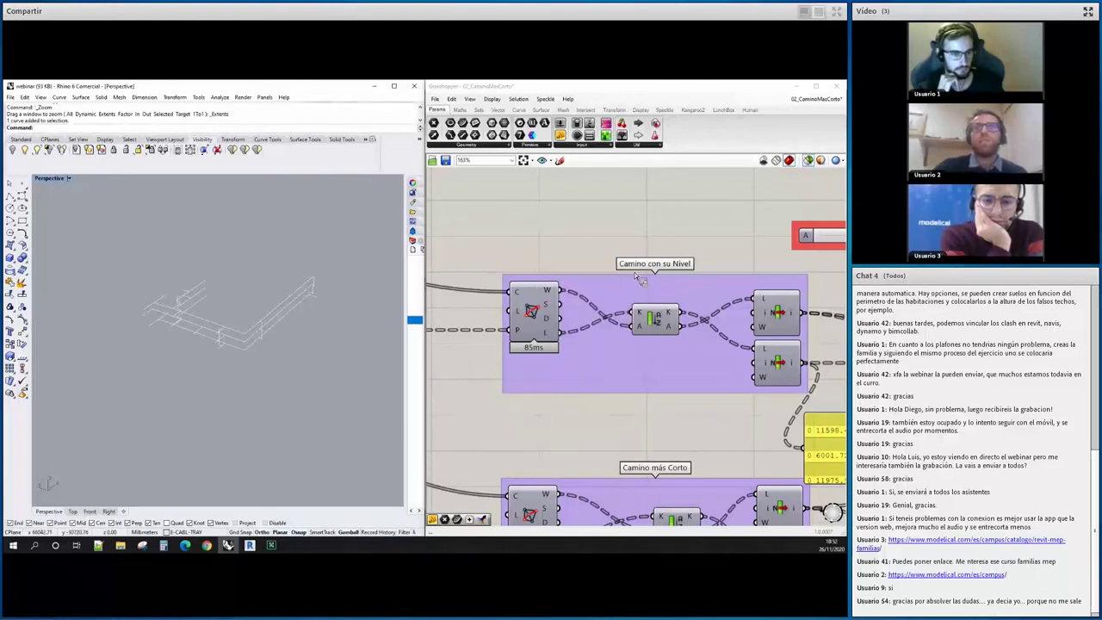
scroll(654, 344, "down", 2)
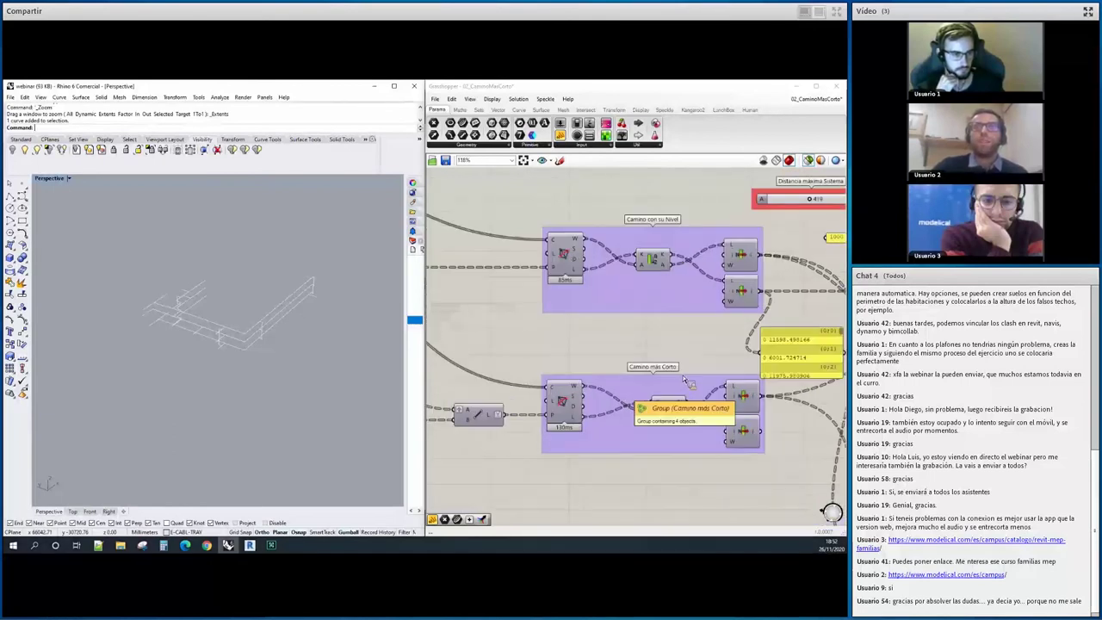
scroll(675, 377, "up", 2)
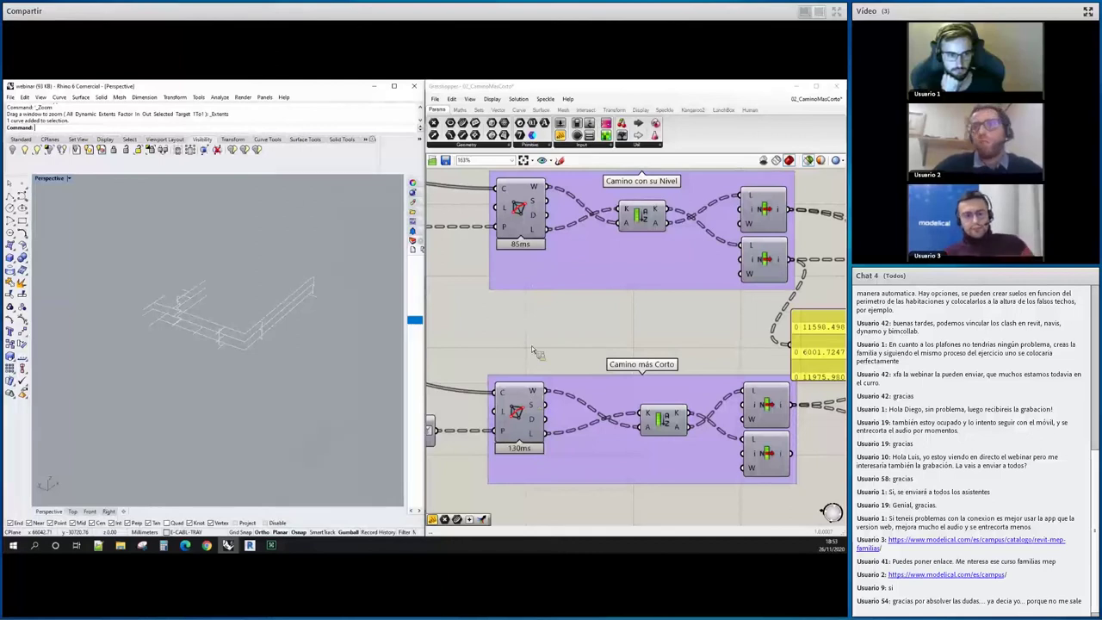
scroll(500, 340, "down", 3)
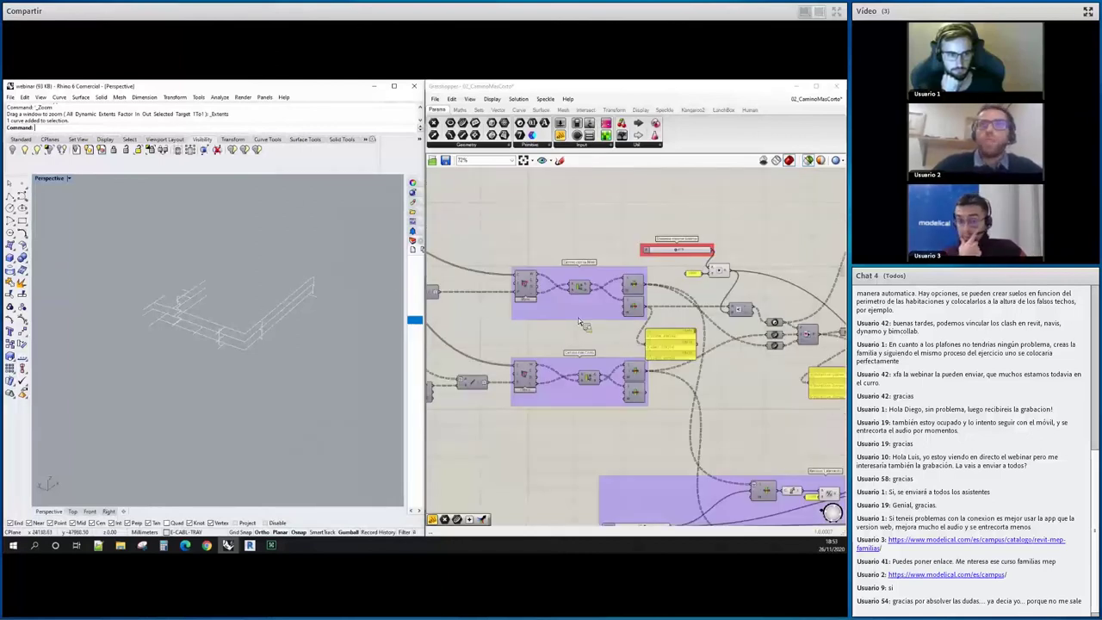
left_click(635, 286)
scroll(334, 251, "up", 3)
scroll(636, 279, "down", 3)
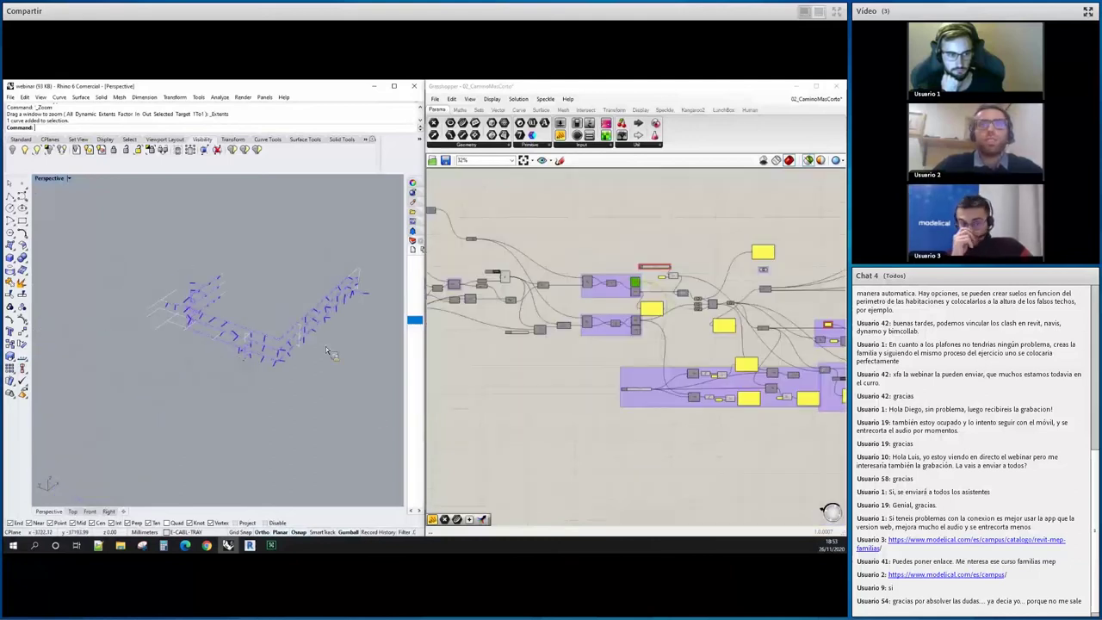
scroll(714, 374, "up", 5)
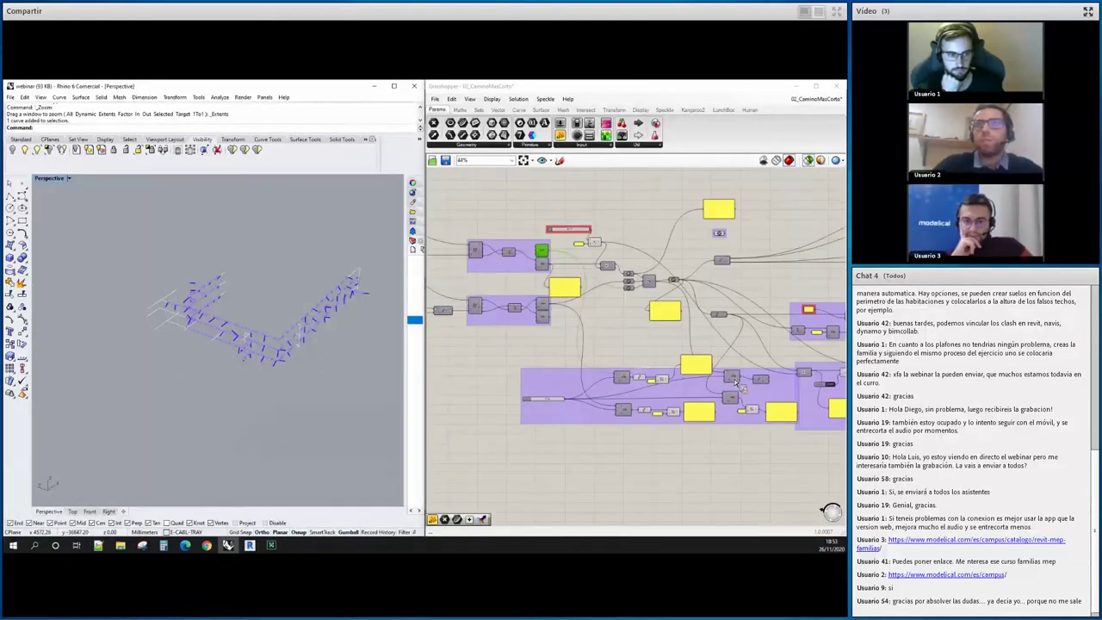
scroll(354, 297, "up", 1)
scroll(345, 306, "up", 3)
scroll(345, 303, "up", 3)
scroll(364, 284, "down", 1)
scroll(362, 287, "down", 1)
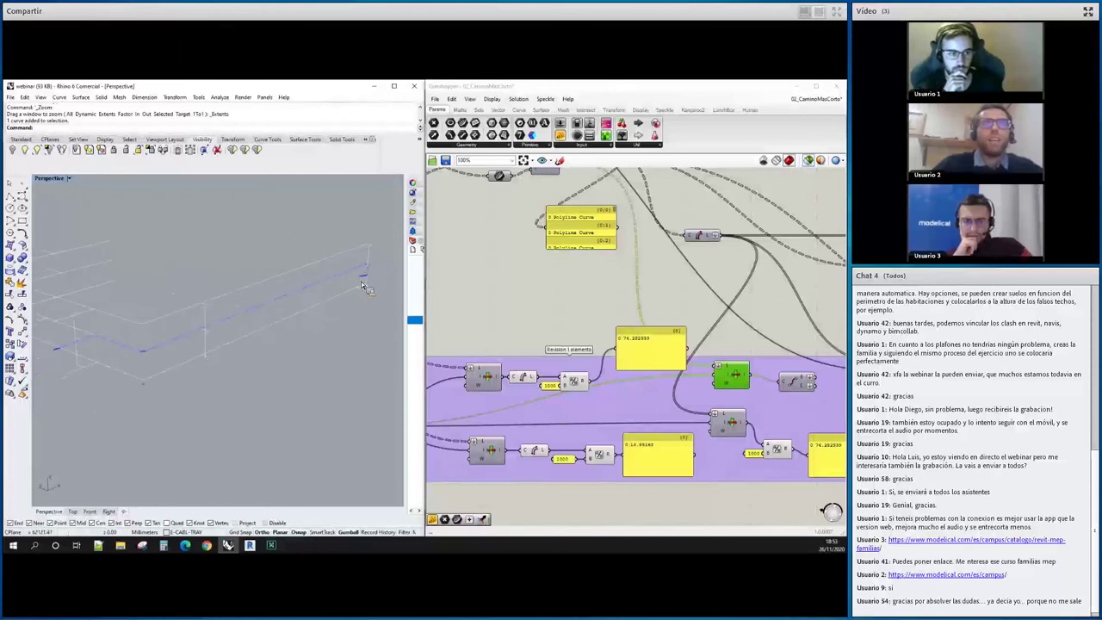
scroll(355, 306, "up", 2)
scroll(370, 302, "up", 1)
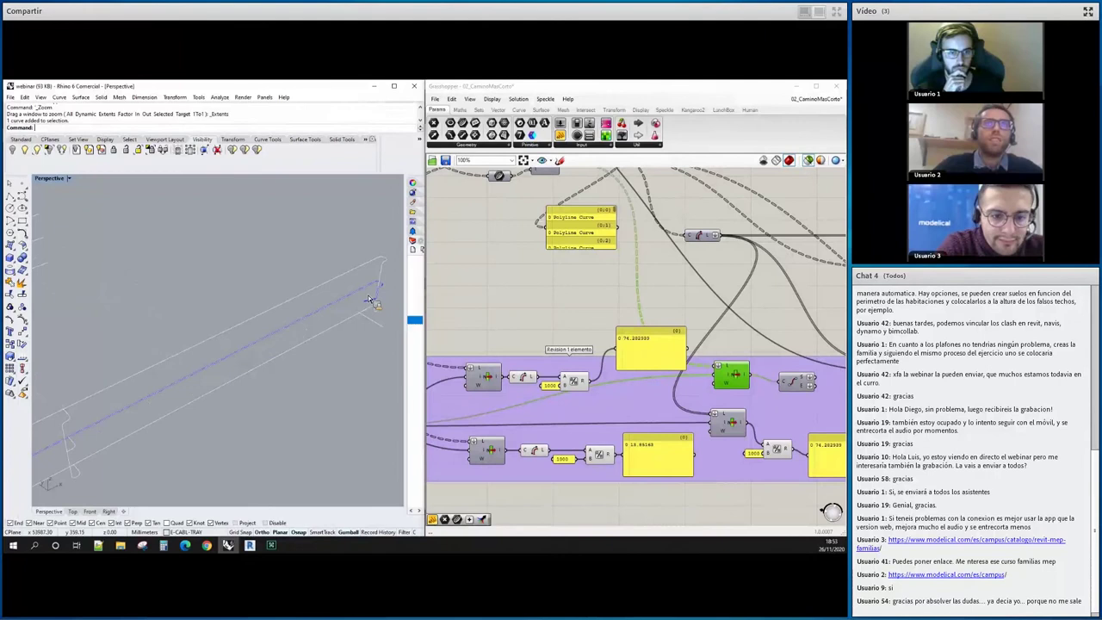
scroll(370, 301, "down", 4)
scroll(289, 328, "up", 3)
scroll(267, 356, "up", 1)
scroll(267, 356, "up", 2)
scroll(249, 347, "up", 1)
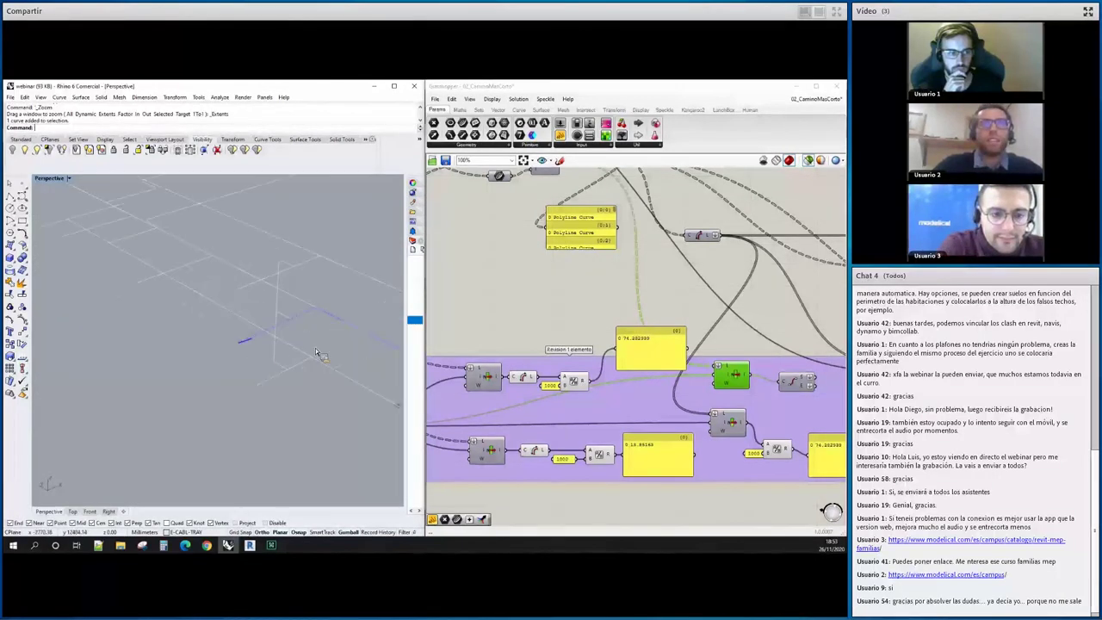
scroll(217, 345, "down", 3)
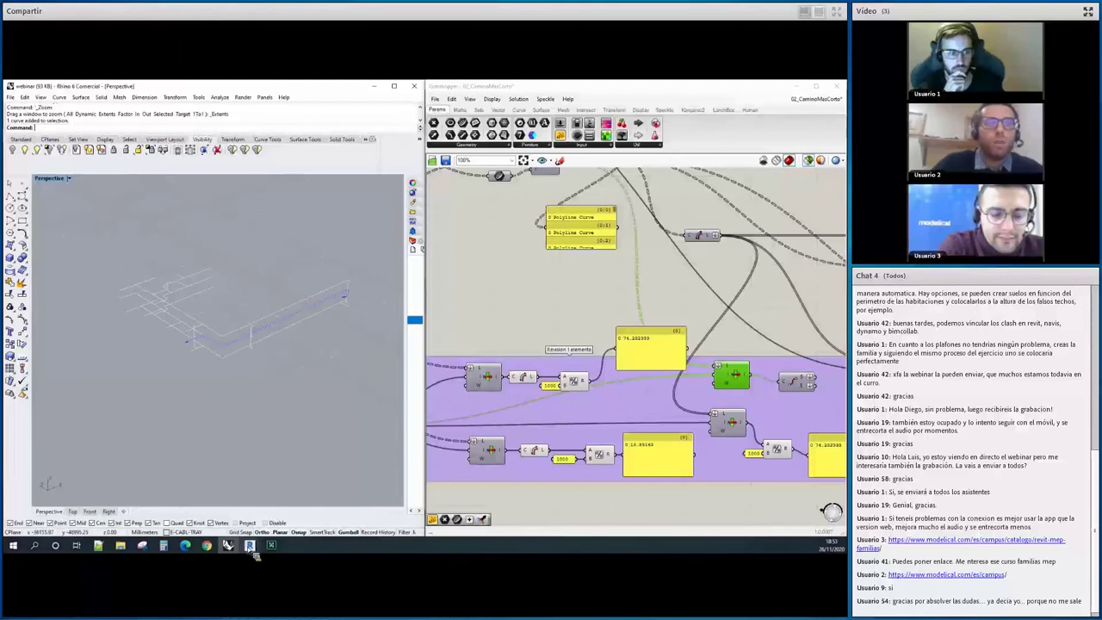
Switch to Revit and open the EJEMPLO_Level 2 floor plan, zooming over its cable trays
mouse_move(248, 545)
left_click(204, 503)
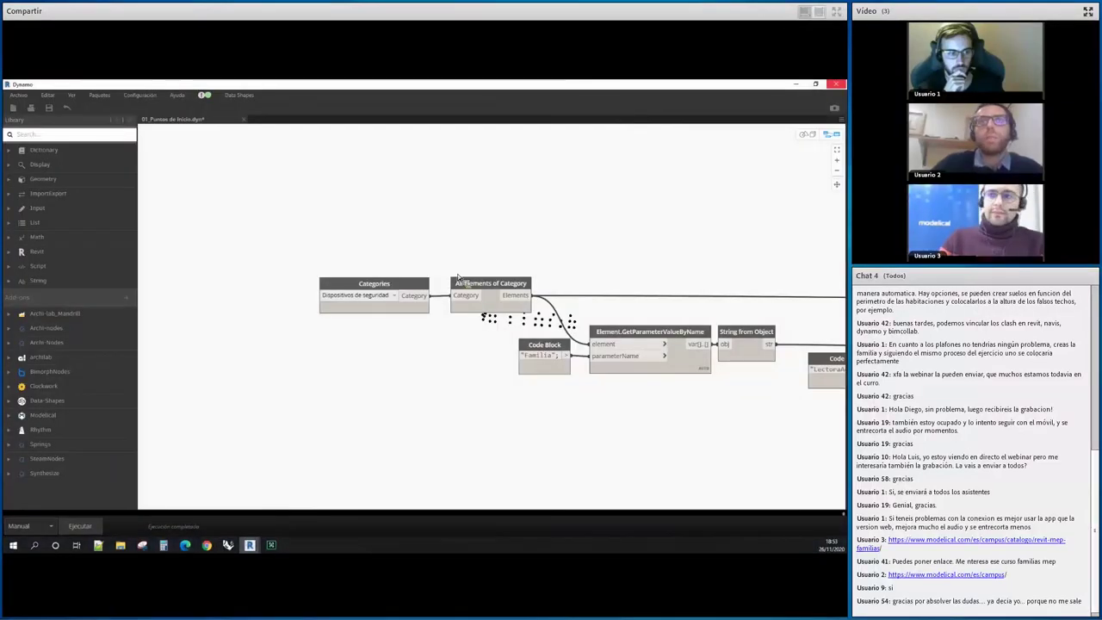
key("alt+Tab")
double_click(793, 189)
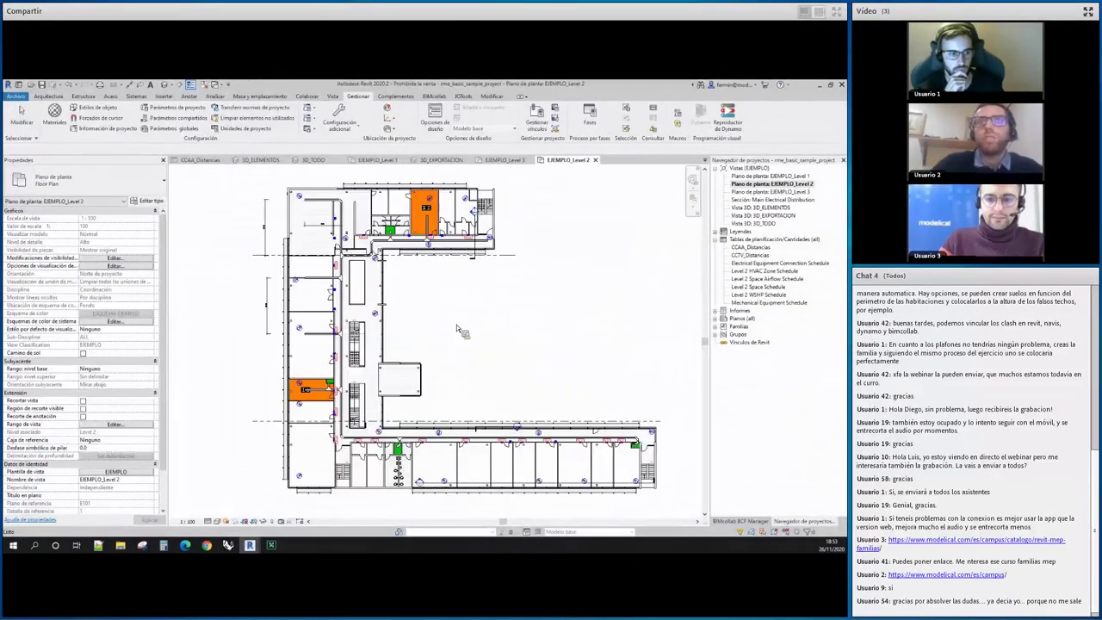
scroll(634, 428, "up", 3)
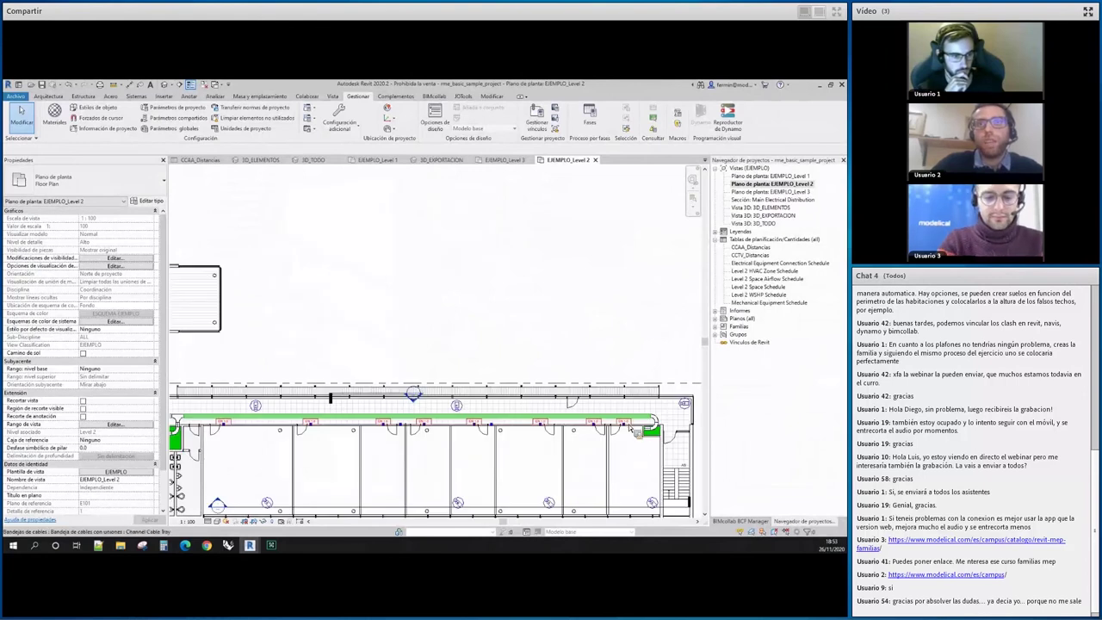
scroll(635, 428, "down", 4)
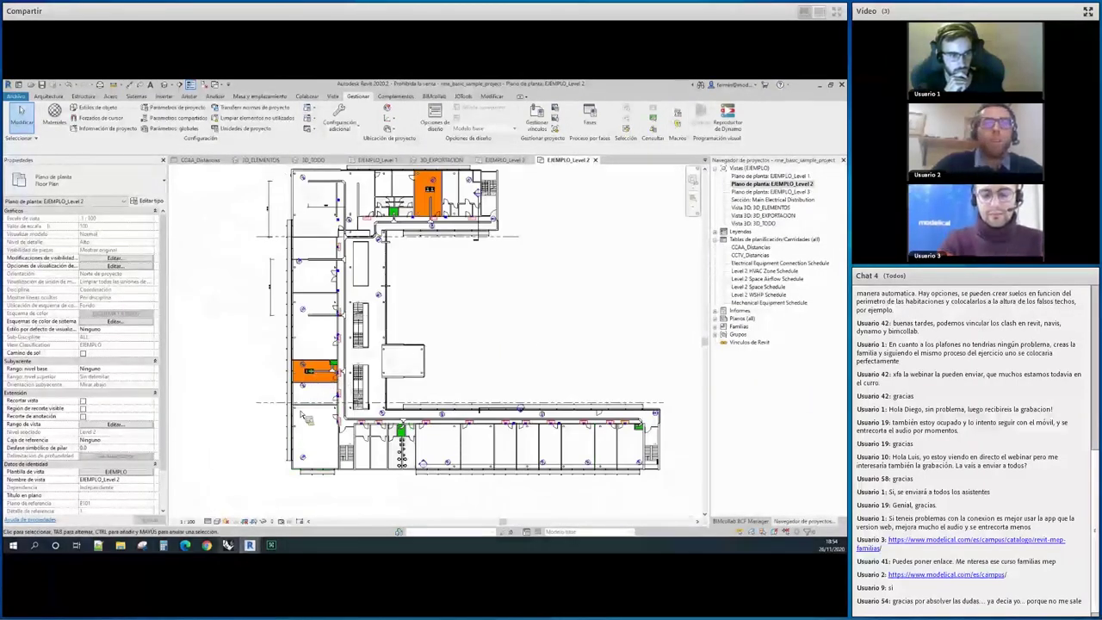
Return to Rhino and Grasshopper and zoom the 02_CaminoMasCorto canvas
left_click(228, 545)
scroll(666, 336, "up", 3)
scroll(654, 334, "down", 3)
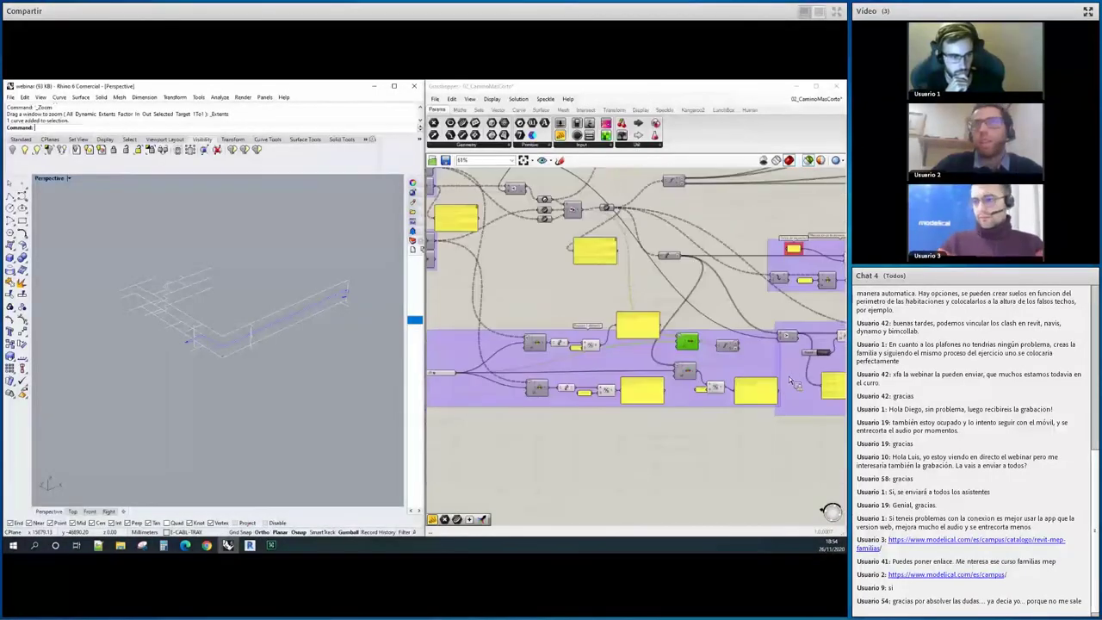
scroll(743, 379, "up", 5)
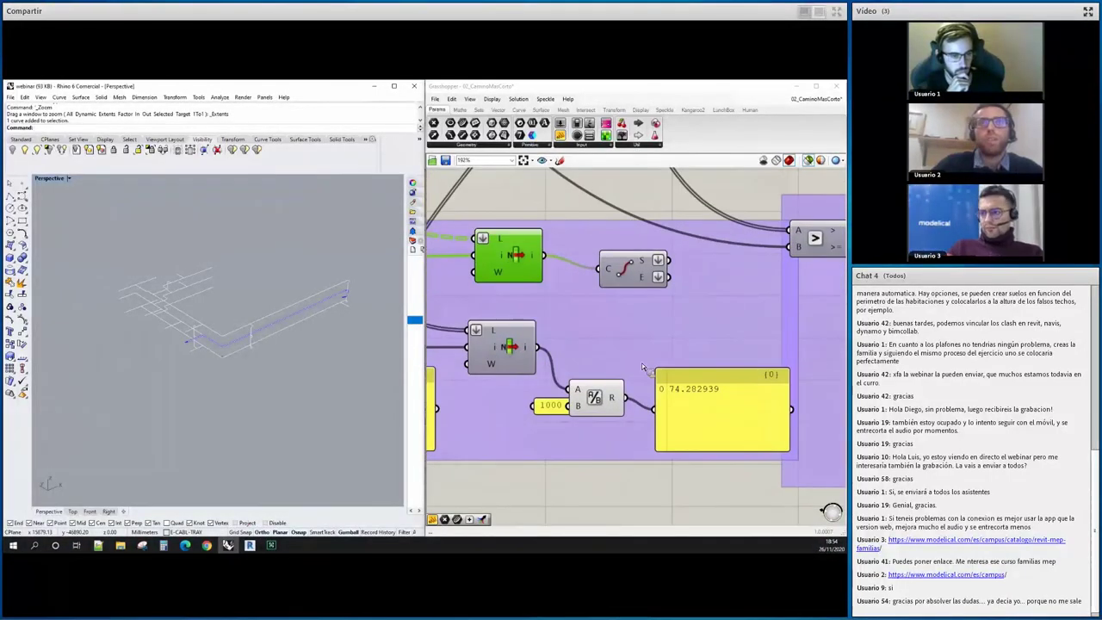
scroll(641, 362, "down", 4)
scroll(634, 315, "up", 2)
scroll(632, 315, "down", 1)
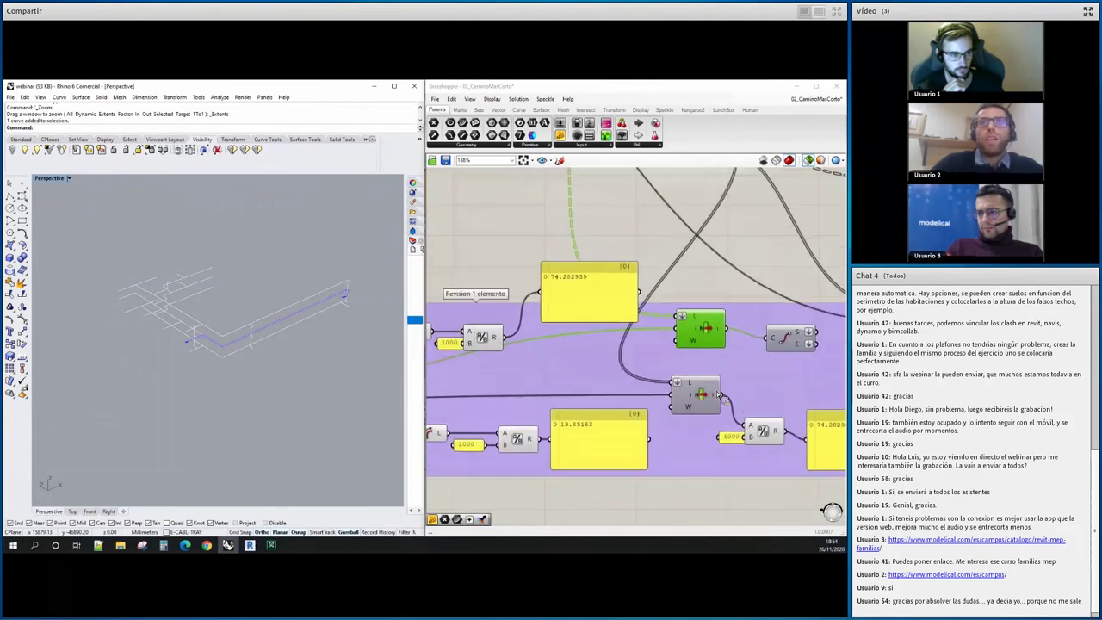
scroll(654, 362, "down", 2)
scroll(666, 383, "up", 4)
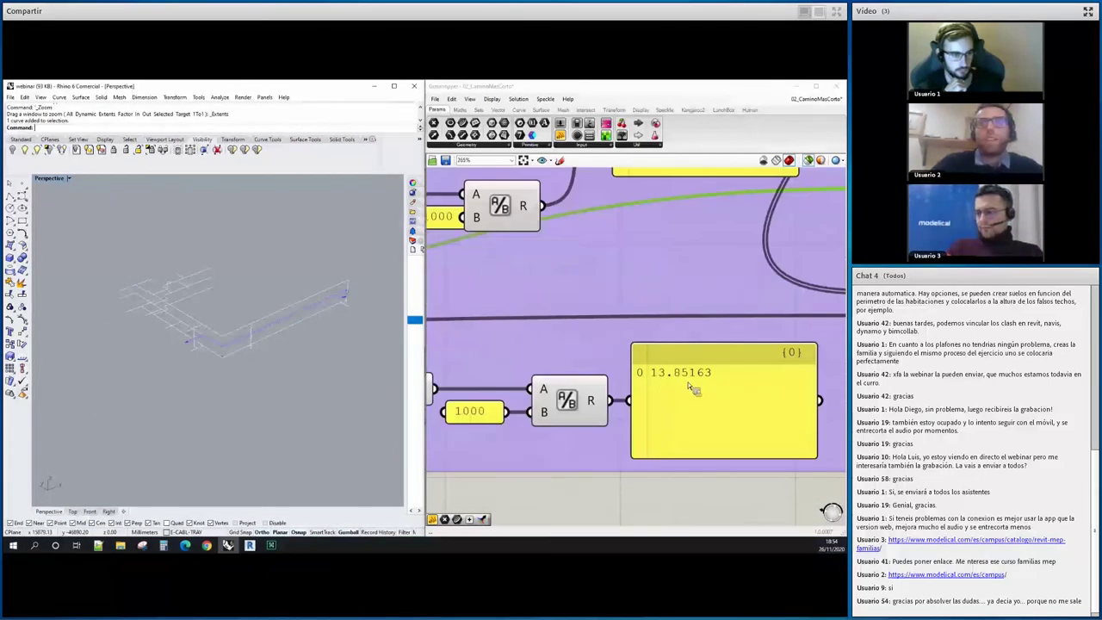
scroll(701, 387, "down", 4)
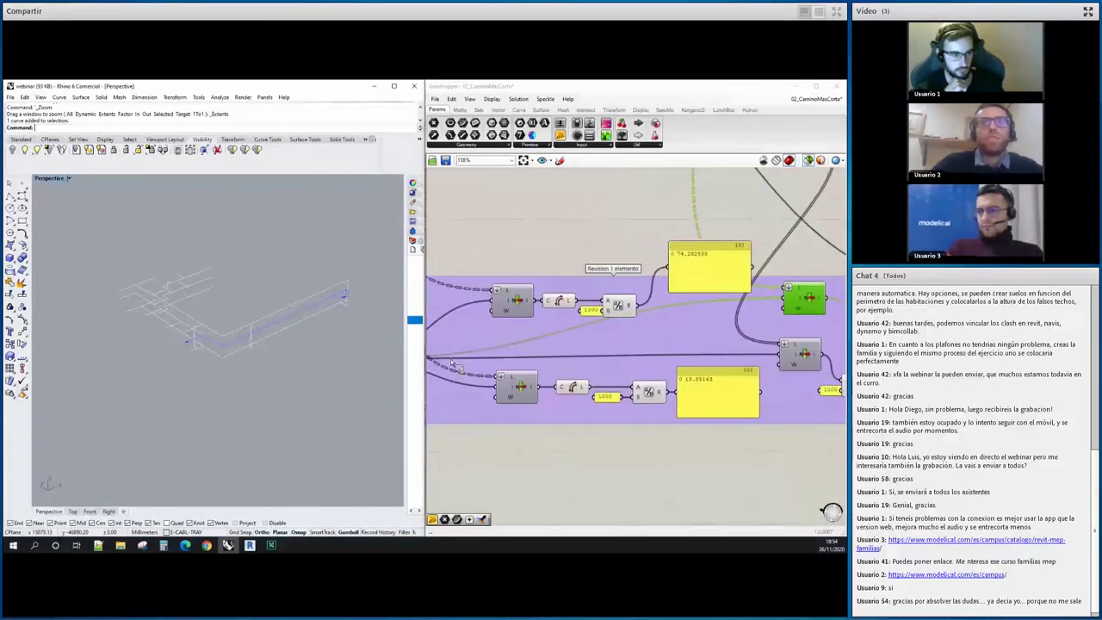
scroll(265, 278, "up", 5)
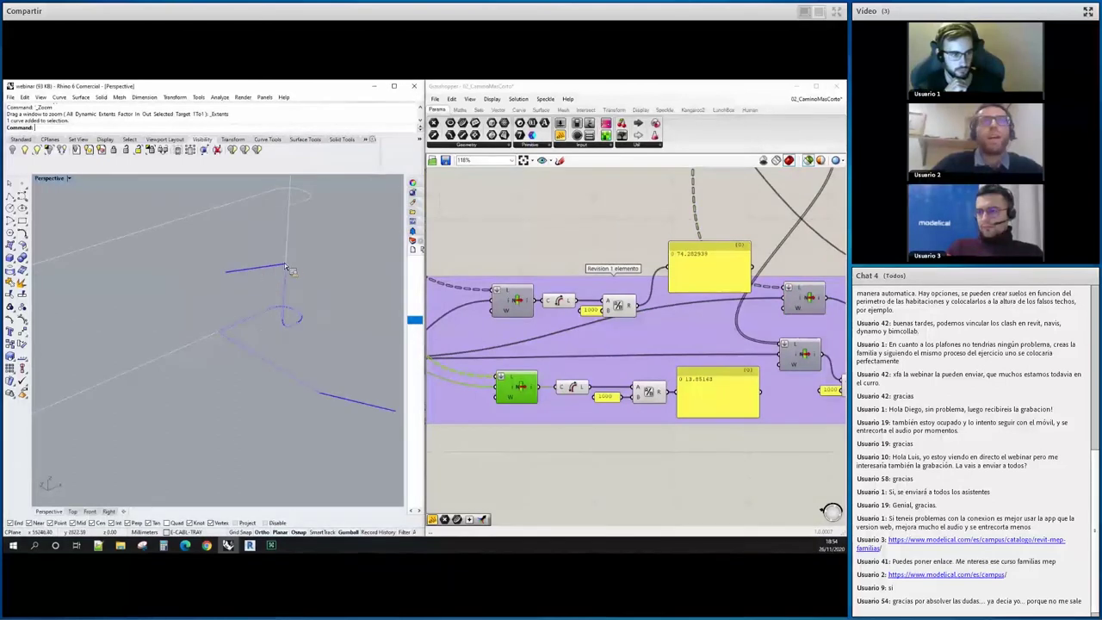
right_click_drag(289, 250, 269, 252)
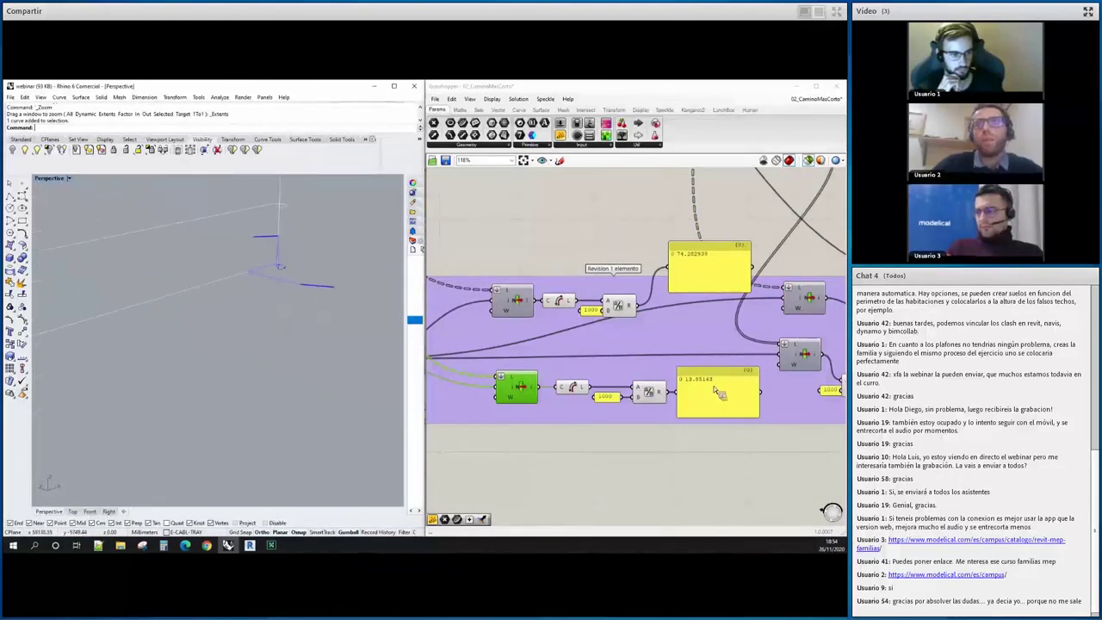
scroll(710, 382, "up", 3)
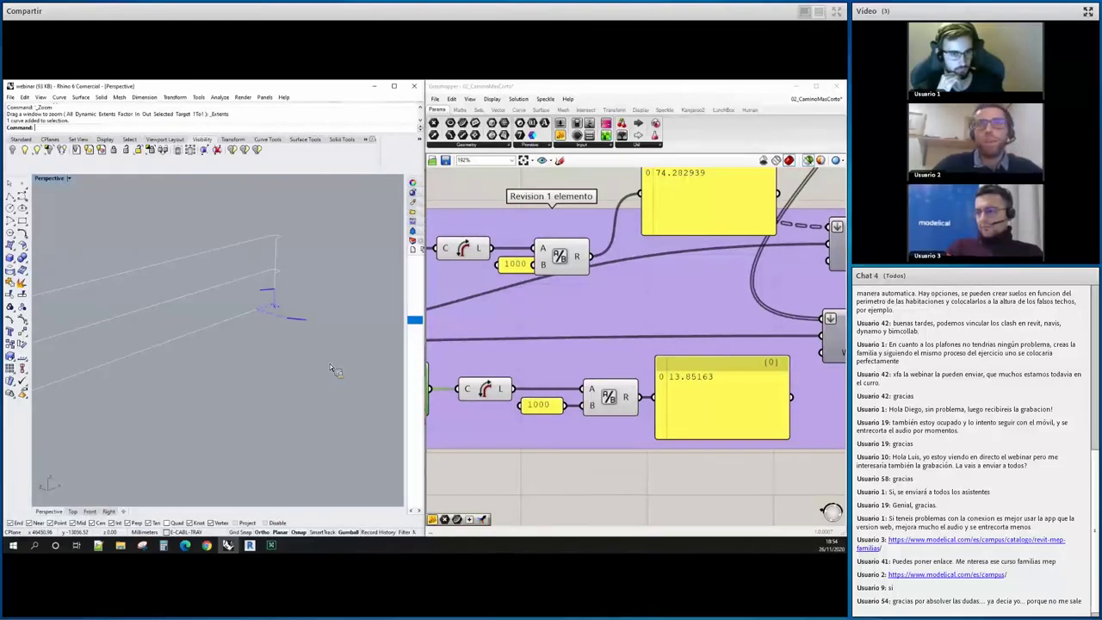
scroll(662, 340, "down", 2)
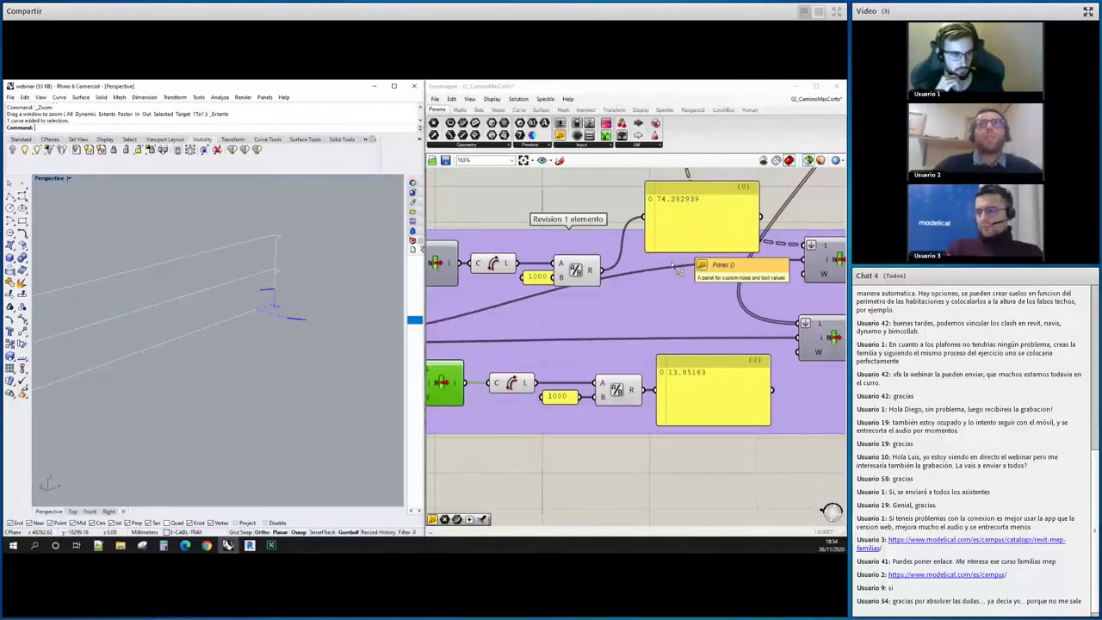
scroll(623, 339, "down", 3)
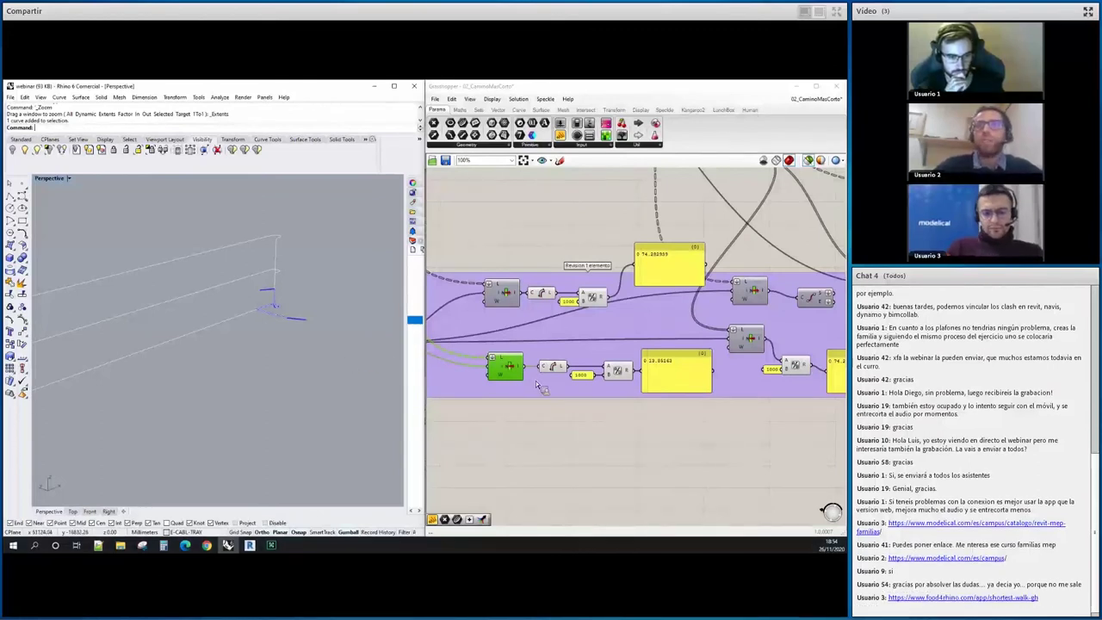
scroll(551, 375, "up", 1)
scroll(602, 344, "up", 1)
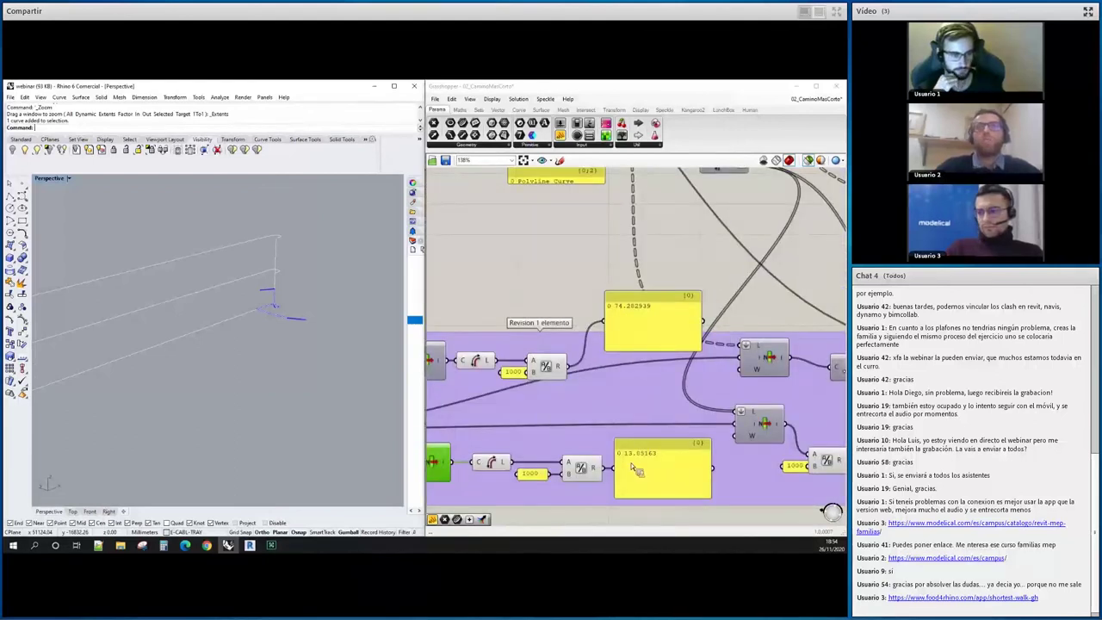
scroll(520, 289, "down", 5)
scroll(518, 287, "up", 2)
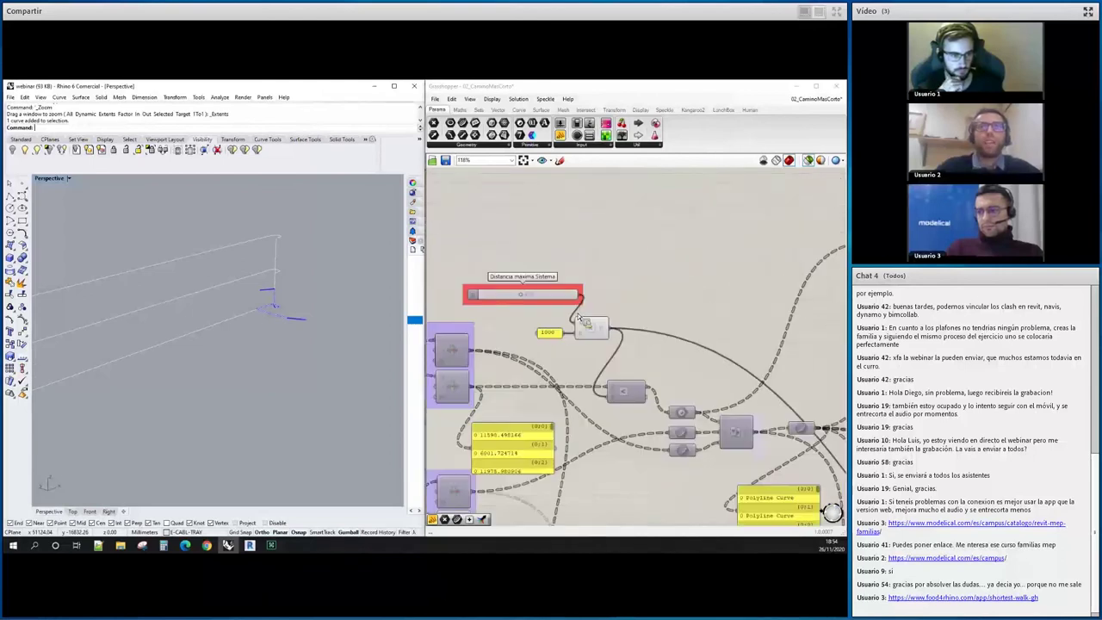
scroll(521, 293, "up", 3)
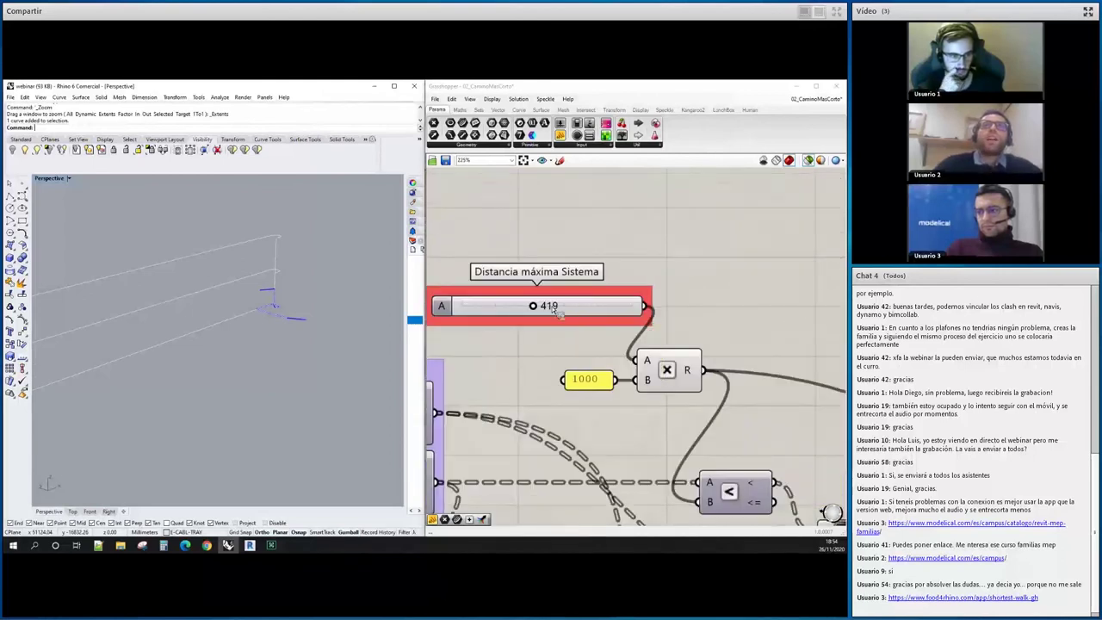
scroll(558, 315, "up", 1)
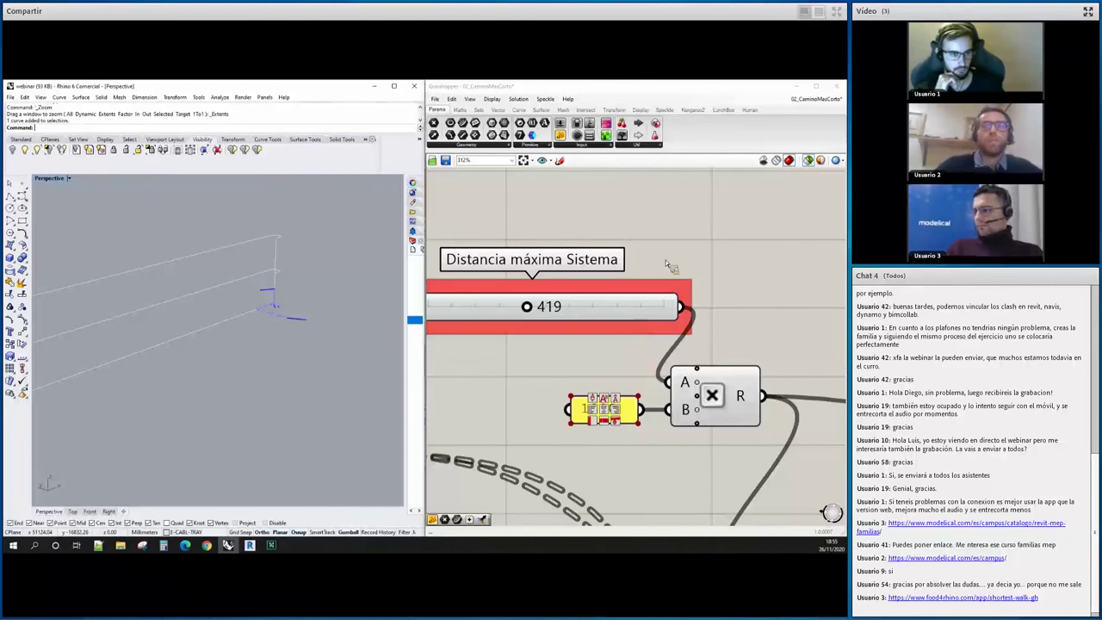
scroll(608, 348, "down", 10)
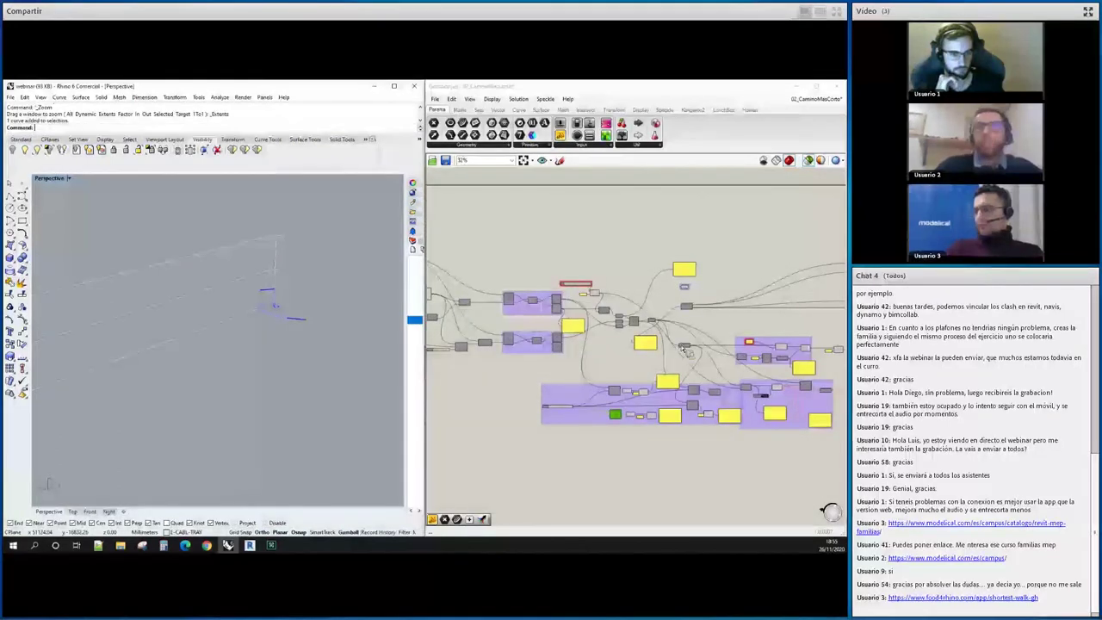
scroll(704, 352, "up", 5)
left_click(644, 331)
scroll(104, 307, "down", 3)
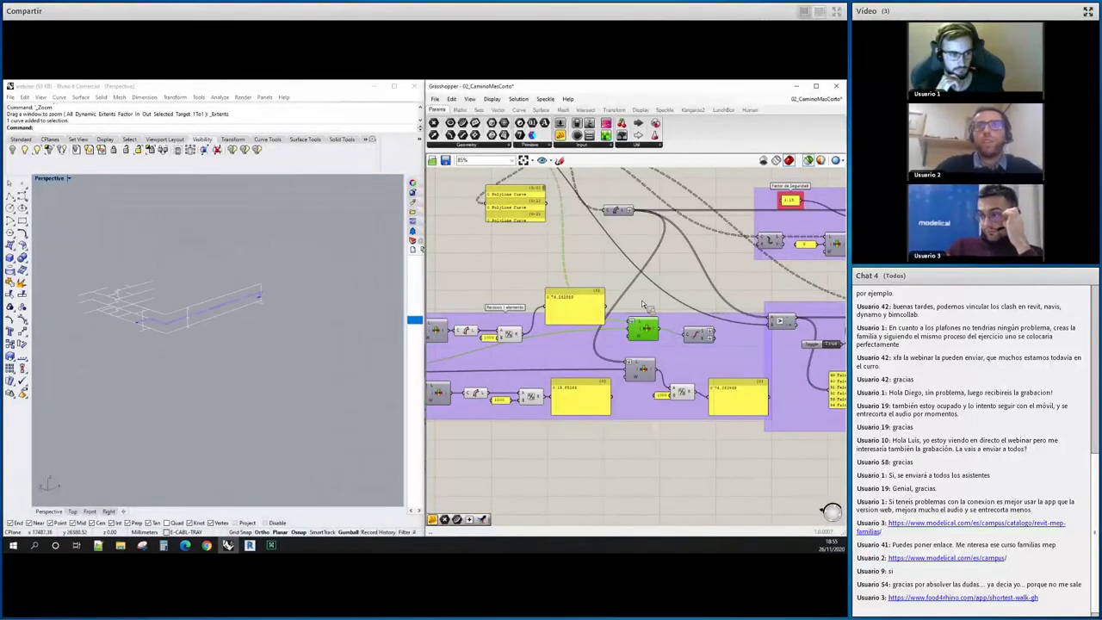
scroll(726, 398, "up", 4)
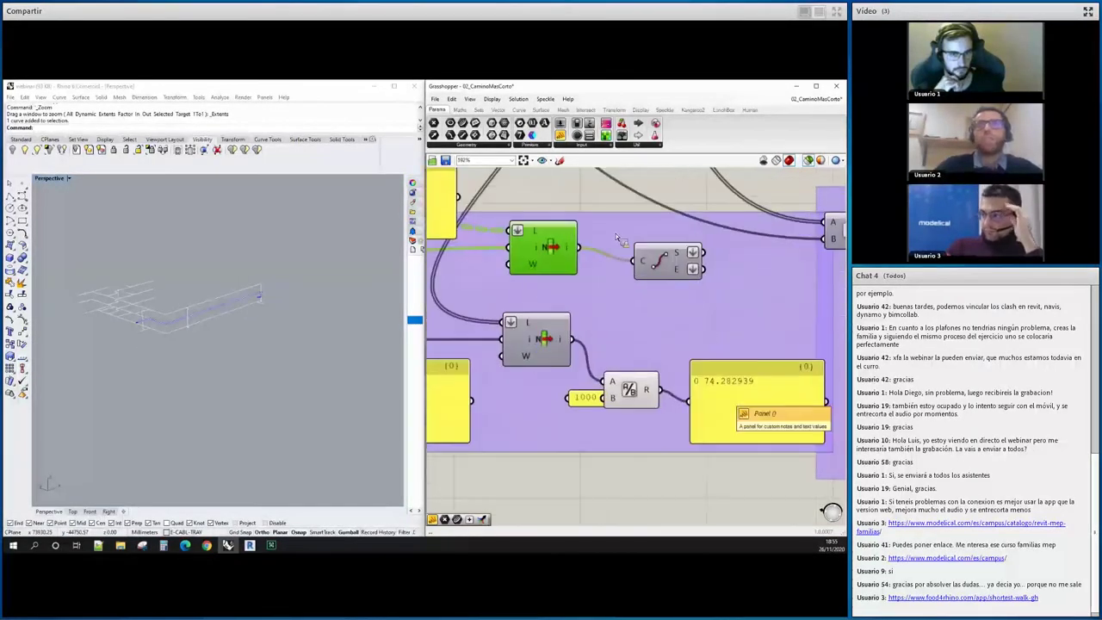
scroll(617, 239, "down", 8)
scroll(566, 243, "up", 9)
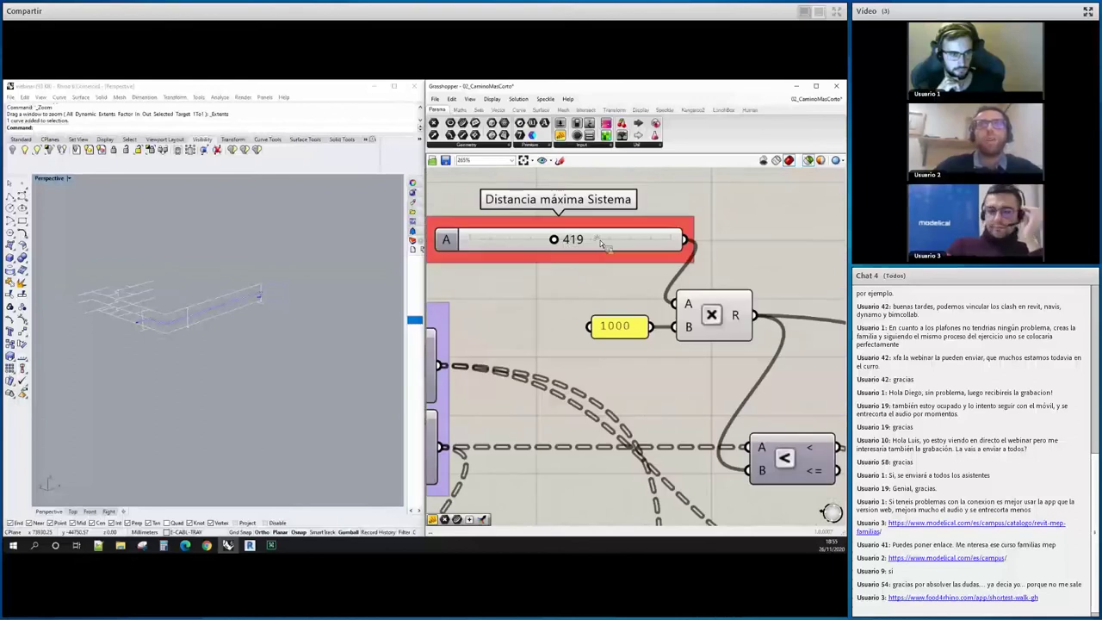
double_click(583, 244)
type("50")
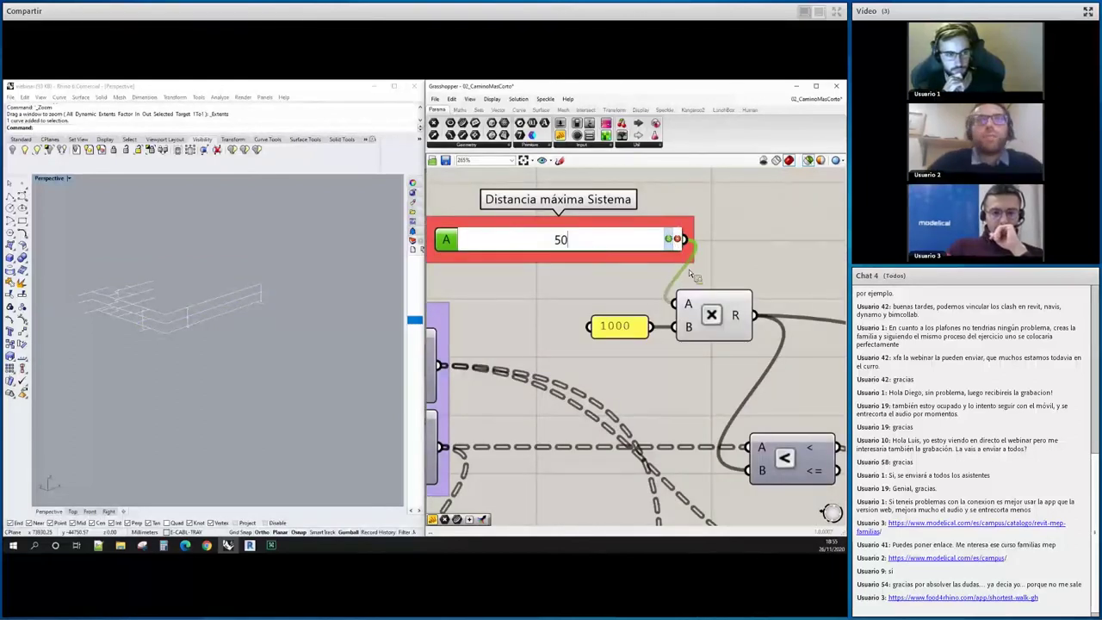
key("Return")
scroll(787, 355, "down", 3)
scroll(774, 362, "down", 4)
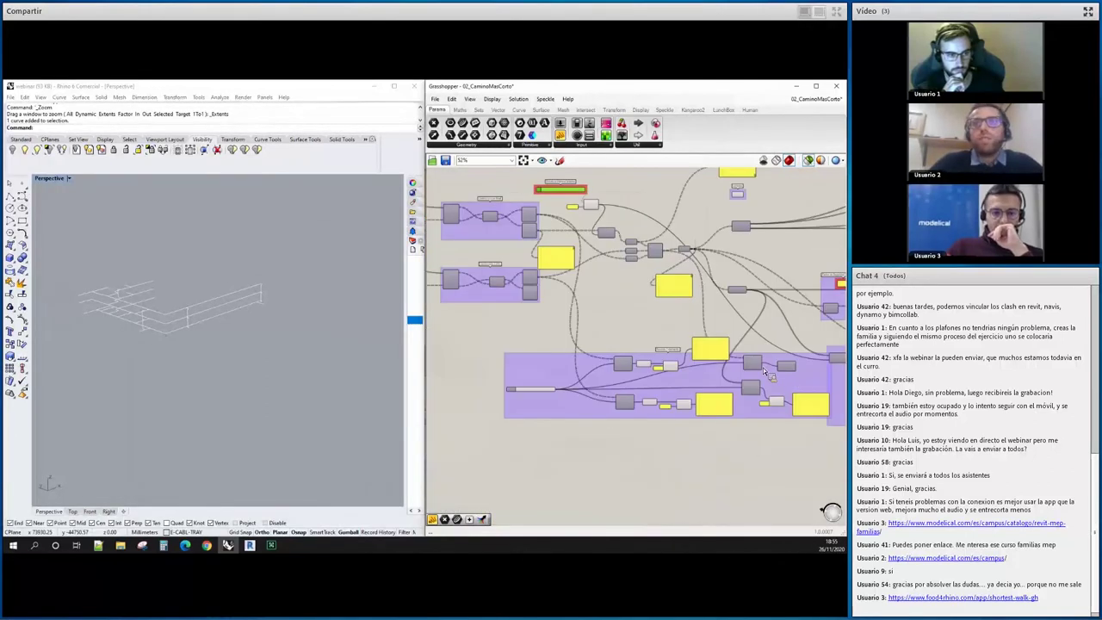
left_click(757, 365)
right_click_drag(192, 256, 215, 310)
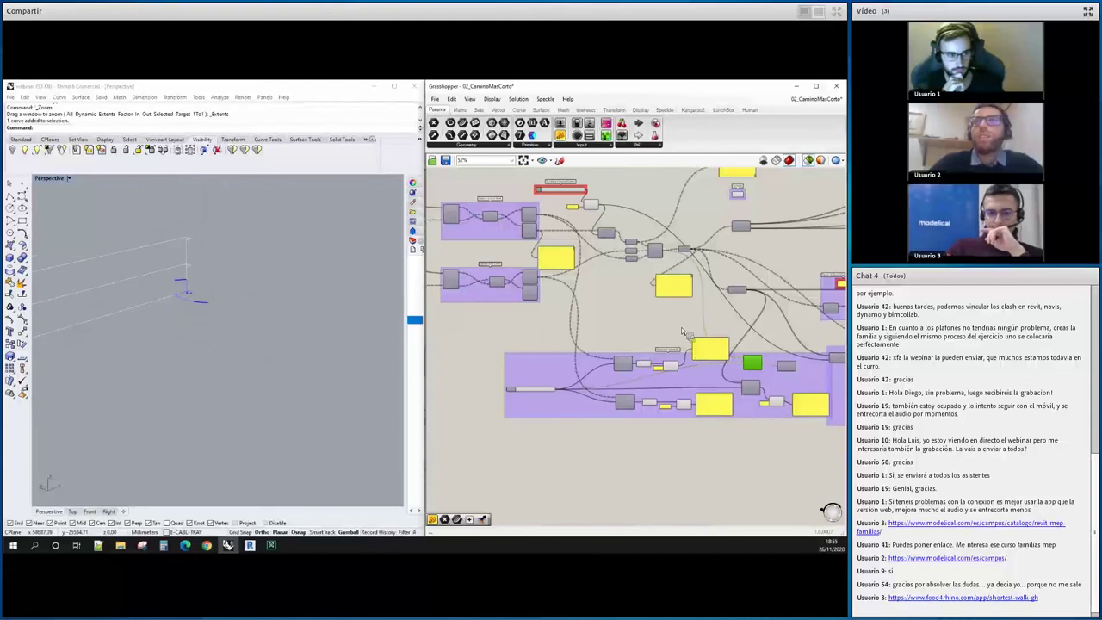
scroll(681, 332, "up", 1)
scroll(689, 337, "up", 2)
scroll(698, 344, "up", 2)
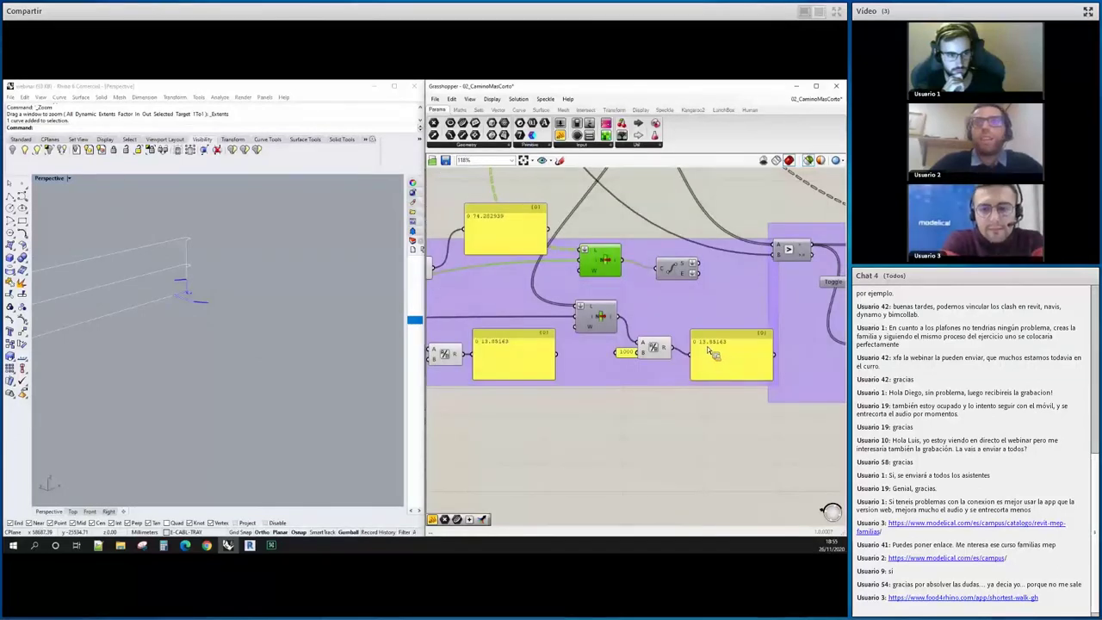
scroll(715, 349, "up", 3)
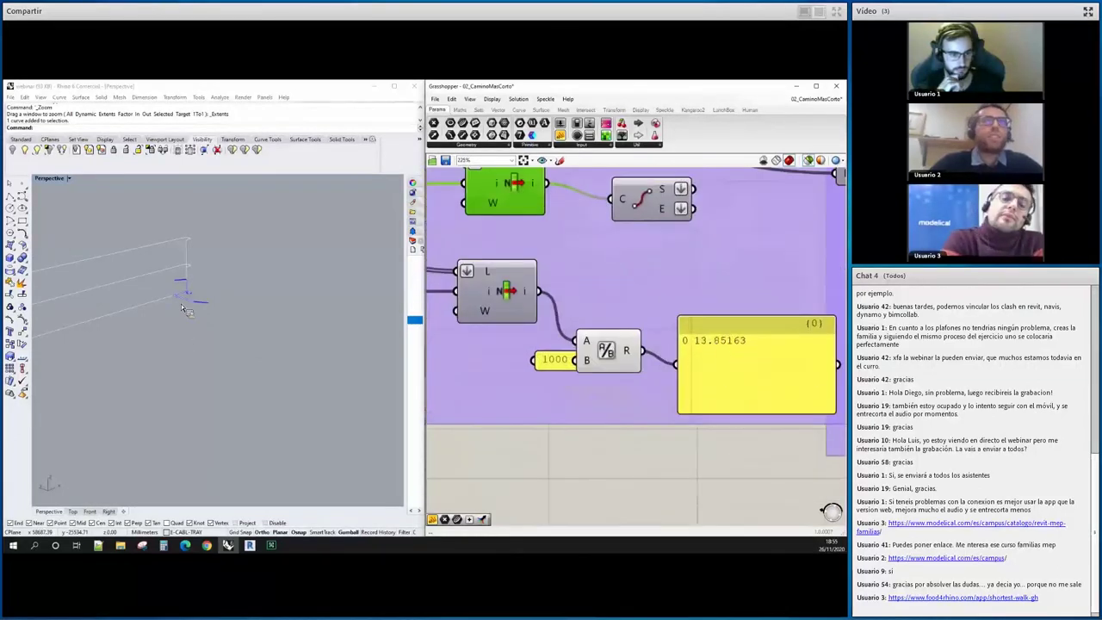
right_click_drag(191, 317, 234, 344)
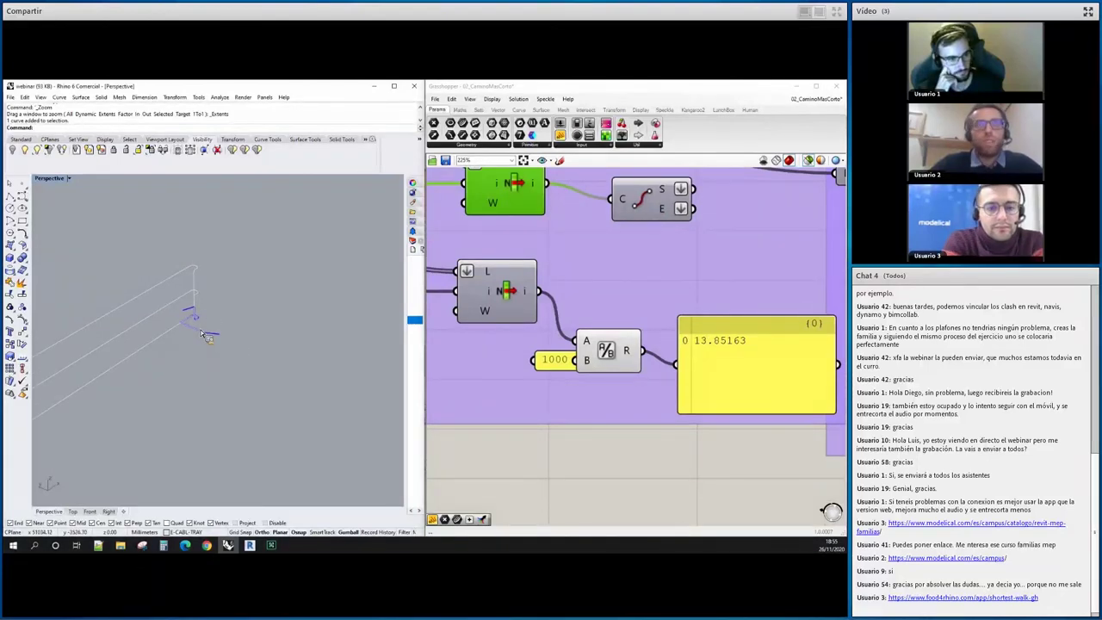
scroll(516, 241, "down", 5)
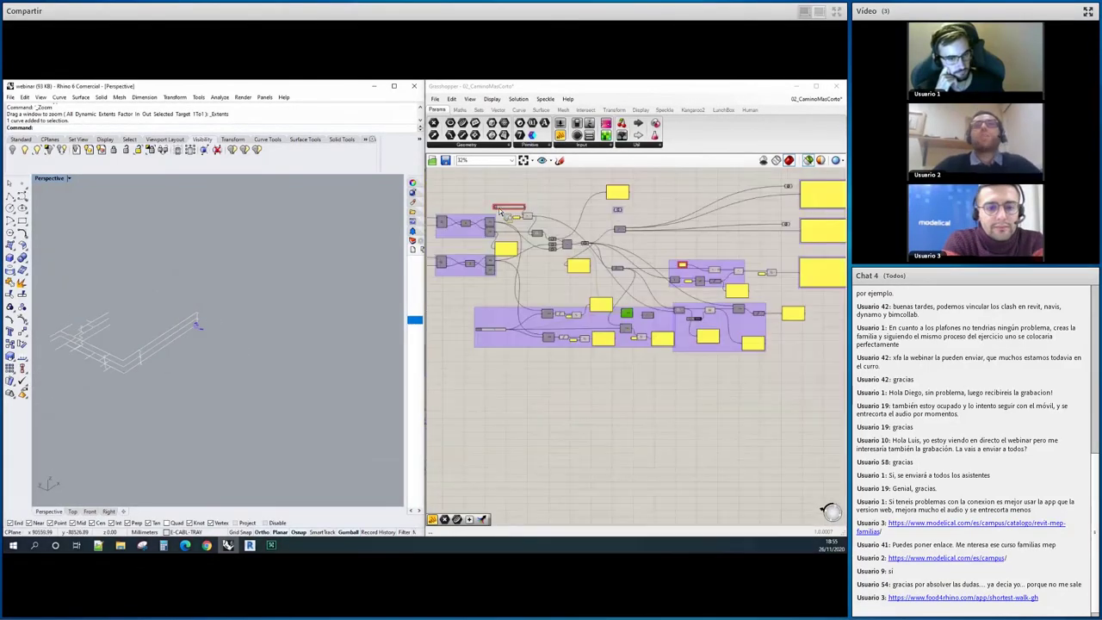
scroll(503, 214, "up", 5)
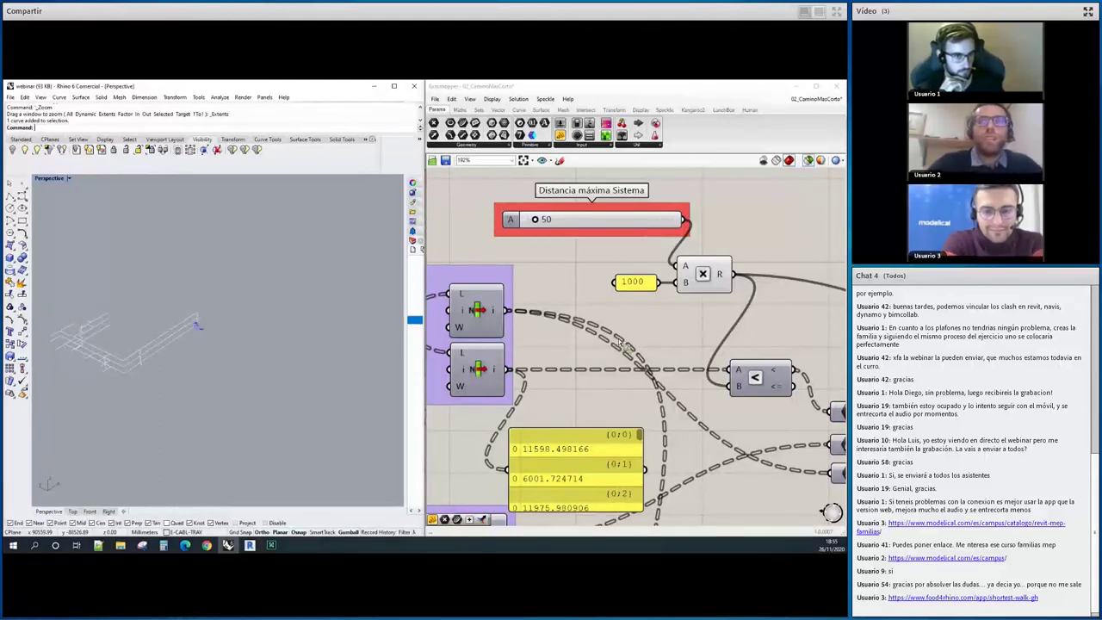
scroll(619, 342, "down", 5)
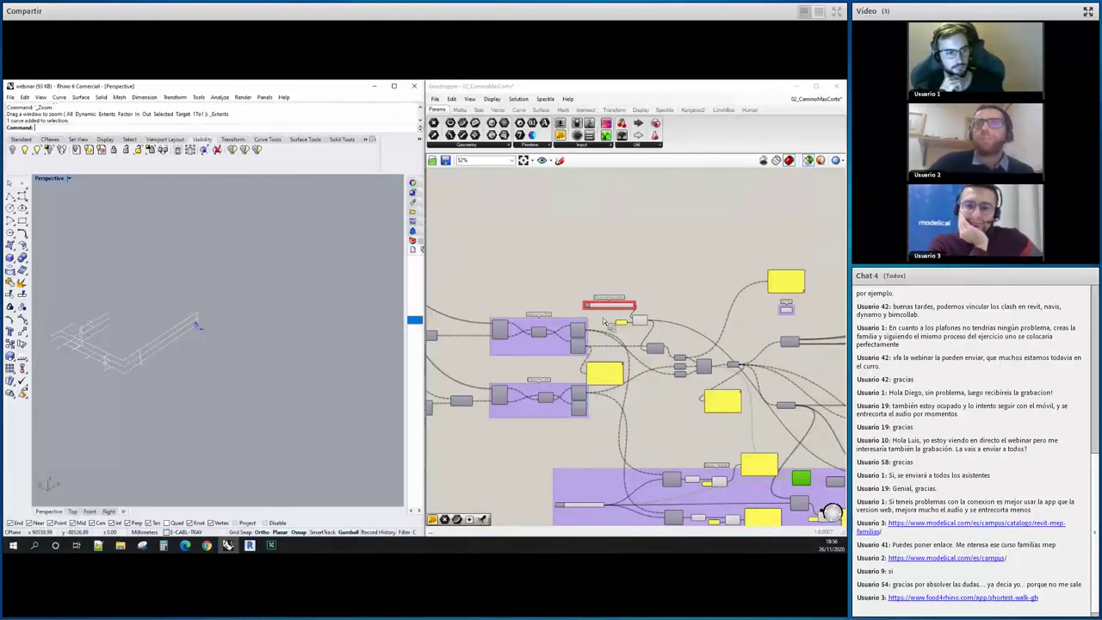
scroll(510, 287, "down", 3)
scroll(549, 297, "up", 2)
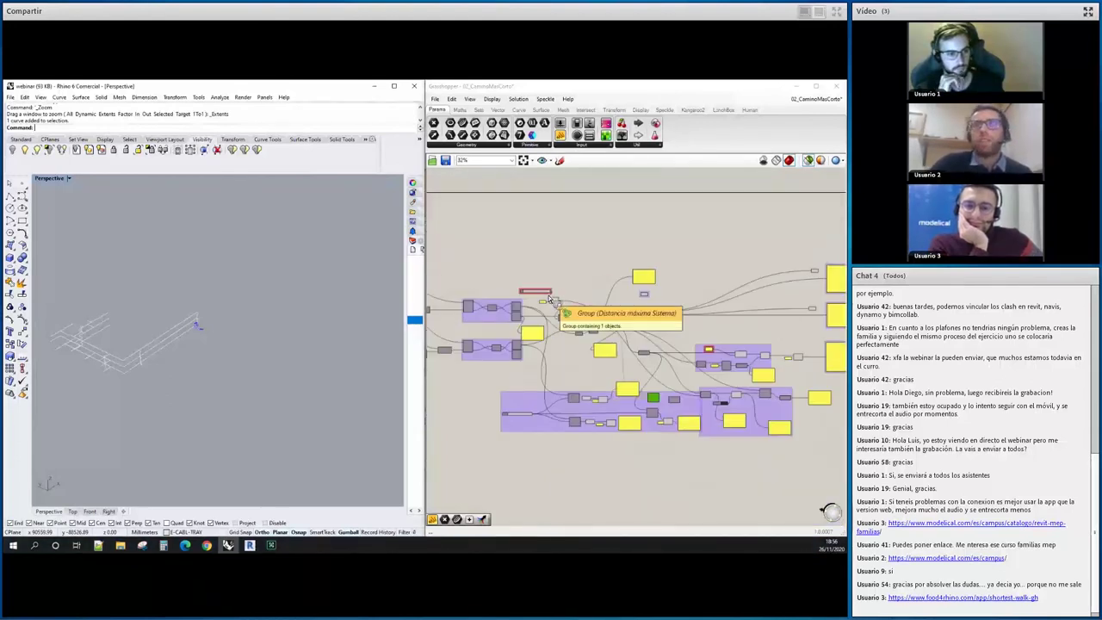
scroll(512, 296, "up", 2)
scroll(512, 296, "up", 2)
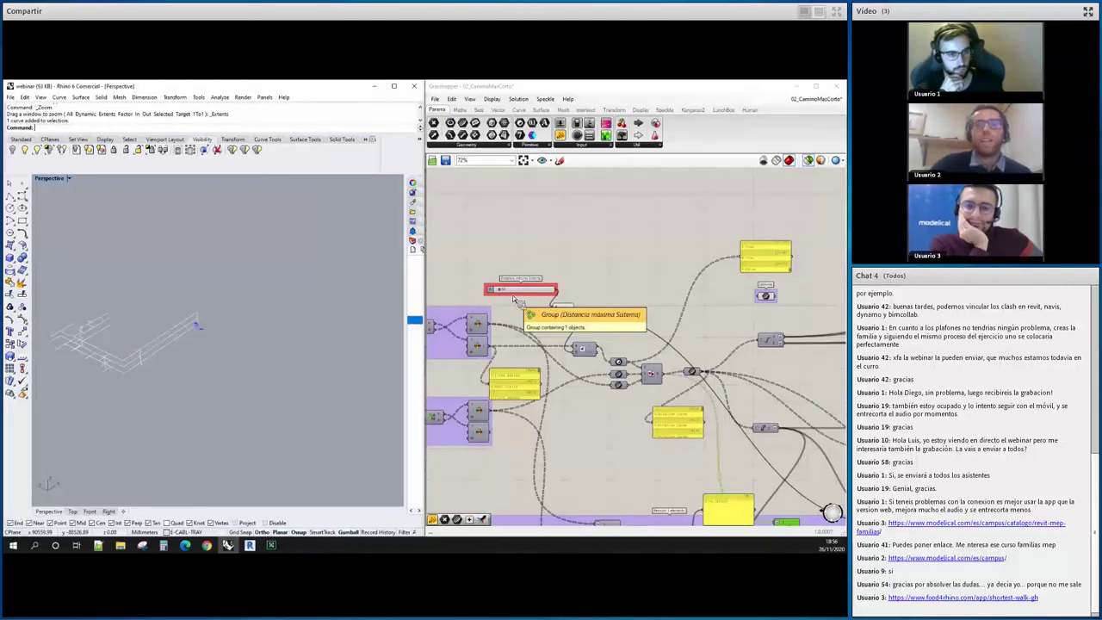
scroll(512, 295, "up", 2)
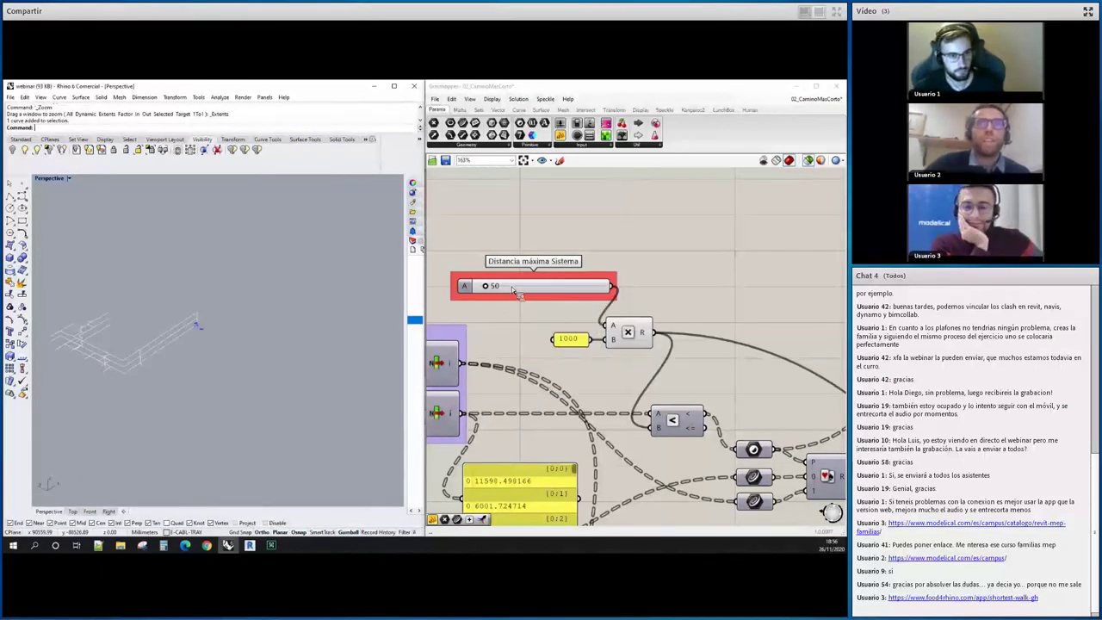
scroll(513, 293, "up", 2)
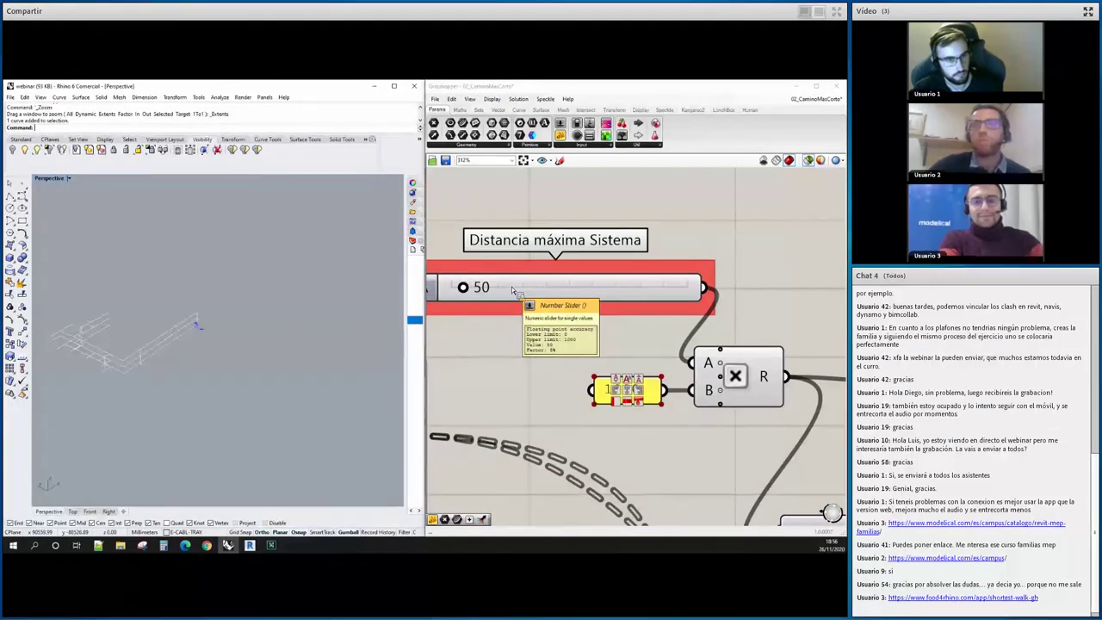
scroll(512, 290, "down", 2)
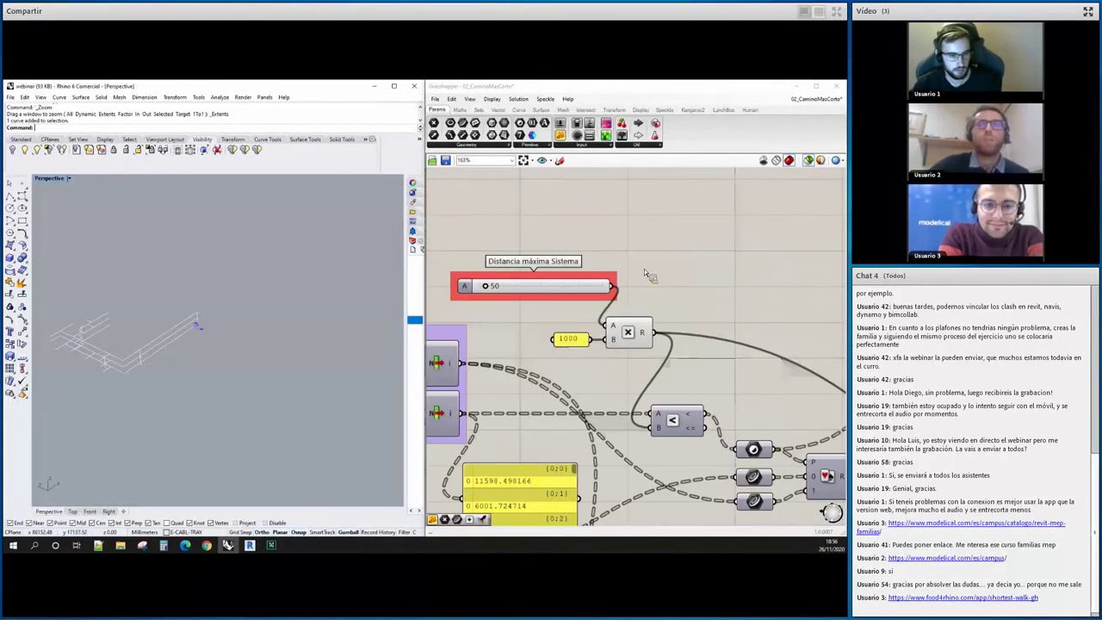
scroll(636, 259, "down", 5)
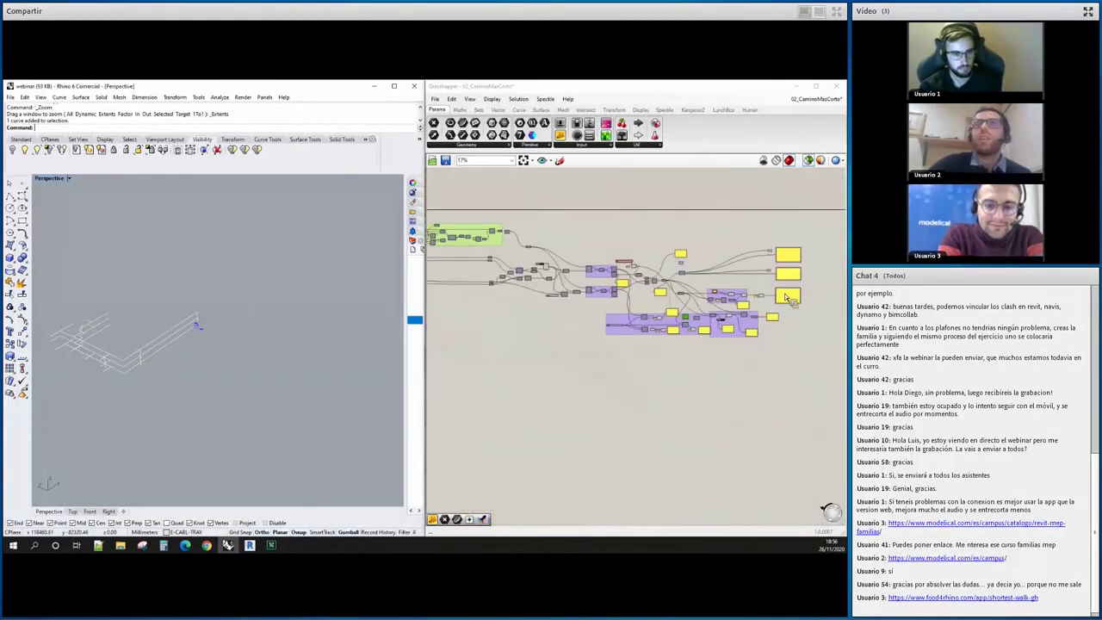
scroll(786, 293, "up", 3)
scroll(784, 275, "up", 2)
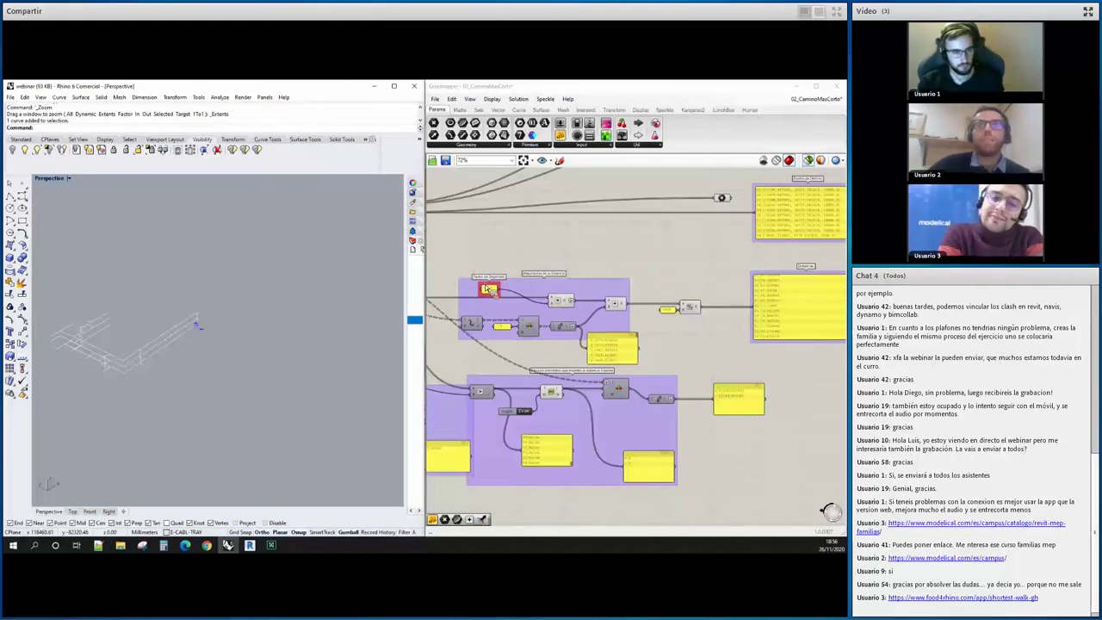
scroll(488, 289, "up", 2)
scroll(488, 289, "down", 2)
scroll(711, 289, "up", 3)
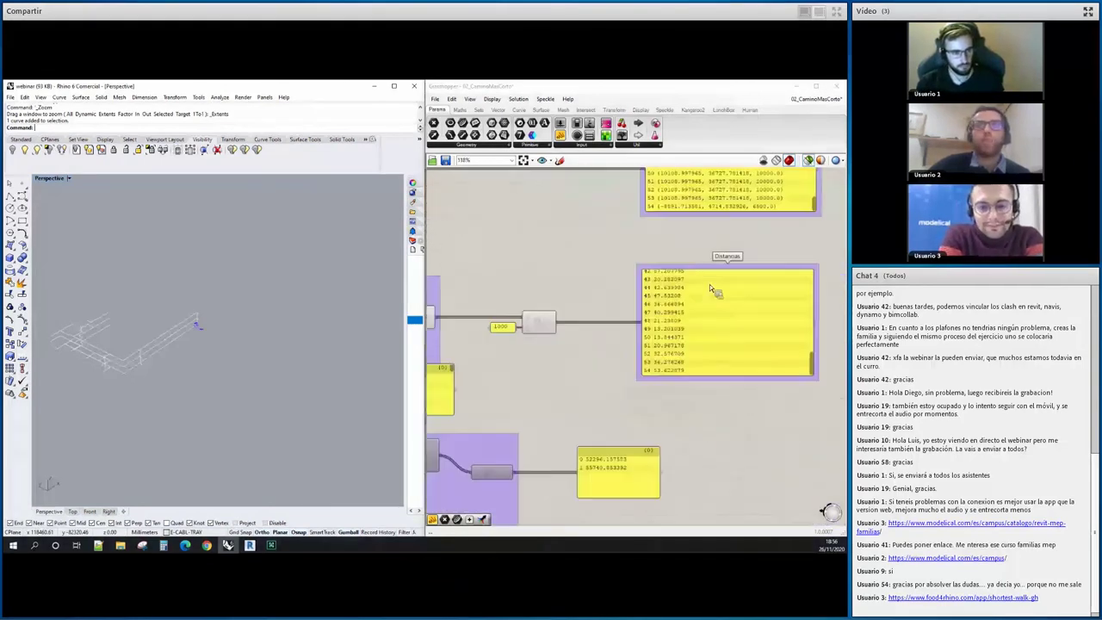
scroll(519, 298, "down", 3)
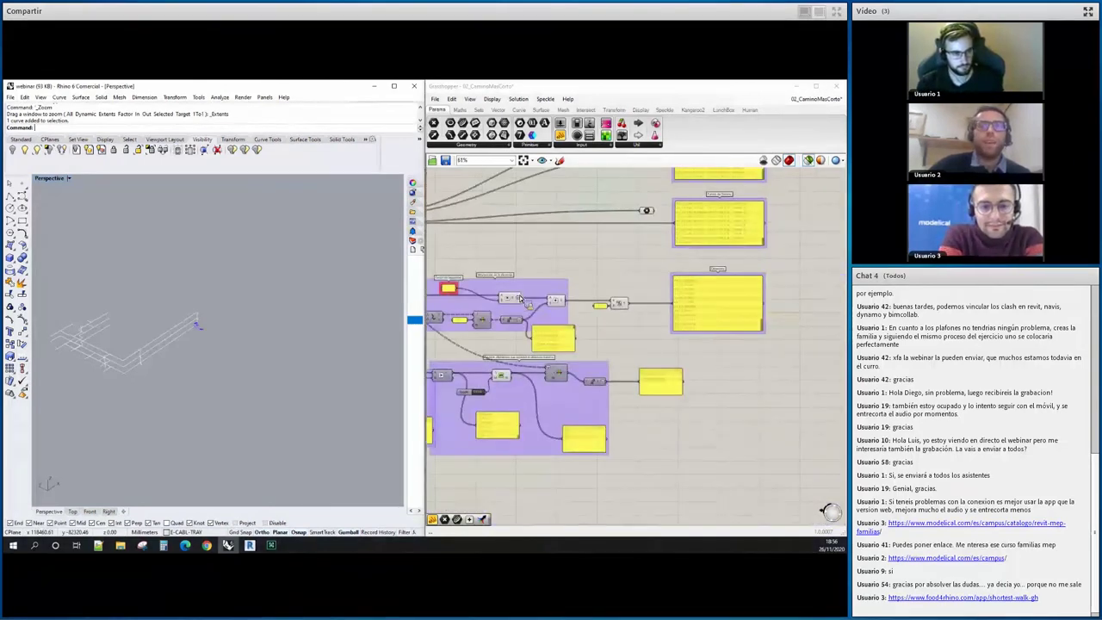
scroll(519, 298, "up", 2)
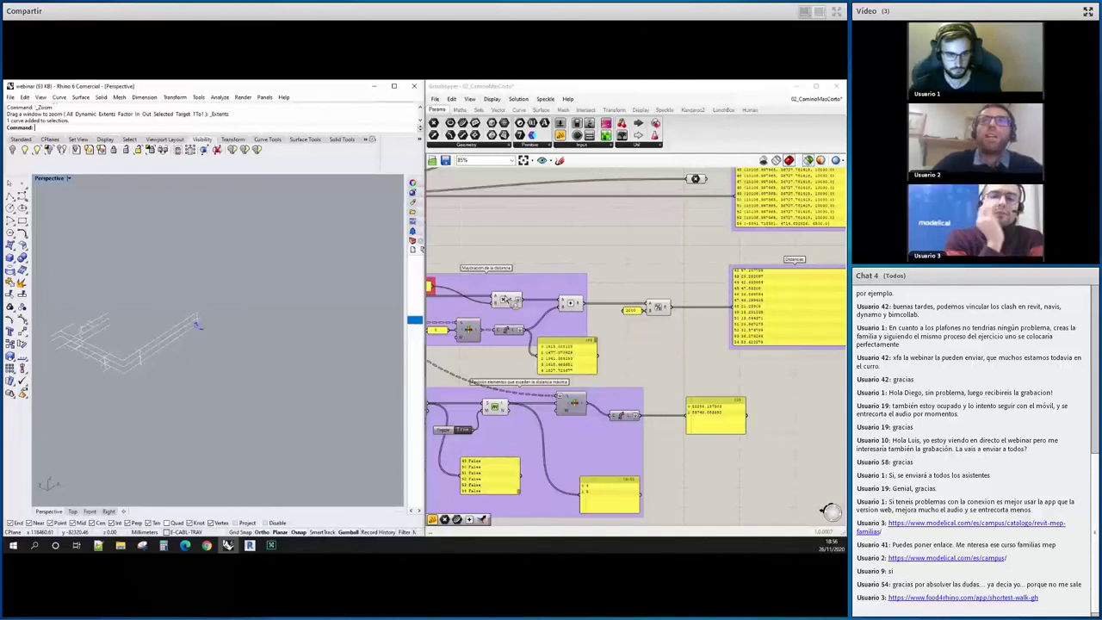
scroll(514, 307, "up", 2)
scroll(517, 309, "up", 1)
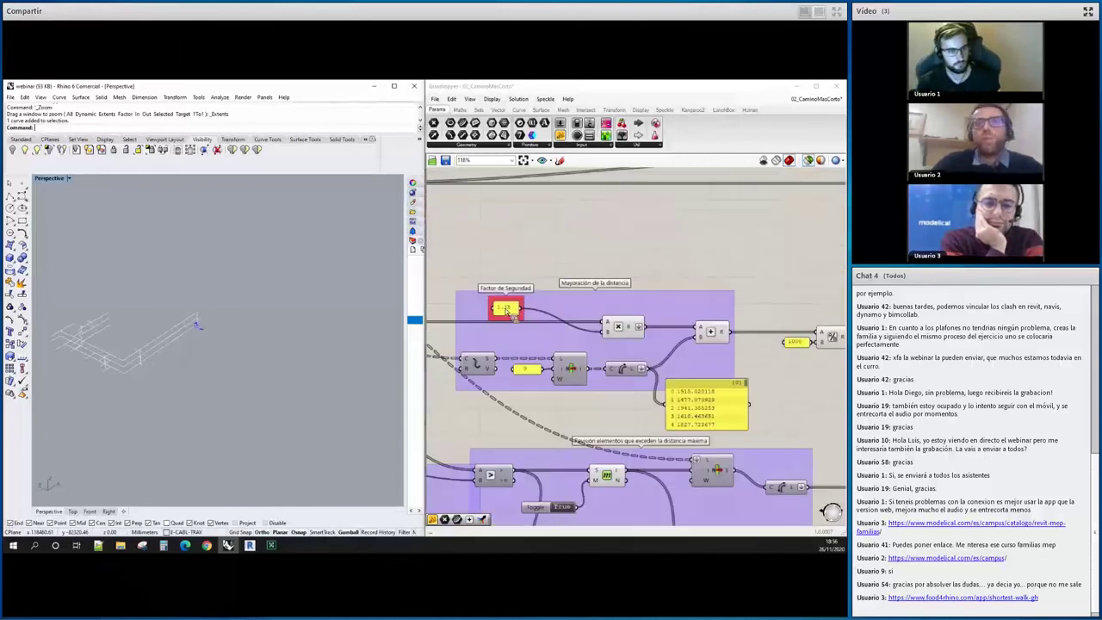
scroll(514, 310, "up", 4)
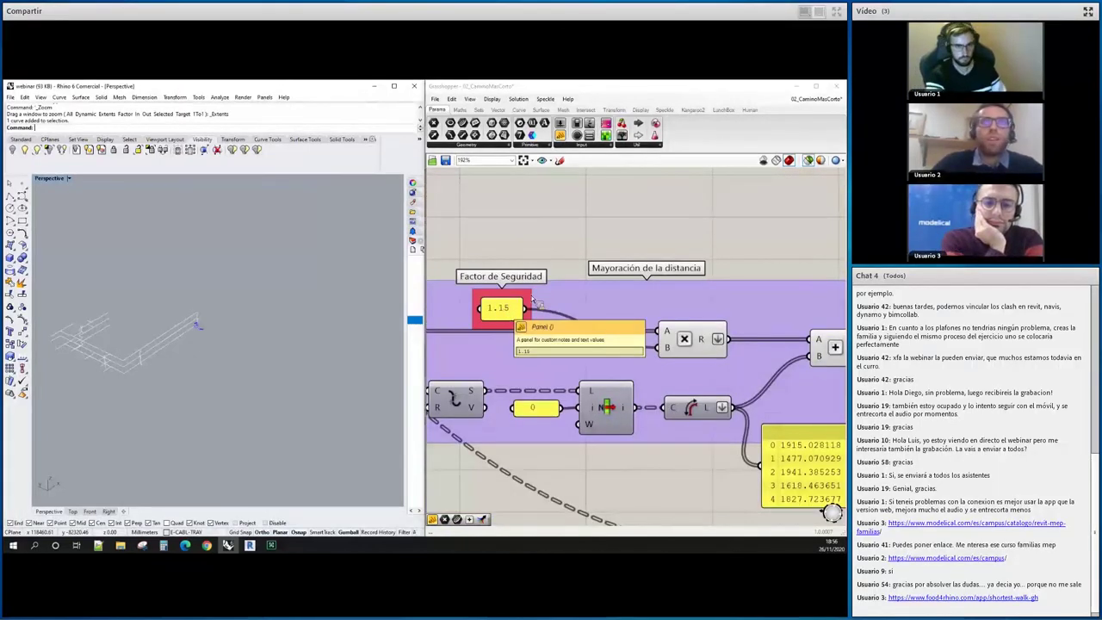
scroll(261, 272, "up", 3)
scroll(261, 272, "up", 2)
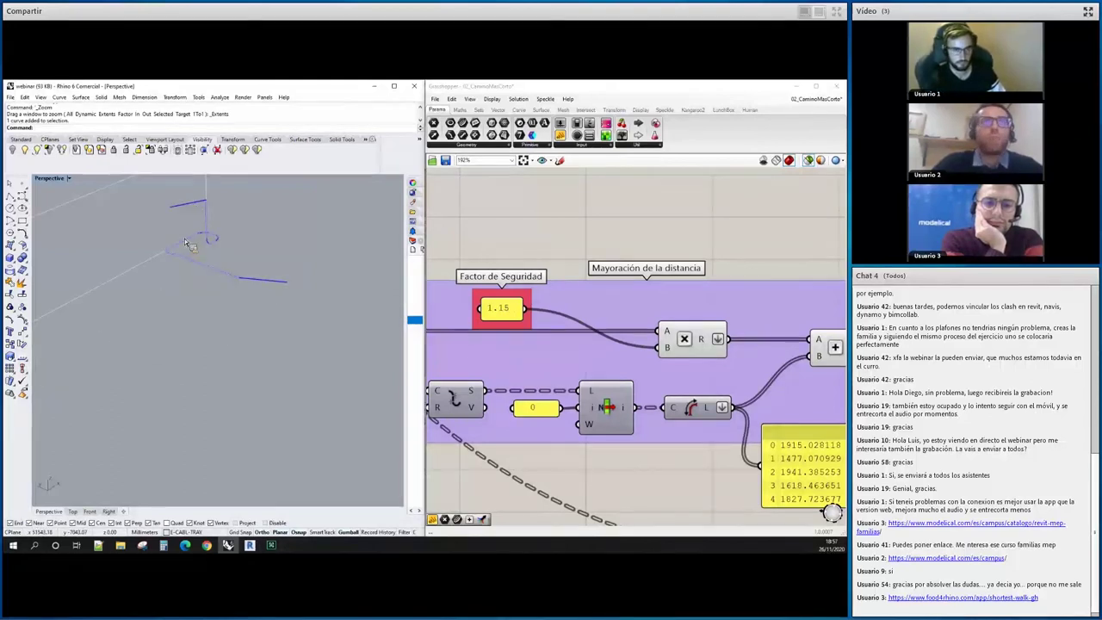
scroll(249, 318, "up", 2)
scroll(257, 331, "up", 2)
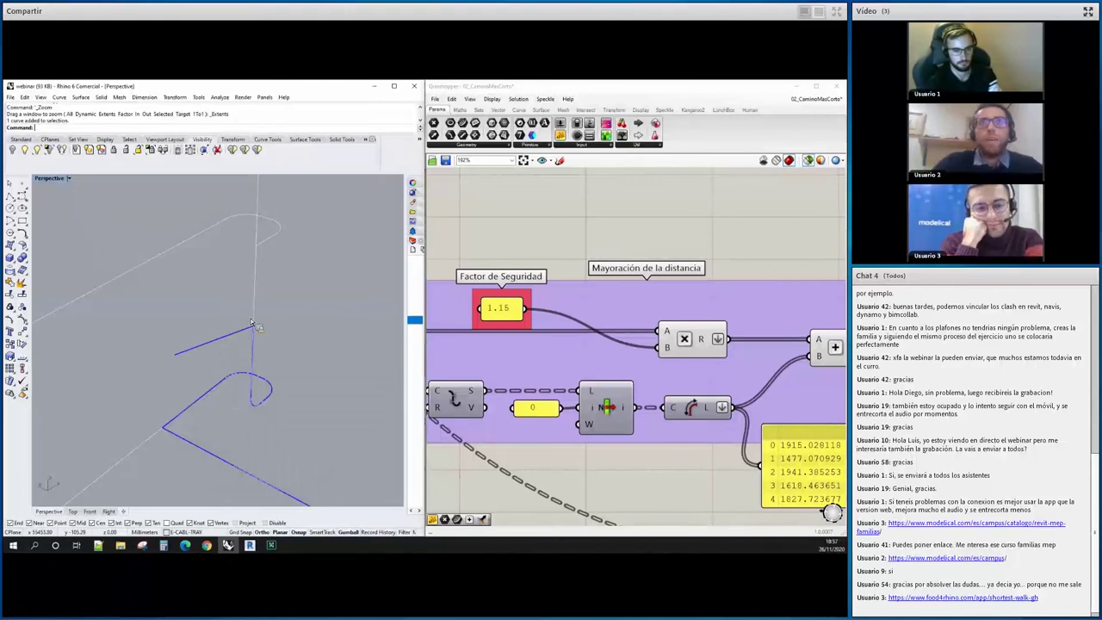
scroll(242, 307, "down", 3)
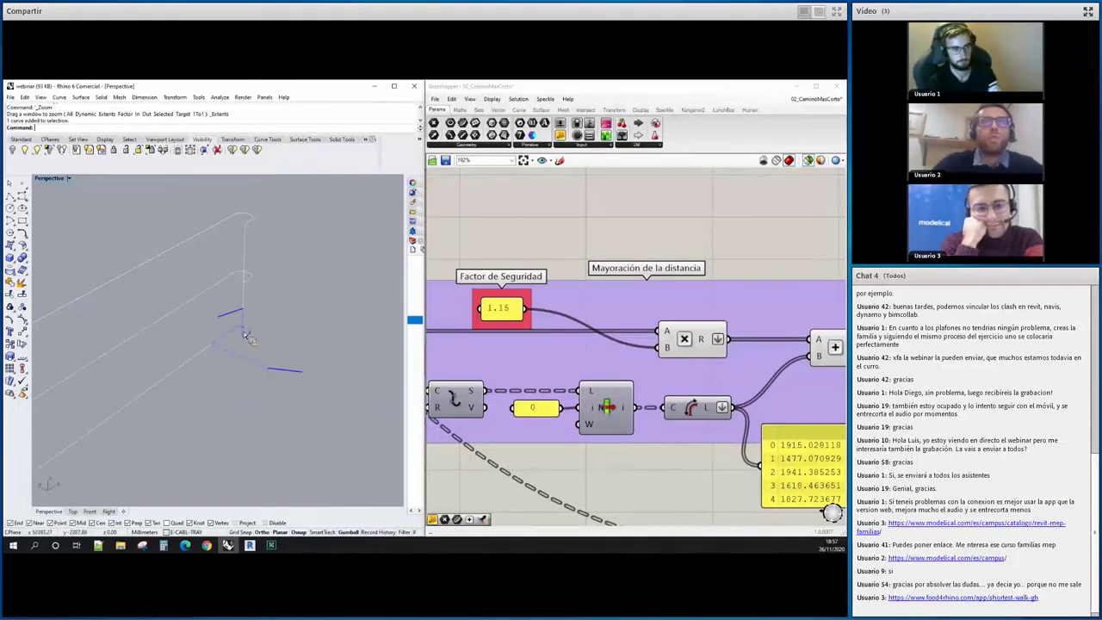
scroll(258, 317, "up", 5)
scroll(262, 315, "down", 2)
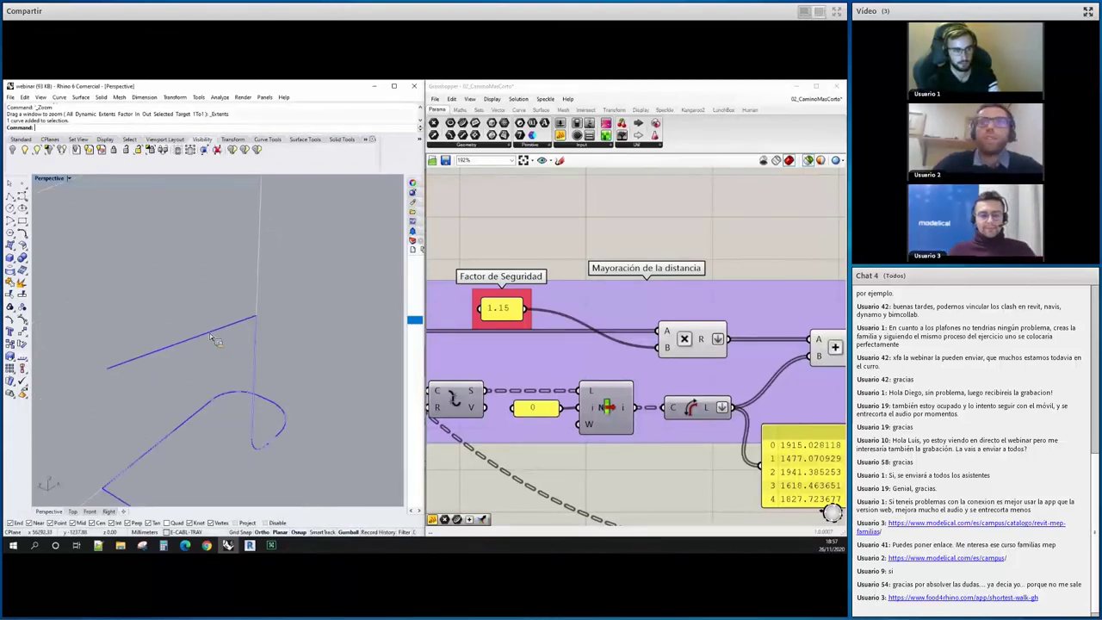
scroll(210, 337, "down", 2)
scroll(210, 338, "down", 2)
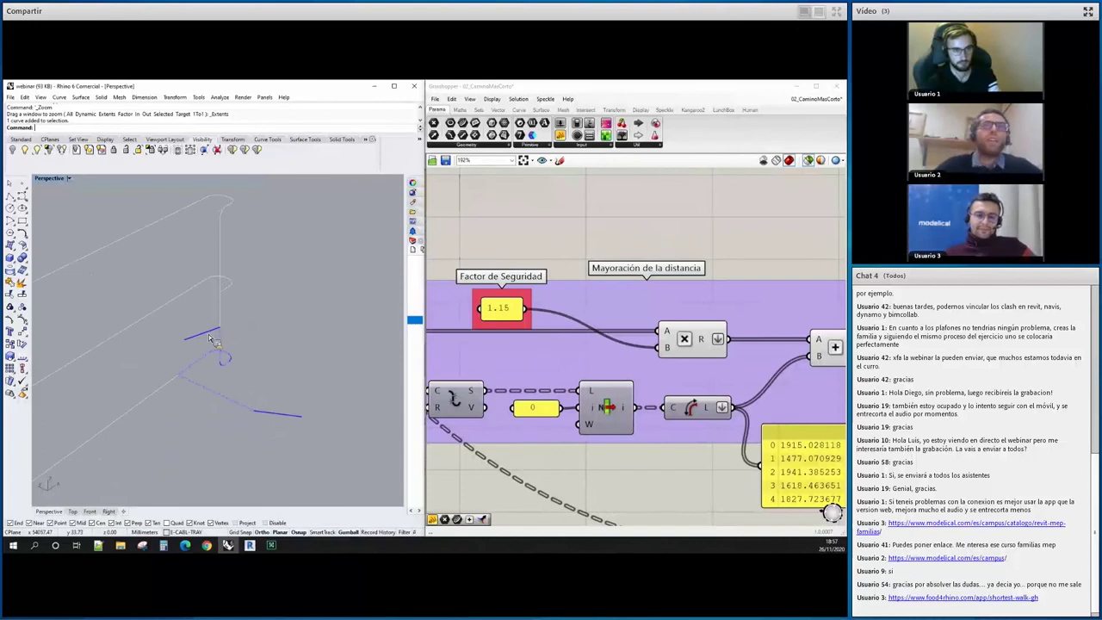
scroll(680, 275, "down", 3)
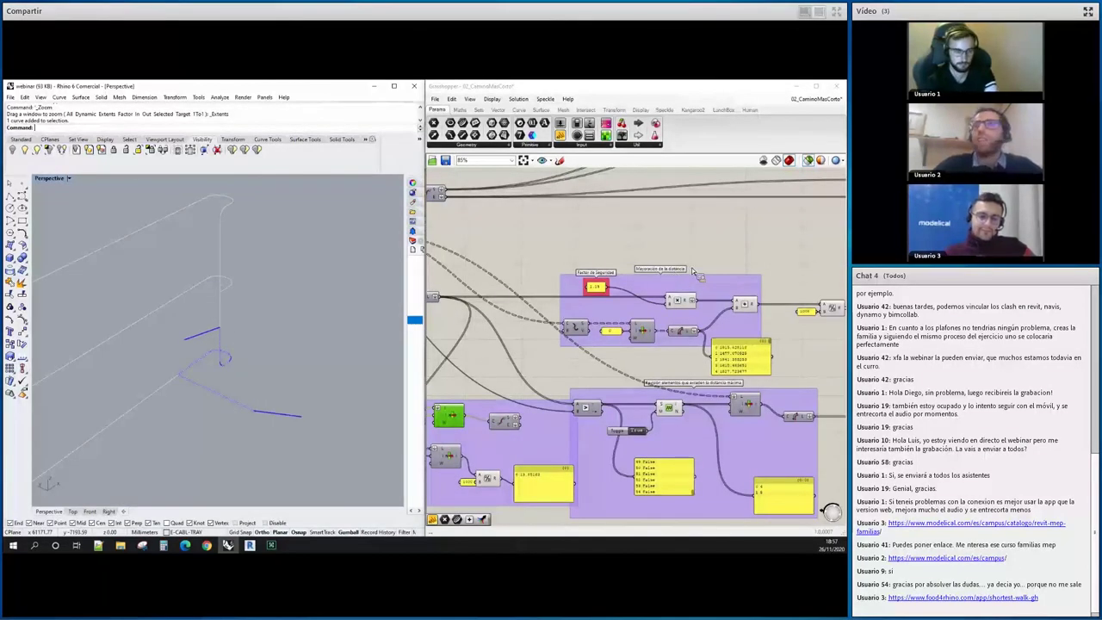
scroll(808, 246, "down", 2)
scroll(825, 187, "up", 2)
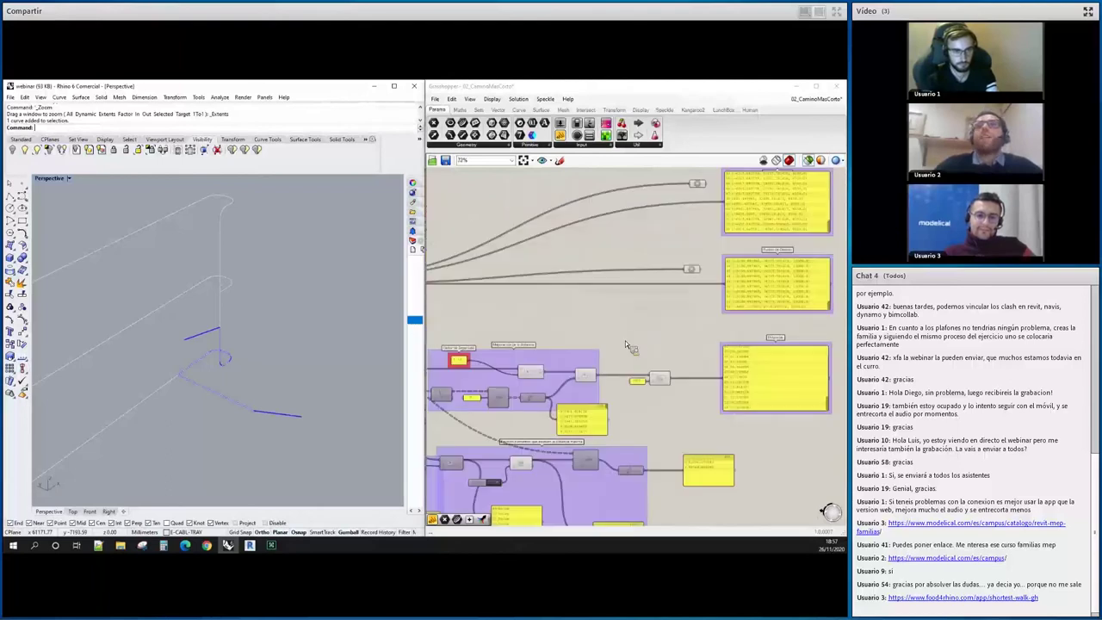
scroll(738, 241, "up", 3)
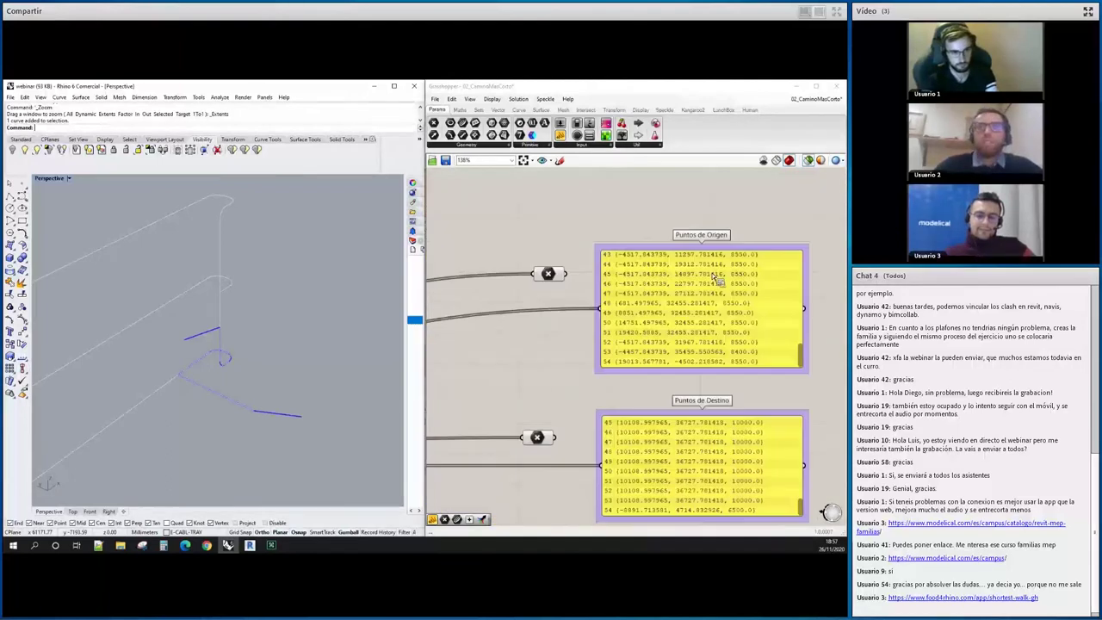
left_click(777, 317)
scroll(694, 286, "down", 5)
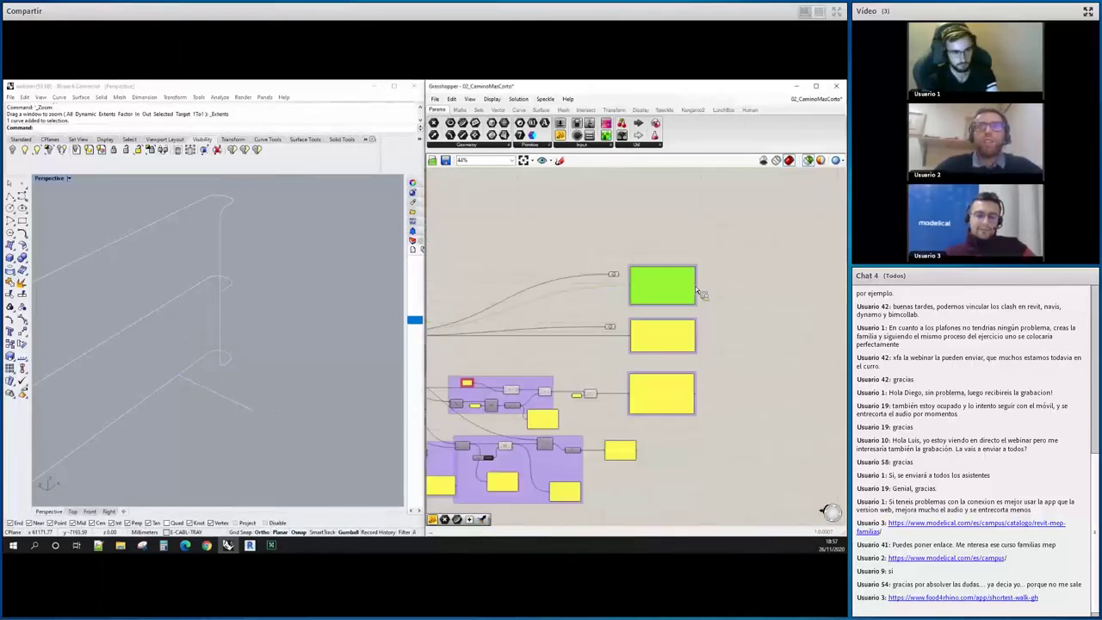
scroll(697, 323, "up", 3)
scroll(705, 256, "up", 3)
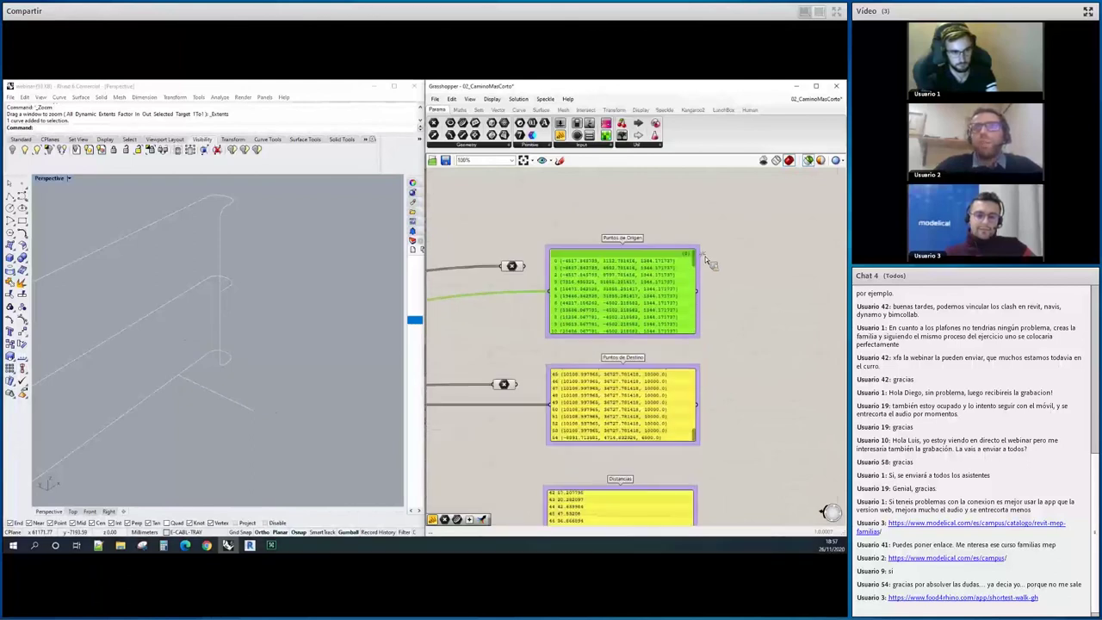
scroll(693, 301, "down", 10)
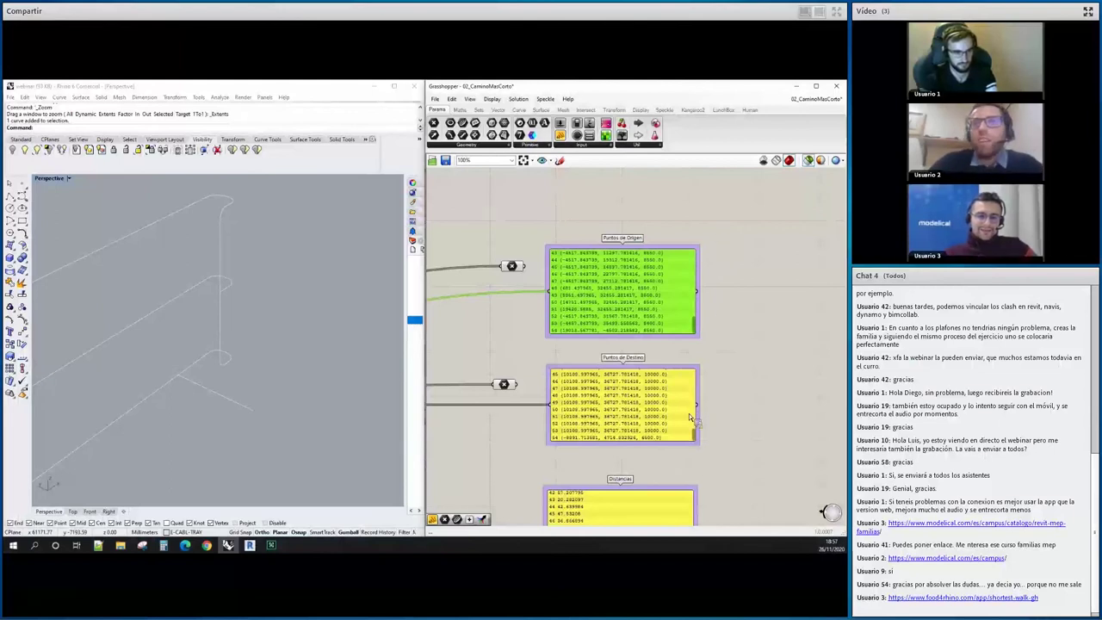
scroll(693, 405, "up", 2)
scroll(727, 352, "down", 2)
scroll(744, 364, "down", 3)
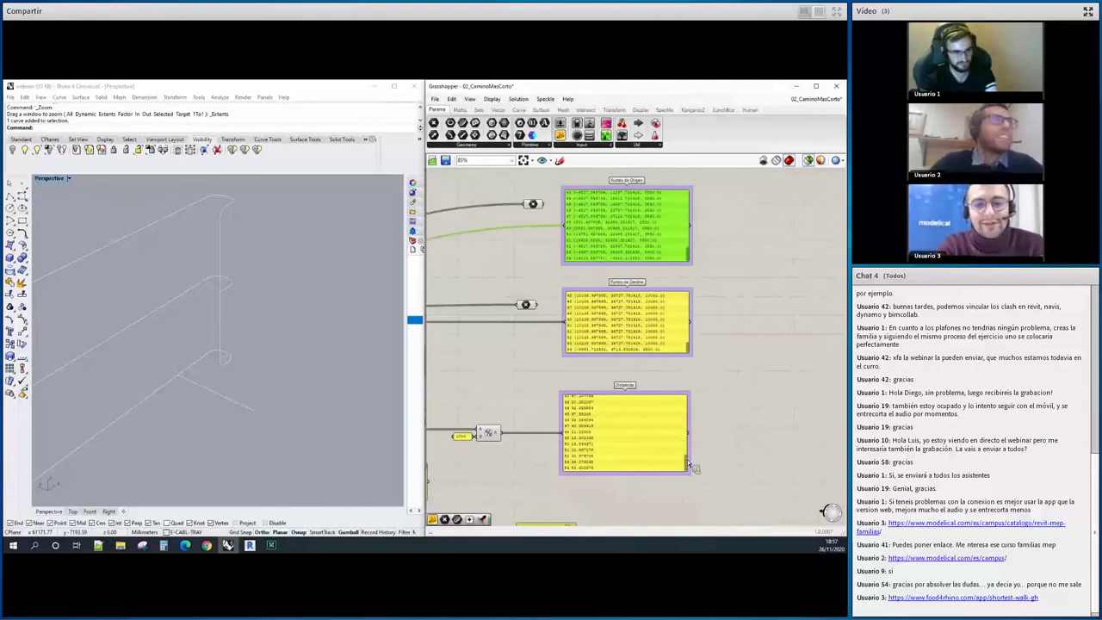
left_click_drag(687, 463, 704, 413)
left_click(692, 234)
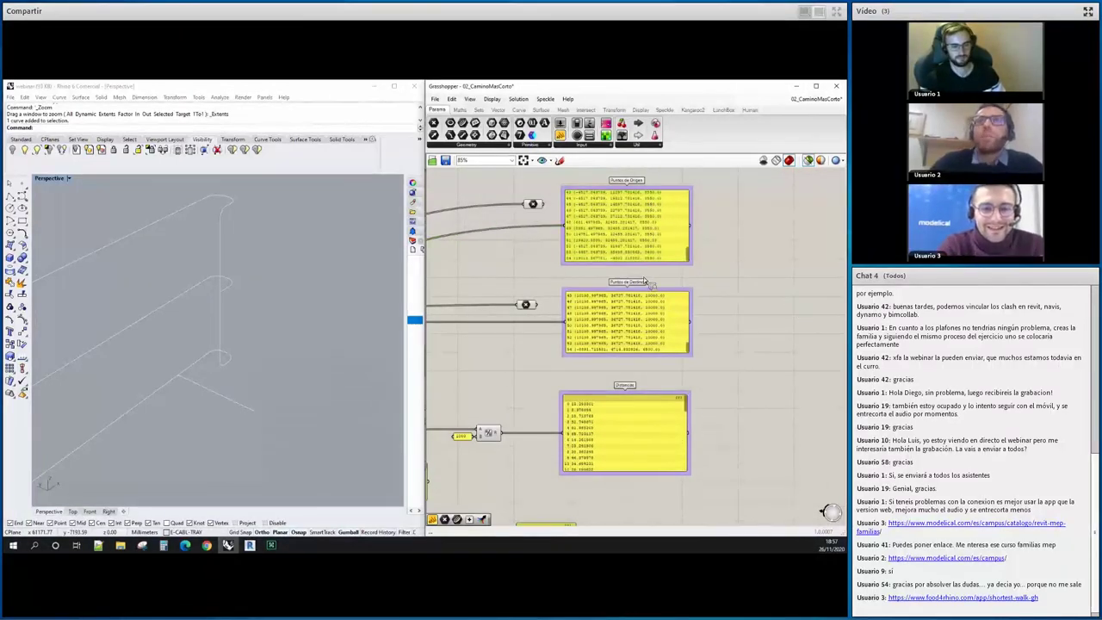
scroll(632, 280, "up", 3)
scroll(632, 280, "up", 2)
scroll(633, 280, "down", 3)
left_click(654, 296)
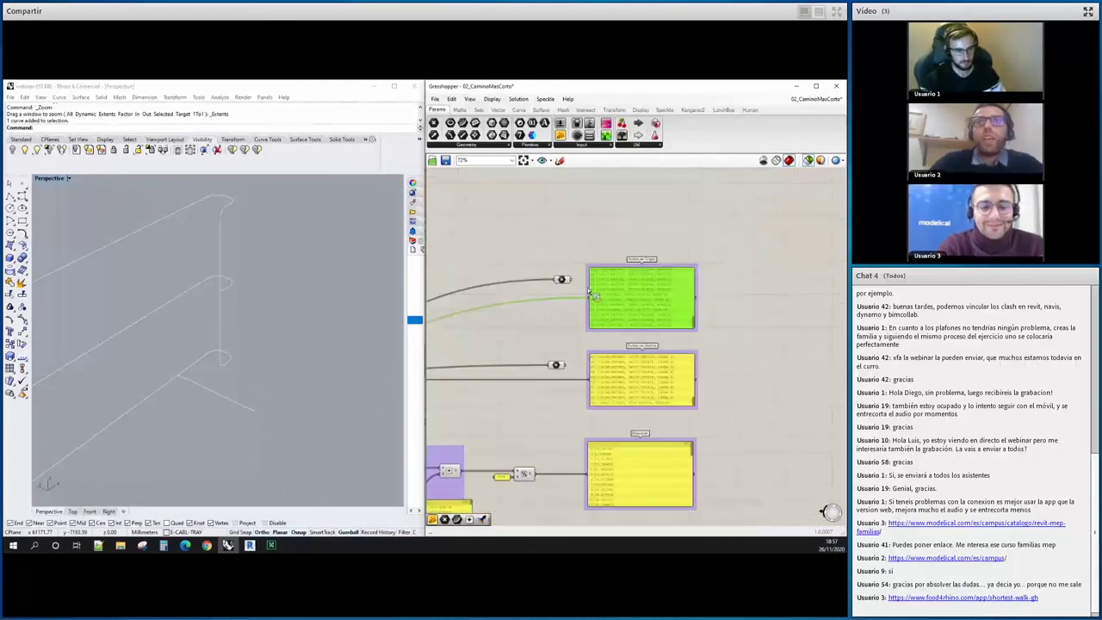
scroll(446, 325, "up", 1)
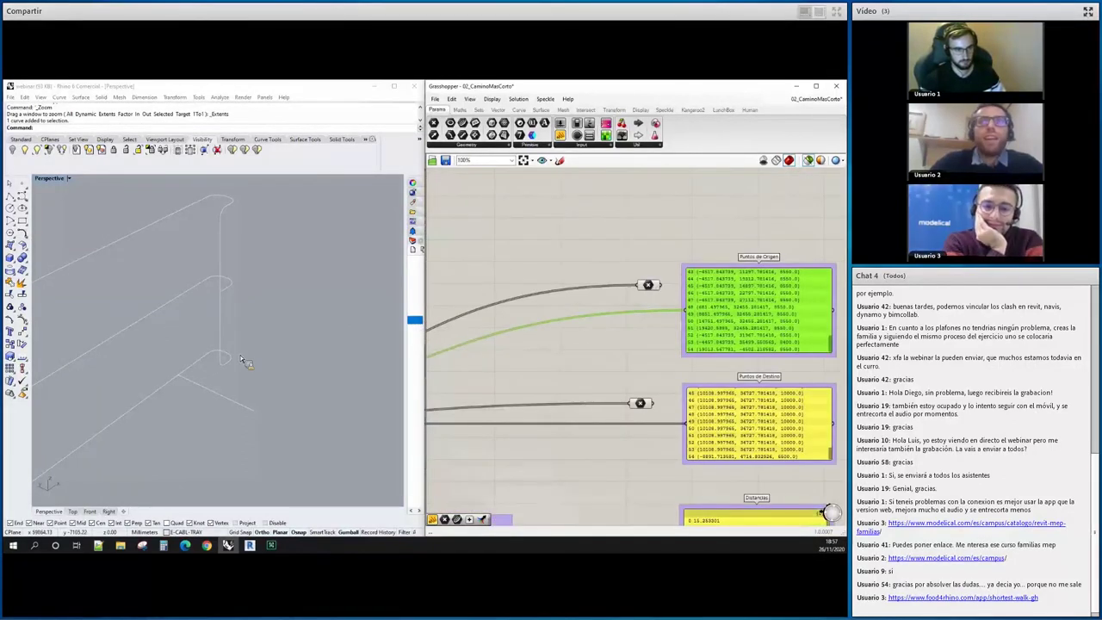
right_click(255, 326)
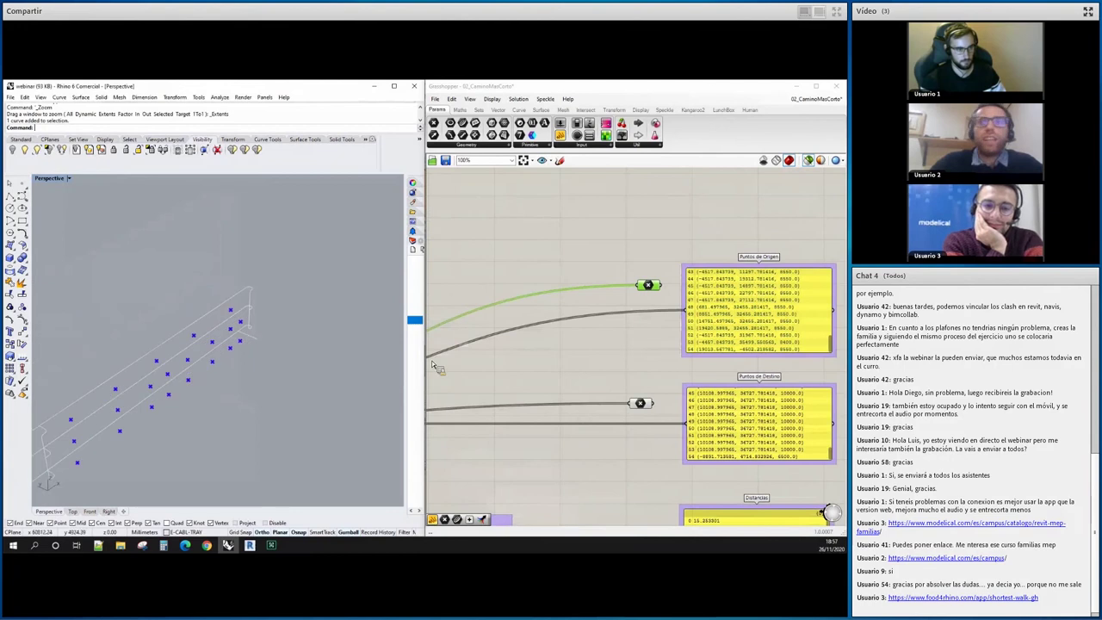
mouse_move(640, 403)
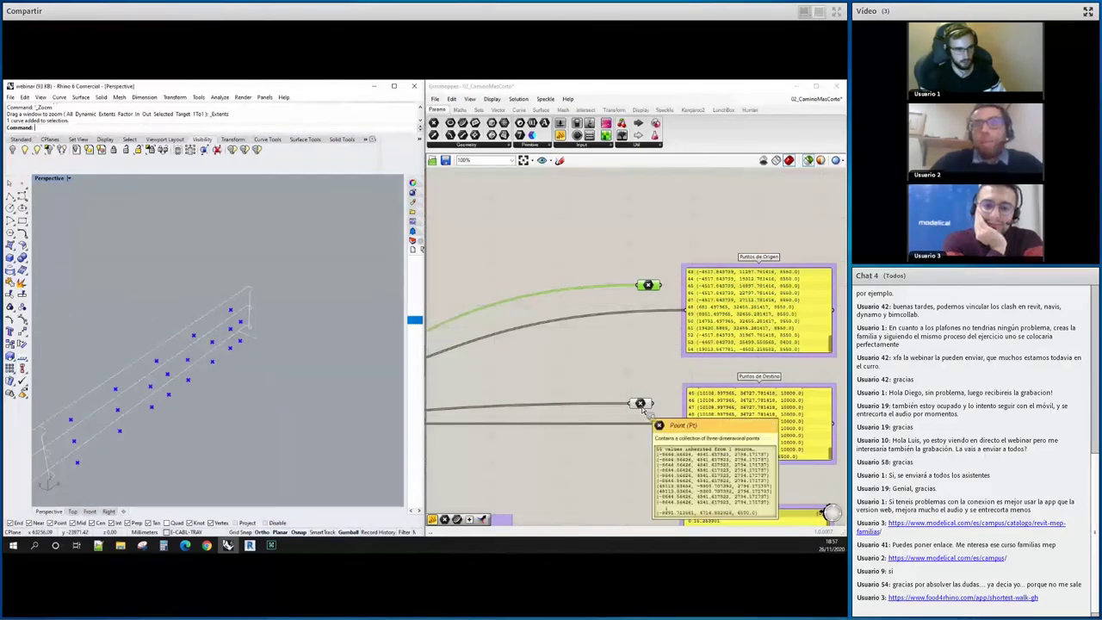
left_click(645, 409)
scroll(754, 297, "up", 3)
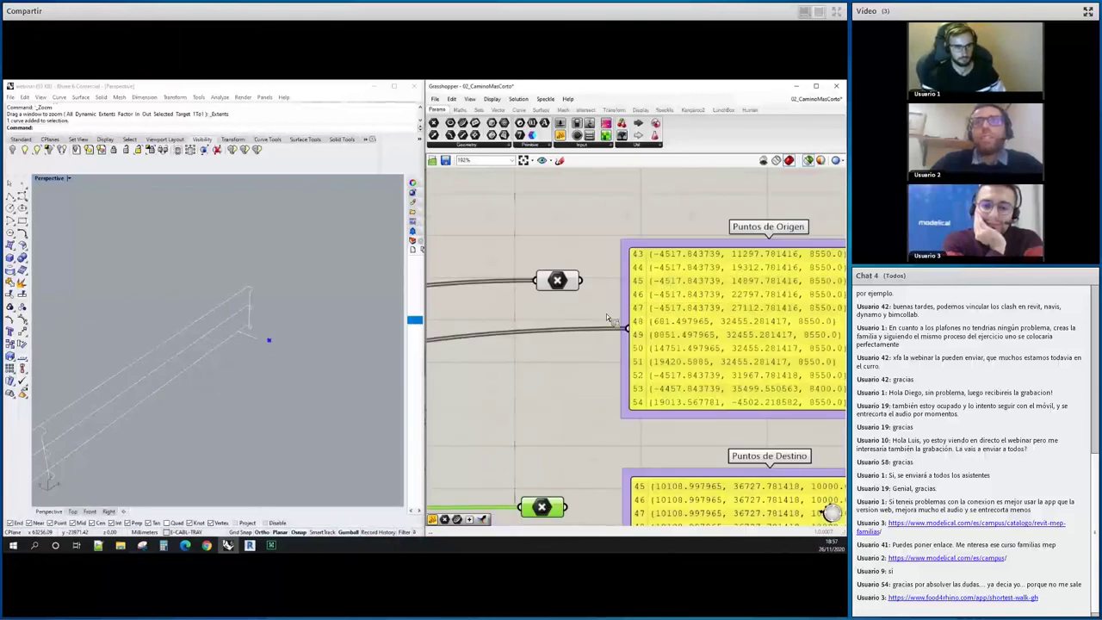
scroll(607, 318, "down", 3)
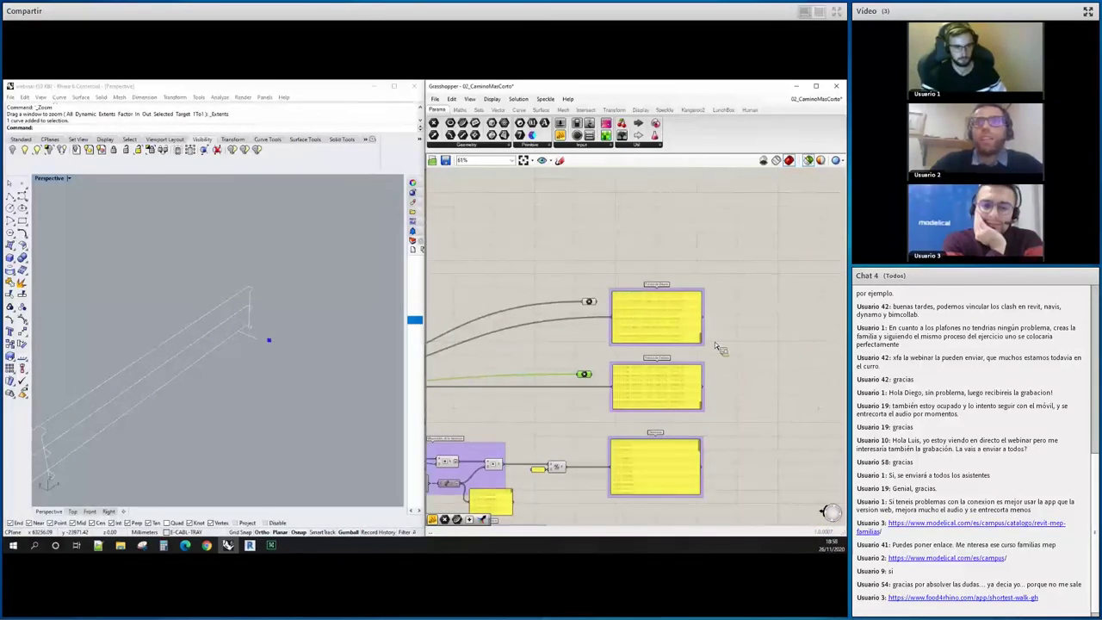
scroll(697, 315, "up", 2)
scroll(572, 307, "up", 1)
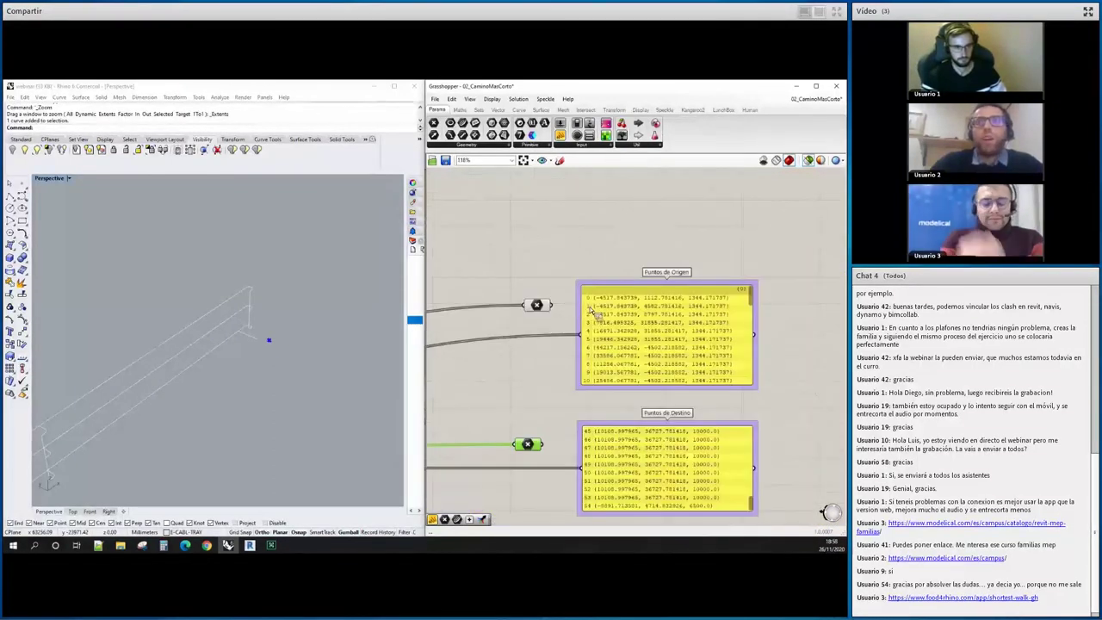
left_click(312, 329)
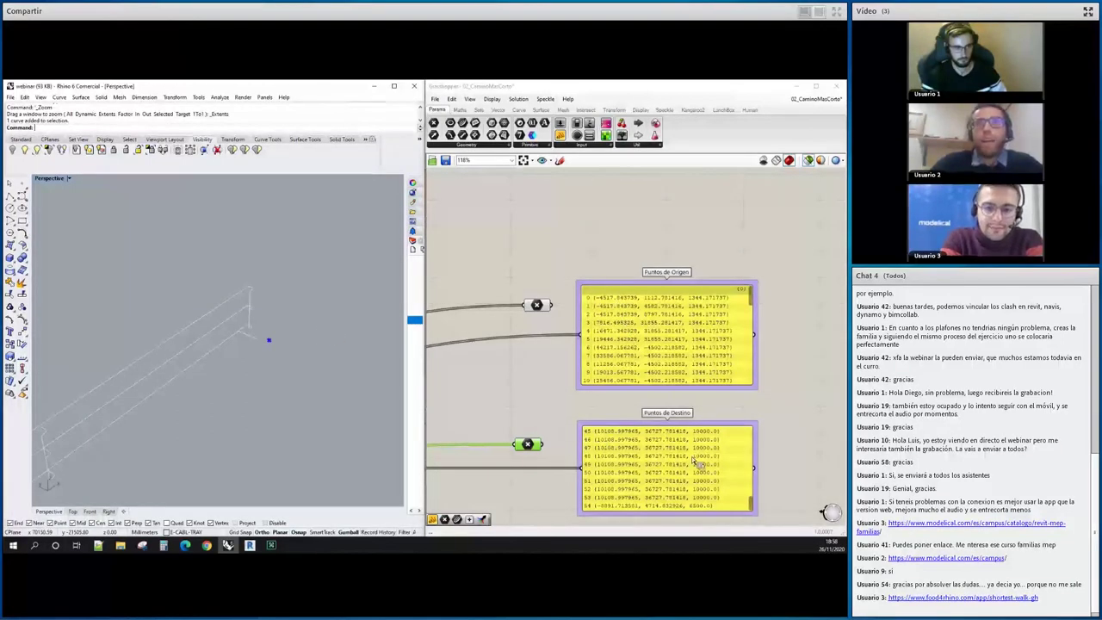
scroll(697, 462, "up", 2)
scroll(697, 462, "down", 2)
left_click_drag(712, 471, 721, 416)
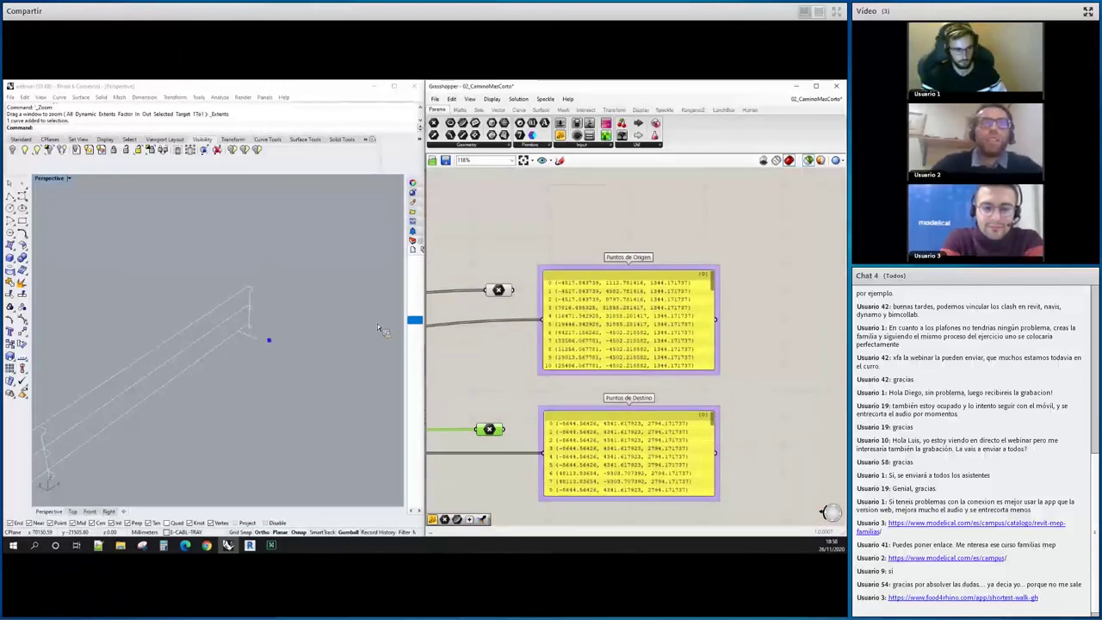
scroll(301, 331, "down", 3)
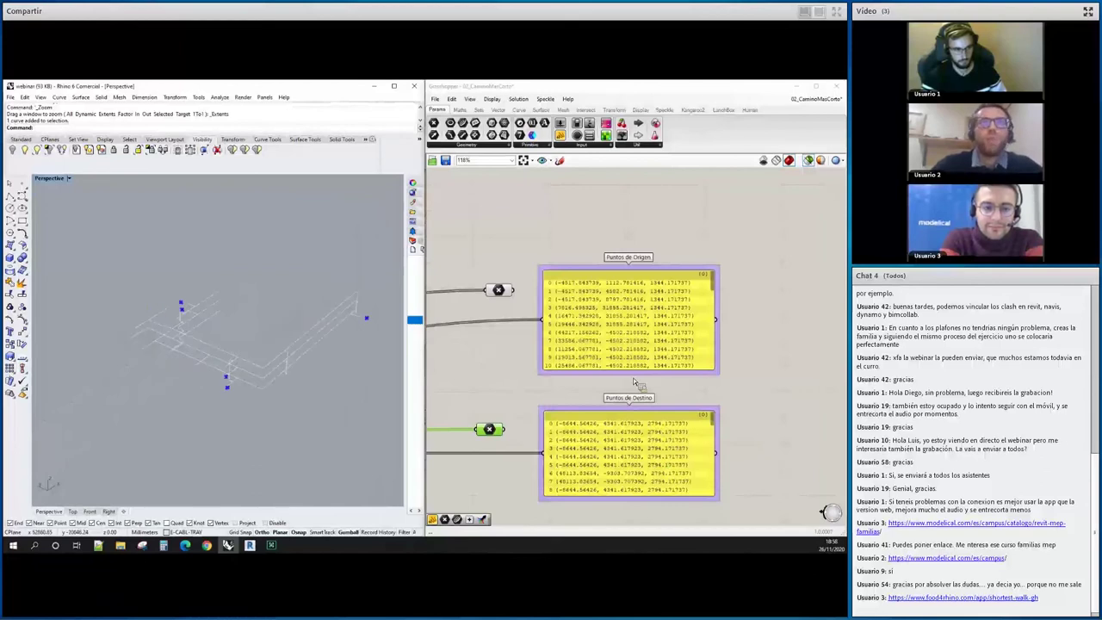
left_click(713, 497)
scroll(713, 495, "down", 10)
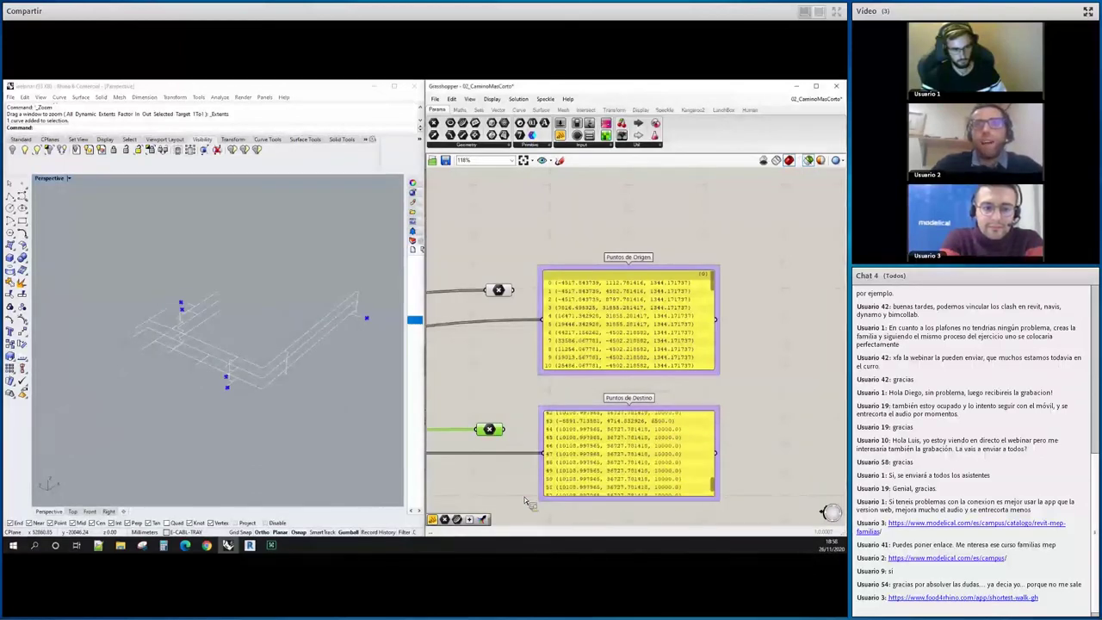
left_click_drag(713, 284, 709, 382)
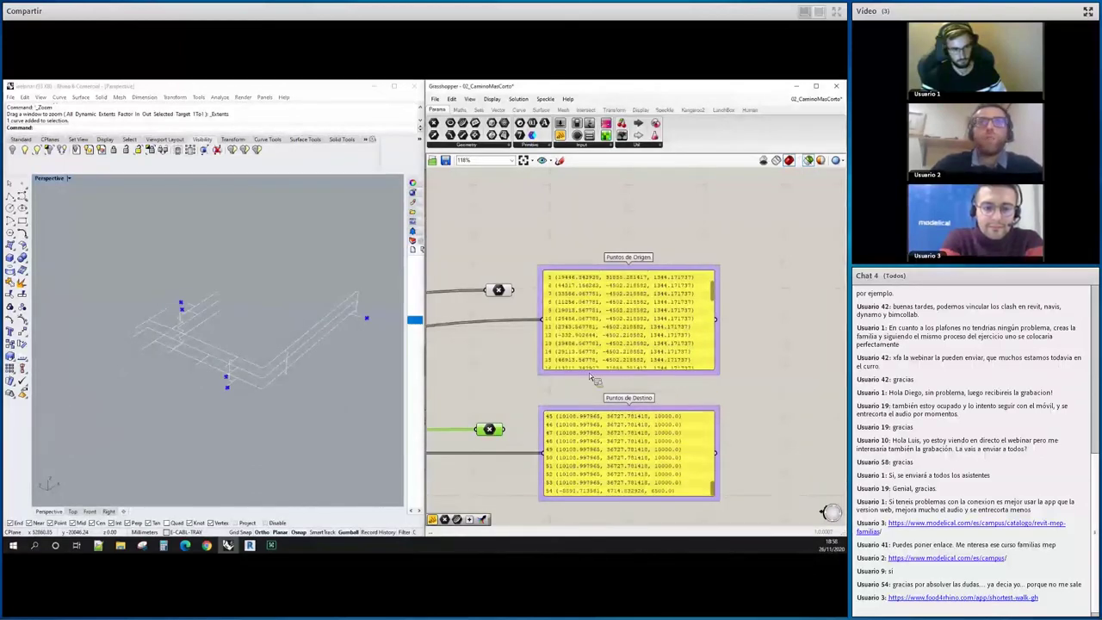
left_click(222, 376)
scroll(220, 369, "up", 5)
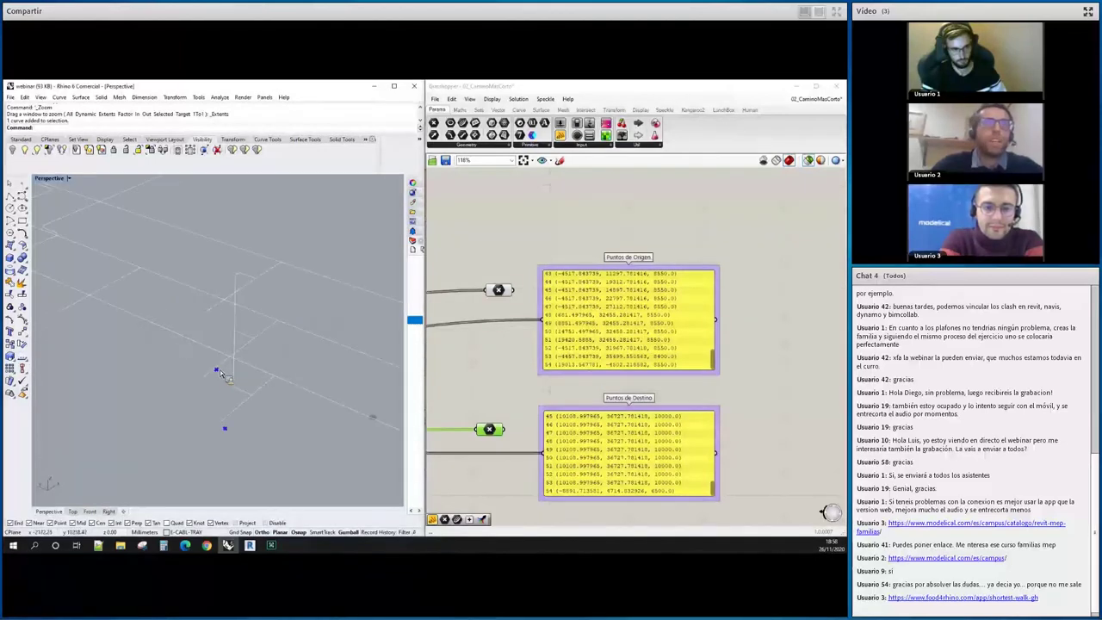
scroll(220, 369, "down", 5)
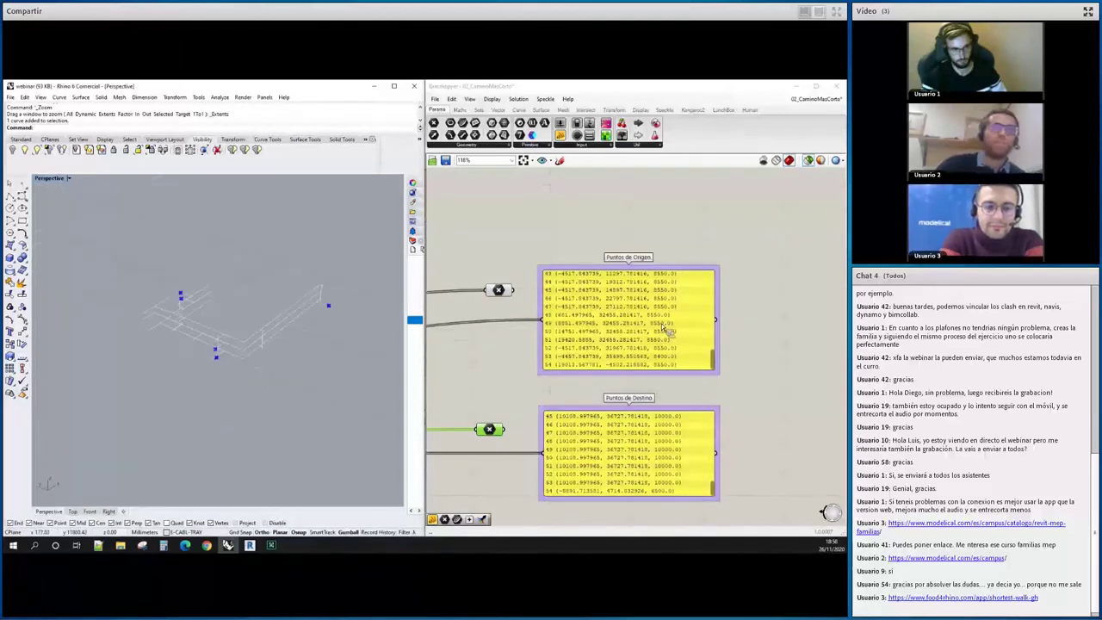
scroll(678, 424, "down", 3)
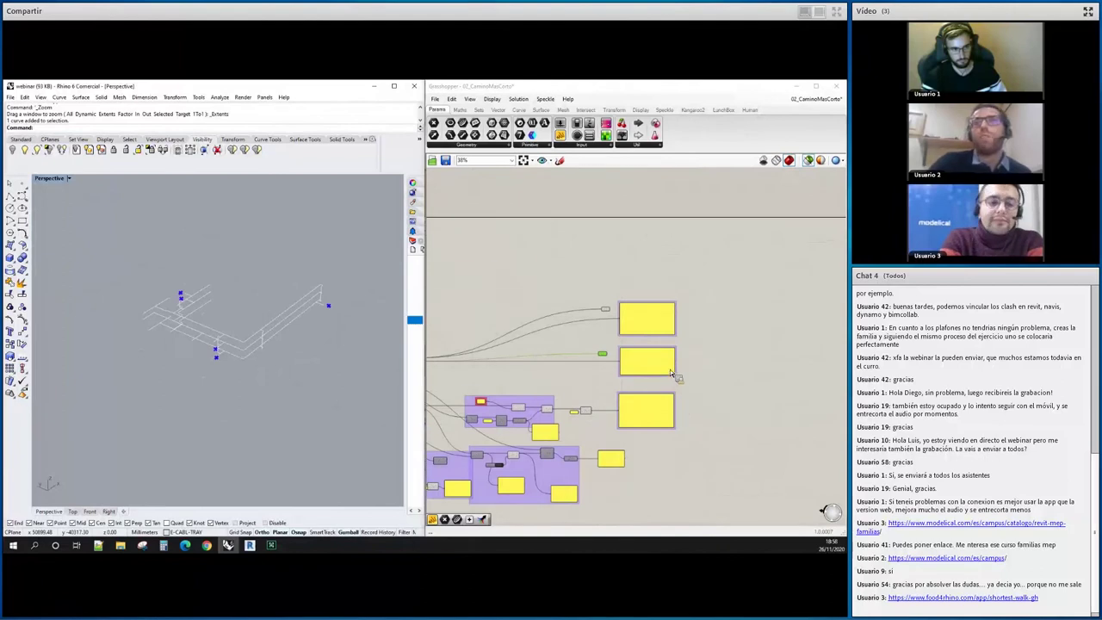
scroll(670, 369, "up", 2)
scroll(594, 419, "down", 10)
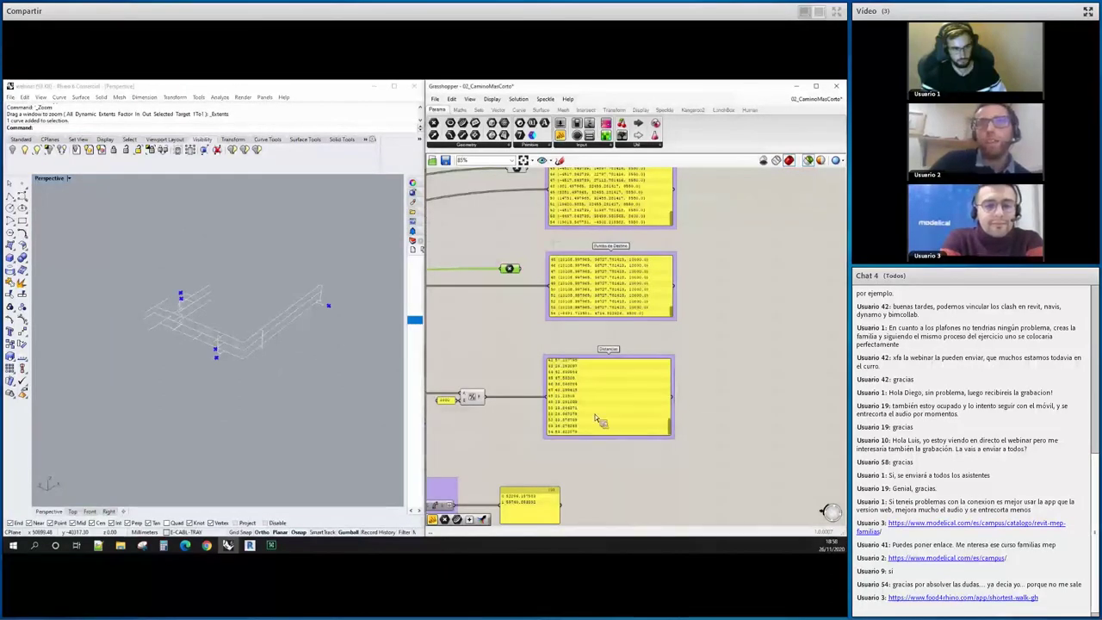
scroll(549, 419, "up", 3)
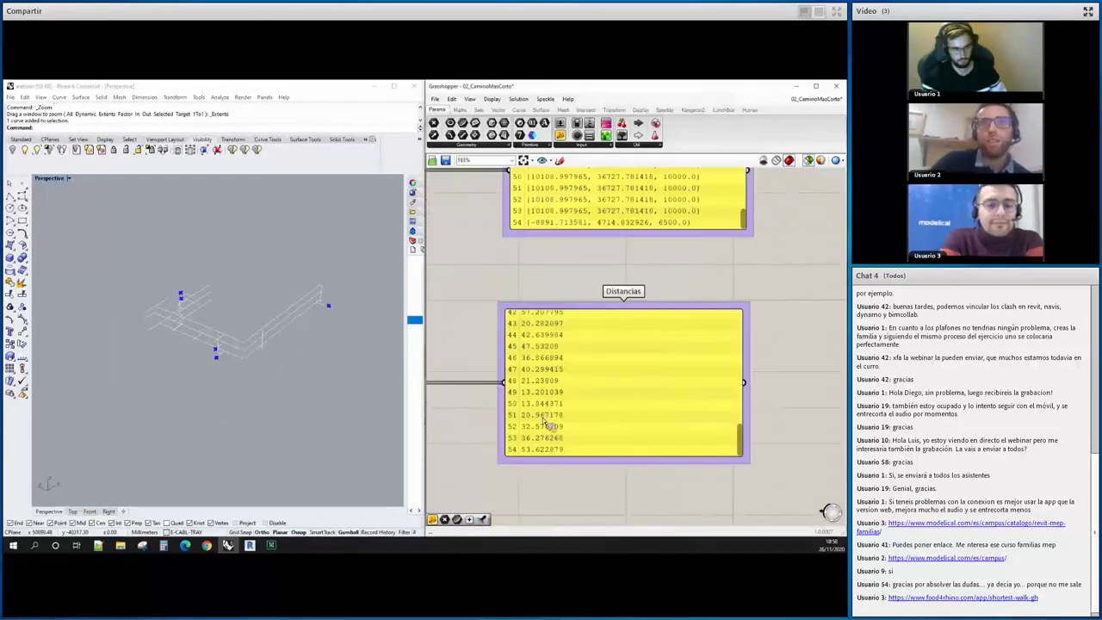
scroll(544, 422, "up", 2)
scroll(551, 420, "down", 4)
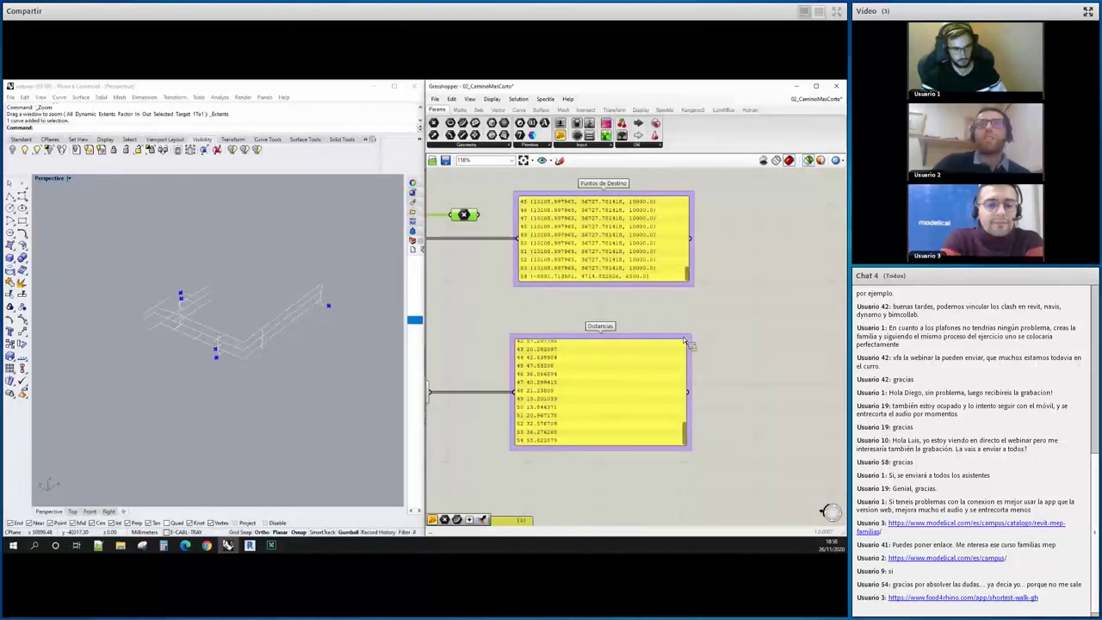
scroll(685, 342, "up", 10)
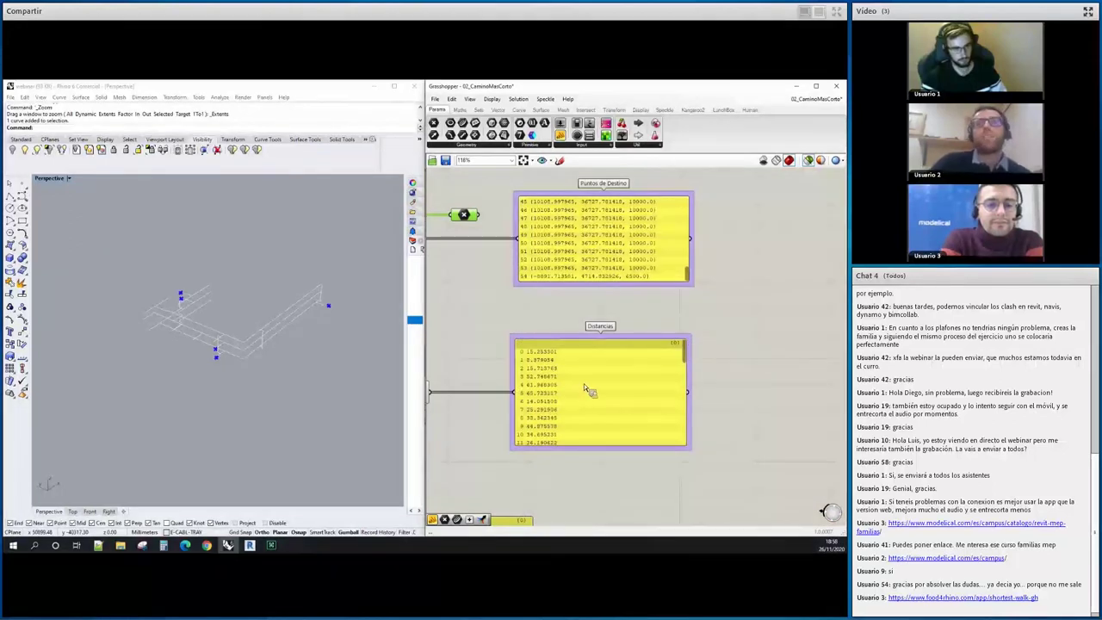
left_click(647, 437)
scroll(647, 279, "down", 3)
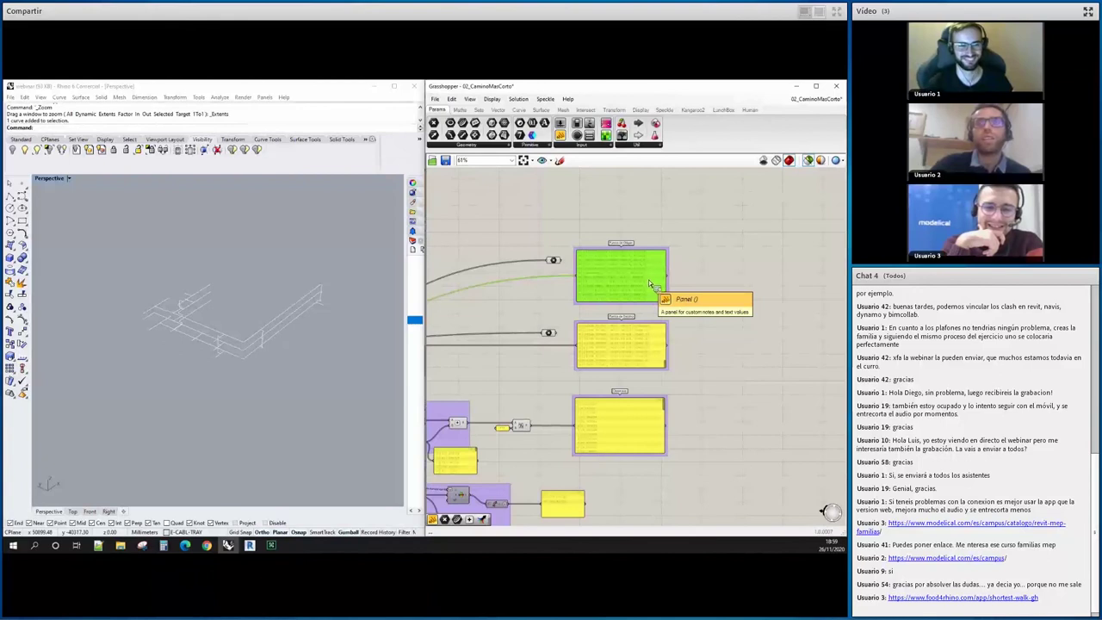
scroll(653, 272, "up", 4)
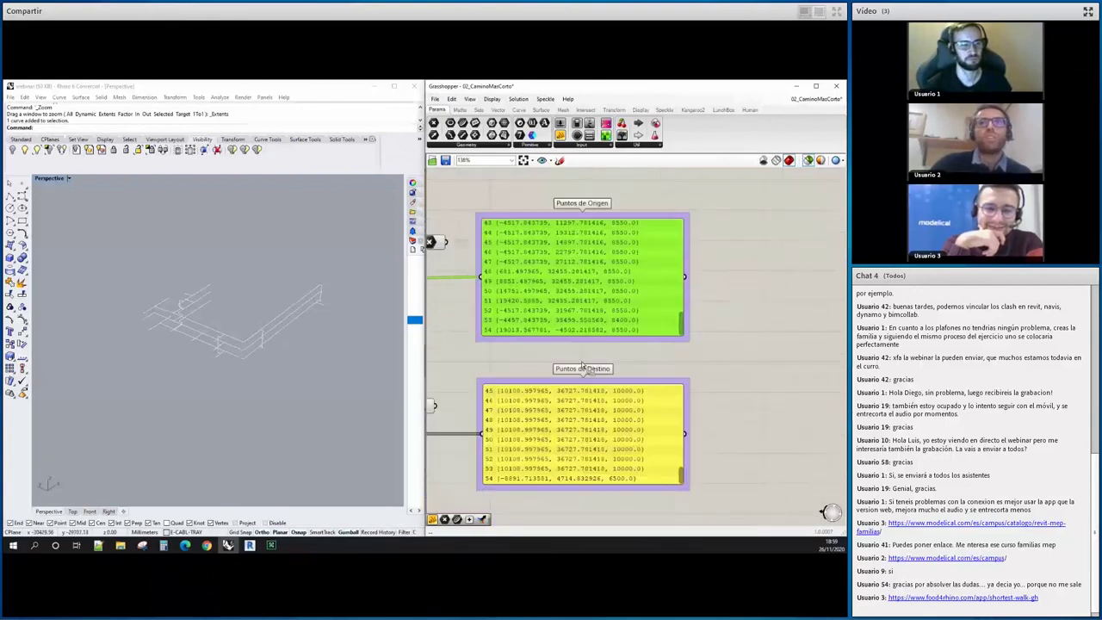
scroll(586, 361, "down", 4)
mouse_move(249, 545)
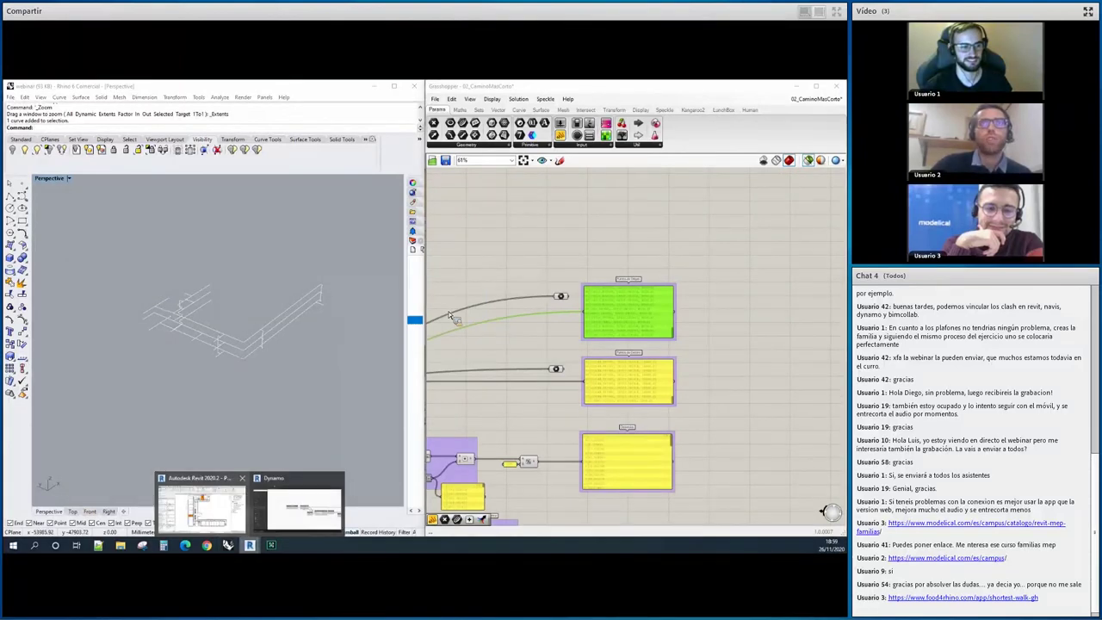
Inspect a biometric reader's properties in the EJEMPLO_Level 2 plan, then clear the selection
left_click(201, 507)
scroll(379, 228, "up", 5)
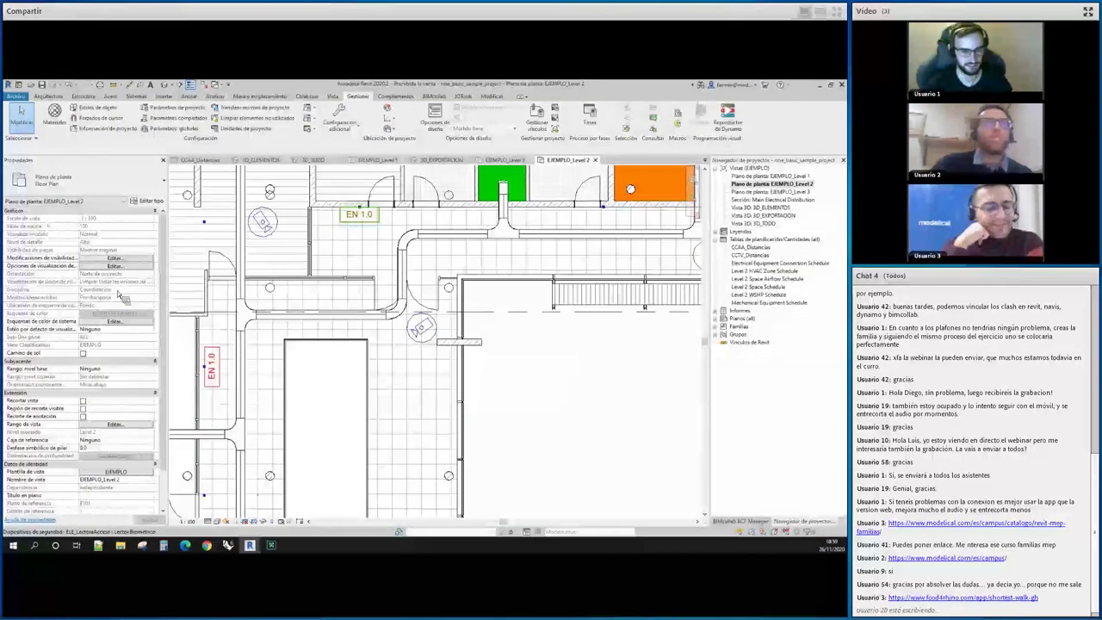
left_click(370, 205)
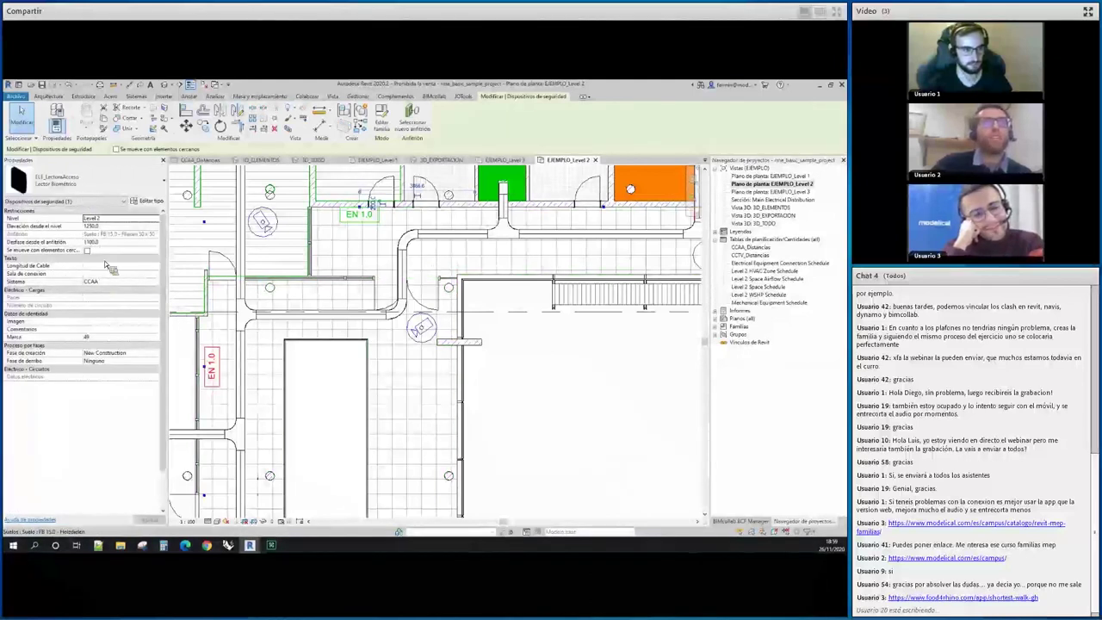
scroll(605, 402, "down", 3)
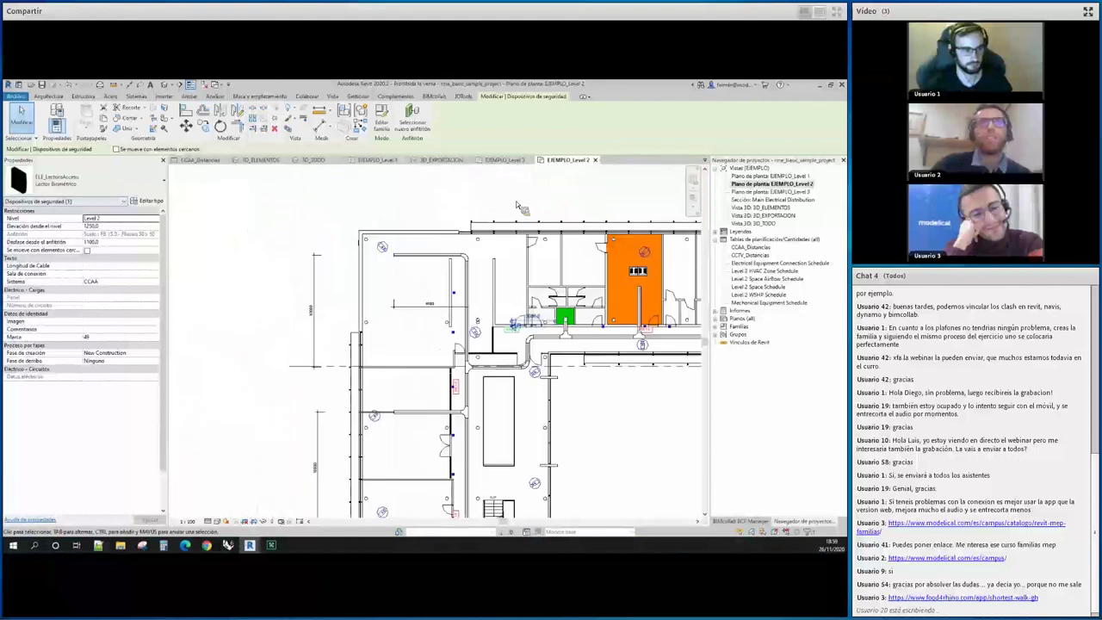
key("Escape")
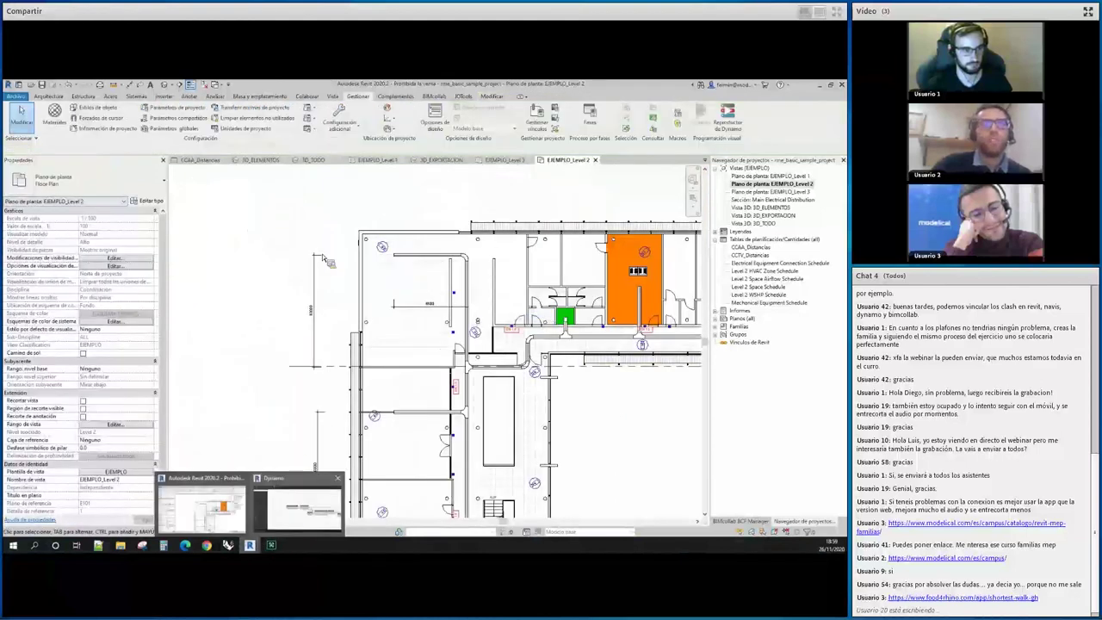
Return to Dynamo and close the current graph, discarding unsaved changes
key("alt+Tab")
key("alt+F4")
left_click(446, 333)
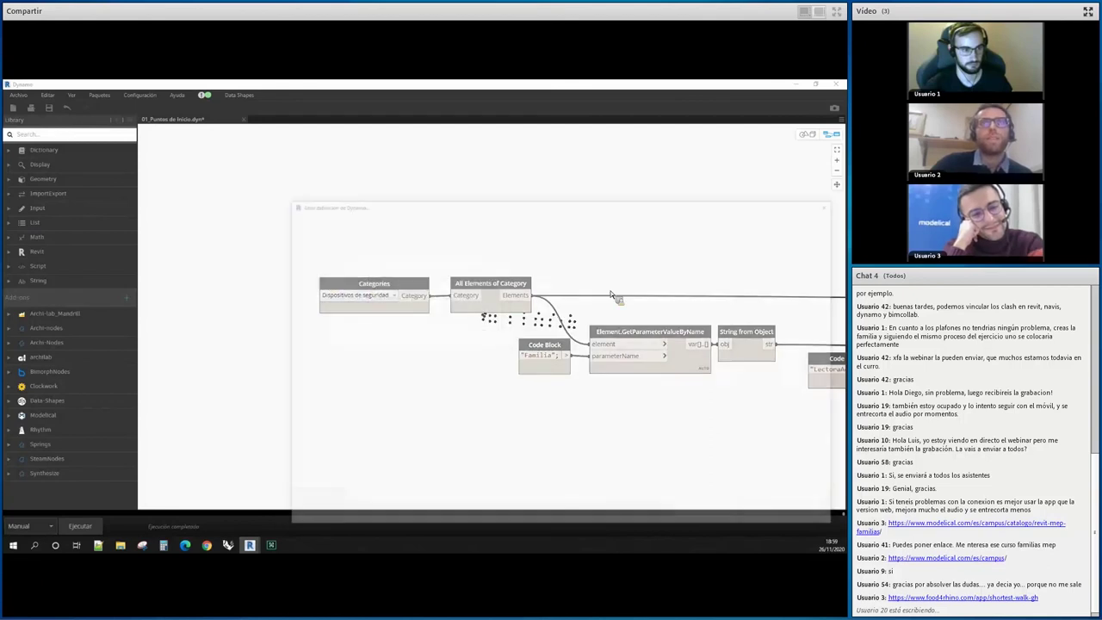
Open 03_VueltaARevit.dyn and review its PUNTOS ORIGEN, ELEMENTOS DE ORIGEN and PUNTOS DESTINO groups
left_click(613, 281)
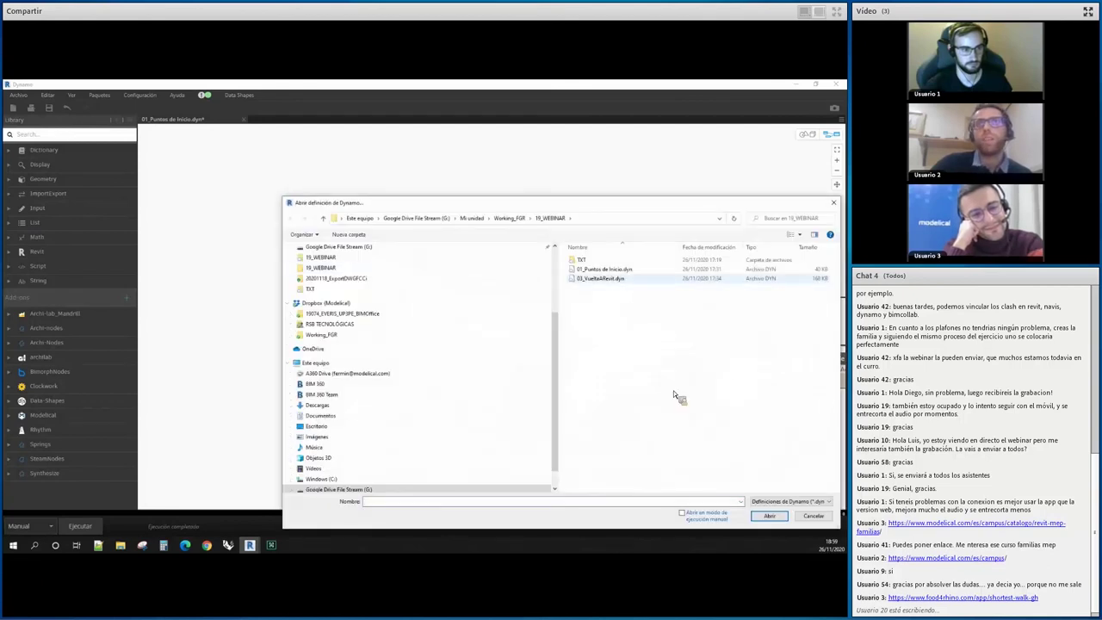
left_click(767, 515)
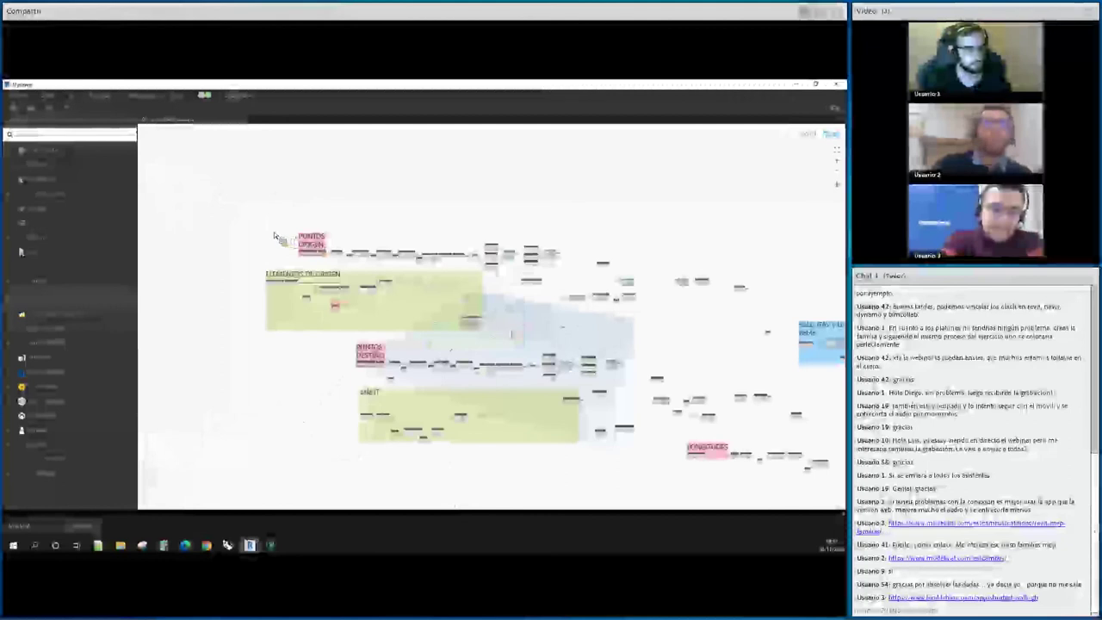
scroll(274, 236, "up", 5)
scroll(301, 229, "down", 4)
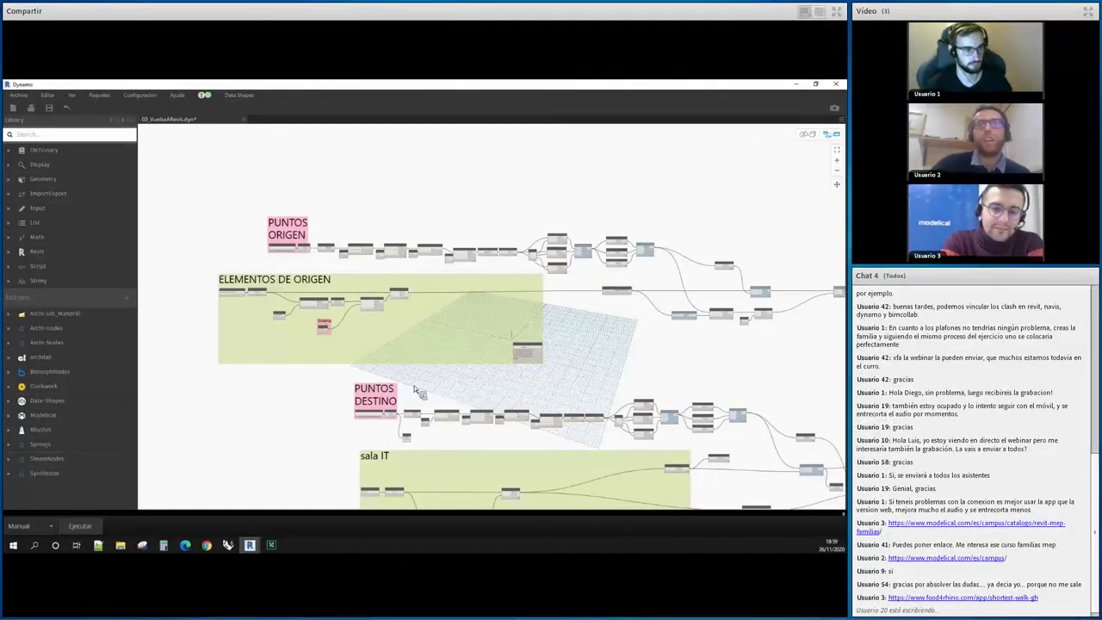
scroll(414, 388, "down", 3)
scroll(626, 415, "up", 3)
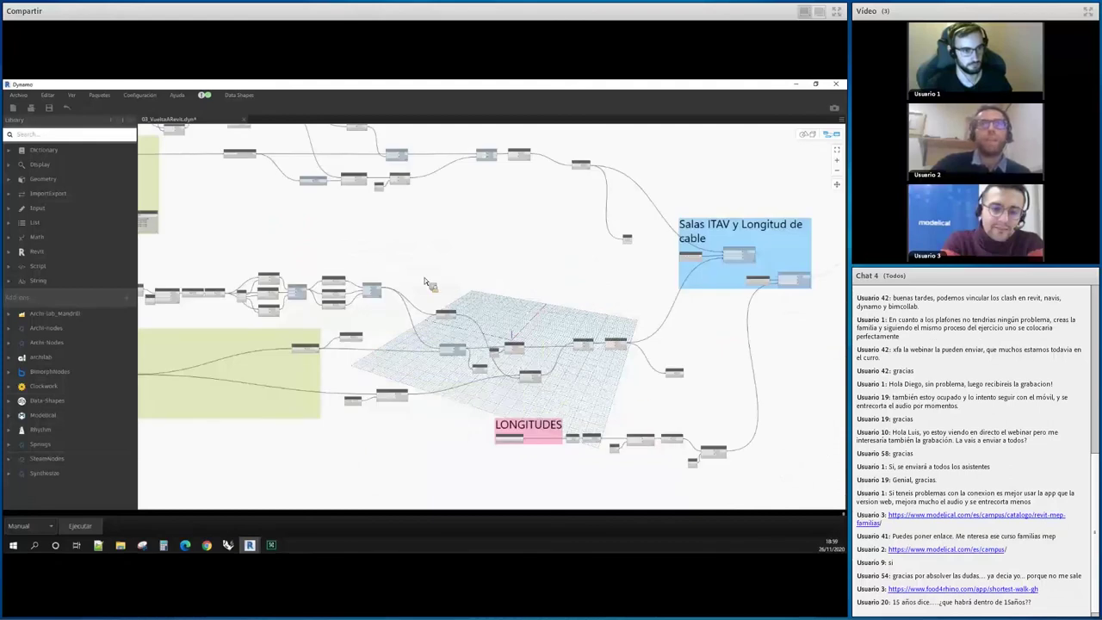
scroll(332, 246, "down", 3)
scroll(262, 232, "up", 3)
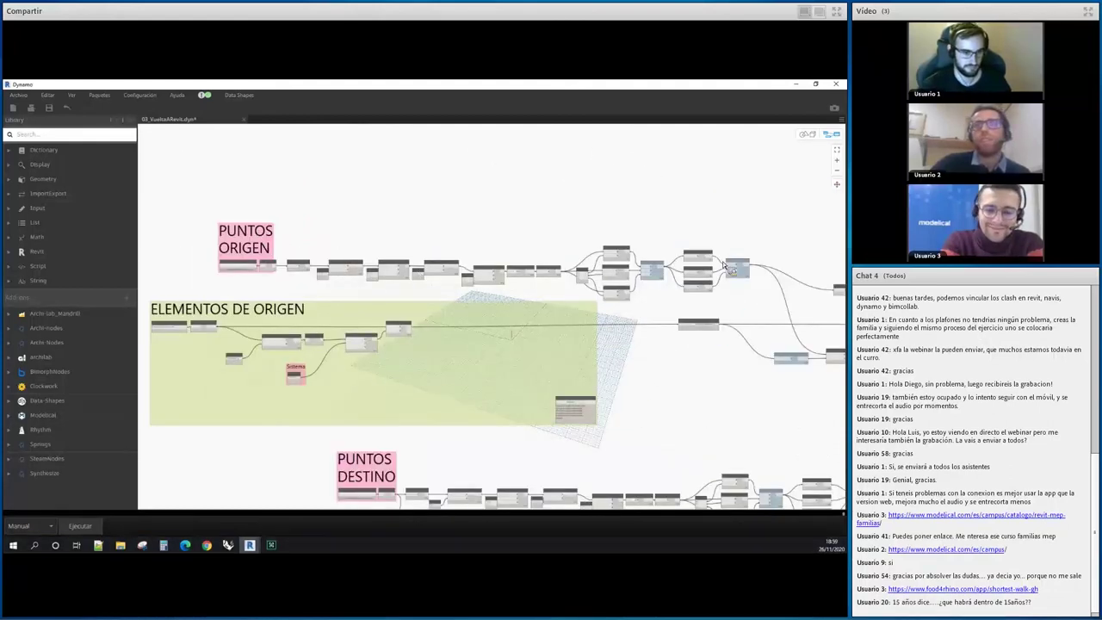
scroll(722, 265, "up", 3)
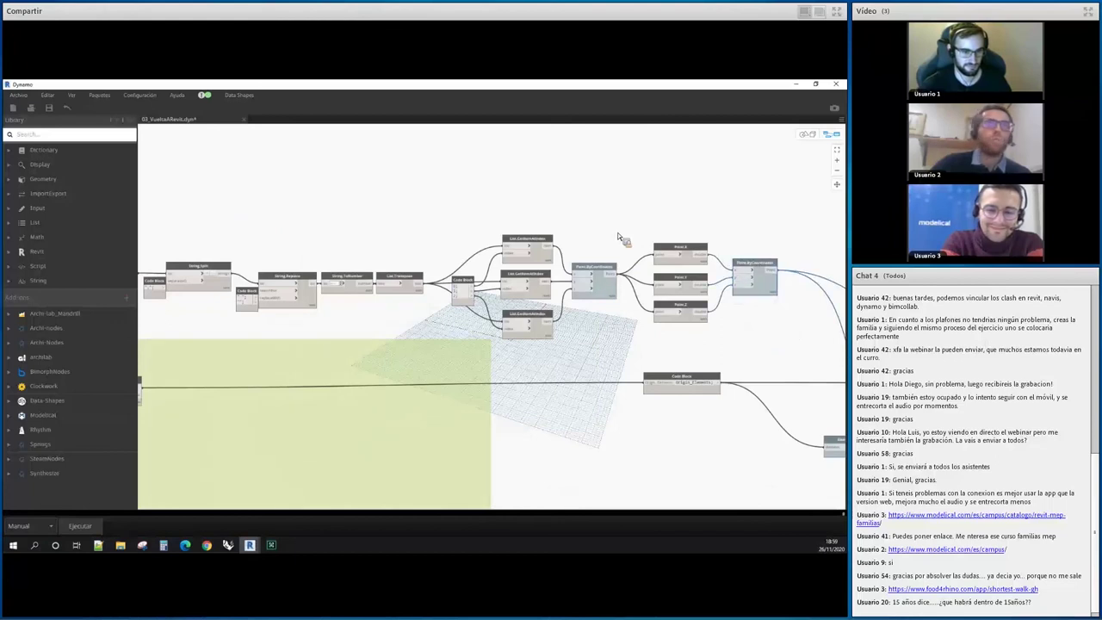
scroll(619, 232, "down", 3)
scroll(623, 229, "down", 2)
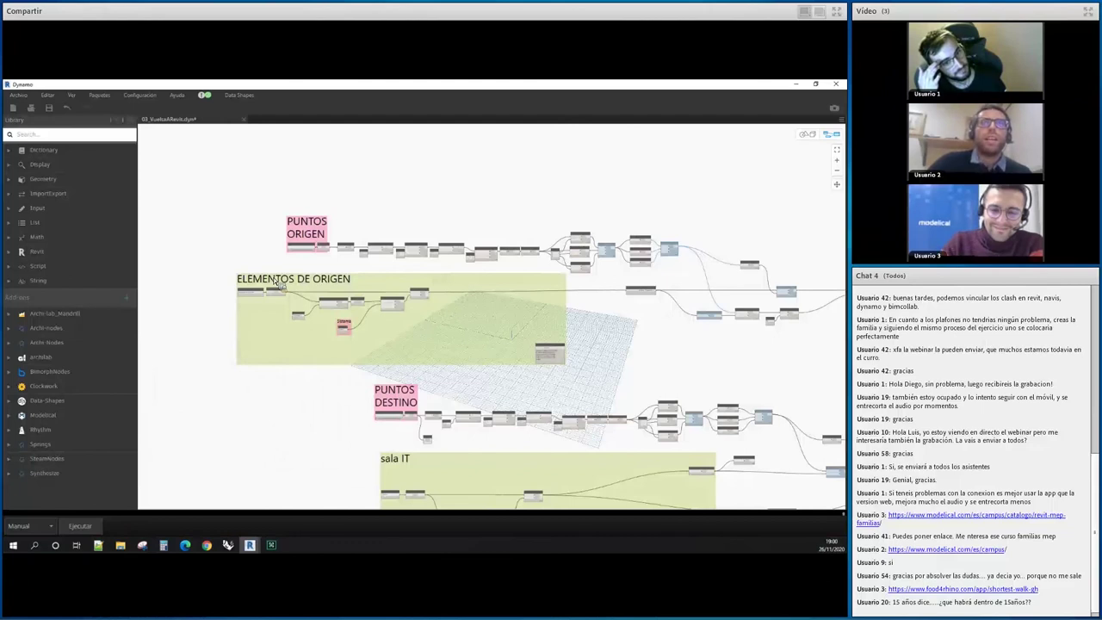
scroll(274, 277, "up", 2)
scroll(397, 281, "down", 2)
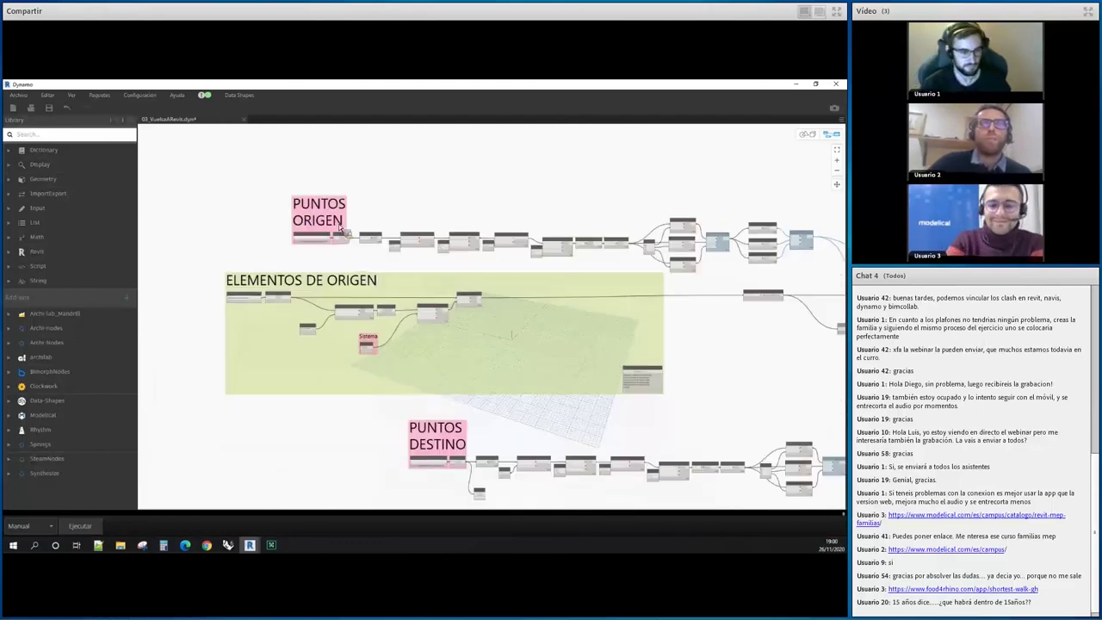
scroll(314, 220, "up", 3)
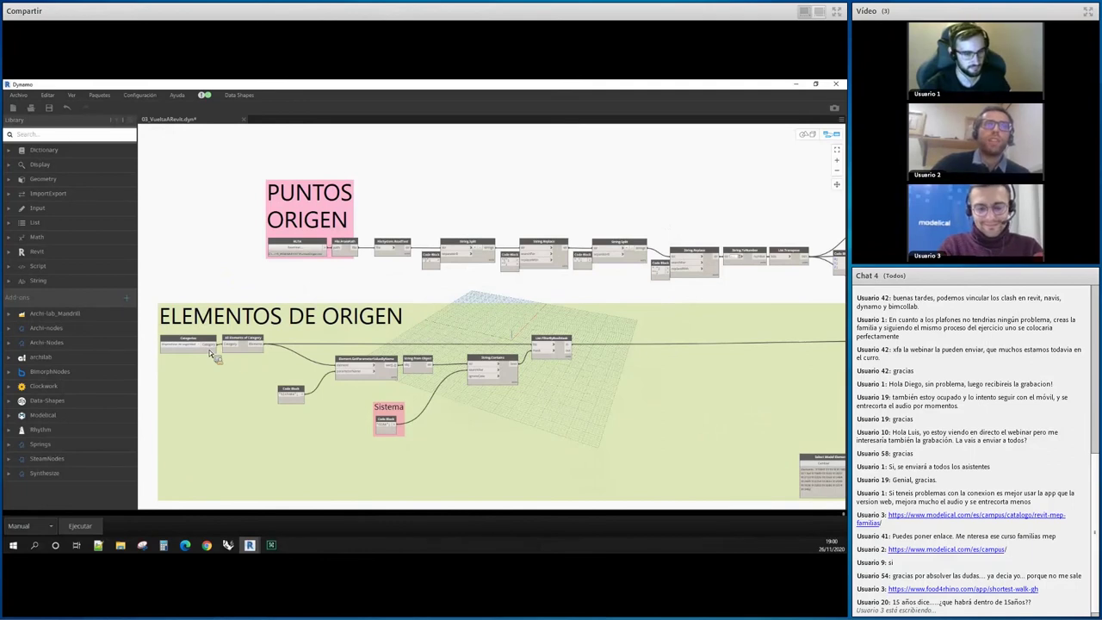
scroll(209, 350, "up", 2)
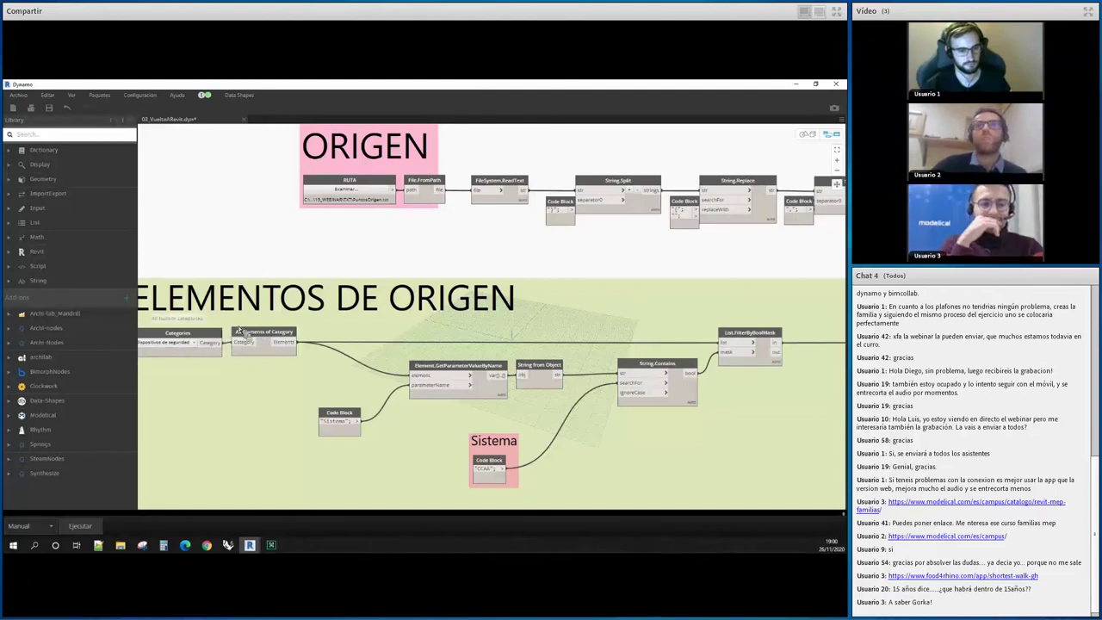
scroll(228, 340, "down", 4)
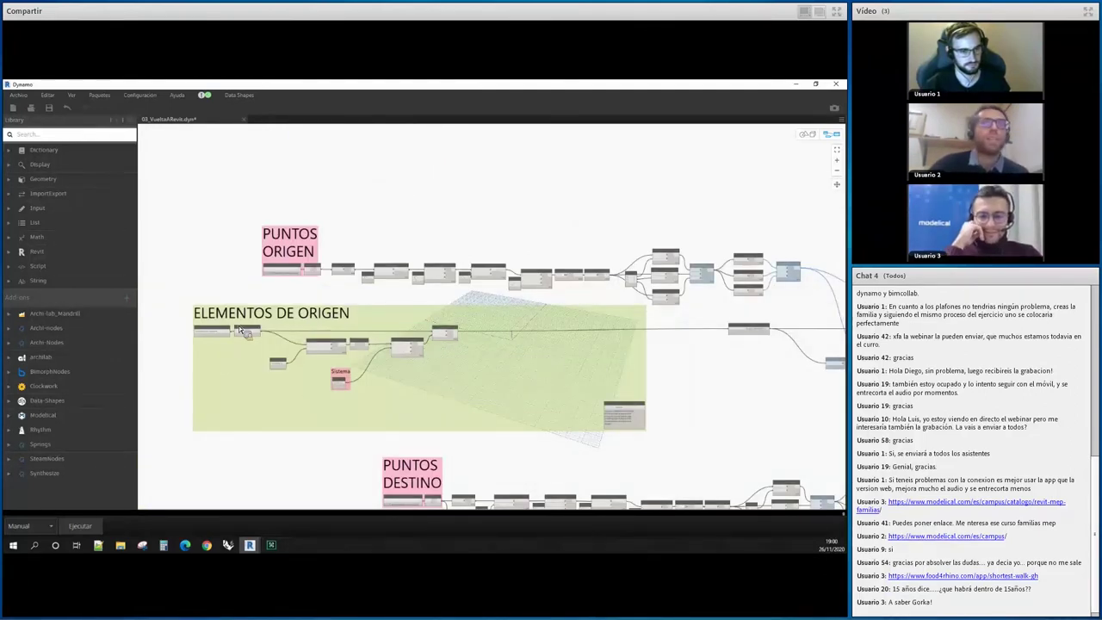
scroll(465, 385, "down", 5)
scroll(465, 385, "up", 5)
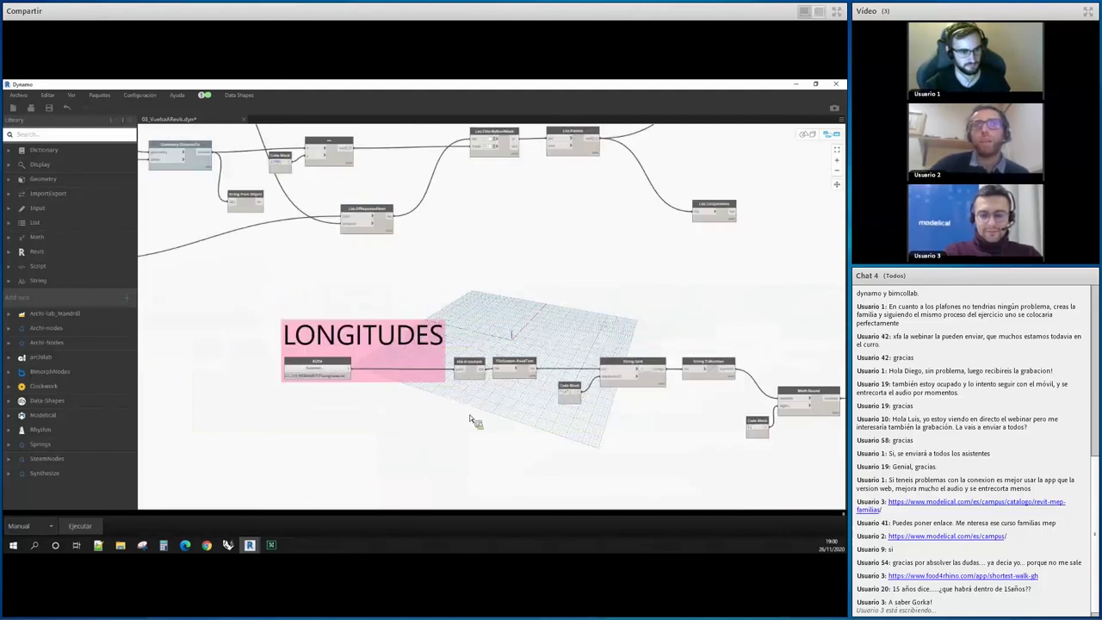
scroll(469, 419, "down", 2)
scroll(491, 258, "down", 2)
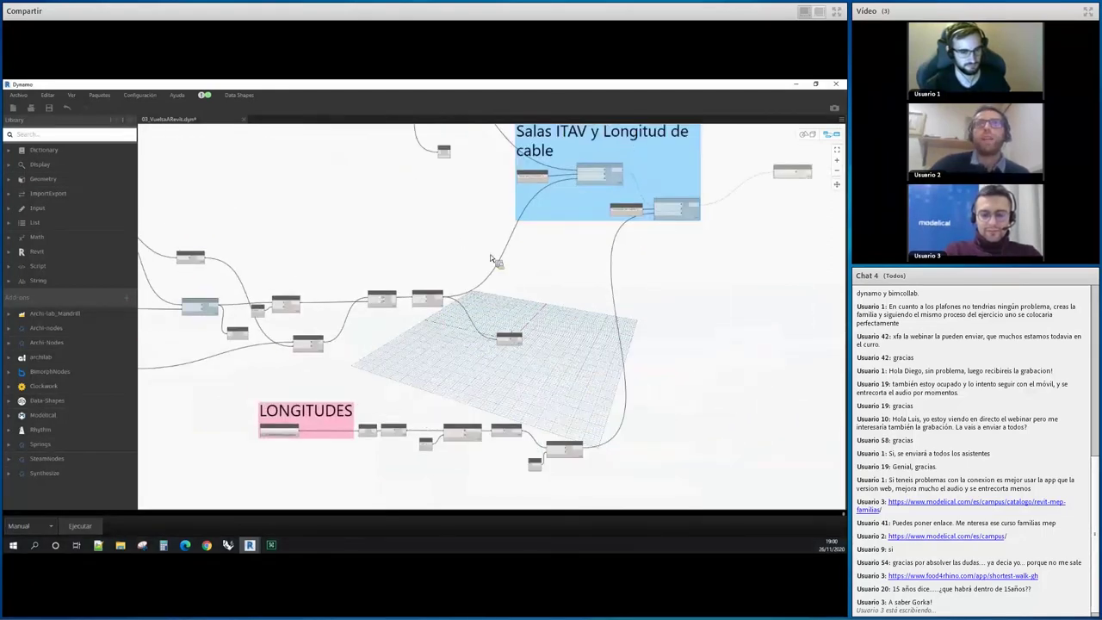
Bring the Salas ITAV y Longitud de cable group into view and review the Watch node's Lector Biométrico list
middle_click_drag(490, 258, 507, 374)
scroll(204, 410, "up", 2)
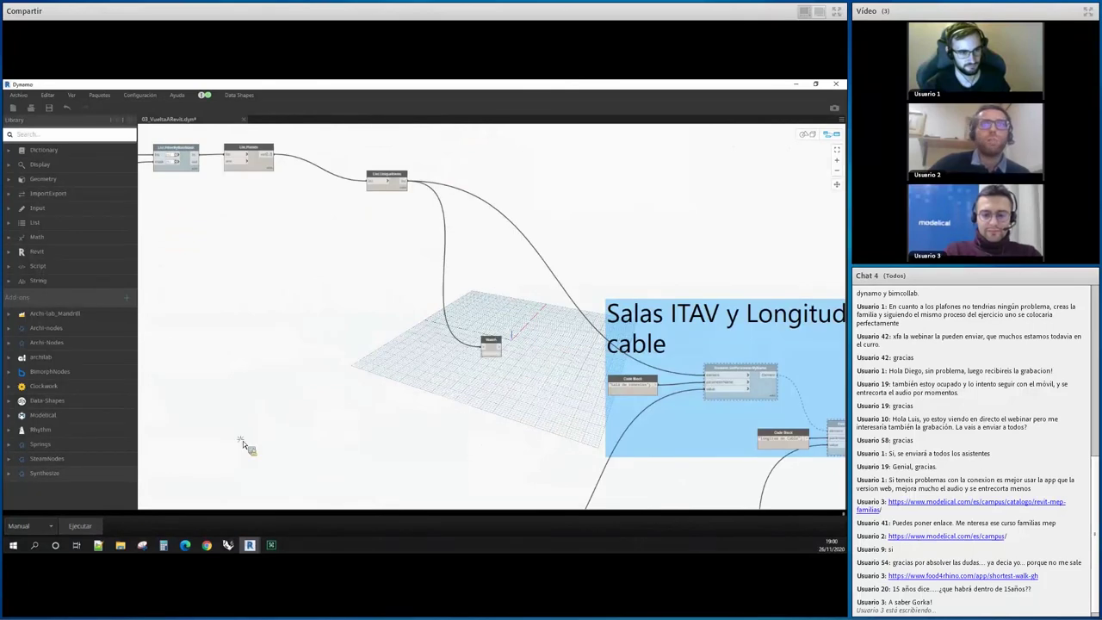
scroll(556, 362, "up", 2)
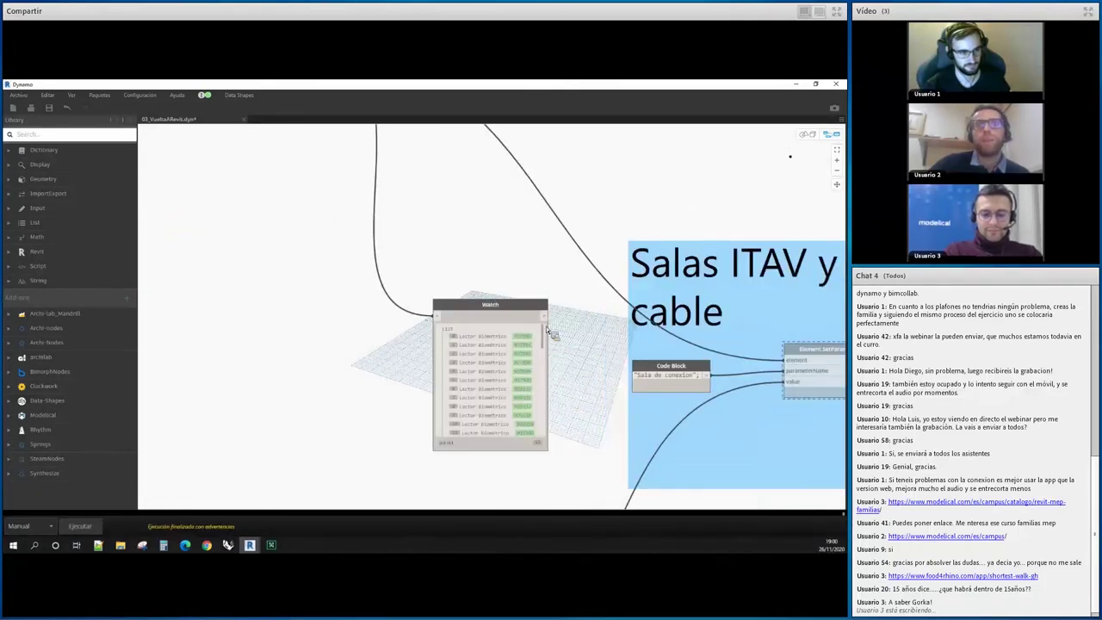
scroll(551, 336, "down", 3)
scroll(506, 271, "up", 4)
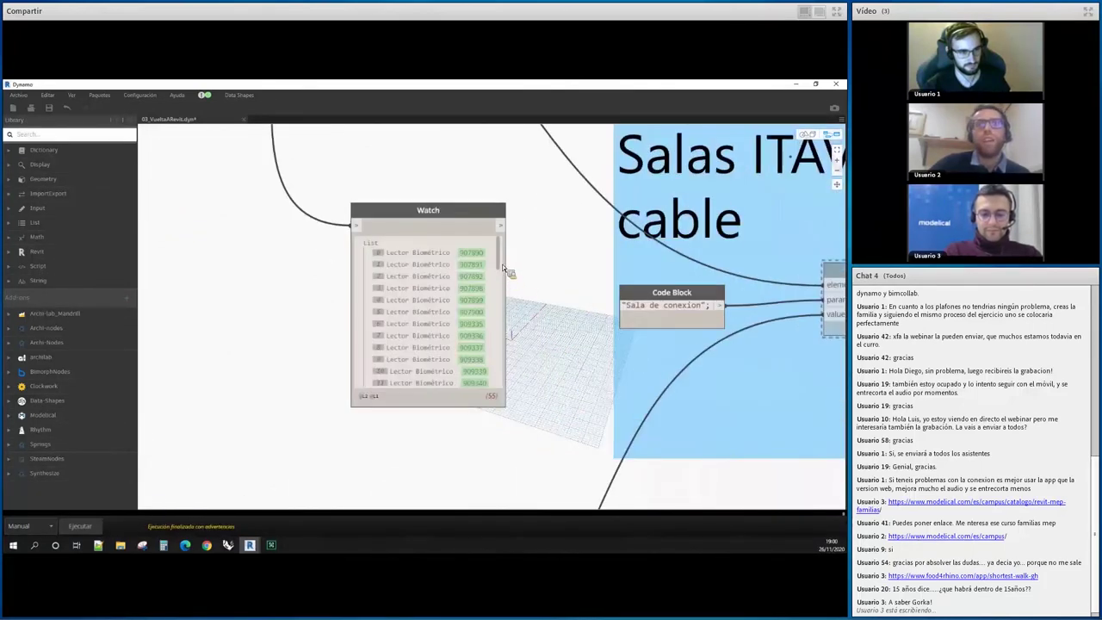
scroll(503, 262, "up", 1)
left_click_drag(497, 245, 556, 383)
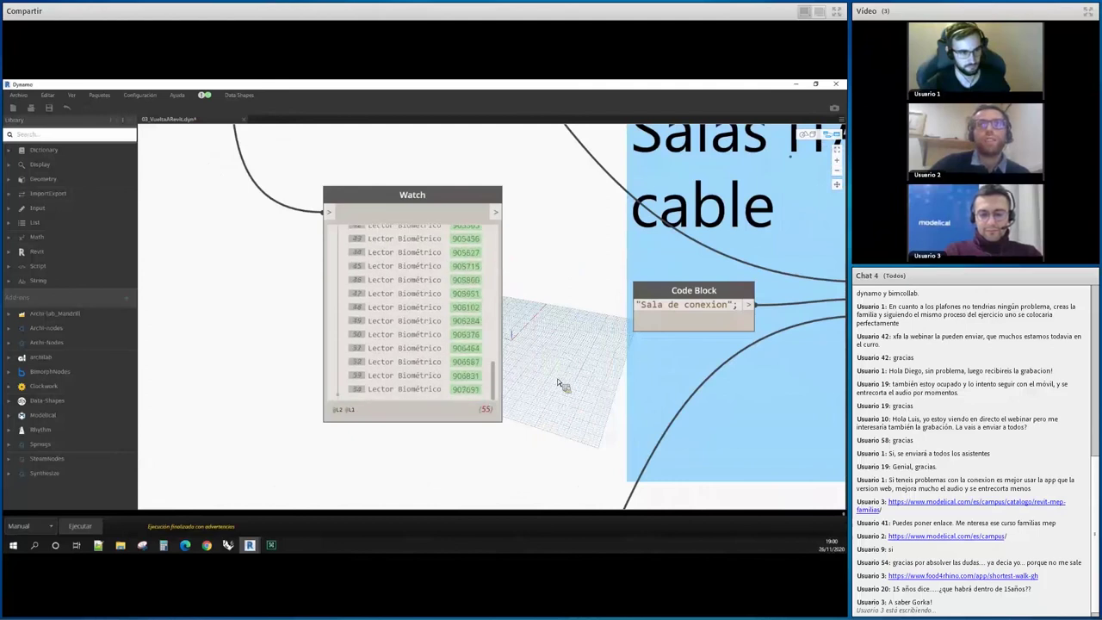
scroll(557, 383, "down", 5)
Expand the List.Flatten preview to check its 55 room codes such as P1-IT-01
middle_click_drag(508, 430, 487, 281)
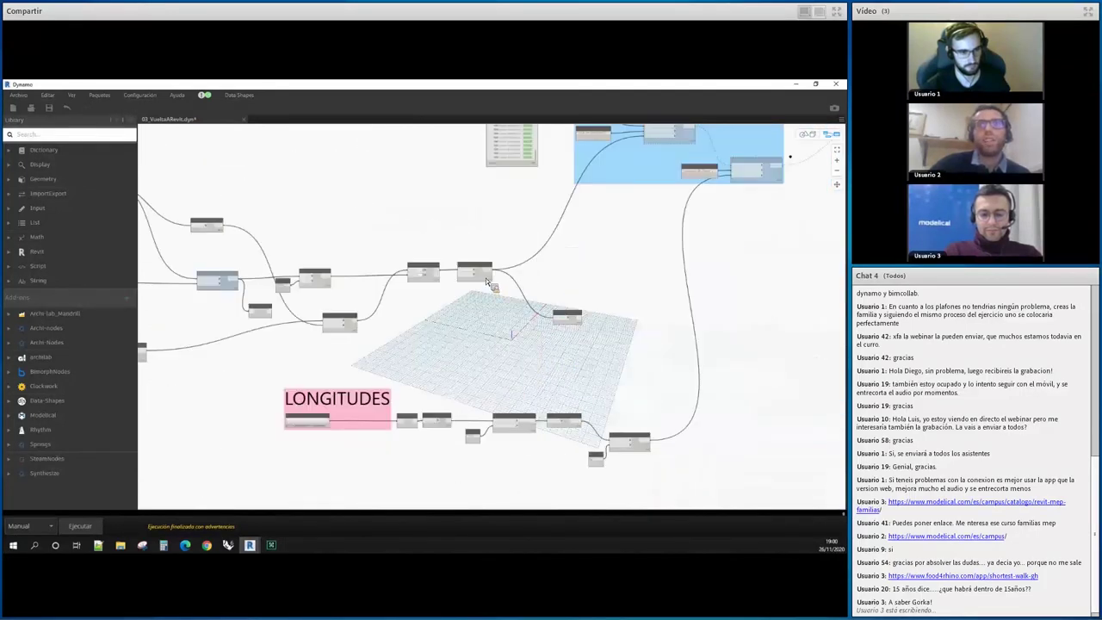
scroll(487, 281, "up", 3)
left_click(494, 290)
scroll(473, 370, "down", 3)
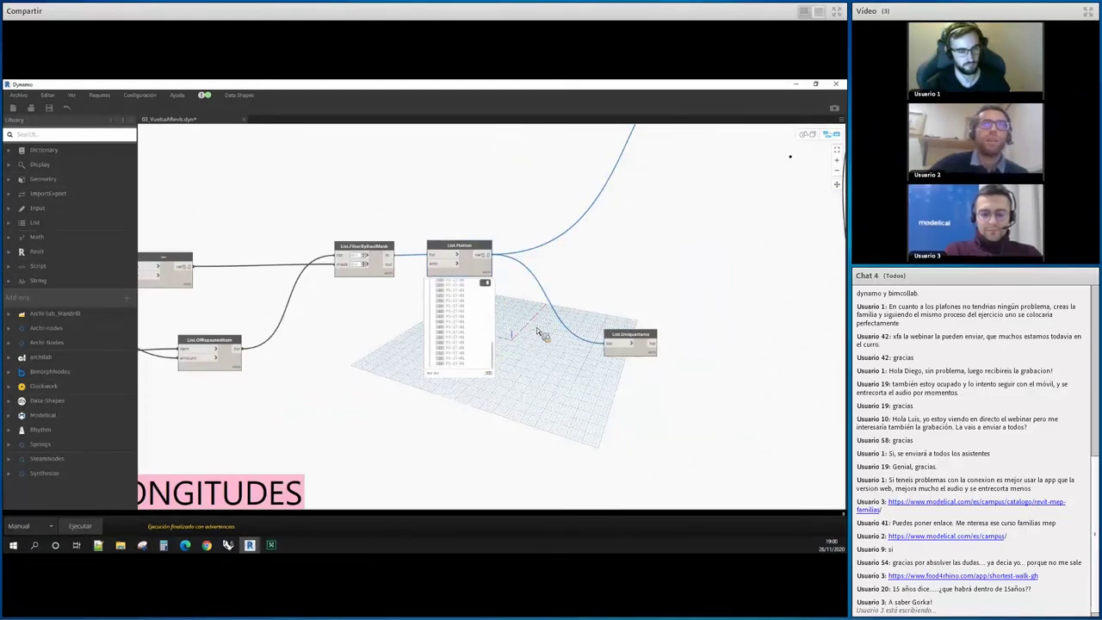
scroll(697, 309, "up", 1)
scroll(687, 312, "up", 1)
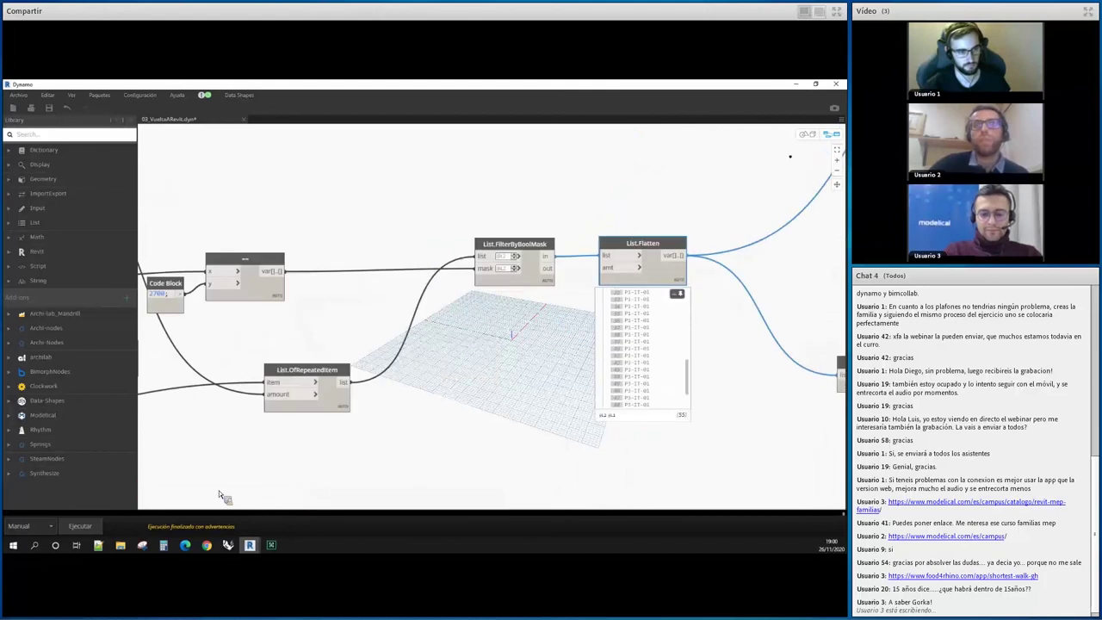
left_click(249, 544)
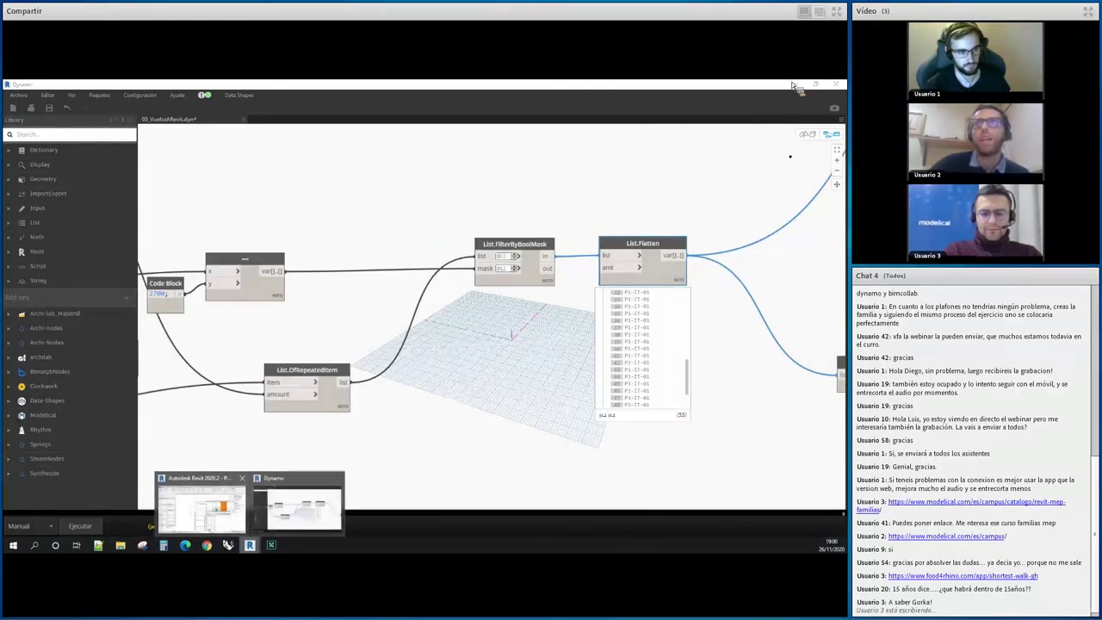
Zoom into the orange Sala IT space in Revit and confirm its room code P2-IT-02
left_click(215, 512)
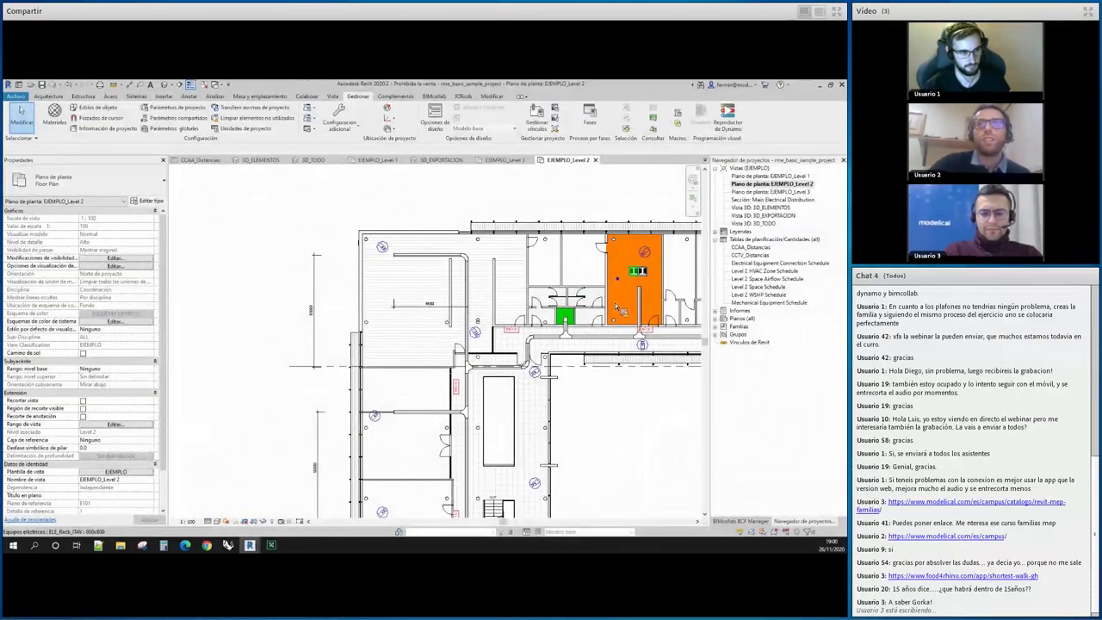
scroll(617, 306, "up", 2)
scroll(611, 301, "up", 1)
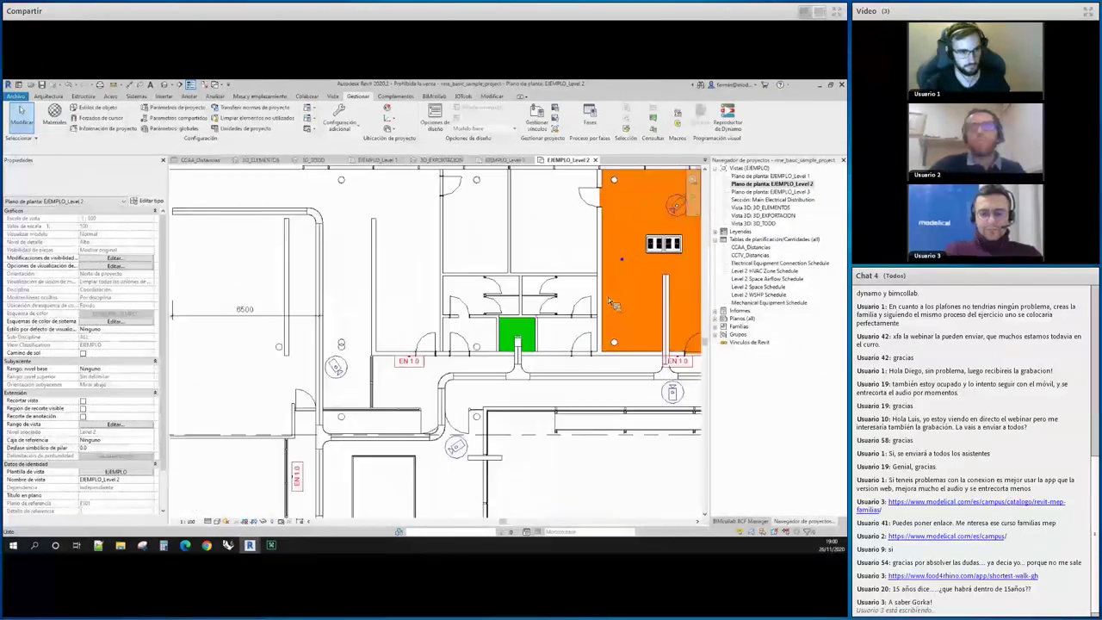
left_click(275, 298)
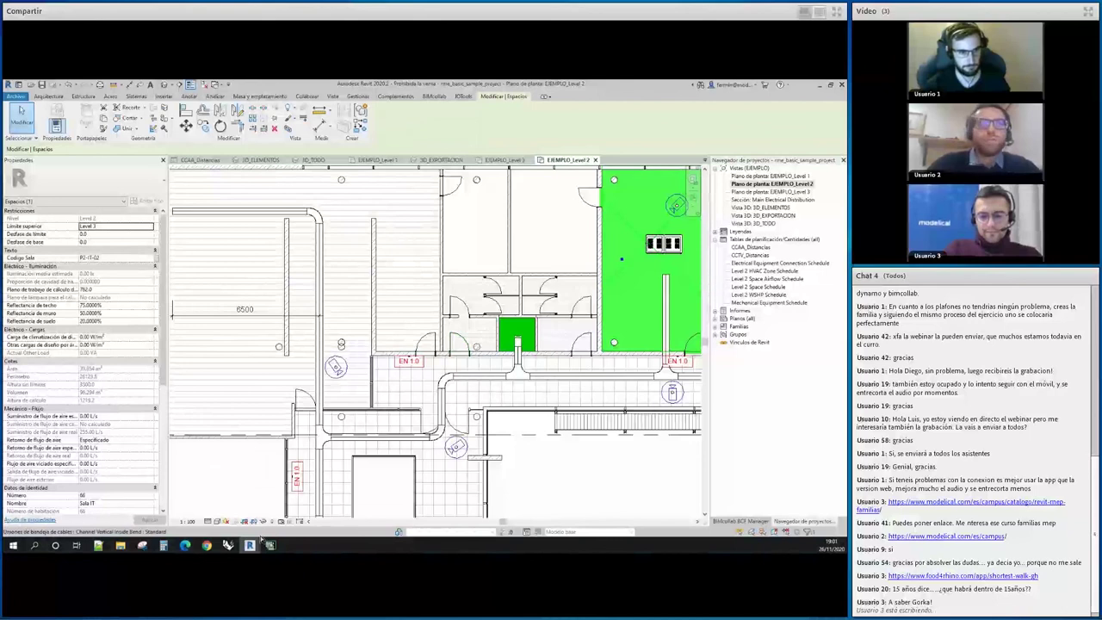
mouse_move(250, 545)
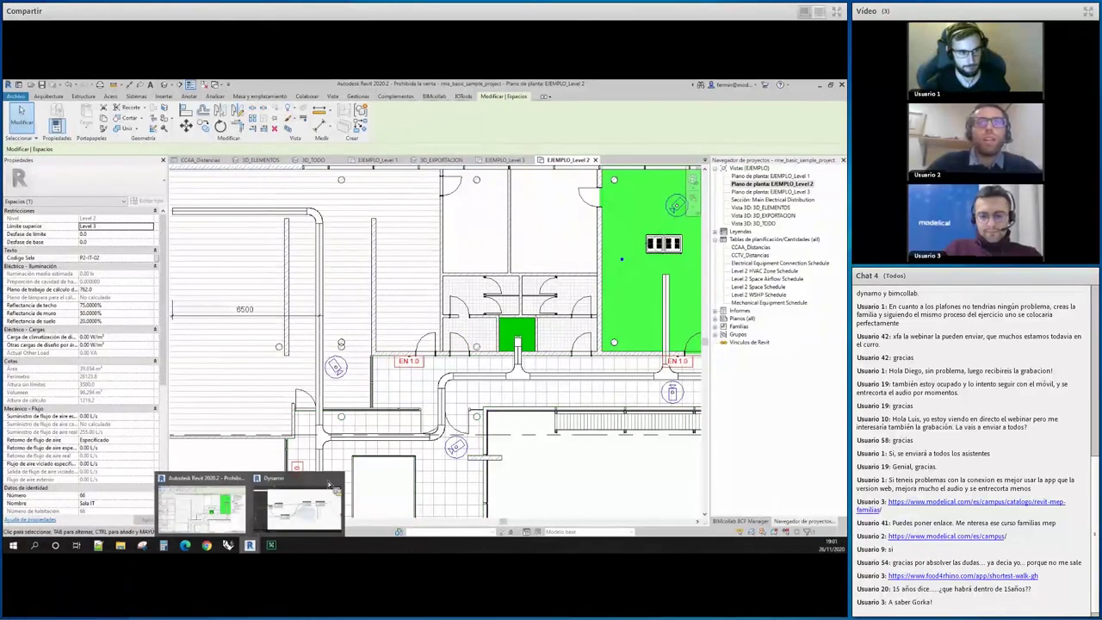
left_click(330, 490)
Zoom into the Salas ITAV group and check the Element.SetParameterByName node options without changing anything
scroll(631, 402, "down", 5)
scroll(615, 407, "up", 2)
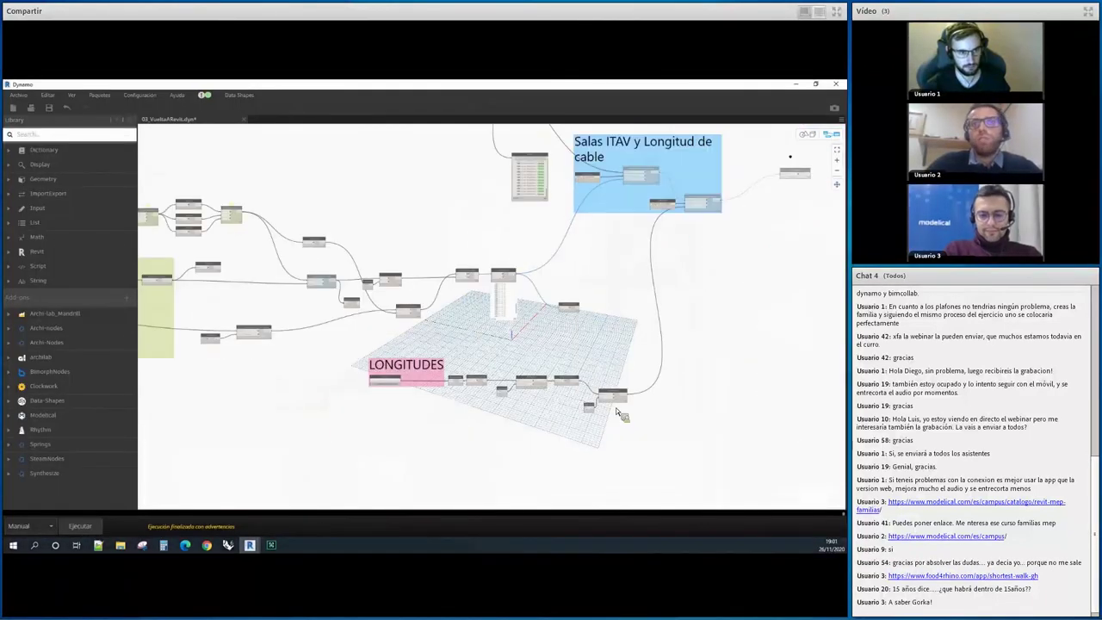
scroll(615, 409, "up", 3)
scroll(615, 417, "up", 2)
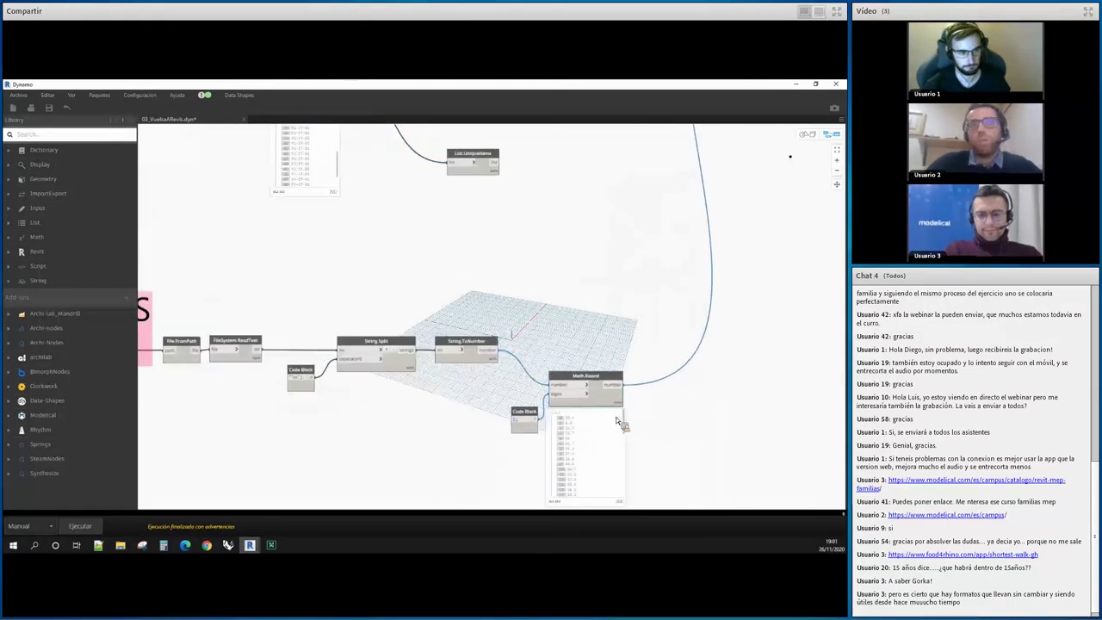
scroll(616, 416, "up", 2)
scroll(629, 389, "down", 3)
scroll(673, 195, "down", 2)
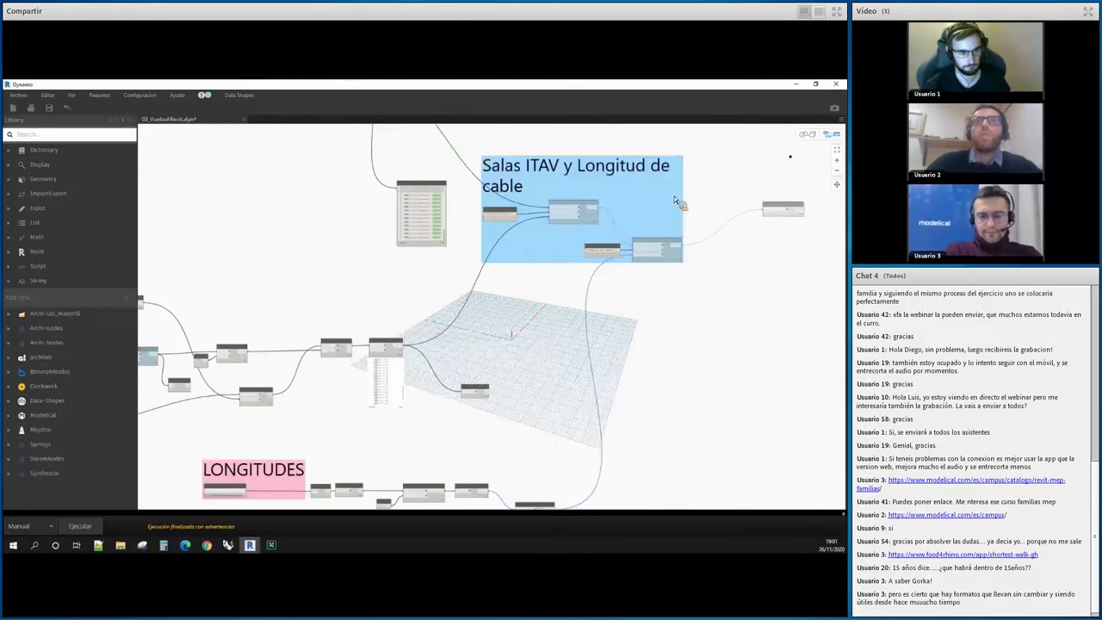
scroll(523, 220, "up", 3)
scroll(499, 232, "up", 2)
right_click(465, 242)
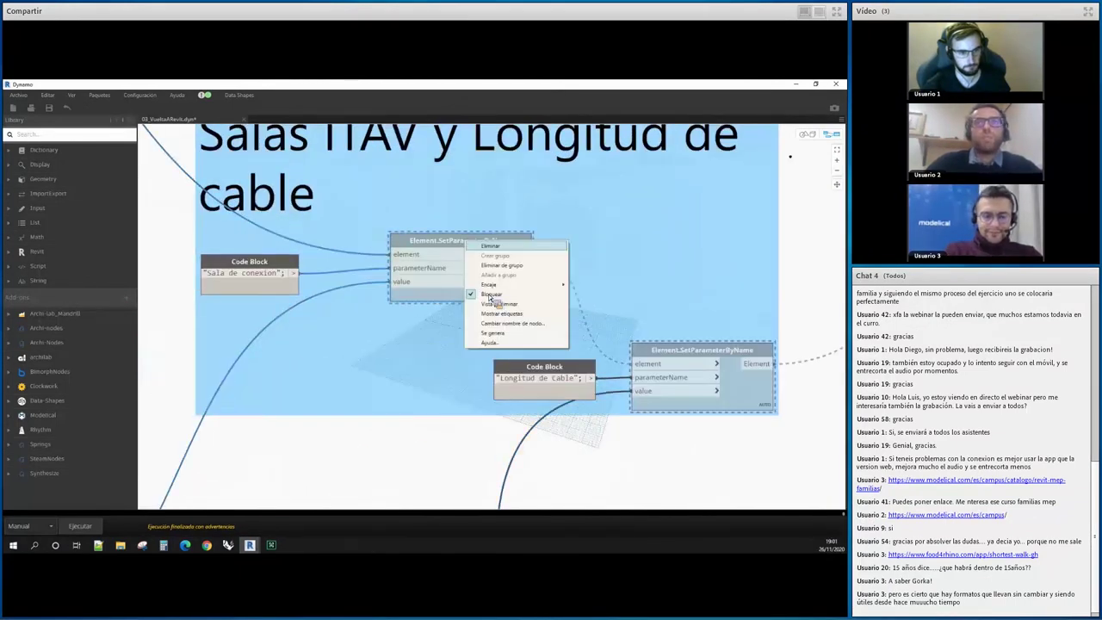
left_click(451, 432)
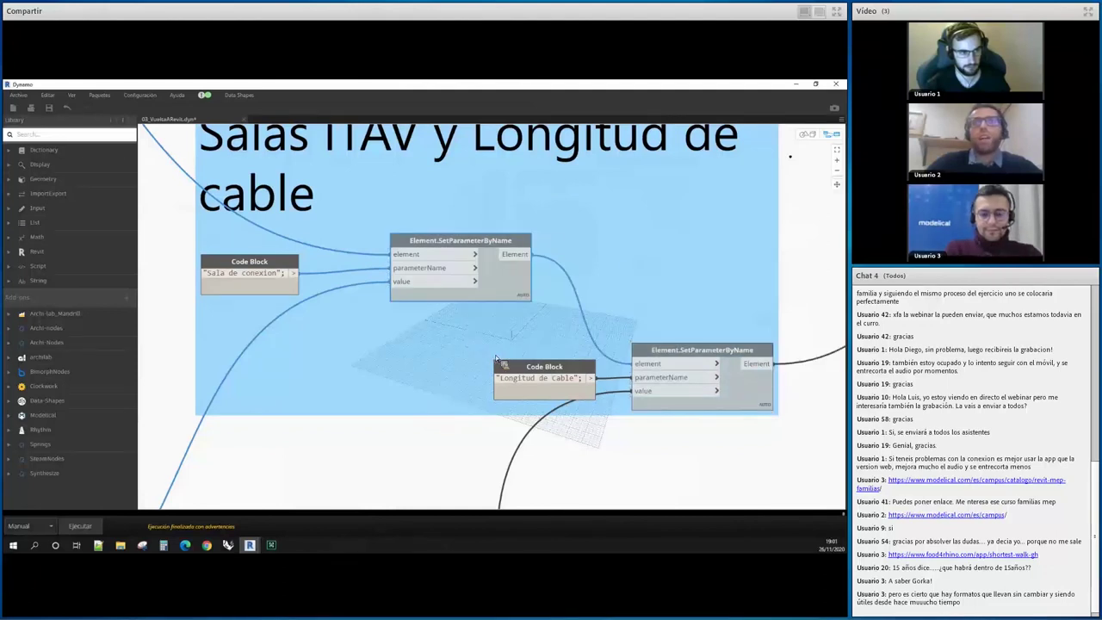
scroll(478, 361, "down", 2)
scroll(484, 362, "down", 1)
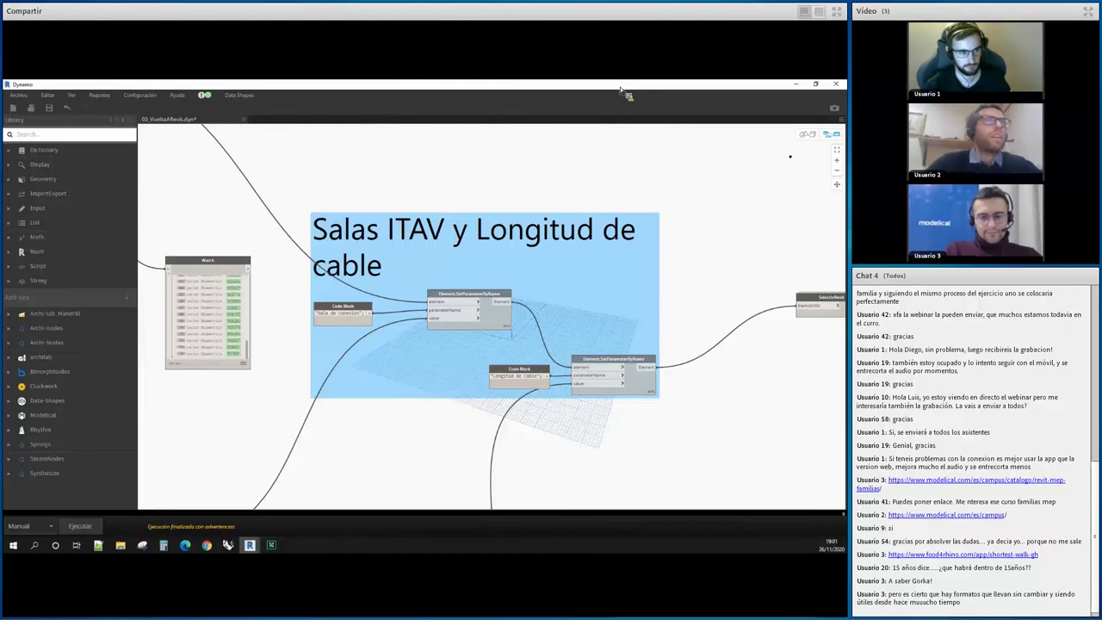
left_click(796, 84)
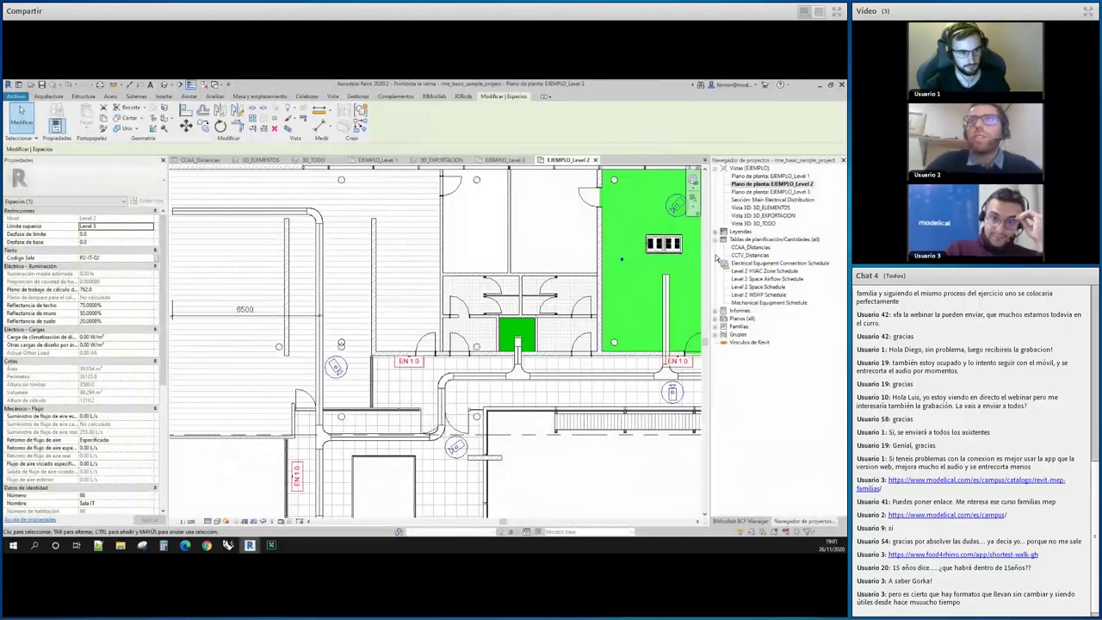
double_click(752, 247)
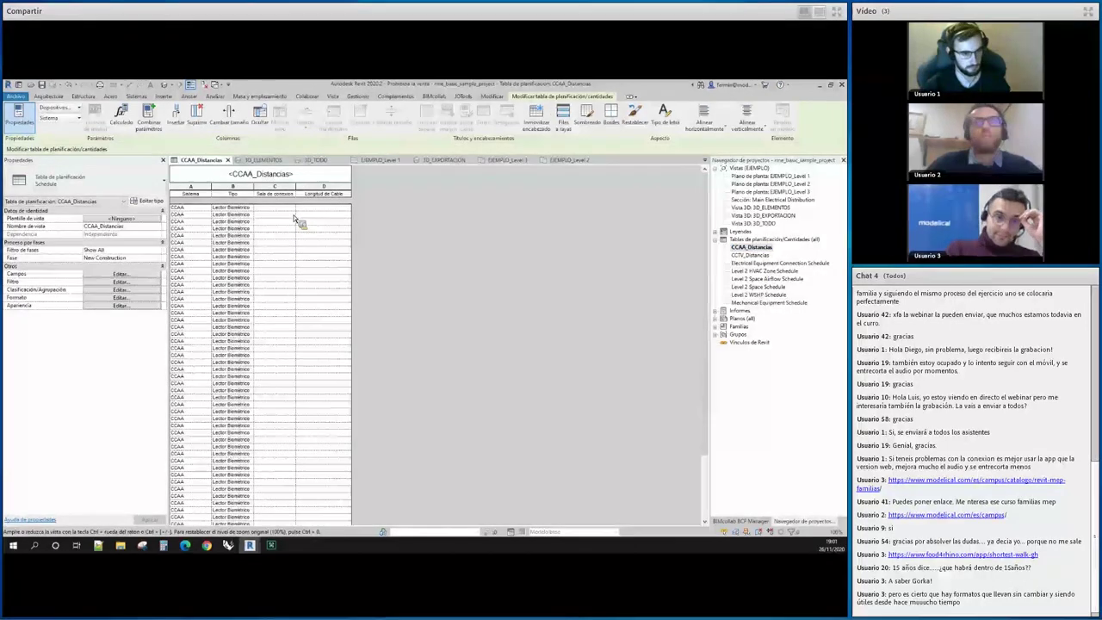
scroll(294, 222, "down", 1)
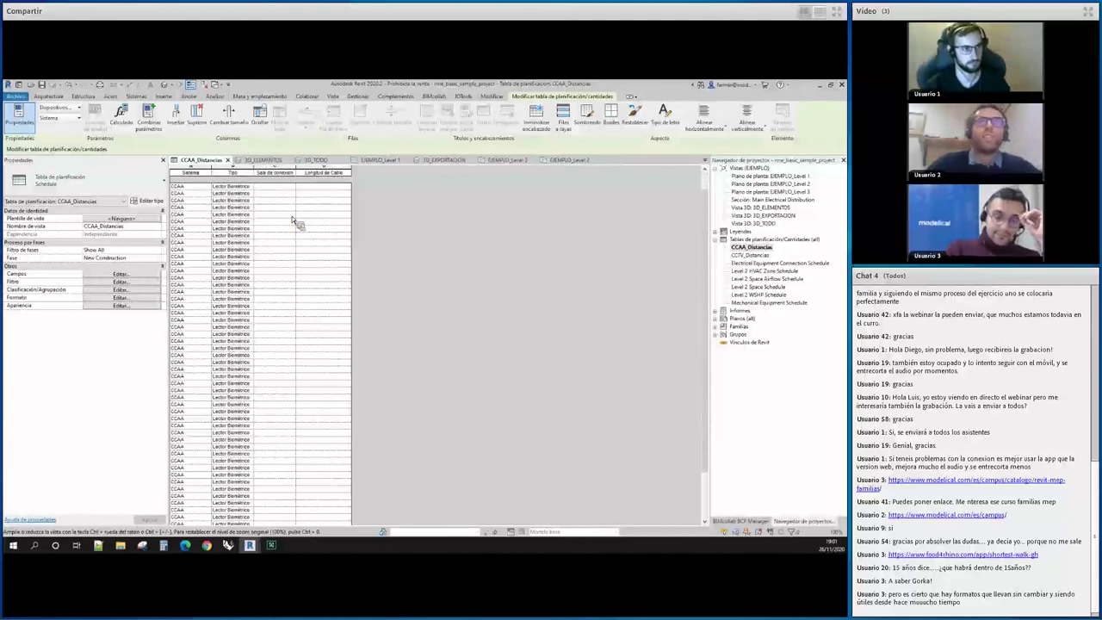
scroll(294, 232, "down", 2)
scroll(287, 301, "up", 3)
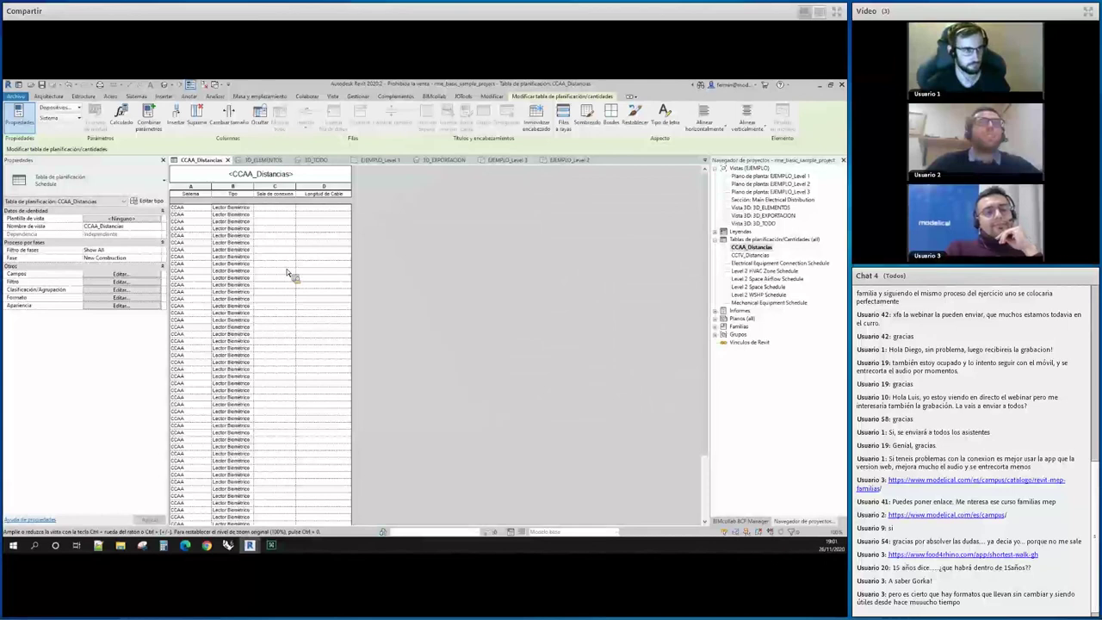
scroll(287, 272, "down", 2)
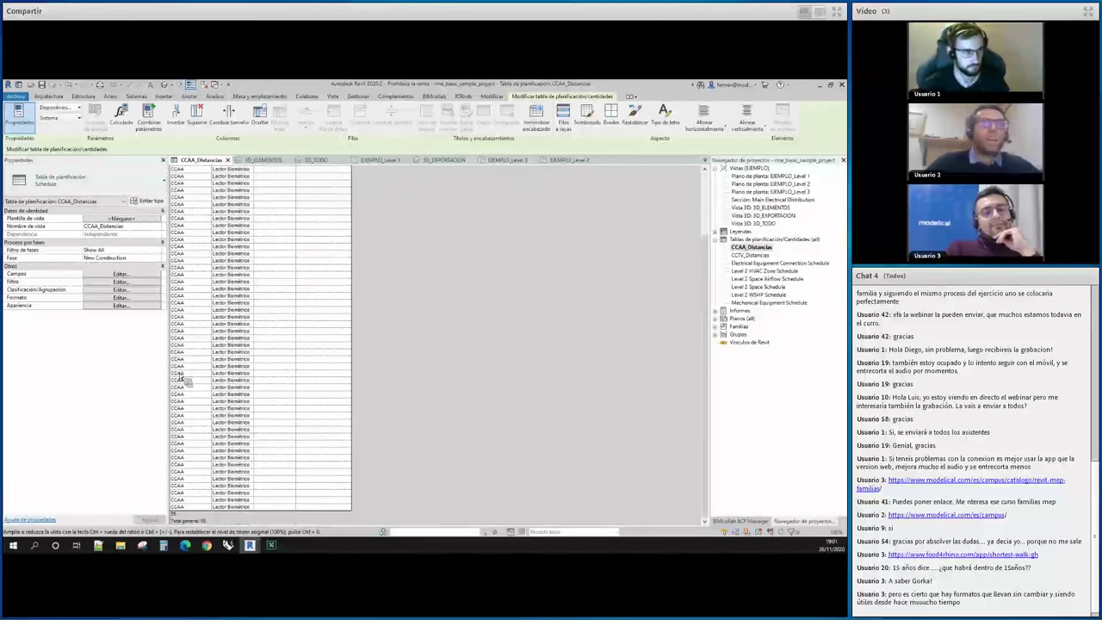
scroll(379, 344, "up", 2)
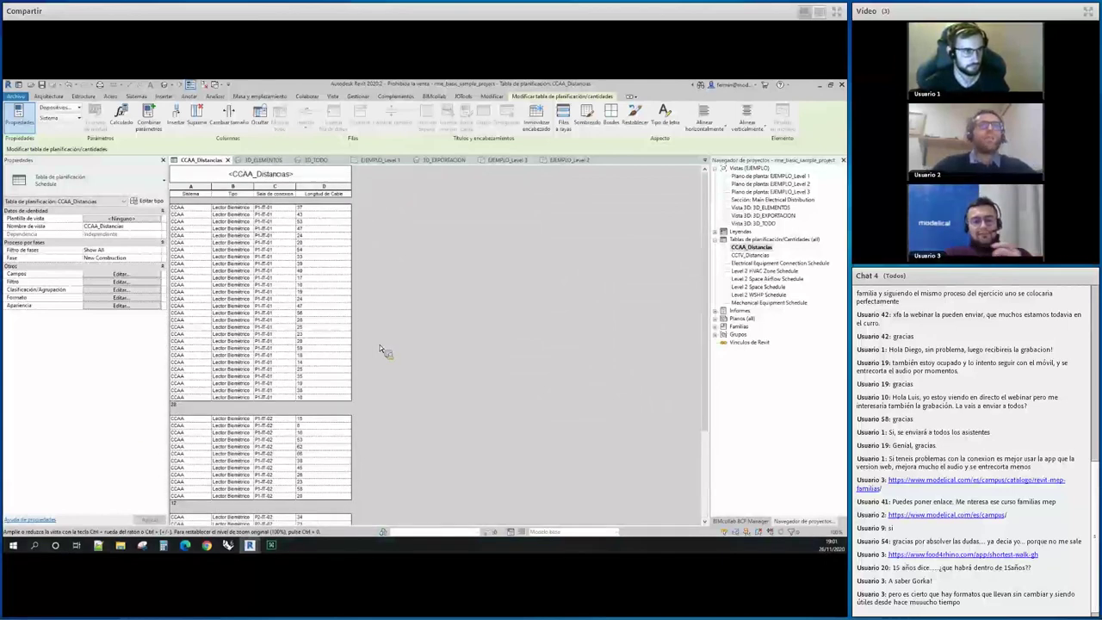
scroll(376, 354, "down", 2)
scroll(376, 354, "up", 2)
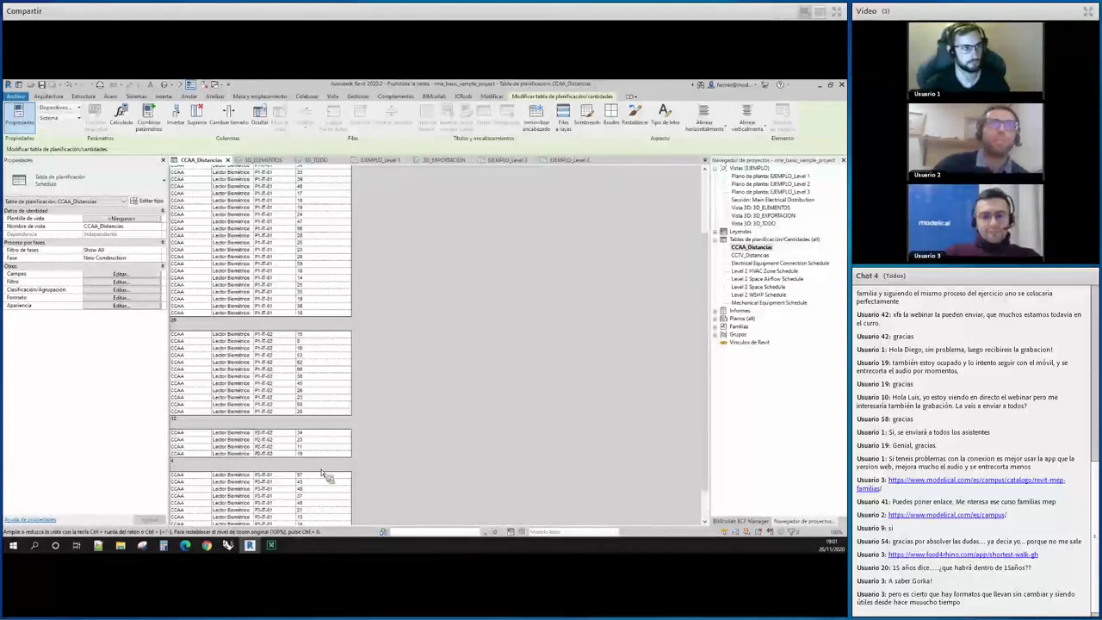
scroll(327, 477, "down", 3)
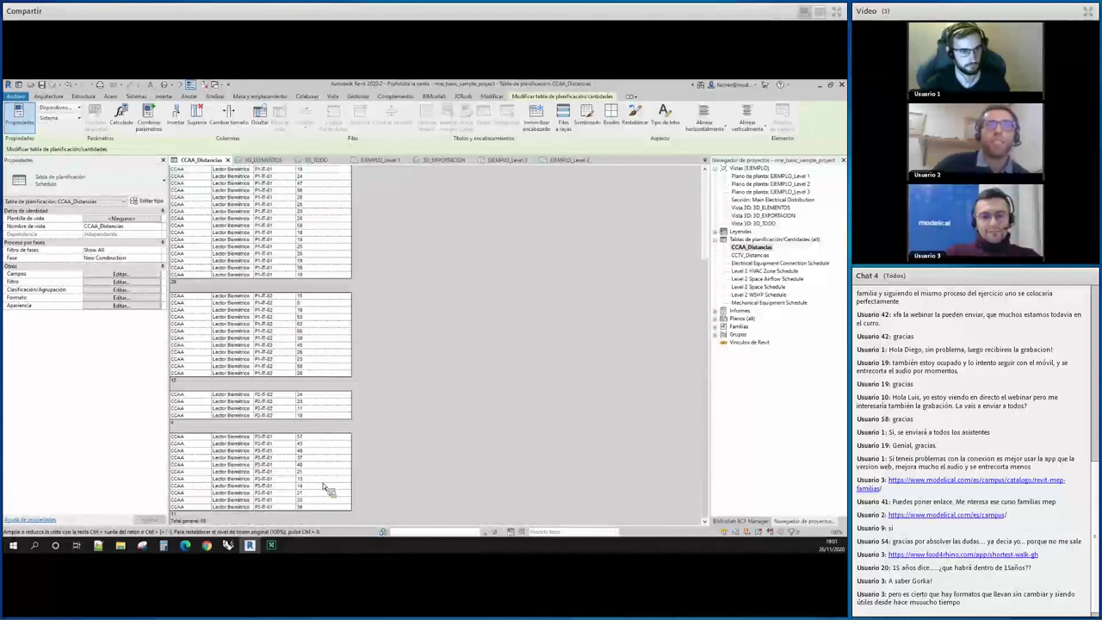
Raise the Grasshopper Distancia máxima Sistema slider from 50 to 878
left_click(232, 547)
scroll(479, 310, "down", 3)
scroll(514, 268, "up", 3)
scroll(515, 268, "up", 2)
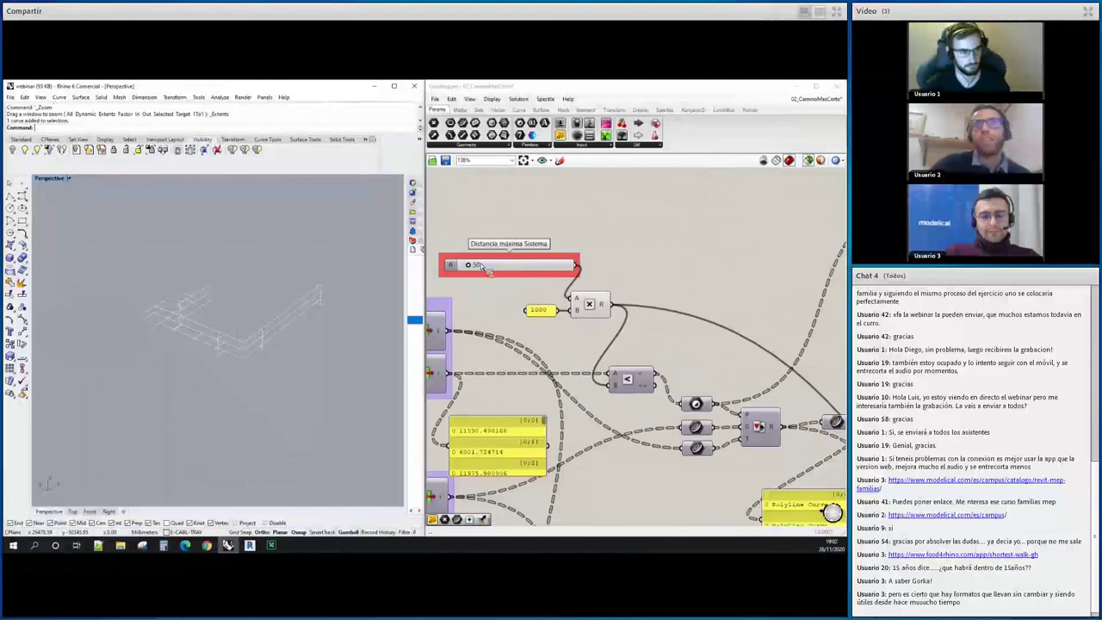
left_click_drag(467, 264, 581, 284)
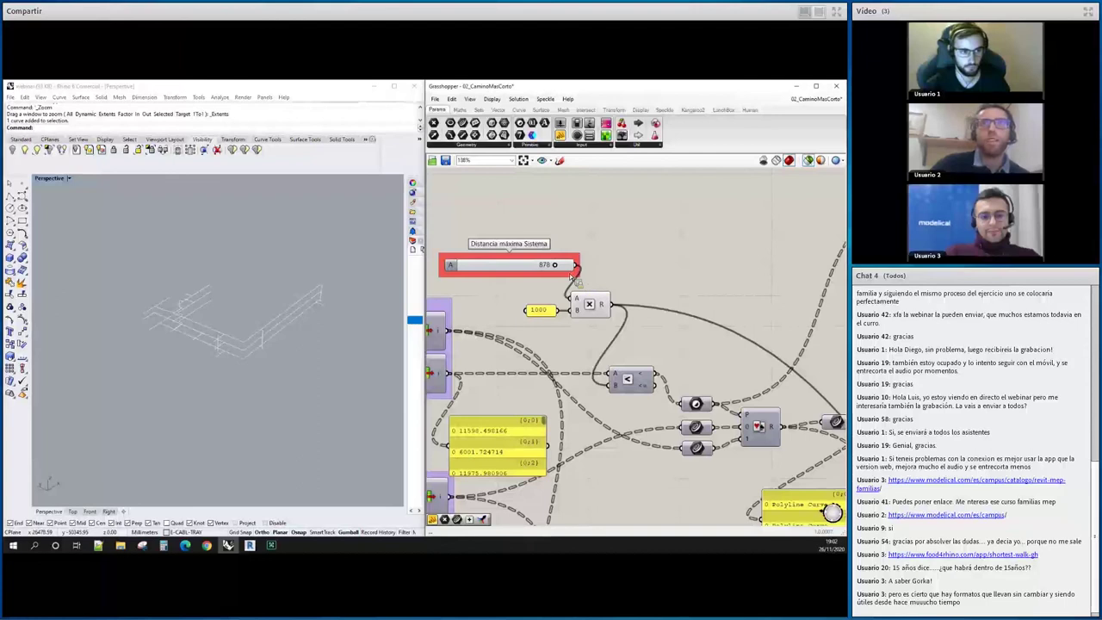
scroll(599, 307, "down", 5)
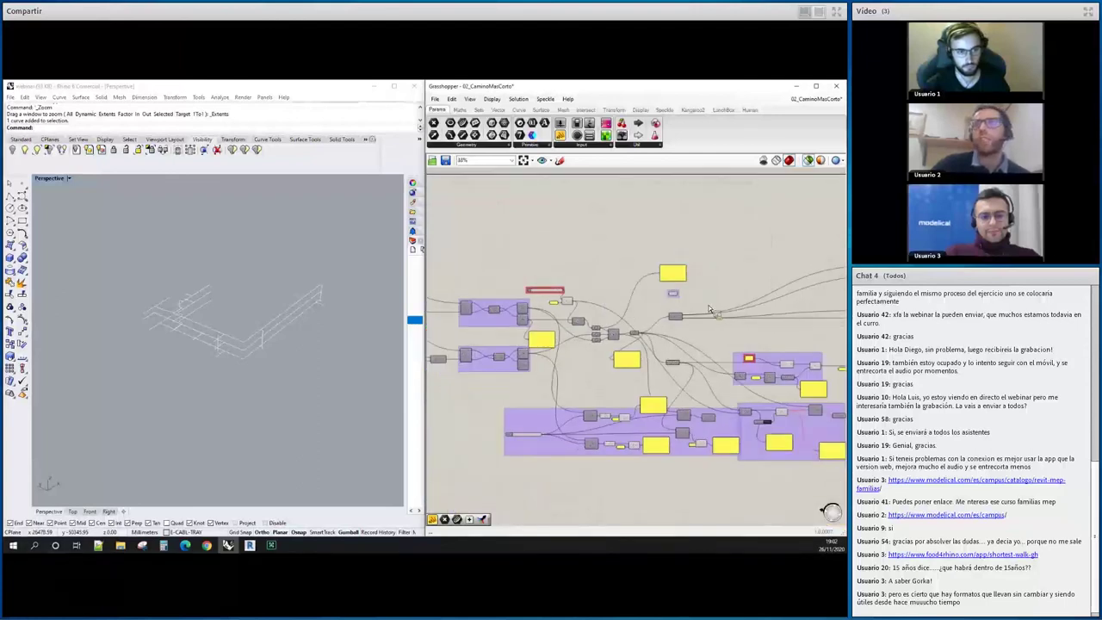
scroll(647, 297, "up", 3)
scroll(647, 297, "up", 2)
Check the Puntos de Origen, Puntos de Destino and Distancias panel options, leaving them unchanged
right_click(628, 297)
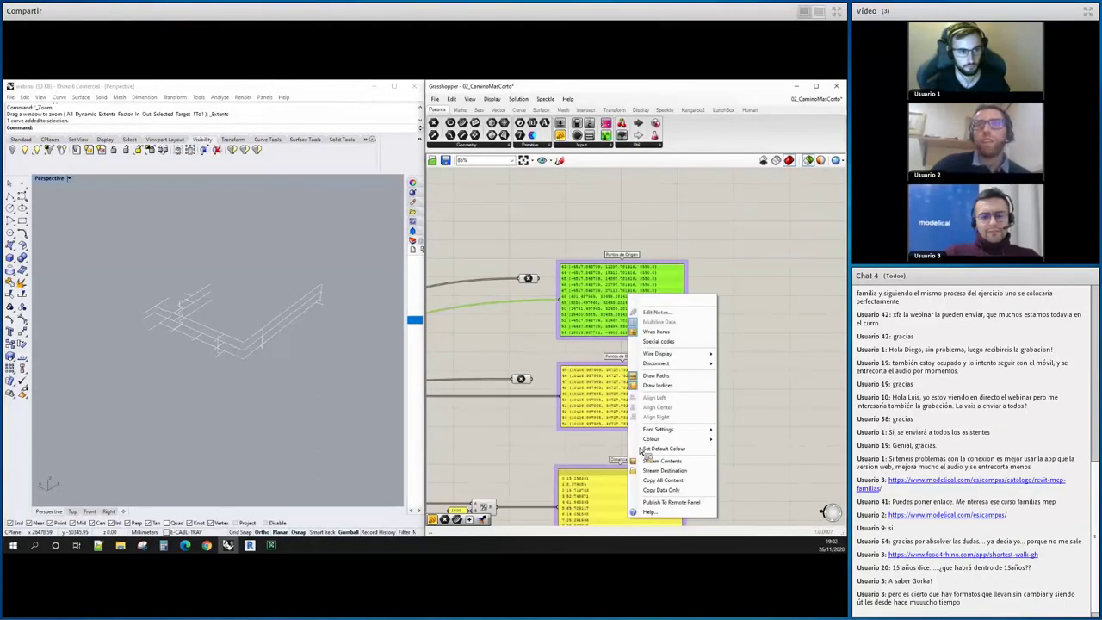
left_click(662, 387)
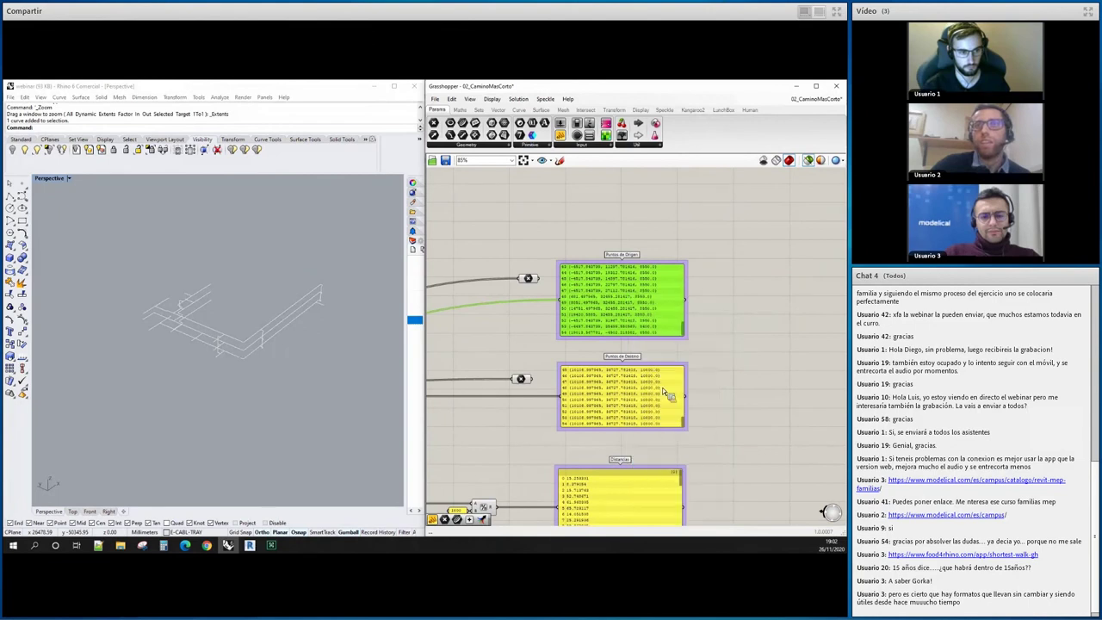
right_click(663, 404)
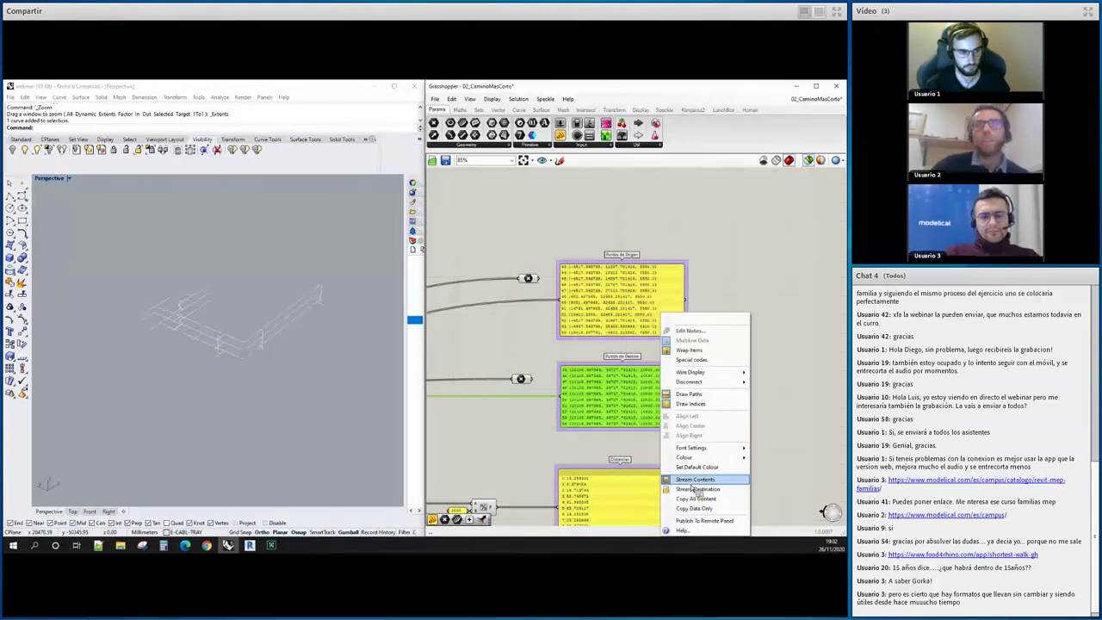
scroll(680, 295, "down", 5)
scroll(680, 295, "down", 2)
scroll(679, 294, "up", 8)
left_click(680, 293)
right_click(678, 289)
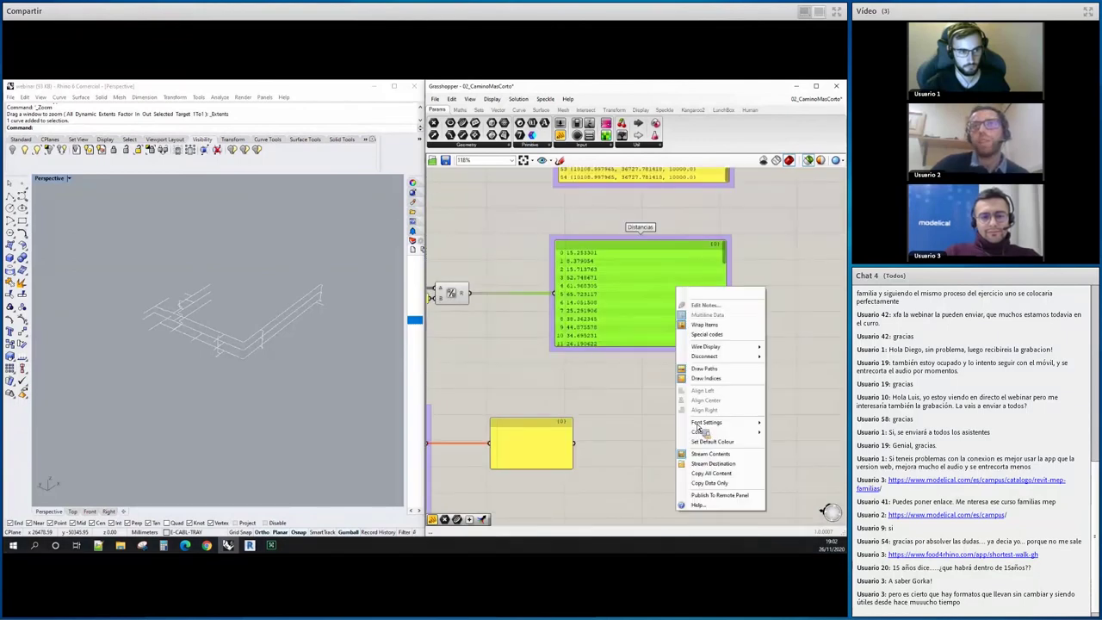
left_click(276, 430)
mouse_move(249, 545)
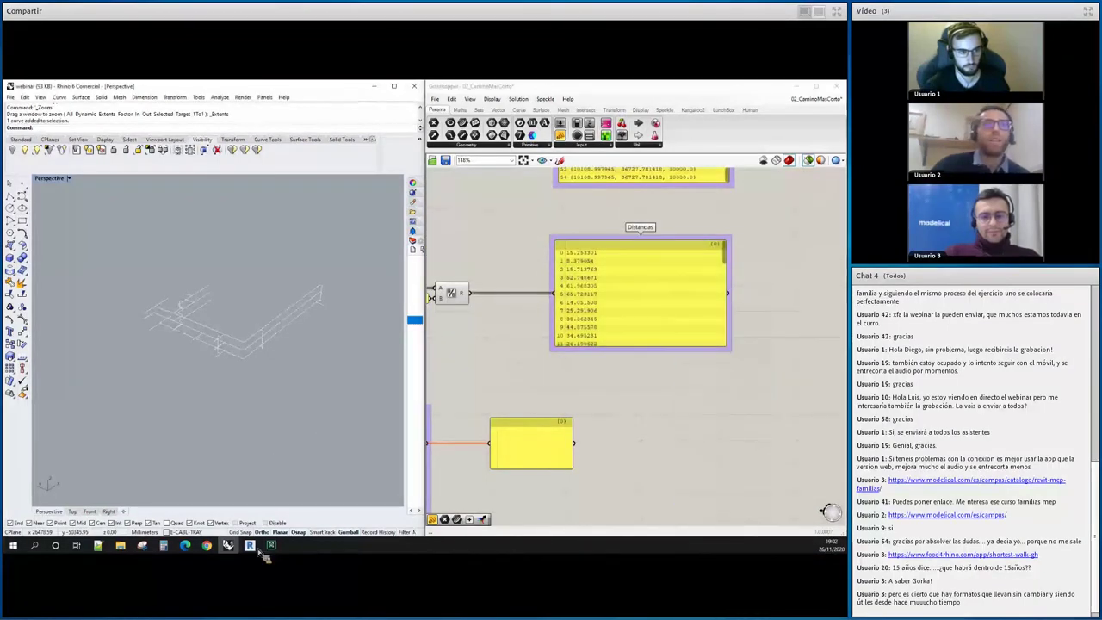
left_click(239, 511)
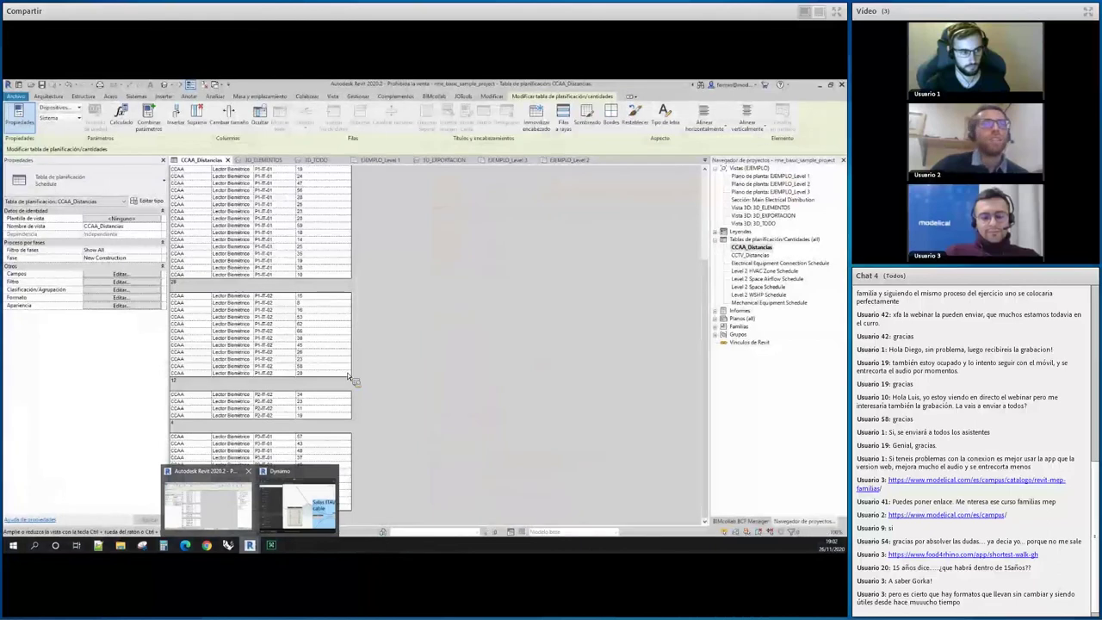
Scroll the CCAA_Distancias schedule to verify the larger cable lengths, such as 121 and 110
scroll(315, 227, "up", 3)
scroll(303, 460, "down", 2)
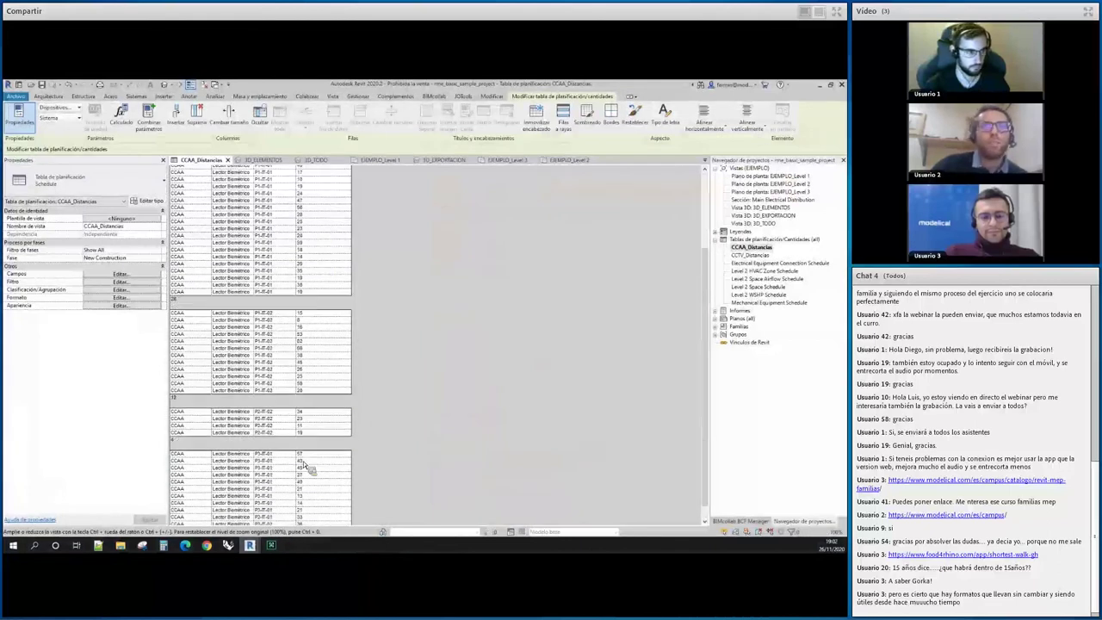
scroll(308, 496, "down", 1)
scroll(306, 258, "up", 1)
scroll(316, 217, "up", 2)
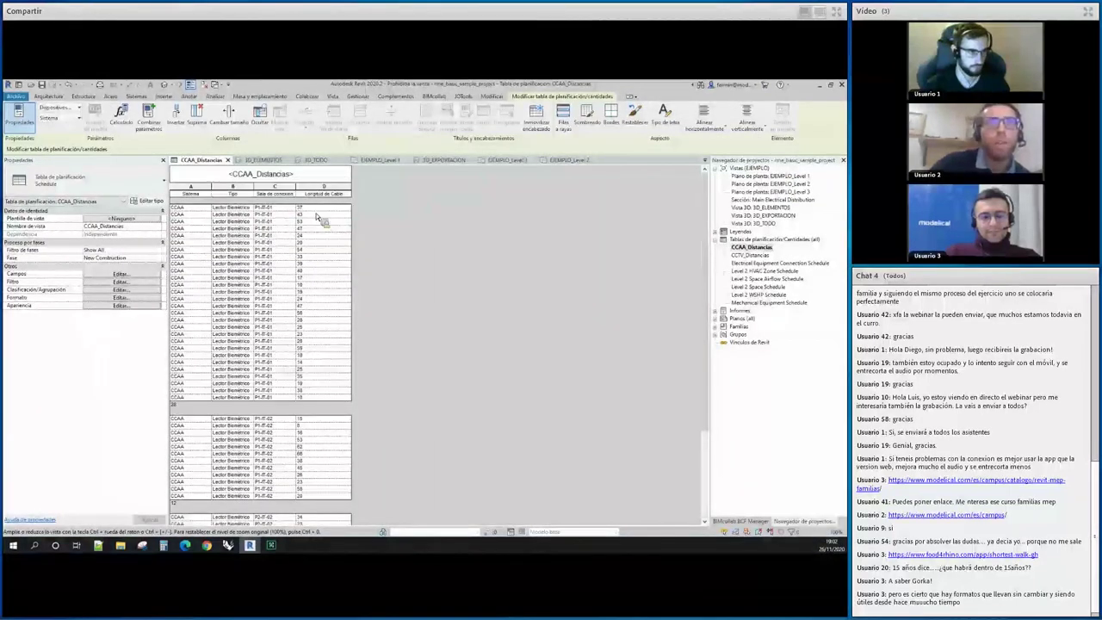
scroll(327, 327, "down", 3)
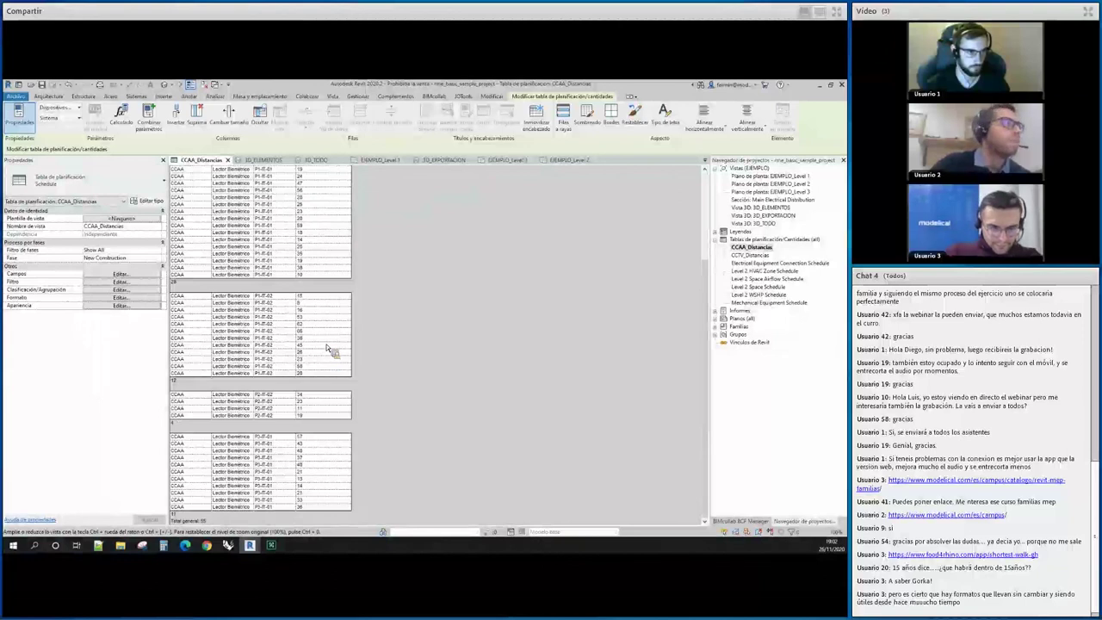
scroll(327, 348, "up", 3)
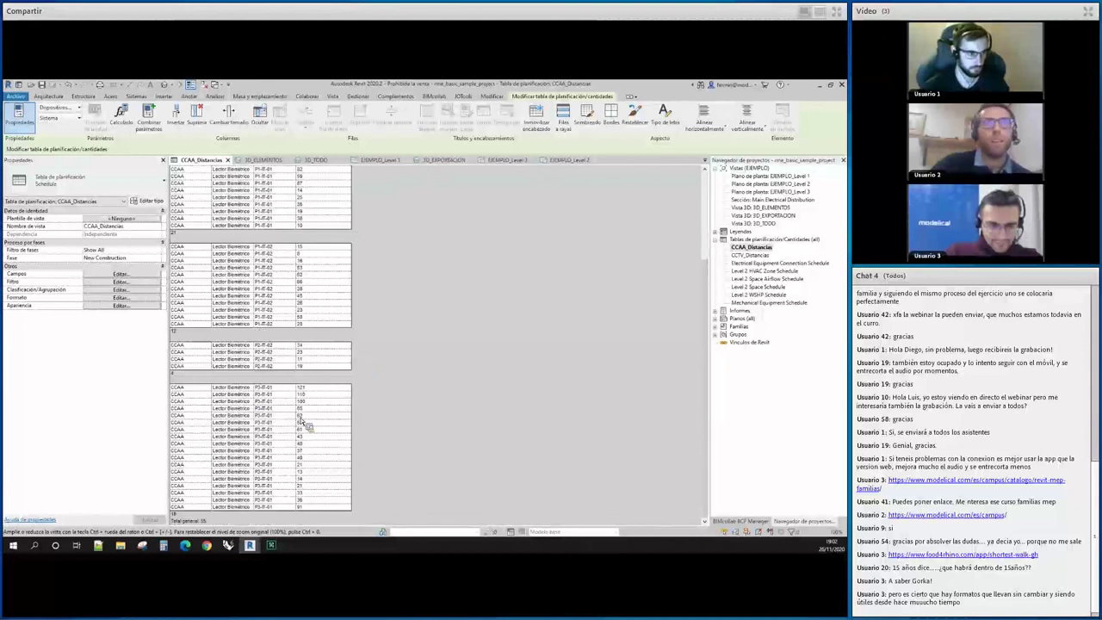
scroll(308, 422, "down", 5)
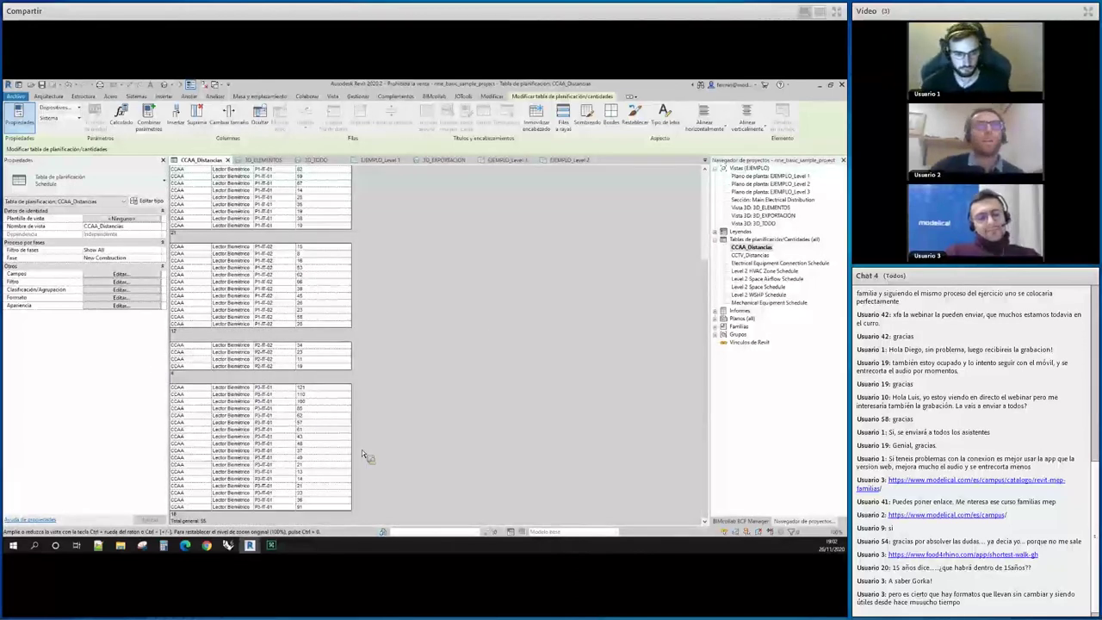
mouse_move(228, 544)
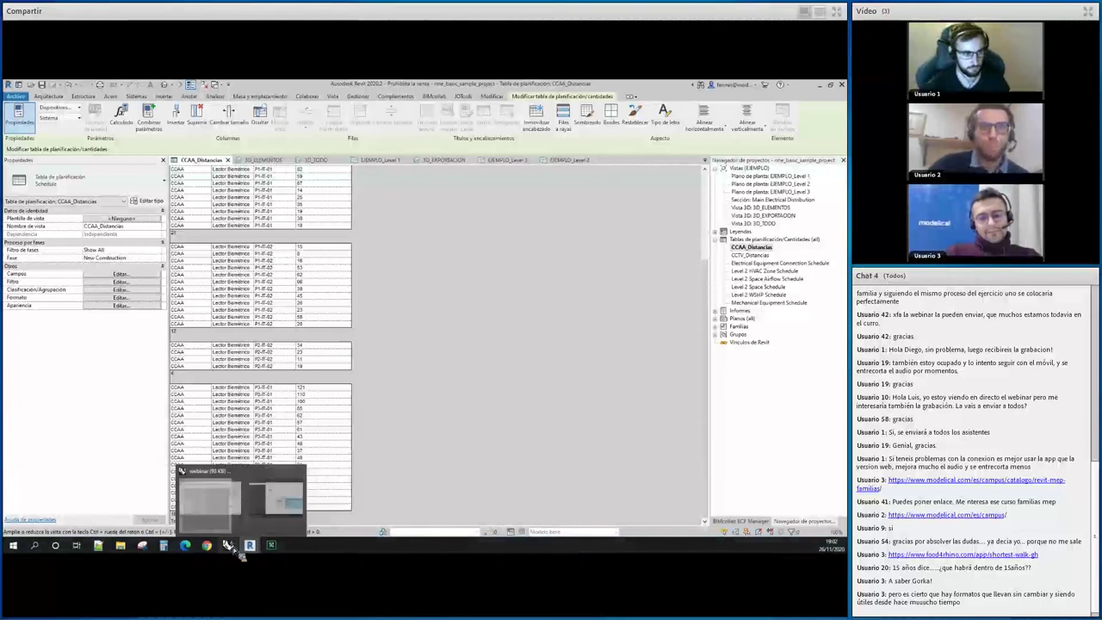
left_click(237, 529)
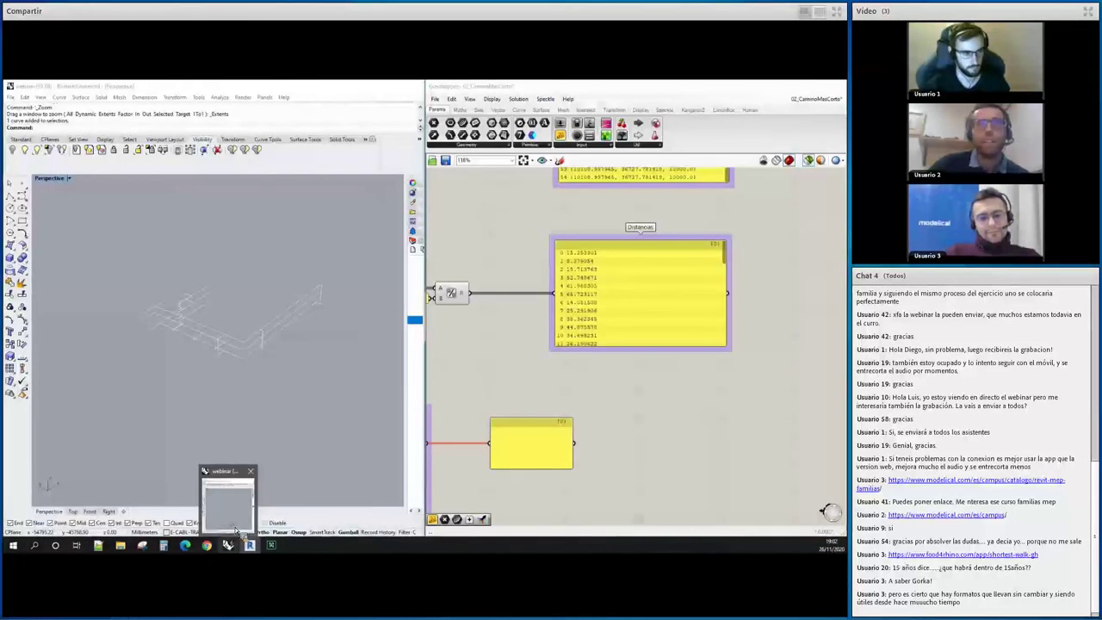
scroll(610, 351, "down", 3)
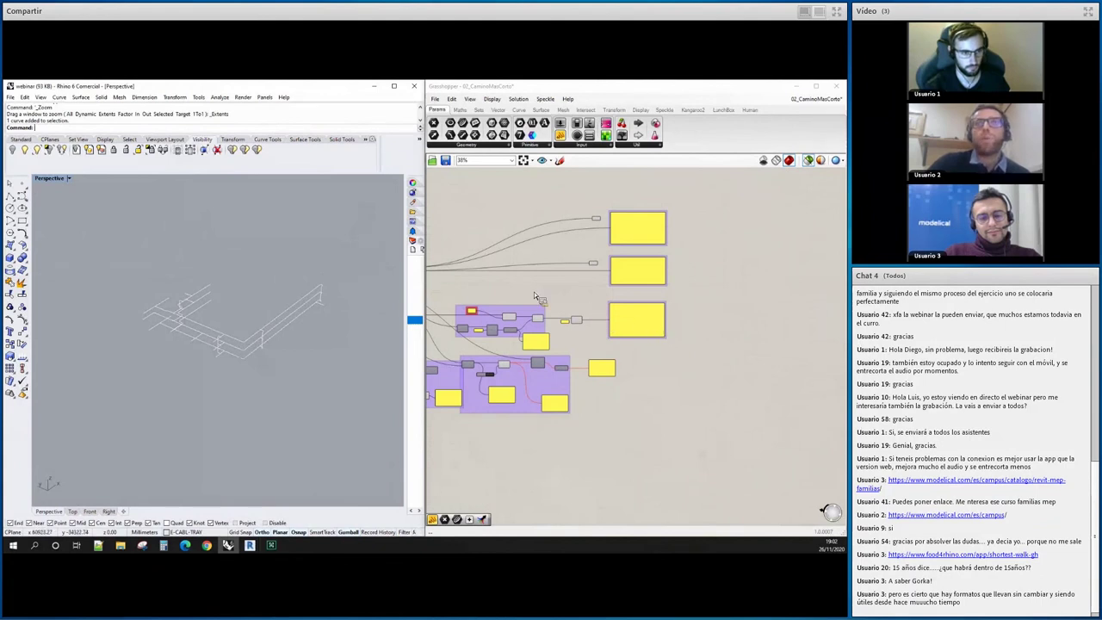
scroll(533, 296, "up", 2)
scroll(566, 316, "up", 2)
mouse_move(558, 325)
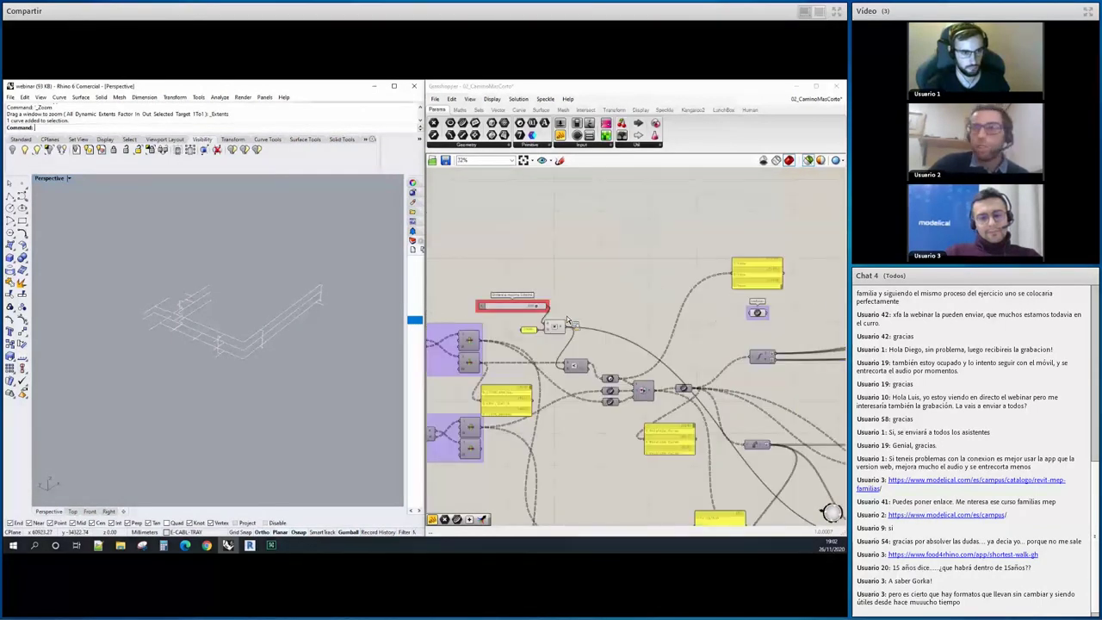
scroll(566, 320, "down", 2)
scroll(566, 320, "down", 1)
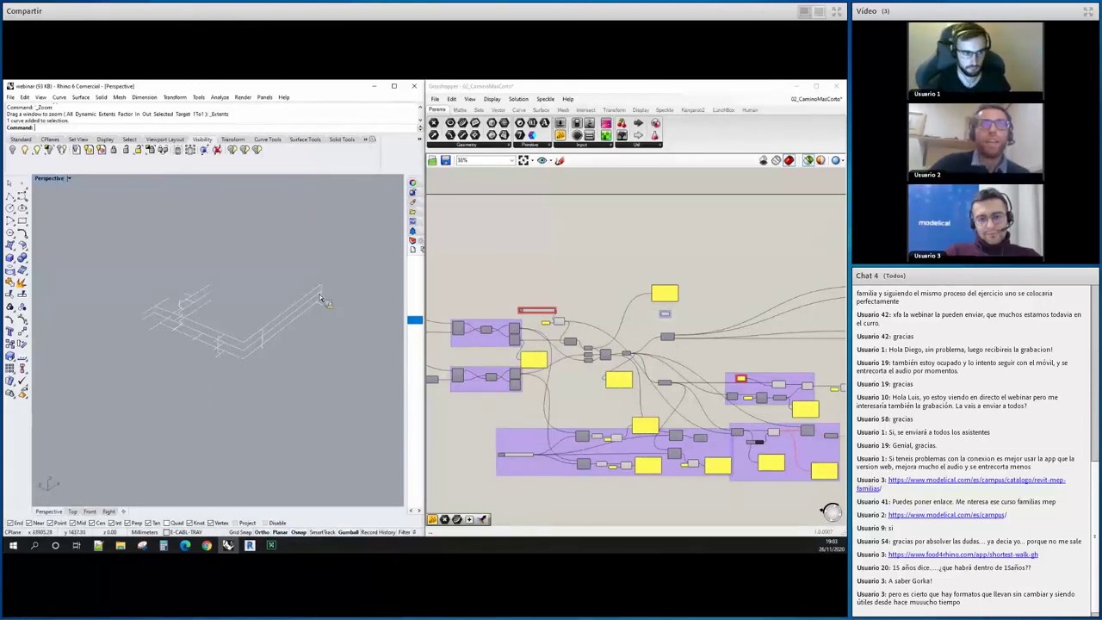
scroll(291, 310, "up", 5)
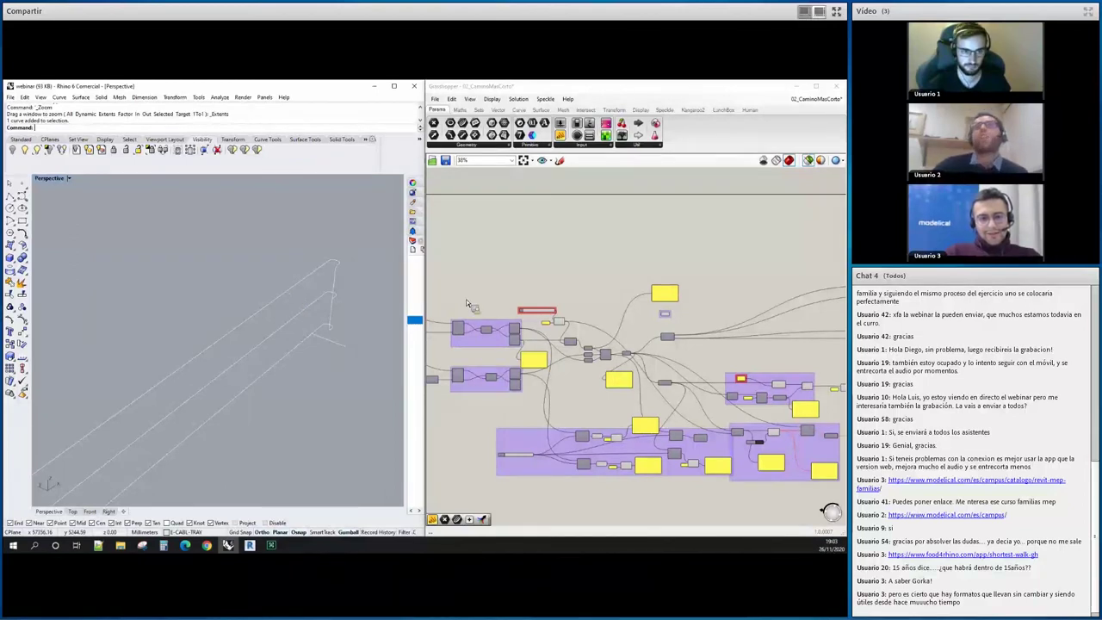
scroll(465, 298, "down", 4)
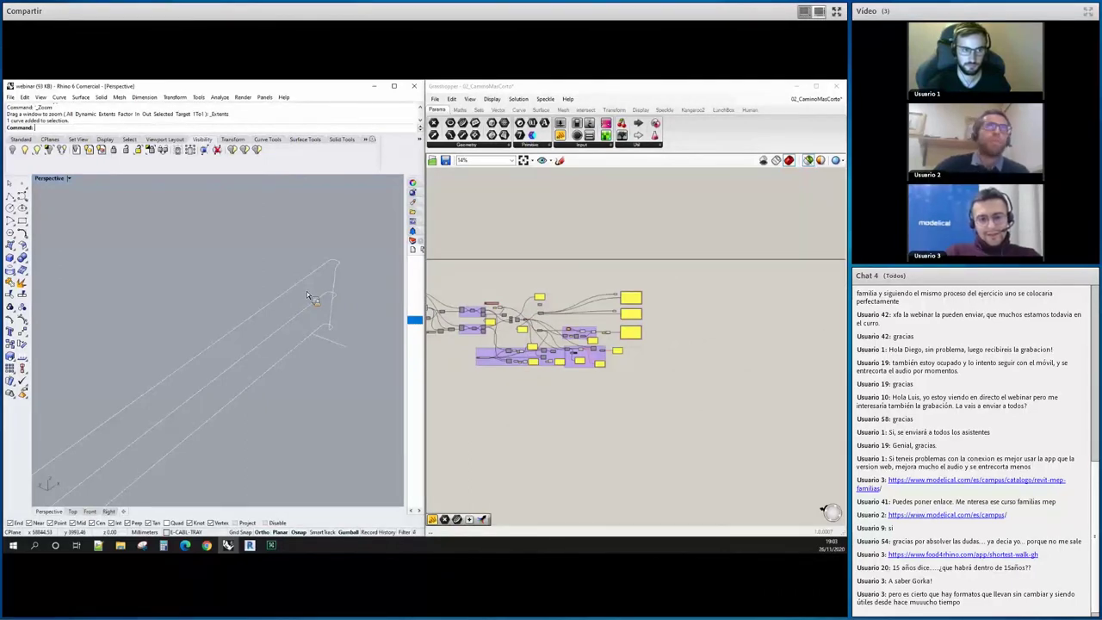
scroll(662, 306, "up", 2)
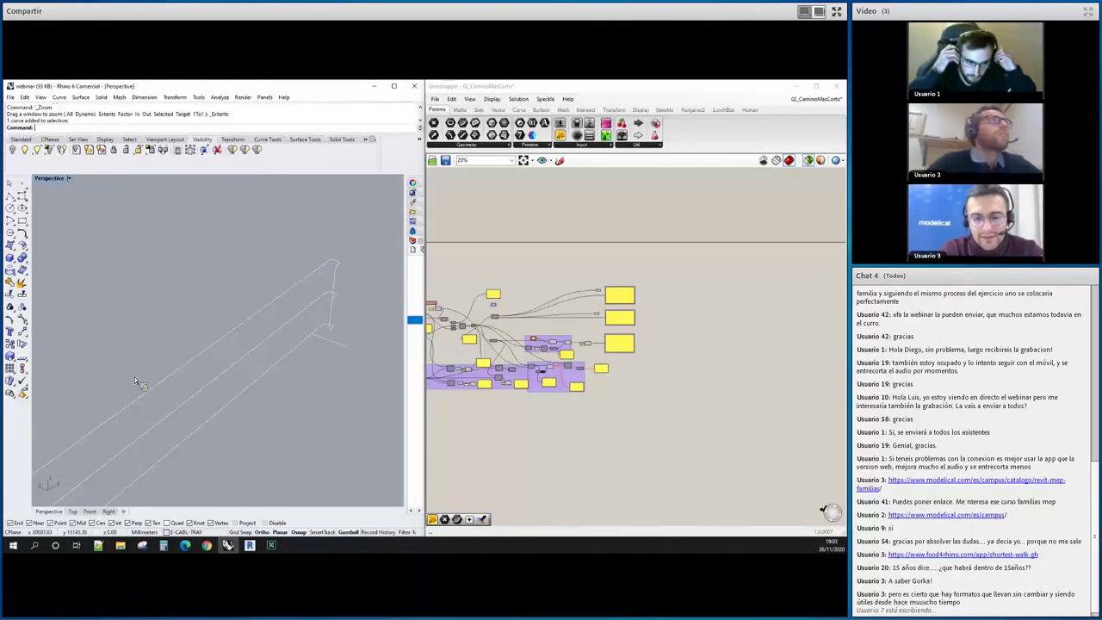
key("alt+Tab")
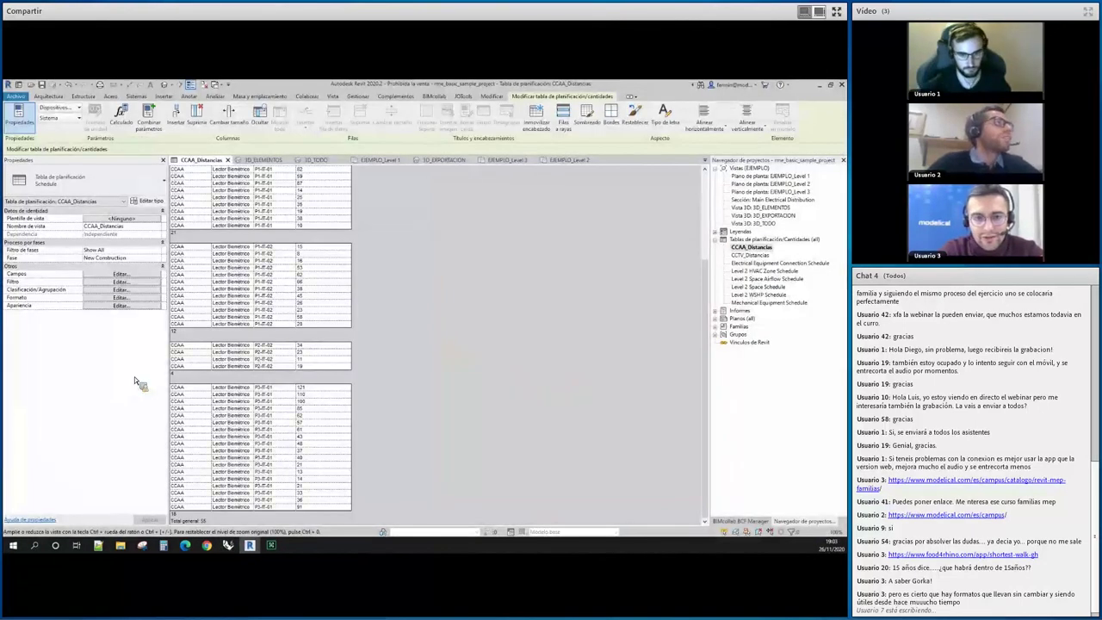